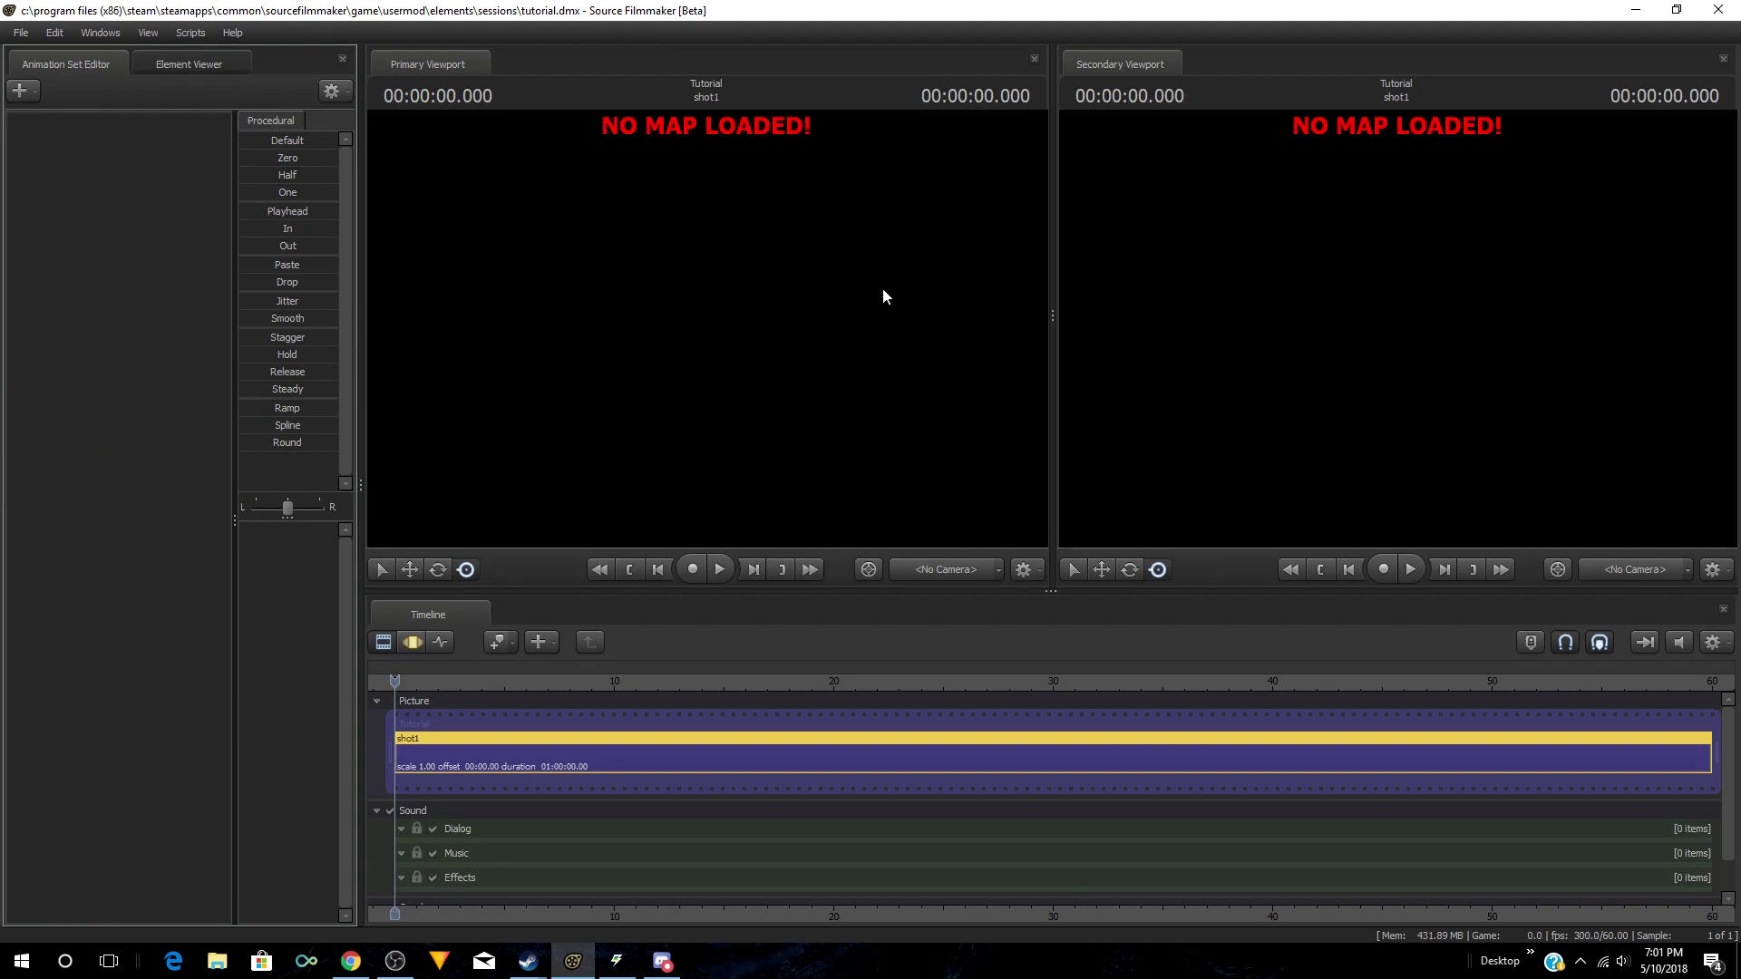
click(20, 33)
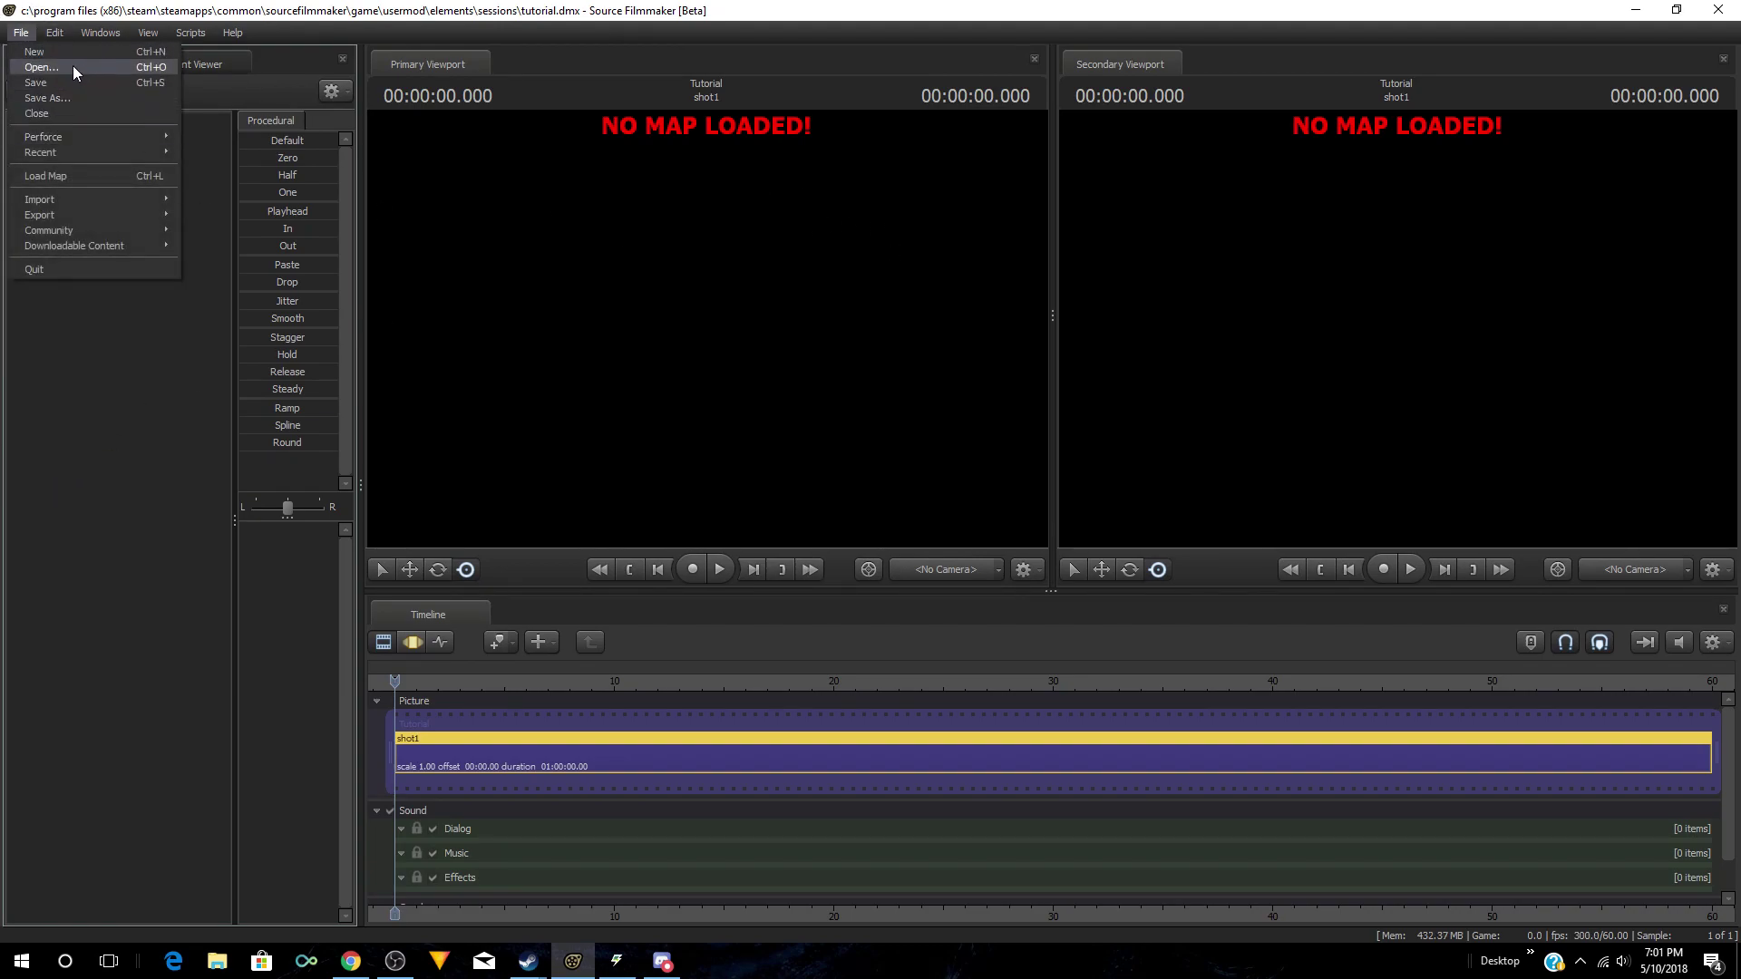
click(42, 67)
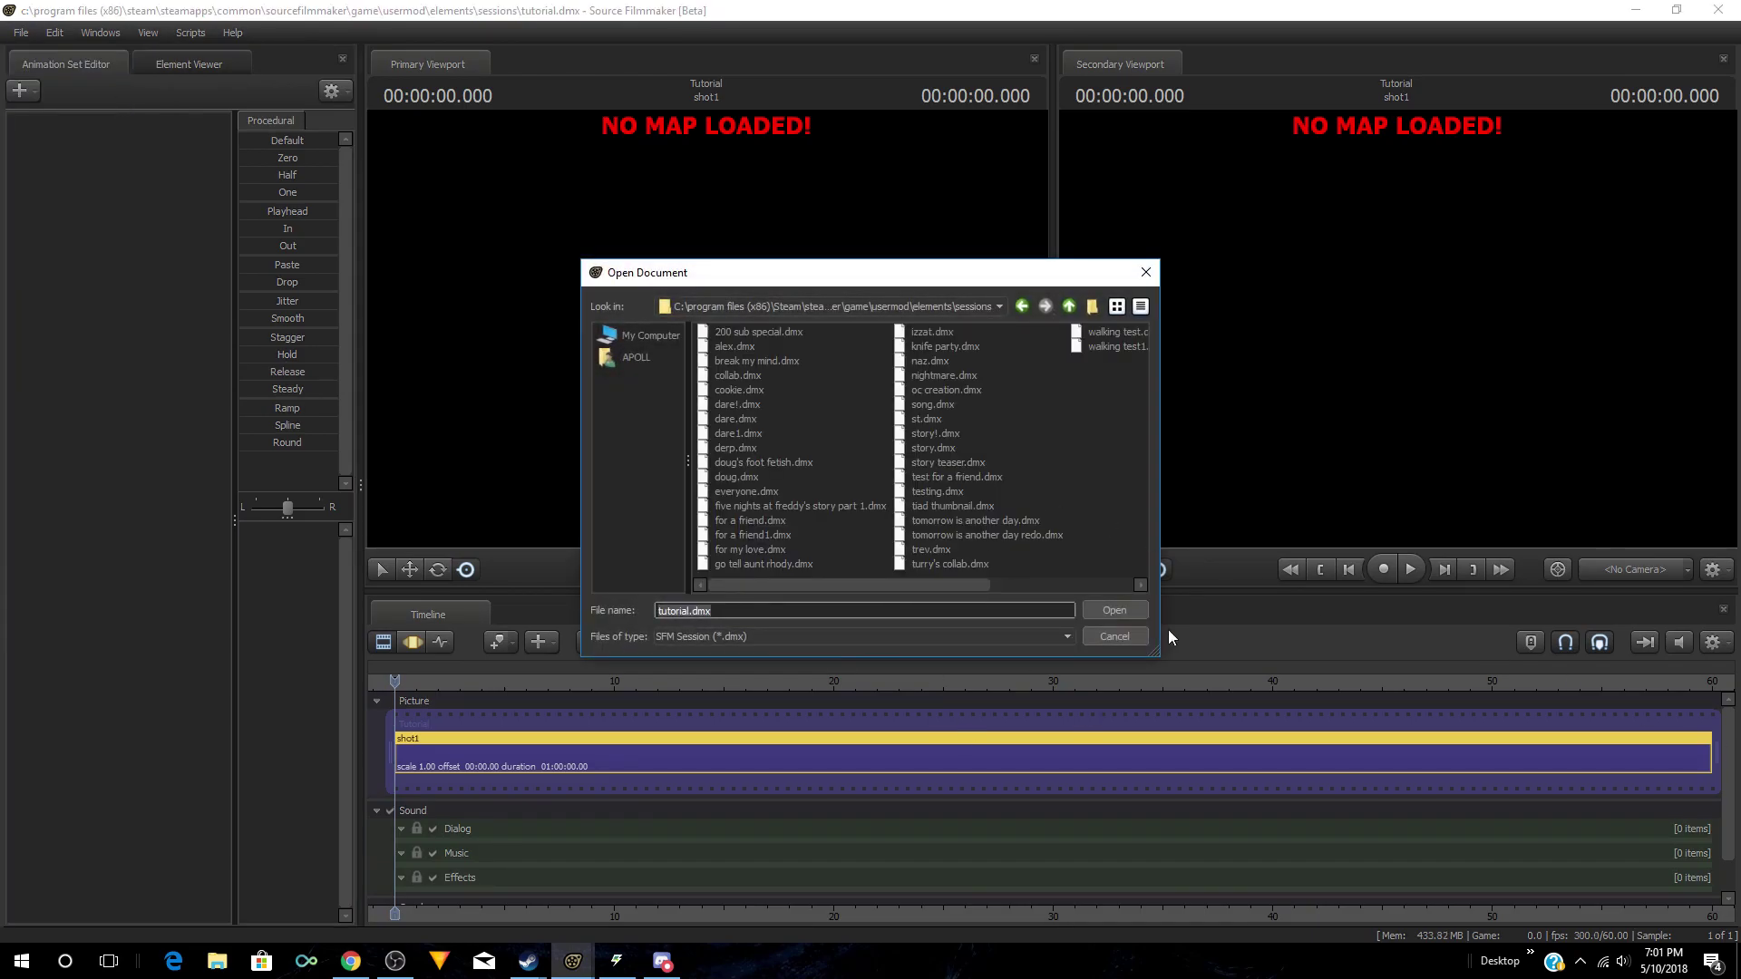
click(1115, 637)
Step: Create a new session named Tutorial with the framerate set to 60
click(20, 33)
click(42, 52)
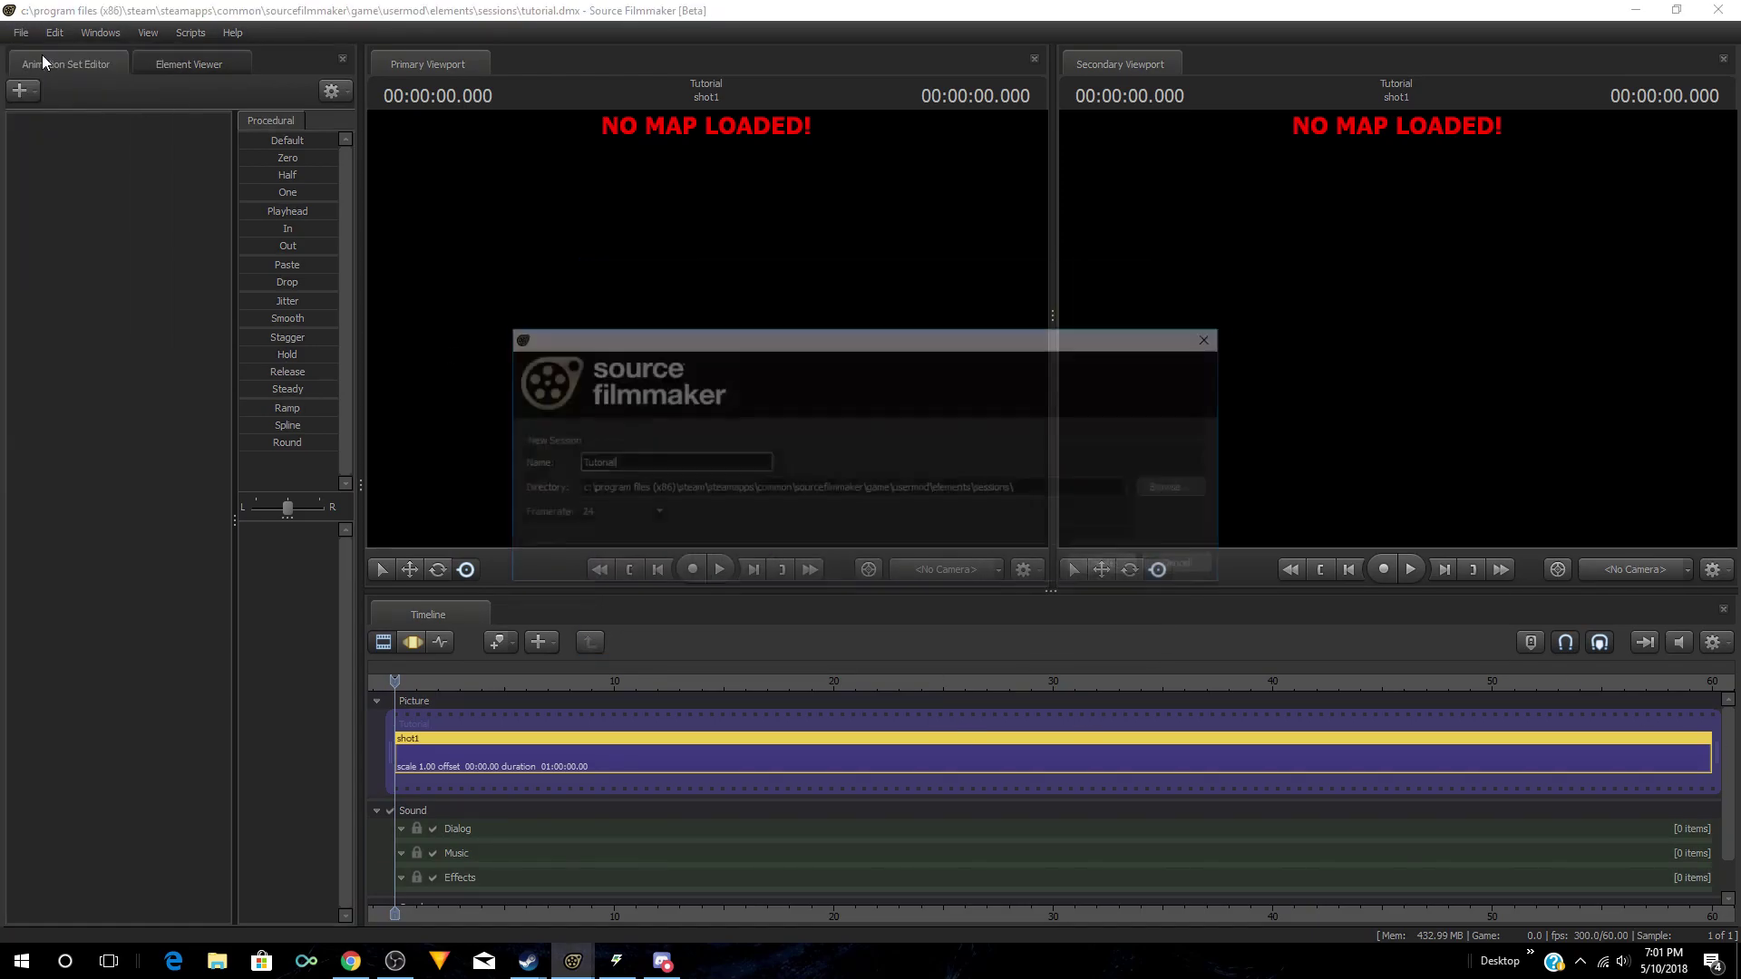
click(640, 513)
click(584, 677)
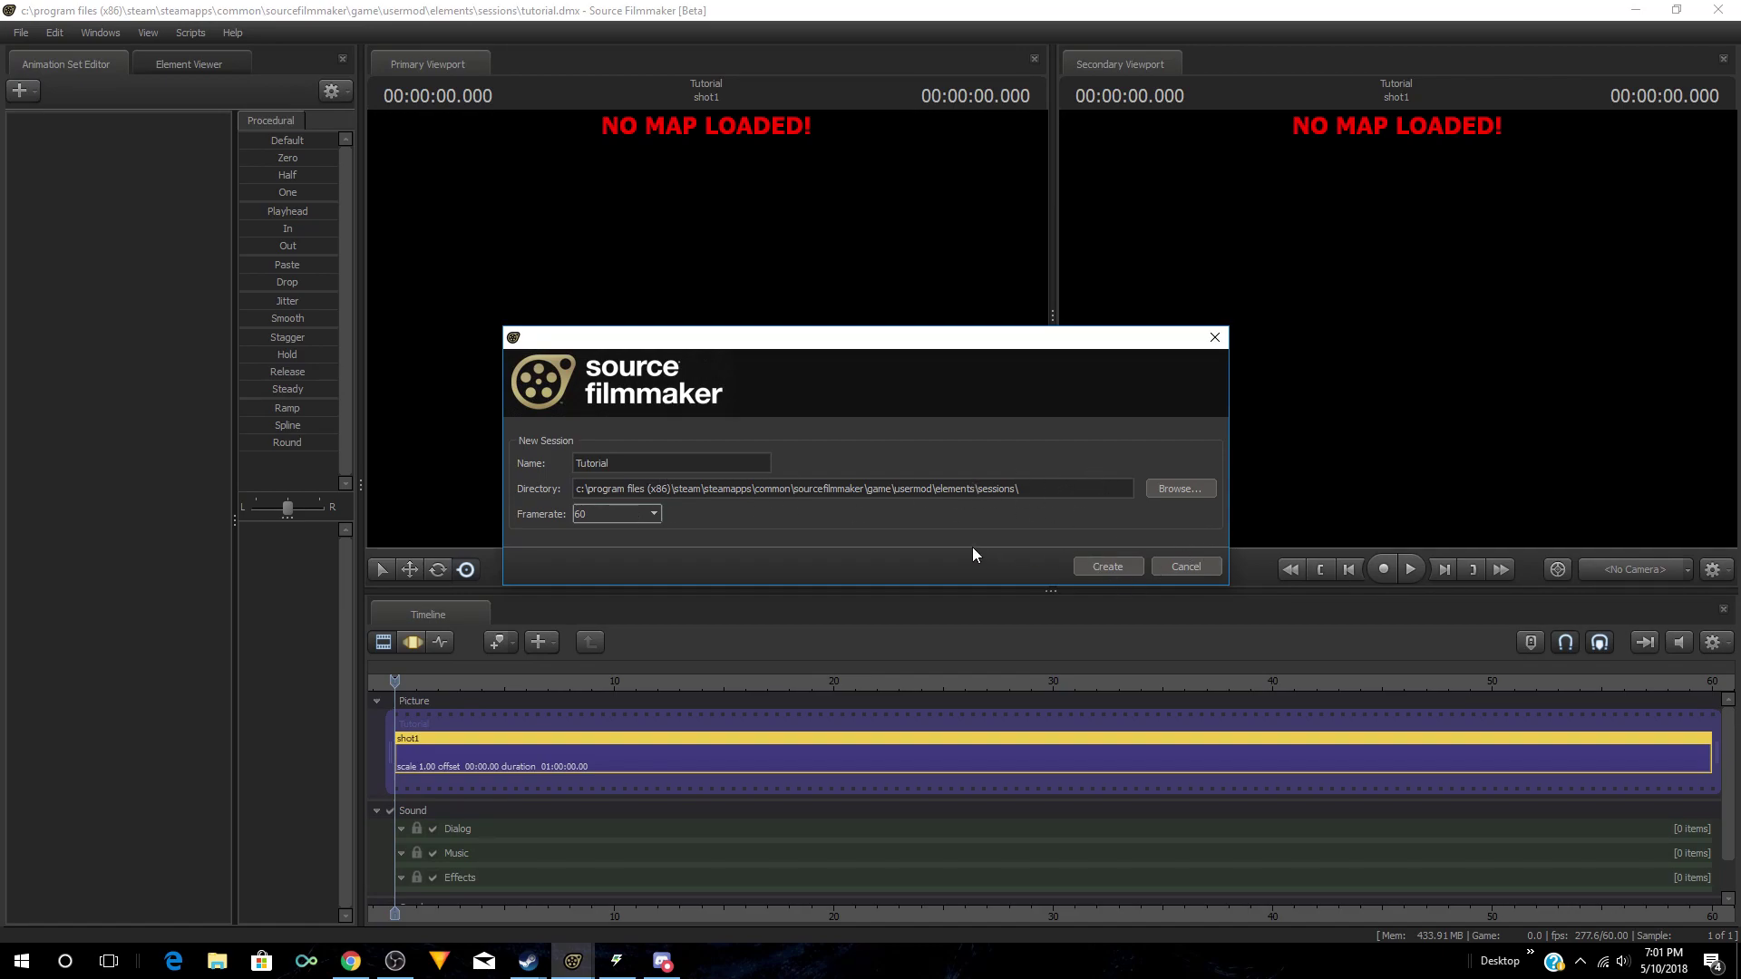
click(622, 514)
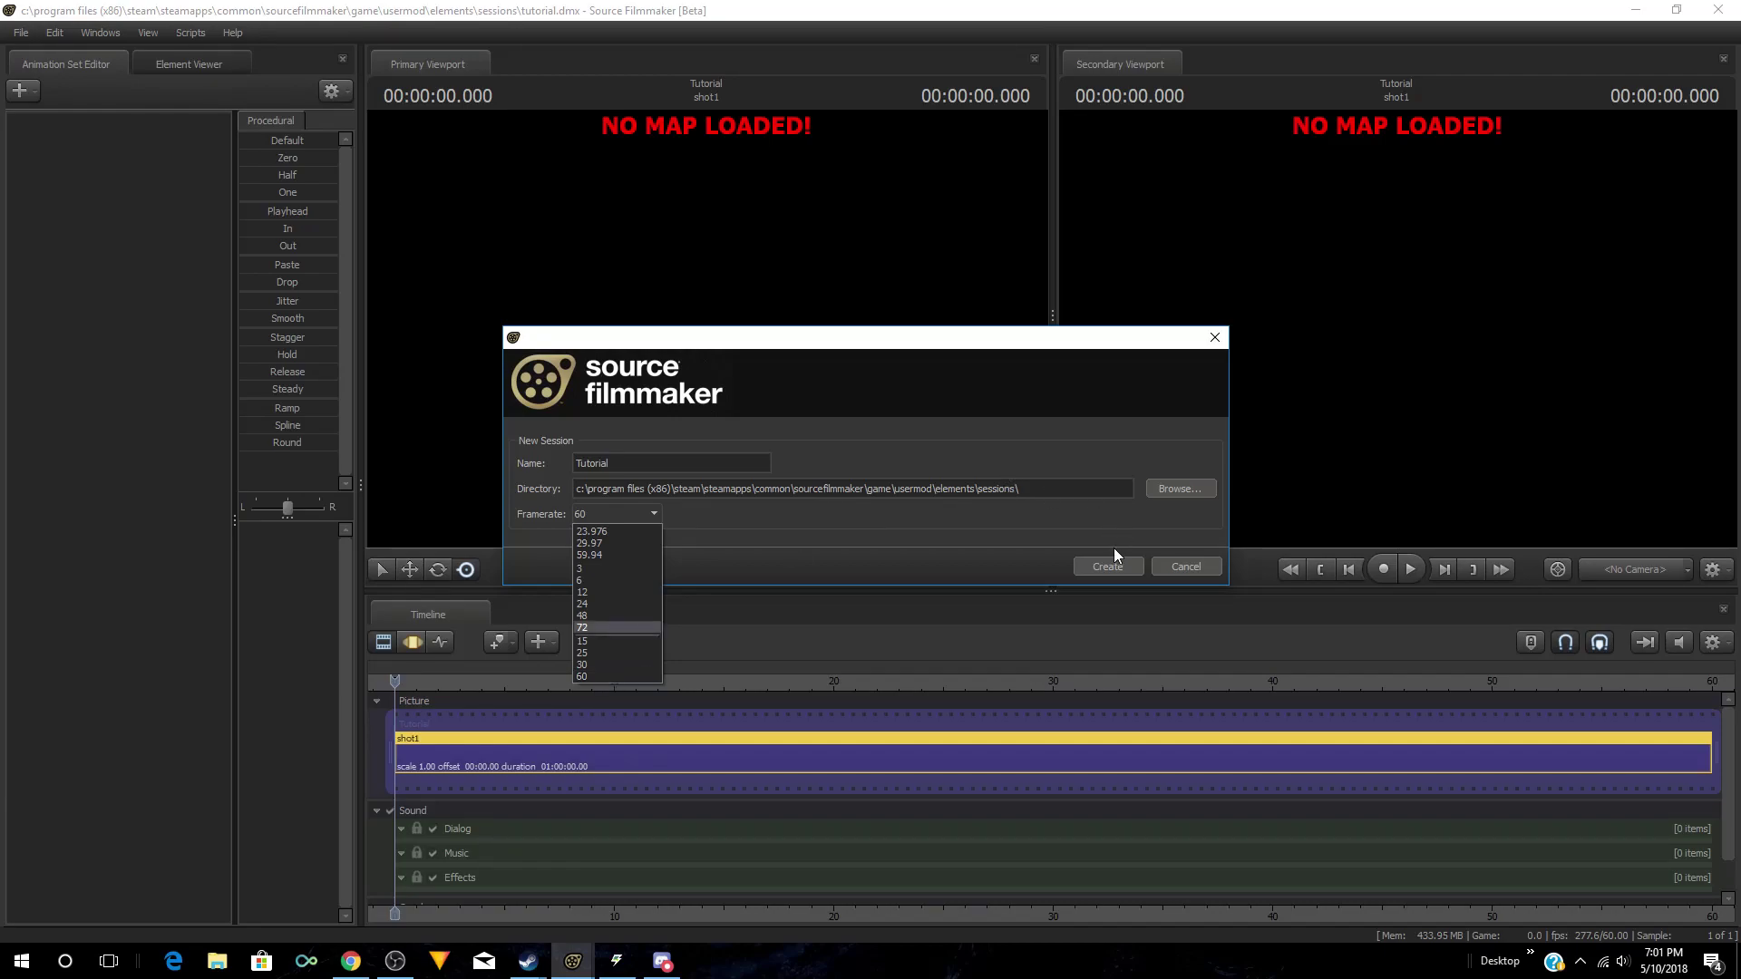
click(1132, 567)
click(1132, 567)
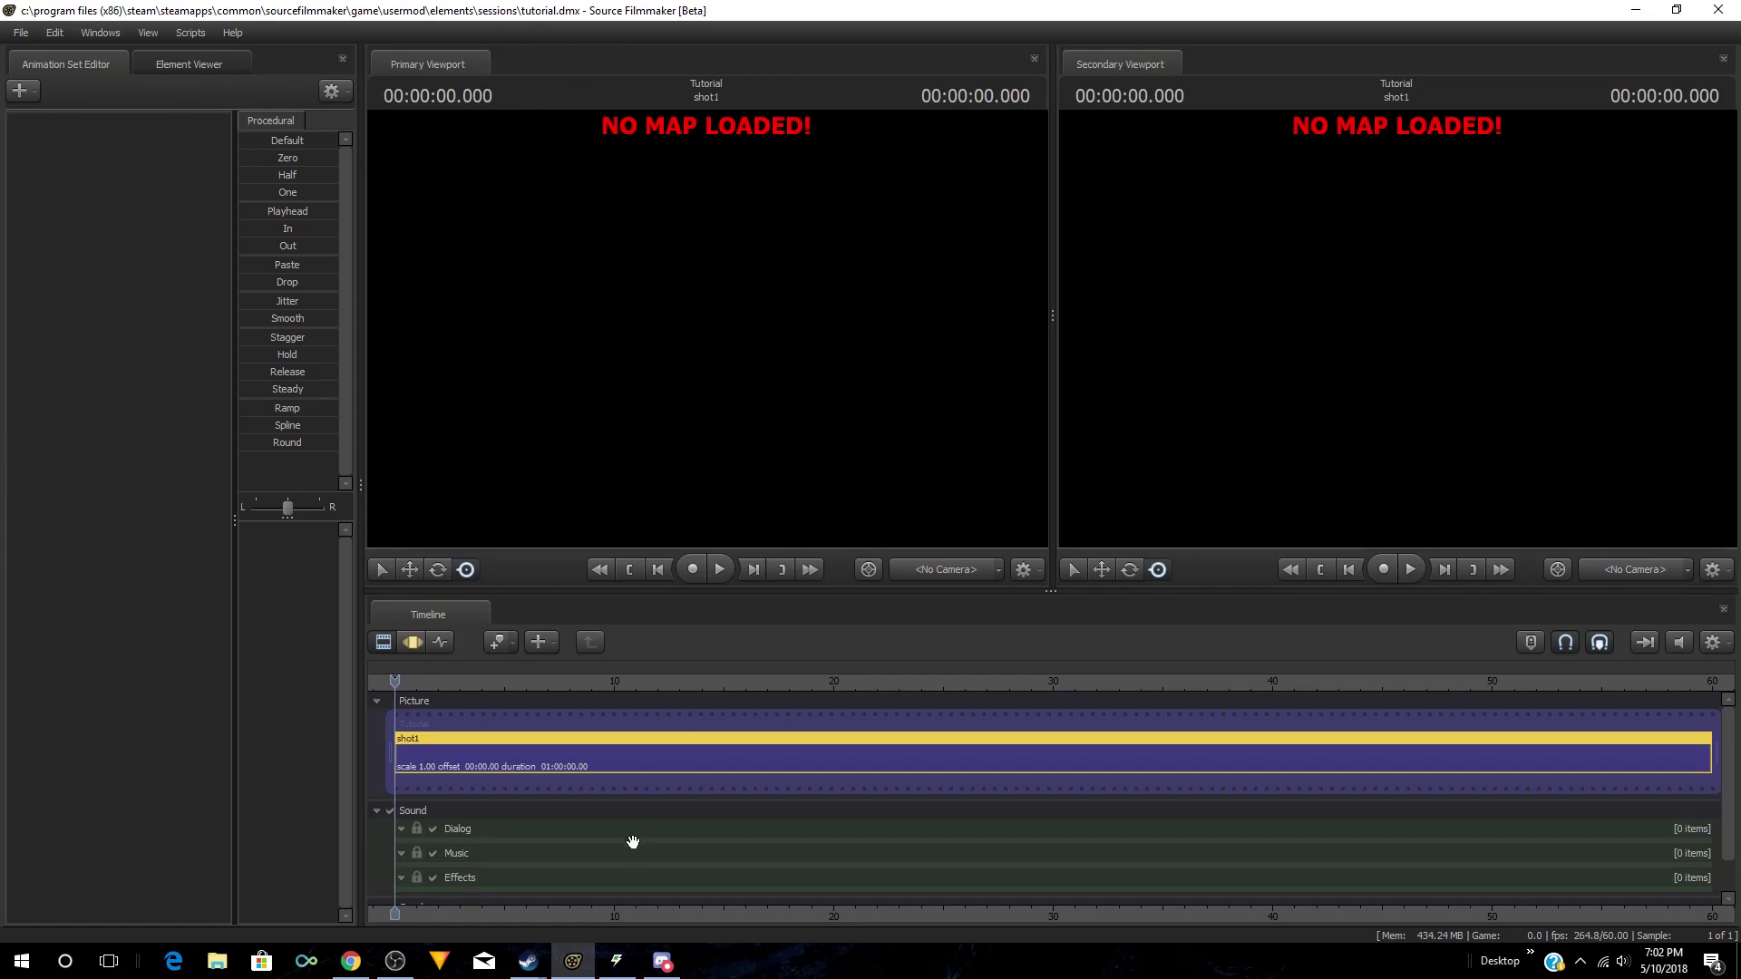
mouse_move(528, 961)
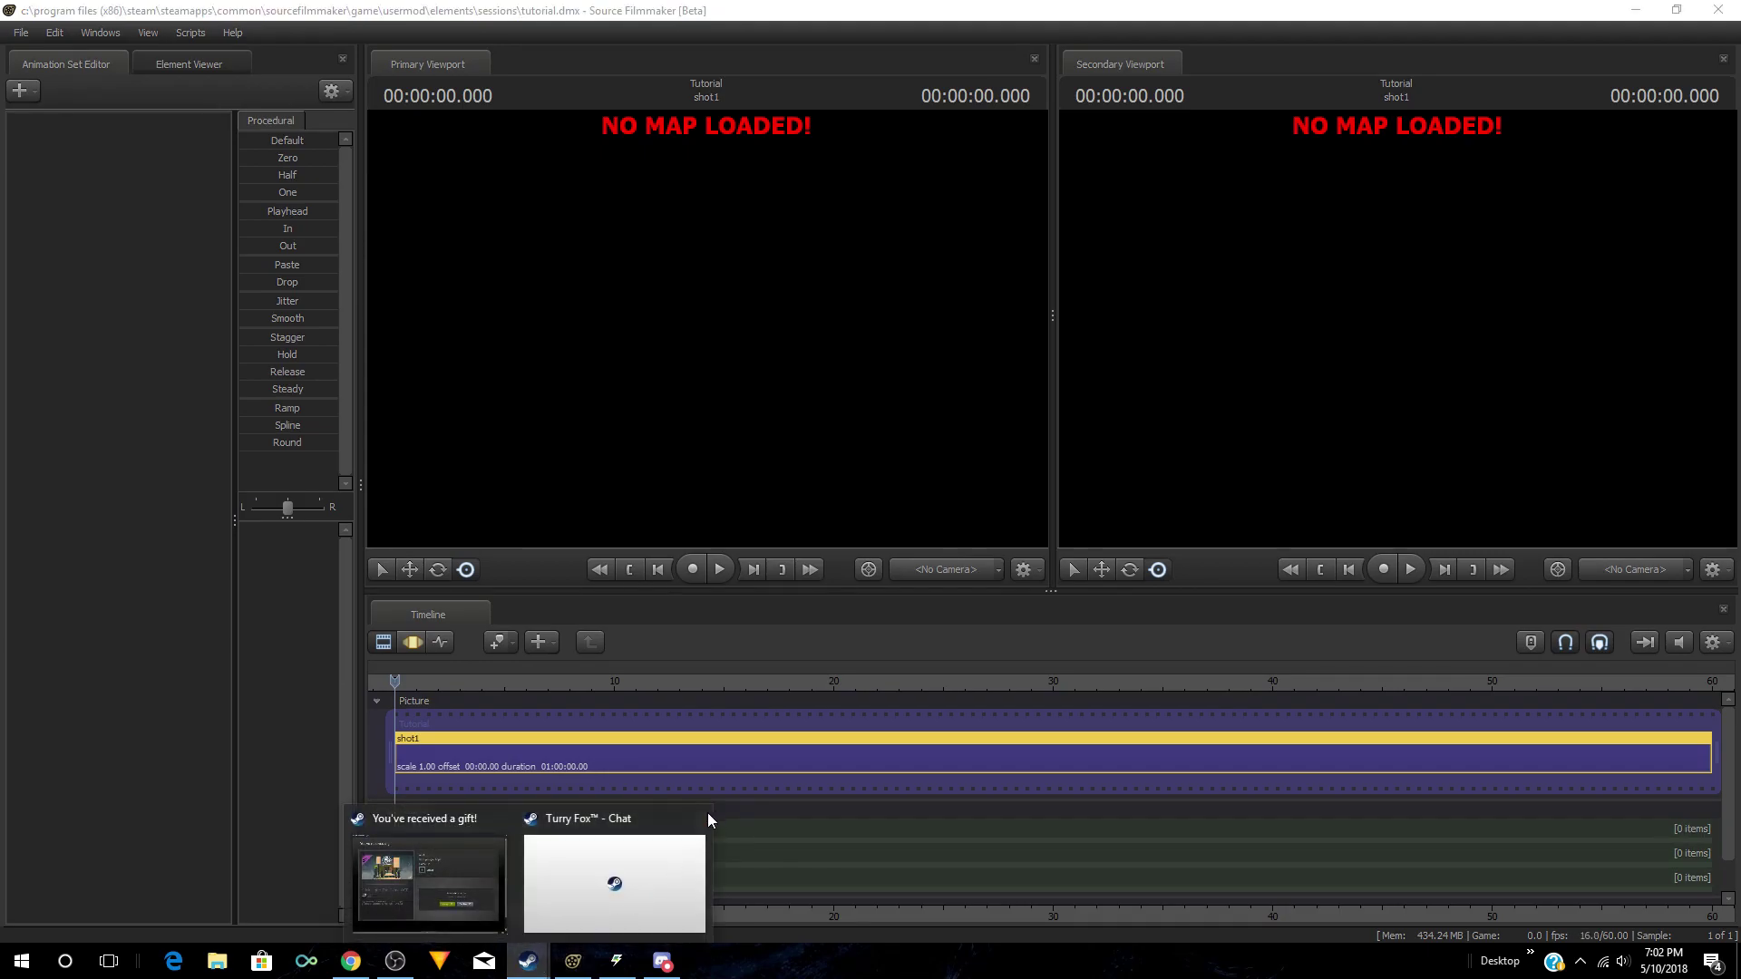
click(711, 809)
click(1707, 10)
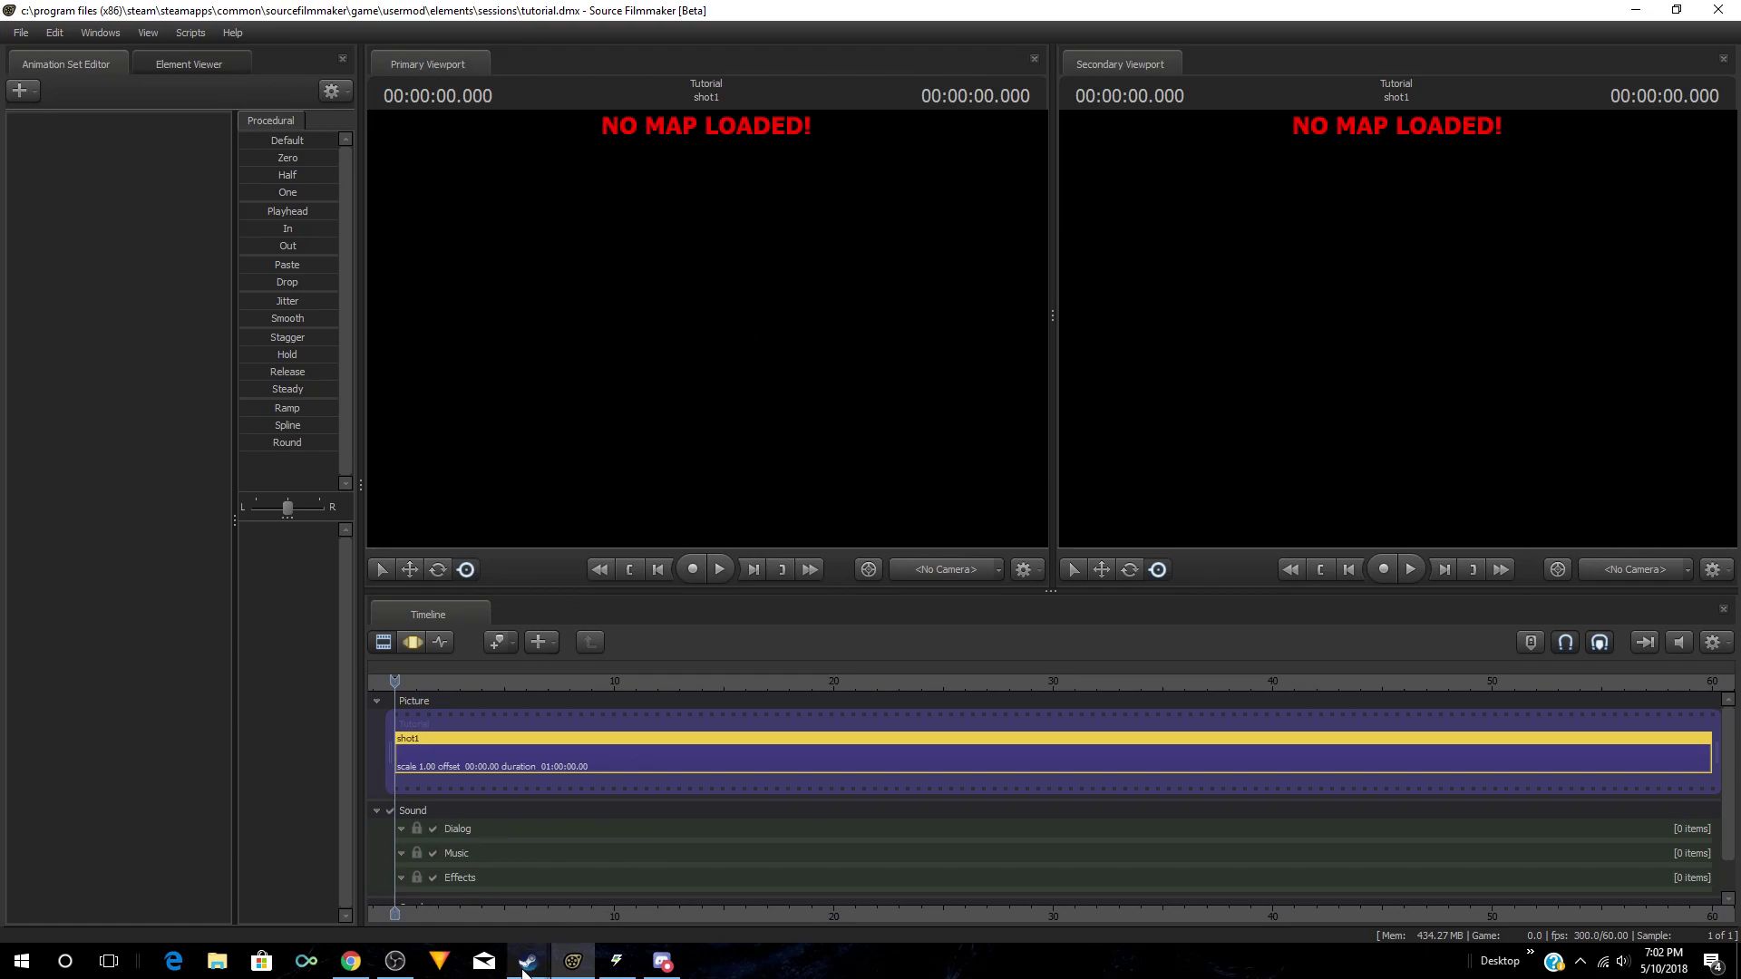
mouse_move(528, 959)
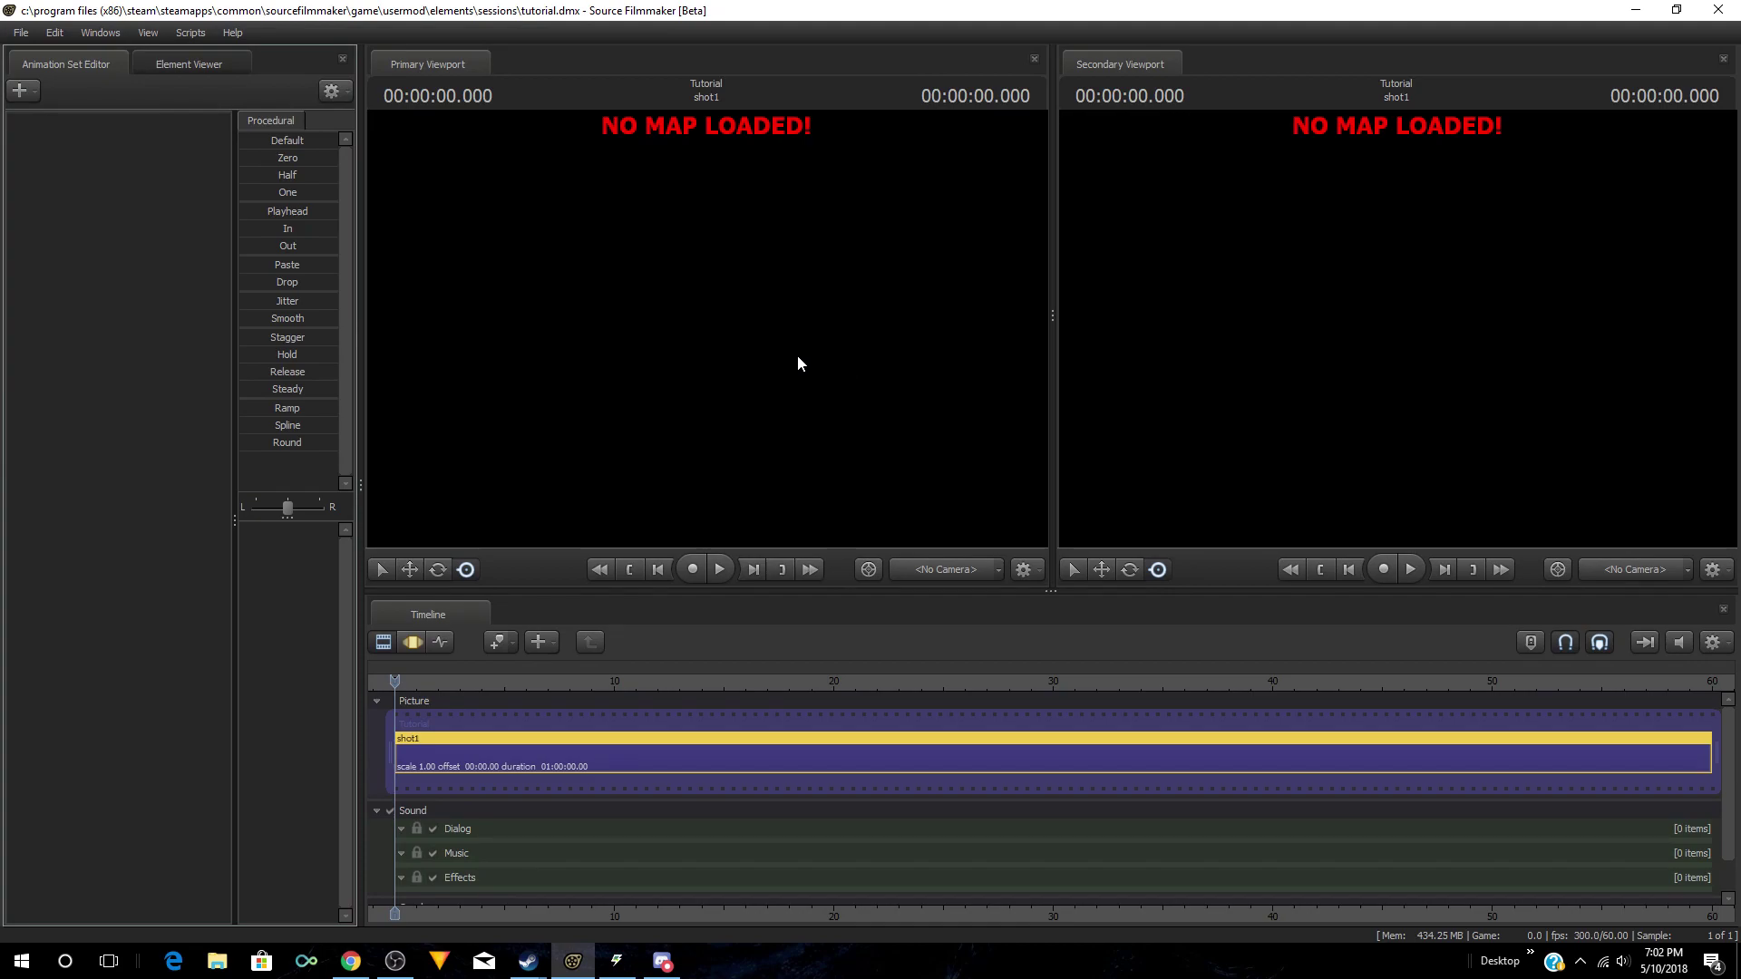
Step: Bring up the map file selection for the primary viewport
right_click(743, 347)
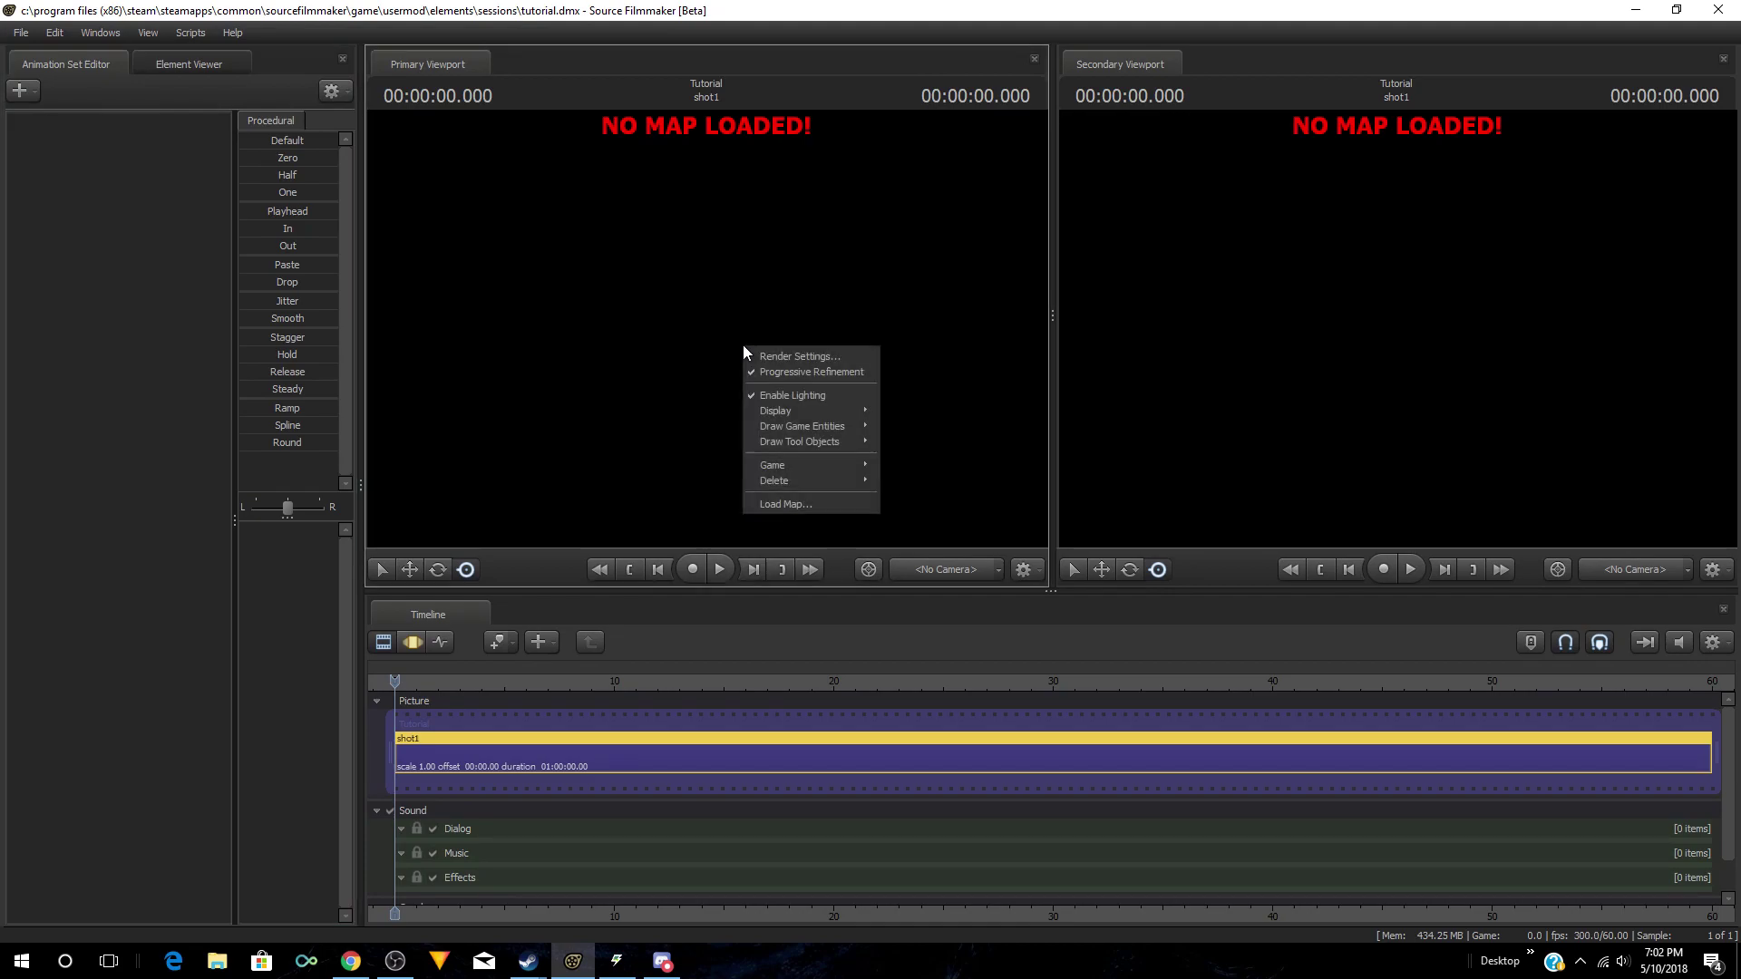
click(701, 391)
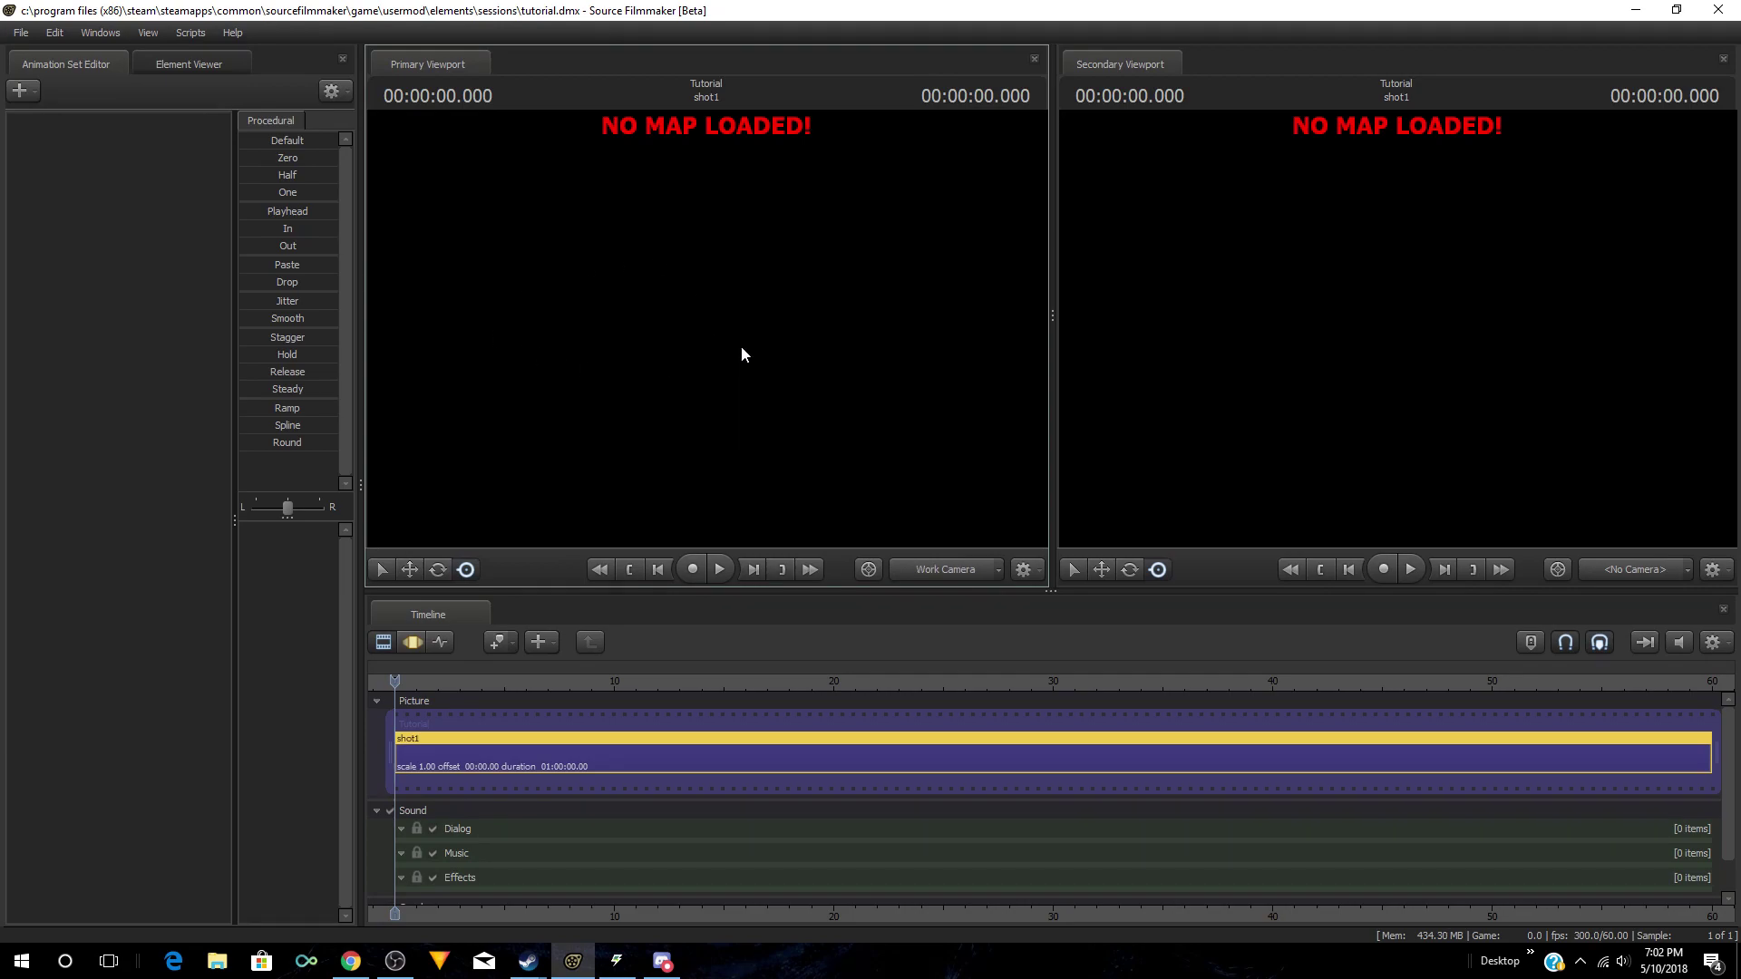
right_click(652, 378)
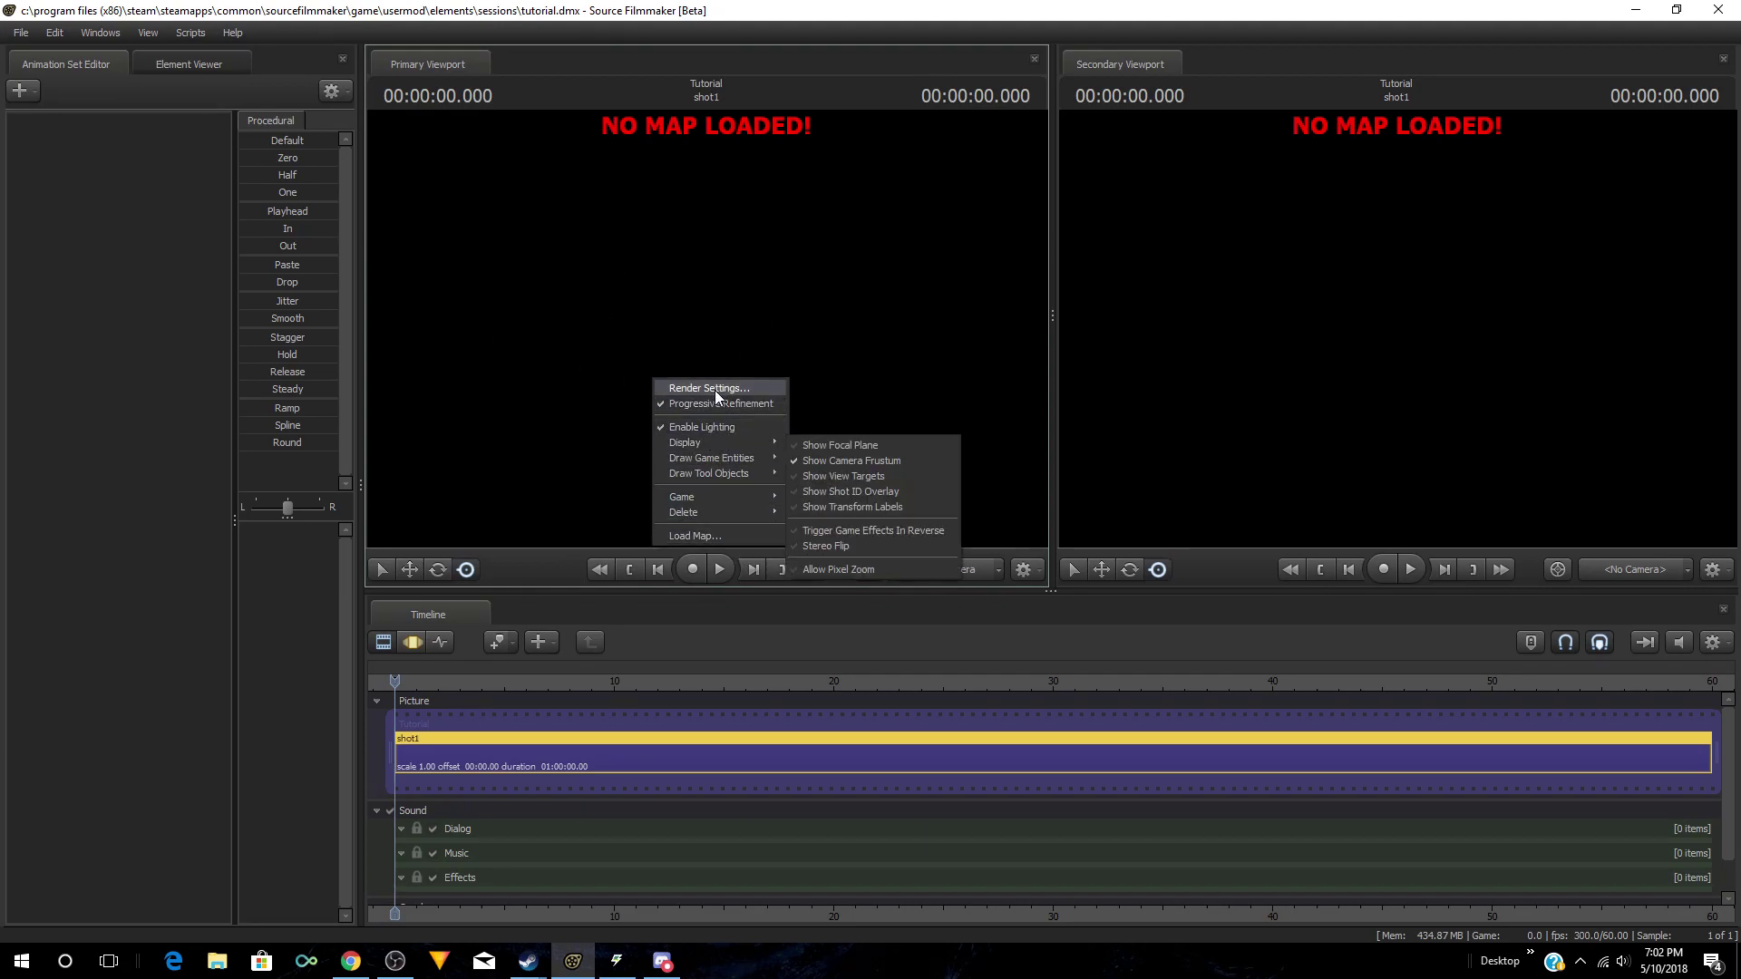
right_click(837, 318)
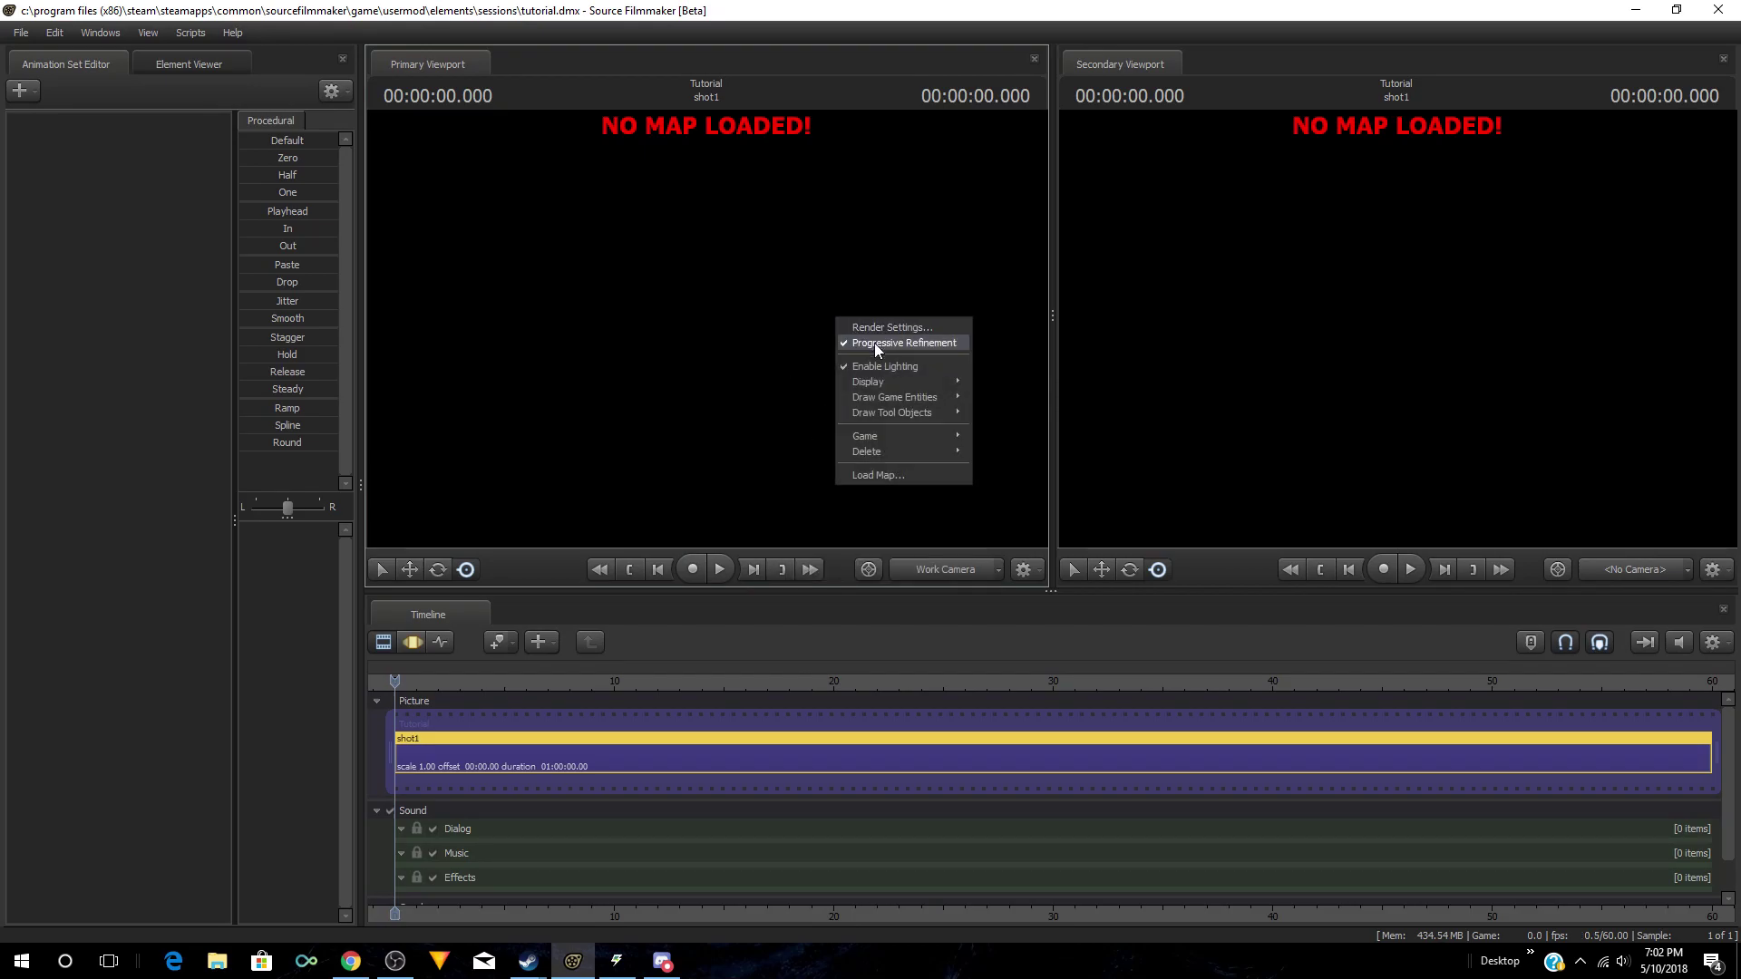
click(905, 477)
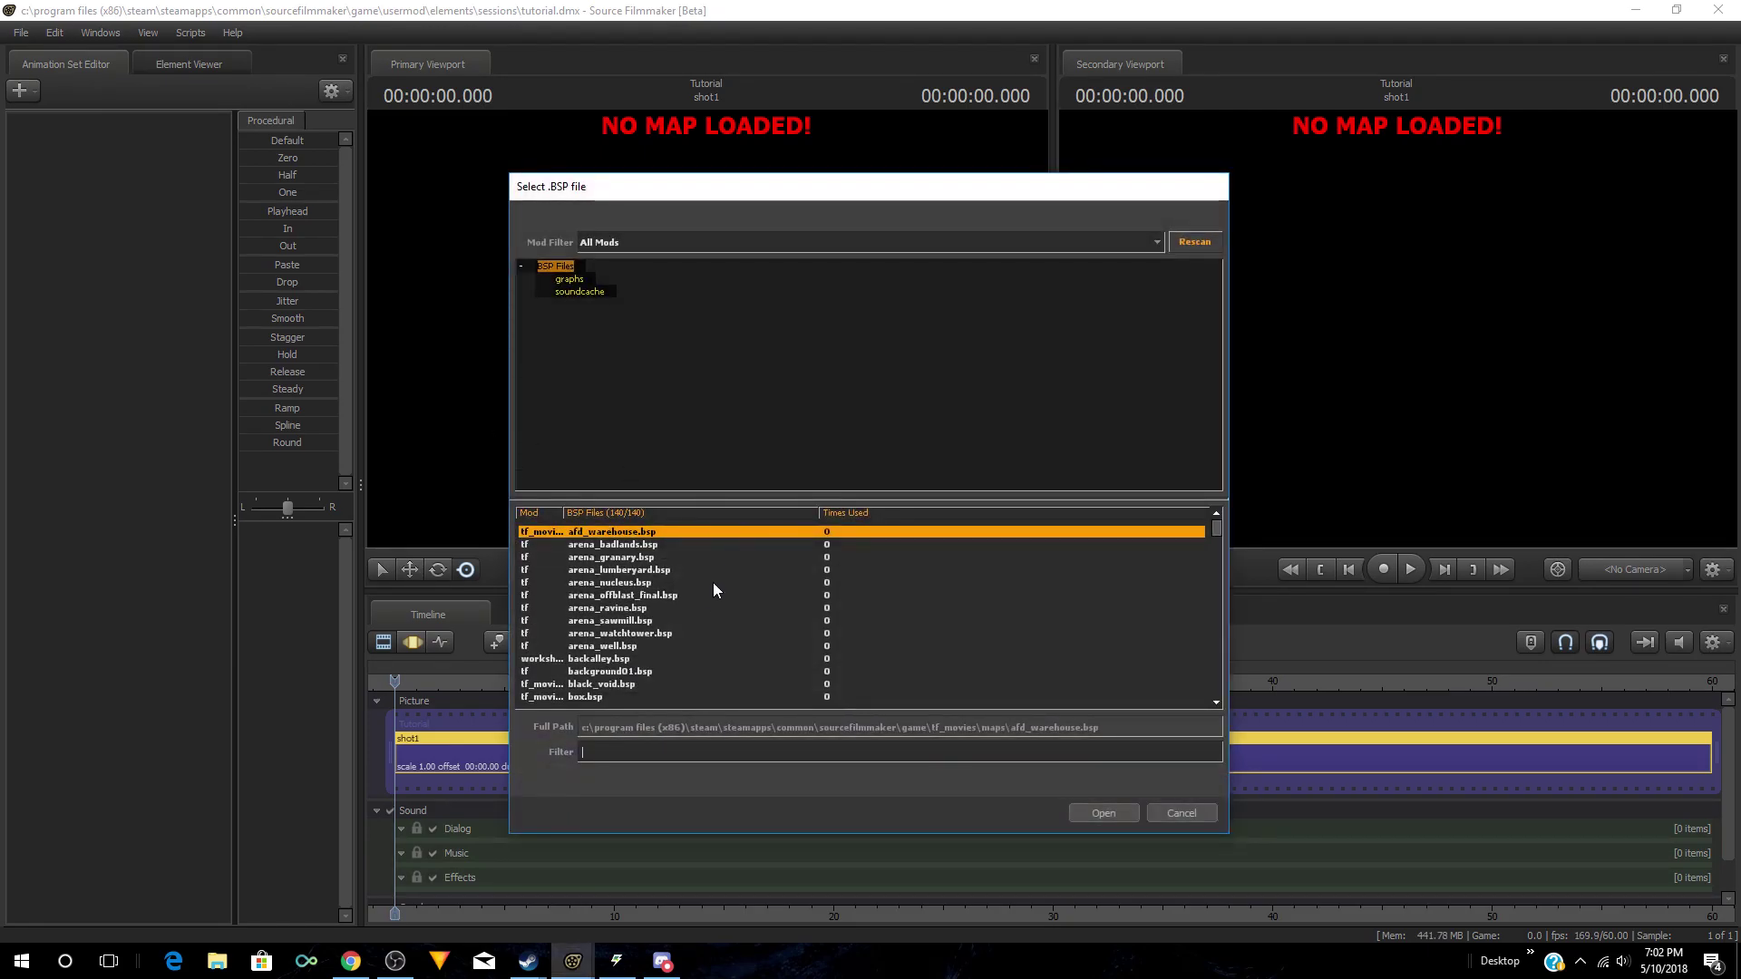
Step: Look through the list of available BSP map files, including the workshop maps
scroll(649, 628, down, 8)
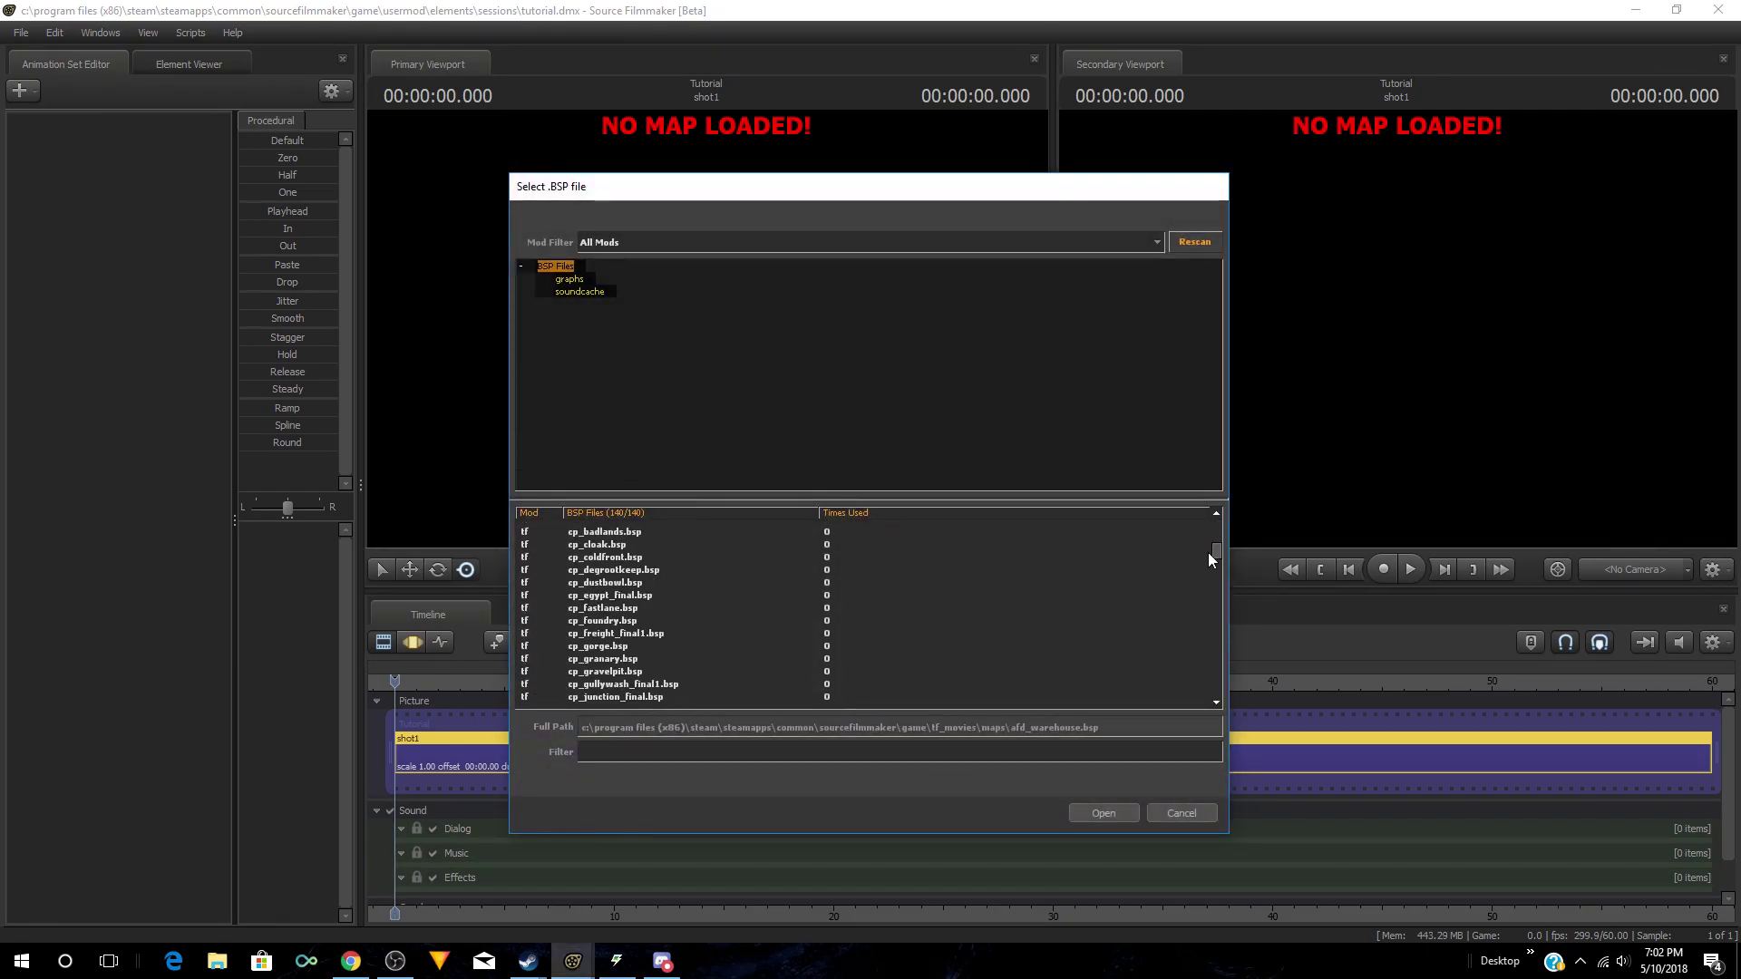
drag(1218, 555, 1221, 720)
scroll(707, 674, up, 6)
scroll(561, 637, down, 6)
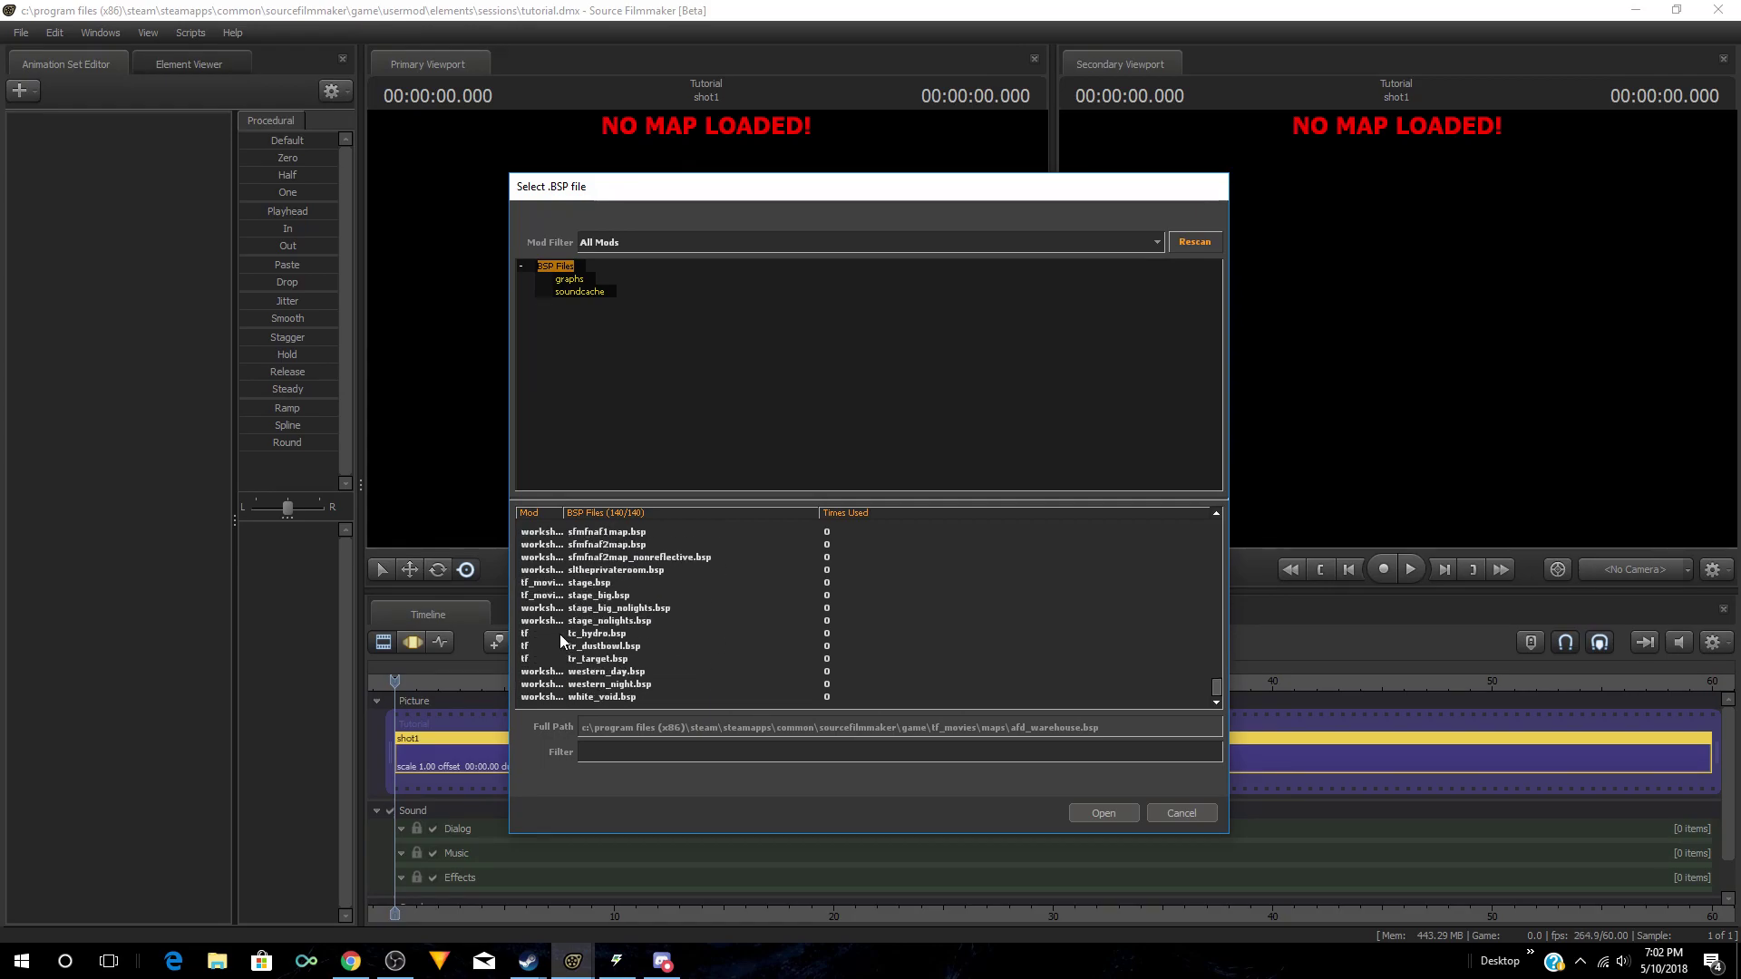
scroll(613, 673, up, 15)
scroll(609, 640, up, 15)
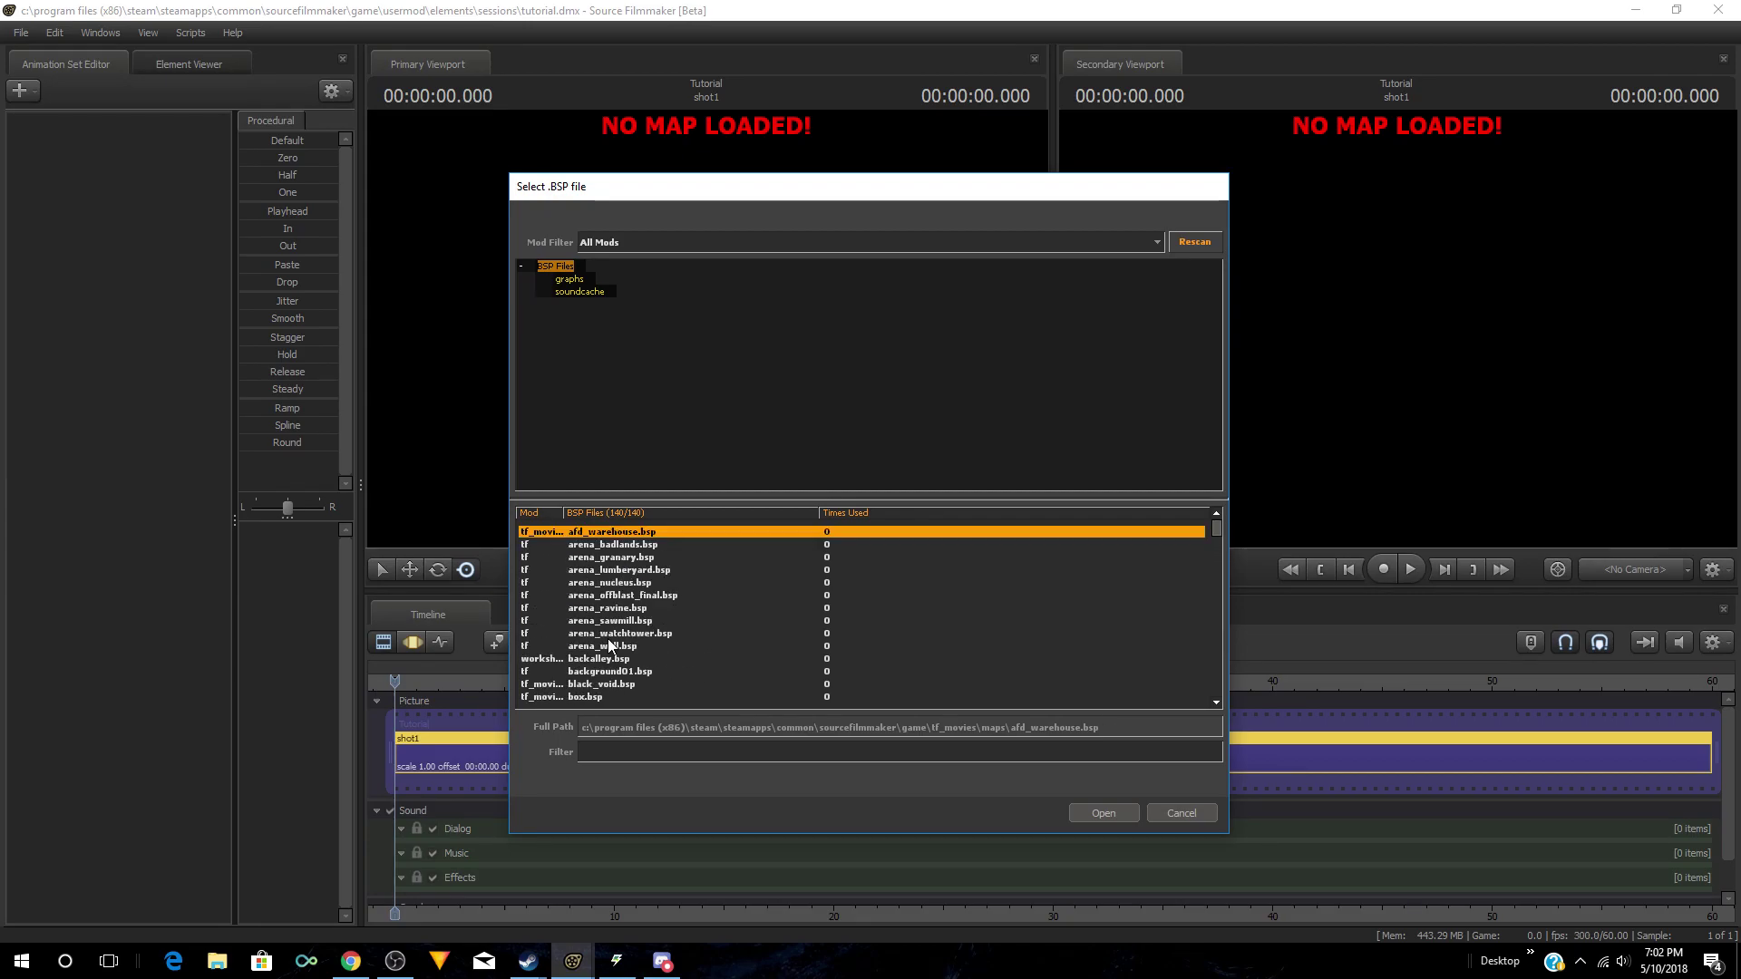
scroll(608, 641, down, 2)
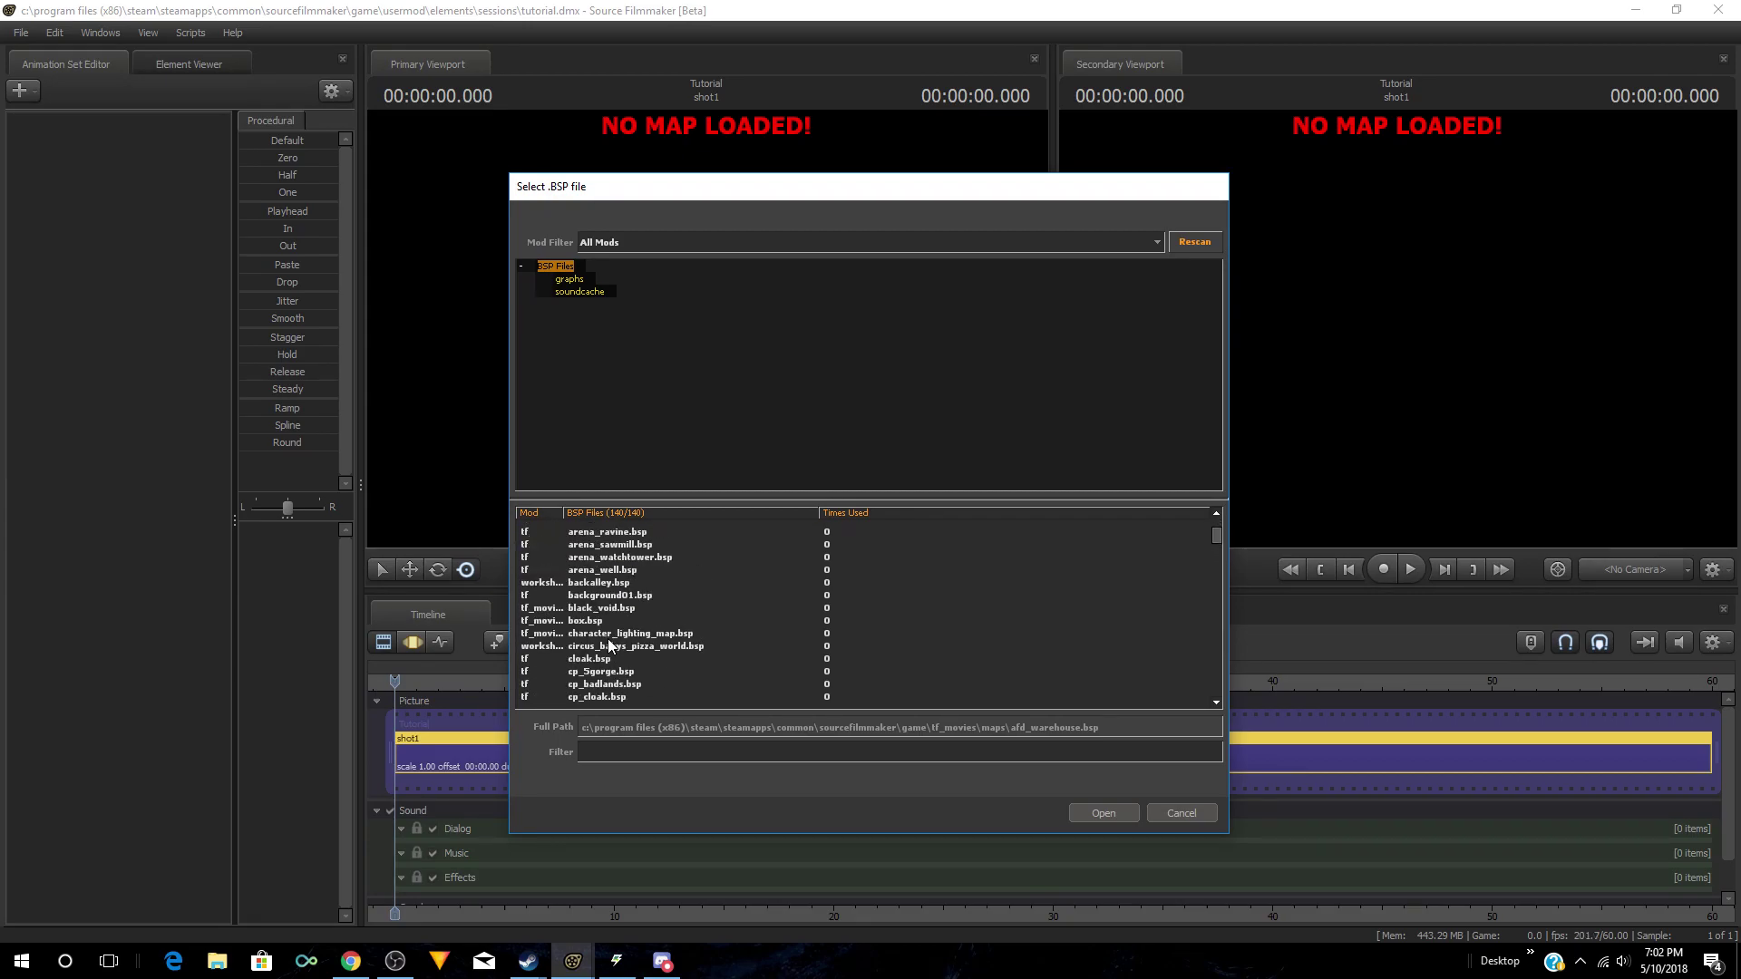
scroll(670, 599, down, 2)
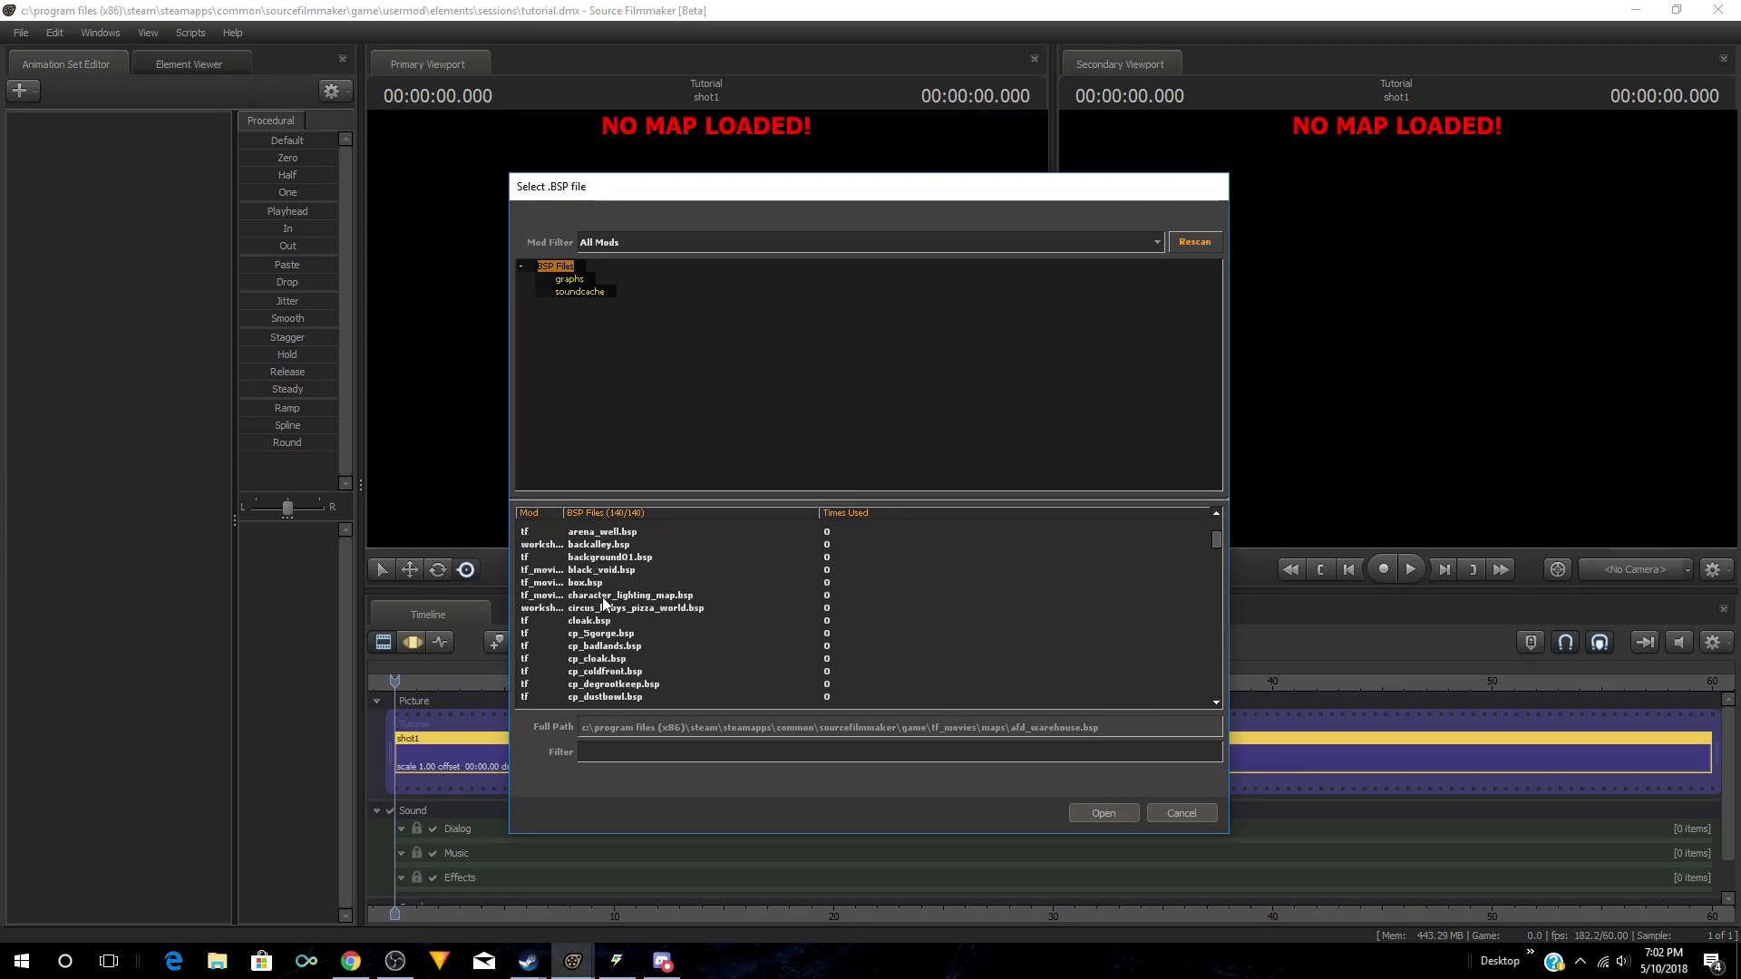
scroll(710, 635, down, 12)
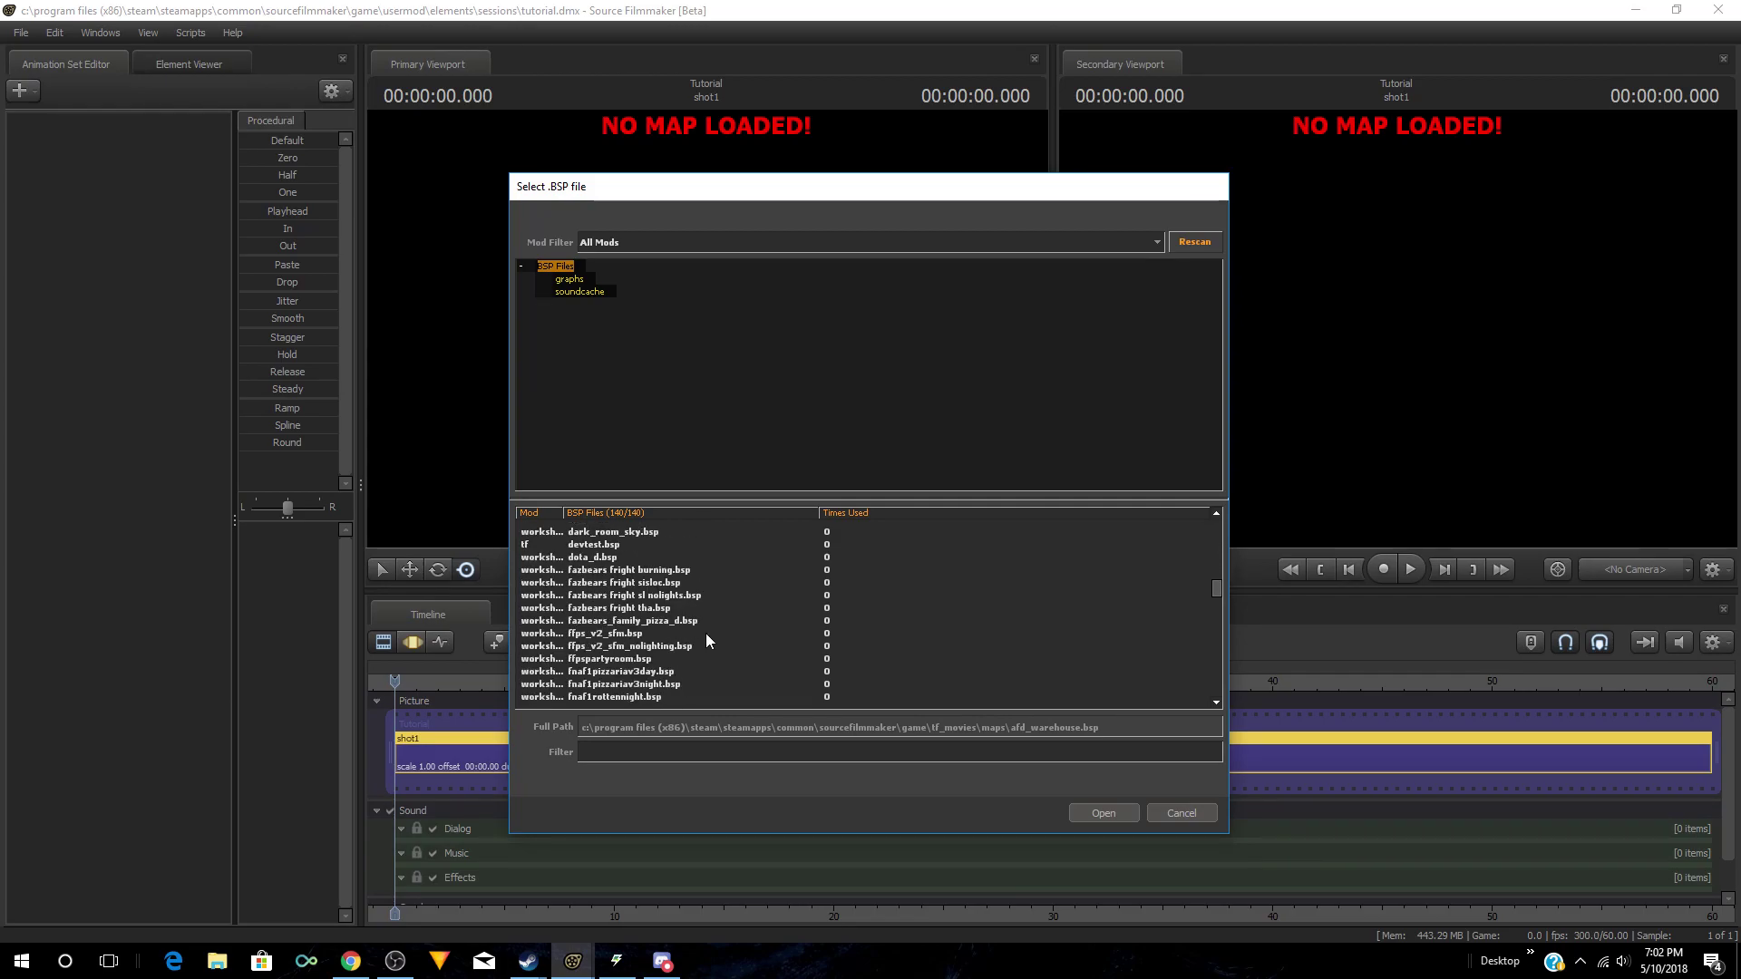
scroll(698, 642, down, 6)
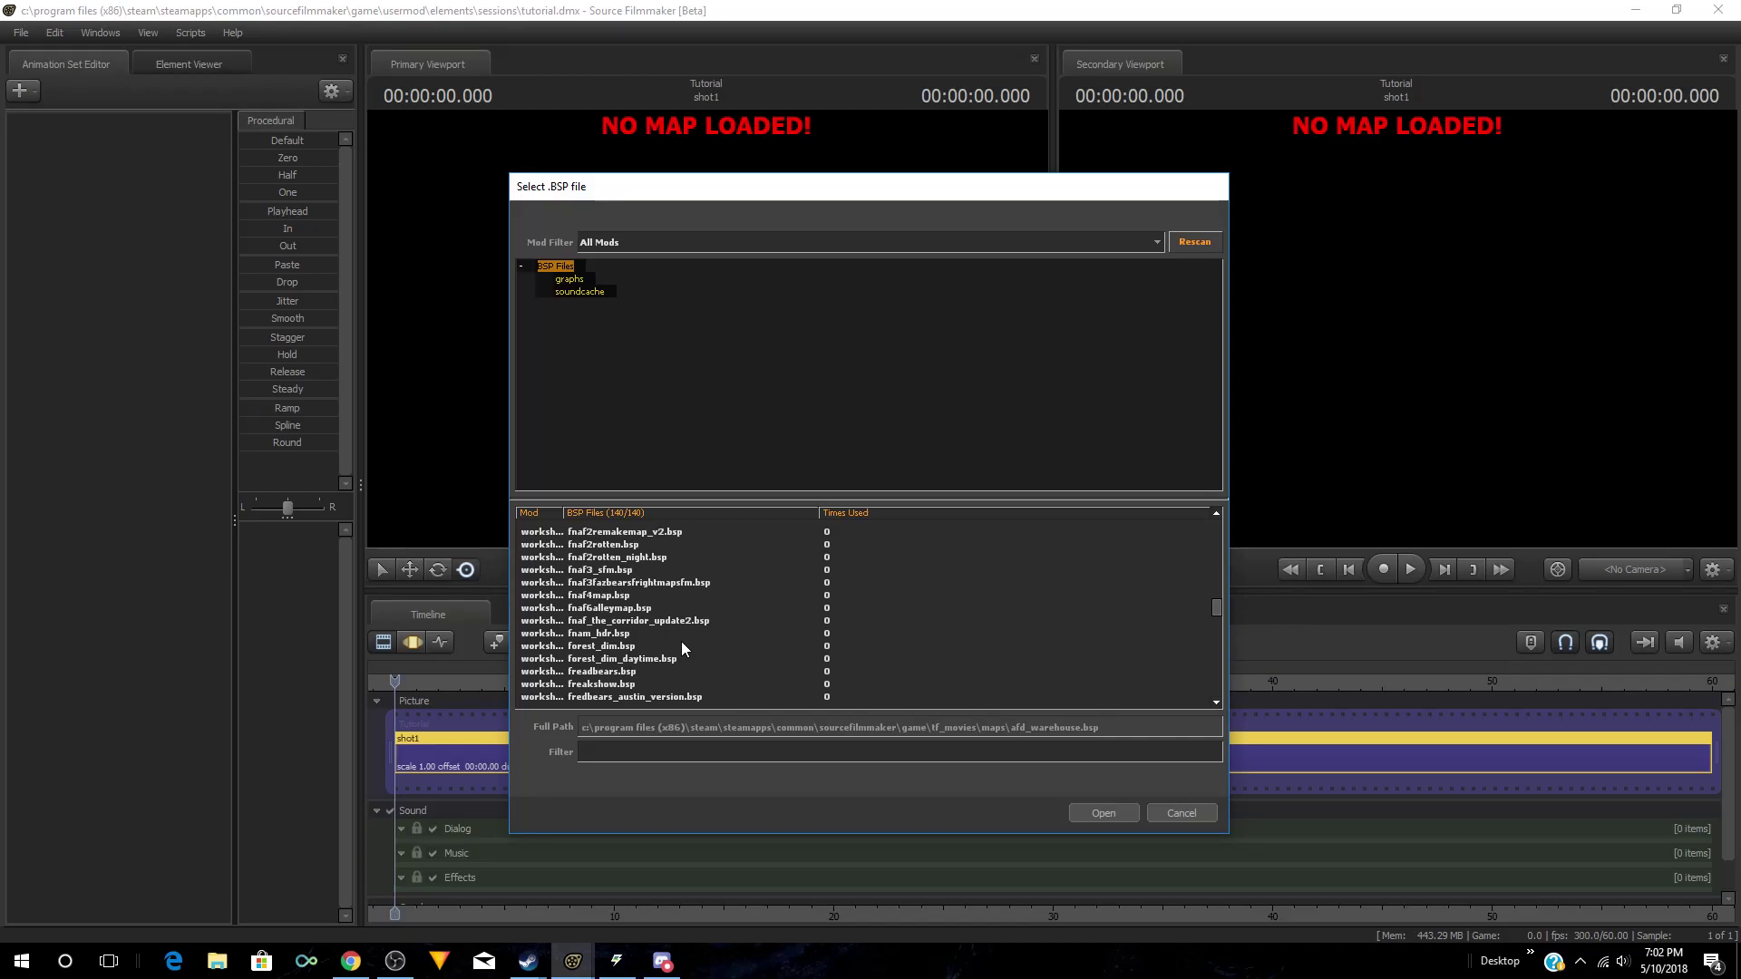
scroll(597, 606, up, 1)
scroll(749, 619, down, 4)
scroll(753, 618, down, 10)
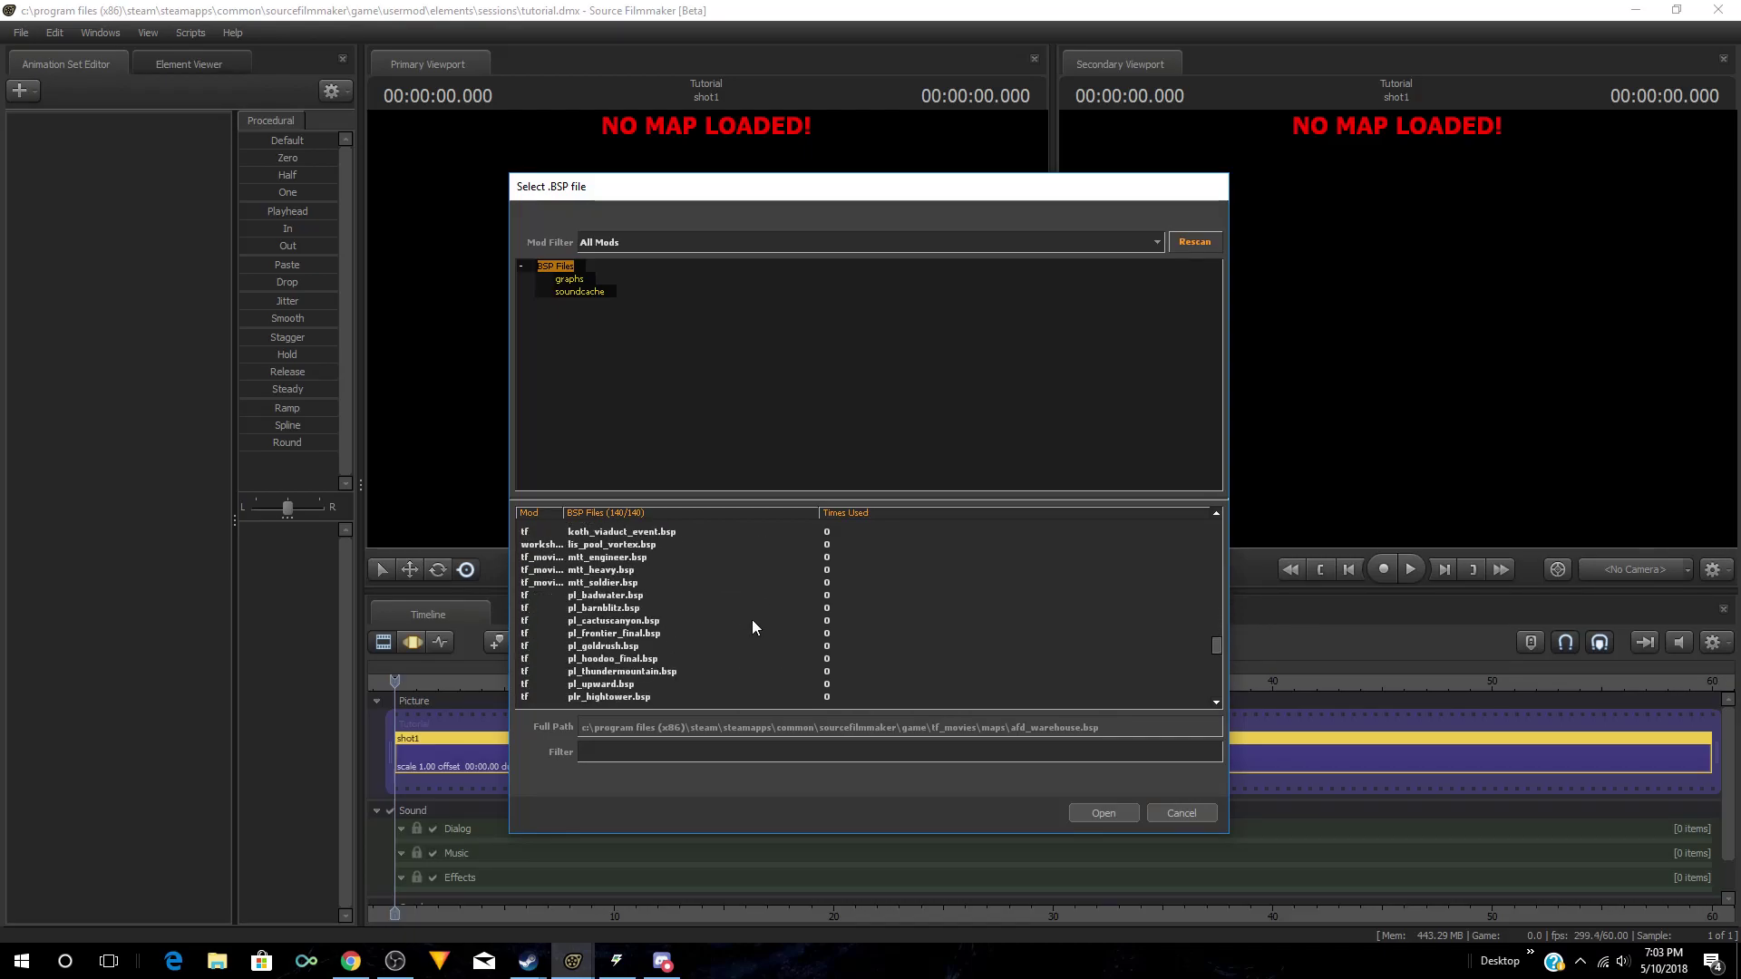
scroll(816, 631, up, 3)
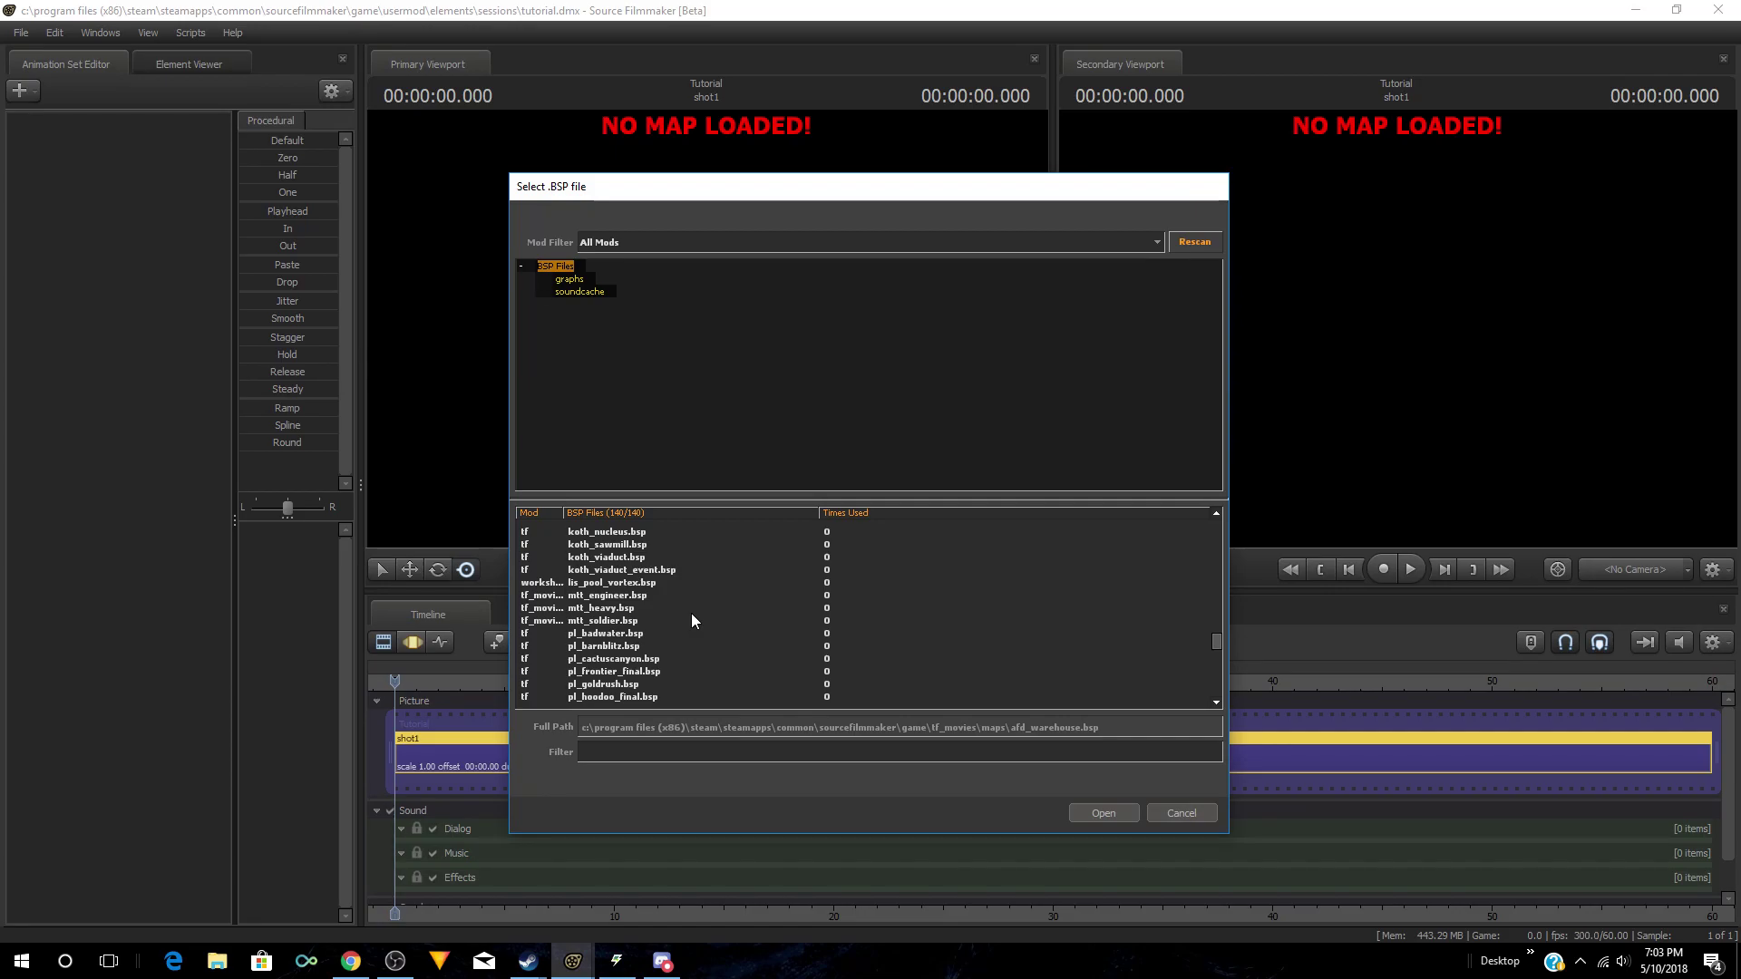
scroll(694, 621, down, 8)
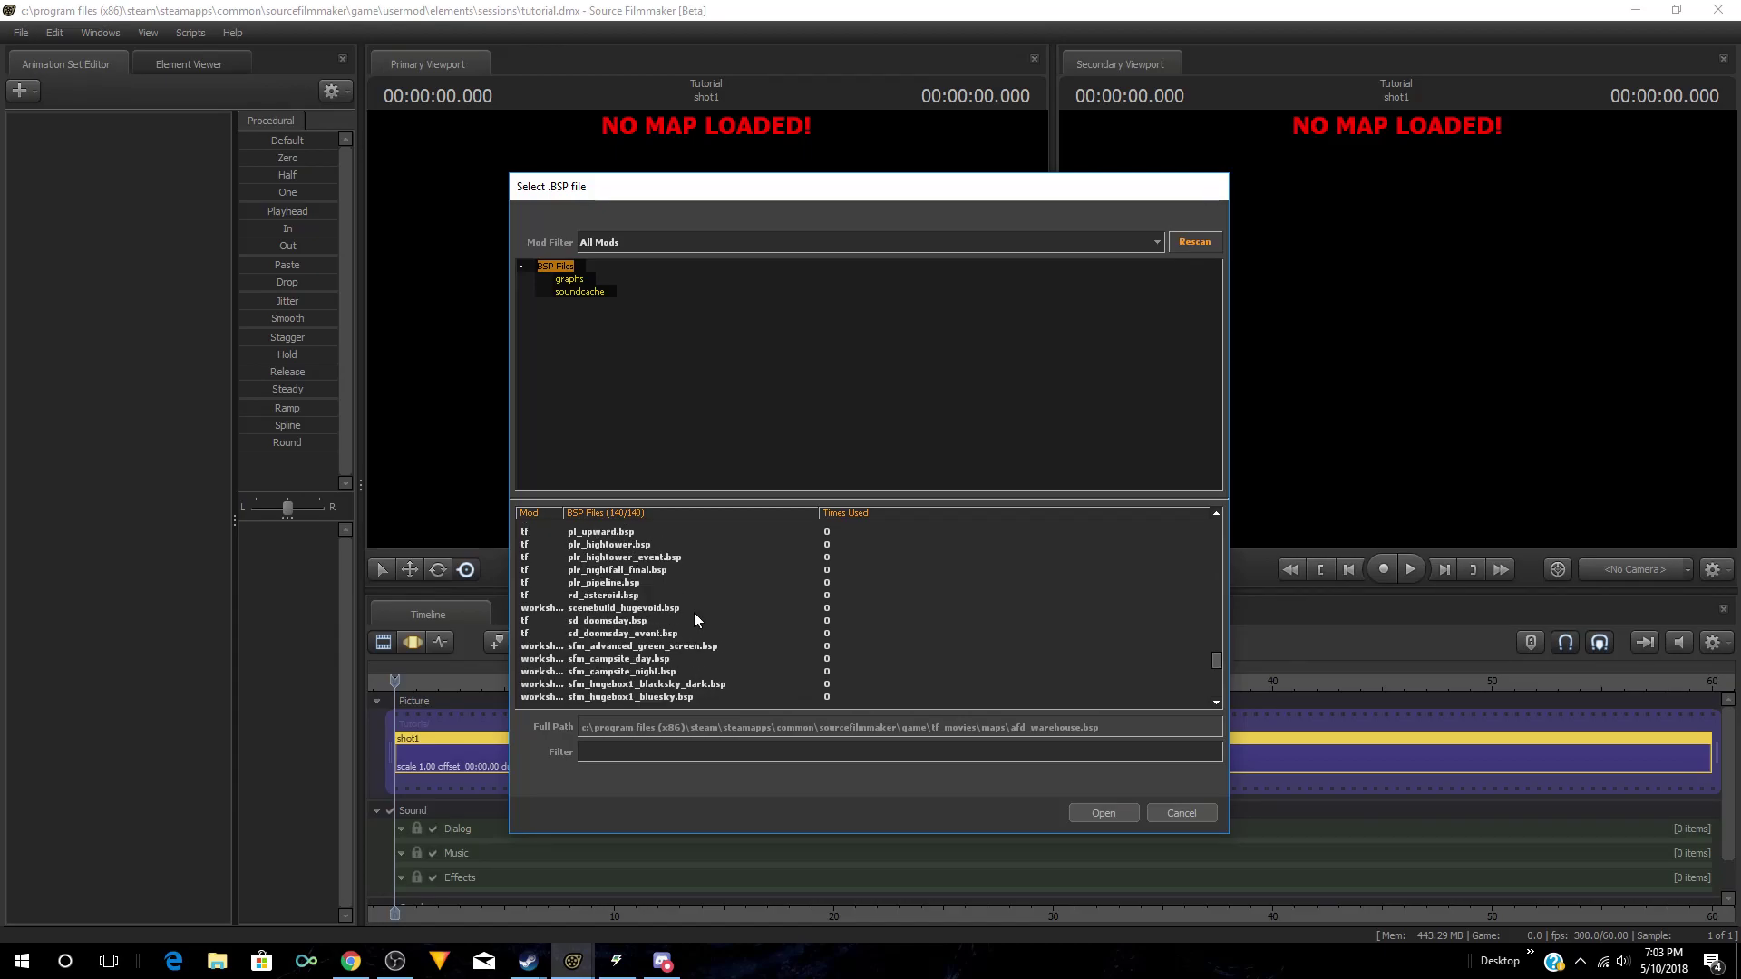
Step: Load the sfm_campsite_night.bsp map into the session
scroll(697, 617, down, 1)
click(653, 622)
click(646, 634)
click(1108, 805)
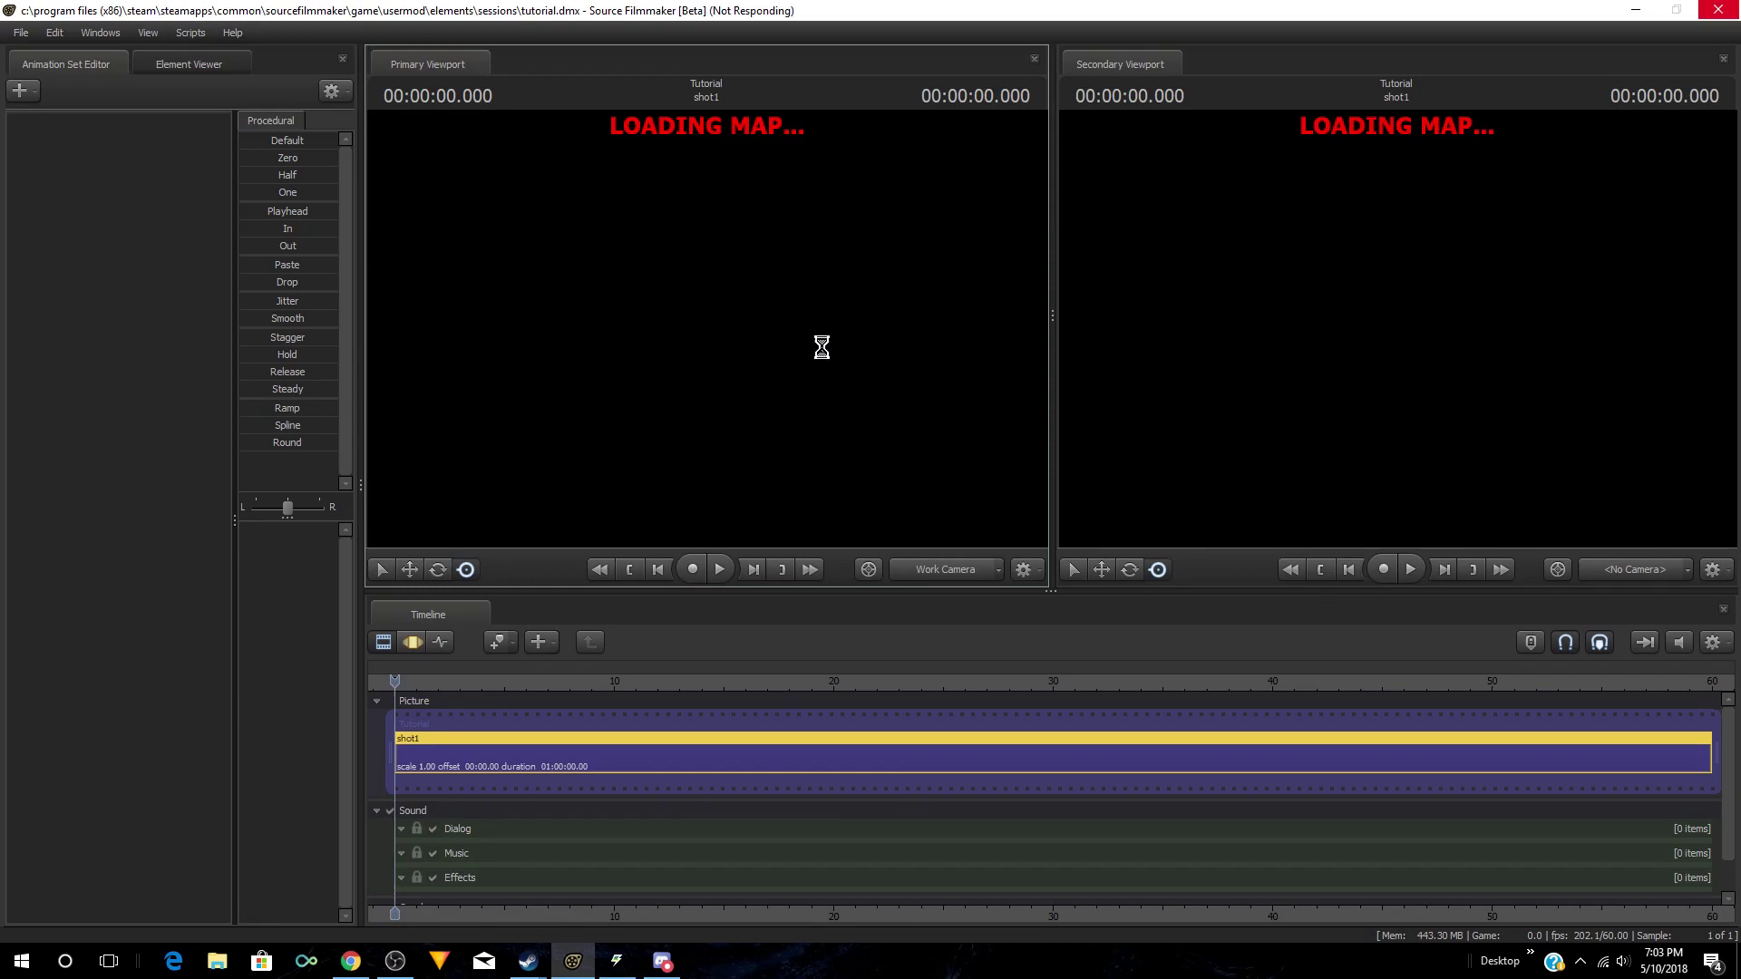
click(808, 292)
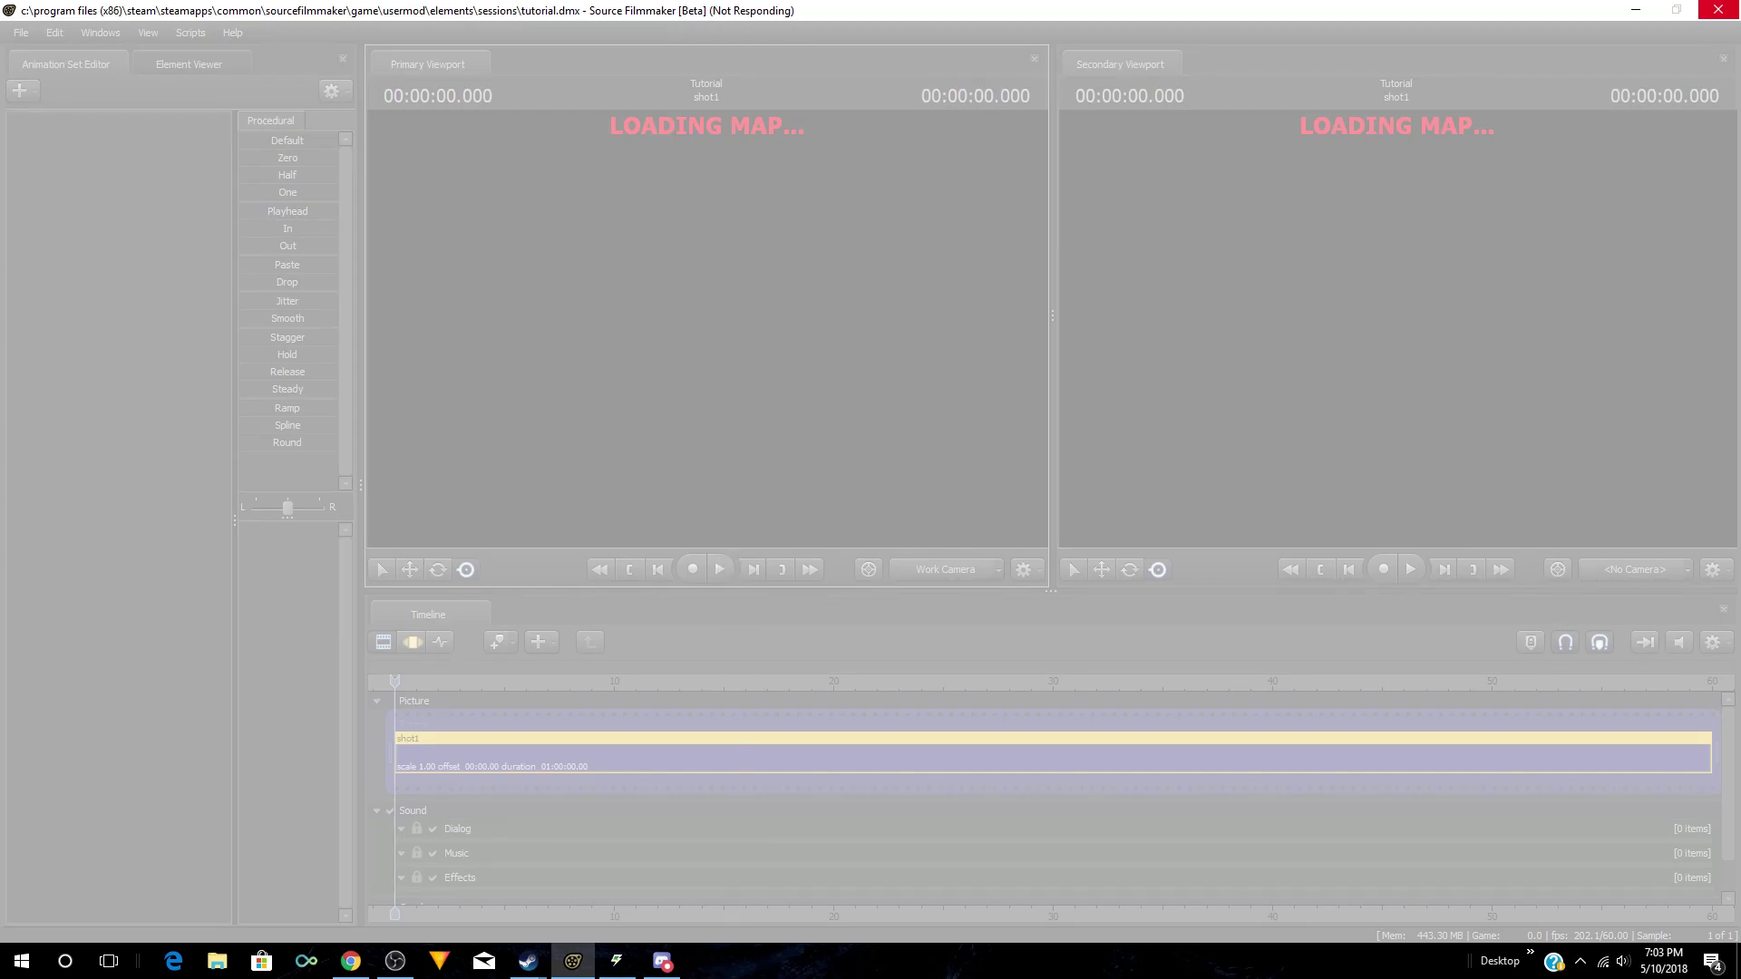
Step: Switch to Discord and post the message "*sighs*" in the main-base channel
click(662, 962)
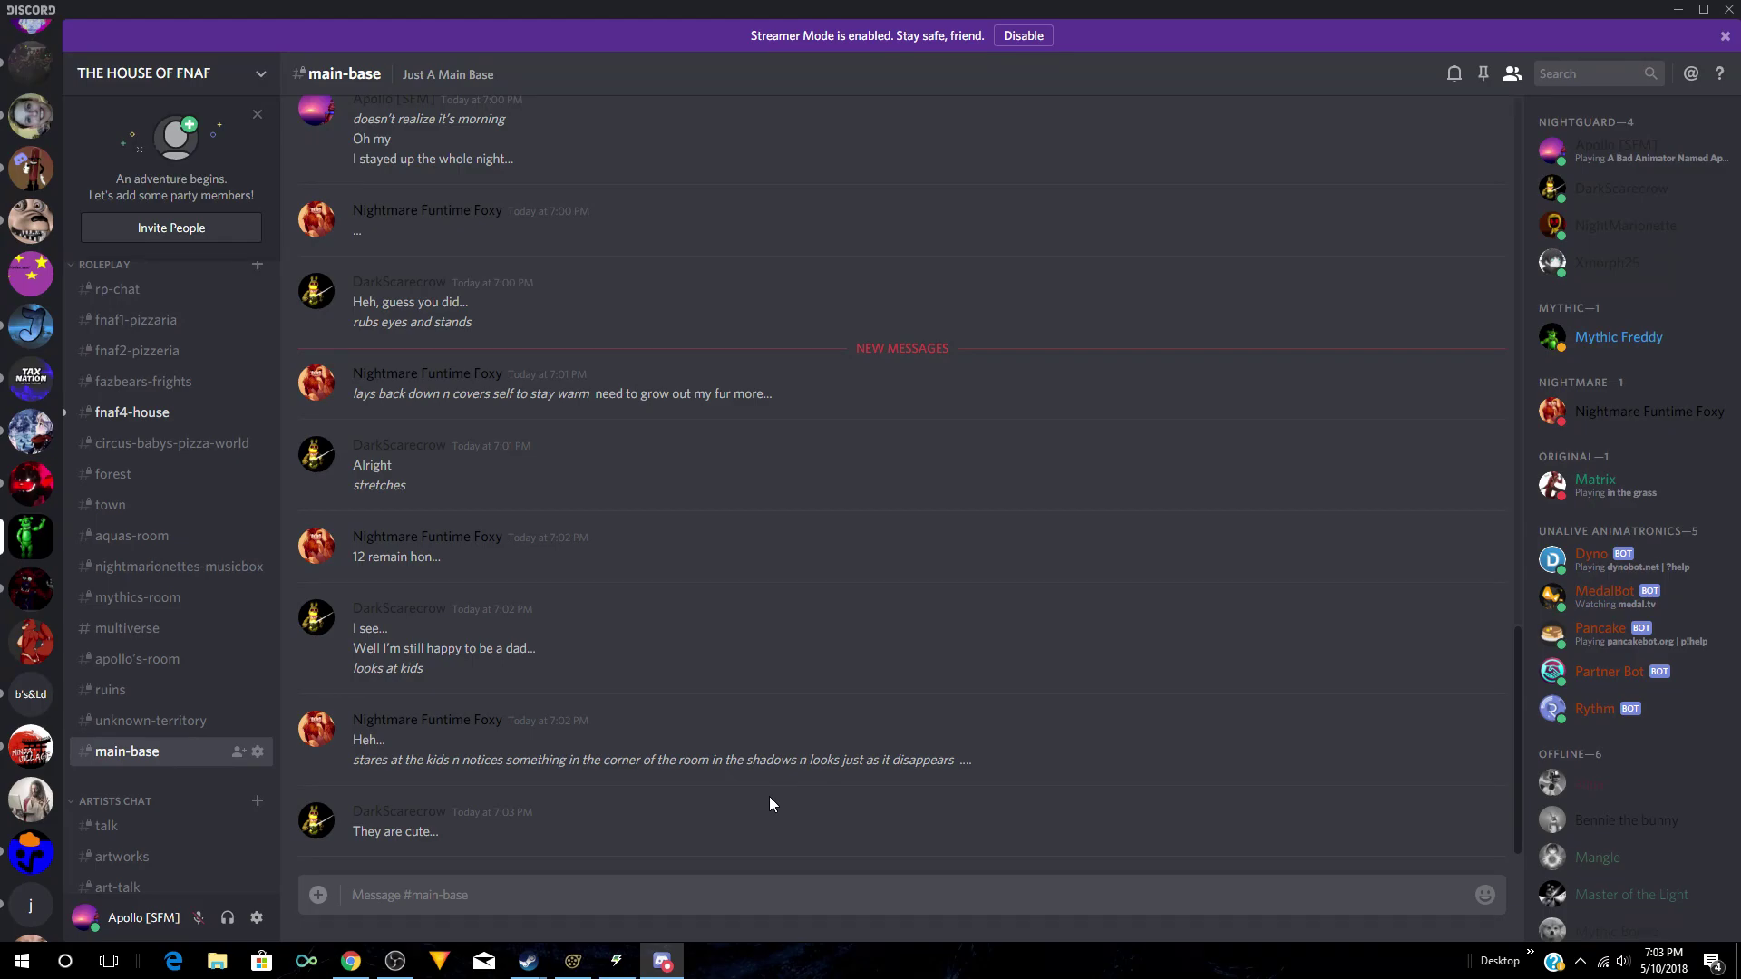
text(*sighs*)
key(Return)
Step: Check the general channel of another FNAF Discord server, and return to Source Filmmaker
scroll(70, 594, up, 4)
scroll(27, 227, up, 4)
click(30, 163)
scroll(30, 363, down, 5)
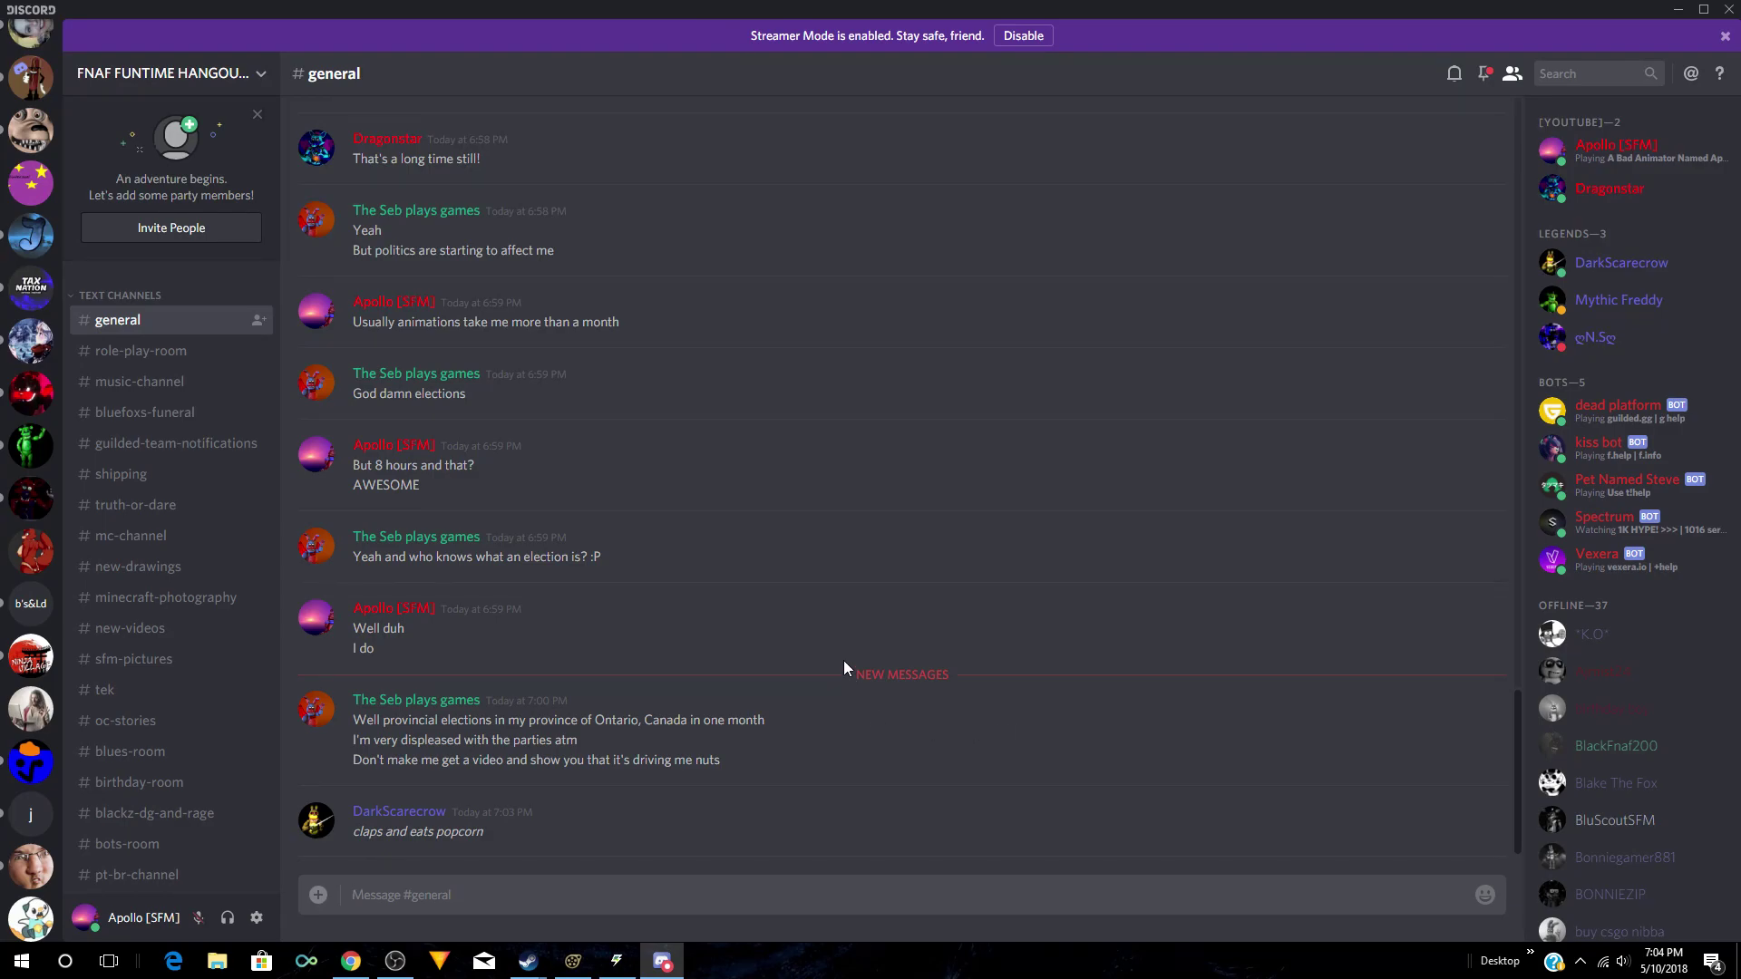
click(30, 444)
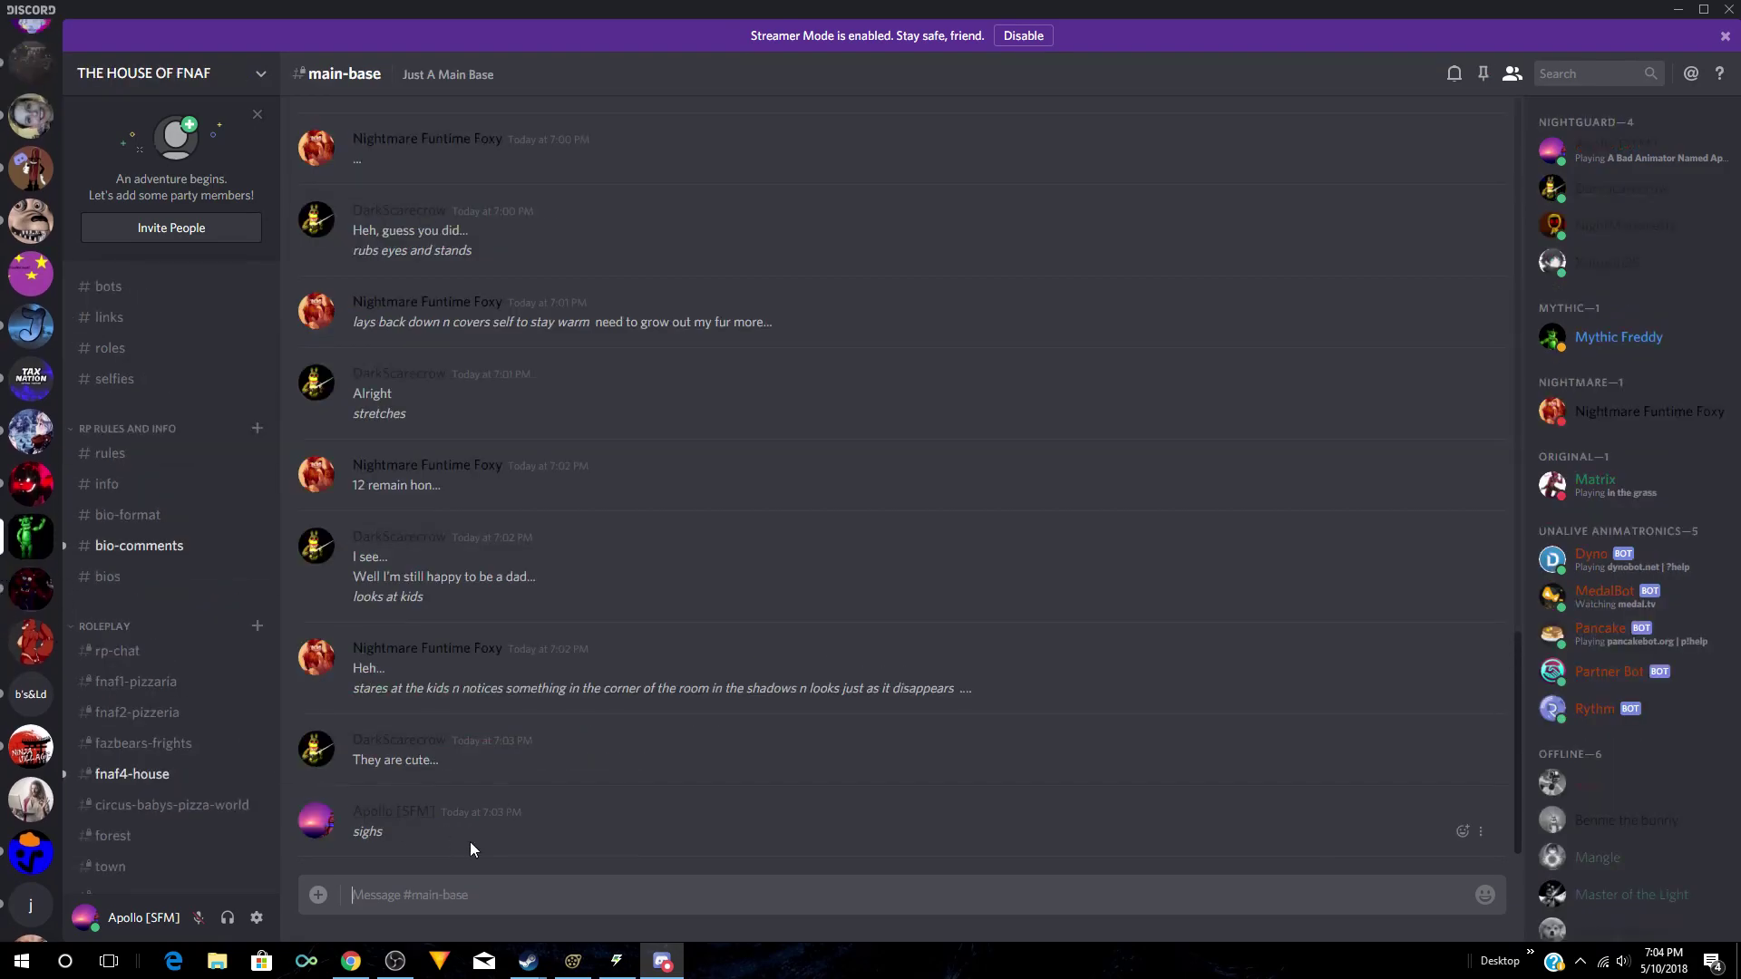
click(573, 967)
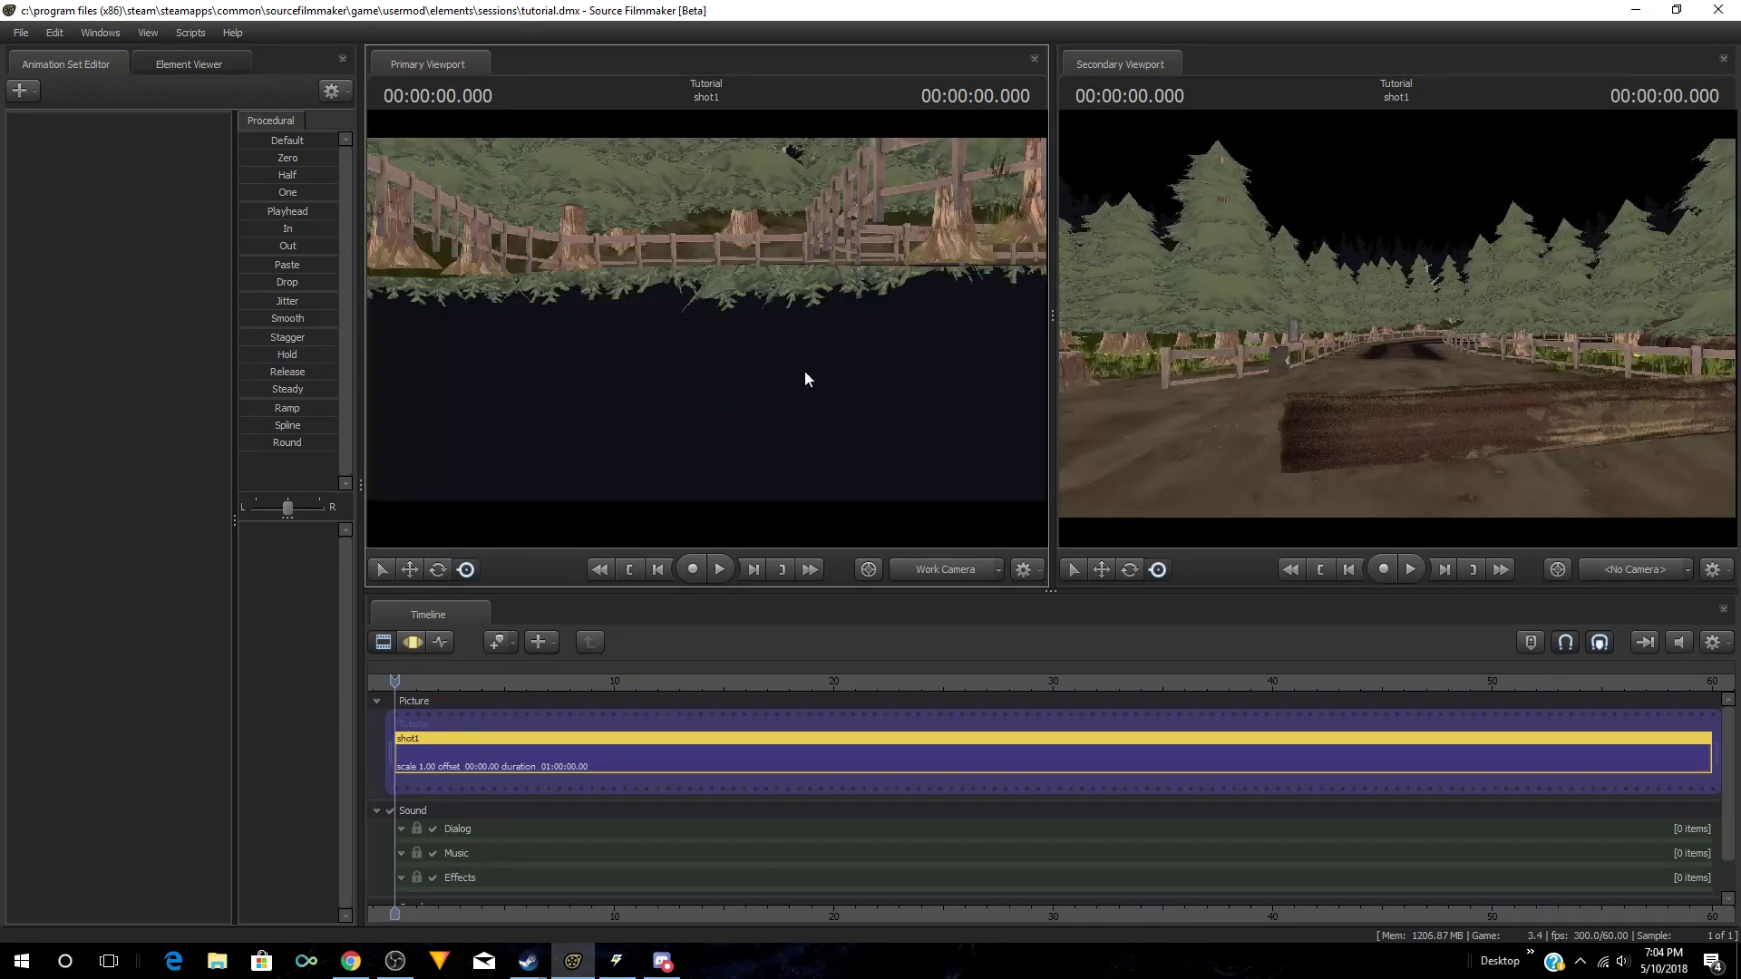
Step: Explore the loaded campsite map with the work camera, viewing the rocks, fire pit and forest path
drag(1482, 343, 1287, 344)
drag(1406, 344, 1378, 345)
drag(707, 328, 626, 329)
key(w)
key(w)
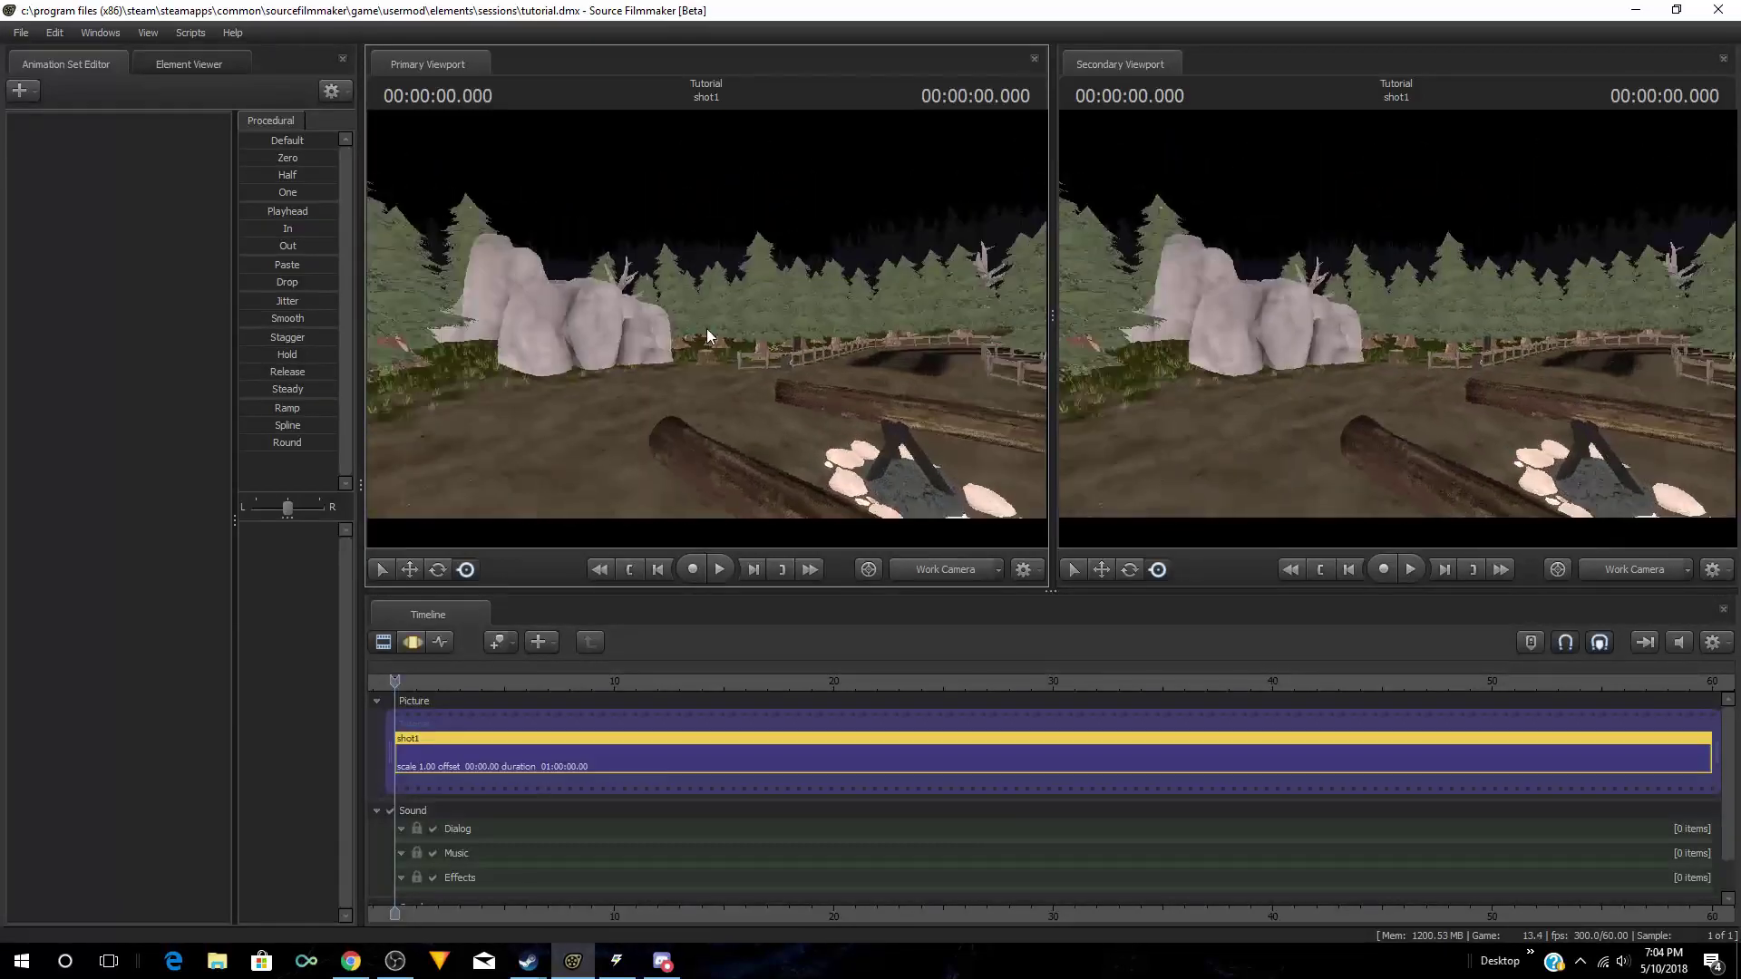
drag(780, 328, 581, 328)
drag(698, 328, 907, 354)
key(w)
key(w)
key(w)
drag(789, 332, 702, 339)
key(w)
key(w)
key(w)
drag(871, 332, 889, 332)
Step: Turn Enable Lighting off and on again in the primary viewport and view the campfire up close
right_click(713, 331)
click(747, 377)
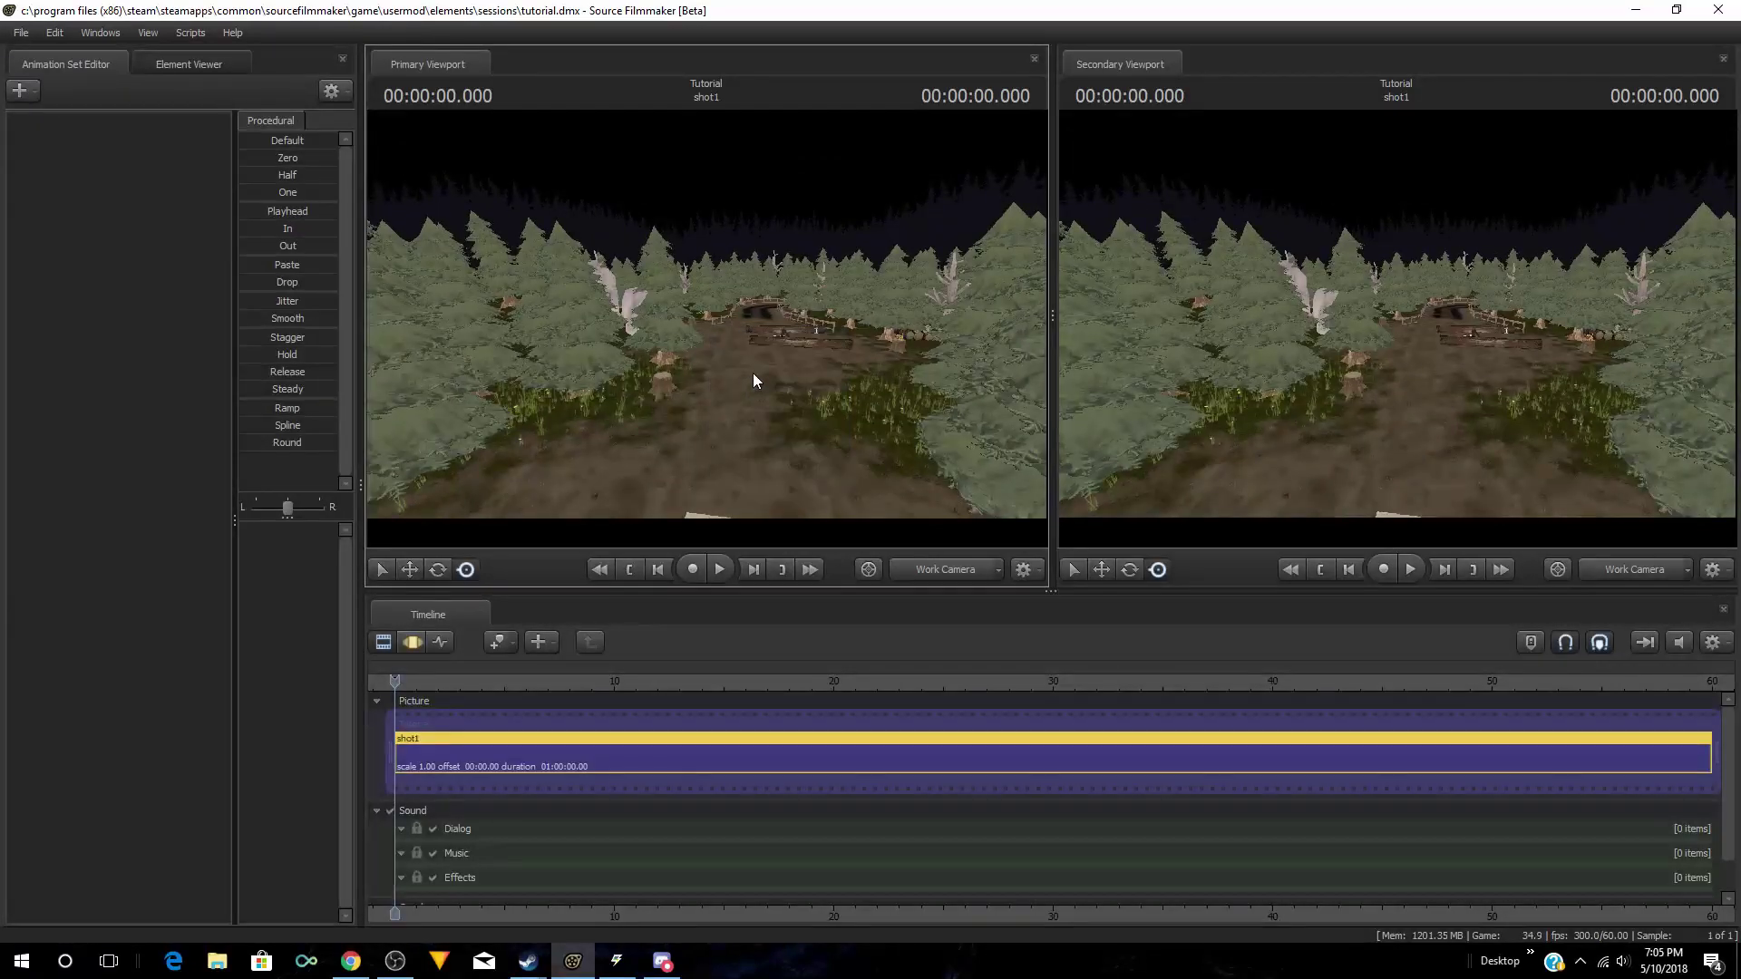
right_click(706, 329)
click(771, 379)
key(w)
mouse_move(771, 379)
mouse_down()
mouse_move(803, 384)
mouse_move(740, 383)
mouse_up()
right_click(711, 330)
click(712, 338)
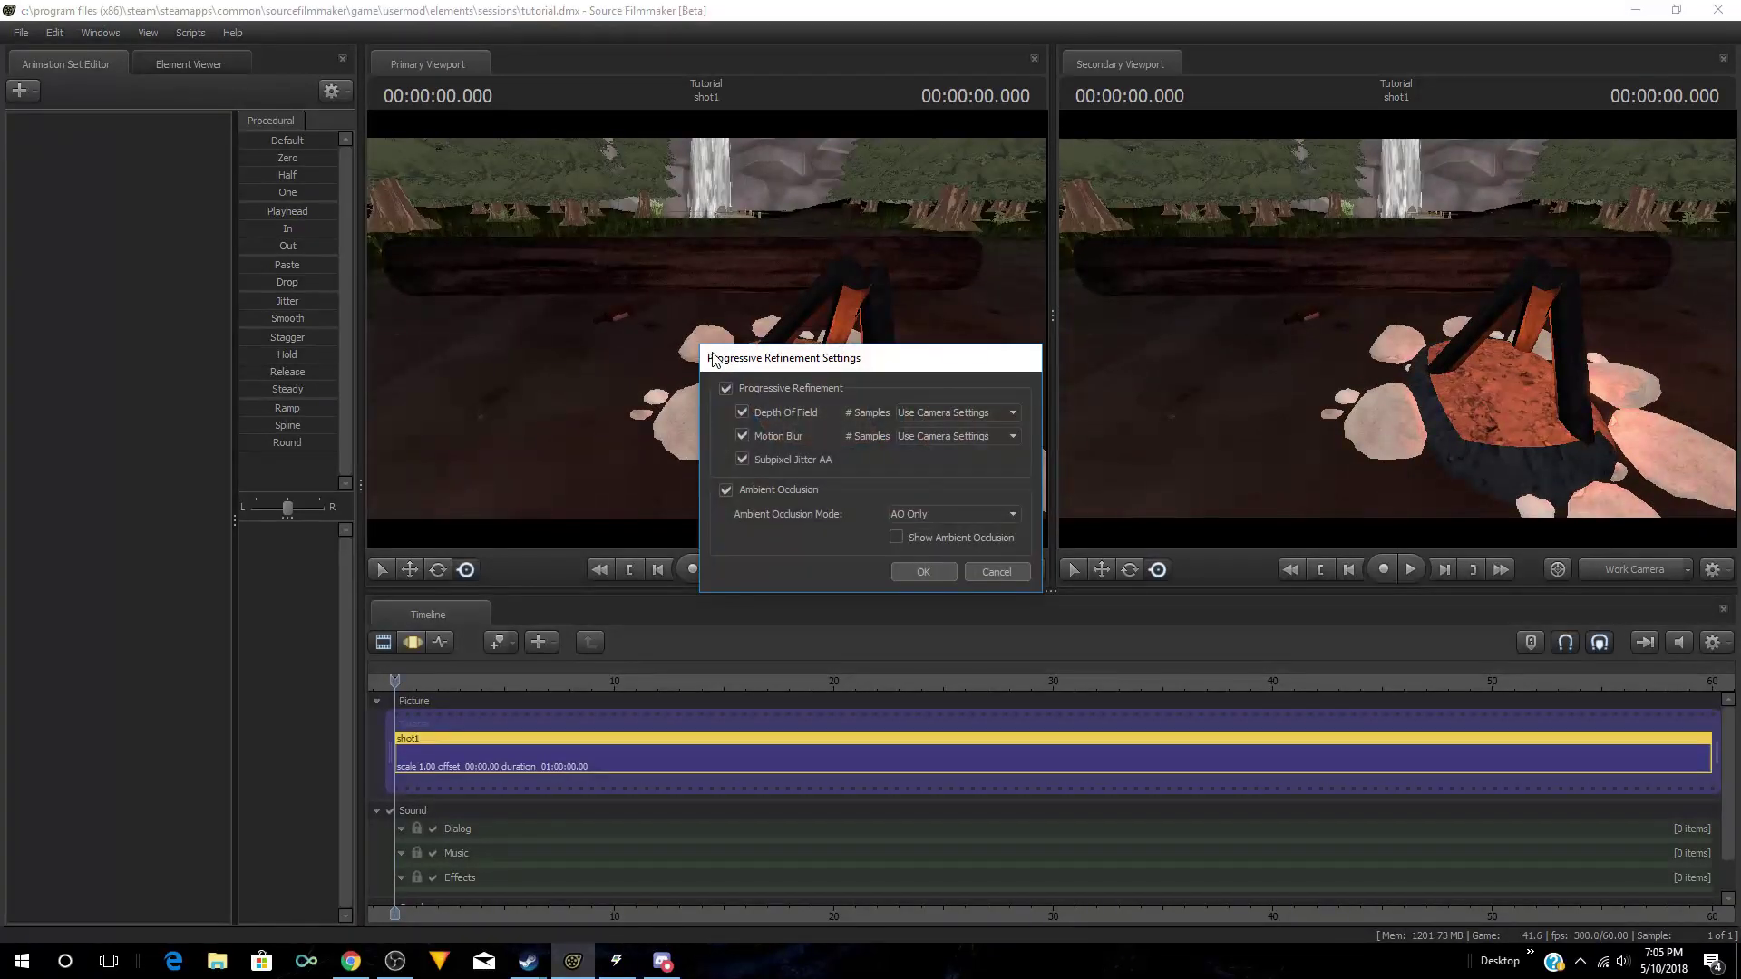
click(996, 572)
Step: Compare the campsite with Enable Lighting off and on in the primary viewport, leaving the lighting disabled
right_click(712, 333)
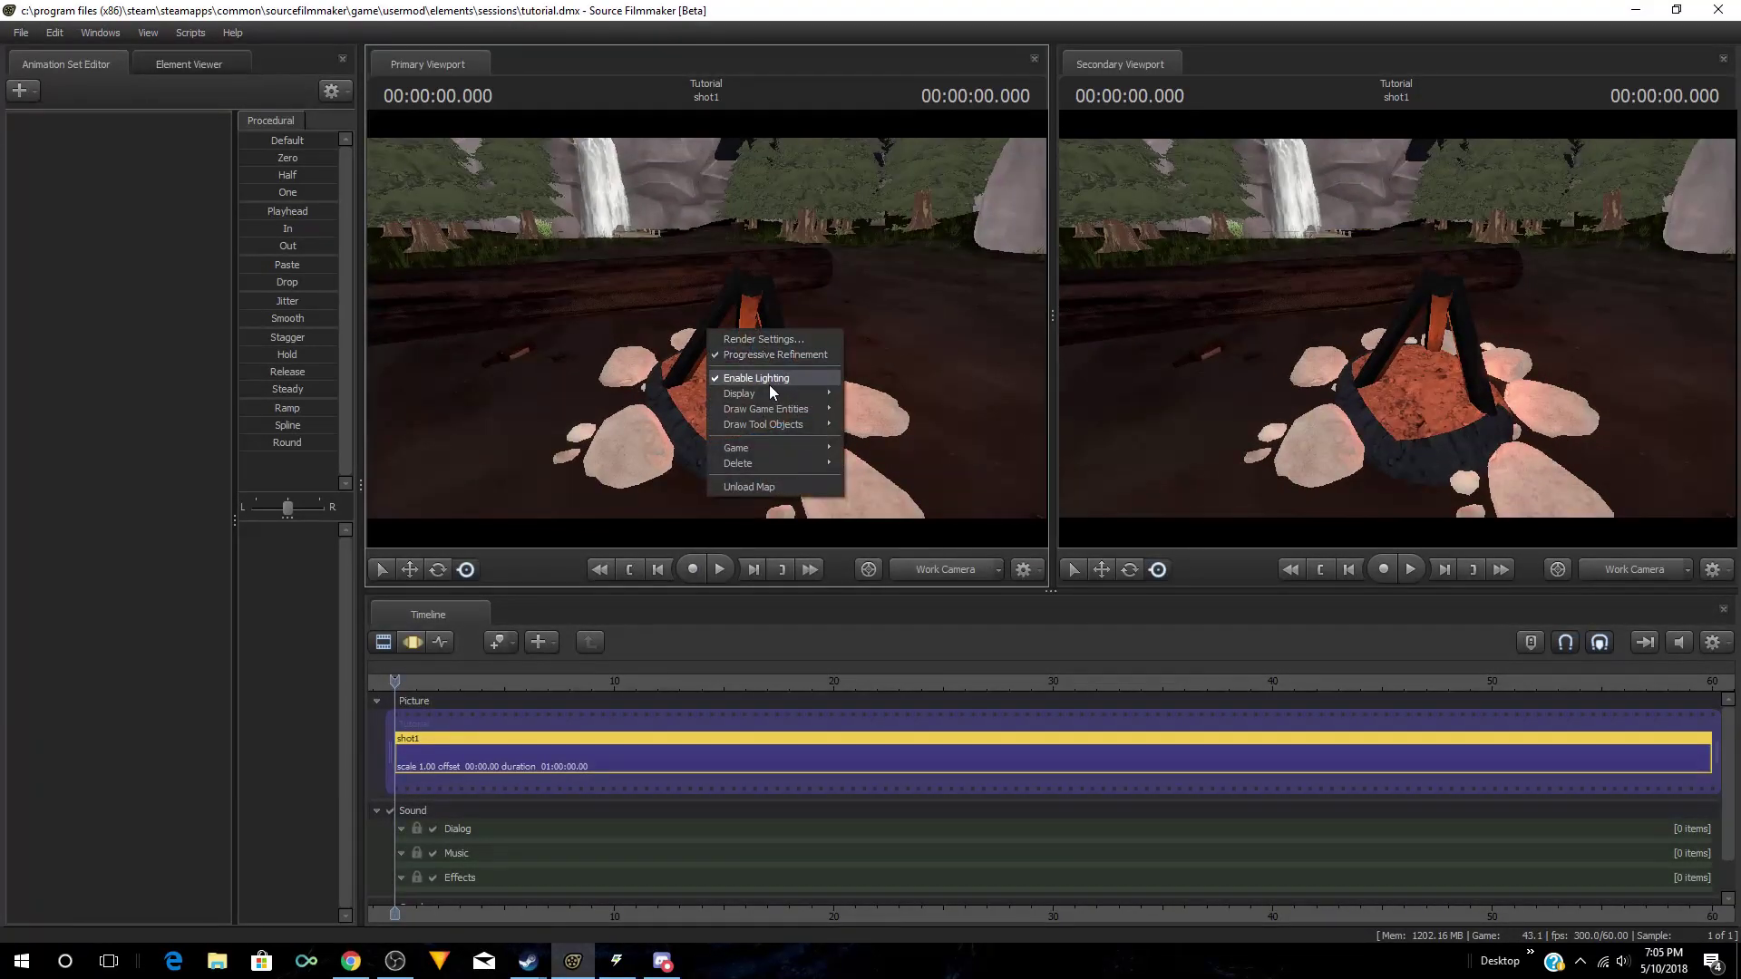
click(769, 383)
right_click(743, 366)
click(760, 415)
drag(760, 416, 598, 346)
right_click(711, 327)
click(744, 380)
key(w)
key(w)
key(w)
key(w)
key(w)
drag(762, 370, 707, 334)
Step: Create an animation set for a new model, filtering the workshop models by "bonnie" and loading red_eye\emodels\bonnie.mdl
right_click(114, 235)
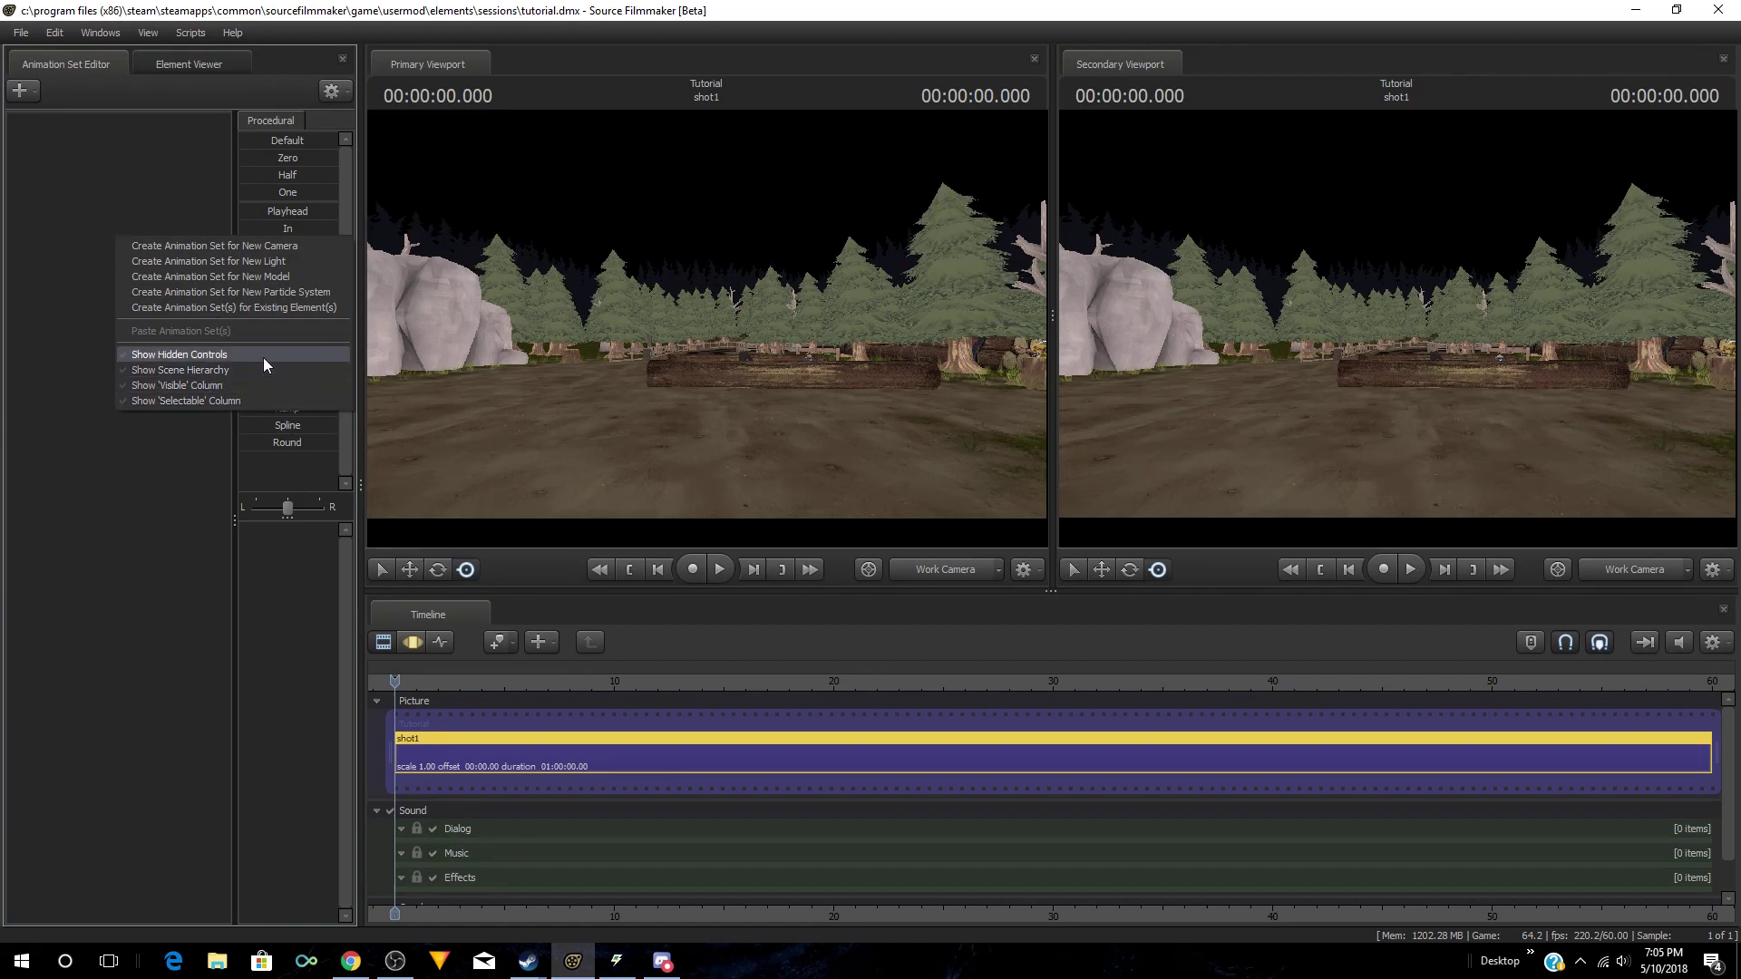
click(277, 276)
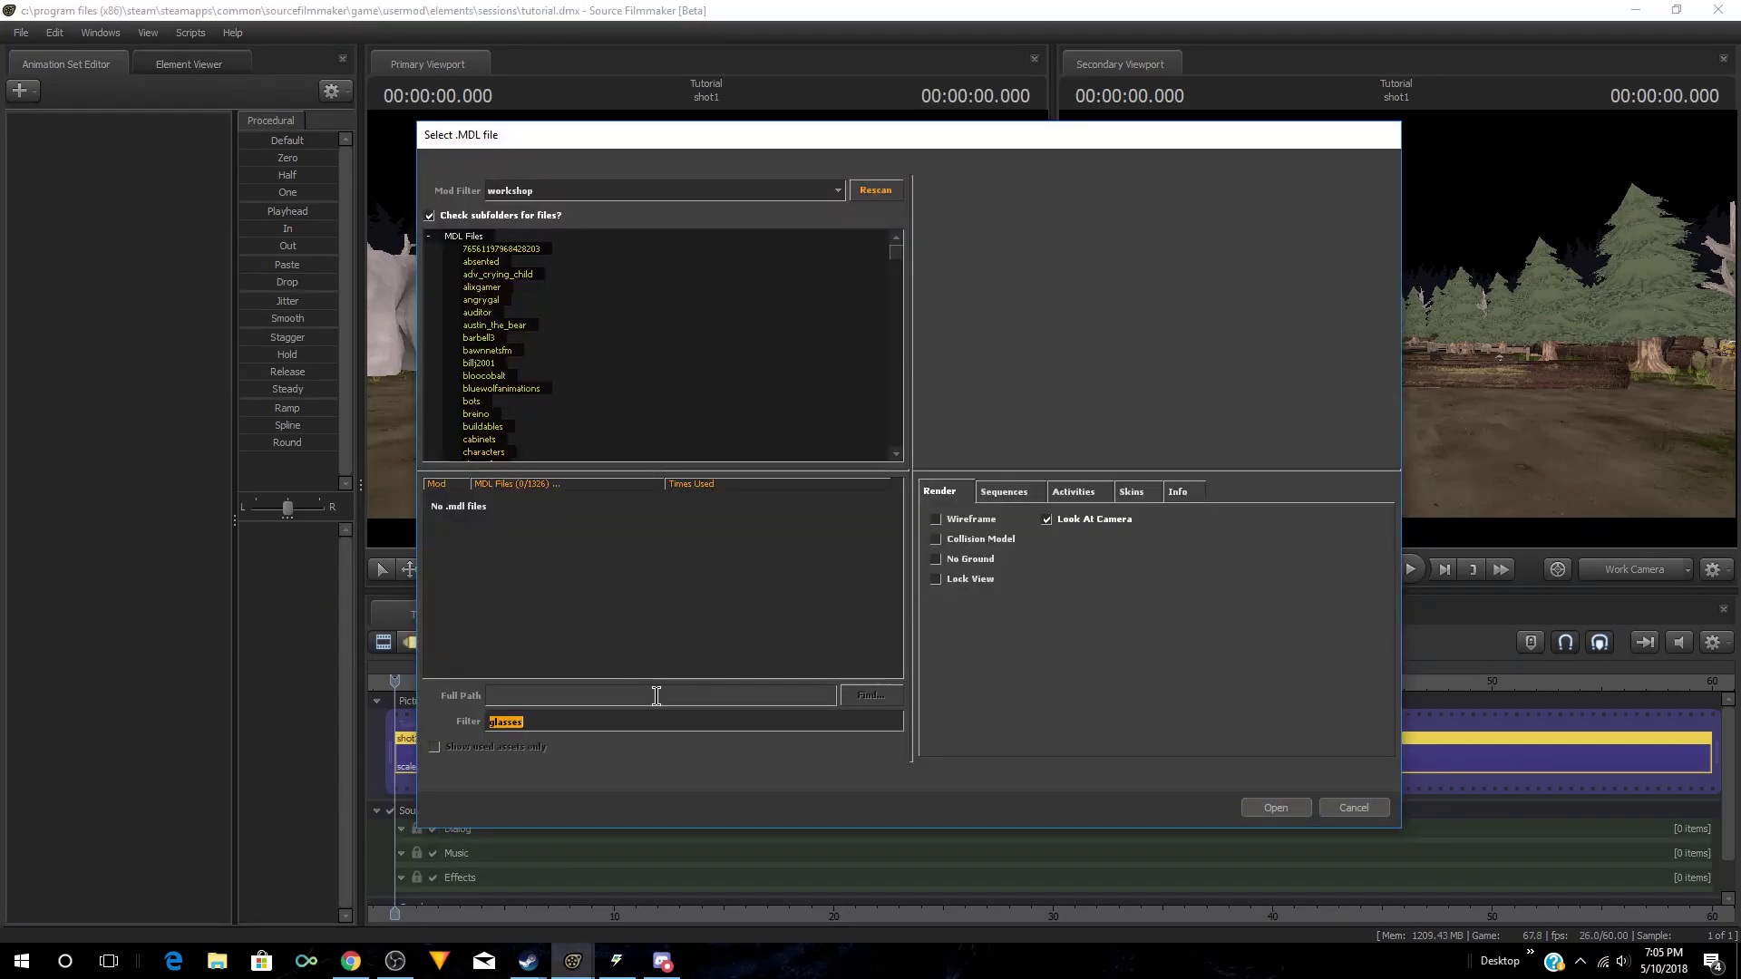
key(BackSpace)
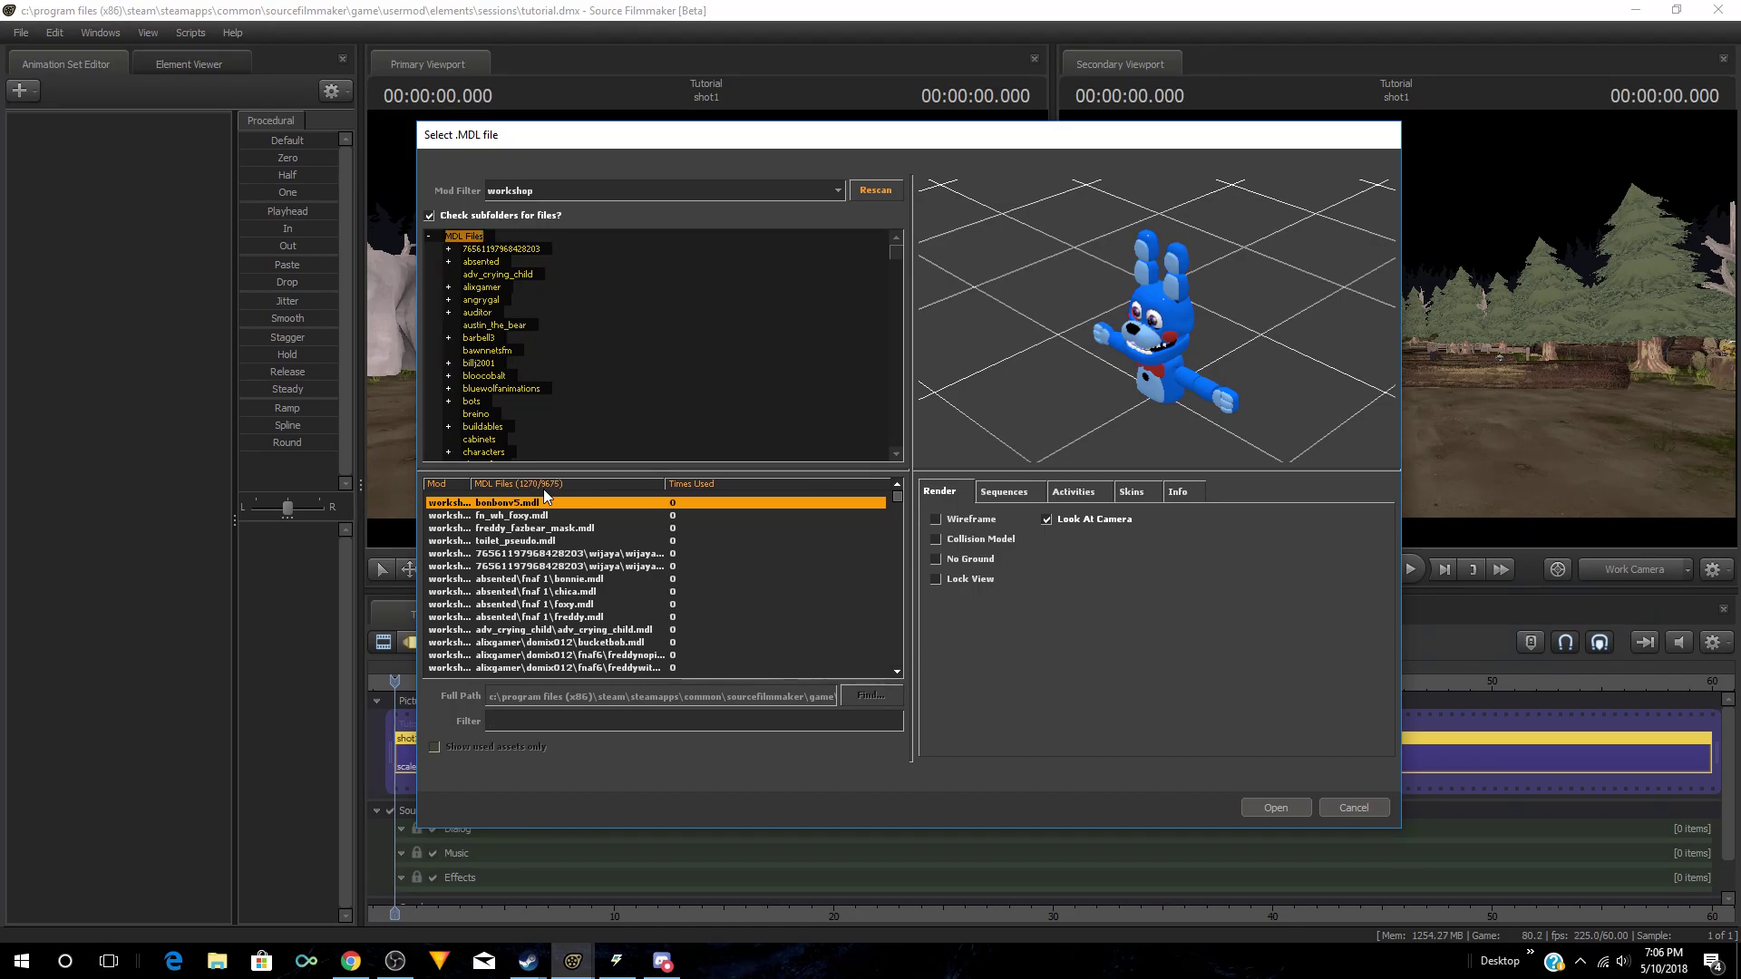
click(597, 720)
text(bonnie)
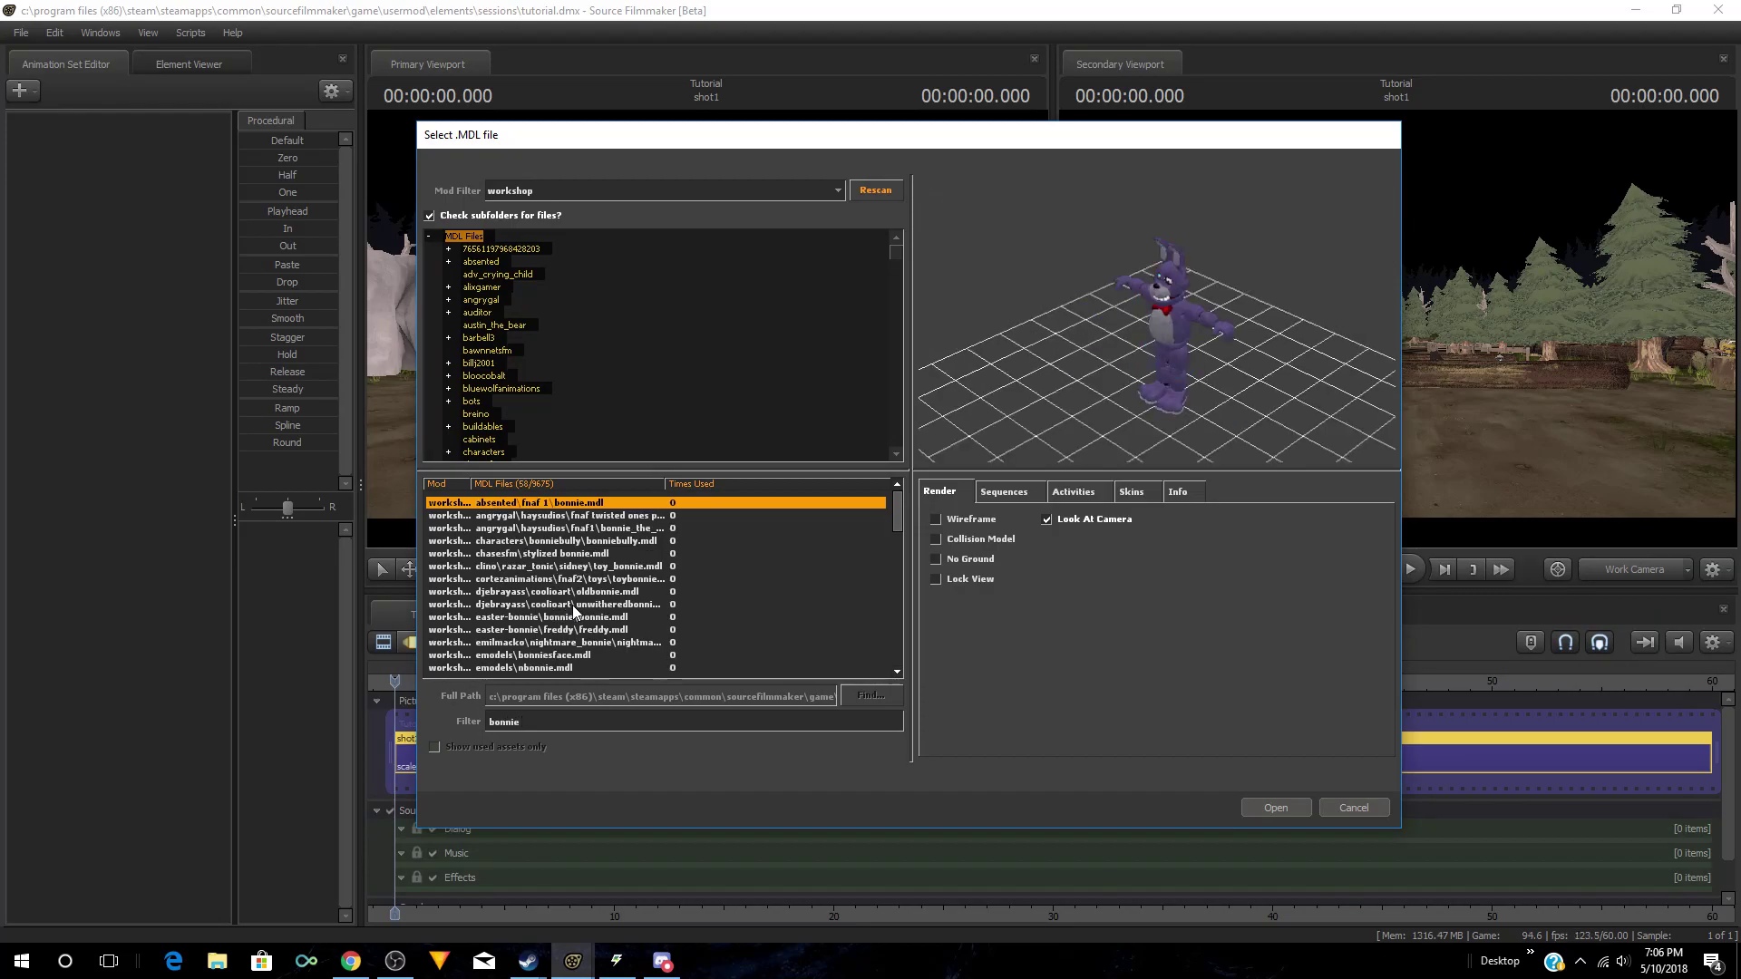
scroll(573, 610, down, 7)
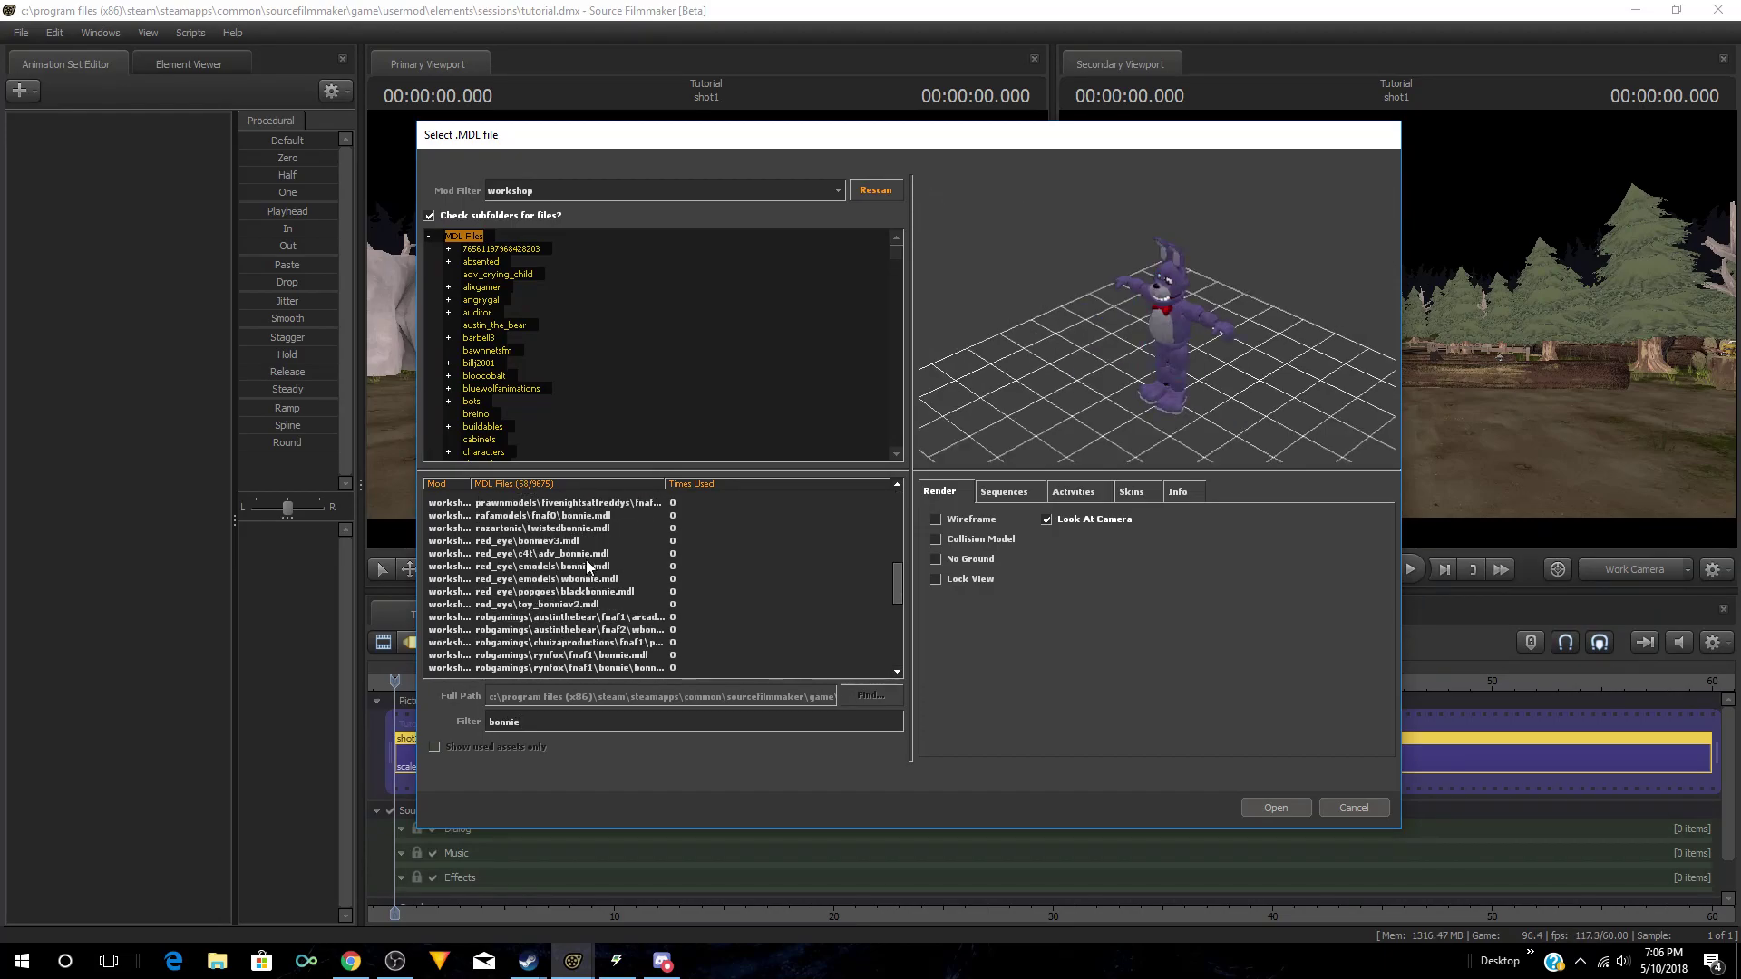
click(585, 568)
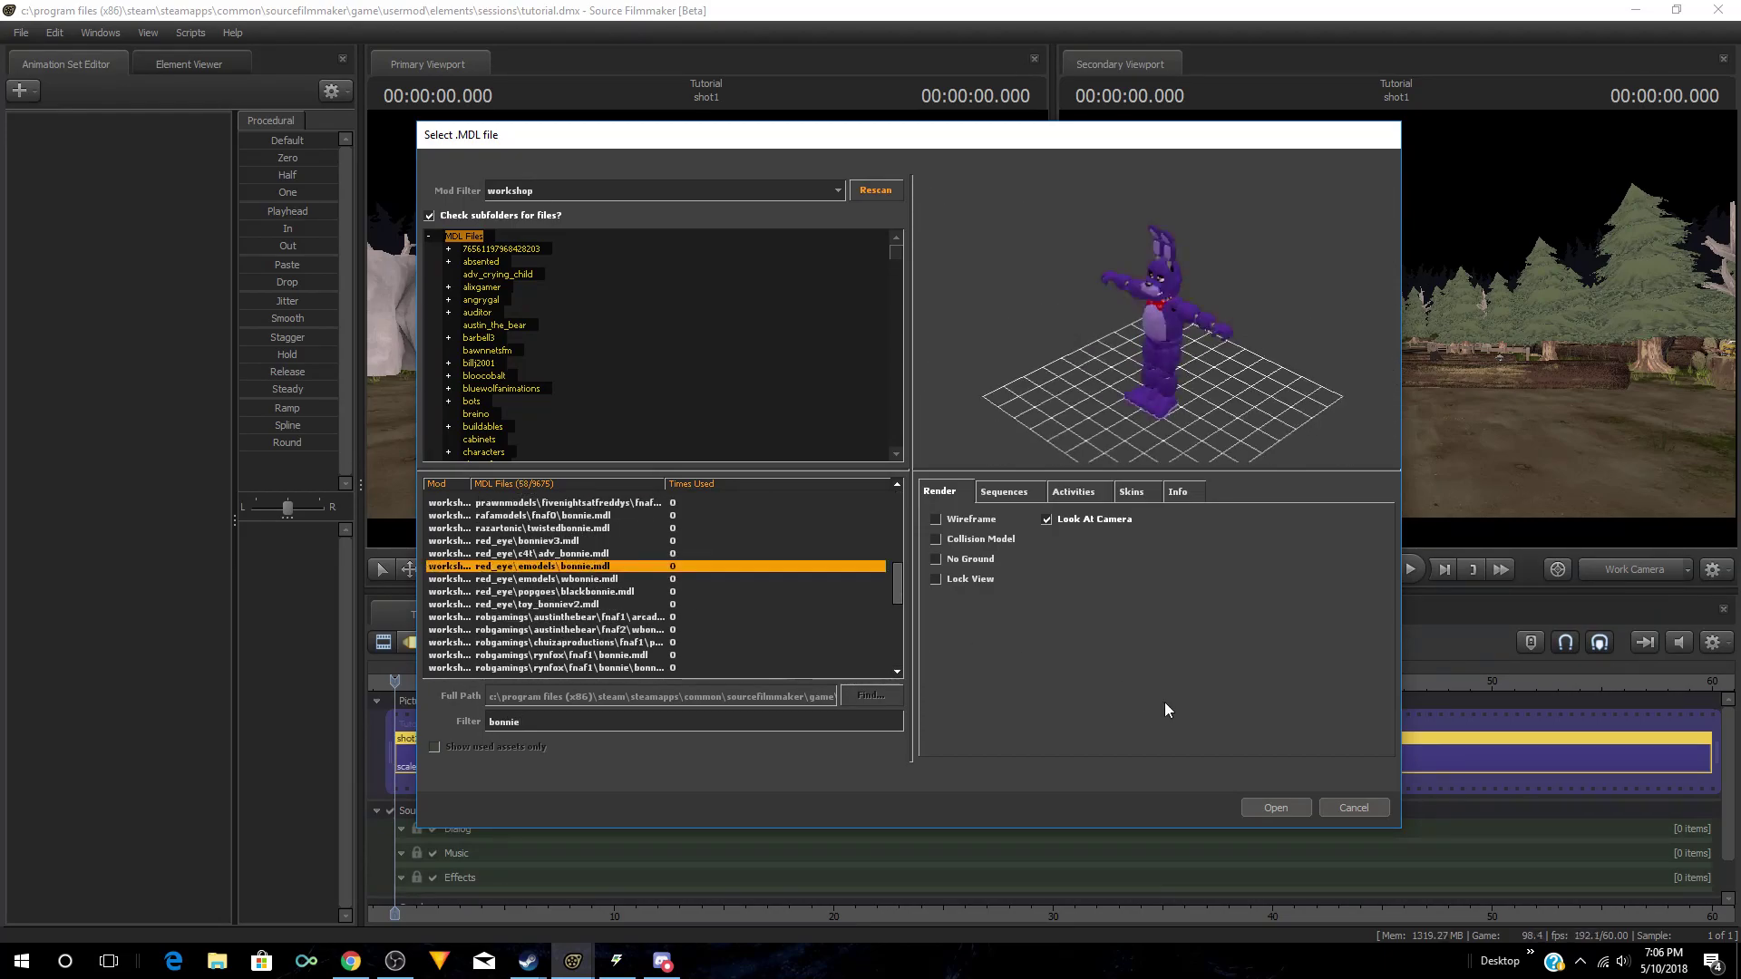
click(1280, 809)
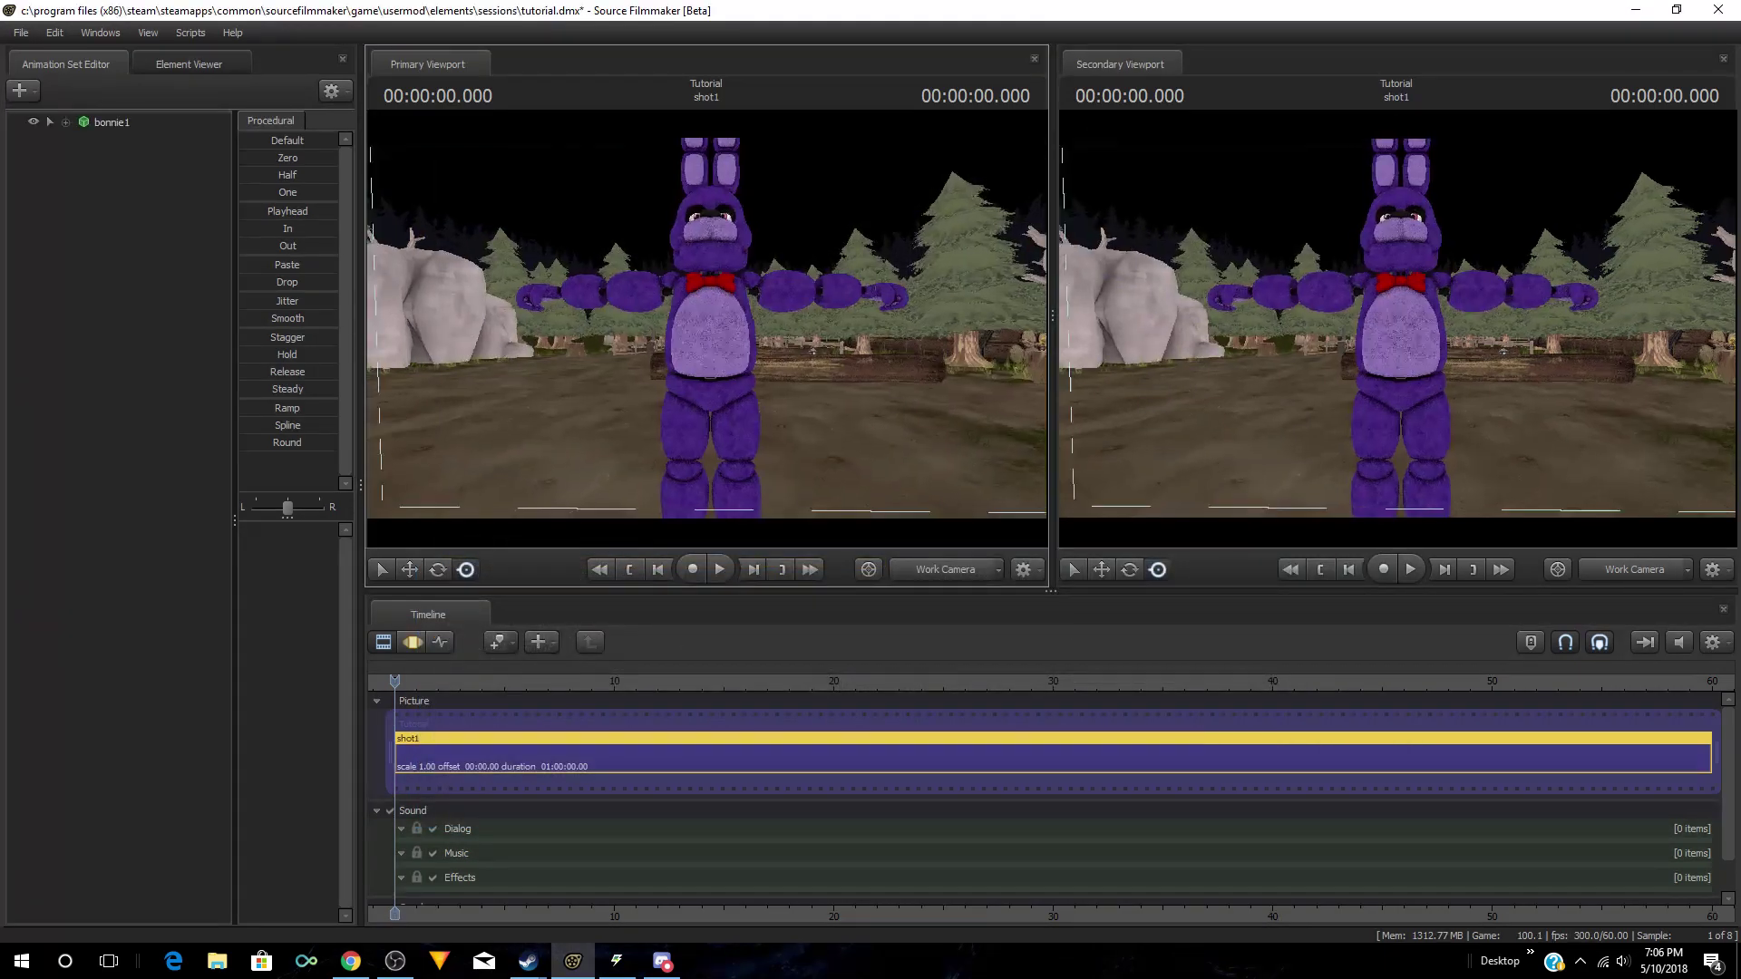
Step: Switch the timeline to the Motion Editor and select Bonnie's rootTransform with the Move tool
mouse_move(708, 329)
mouse_down()
mouse_move(898, 309)
mouse_move(744, 312)
mouse_move(739, 282)
mouse_move(798, 285)
mouse_move(717, 408)
mouse_move(726, 453)
mouse_move(676, 281)
mouse_move(702, 295)
mouse_move(717, 390)
mouse_move(771, 340)
mouse_move(725, 385)
mouse_move(707, 372)
mouse_move(721, 390)
mouse_move(694, 379)
mouse_move(716, 349)
mouse_move(706, 328)
mouse_up()
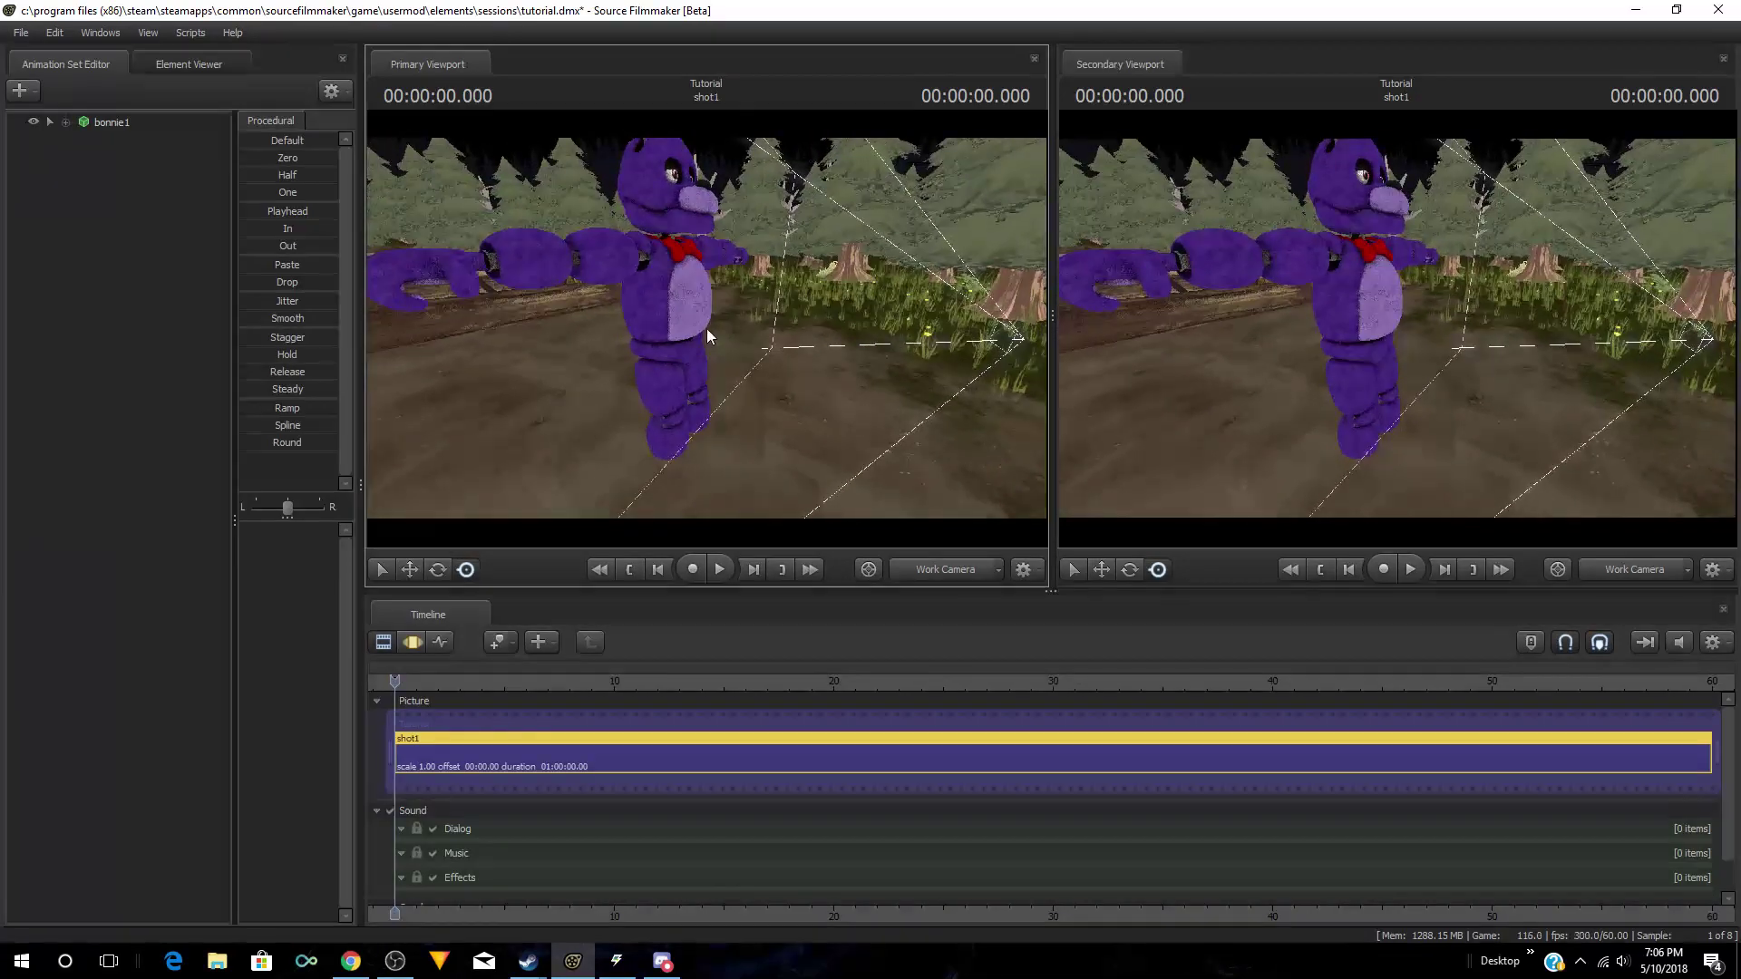
click(413, 642)
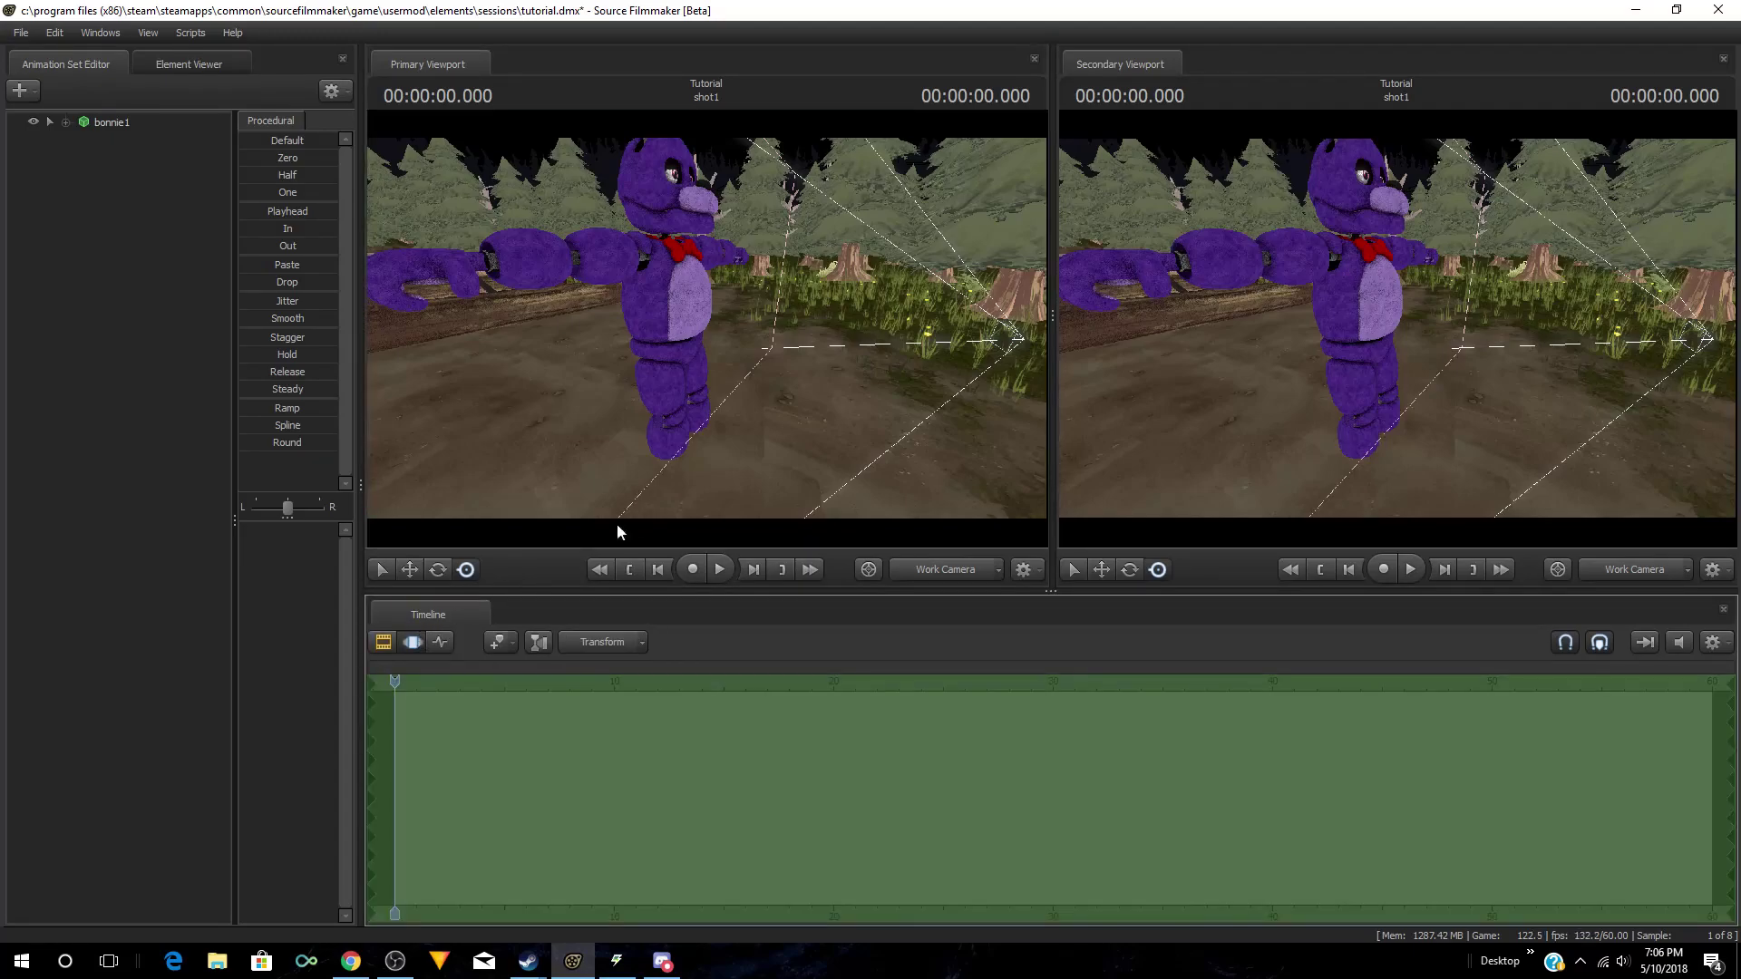
drag(750, 459, 733, 319)
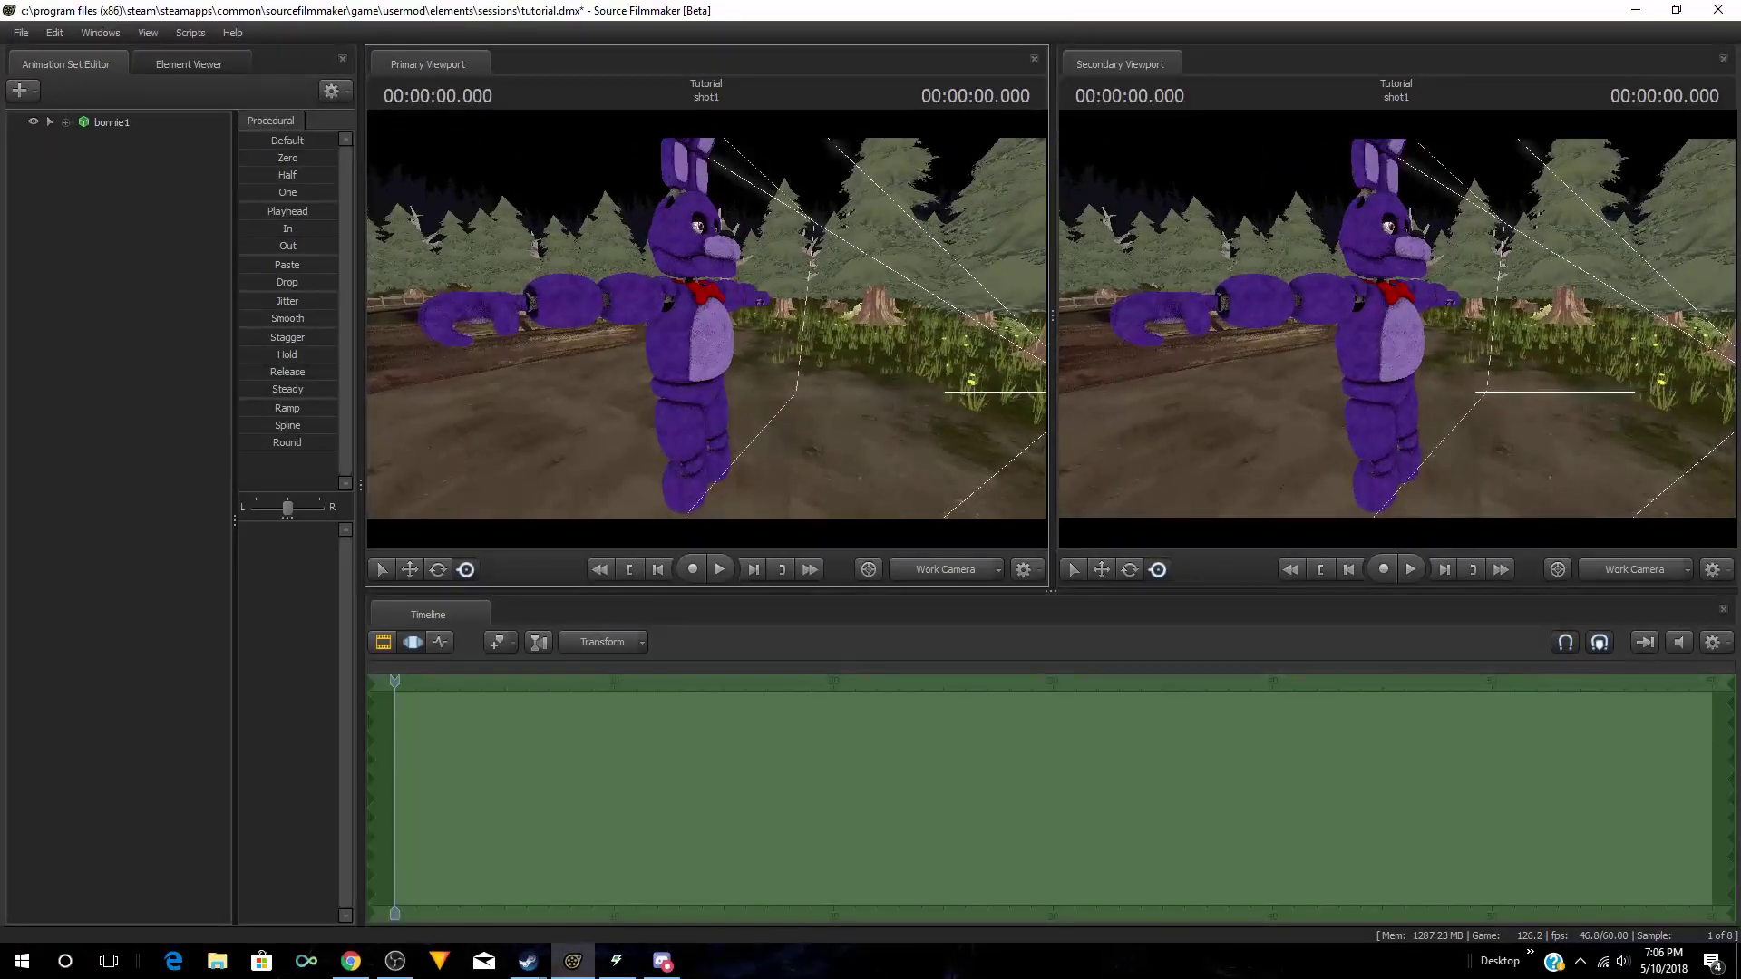
click(709, 336)
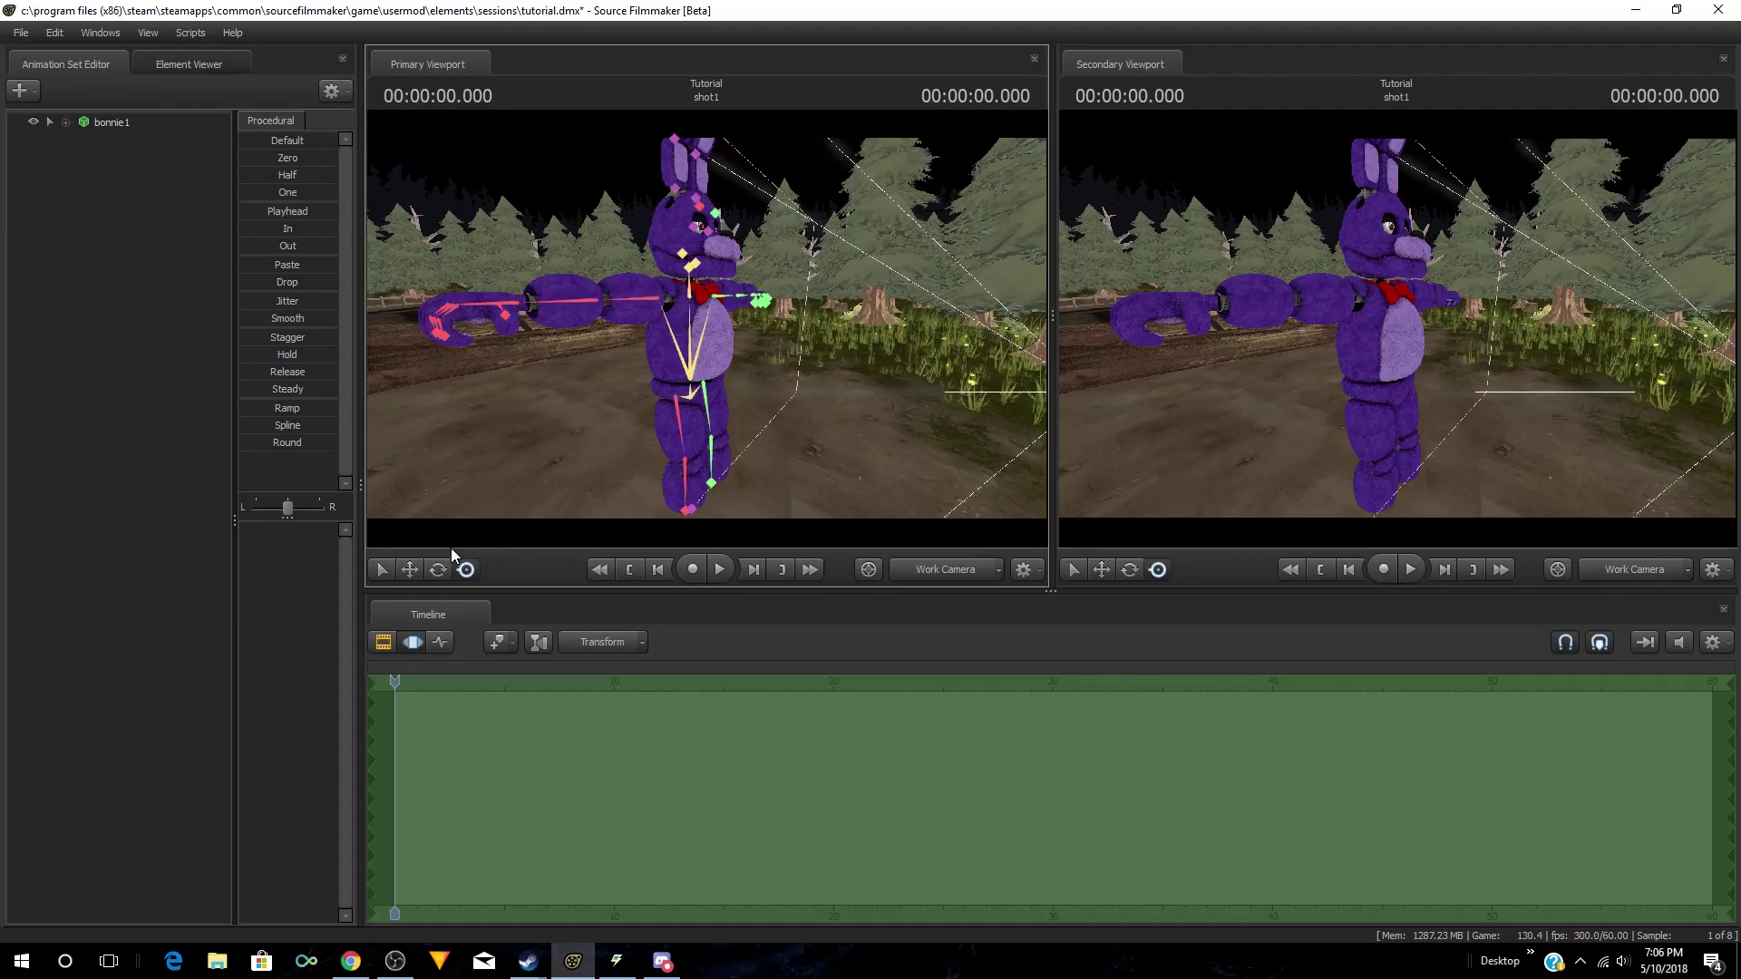
click(695, 509)
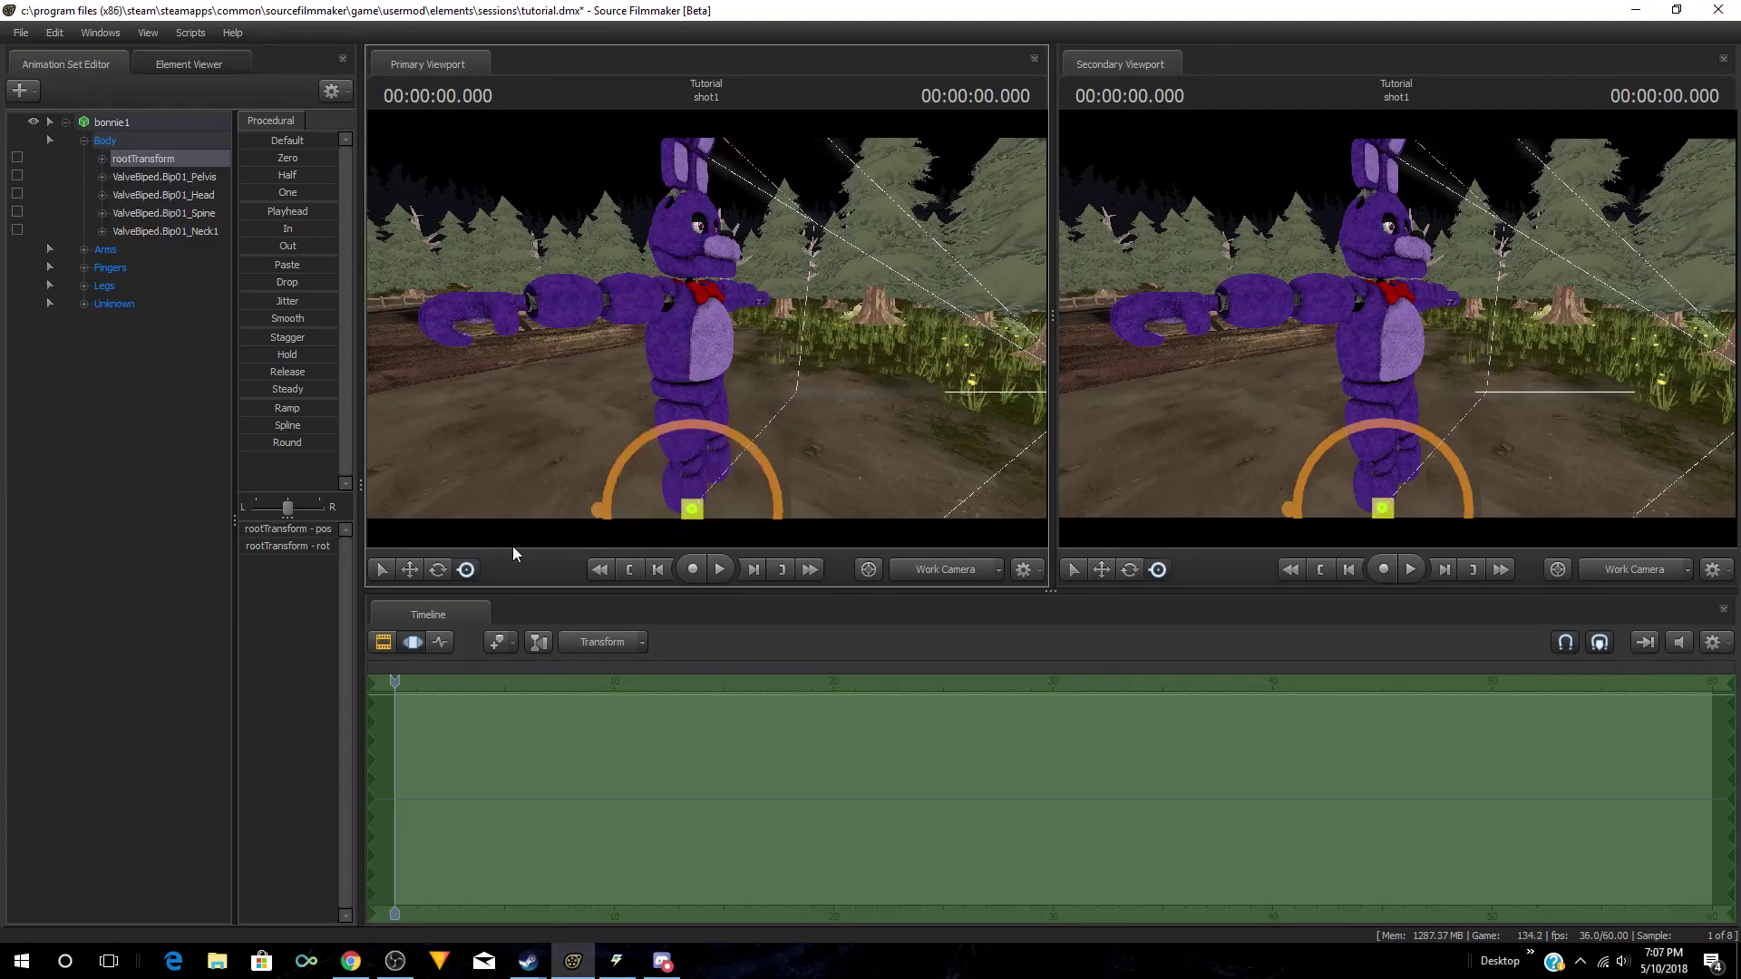
click(411, 569)
drag(627, 497, 621, 537)
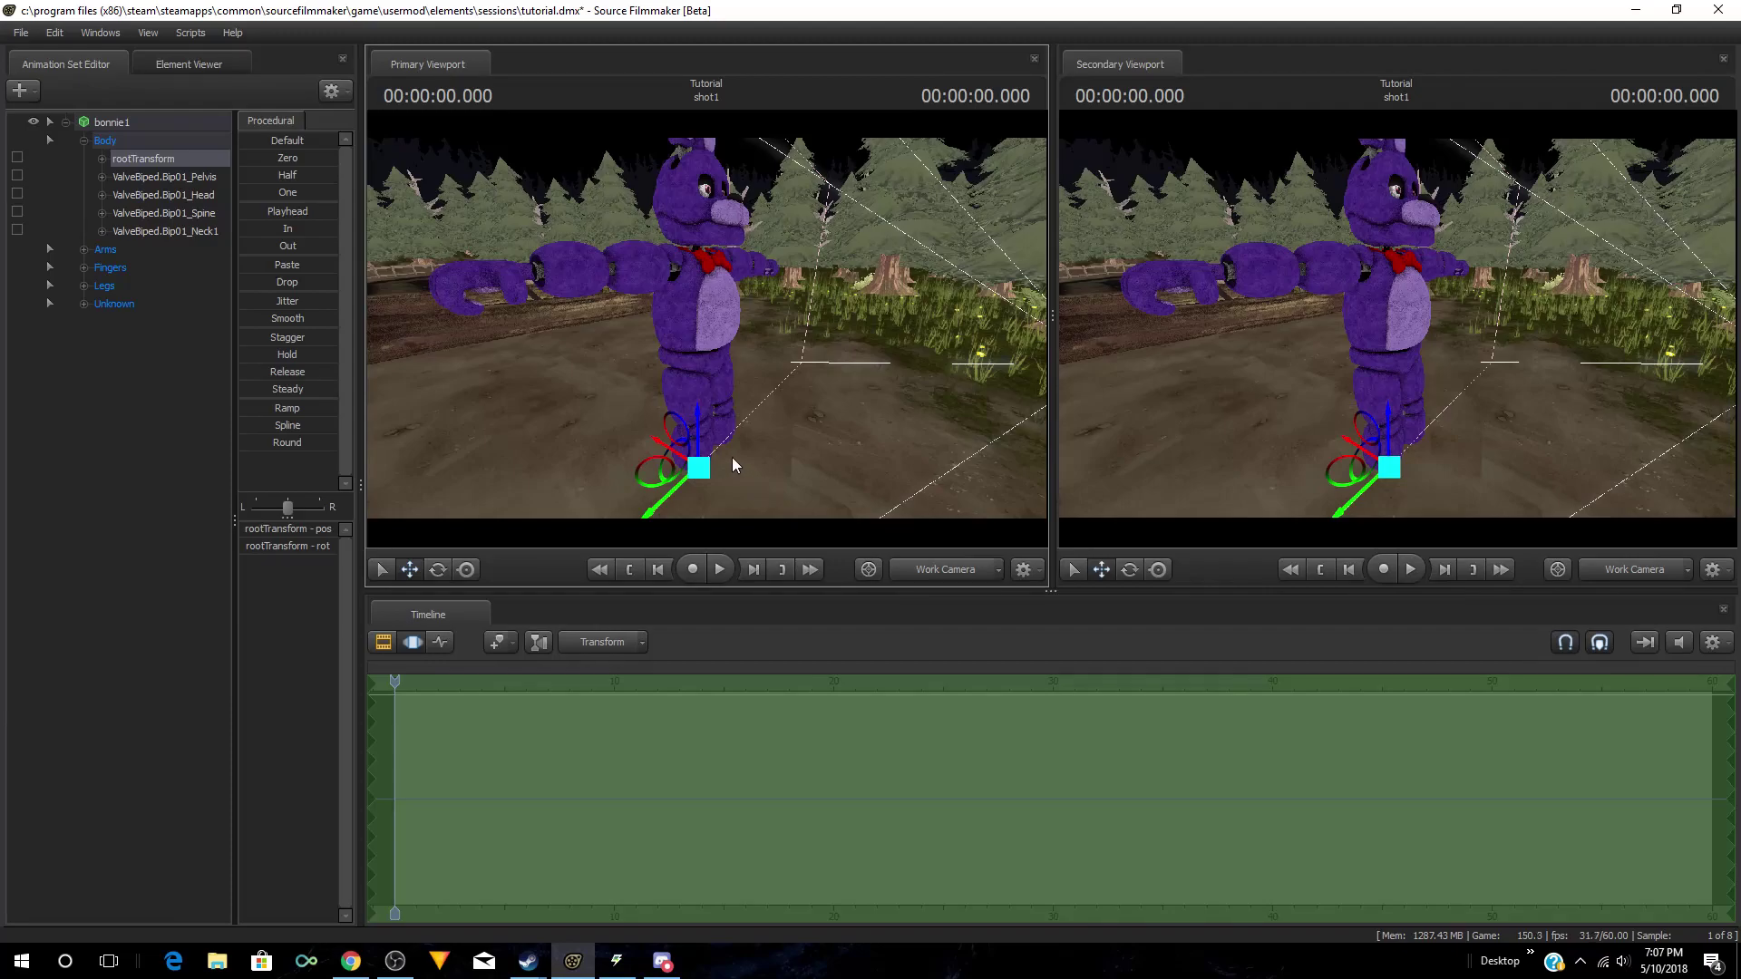
drag(821, 442, 819, 461)
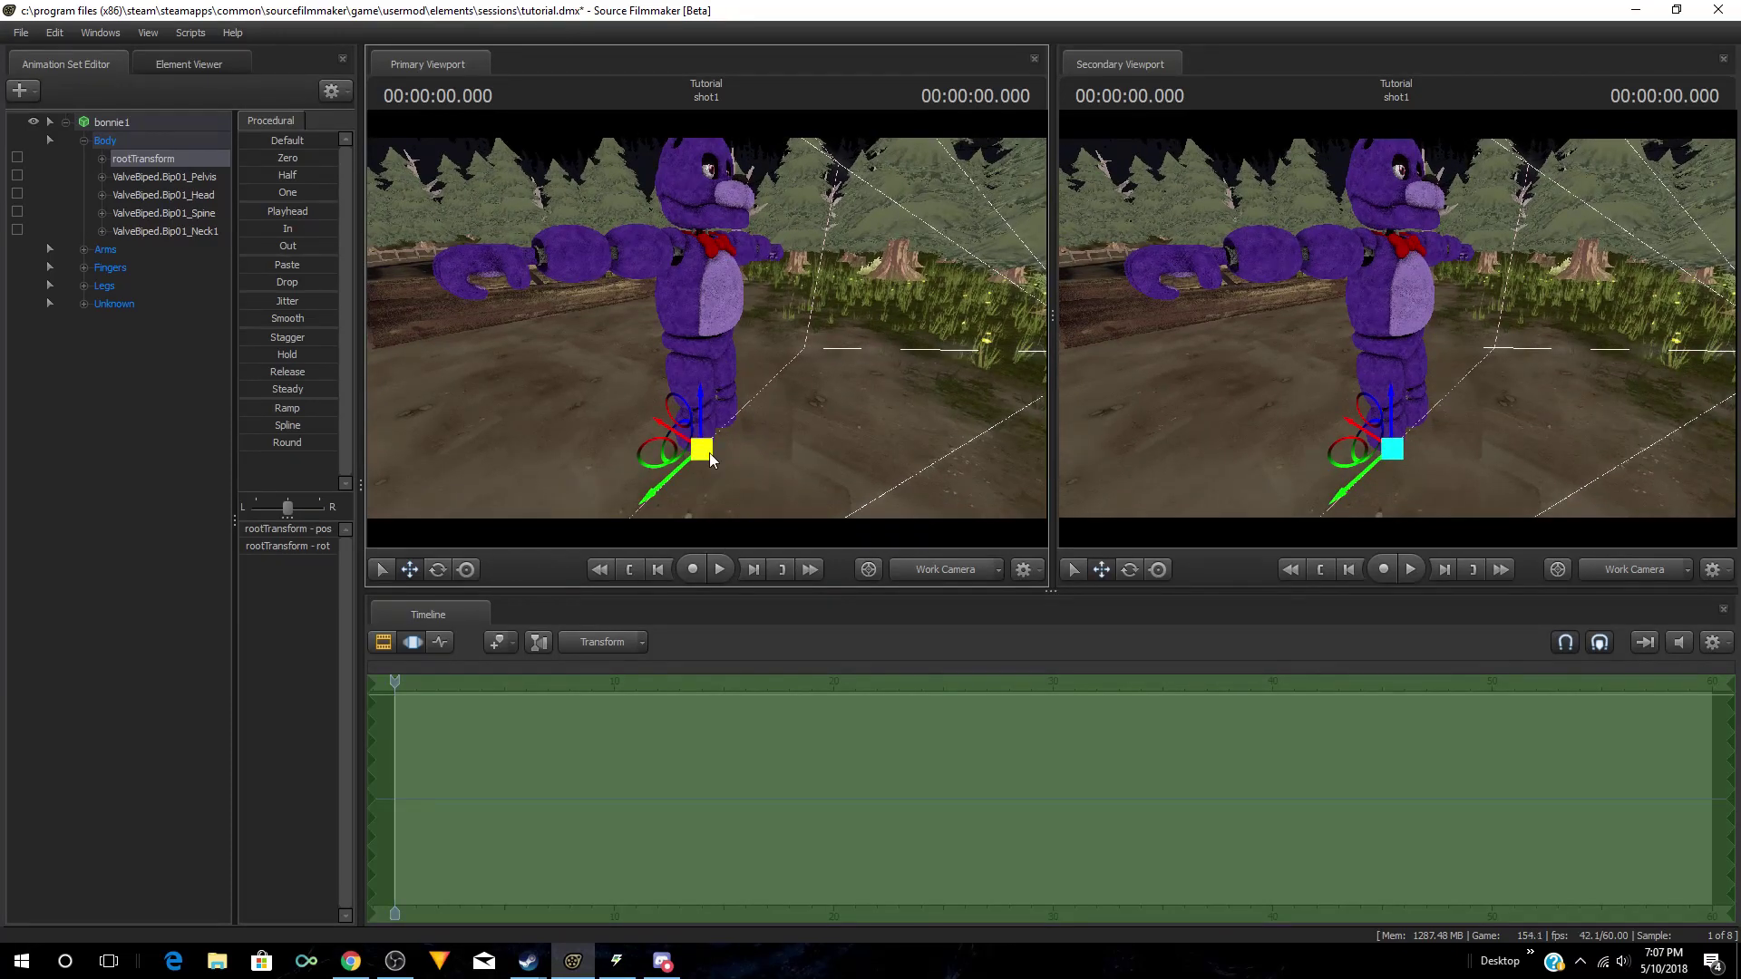
Step: Try the Move manipulator on Bonnie's root and examine the model and its bones from the front
drag(702, 449, 710, 513)
drag(716, 360, 710, 400)
drag(623, 444, 649, 451)
drag(760, 474, 720, 361)
ctrl+click(589, 346)
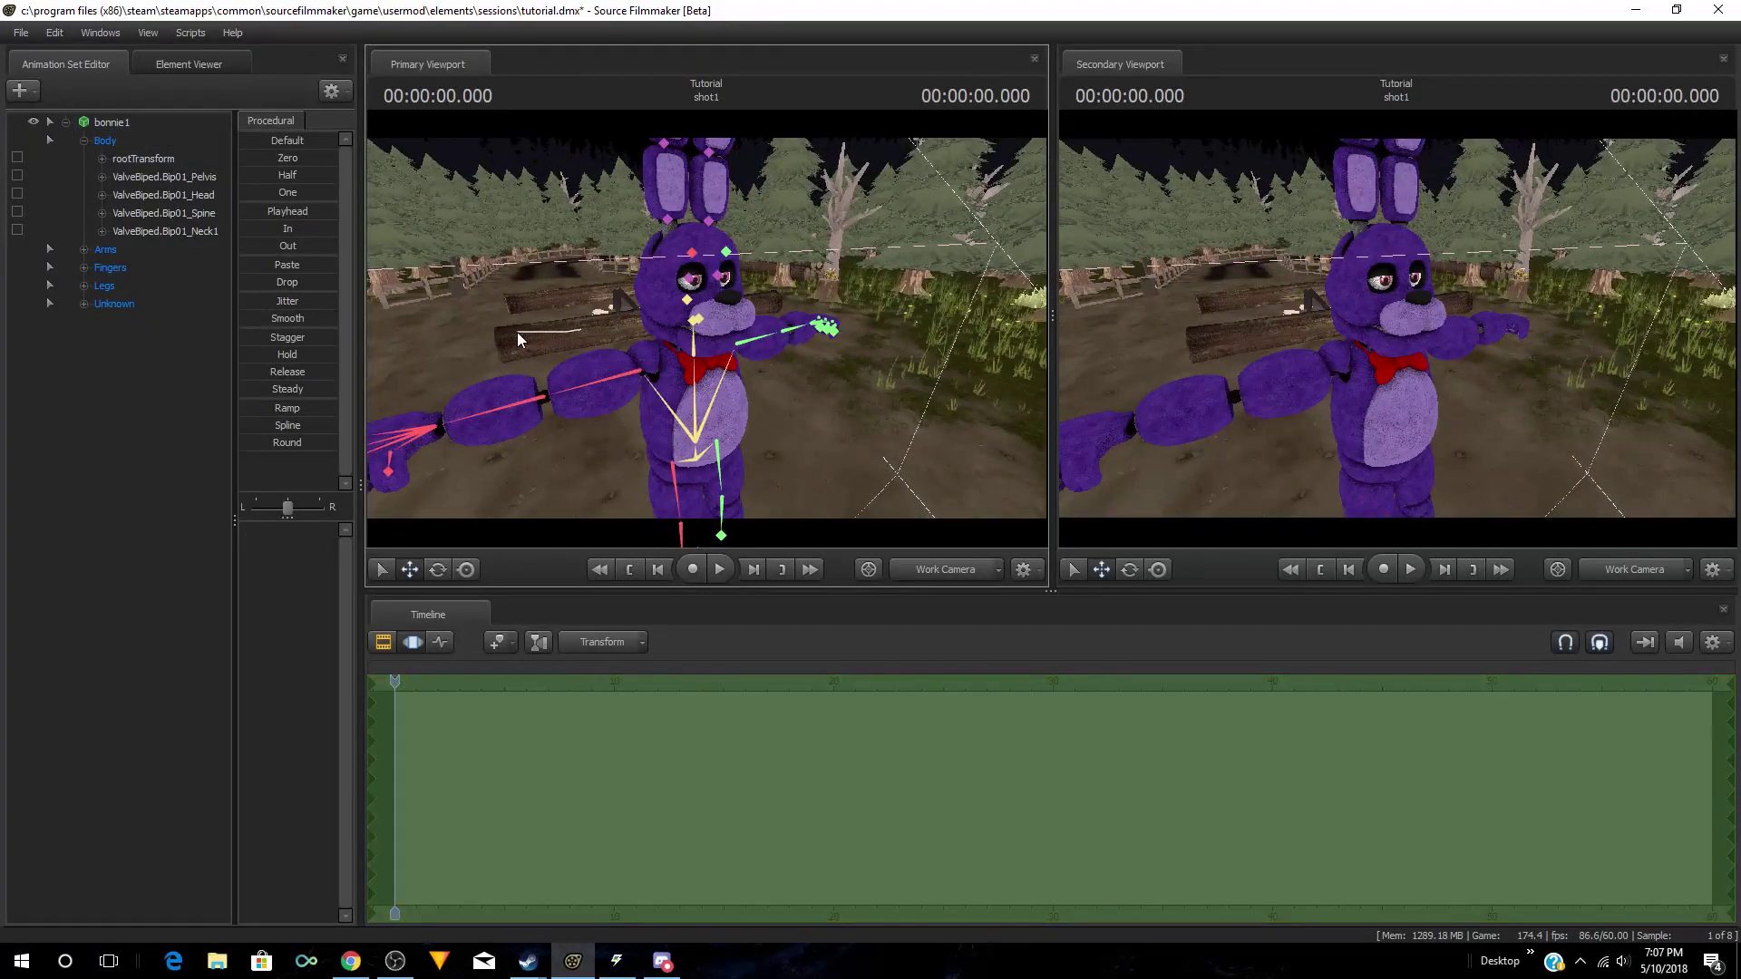
drag(517, 332, 490, 334)
key(ctrl)
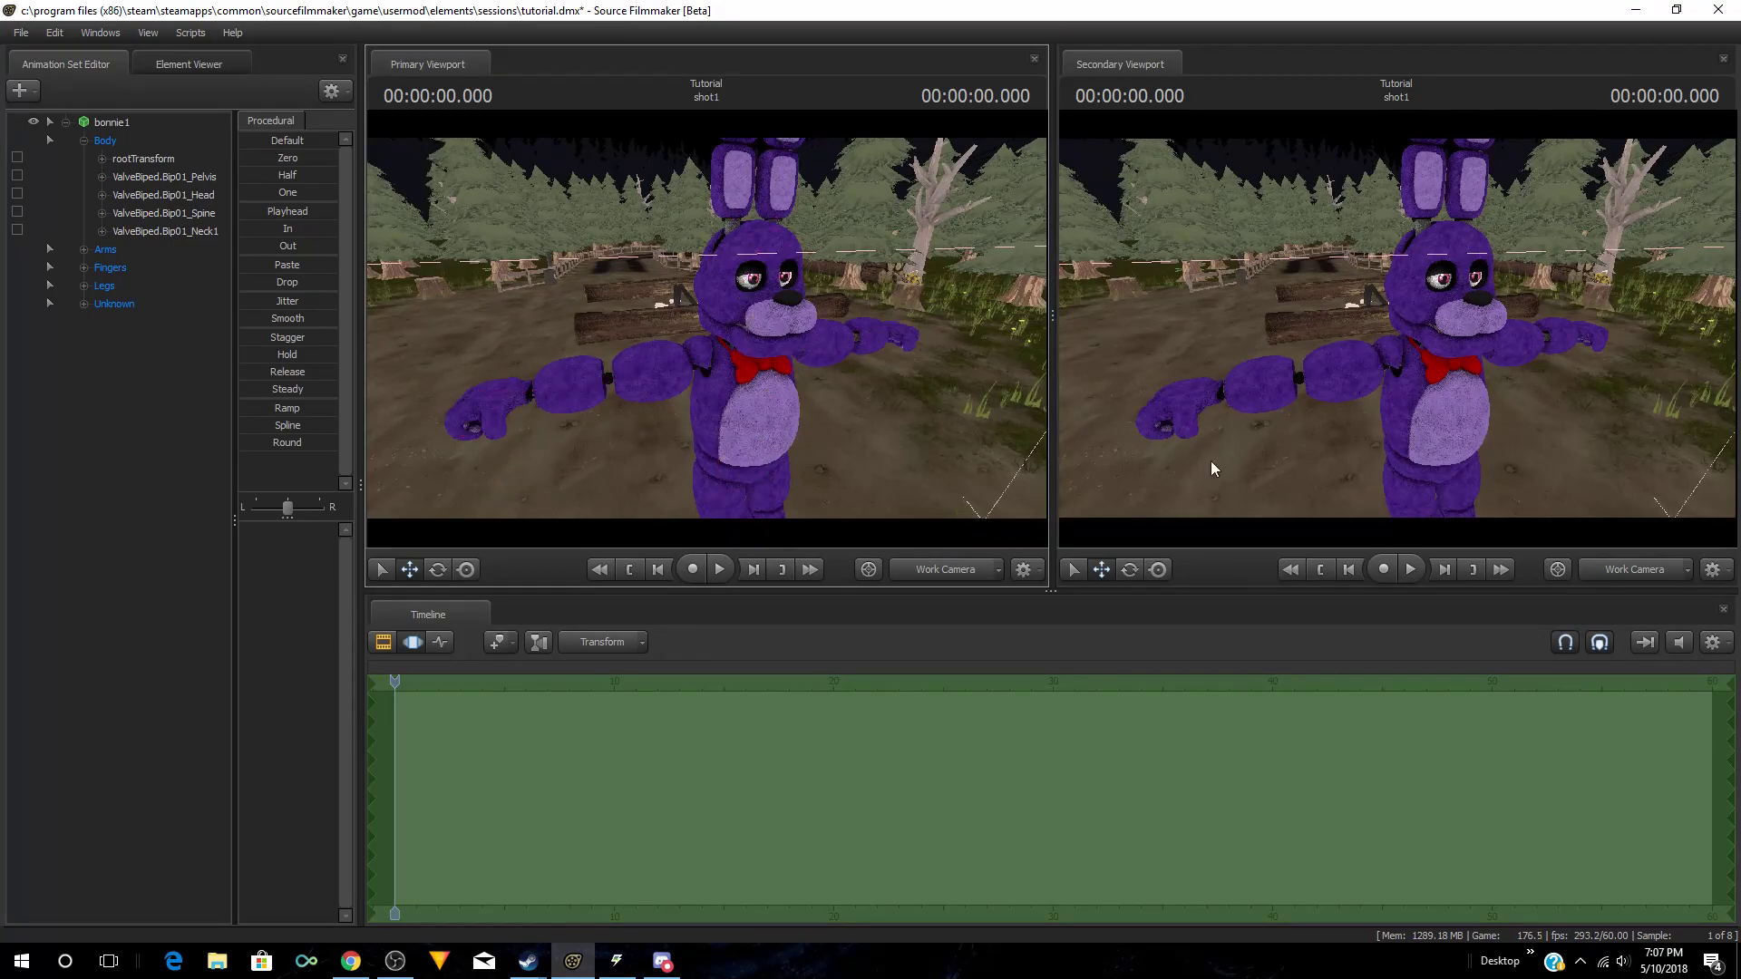
Step: Switch the secondary viewport to the scene camera camera1 and frame the campfire with the log and Bonnie behind it
click(1685, 570)
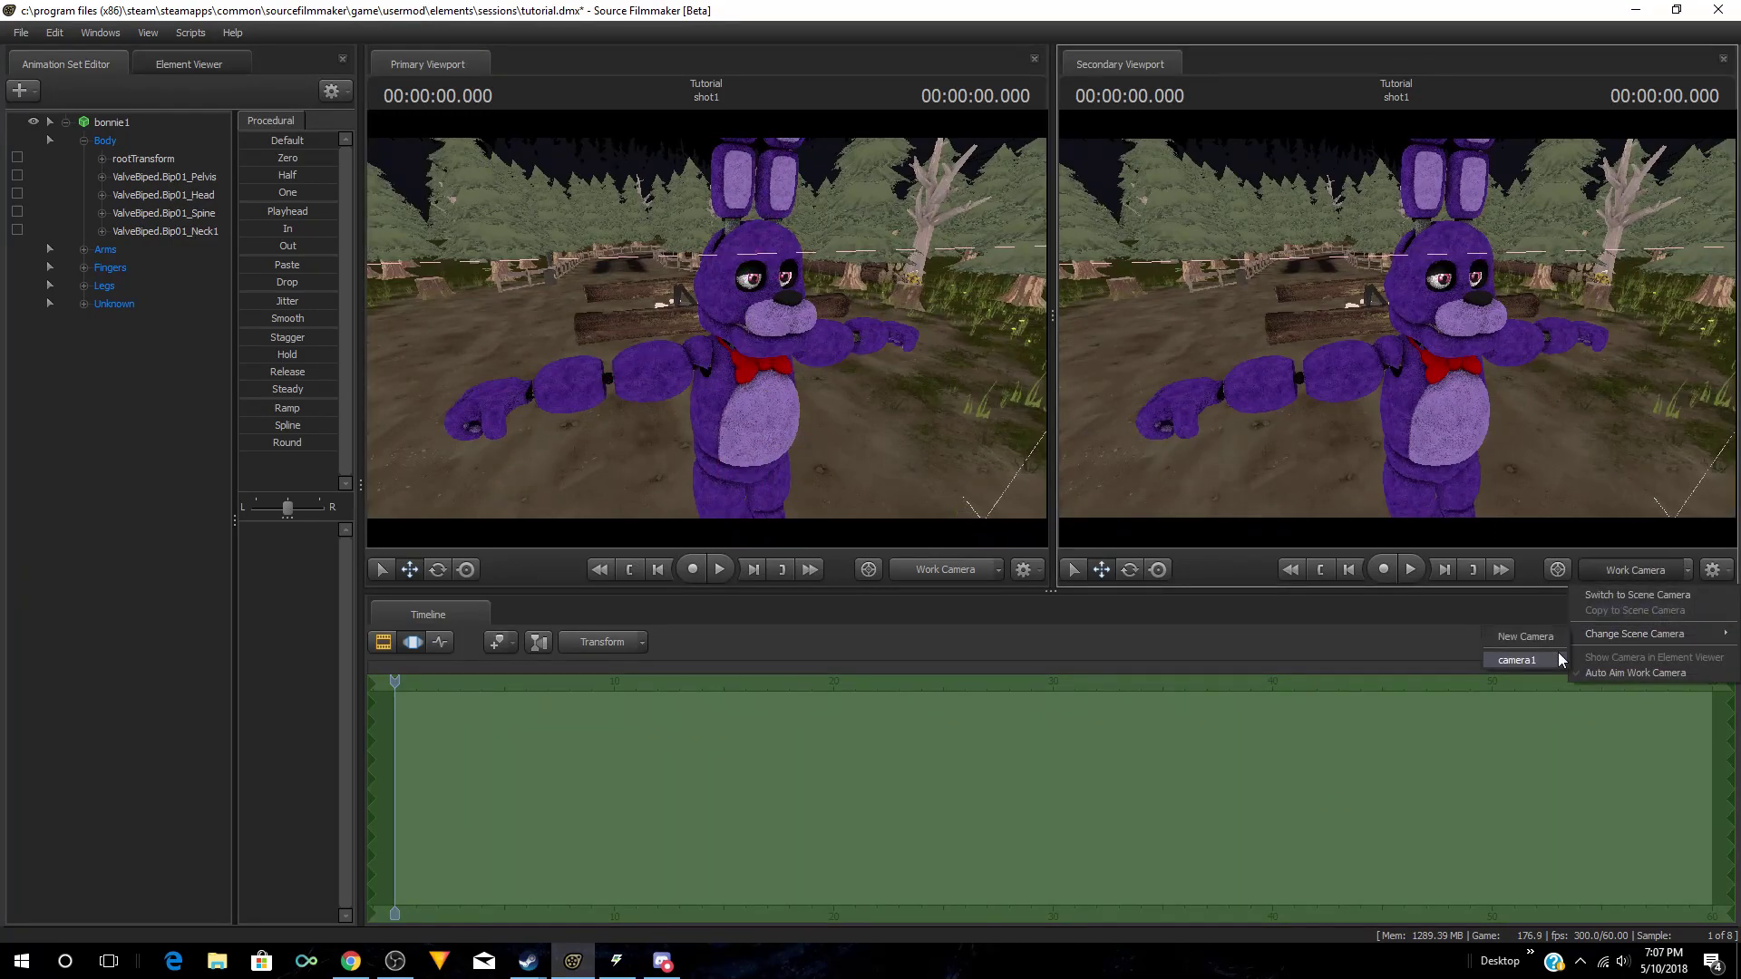
click(1519, 661)
drag(1397, 328, 1337, 329)
key(w)
key(s)
key(w)
key(s)
key(d)
key(w)
key(s)
key(w)
key(d)
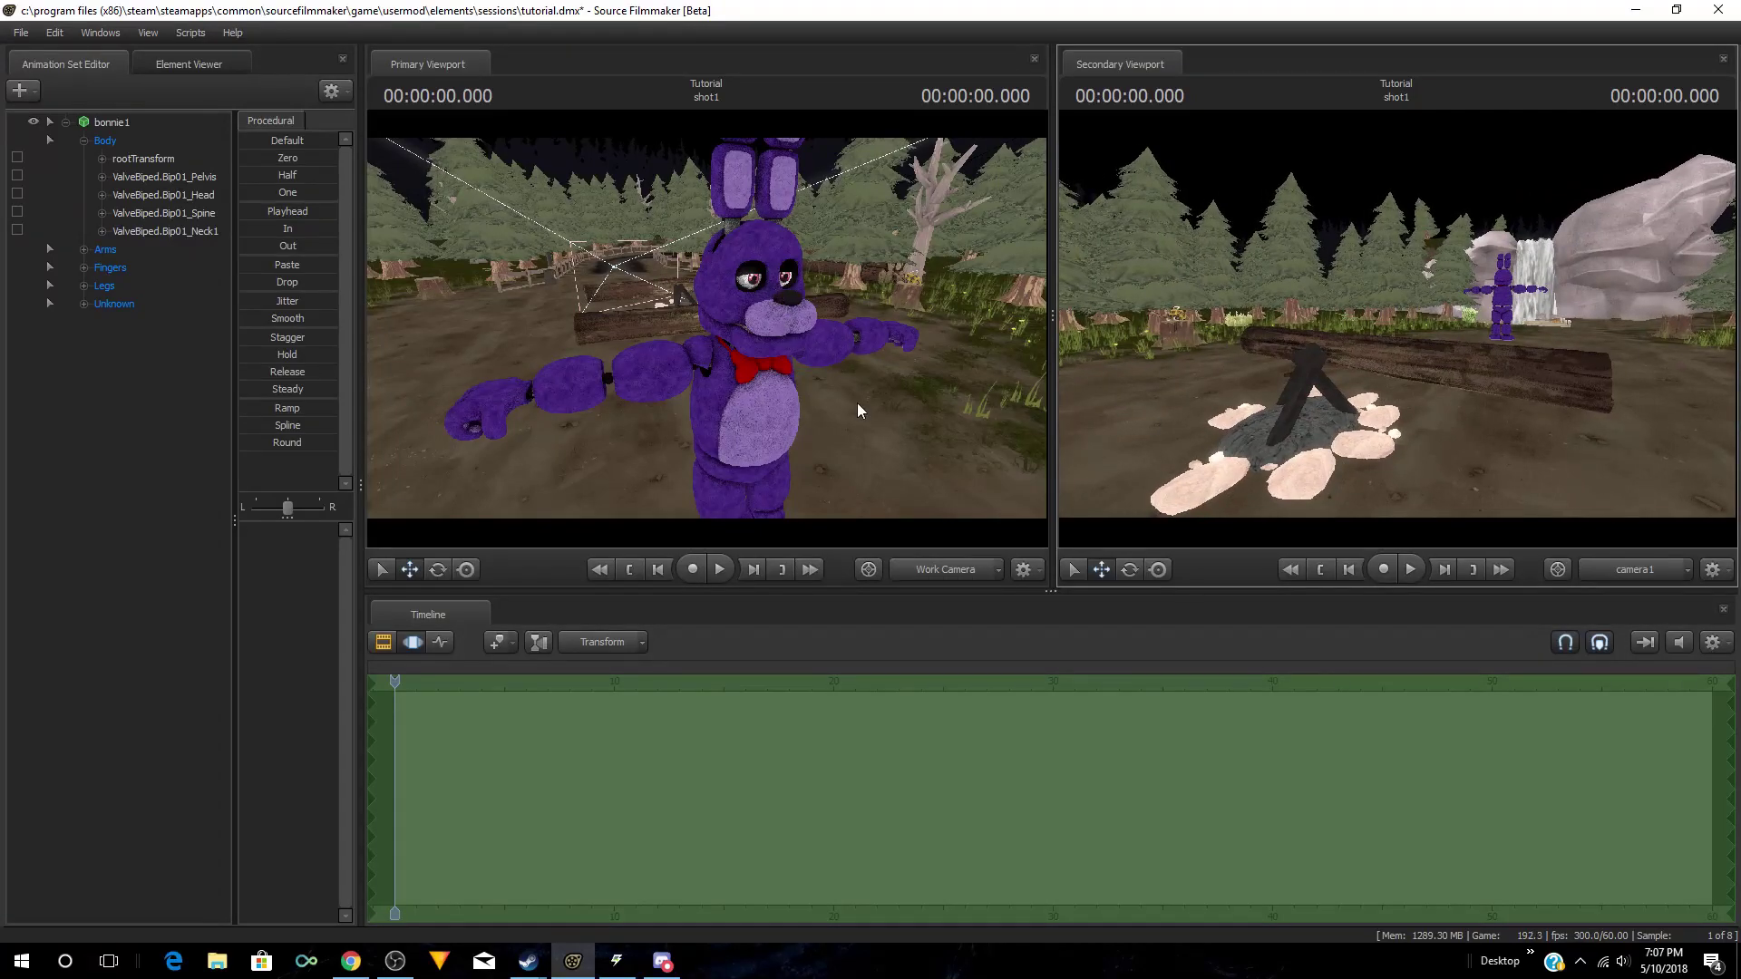
Step: Select Bonnie's rootTransform and move the model across the campsite to stand by the log near the campfire
drag(872, 337, 894, 385)
key(ctrl)
ctrl+click(704, 422)
drag(719, 442, 601, 240)
drag(746, 361, 658, 463)
key(w)
key(a)
key(w)
key(s)
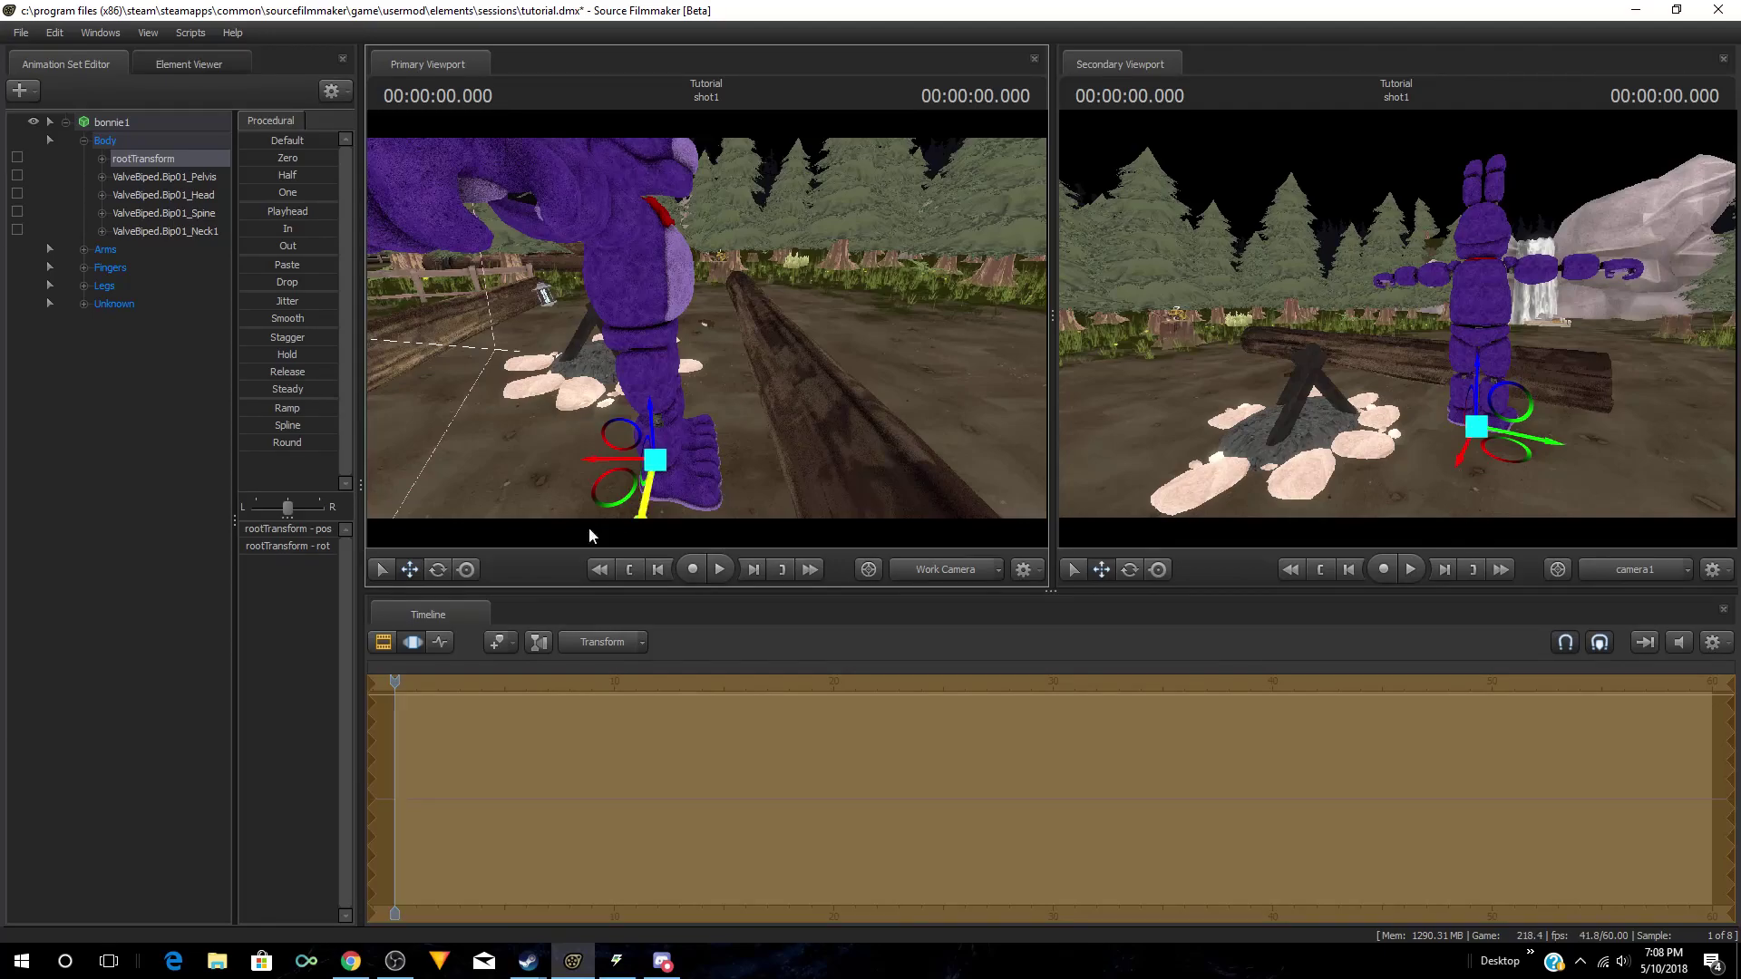
Step: Rotate Bonnie's rootTransform so the model faces the campfire and camera1
click(438, 570)
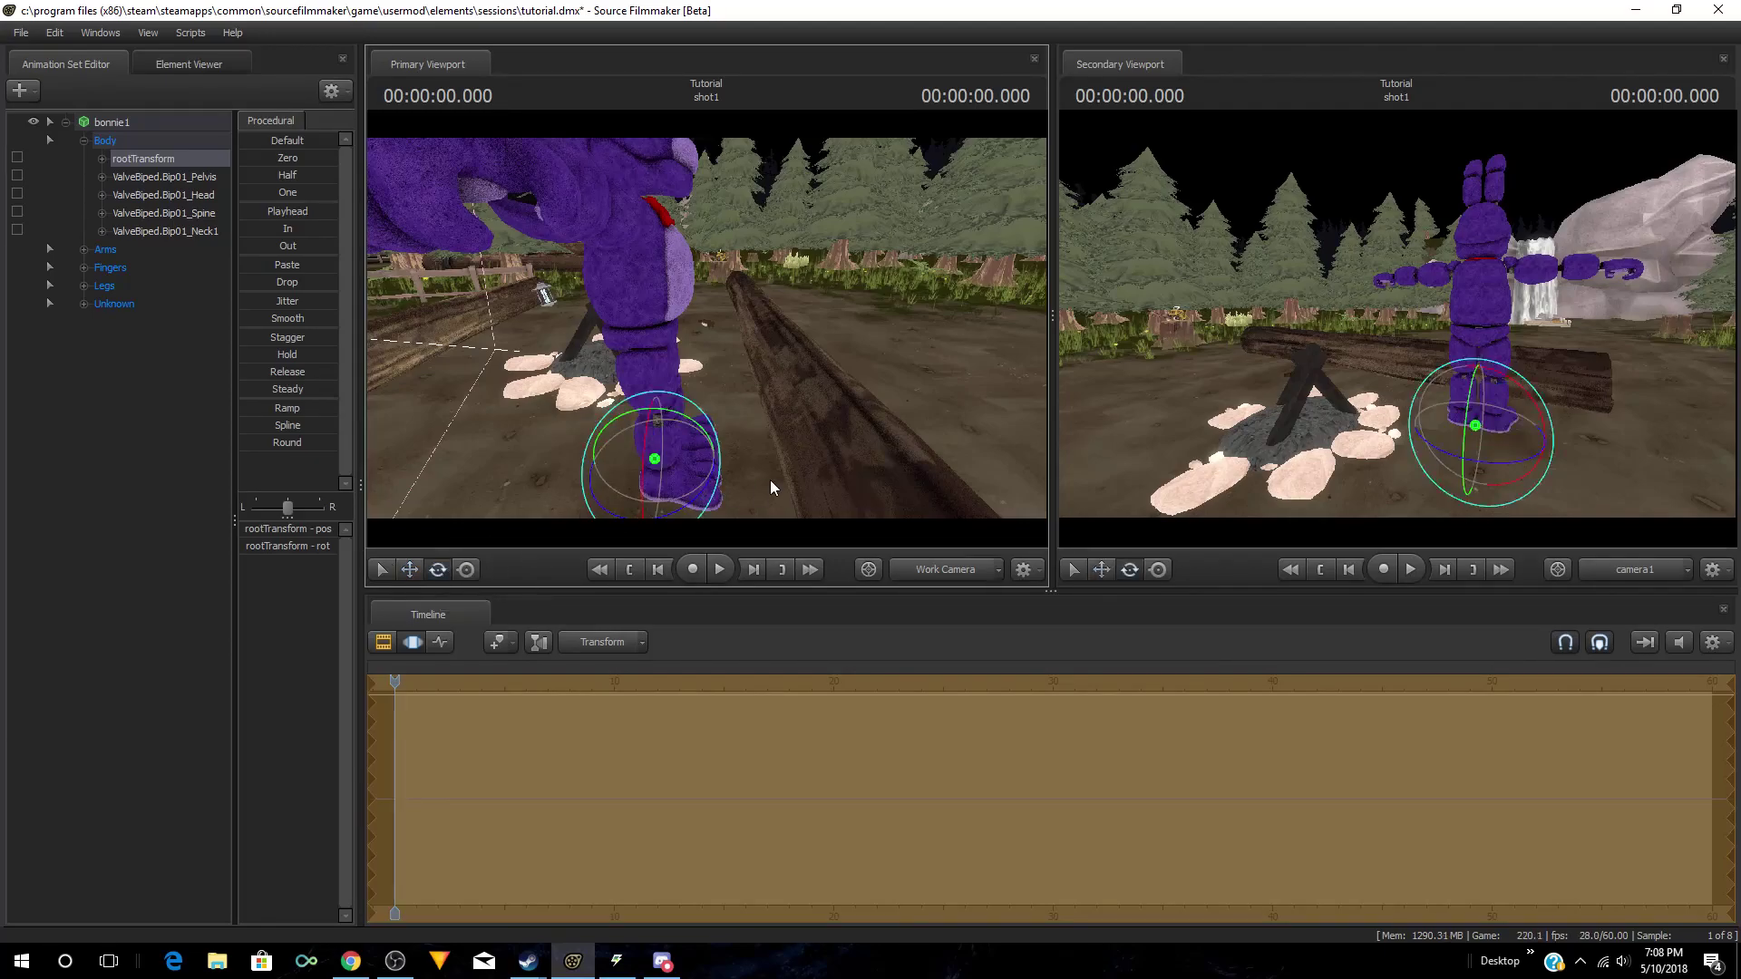
drag(689, 501, 590, 400)
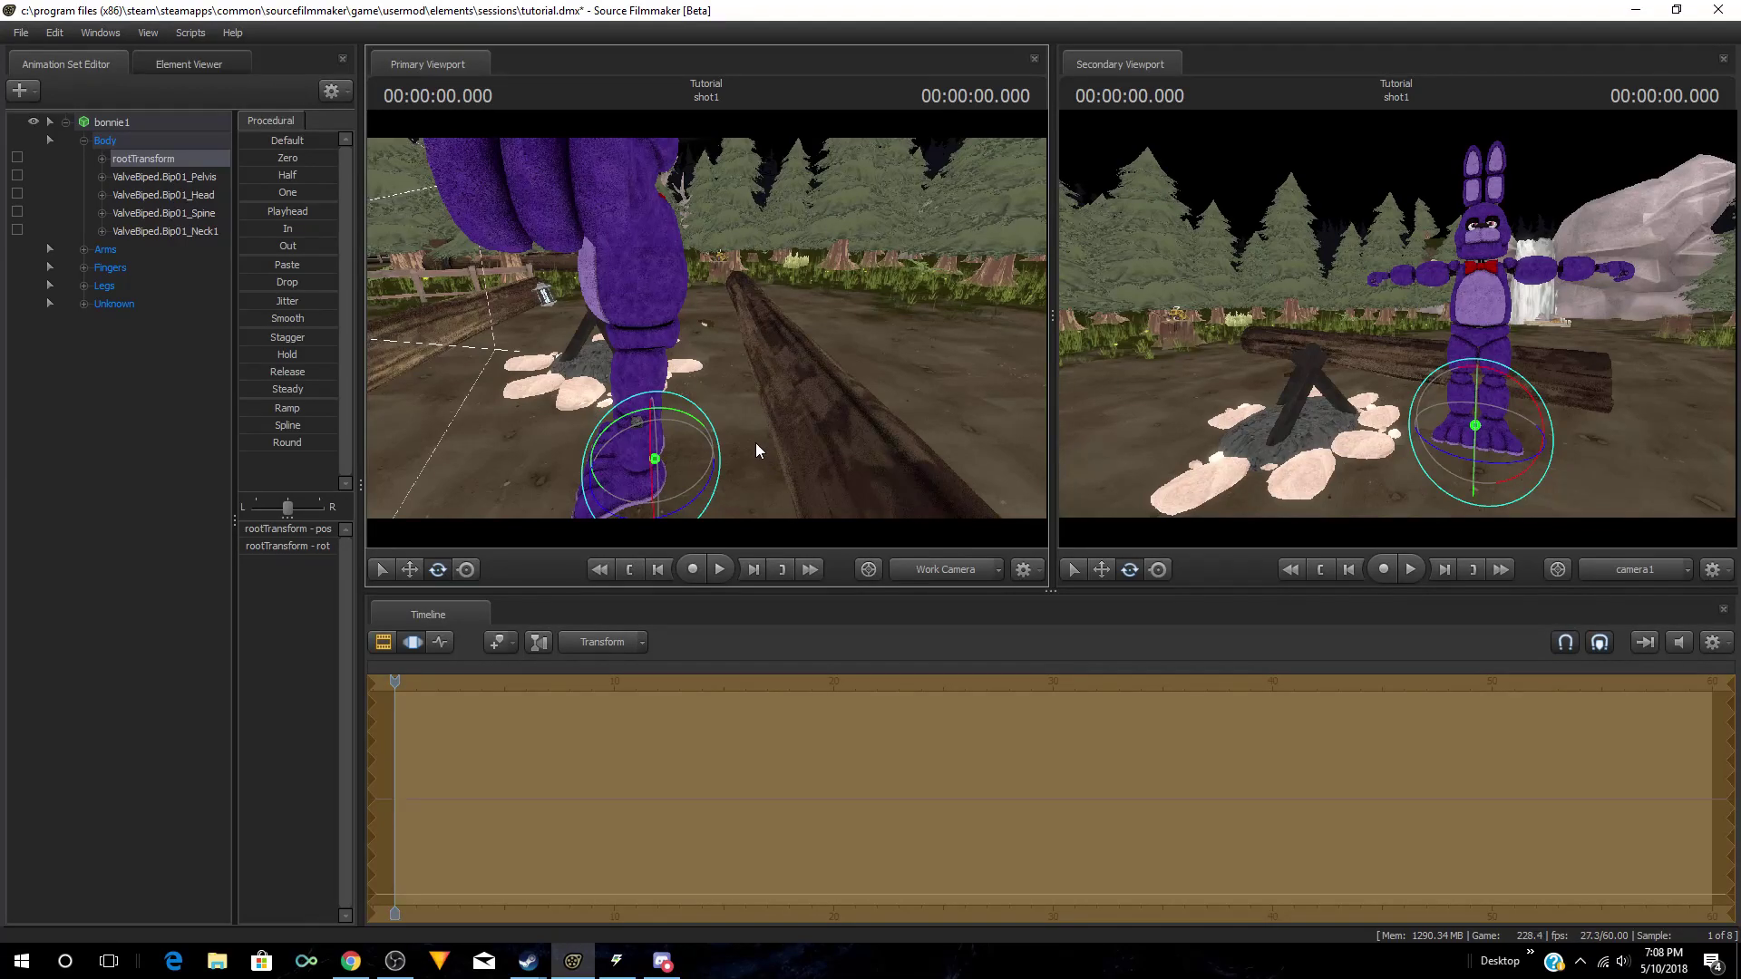
drag(726, 386, 477, 532)
Step: Move Bonnie's root slightly back from camera1, closer to the log, and view the placement beside the campfire
click(410, 570)
click(438, 570)
click(409, 569)
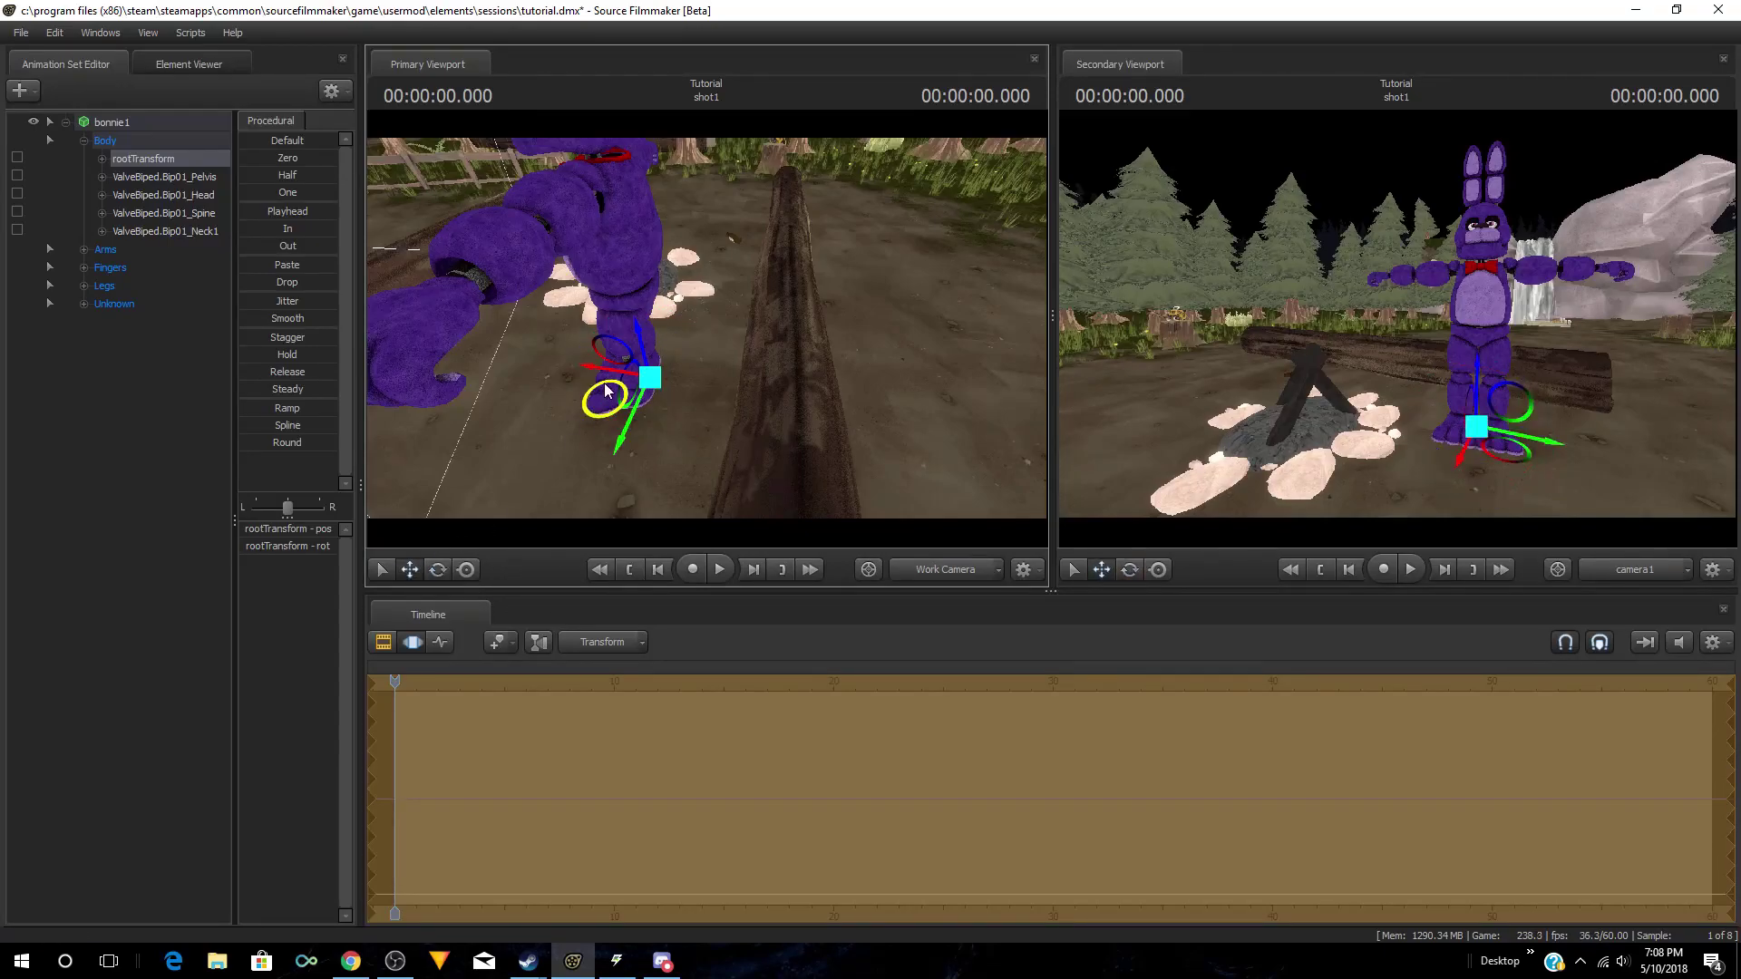
drag(604, 379, 684, 375)
drag(665, 296, 748, 215)
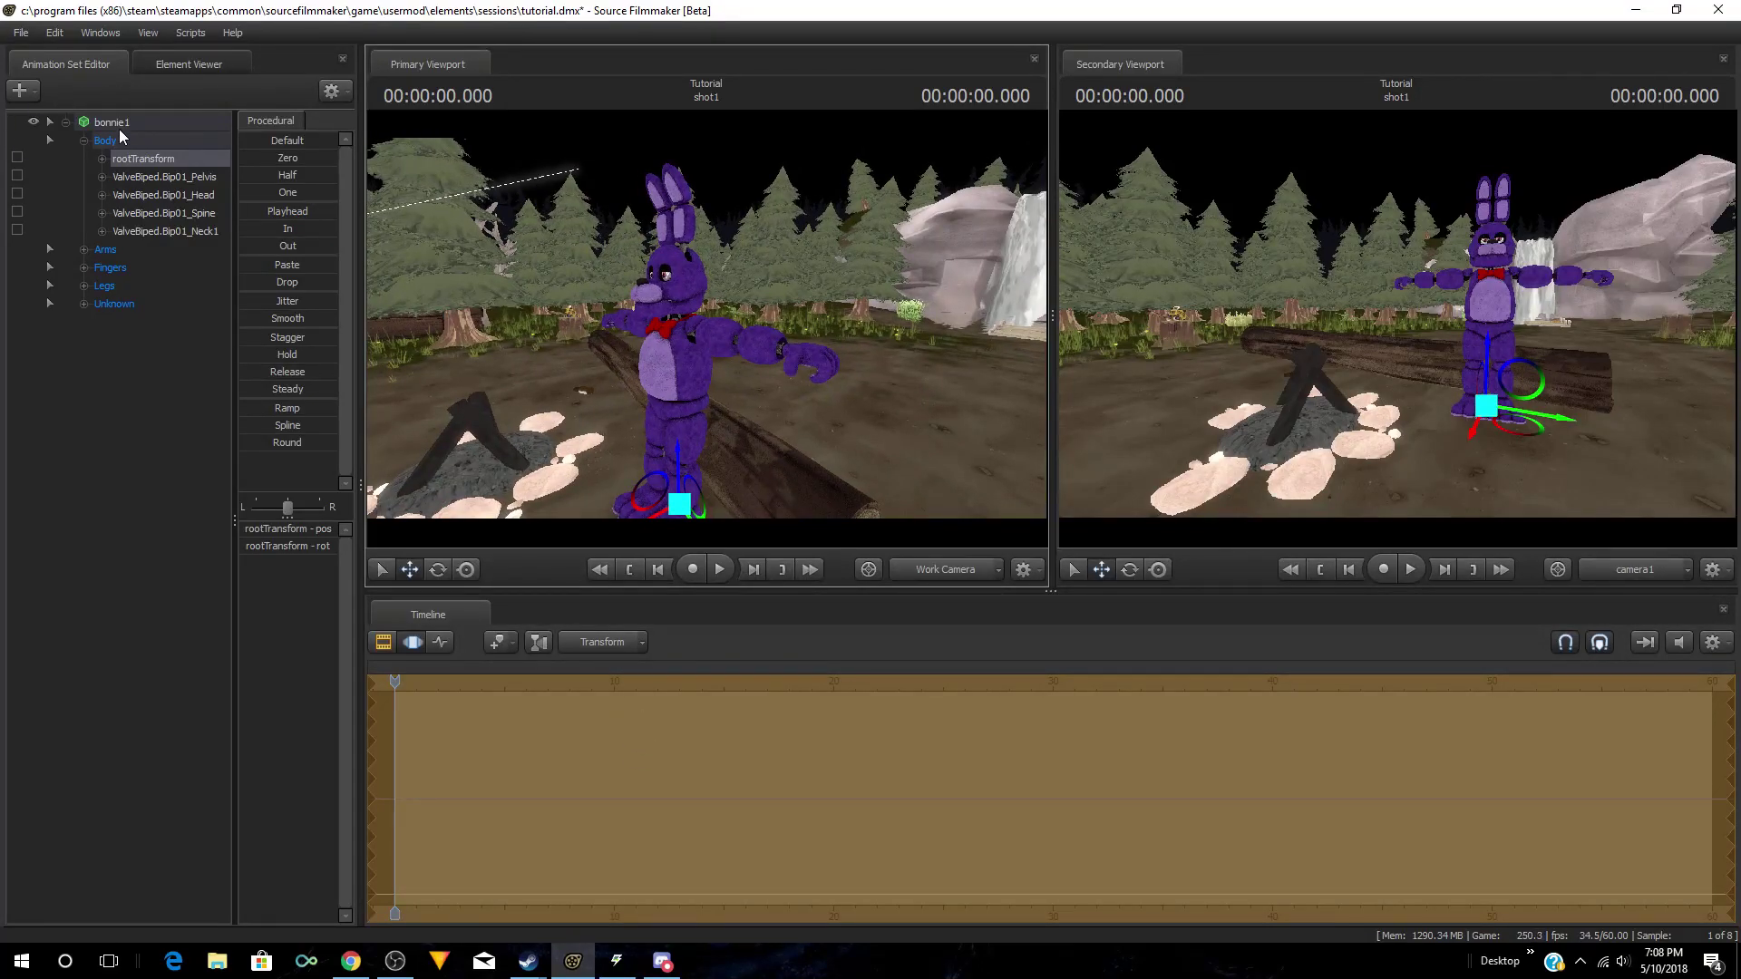
drag(707, 280, 707, 331)
drag(830, 401, 811, 366)
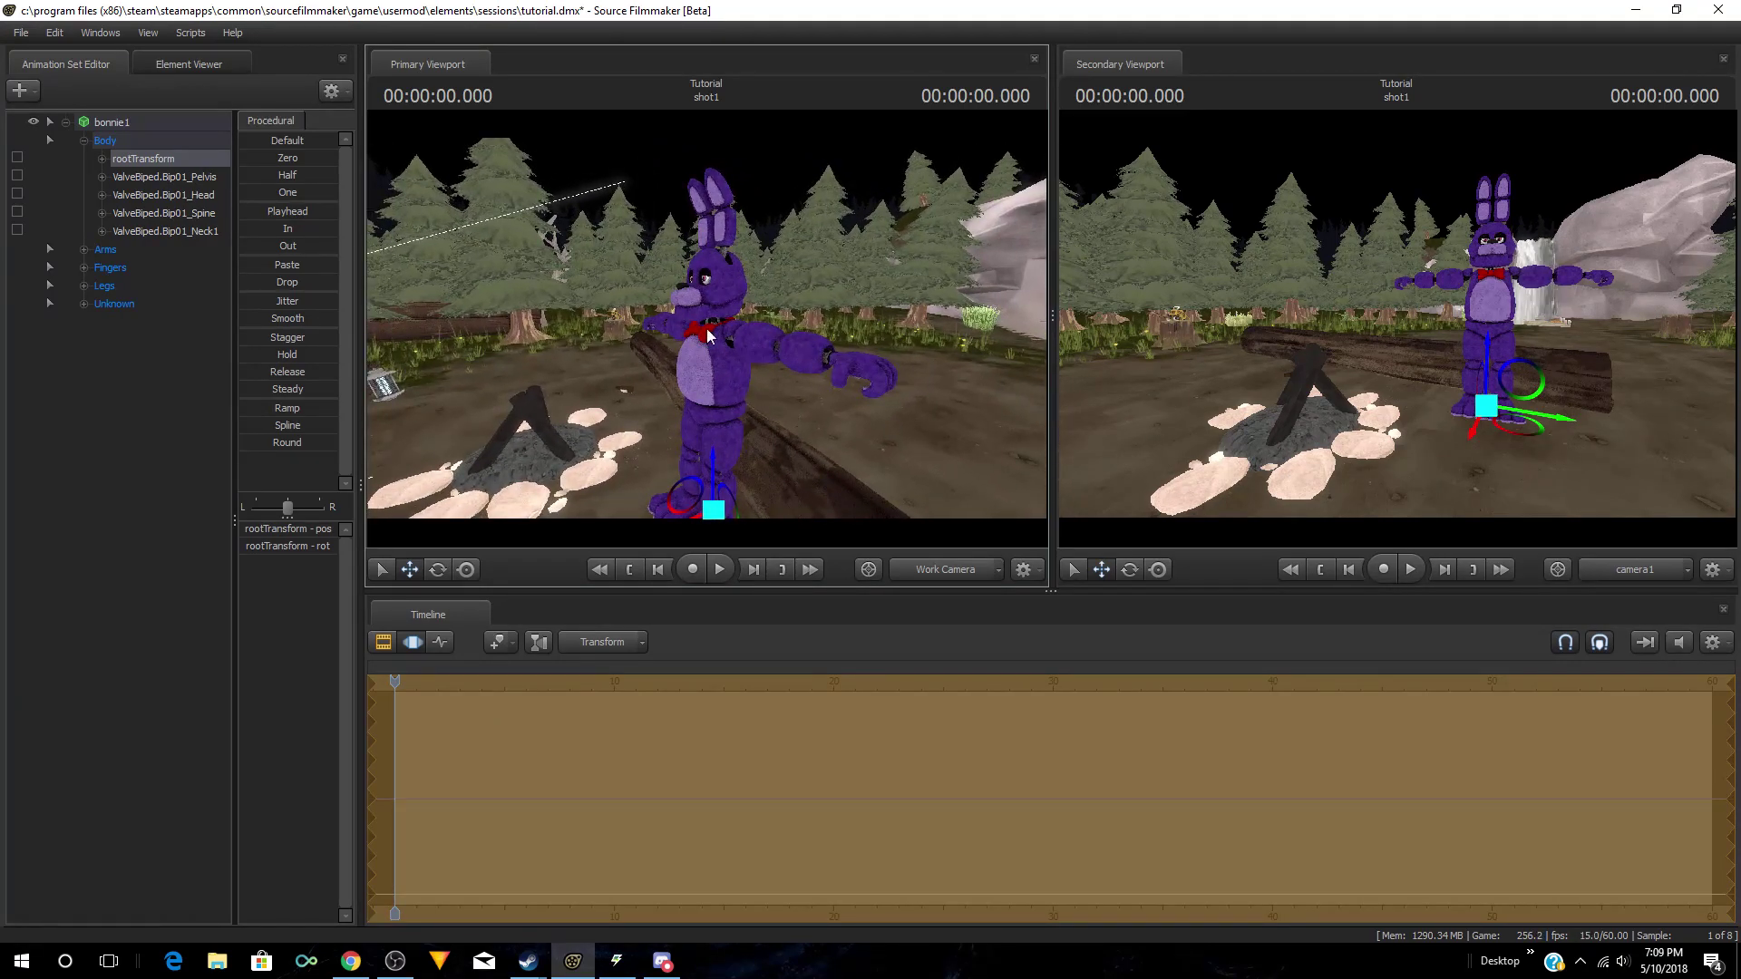
Step: Try applying installed rig scripts to the bonnie1 animation set, including rig_w_s_st and rig_fnaf_bonnie
right_click(111, 121)
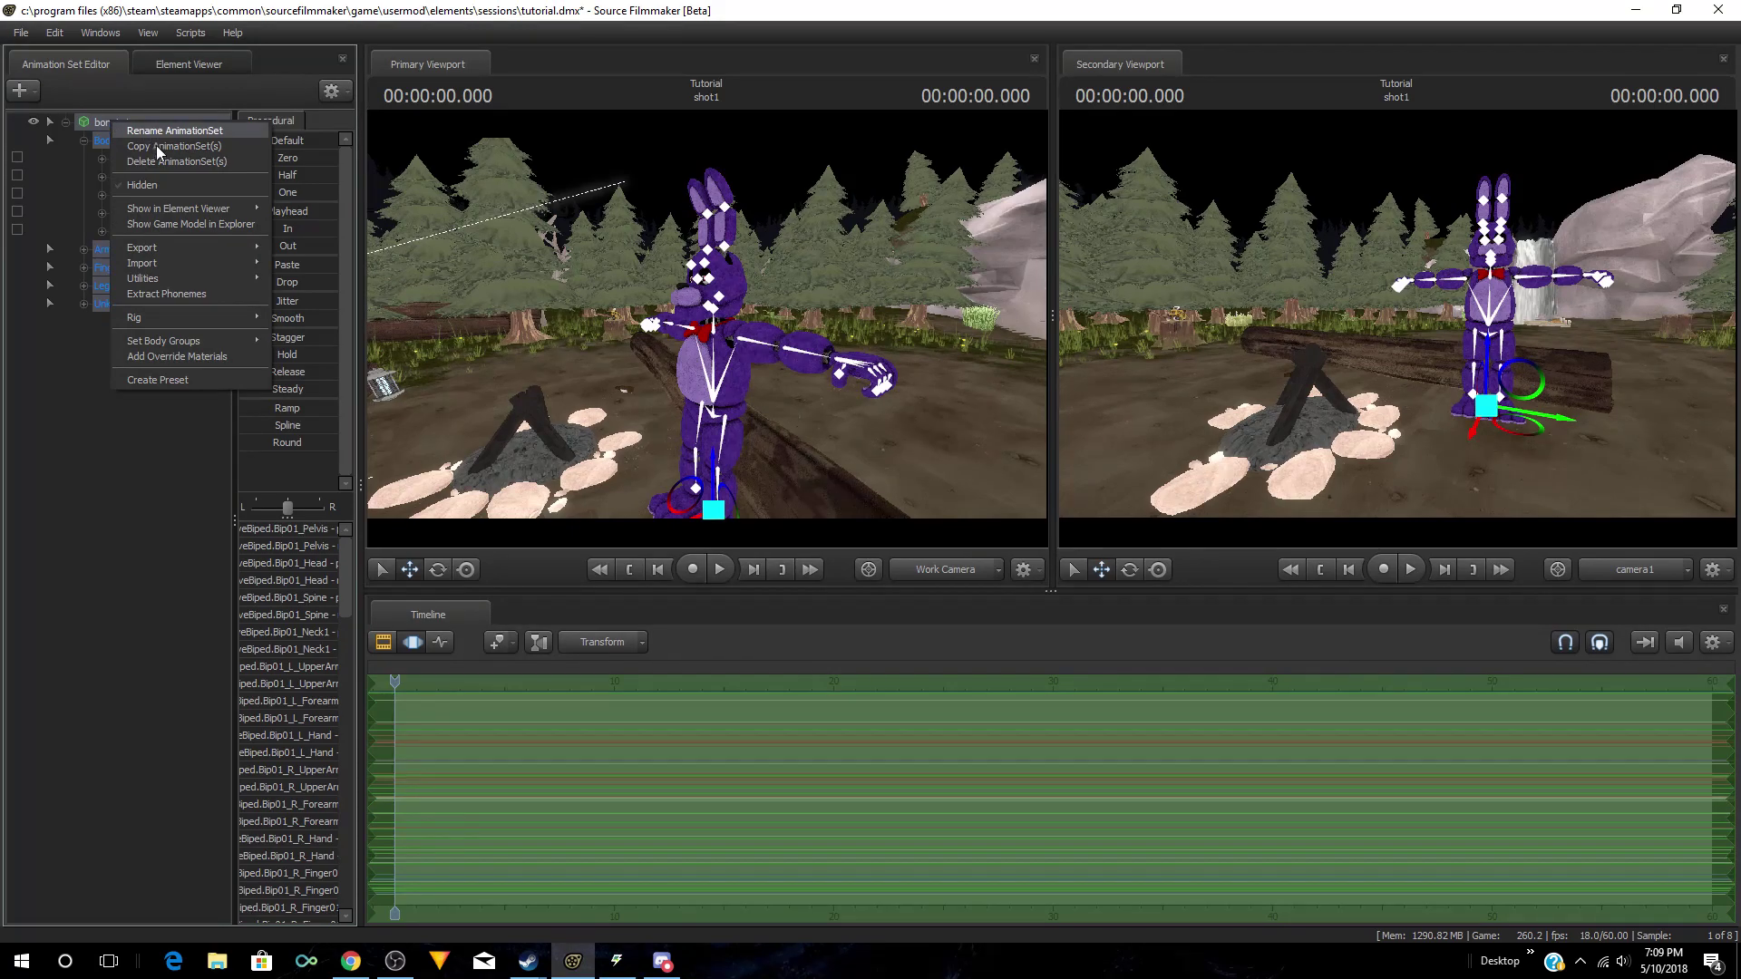
right_click(101, 125)
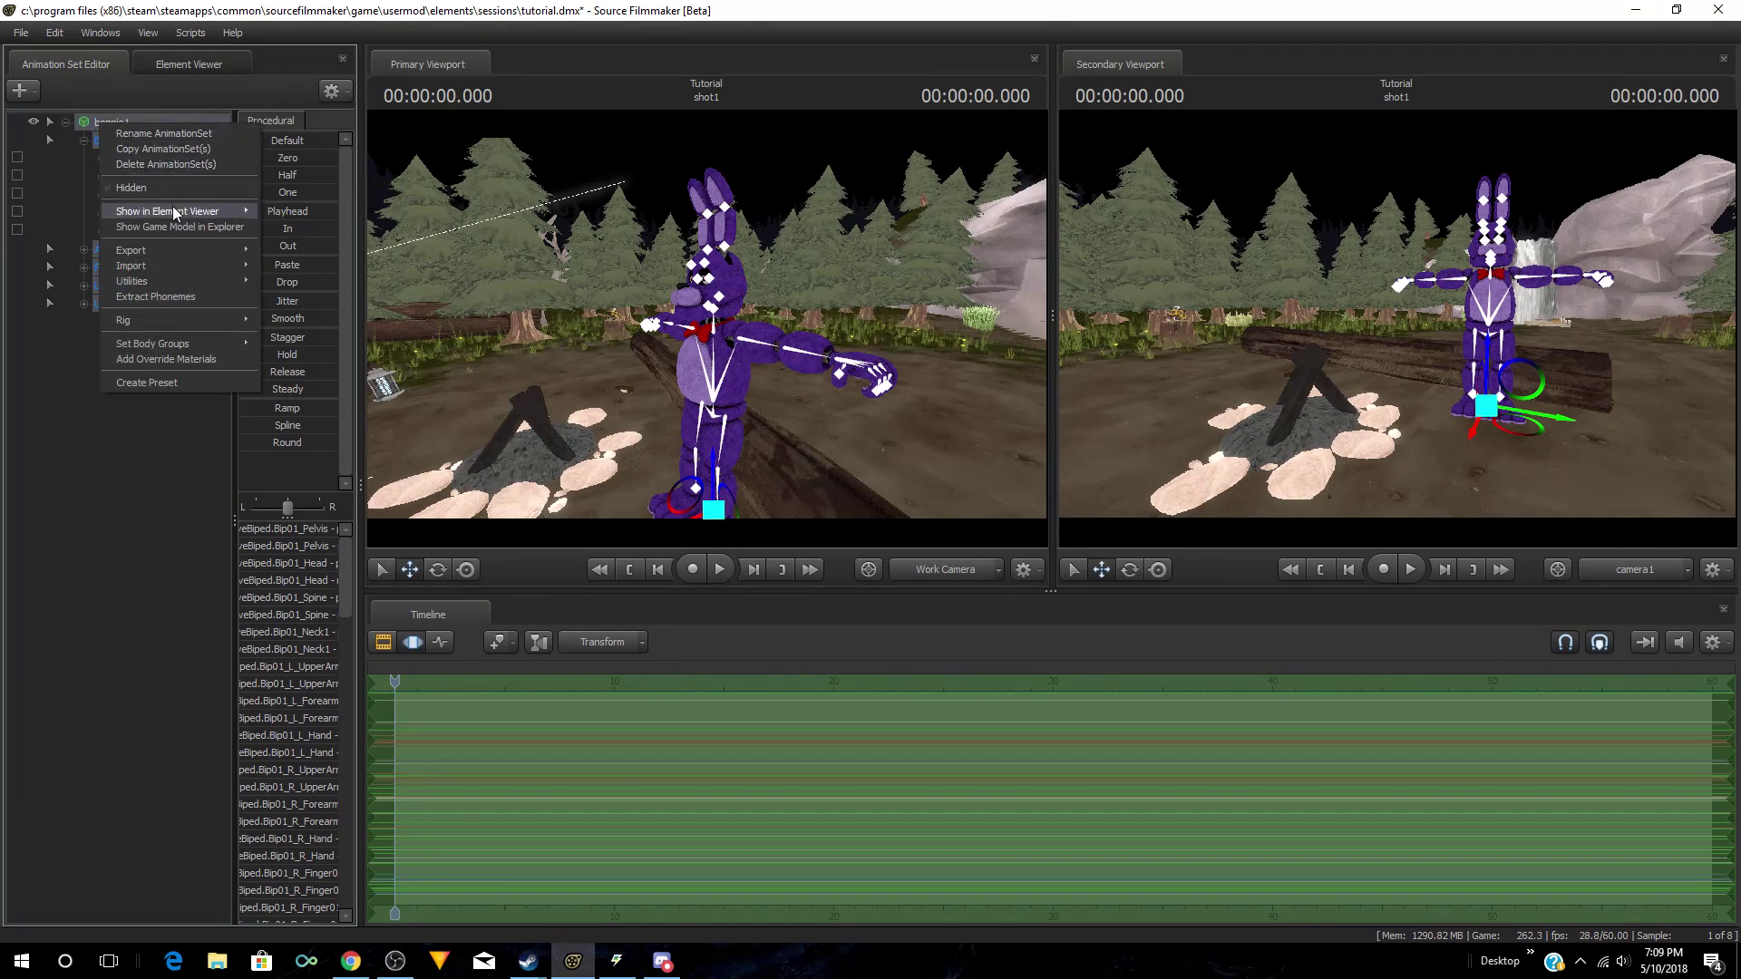
mouse_move(198, 323)
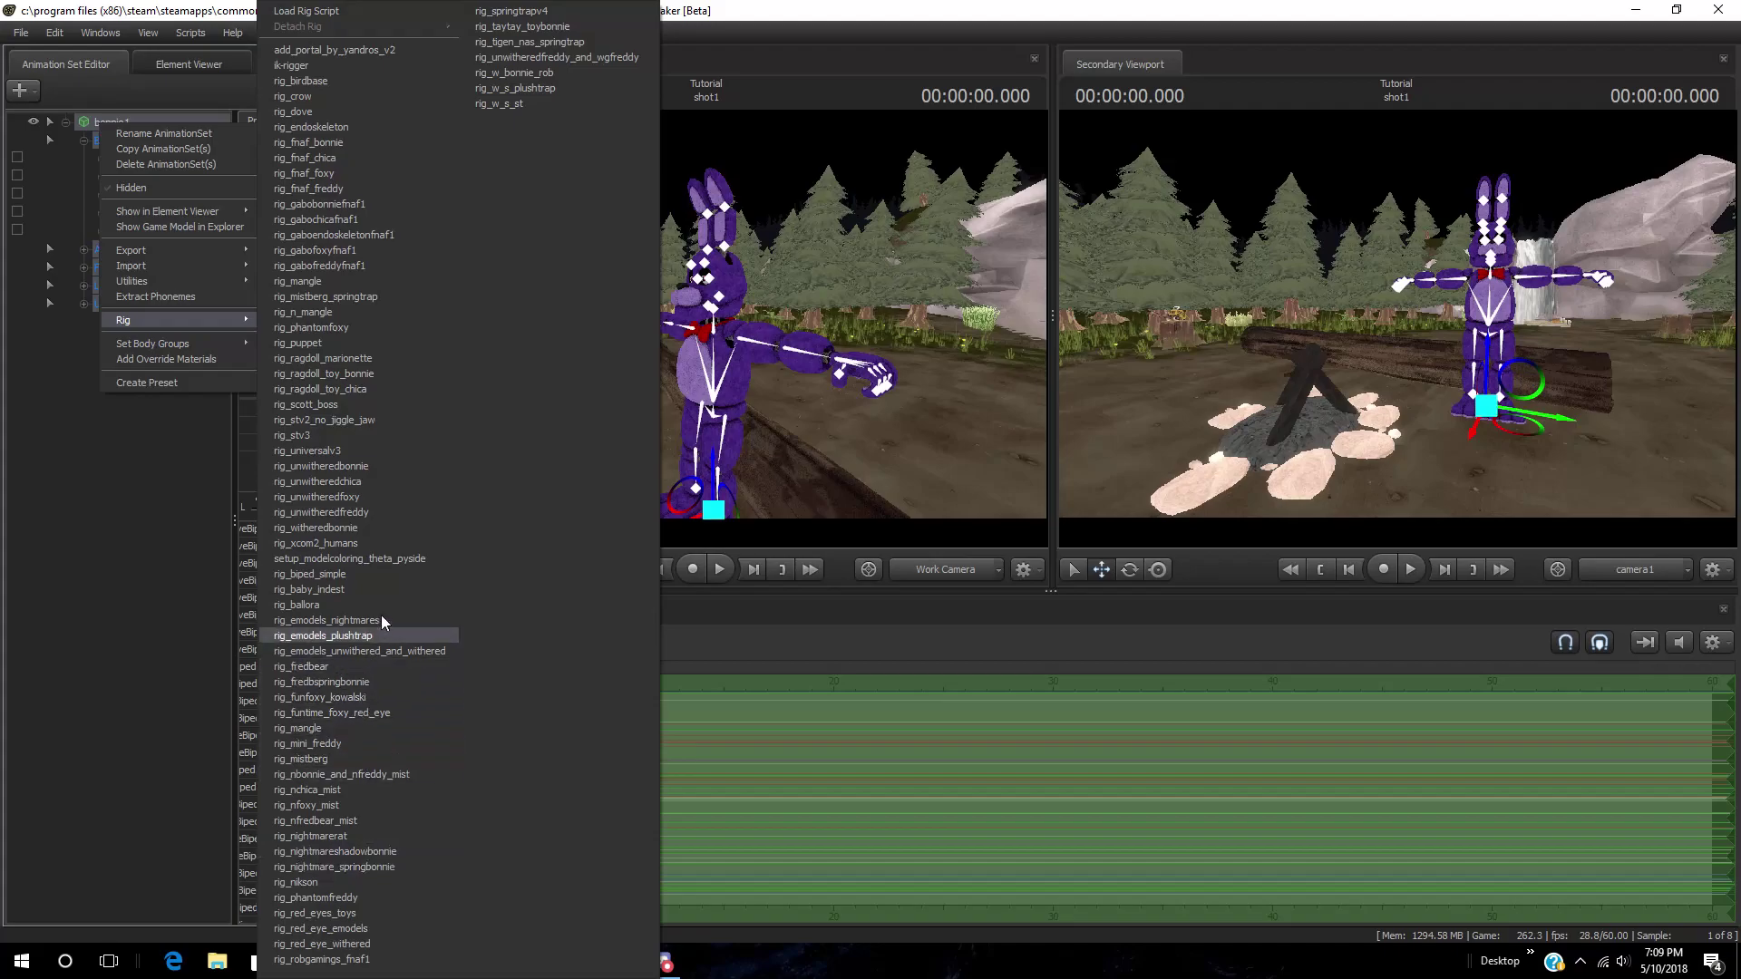
click(535, 105)
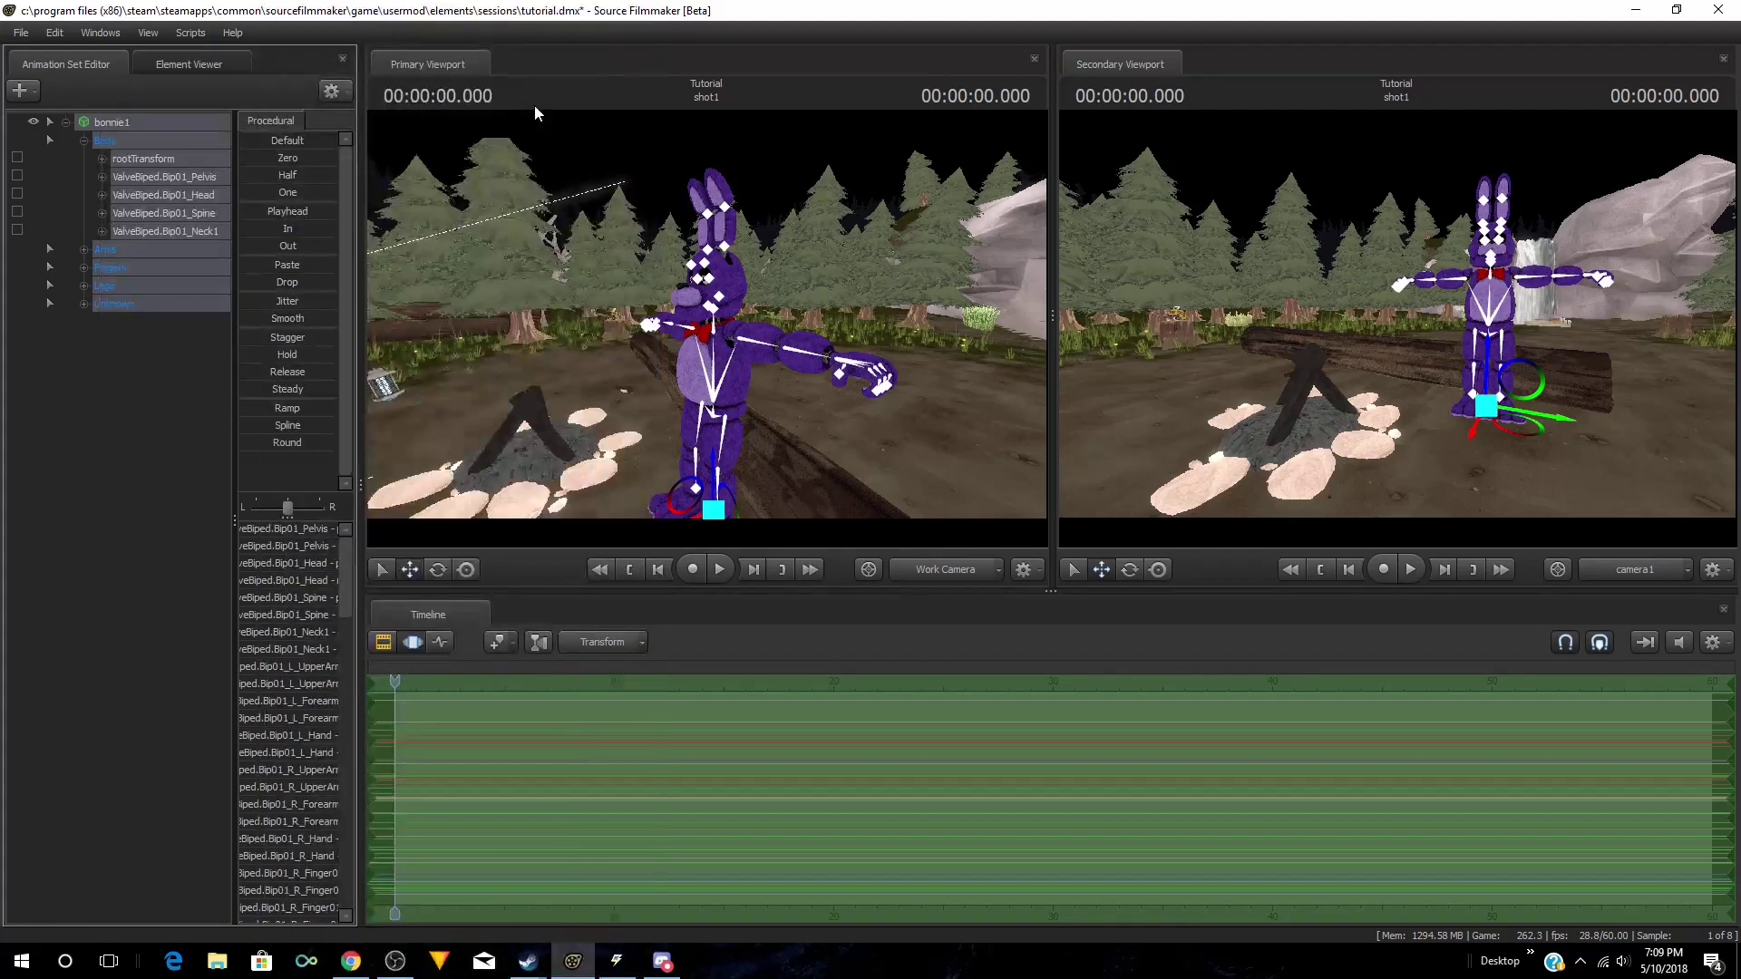
drag(722, 375, 741, 390)
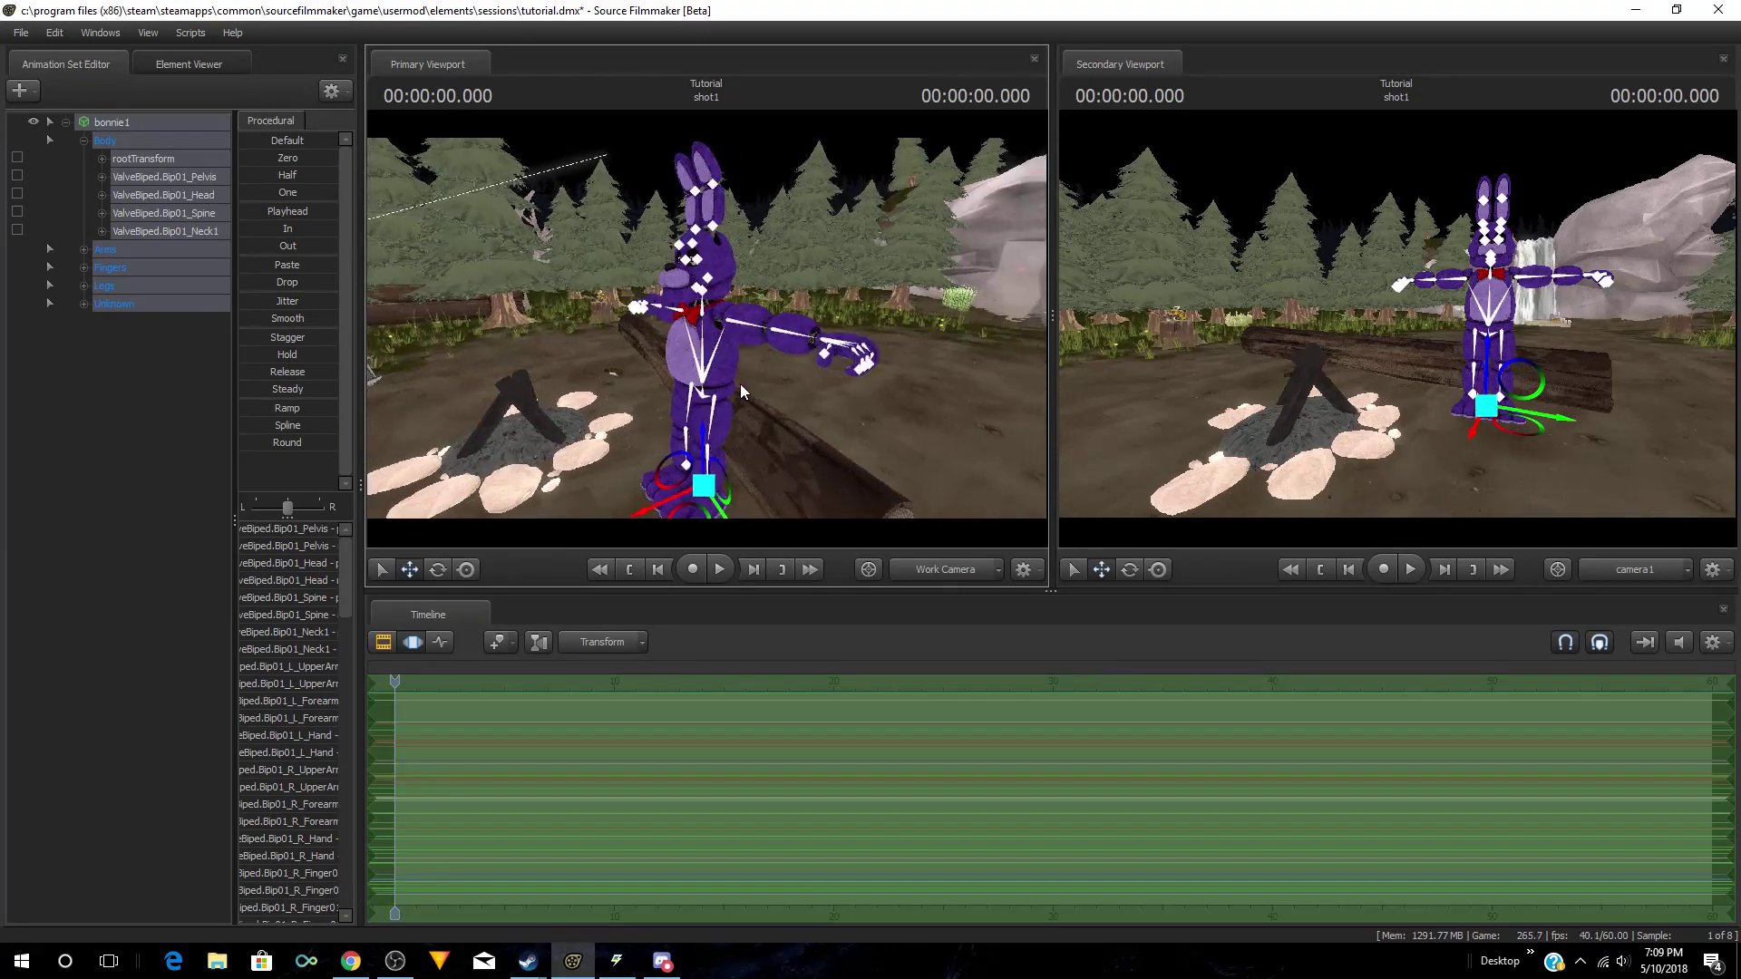
right_click(148, 121)
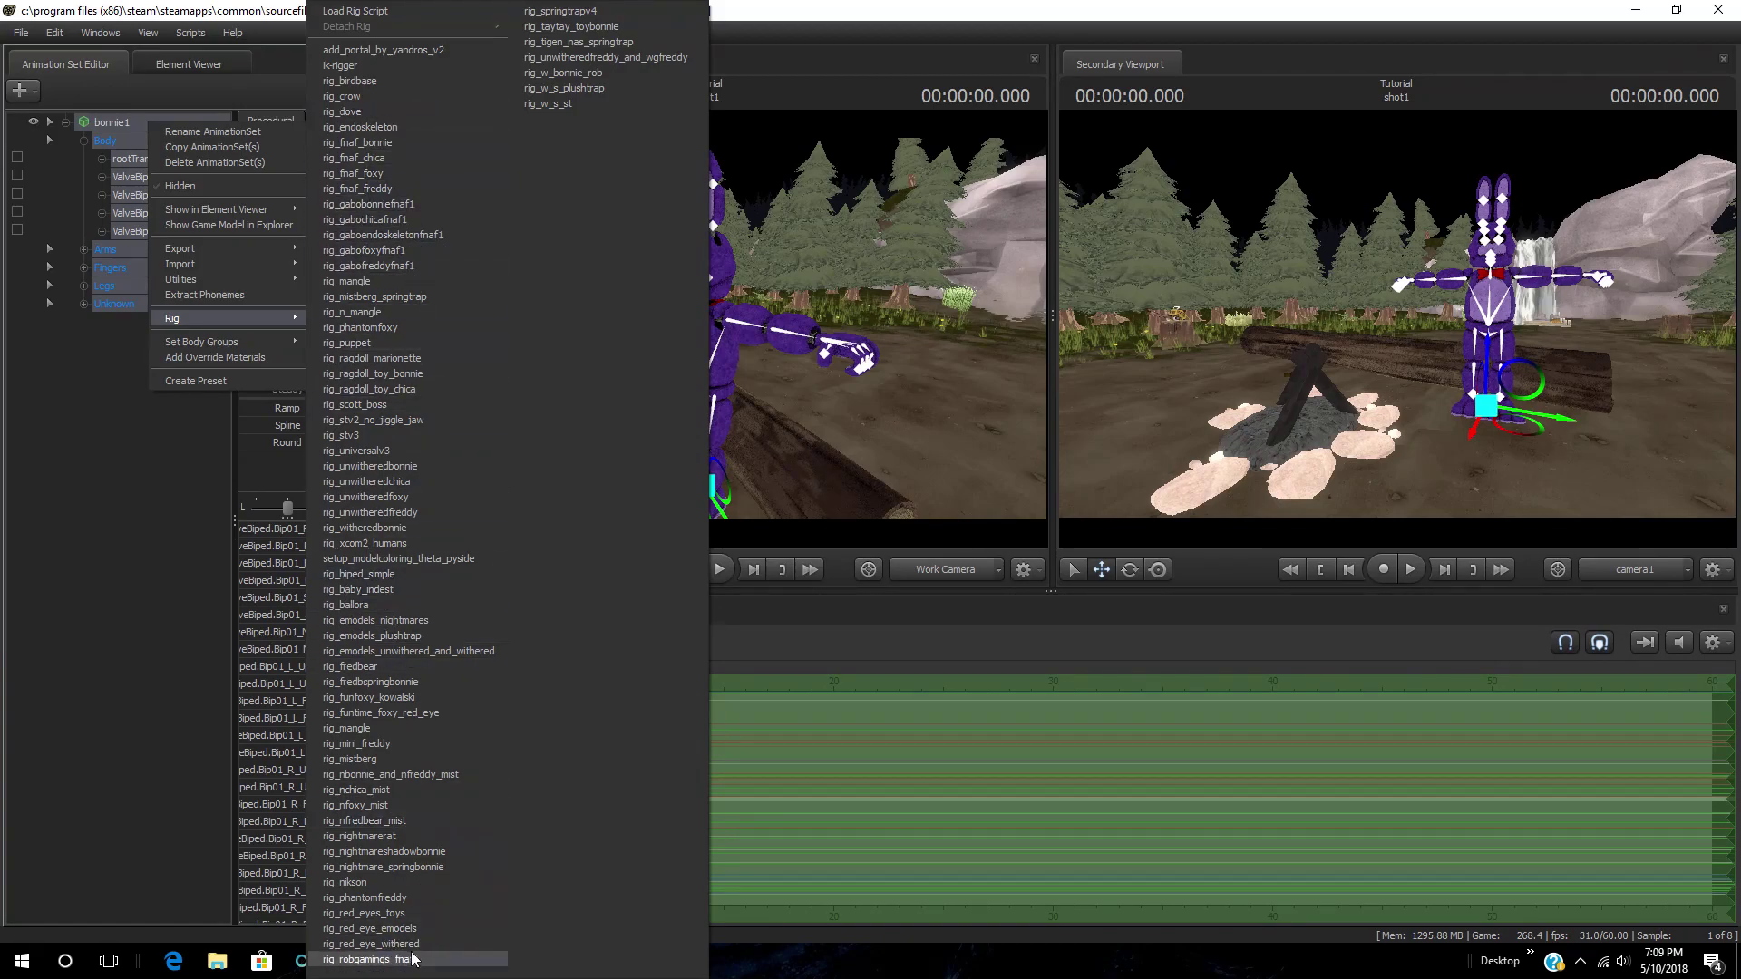
click(590, 81)
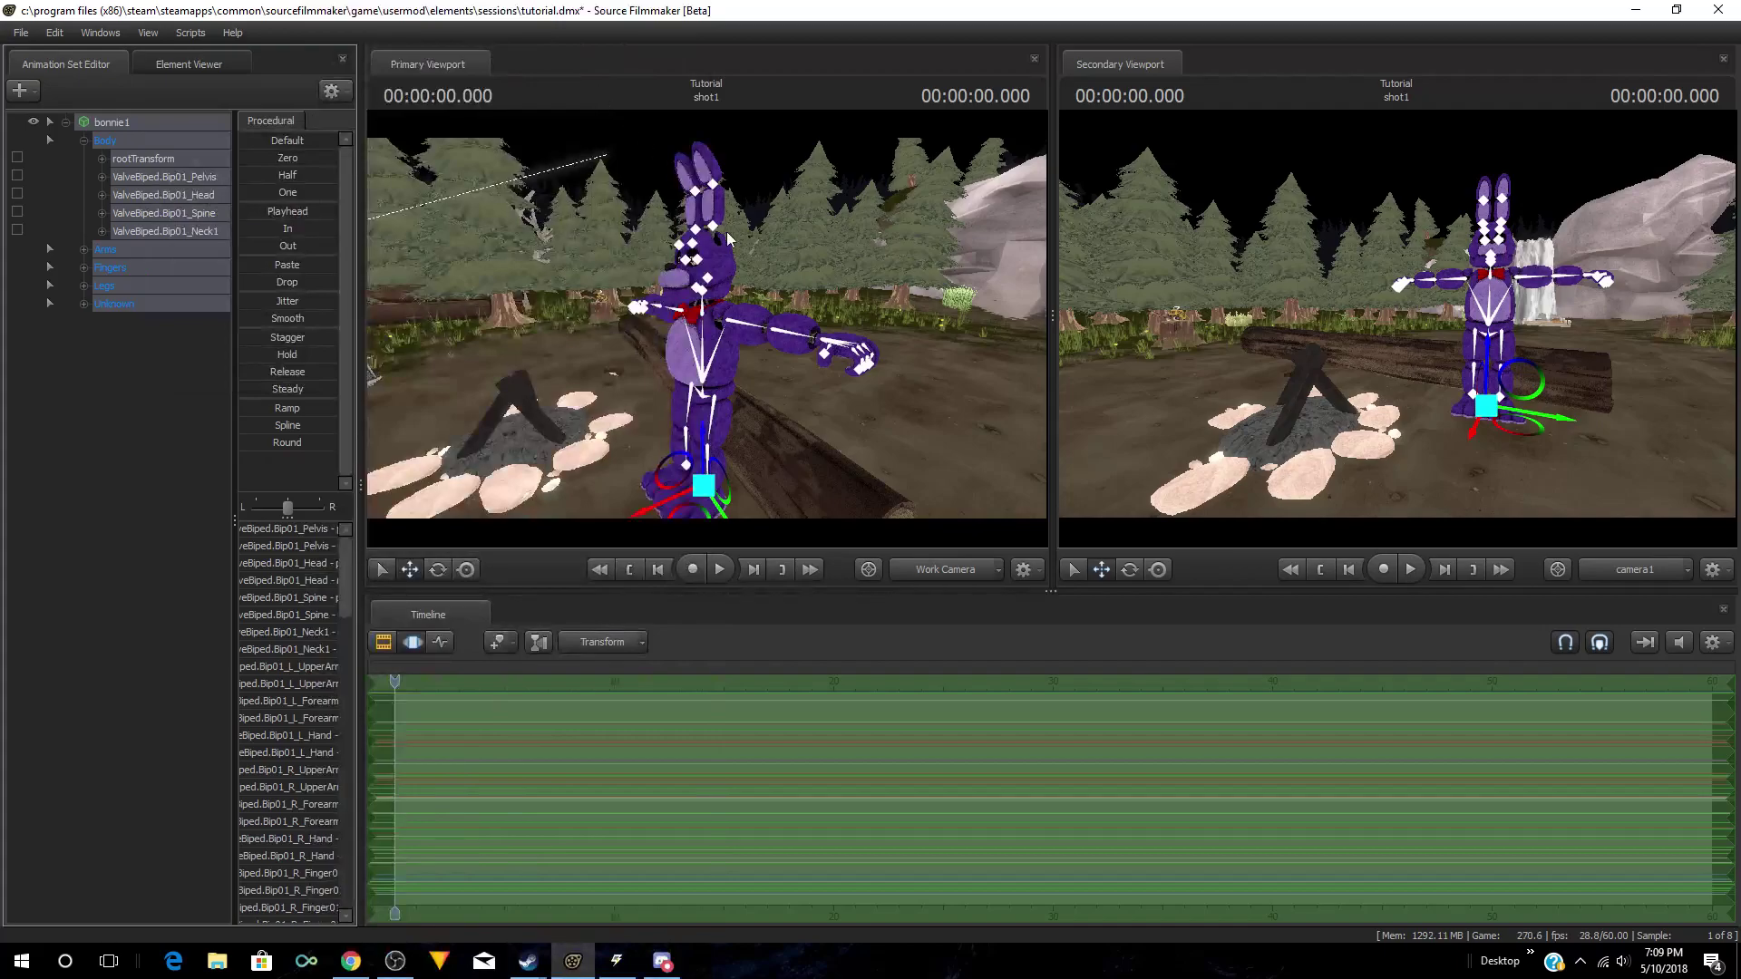
right_click(140, 122)
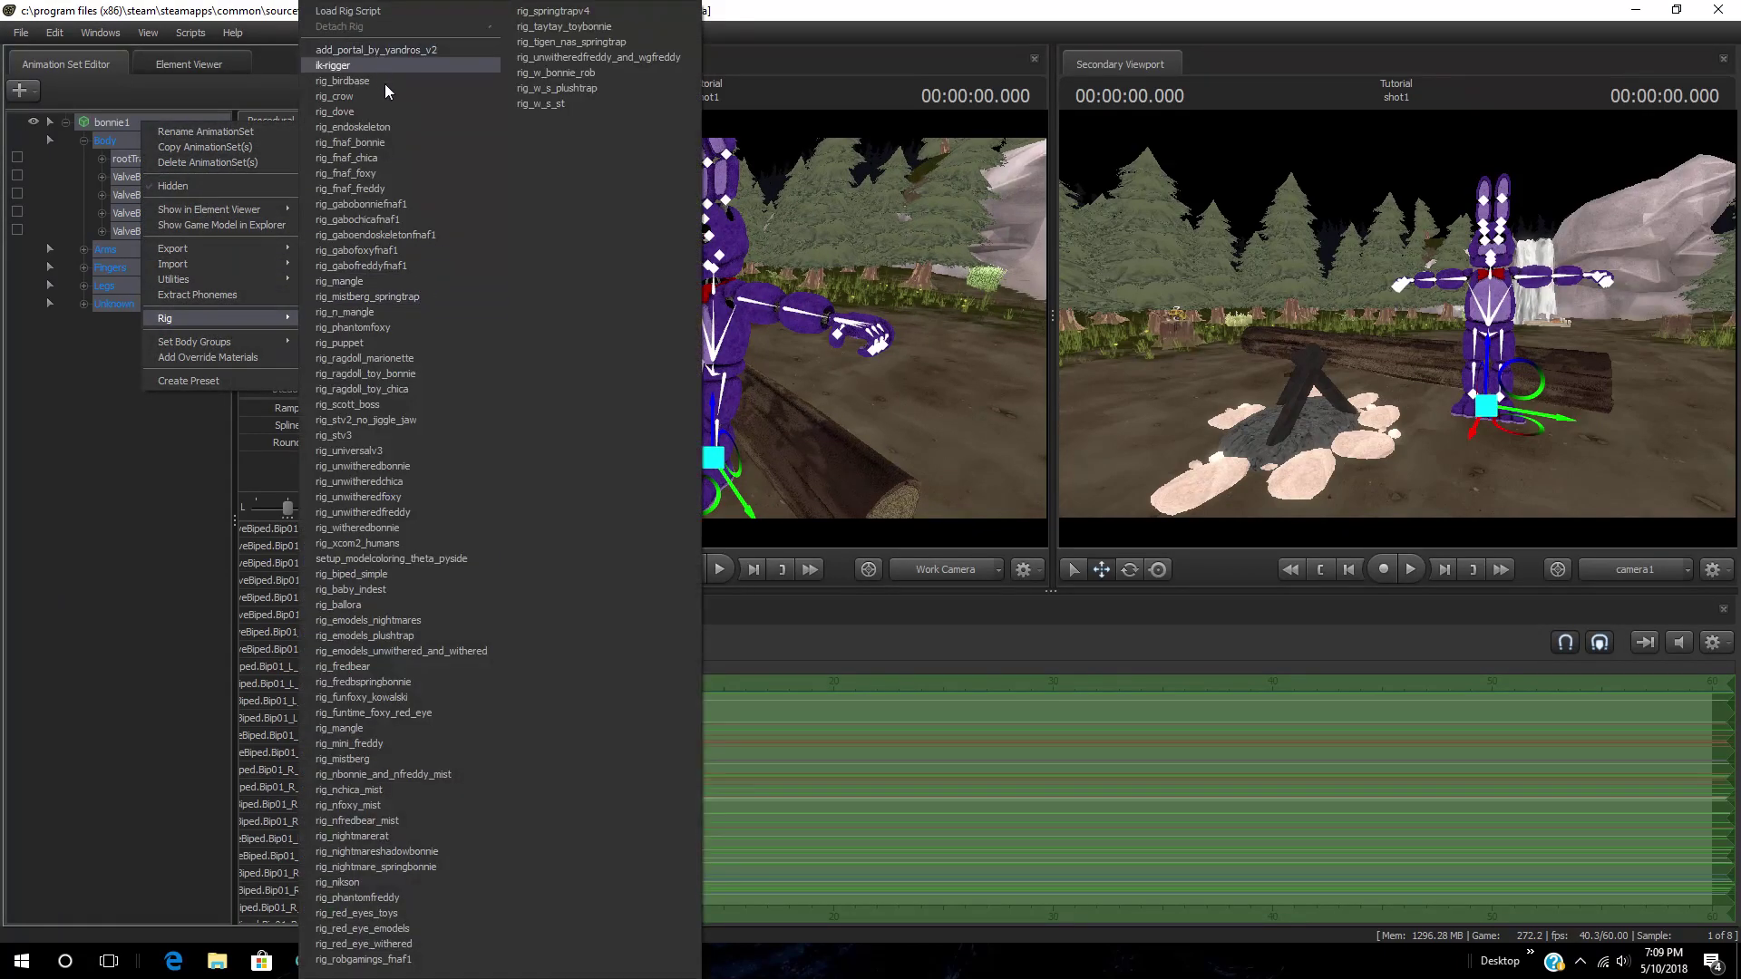
click(383, 143)
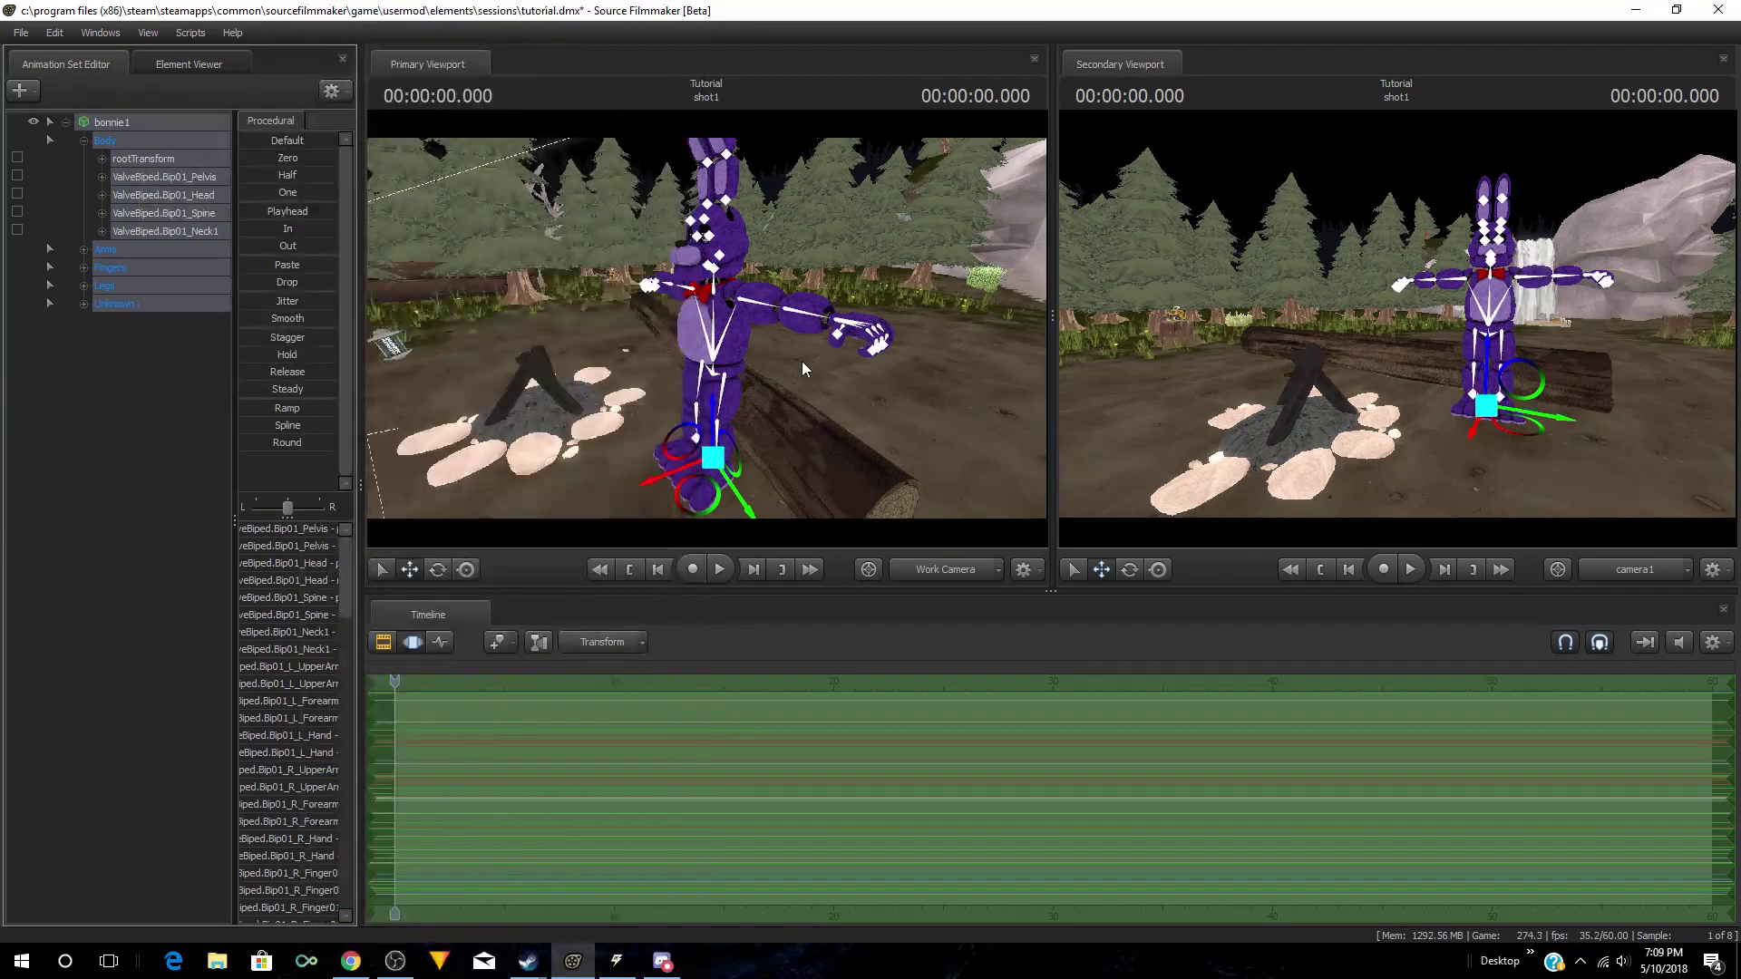
Step: Apply the rig_red_eye_emodels rig to the bonnie1 animation set
right_click(116, 128)
mouse_move(244, 320)
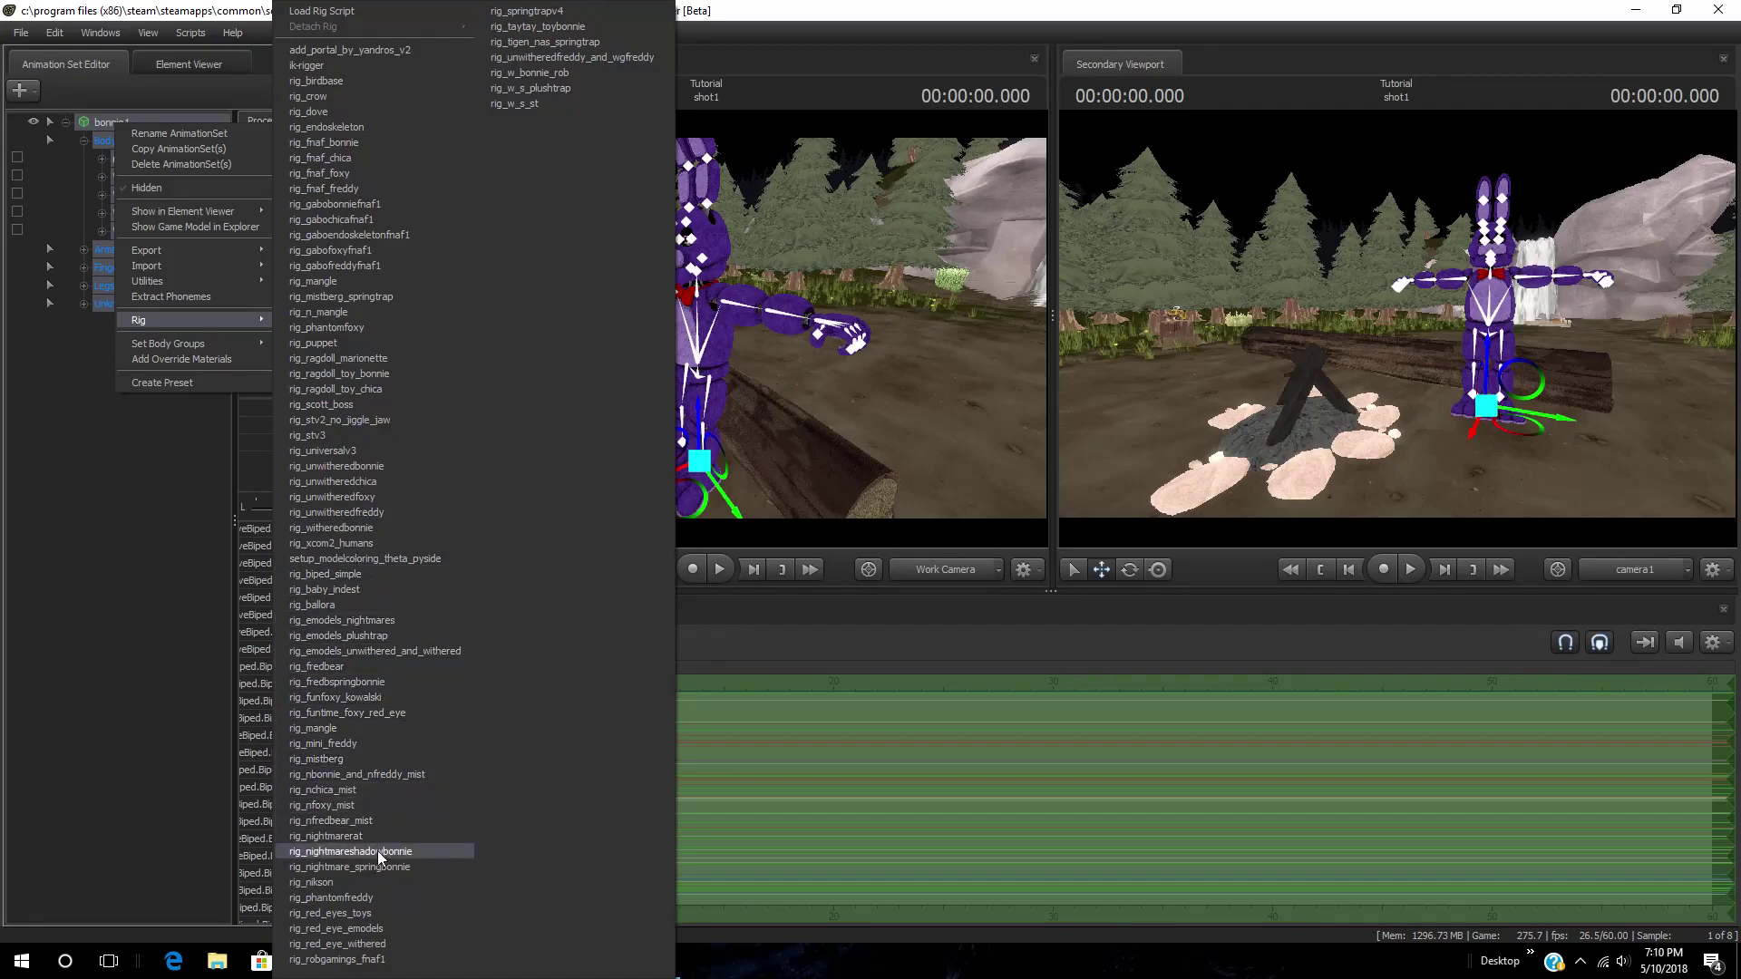
click(390, 931)
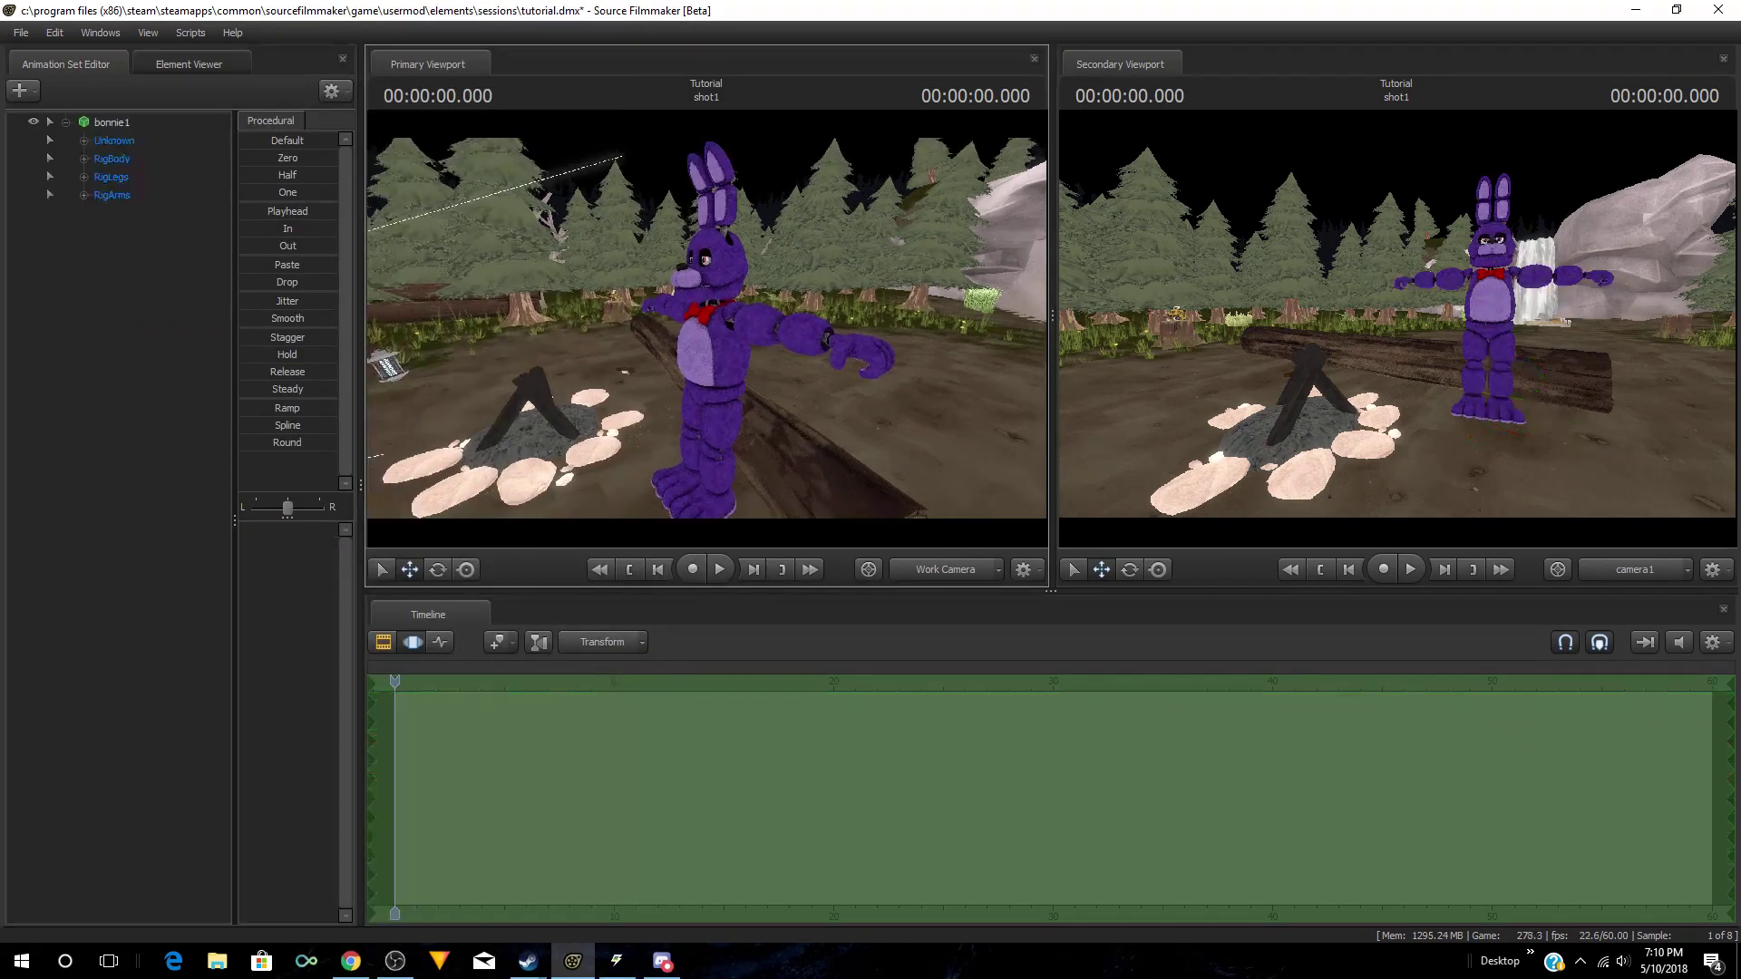
Step: Try lowering Bonnie's body by moving the rig_pelvis control, and undo the move
drag(739, 402, 706, 328)
drag(778, 426, 711, 271)
key(w)
key(s)
key(d)
right_drag(707, 332, 709, 332)
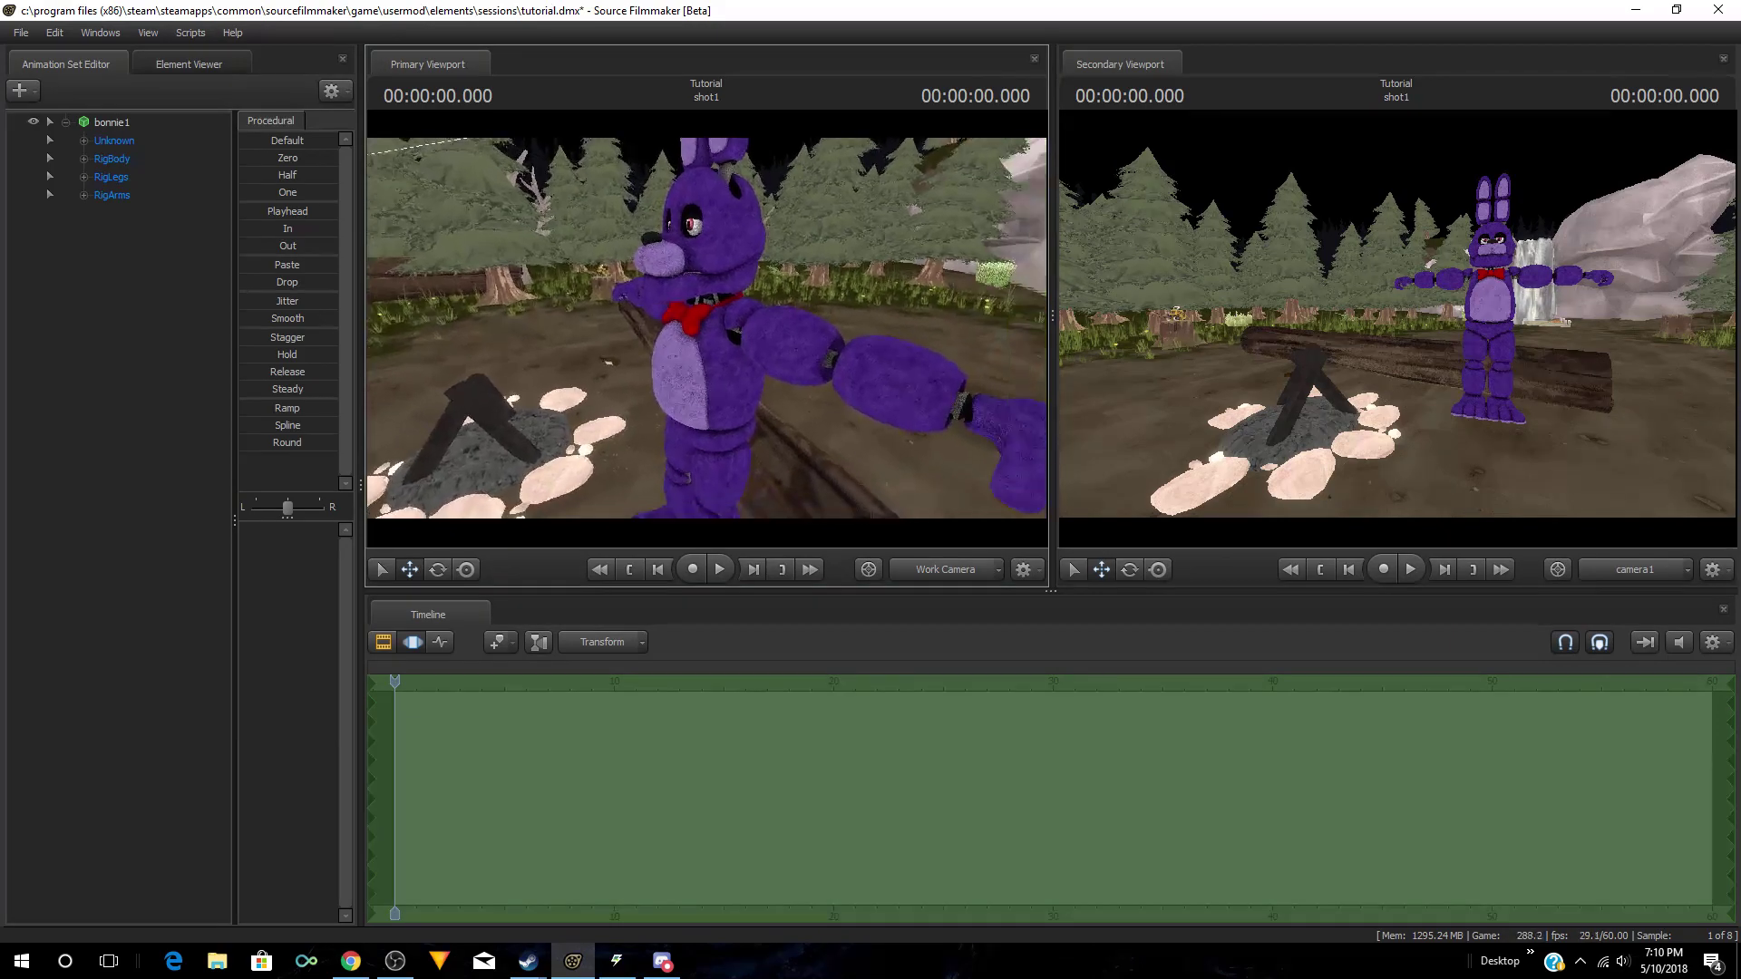
key(ctrl)
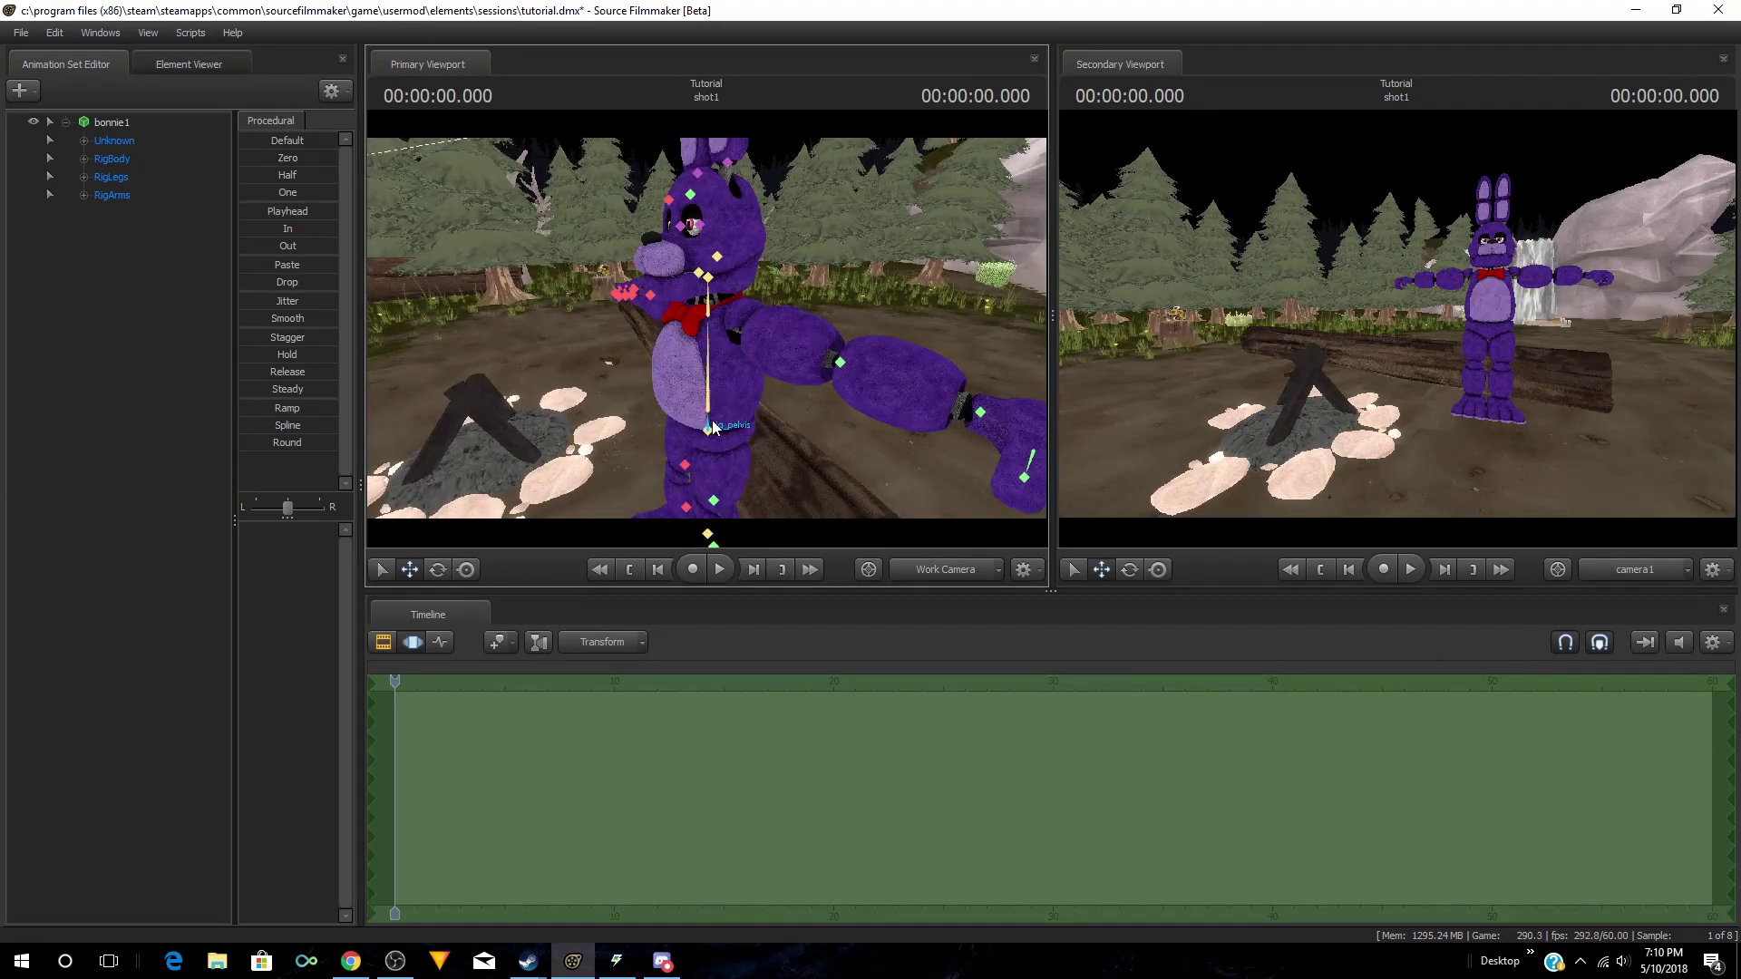
click(710, 425)
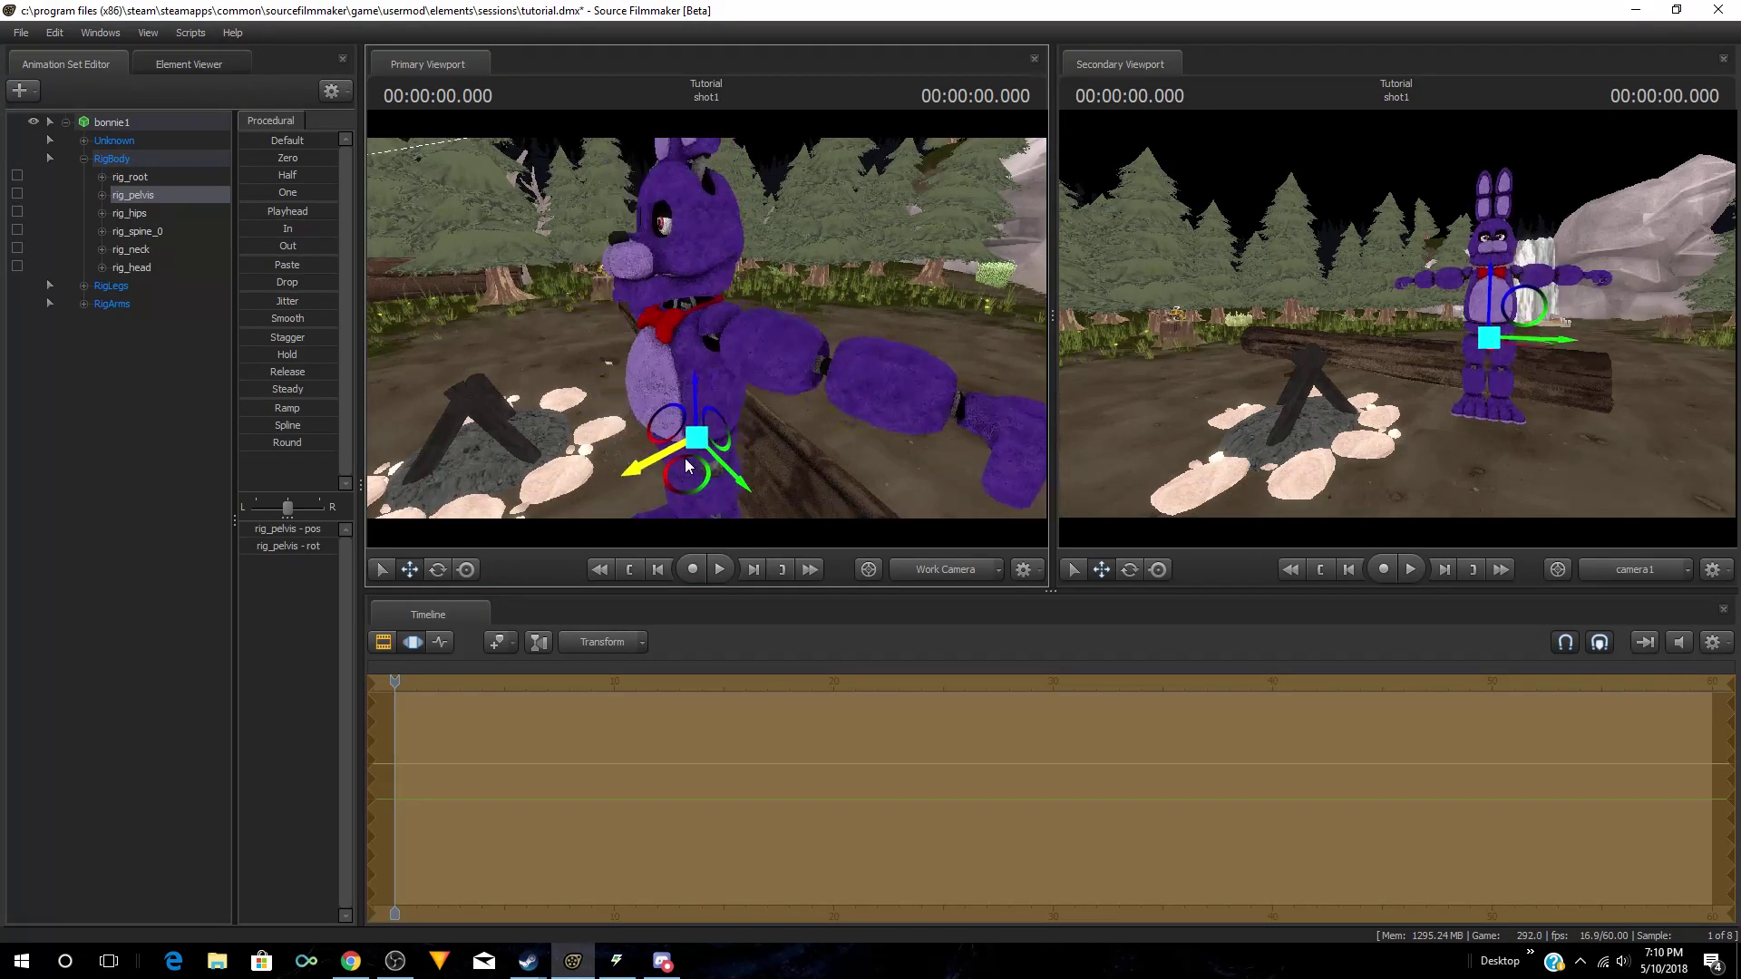
drag(683, 459, 689, 462)
key(ctrl+z)
Step: Try moving Bonnie's left hand with the rig_hand_L control, and undo the changes
ctrl+click(982, 414)
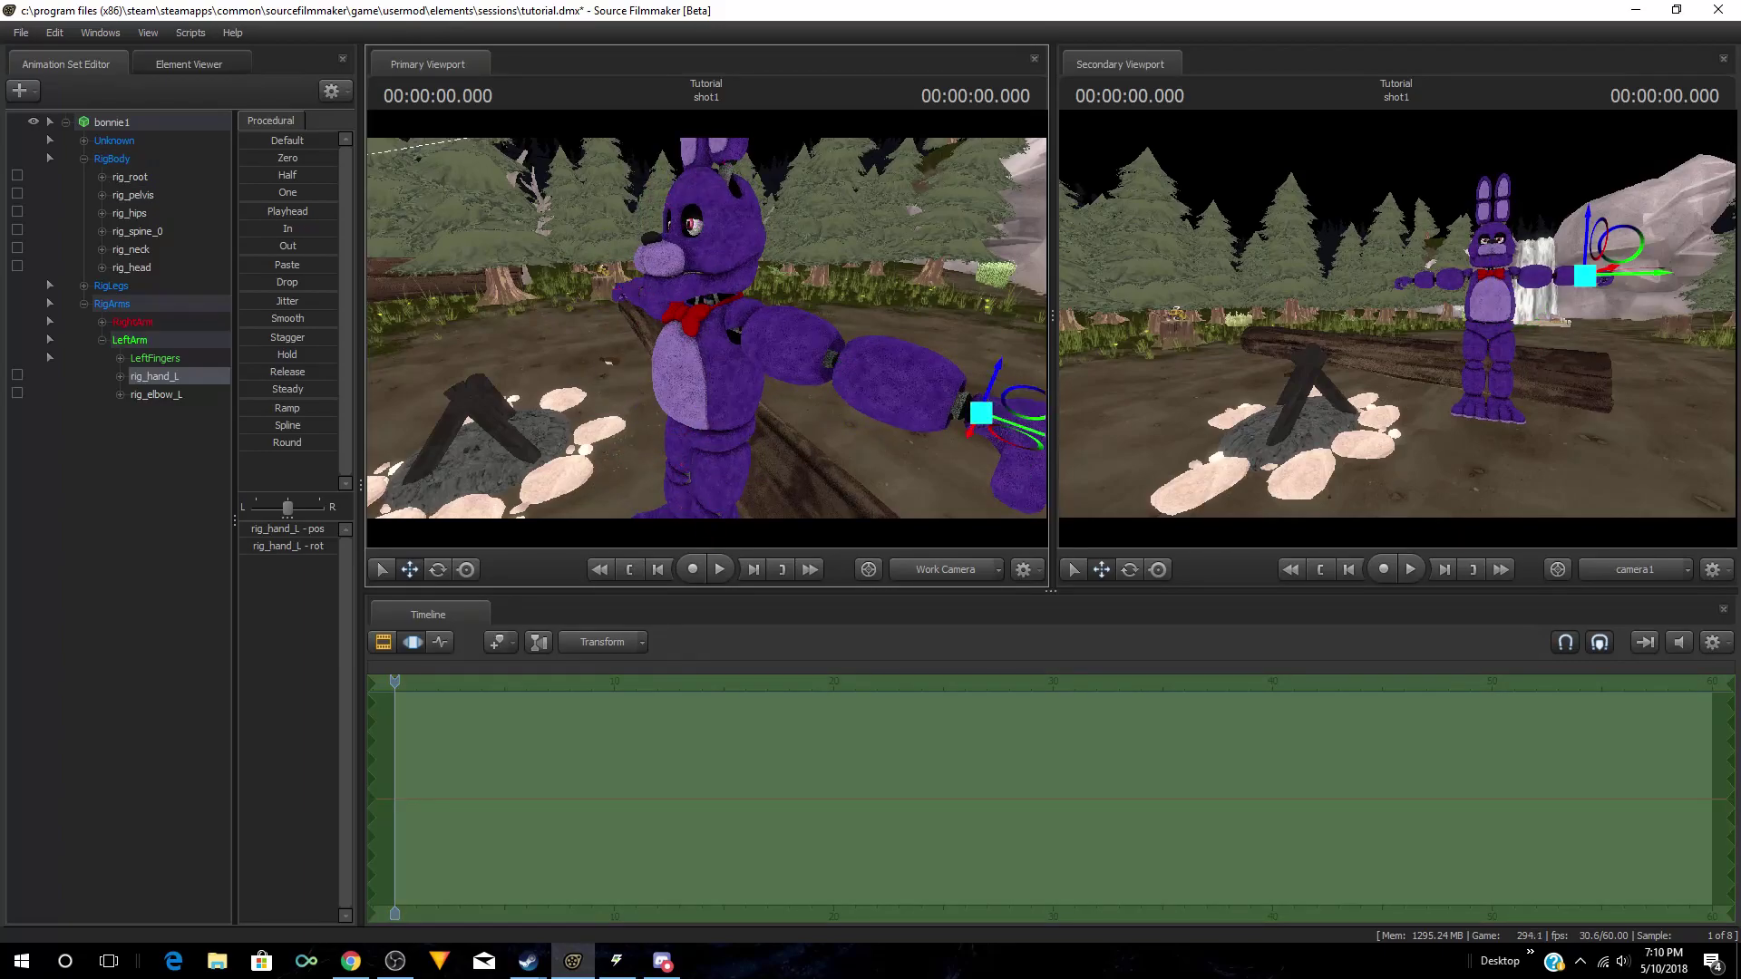
drag(806, 371, 813, 372)
drag(993, 379, 995, 351)
key(ctrl+z)
key(ctrl+z)
Step: Lower Bonnie's body slightly by moving the rig_pelvis control
drag(759, 438, 915, 459)
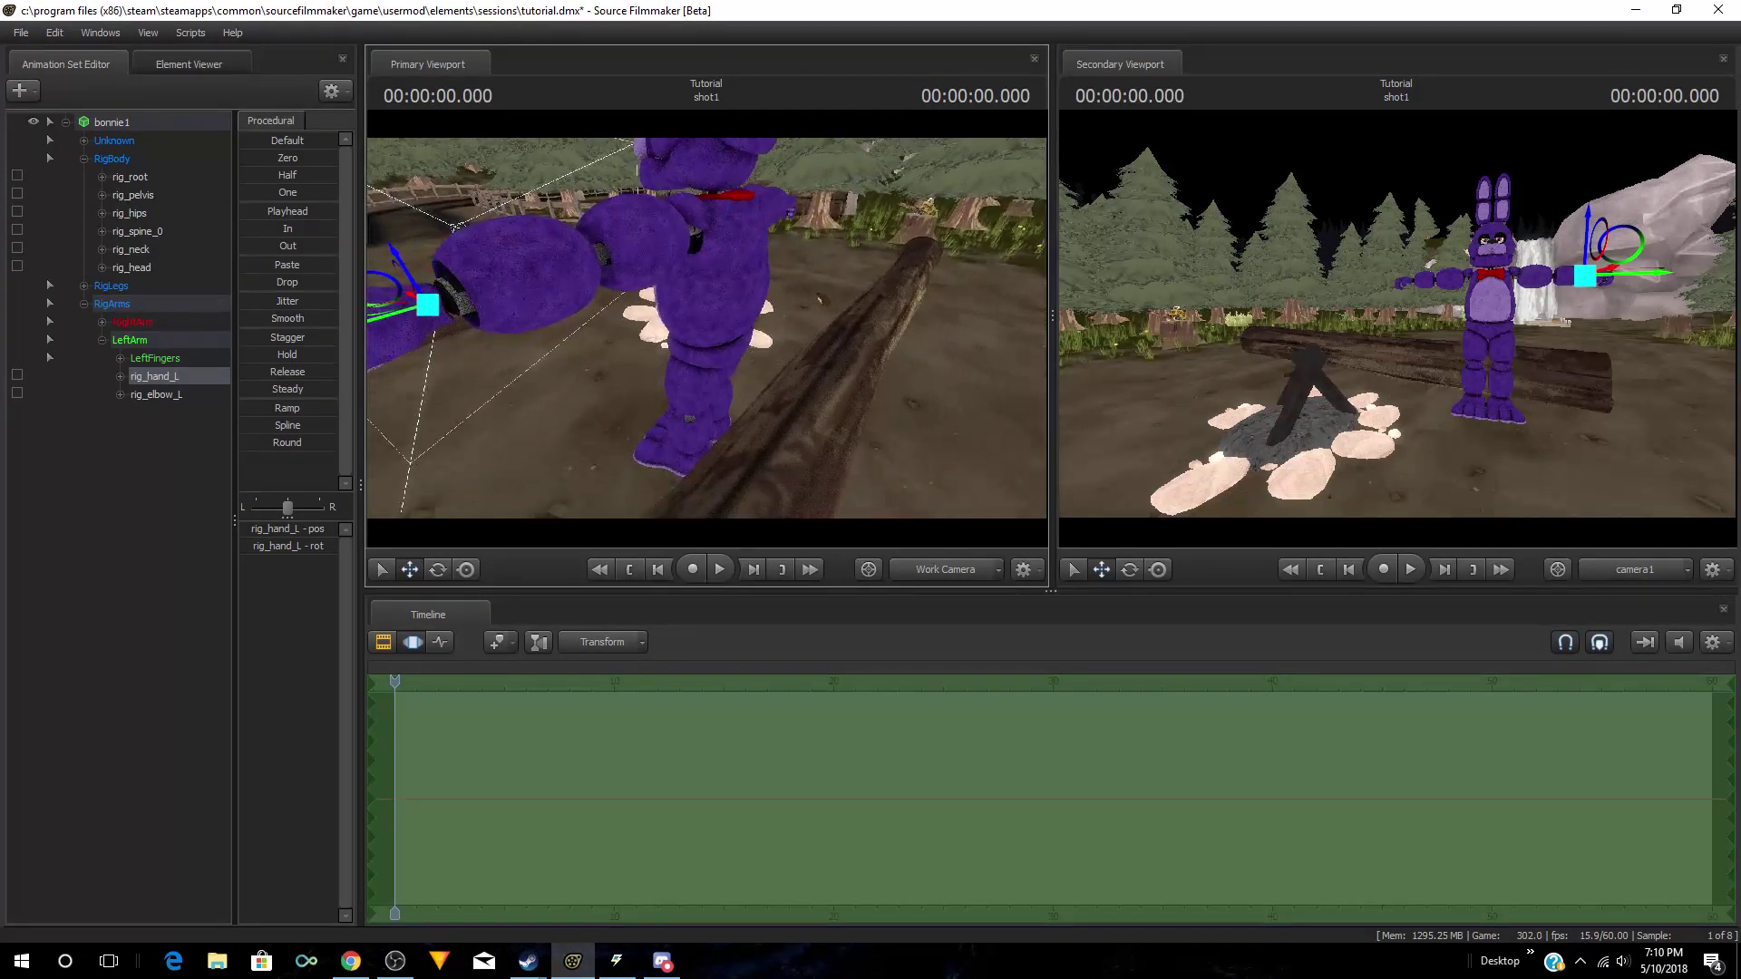
drag(744, 349, 758, 352)
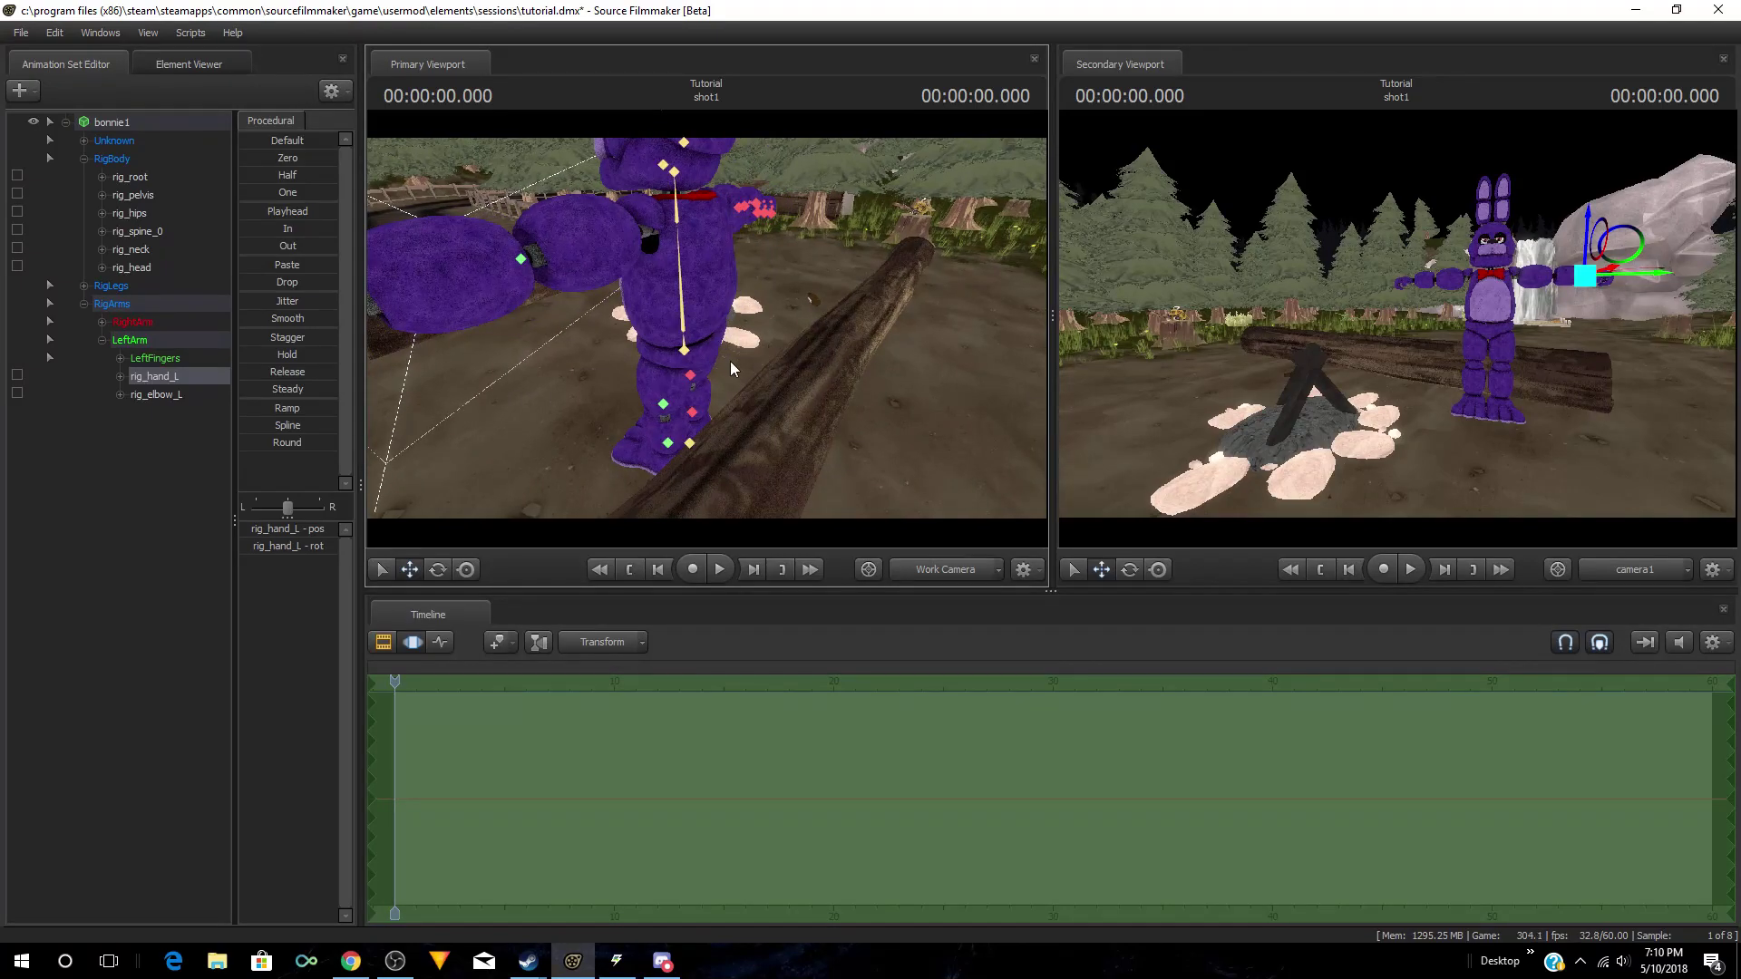
click(684, 347)
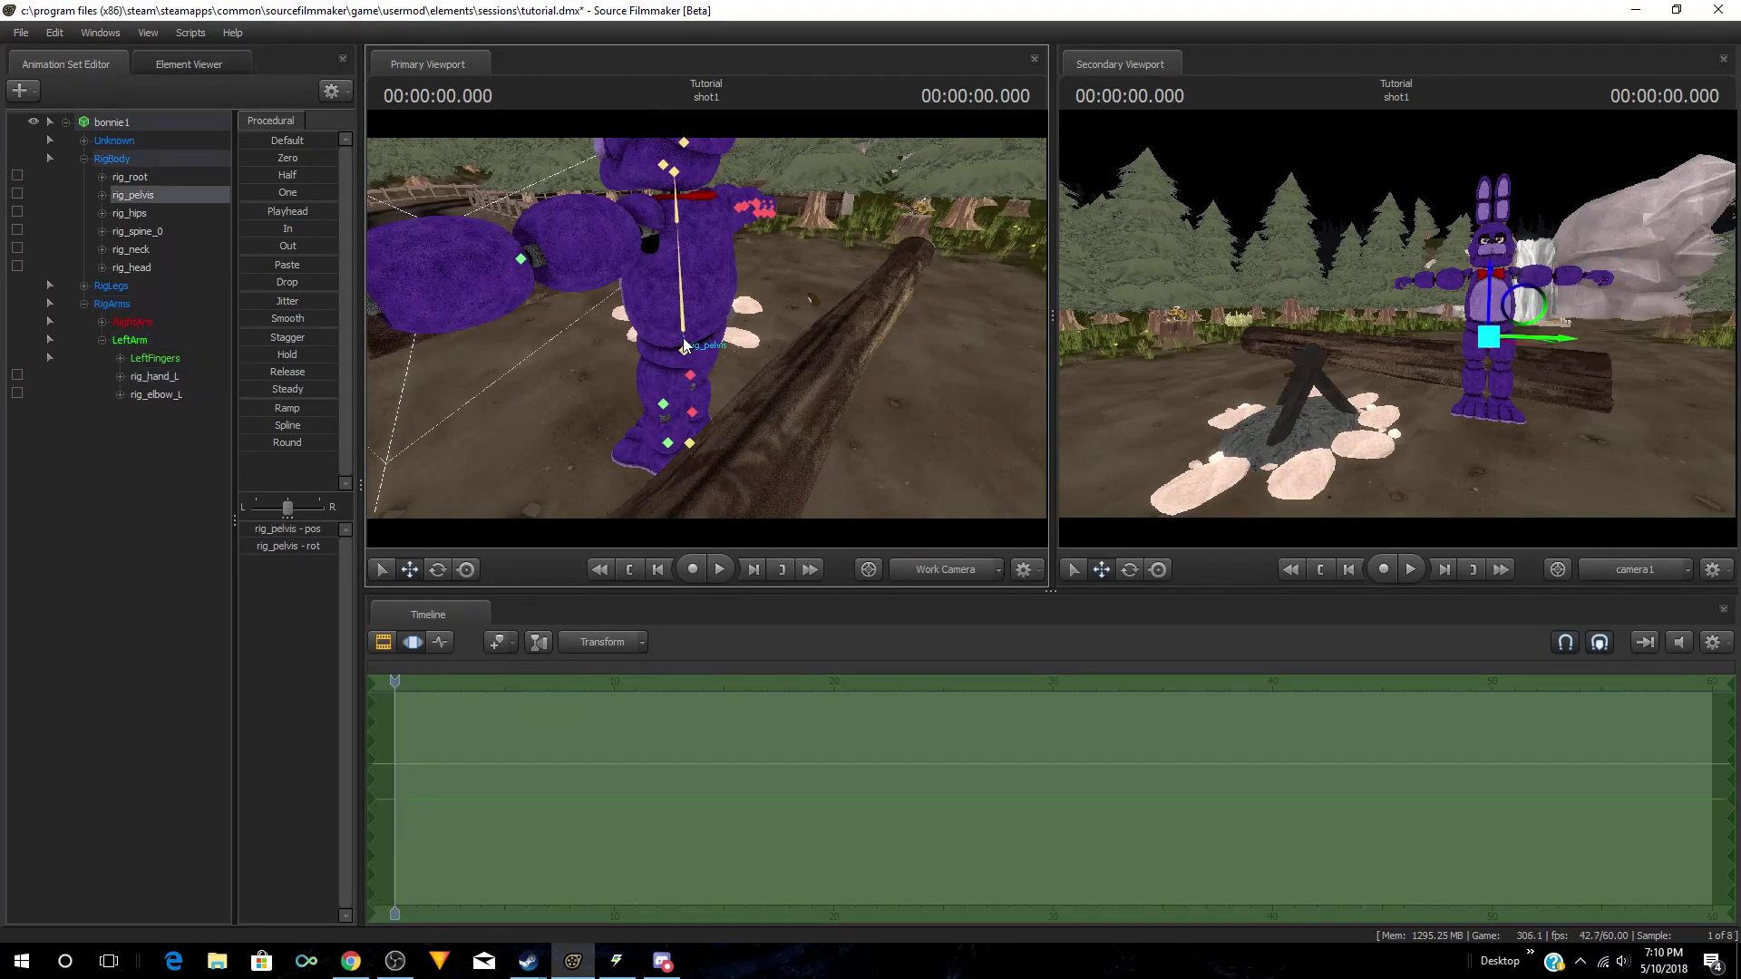
key(ctrl)
click(685, 346)
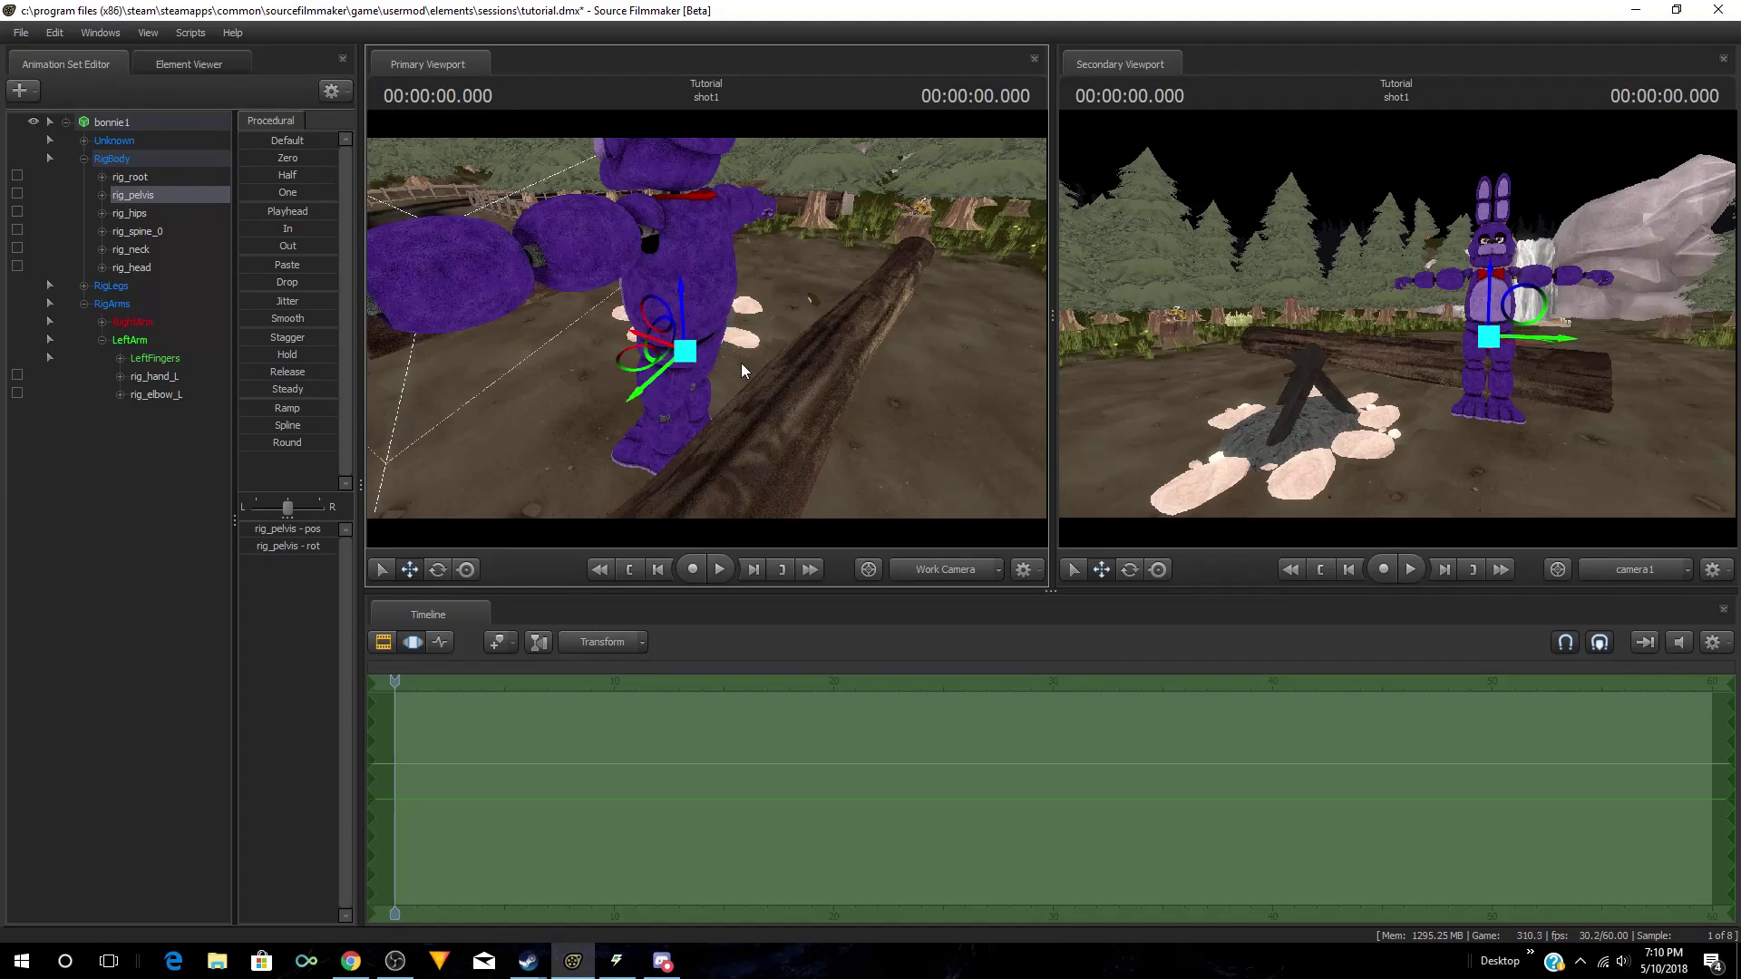
click(644, 340)
drag(644, 340, 580, 286)
Step: Pose both of Bonnie's arms by raising rig_hand_L and rig_hand_R beside the head, with the right hand moved slightly outward
key(ctrl)
ctrl+click(577, 337)
drag(540, 341, 780, 340)
drag(635, 363, 736, 379)
ctrl+click(658, 340)
drag(679, 439, 717, 427)
drag(771, 357, 773, 305)
drag(725, 372, 803, 390)
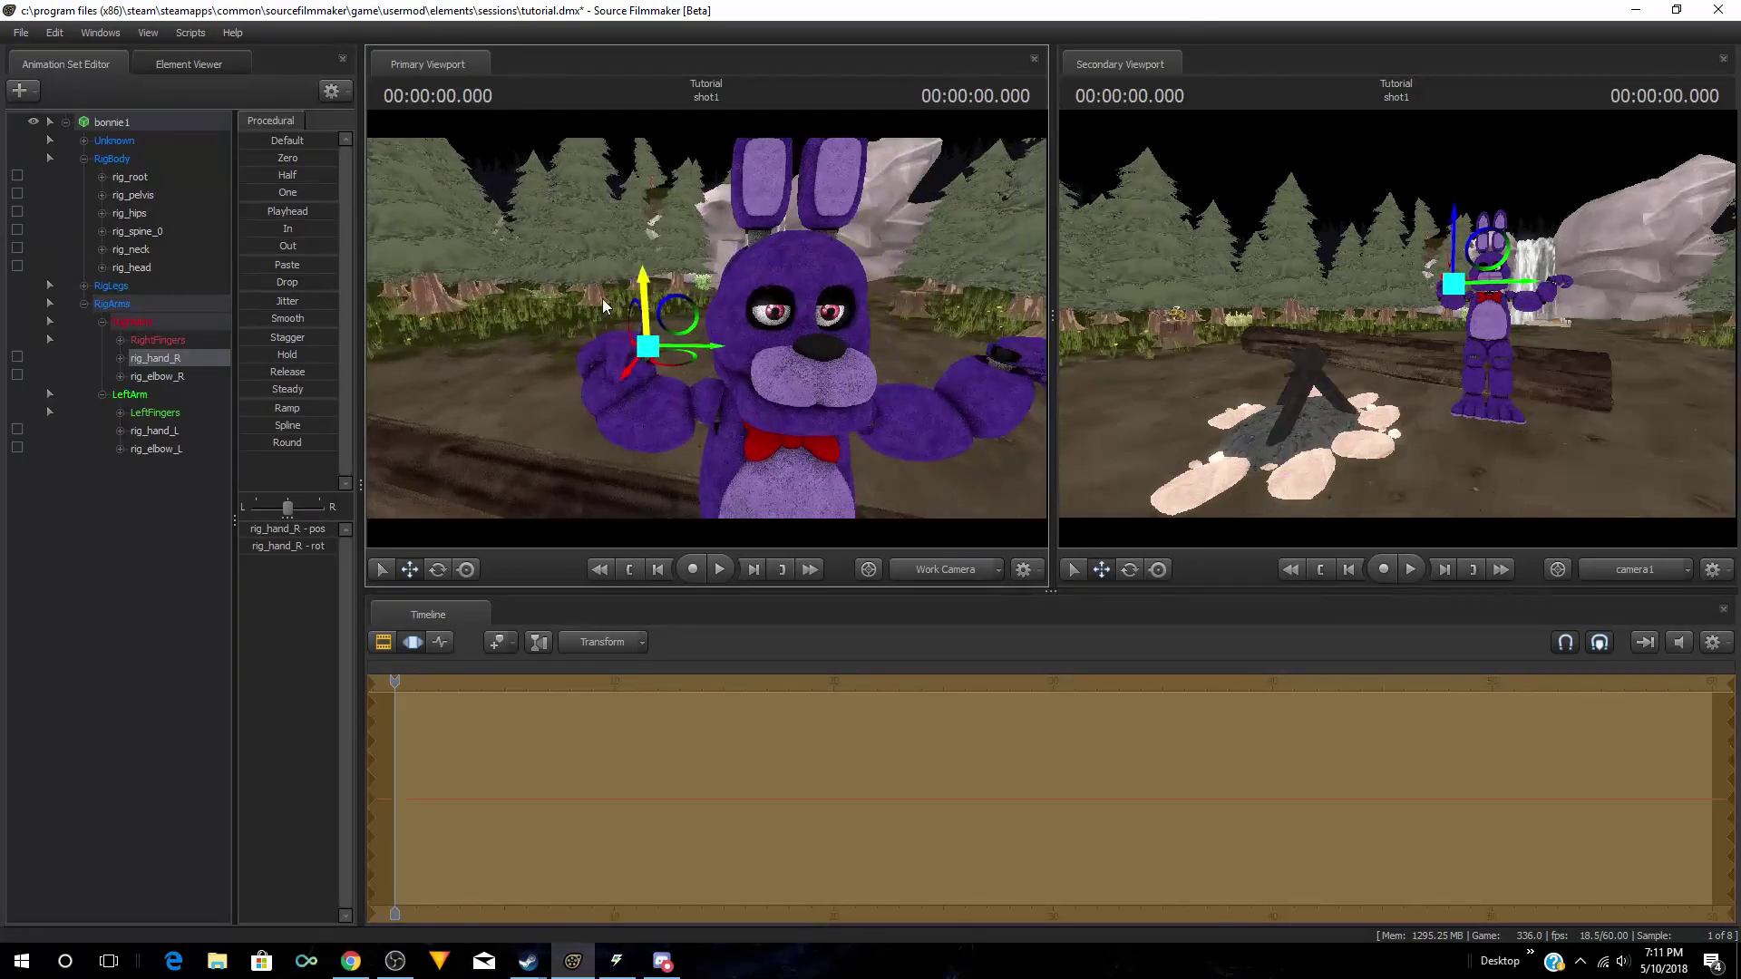
drag(674, 340, 680, 303)
key(s)
key(d)
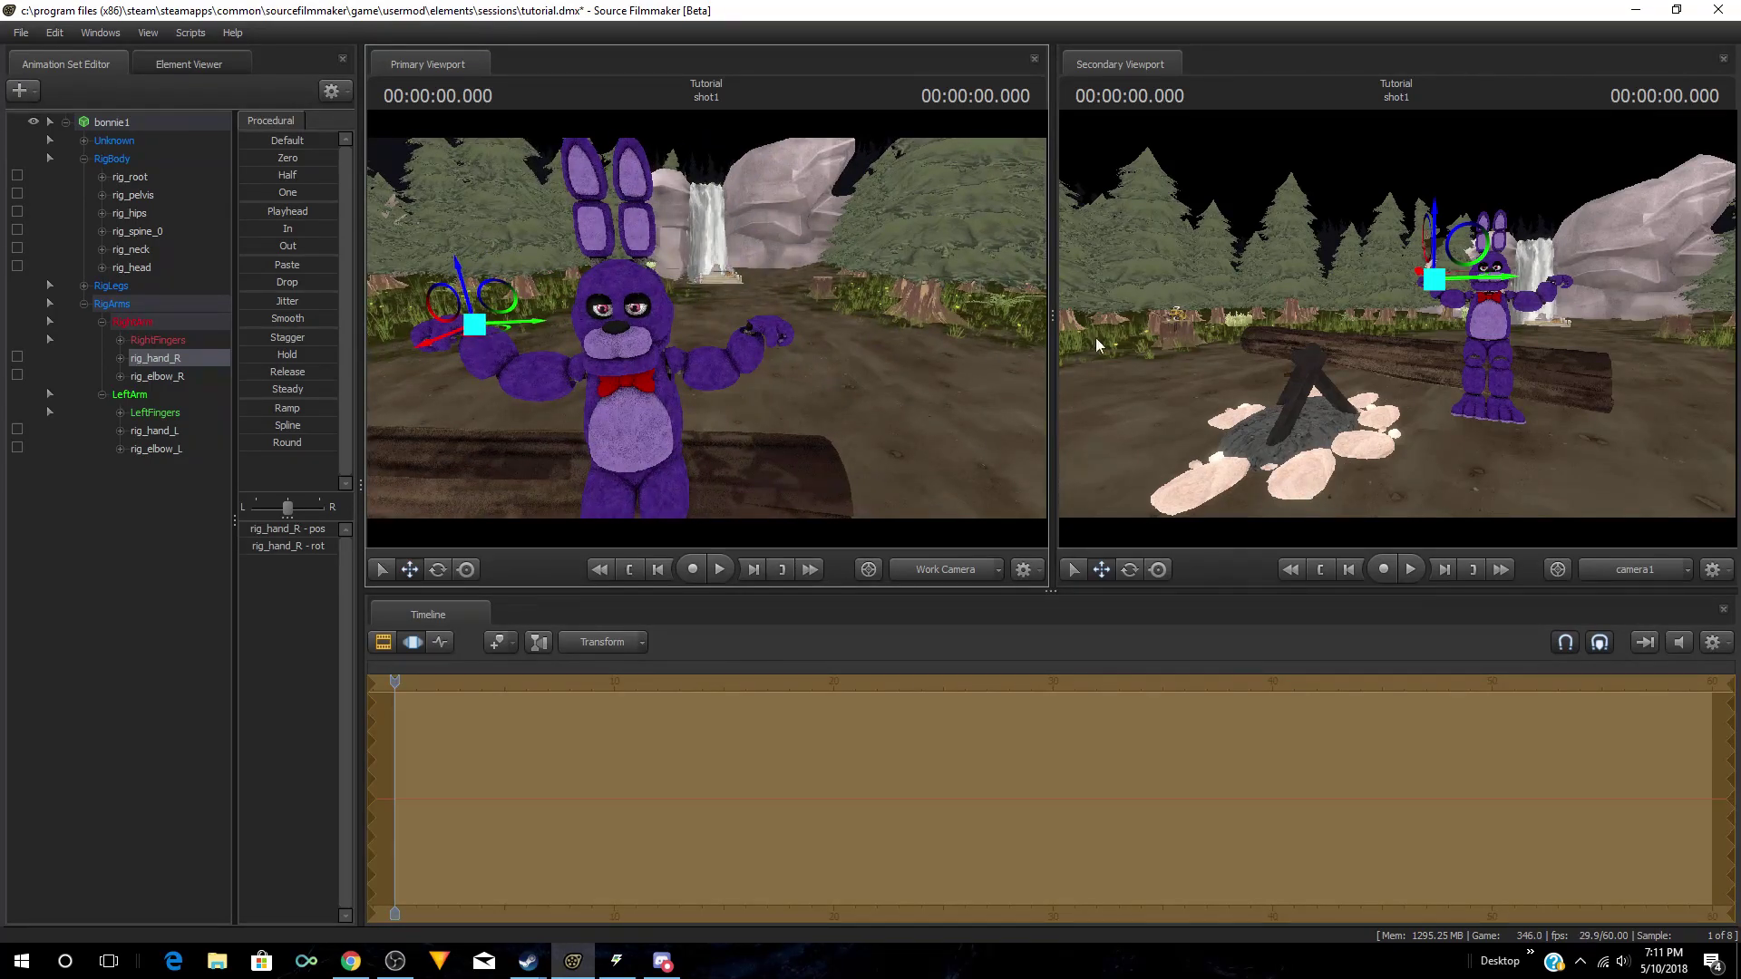
Step: Enable scene lighting in the primary viewport and examine the lit Bonnie model up close
right_click(900, 381)
click(963, 428)
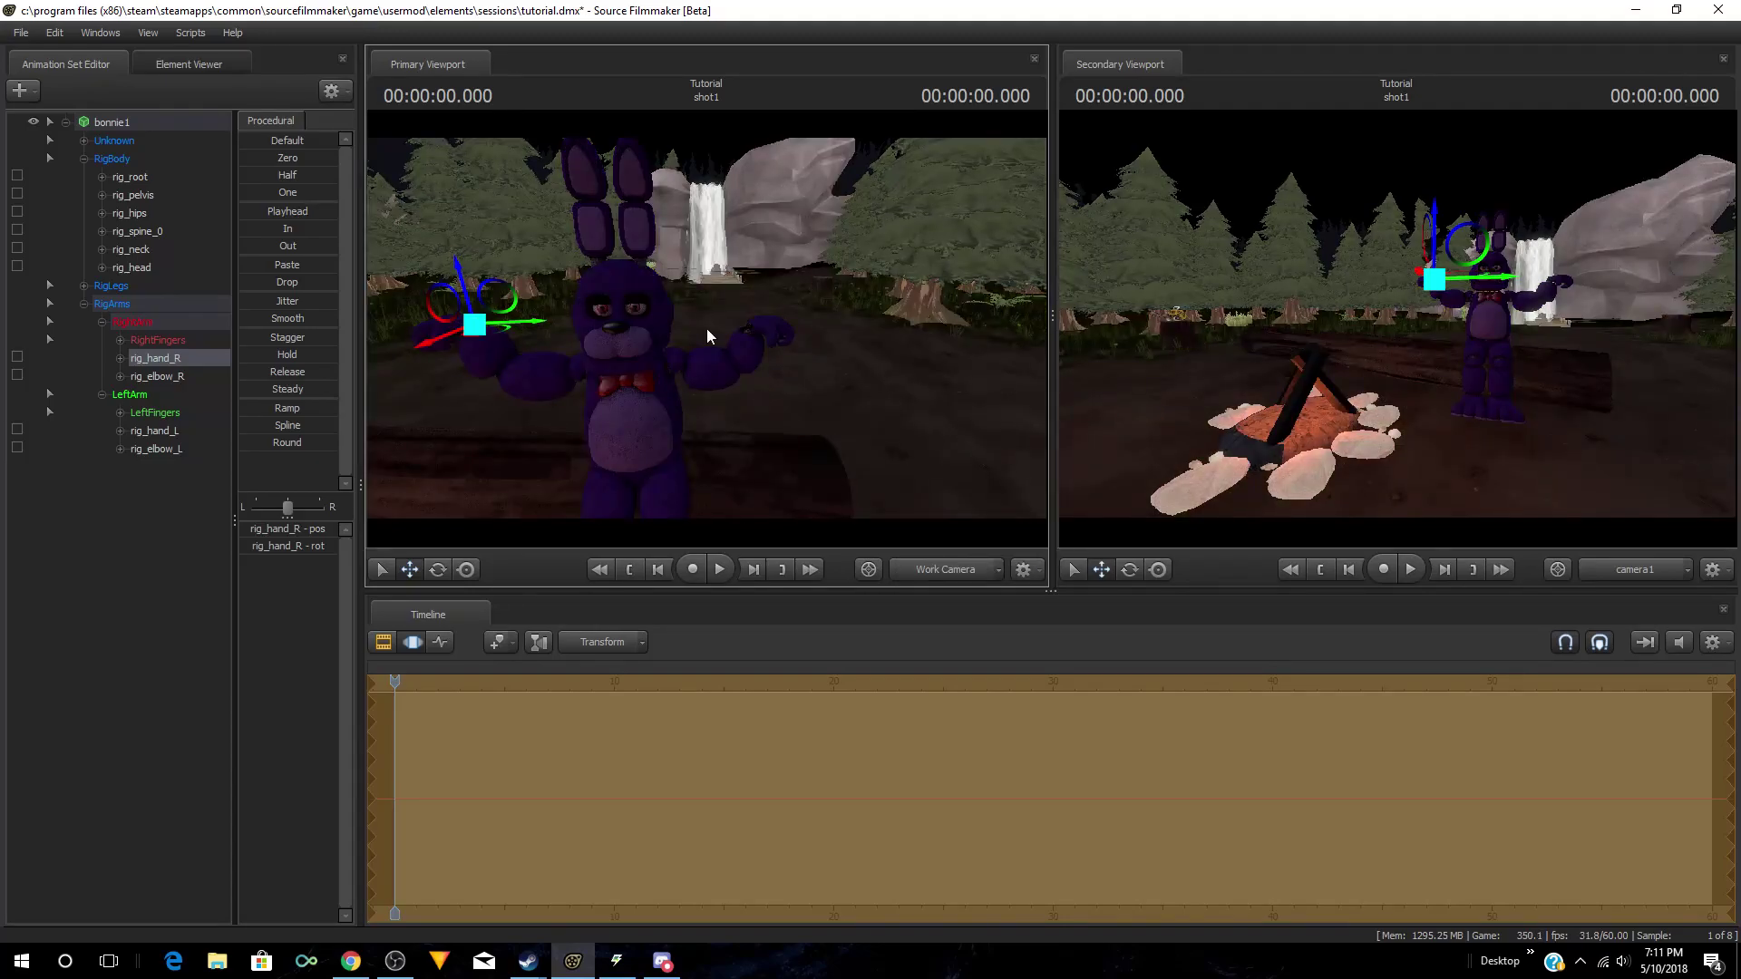
drag(708, 336, 508, 308)
key(d)
mouse_move(715, 302)
mouse_down()
mouse_move(916, 286)
mouse_move(771, 300)
mouse_move(830, 295)
mouse_move(733, 340)
mouse_move(706, 329)
mouse_move(709, 435)
mouse_move(829, 408)
mouse_move(716, 345)
mouse_move(803, 363)
mouse_move(698, 422)
mouse_move(681, 399)
mouse_move(705, 329)
mouse_up()
key(d)
key(w)
key(a)
key(d)
key(a)
key(d)
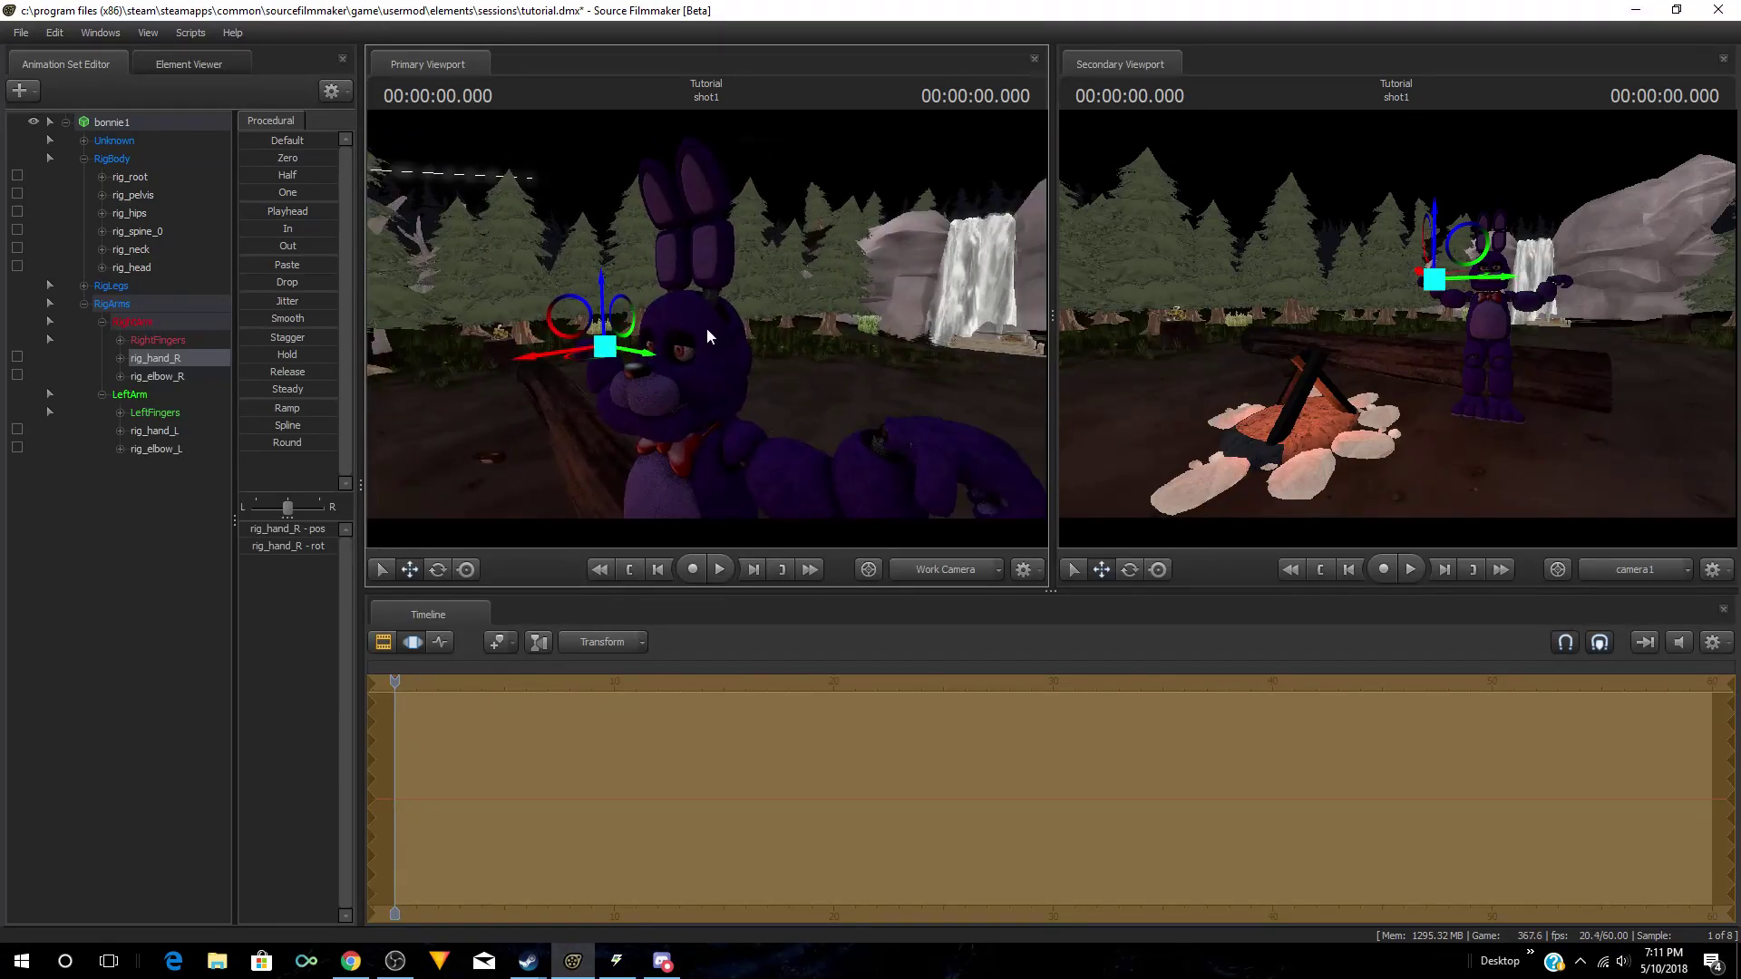
Step: Add override materials to the bonnie1 animation set and show its game model in the Element Viewer
click(132, 123)
right_click(133, 122)
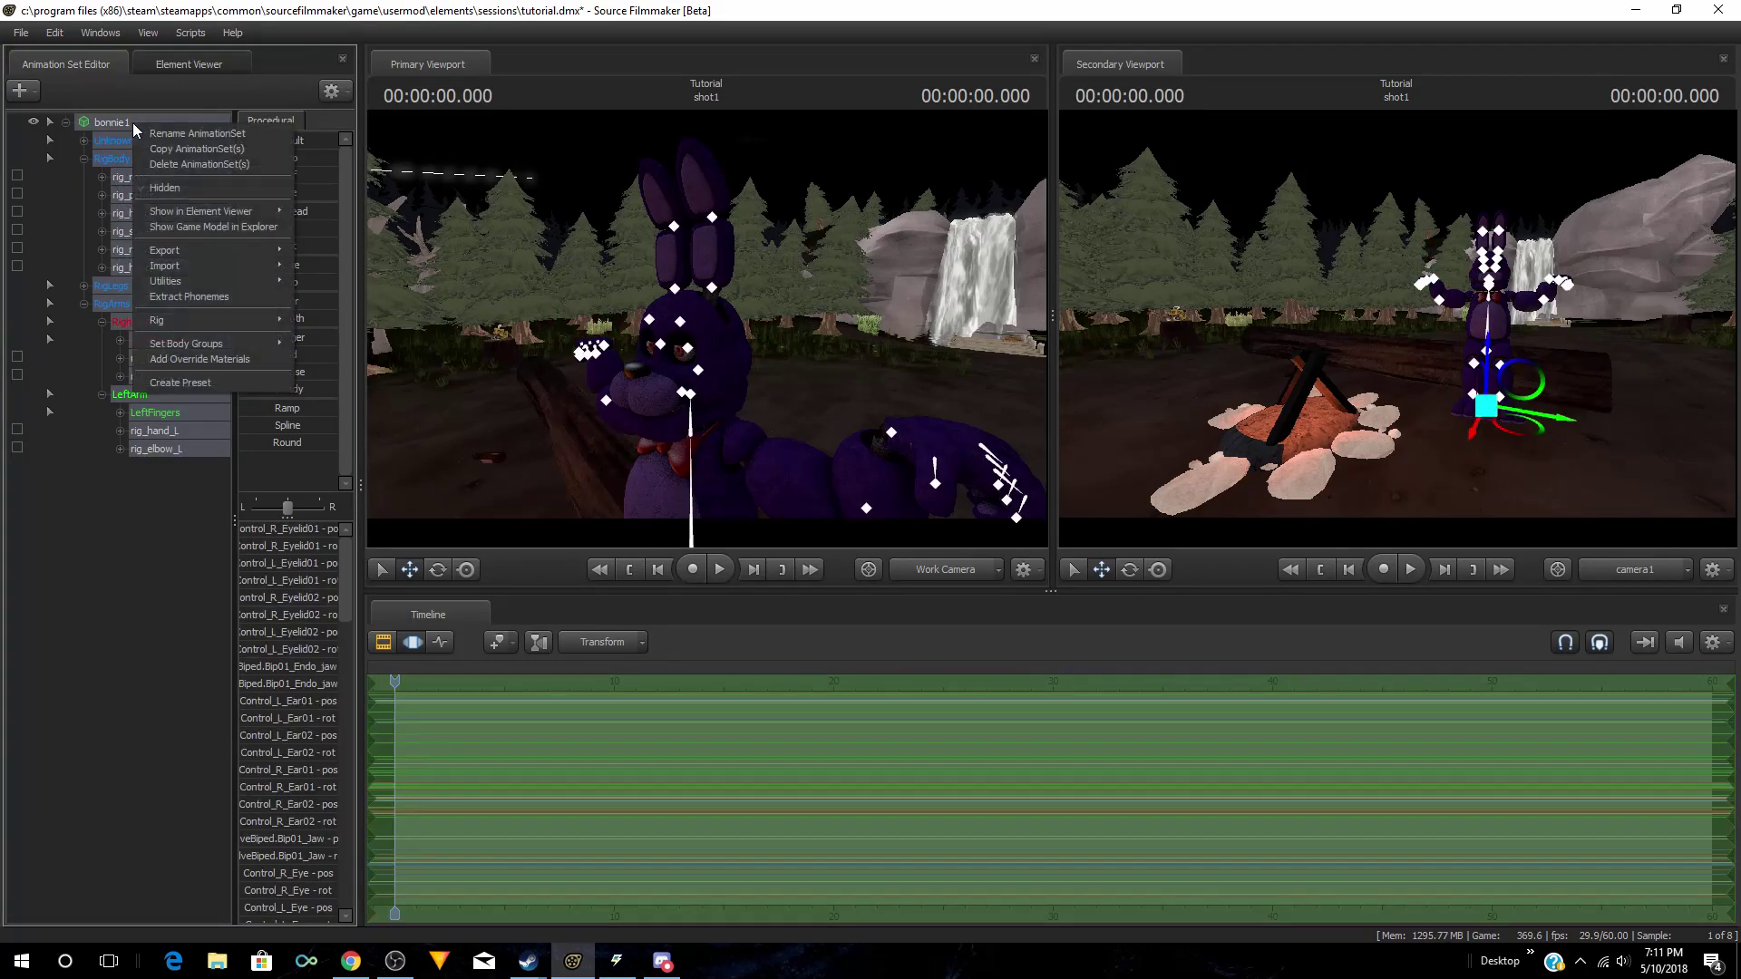
click(207, 358)
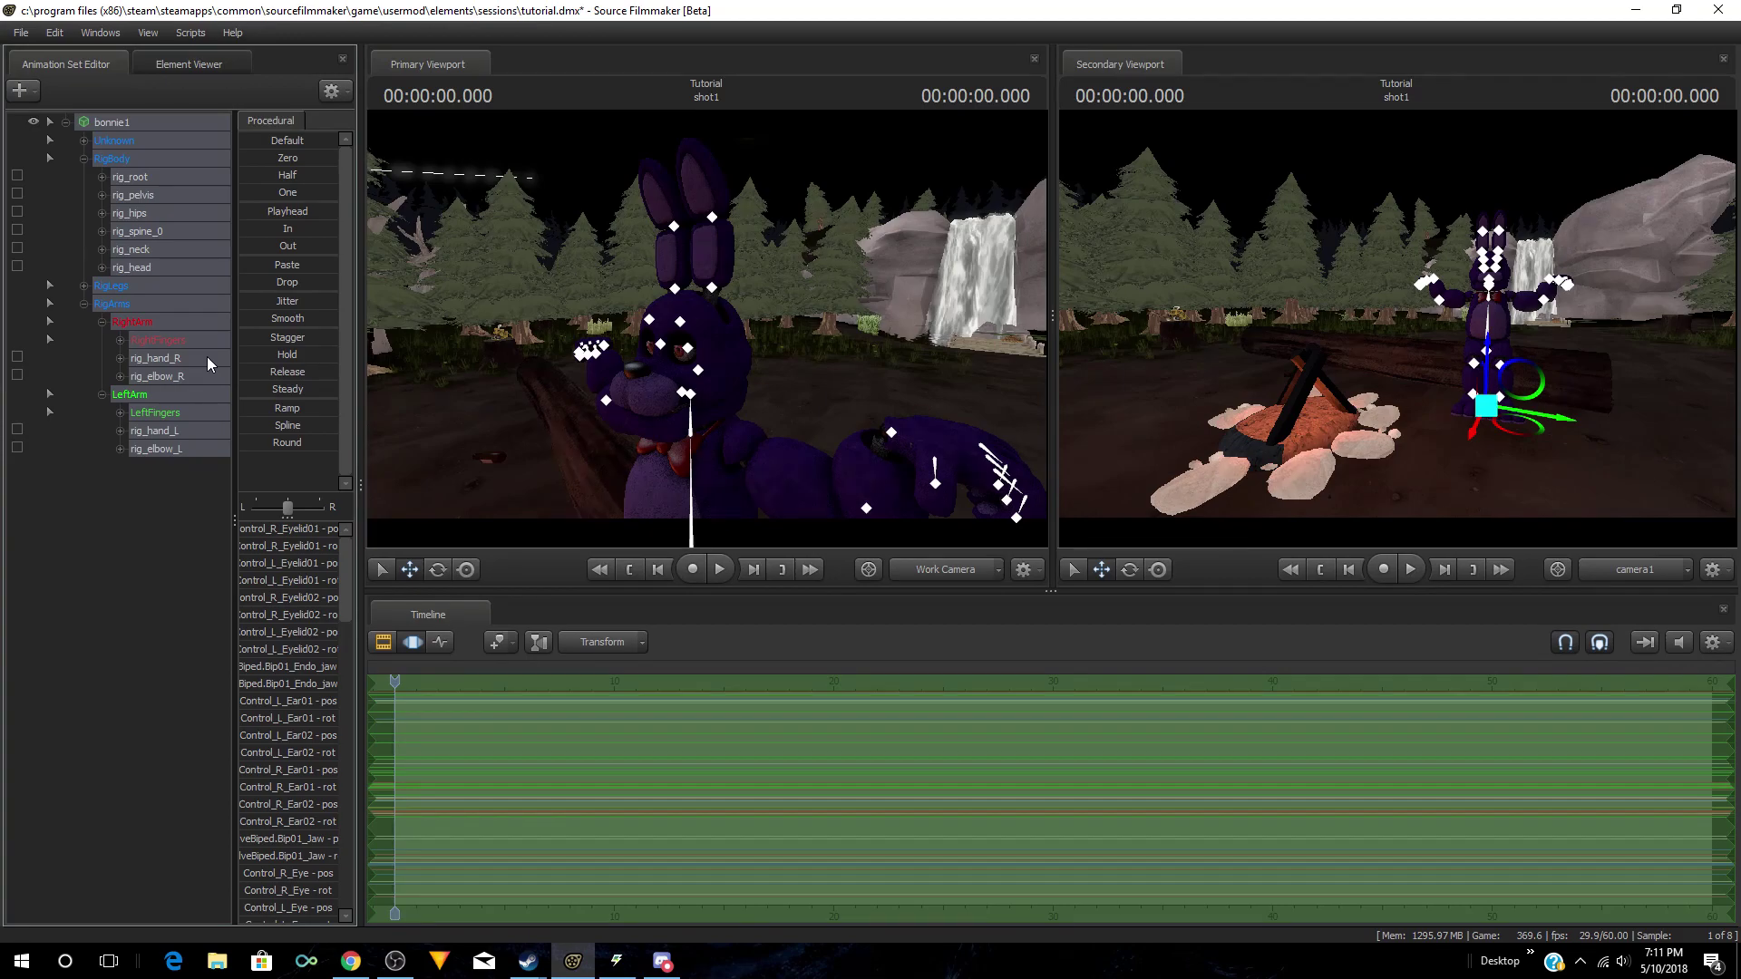
right_click(122, 118)
mouse_move(234, 214)
click(349, 226)
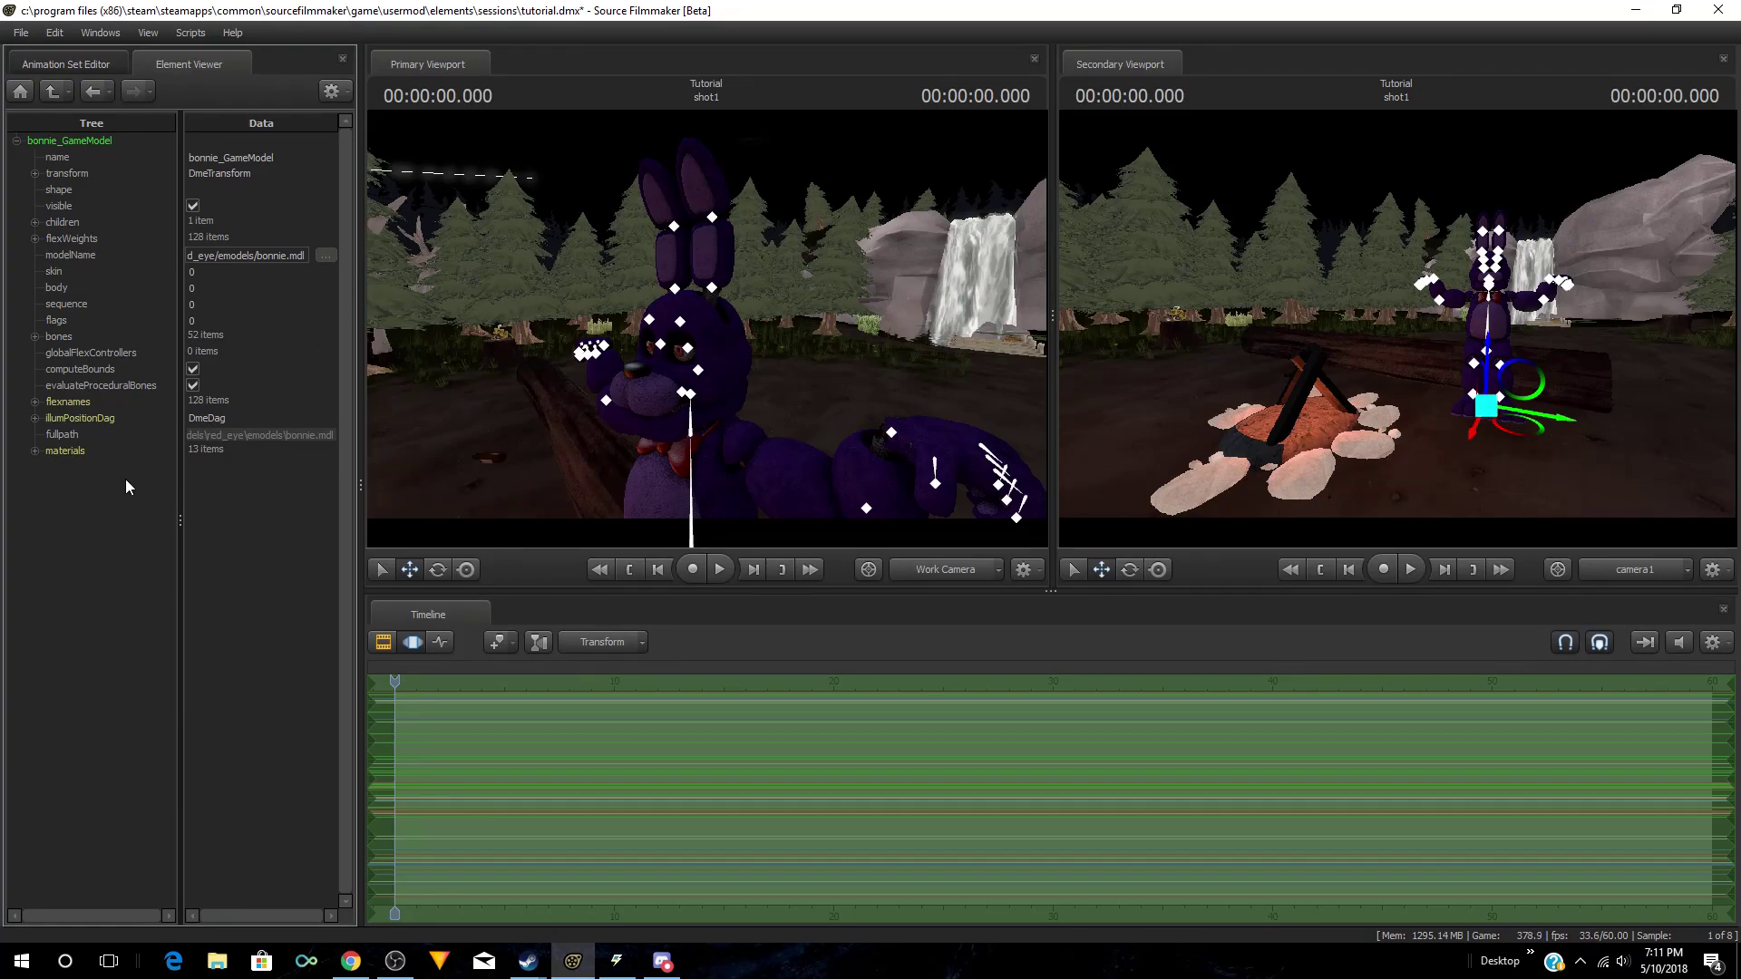
Step: Add a color attribute named $color to the bonnie 1 material of the game model
click(35, 451)
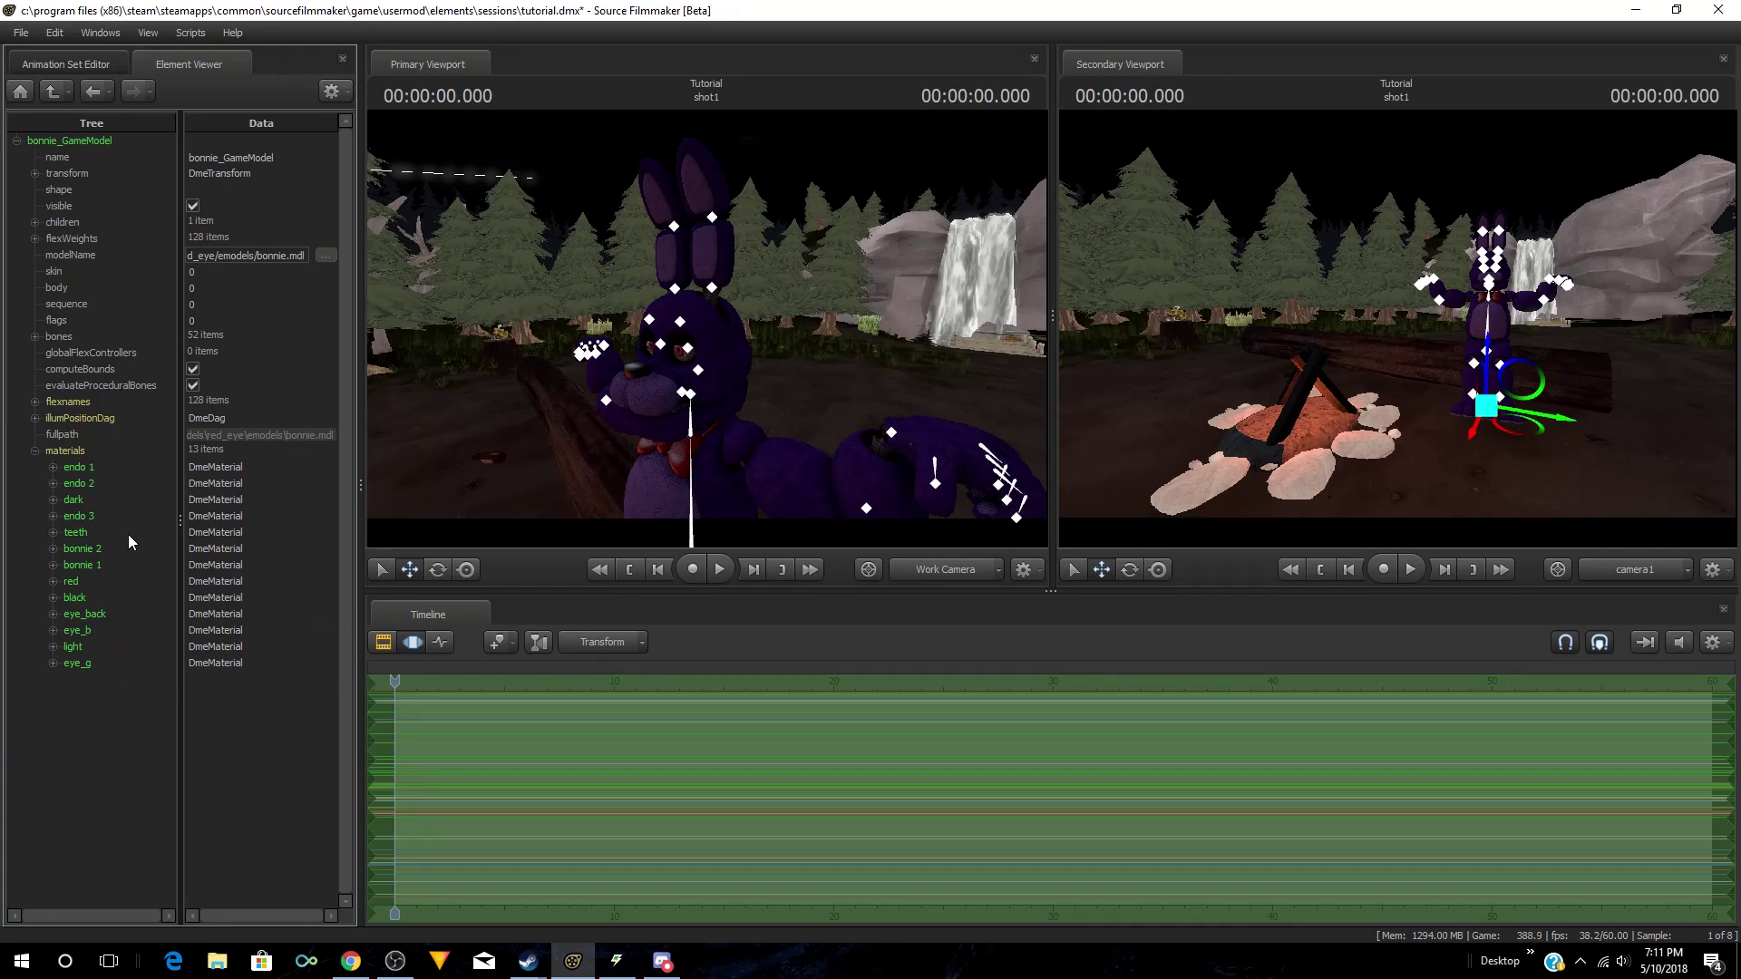
click(54, 565)
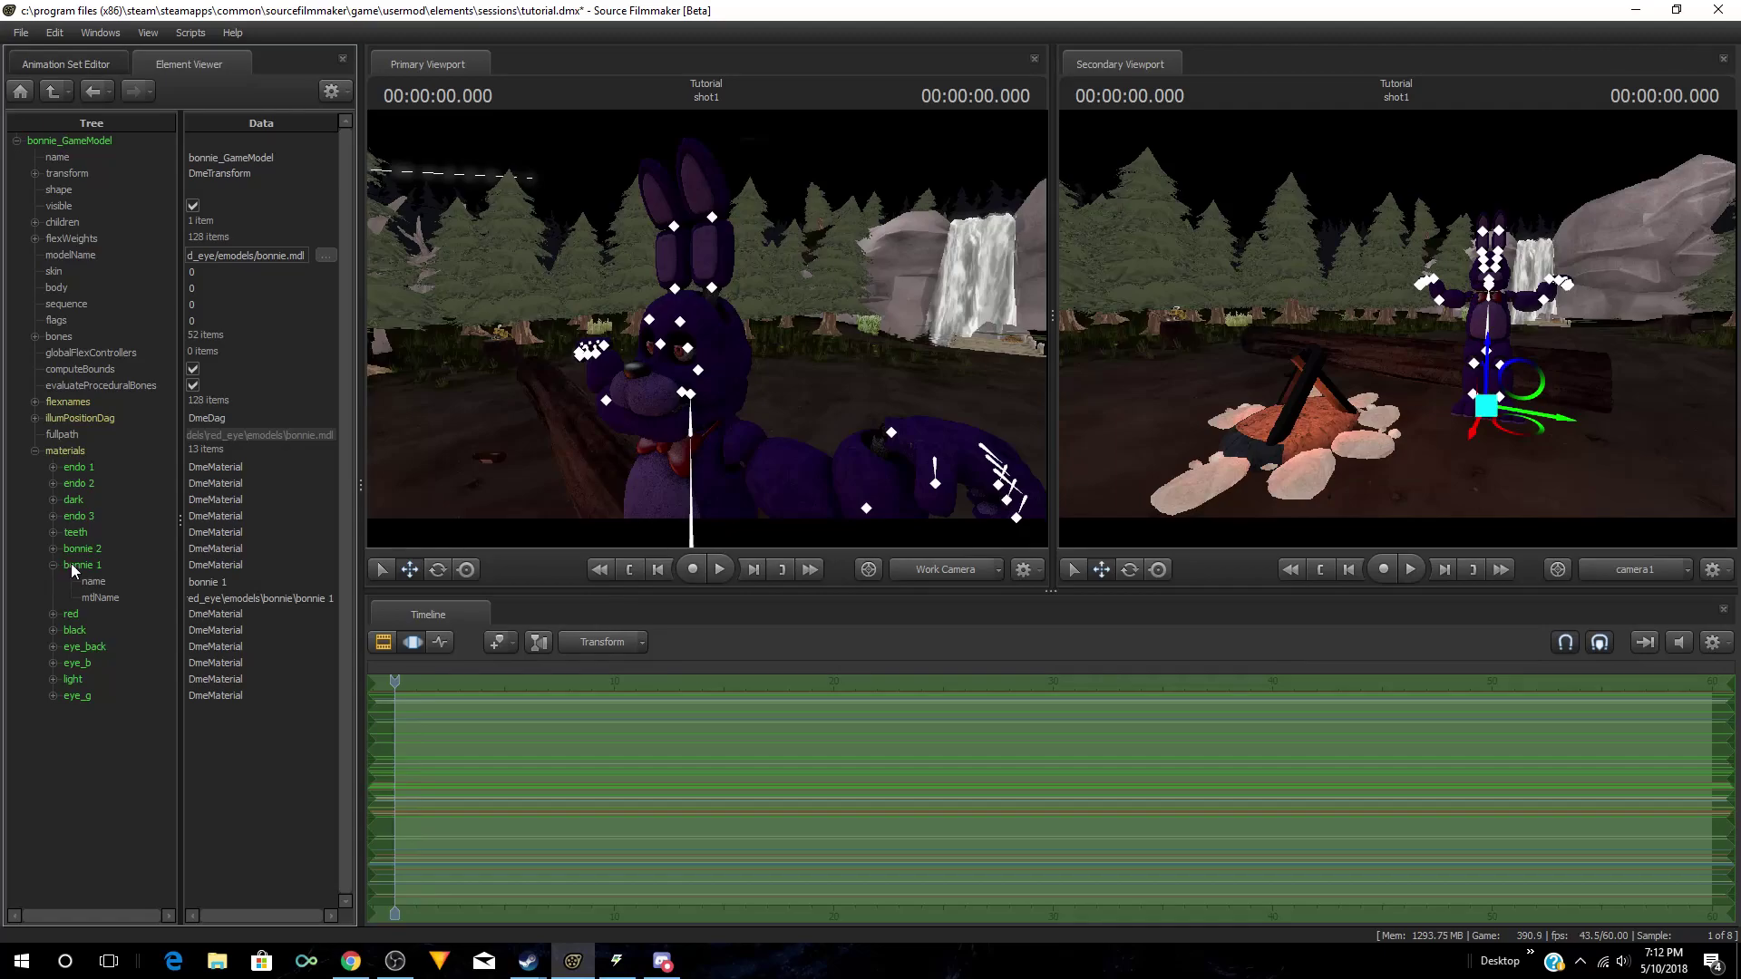
right_click(76, 565)
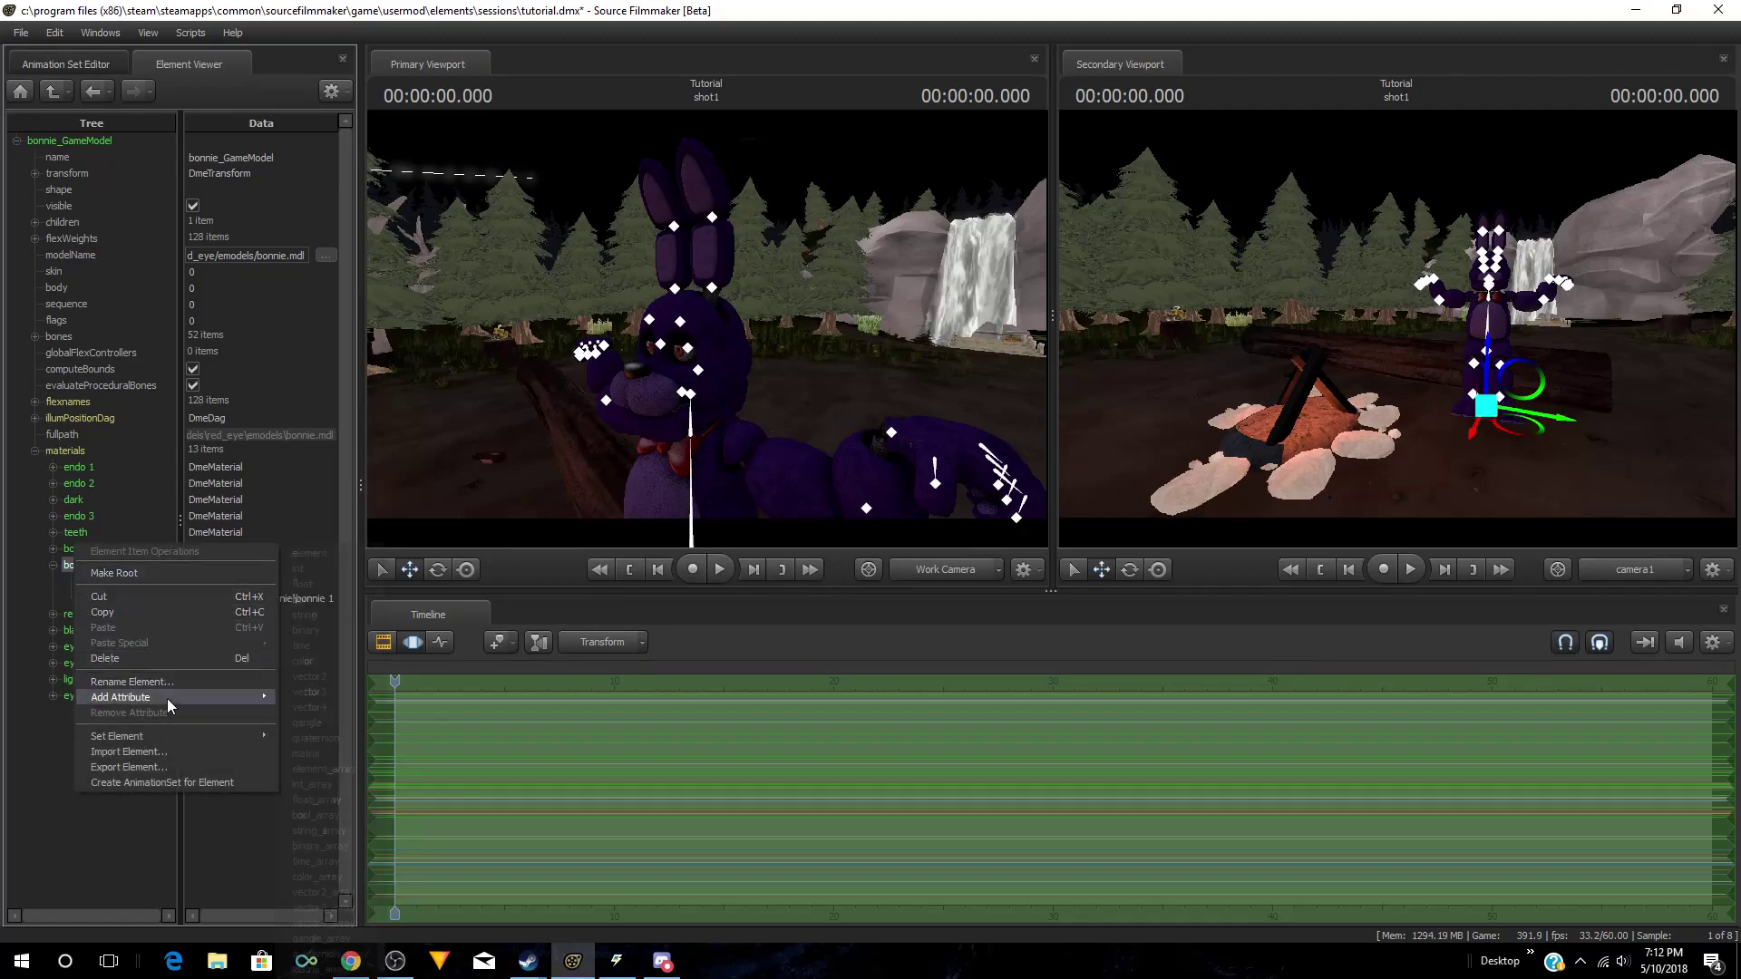
mouse_move(166, 699)
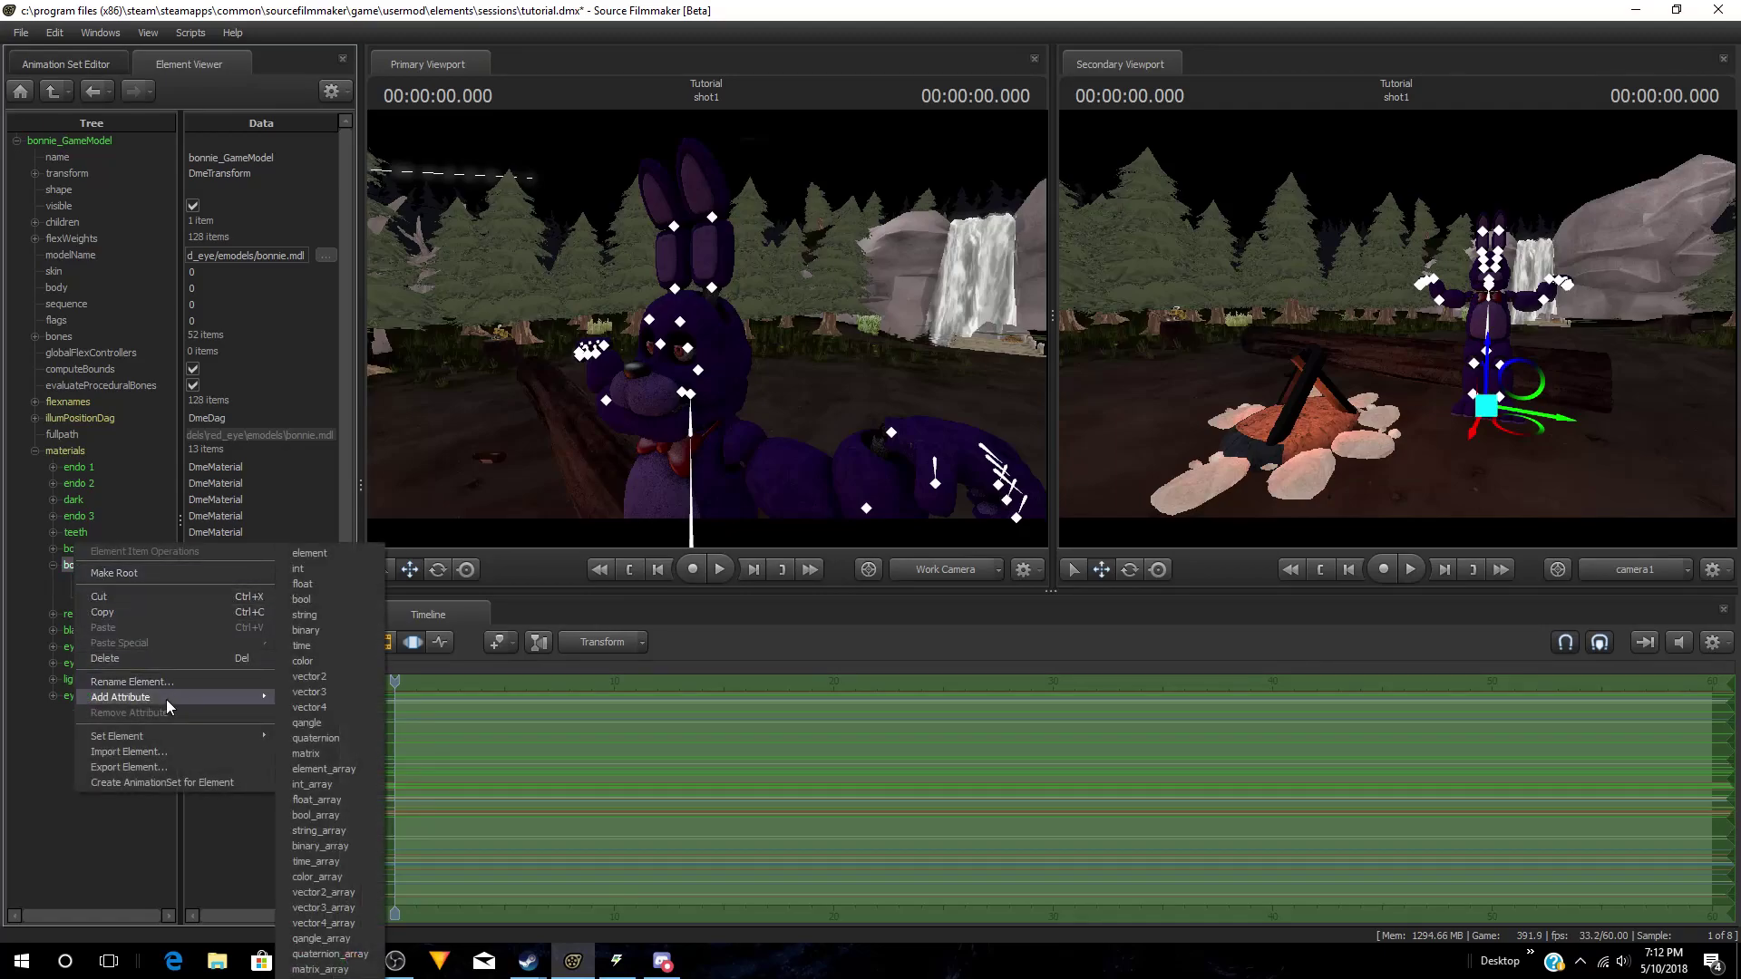
click(334, 662)
key(BackSpace)
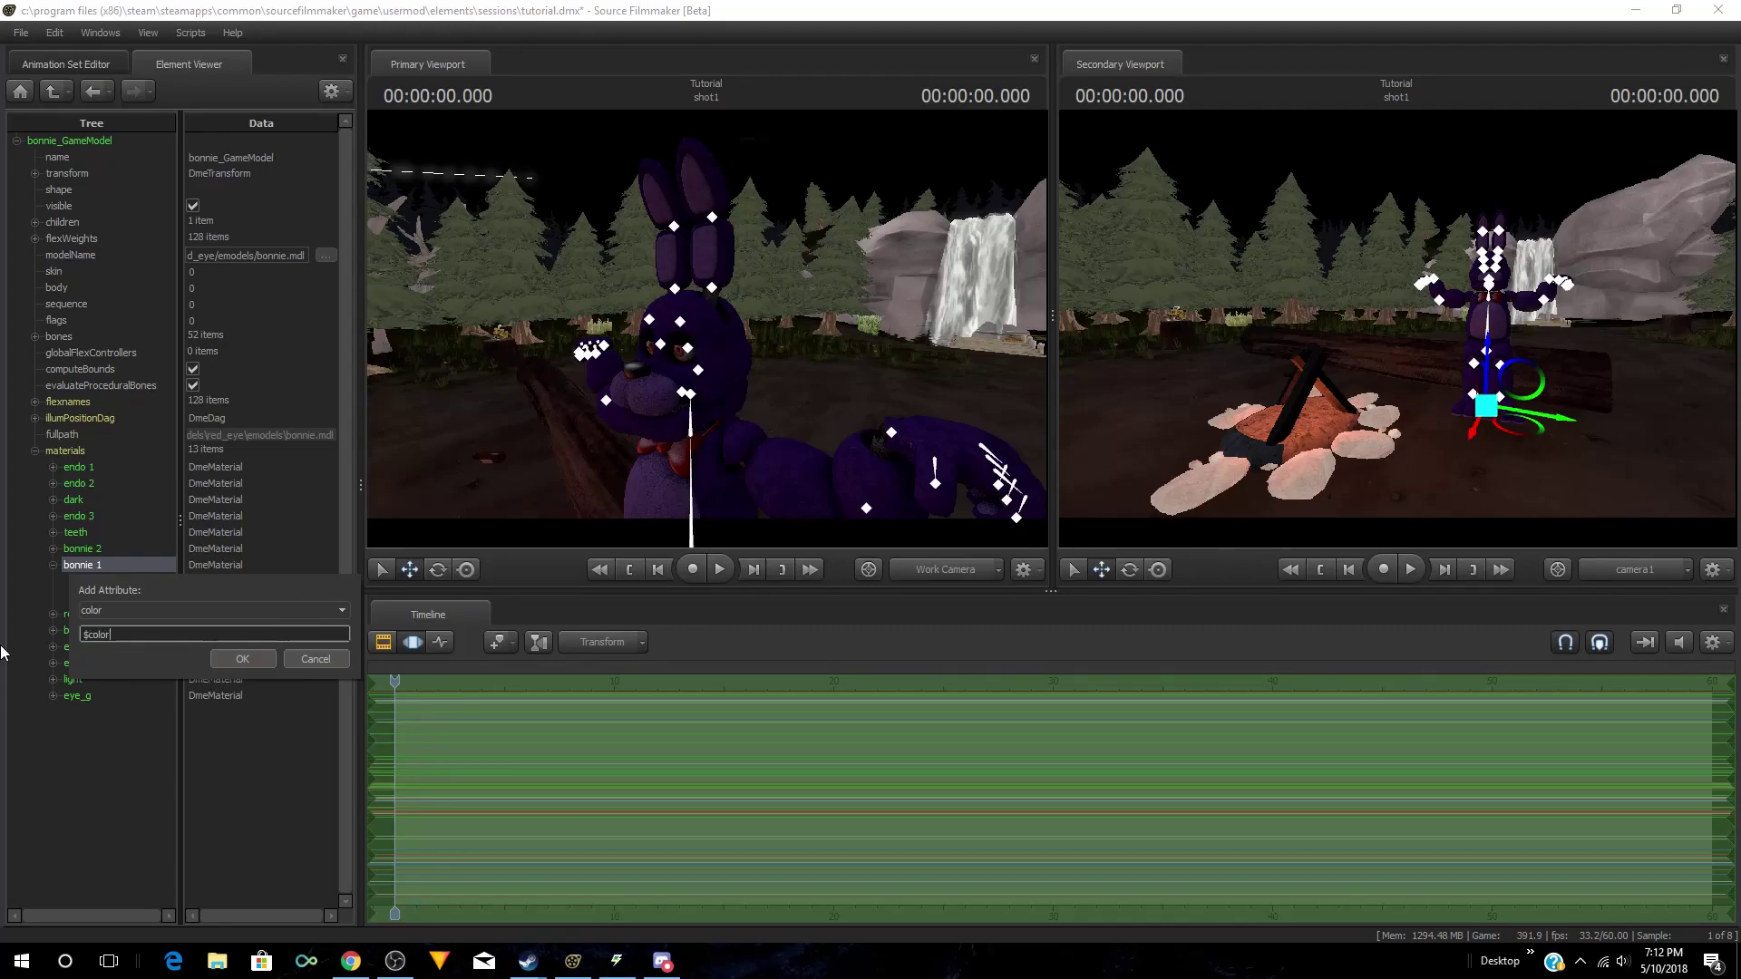
click(243, 656)
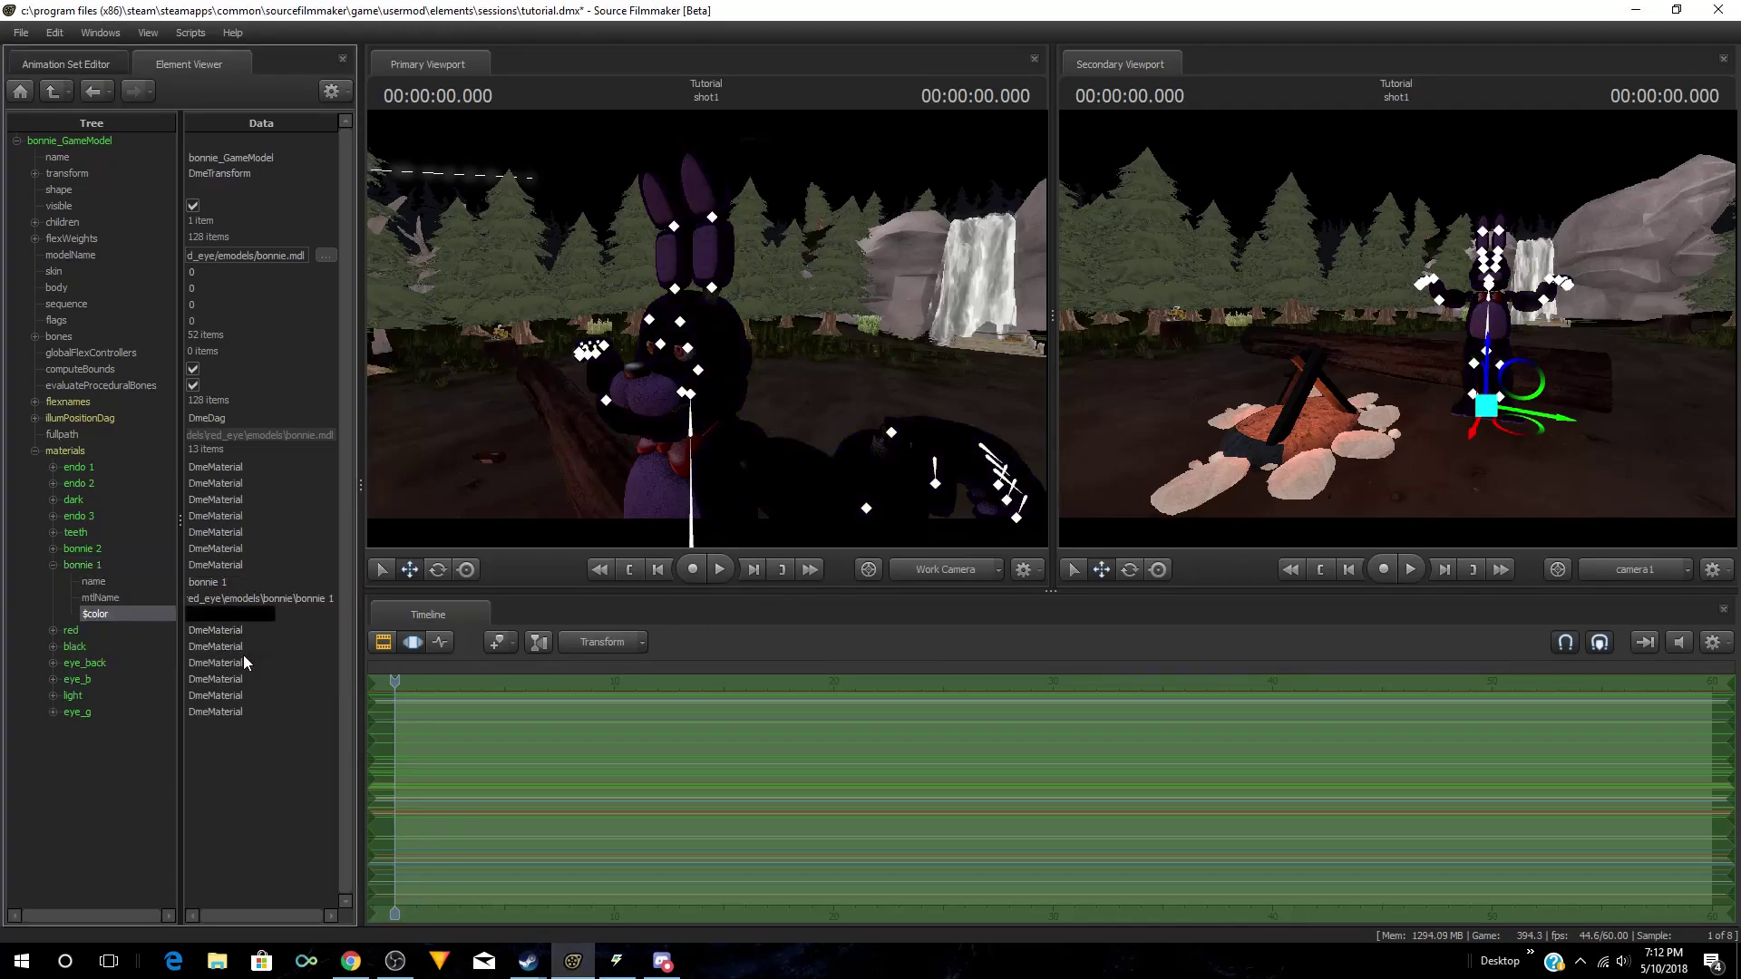
Step: Set the bonnie 1 material's $color to cyan (R 0, G 255, B 255) and check the tint on the model
mouse_move(801, 388)
mouse_down()
mouse_move(775, 426)
mouse_move(798, 437)
mouse_move(809, 413)
mouse_up()
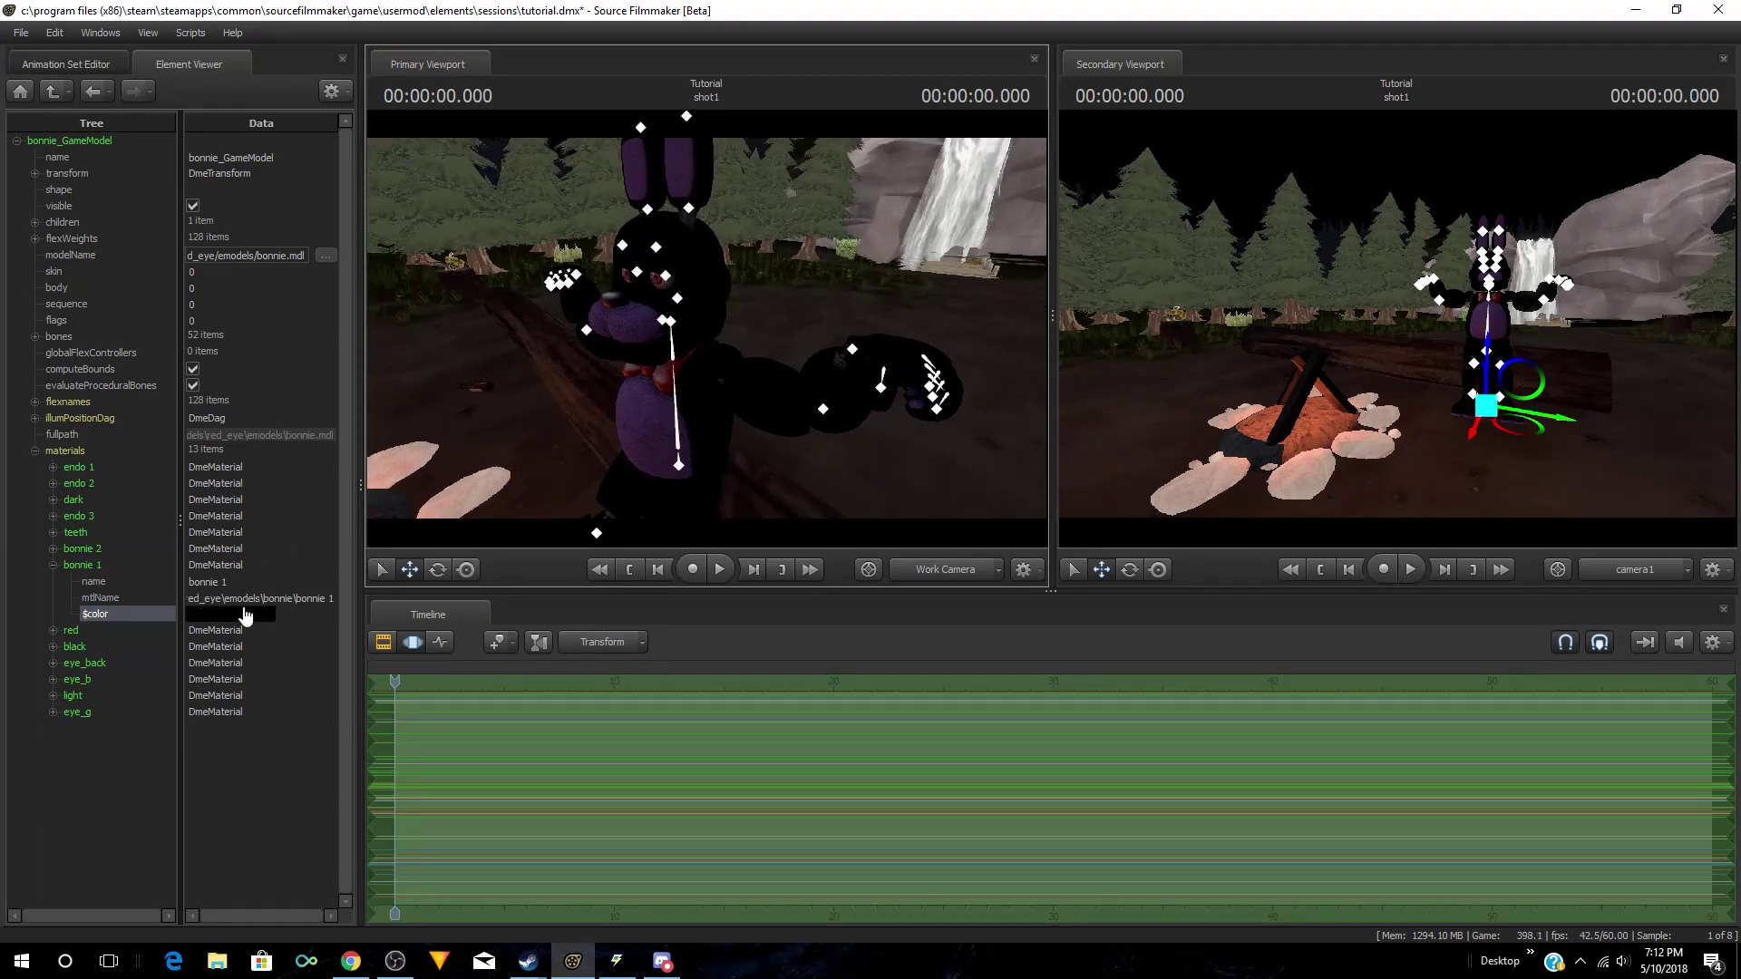
click(245, 616)
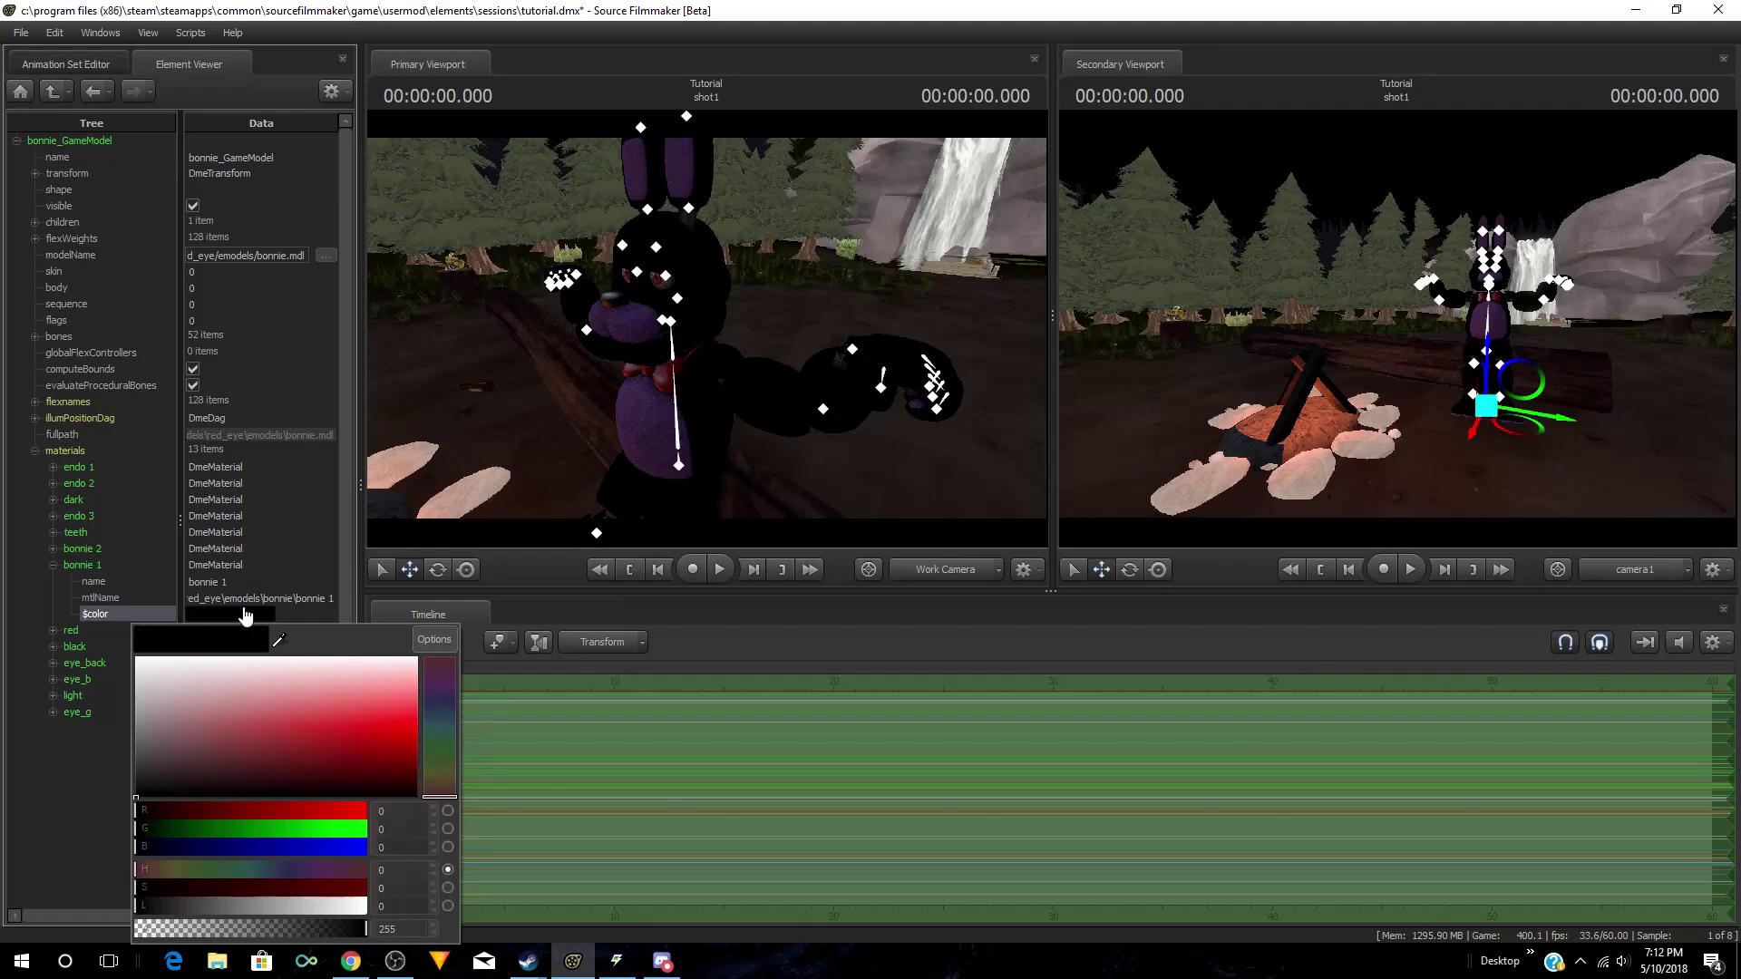
drag(142, 850, 363, 911)
mouse_move(257, 904)
mouse_down()
mouse_move(304, 906)
mouse_move(279, 907)
mouse_up()
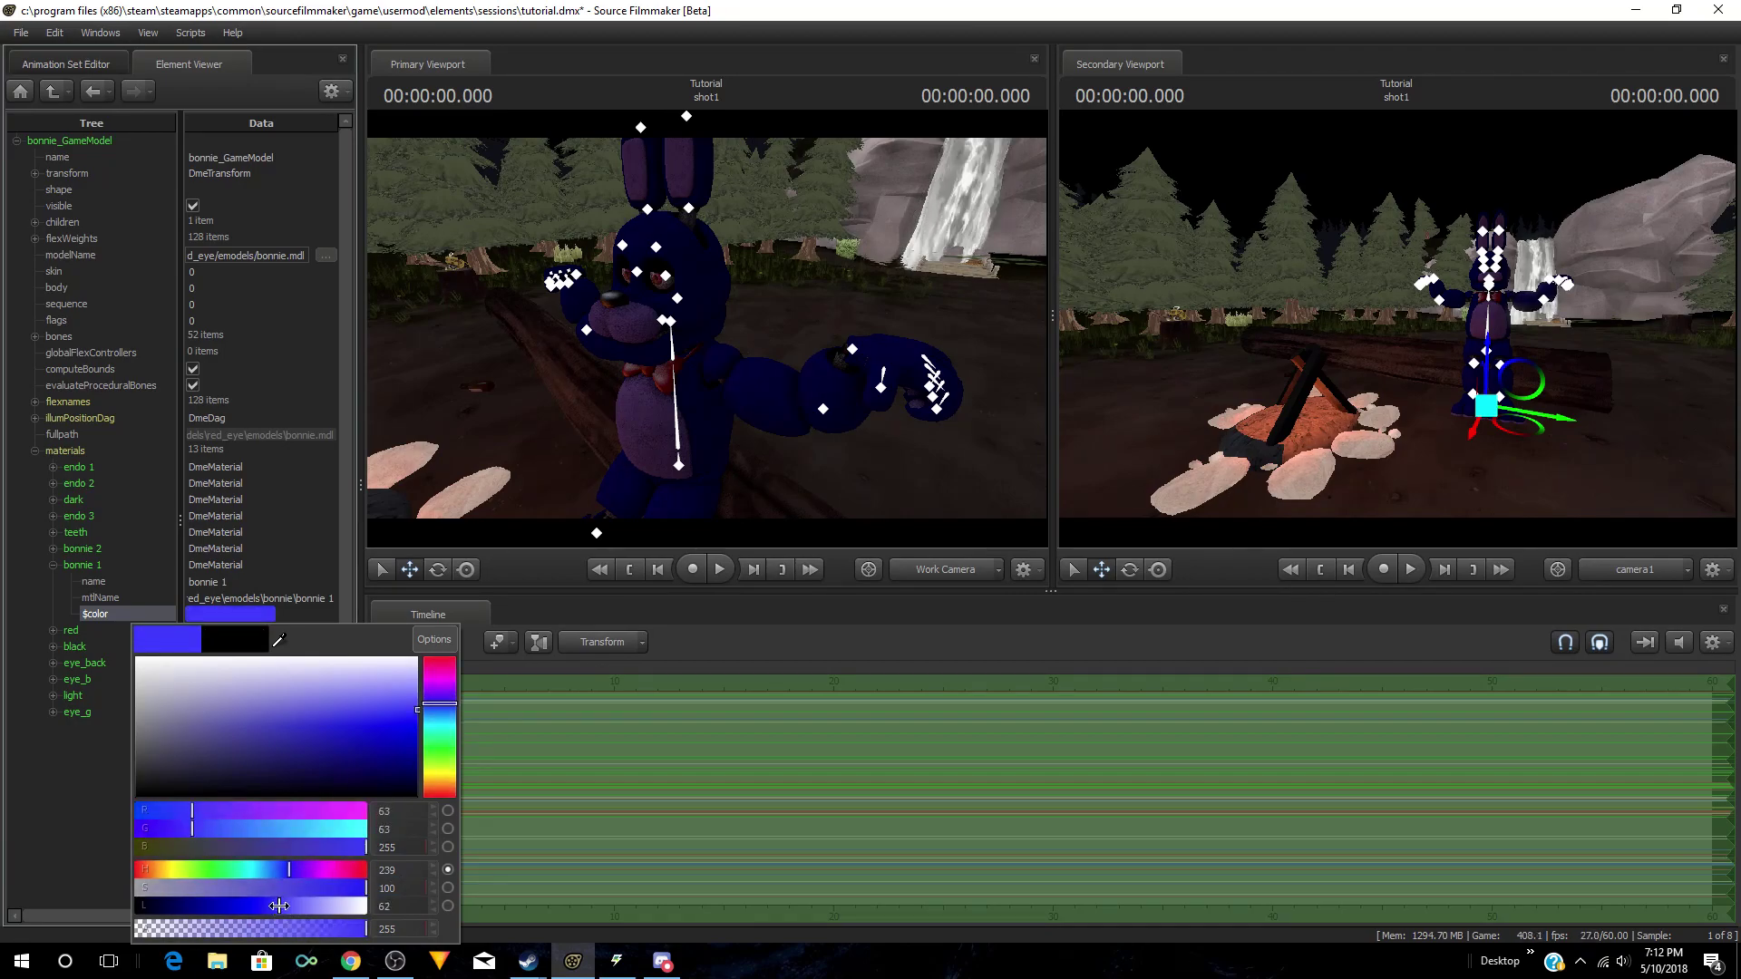
drag(189, 833, 124, 804)
drag(649, 319, 705, 329)
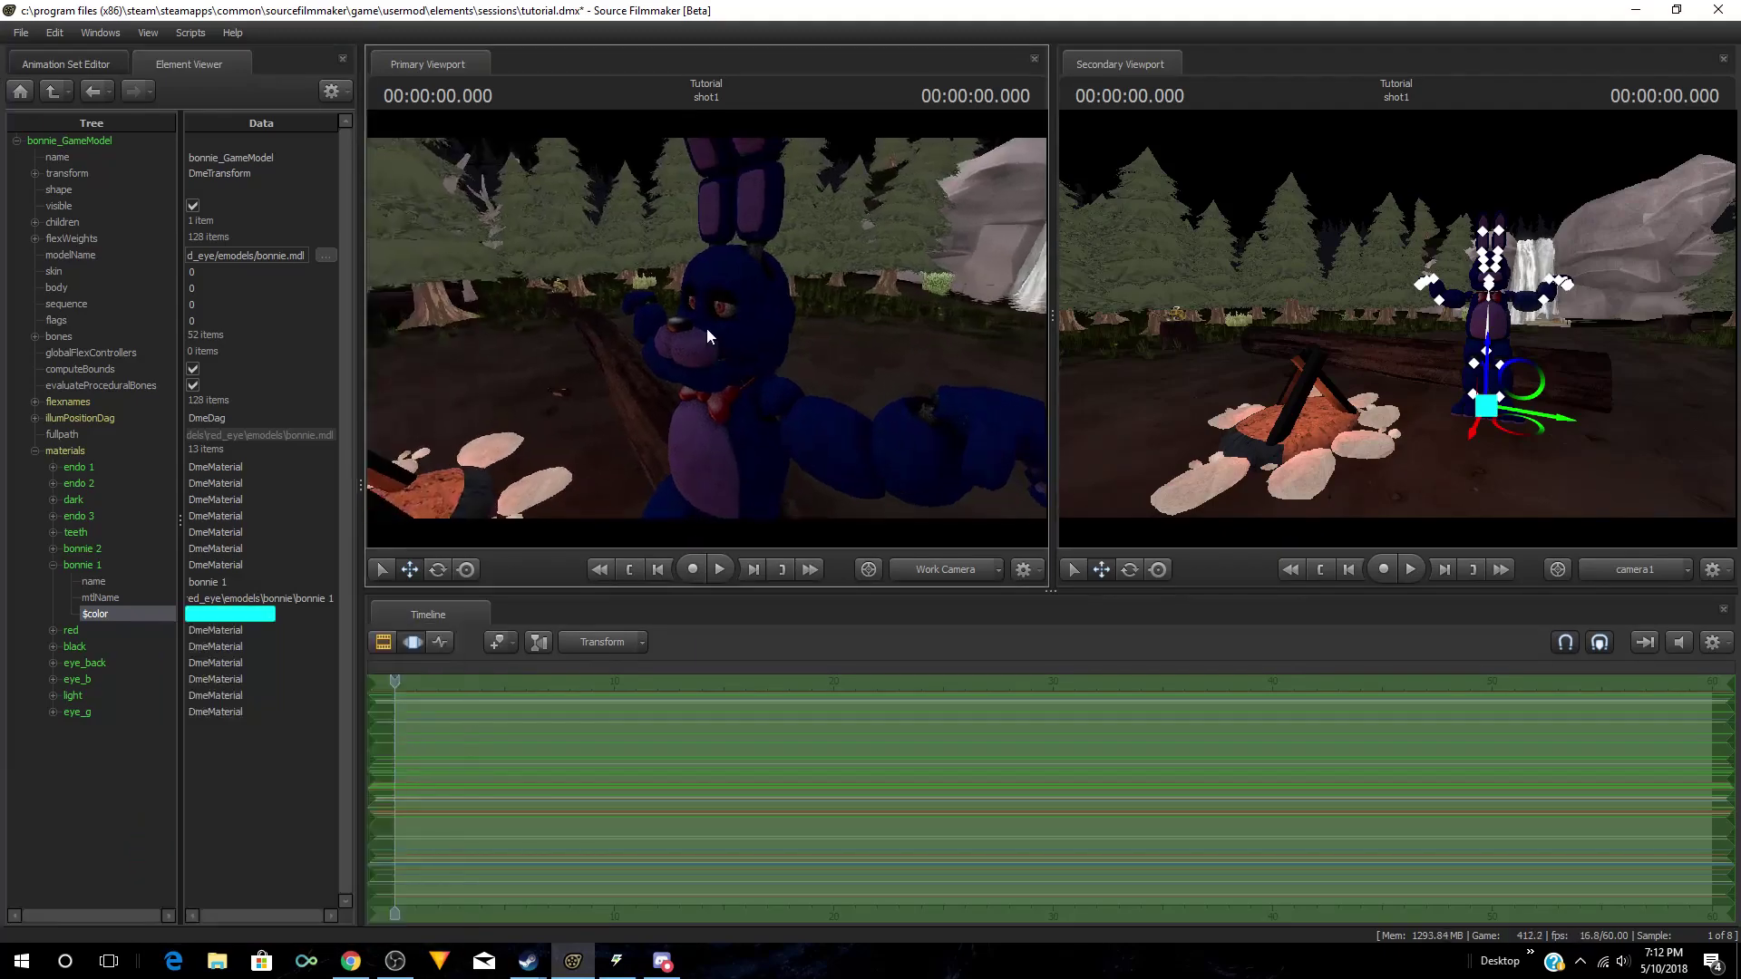
click(227, 616)
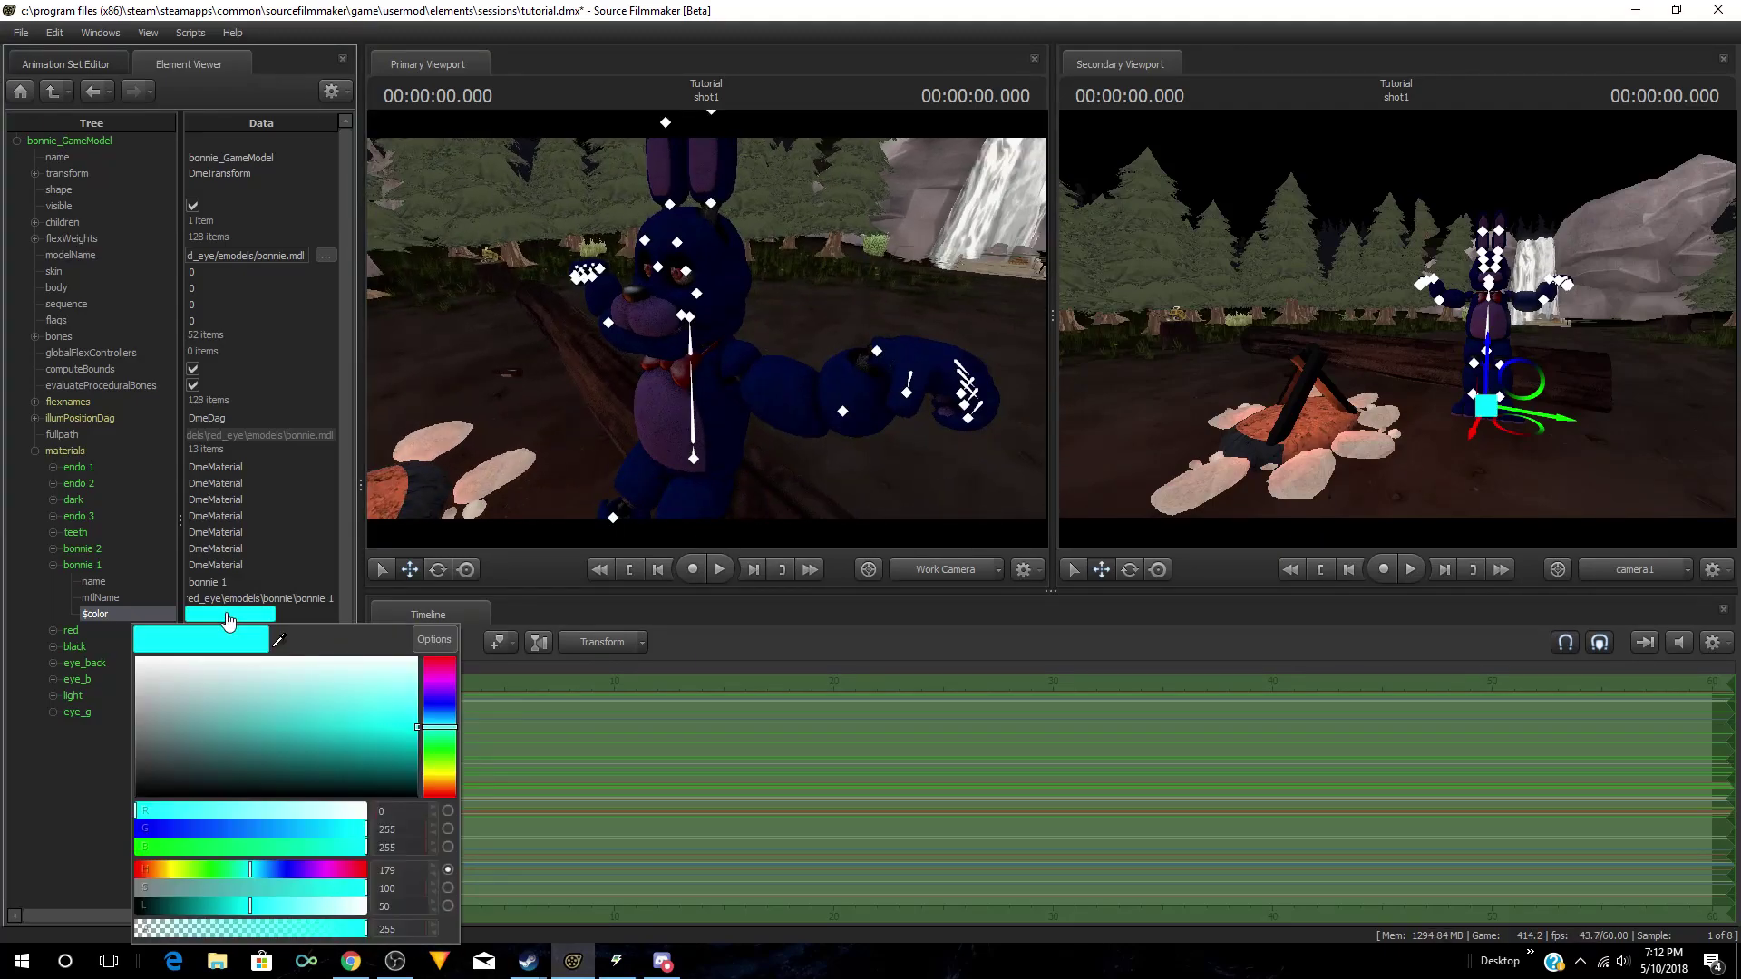
click(69, 749)
drag(820, 328, 689, 329)
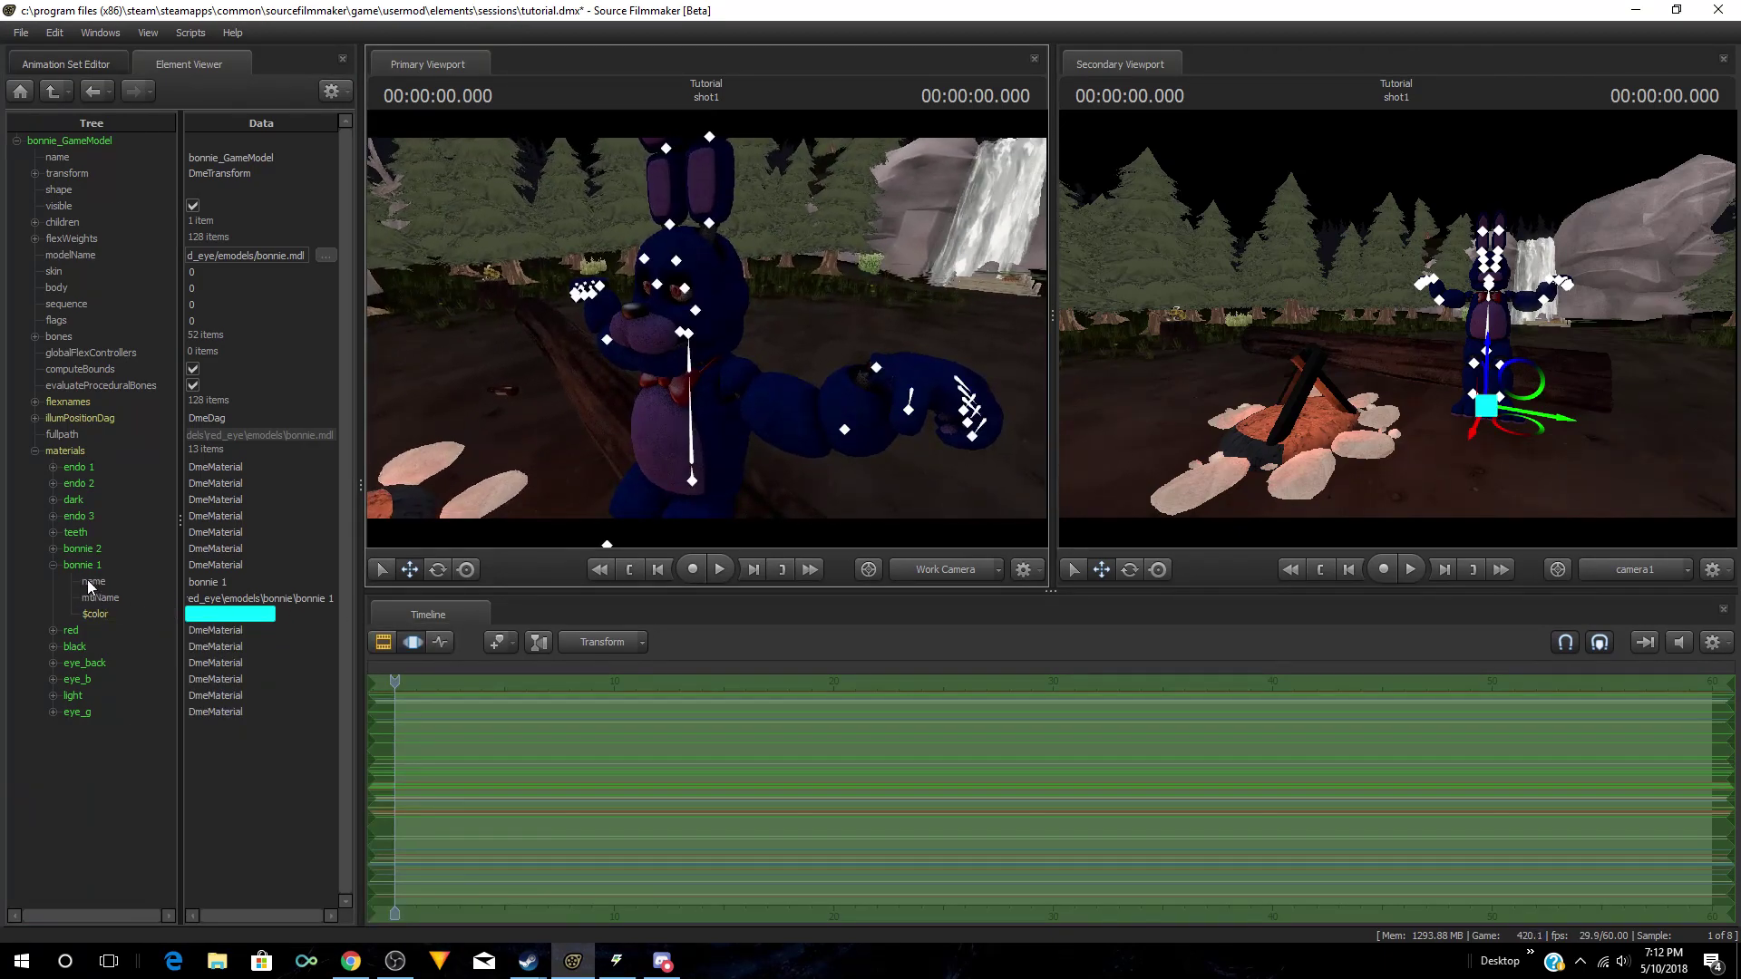
Step: Add a color attribute named $color to the bonnie 2 material
click(53, 548)
click(79, 548)
right_click(79, 549)
mouse_move(133, 682)
click(340, 661)
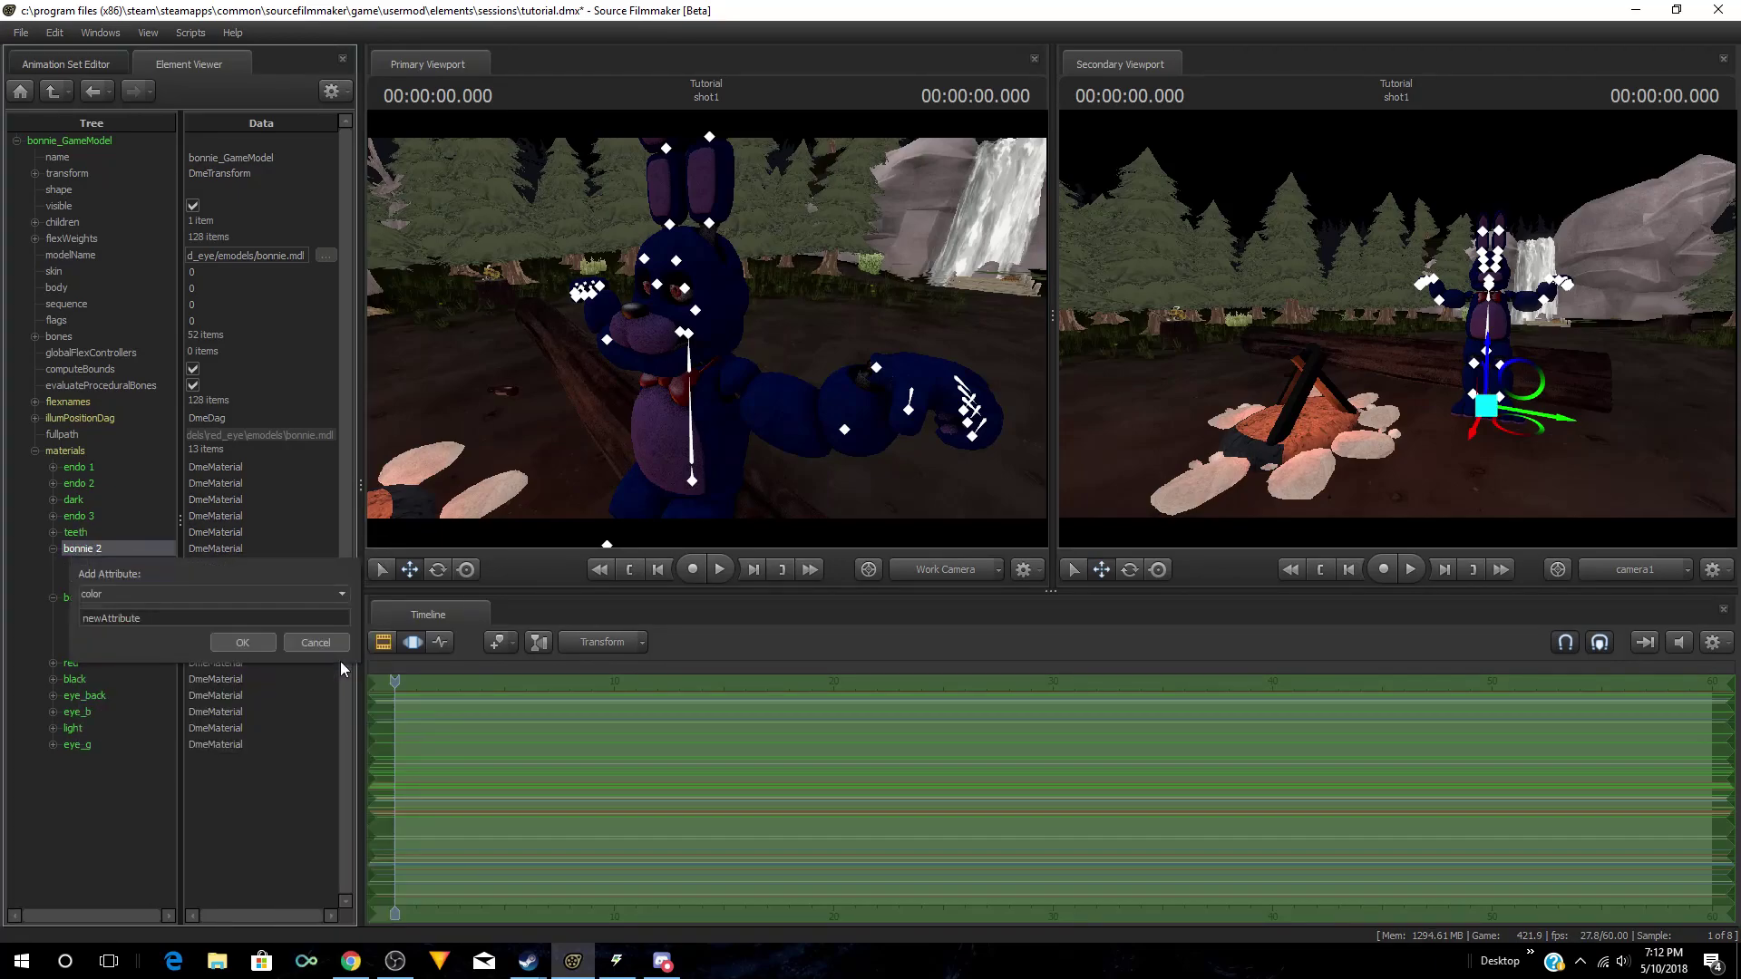
drag(231, 618, 3, 617)
key(BackSpace)
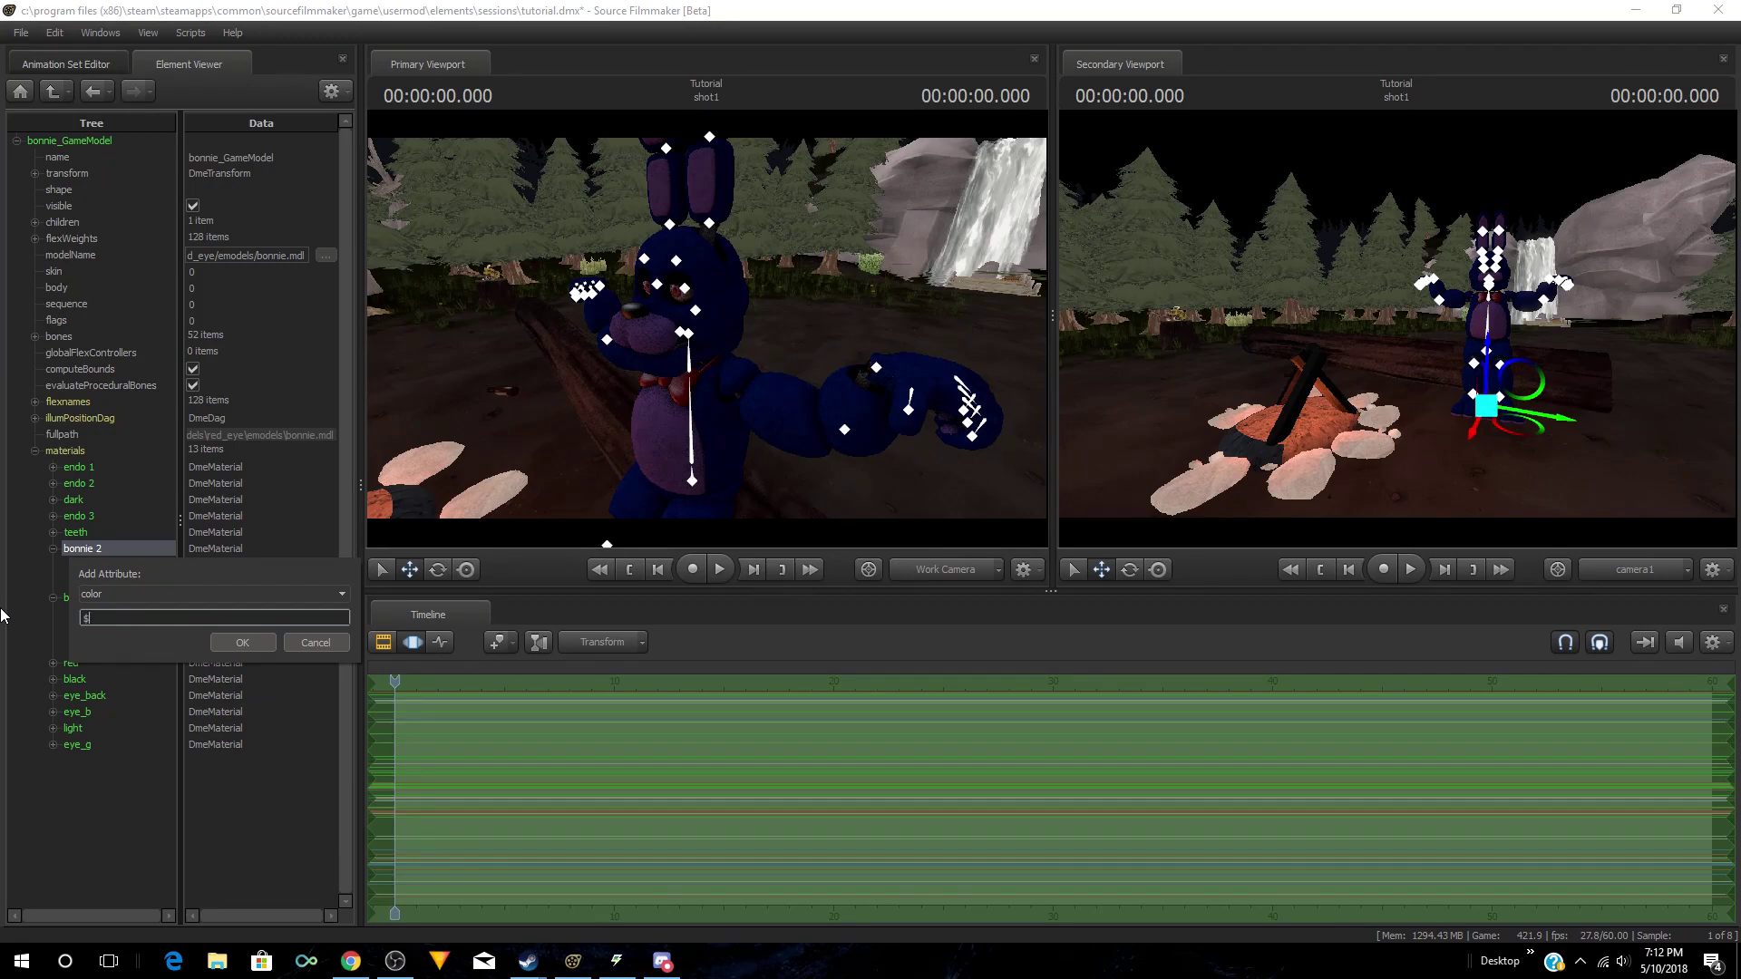
text($color)
click(242, 642)
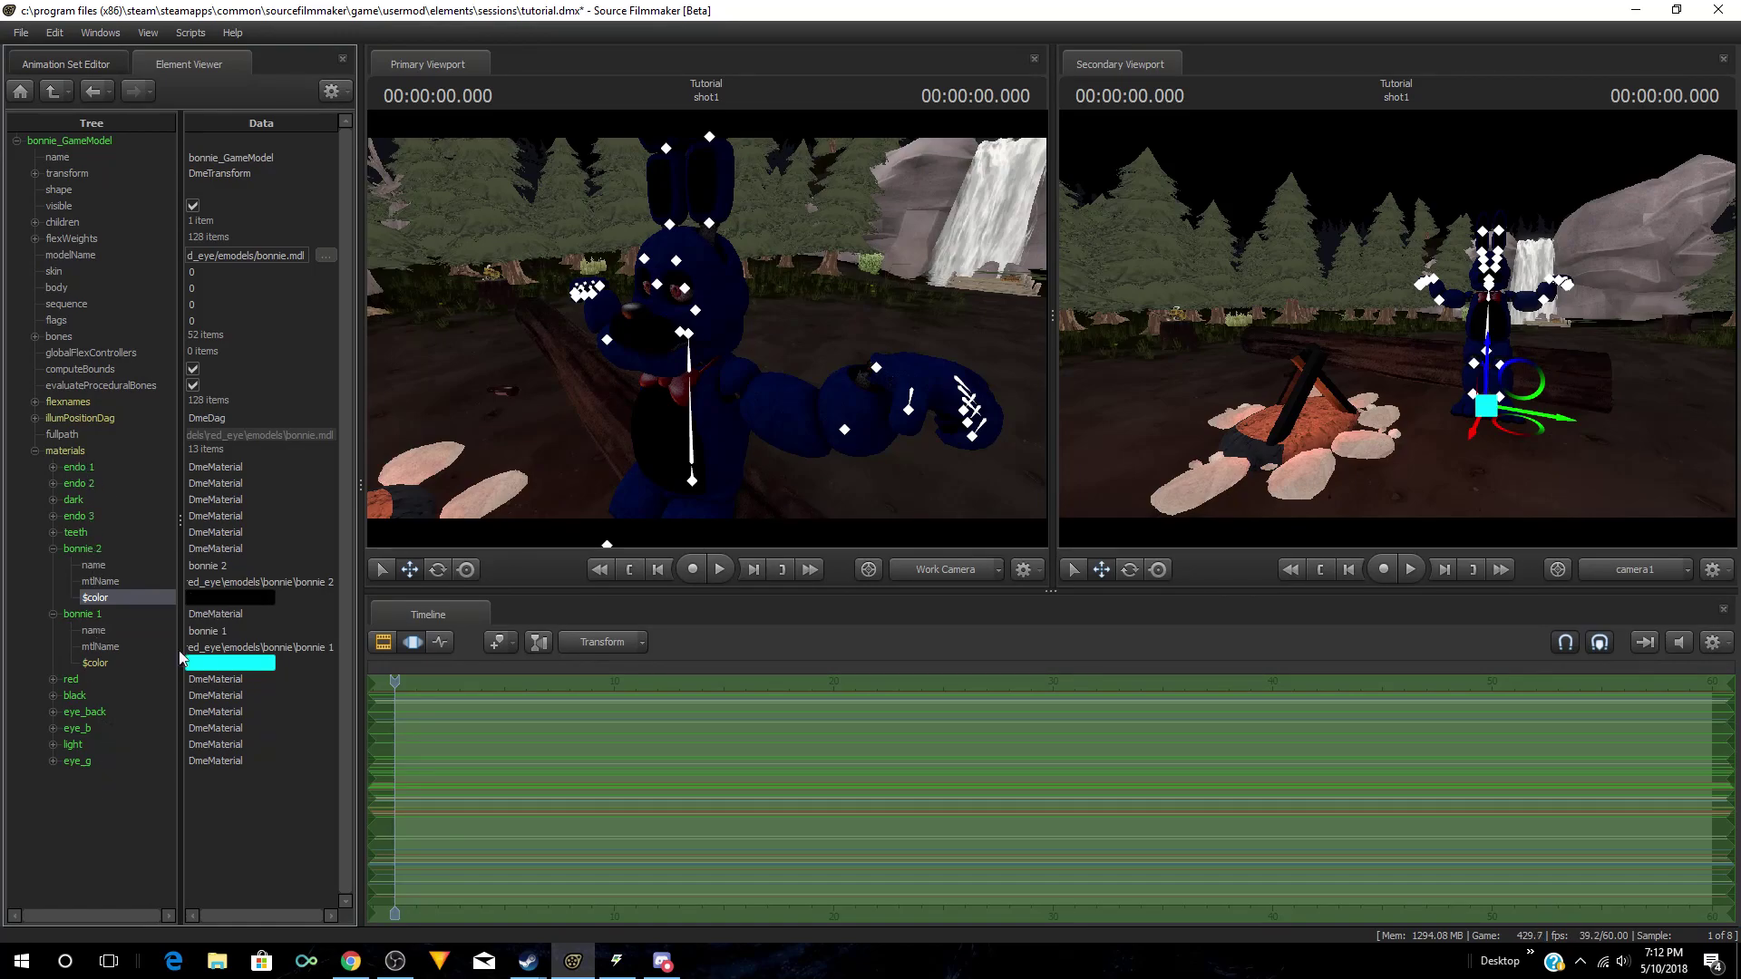
Step: Try a dark red for the bonnie 2 material's $color
click(229, 600)
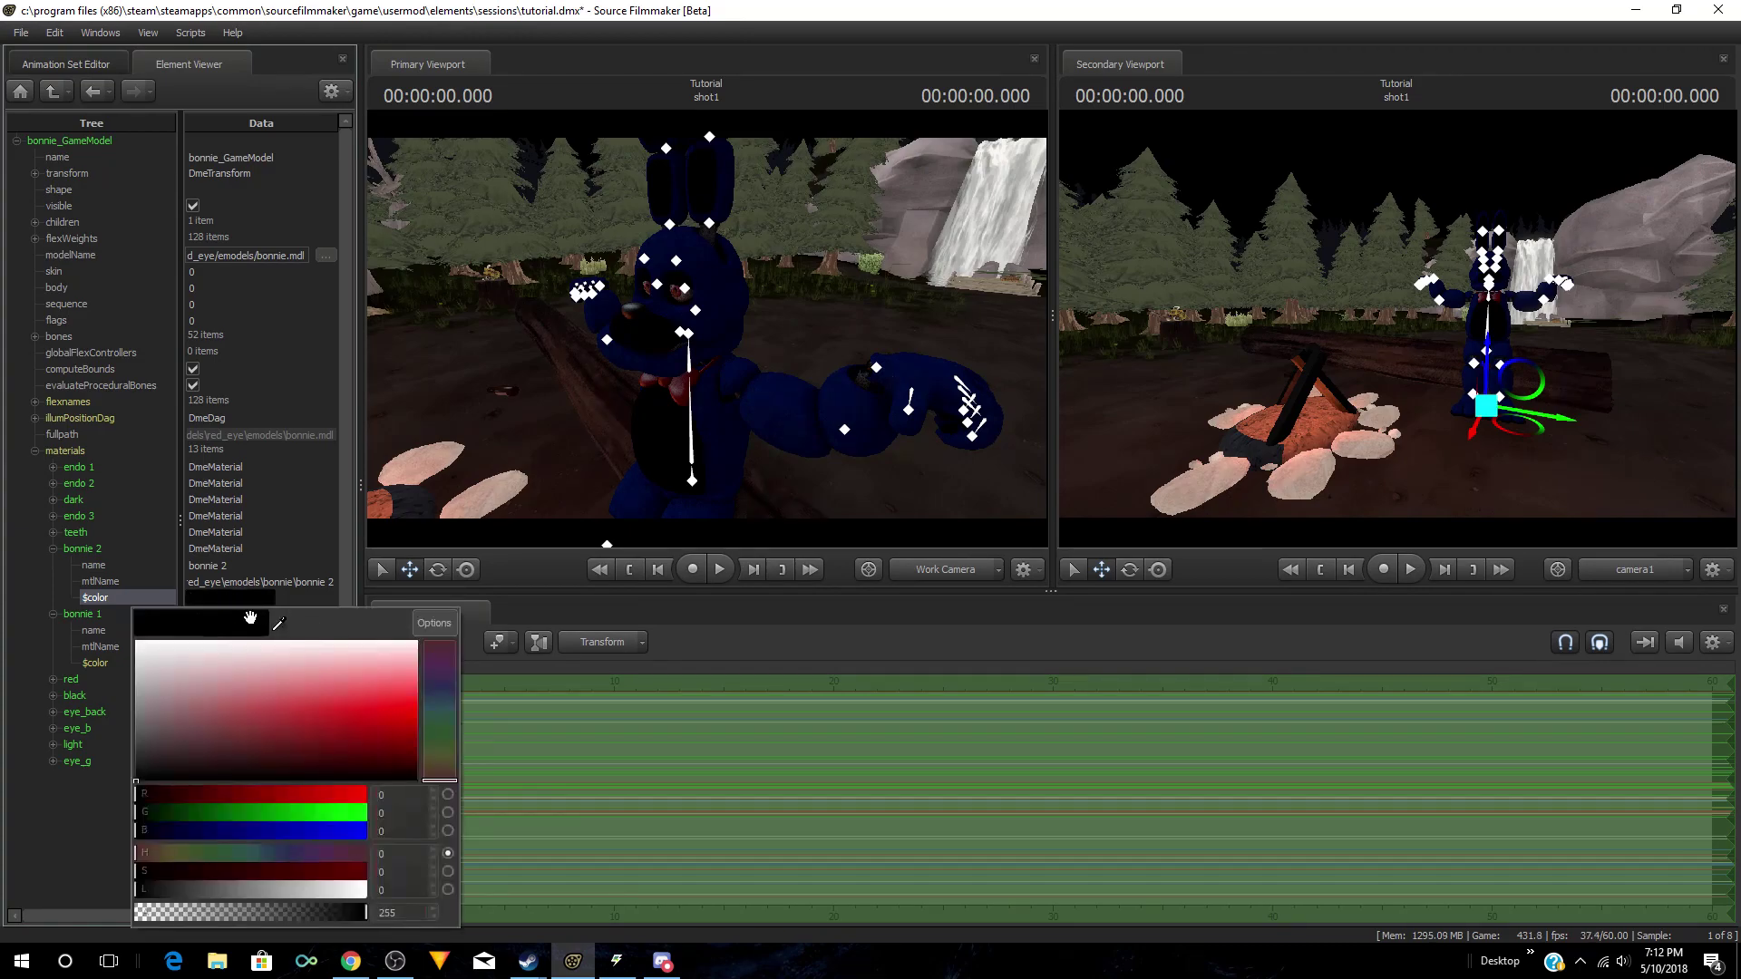
drag(348, 729, 250, 724)
click(274, 537)
Step: Copy the cyan $color from bonnie 1, paste it onto bonnie 2's $color, and inspect the recolored model
right_click(245, 602)
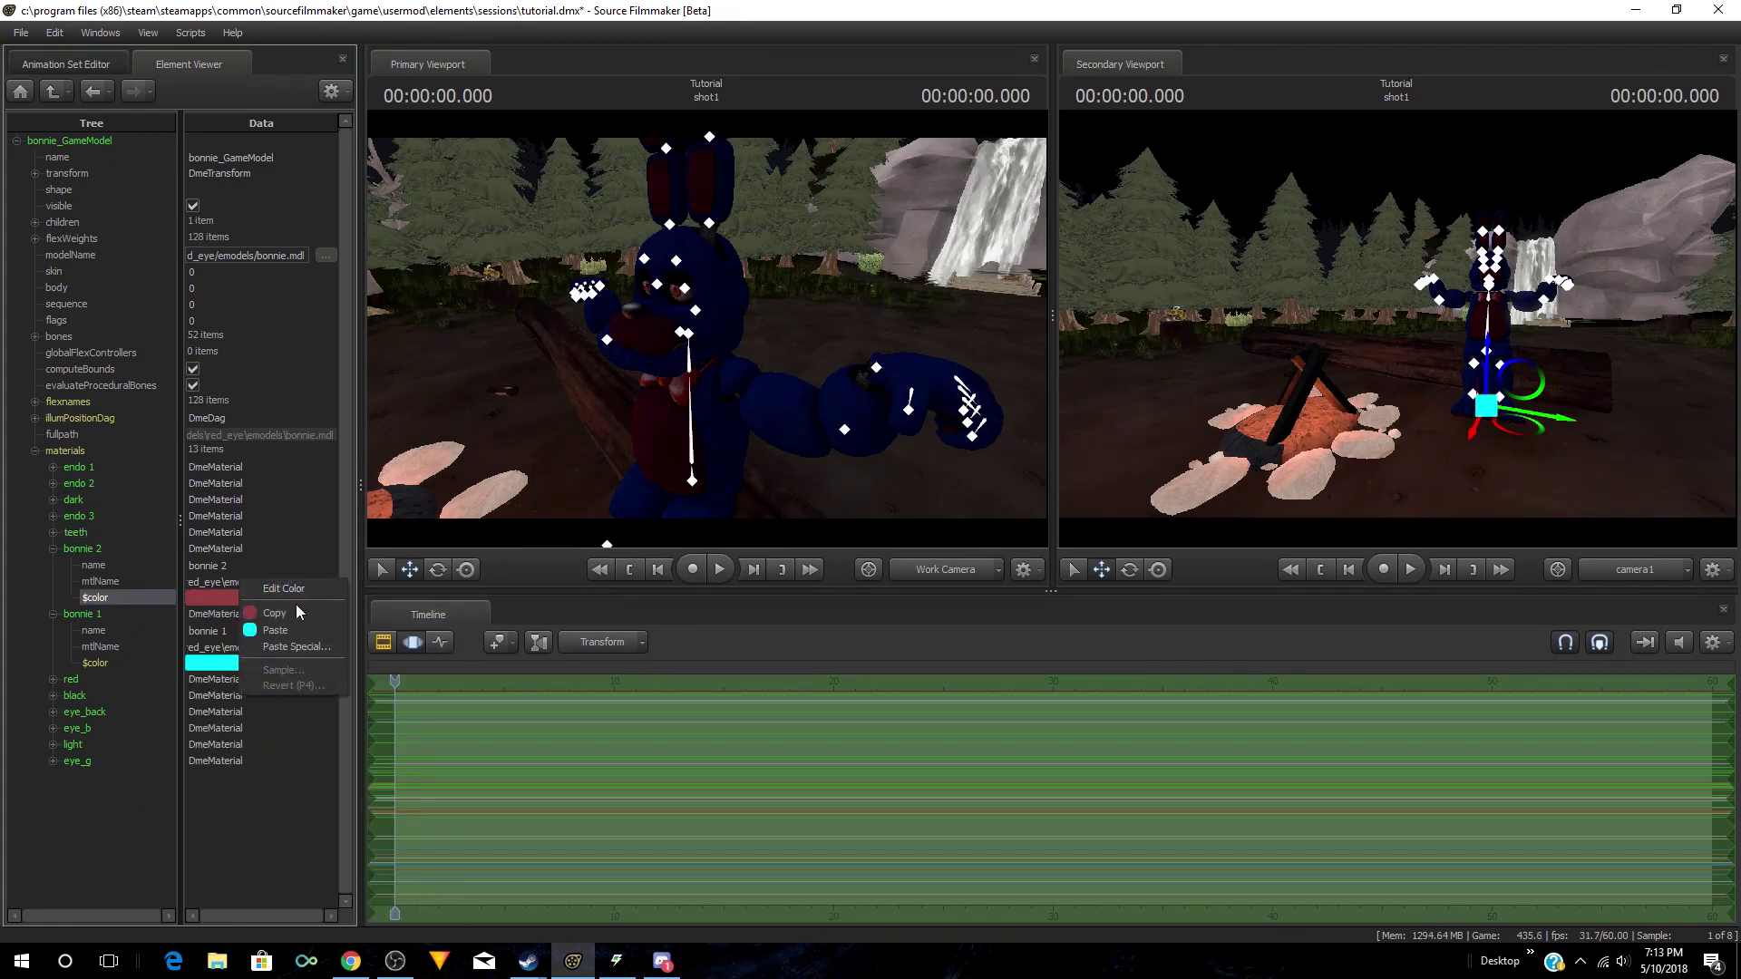
click(210, 666)
right_click(210, 667)
click(248, 679)
right_click(243, 603)
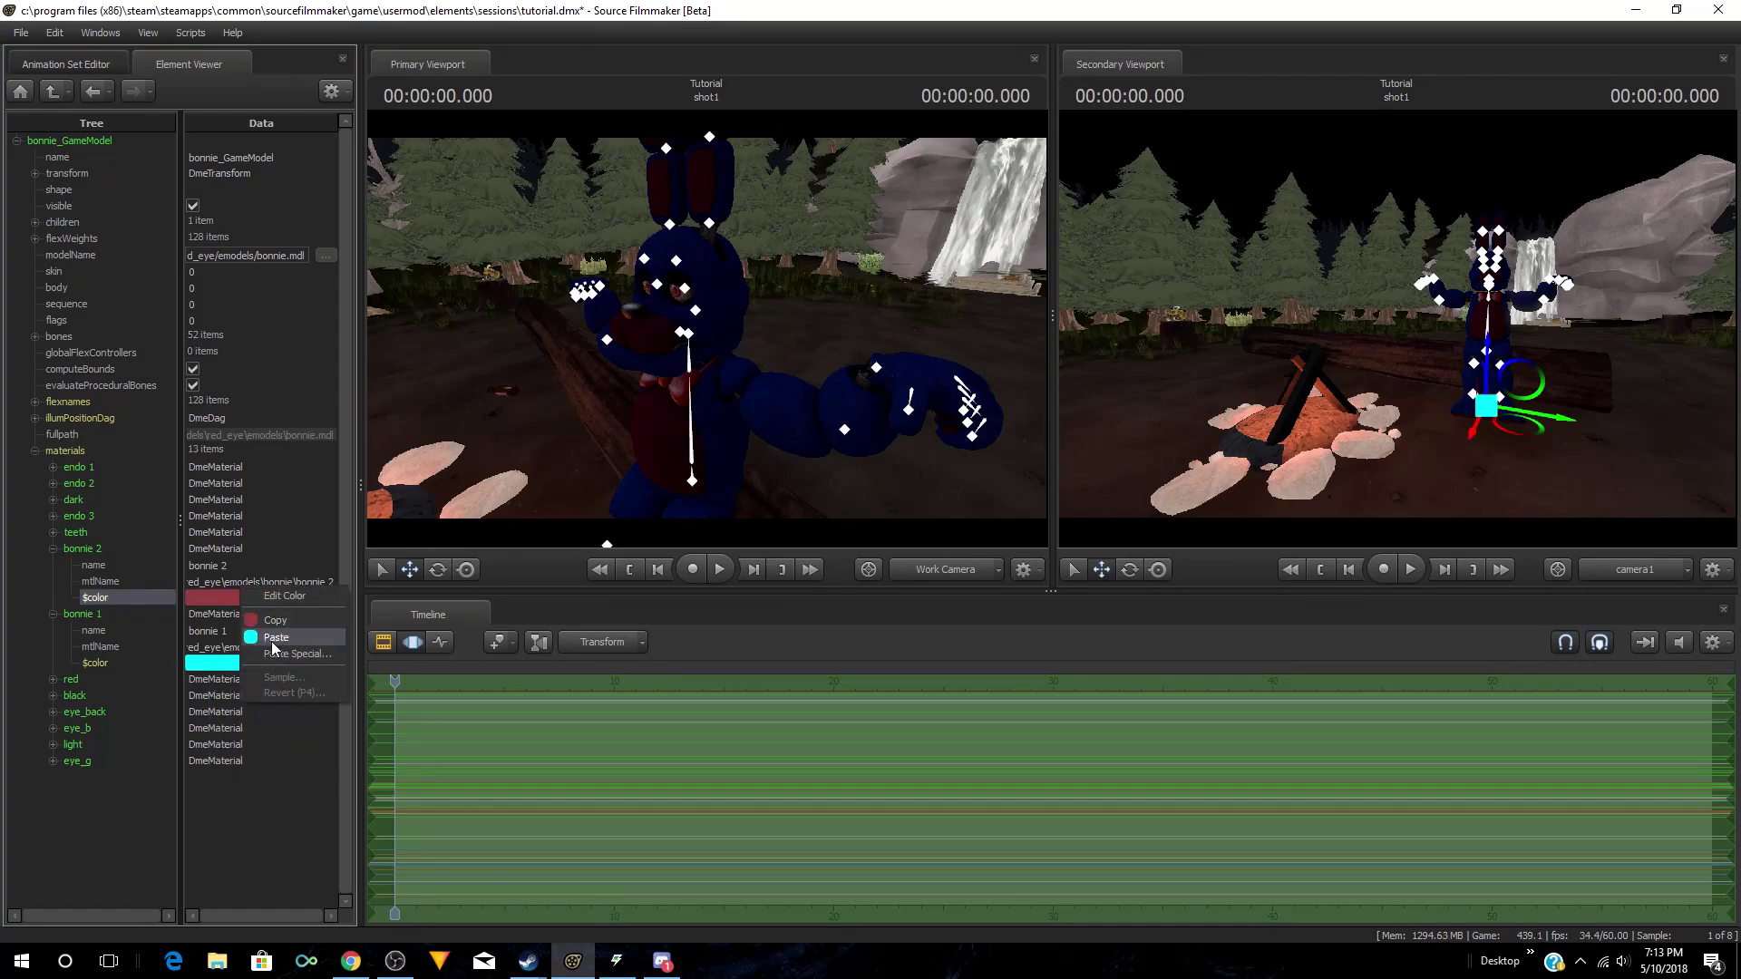
click(274, 638)
drag(743, 400, 707, 329)
drag(760, 453, 763, 490)
drag(743, 400, 712, 539)
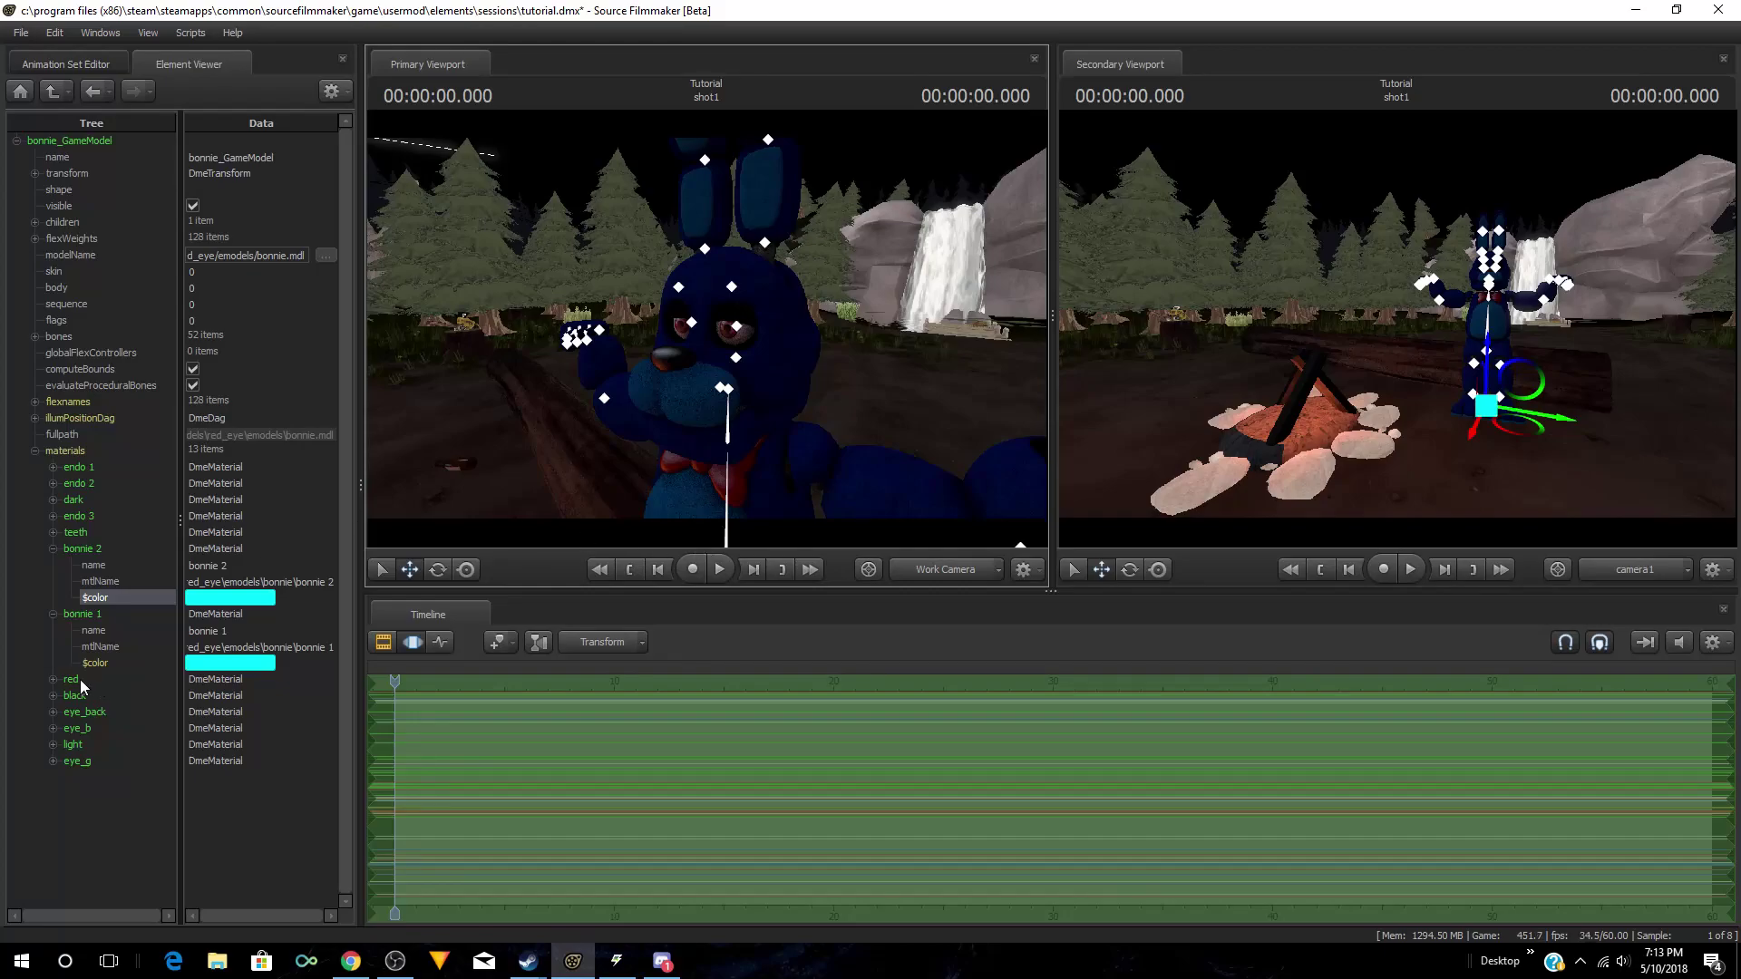
Step: Switch to Steam and open the Source Filmmaker section of the community Workshop
right_click(526, 964)
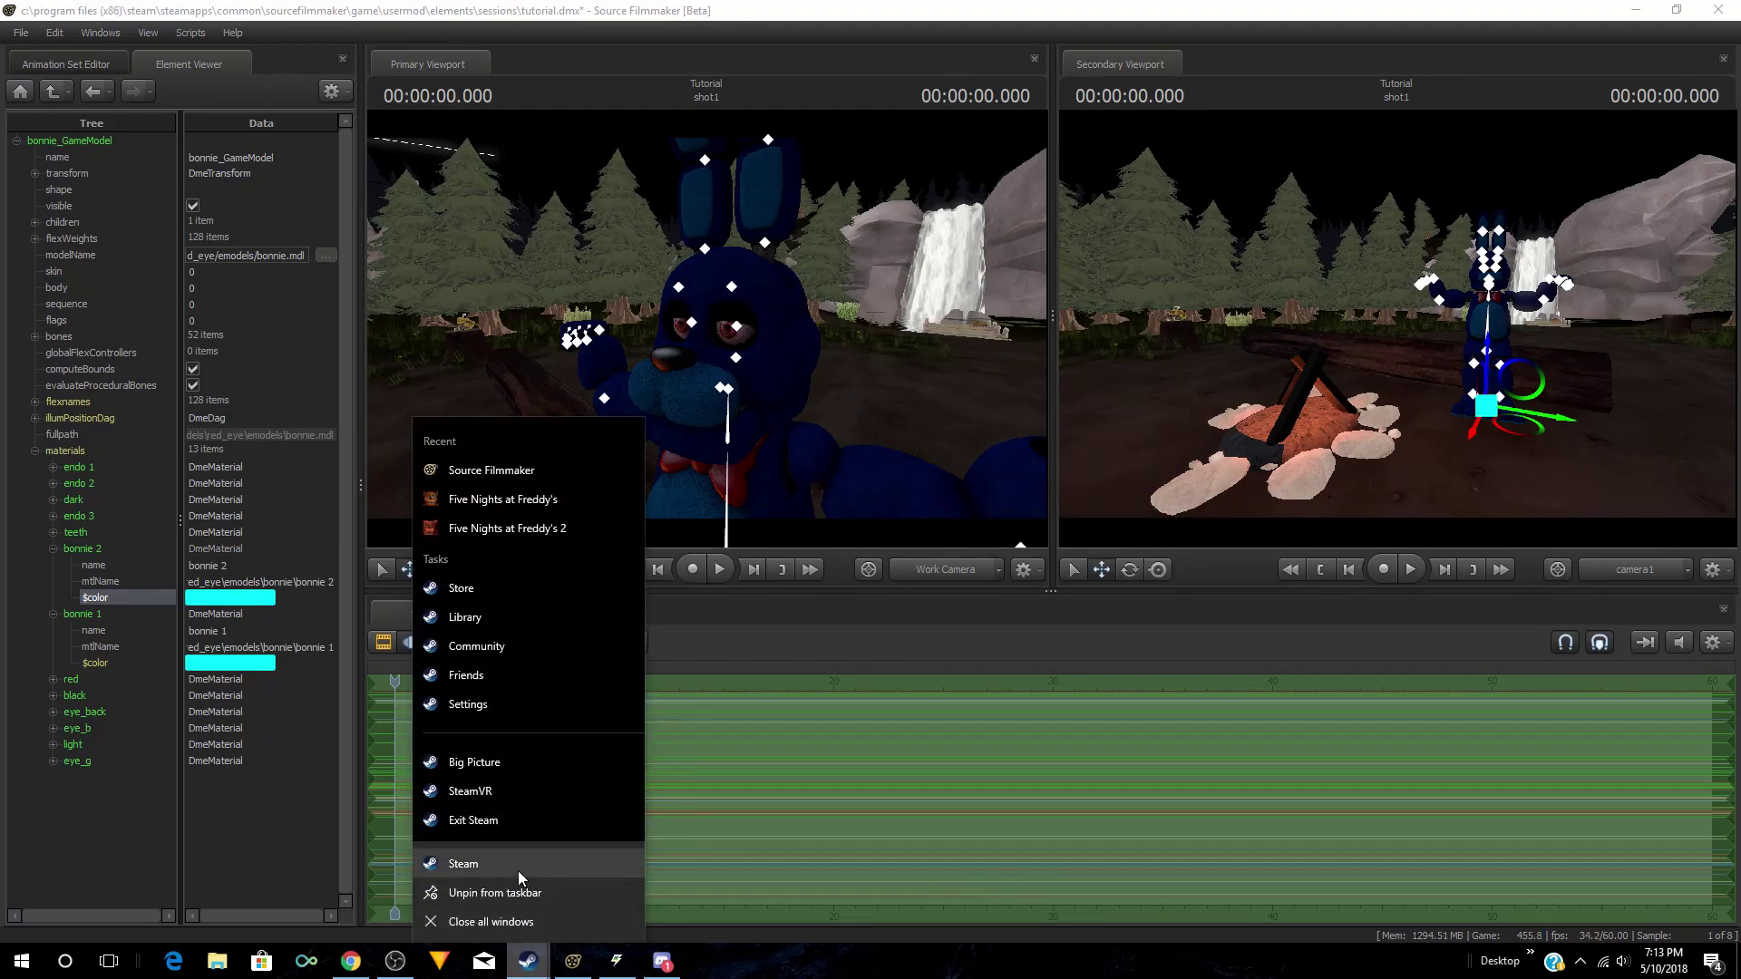
click(518, 876)
mouse_move(528, 962)
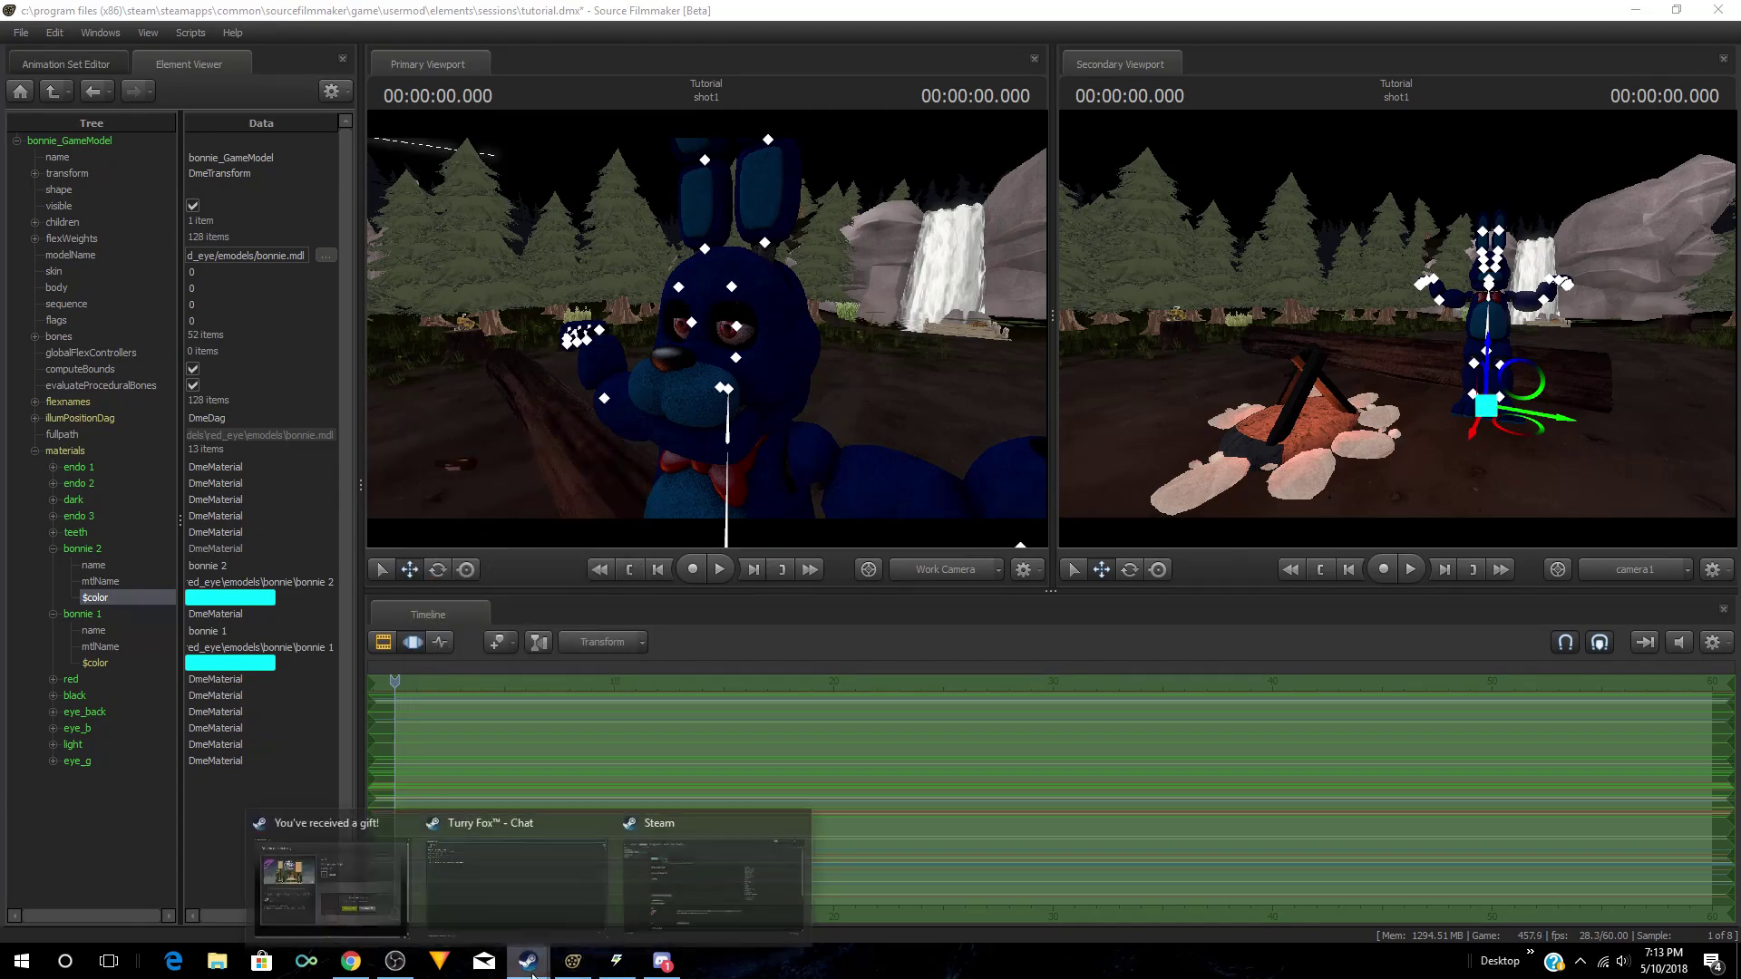
click(674, 869)
click(338, 55)
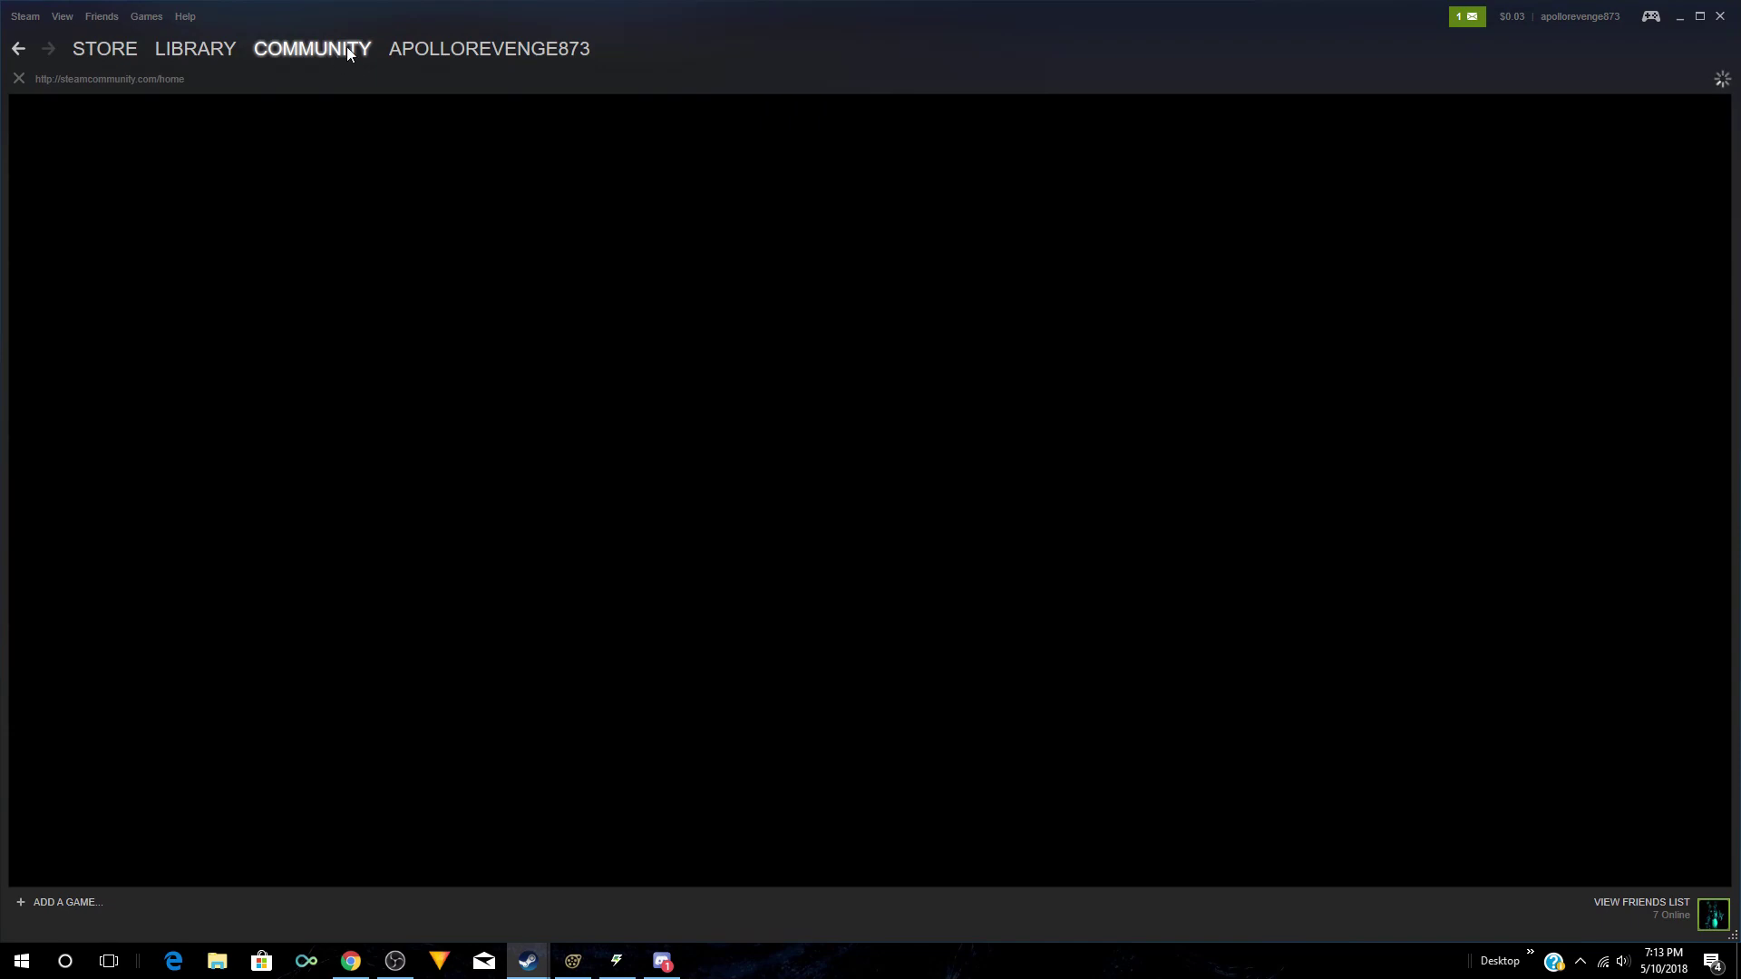
mouse_move(313, 54)
click(302, 112)
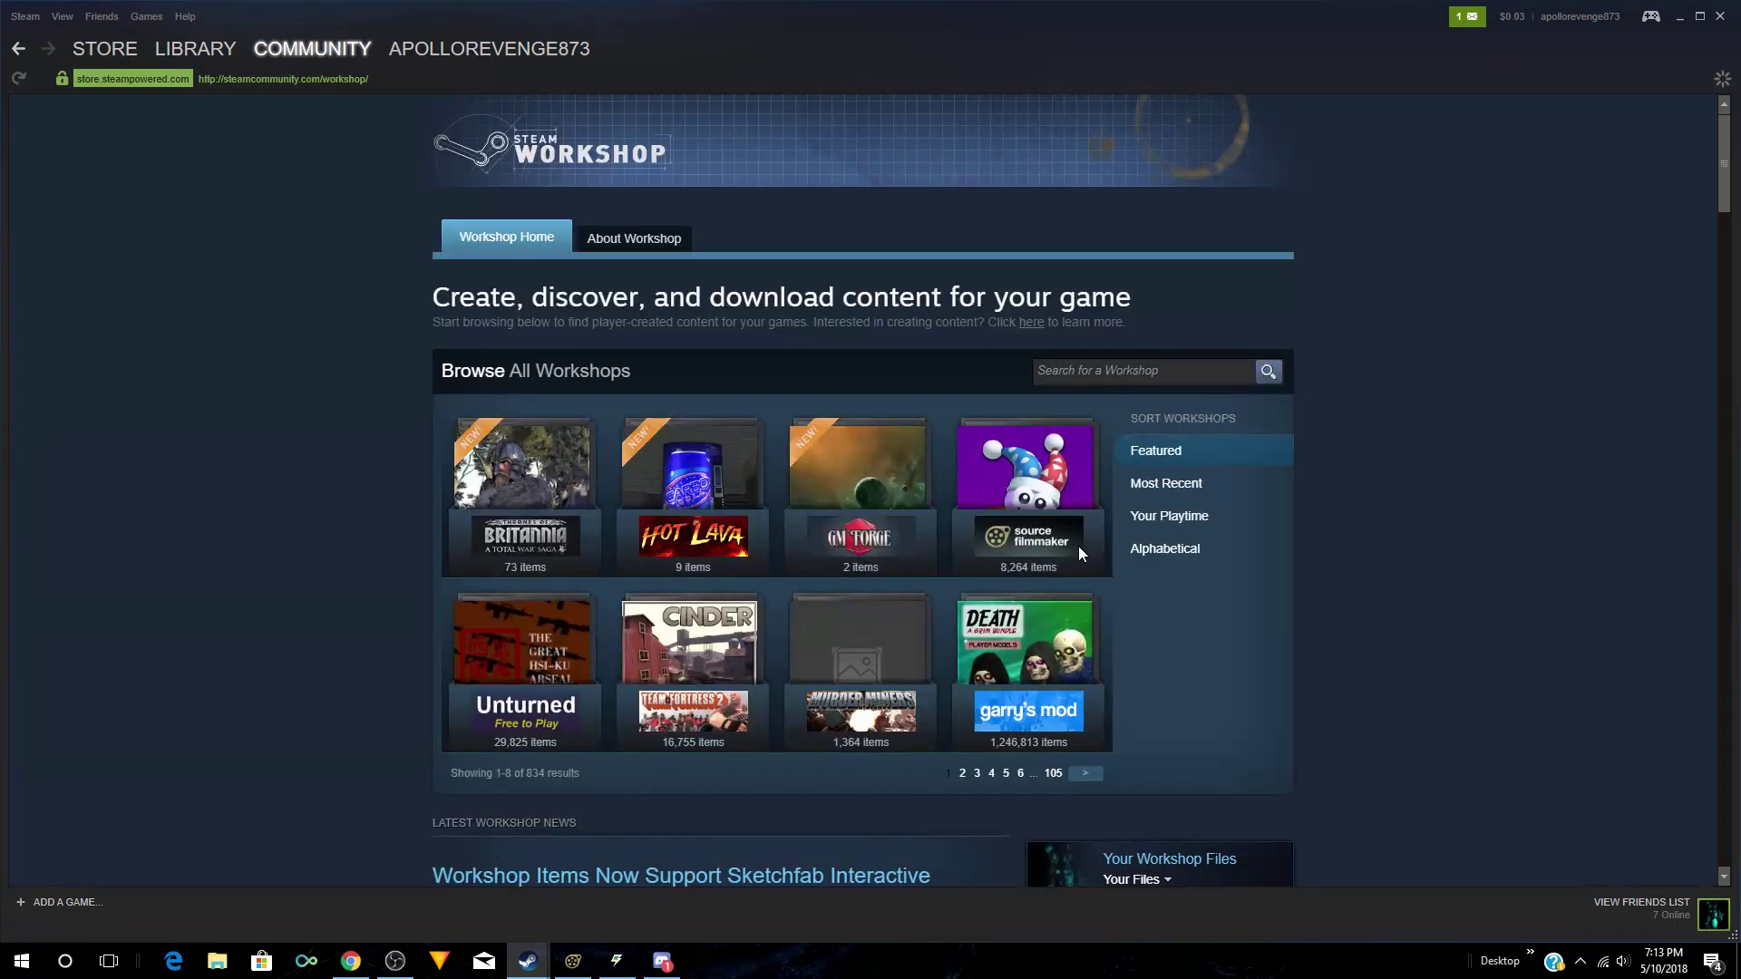
click(1036, 472)
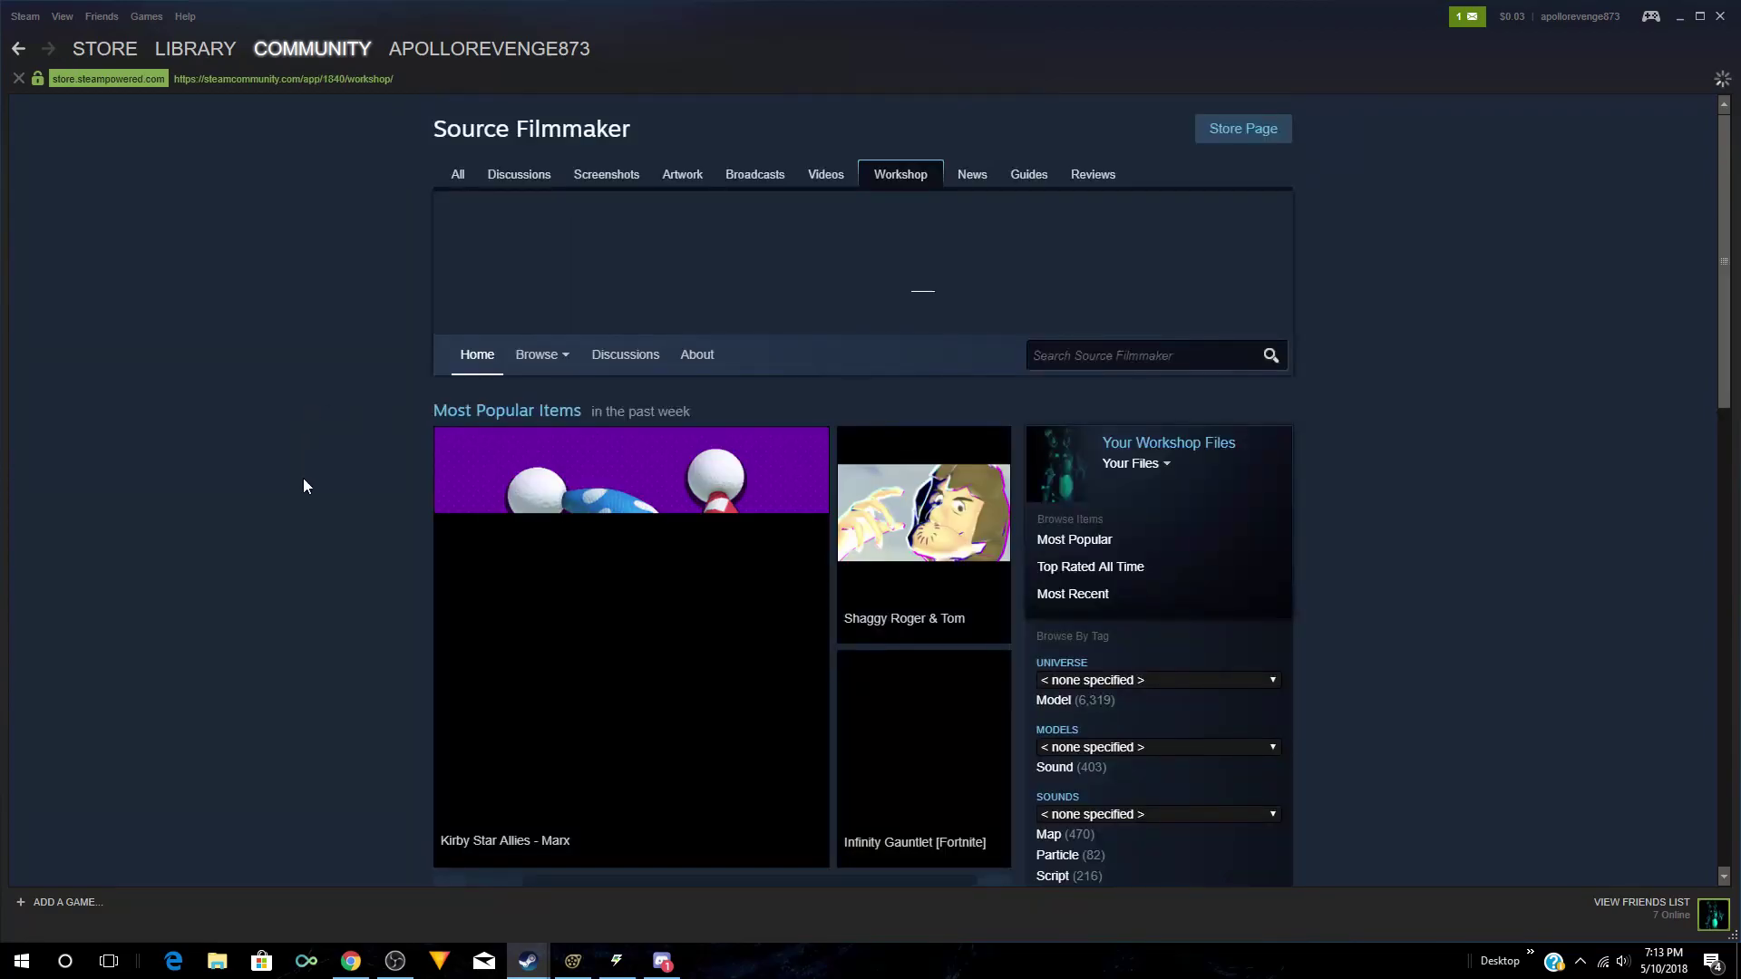
Step: Search the Source Filmmaker Workshop for "core"
scroll(315, 474, down, 1)
scroll(314, 473, down, 10)
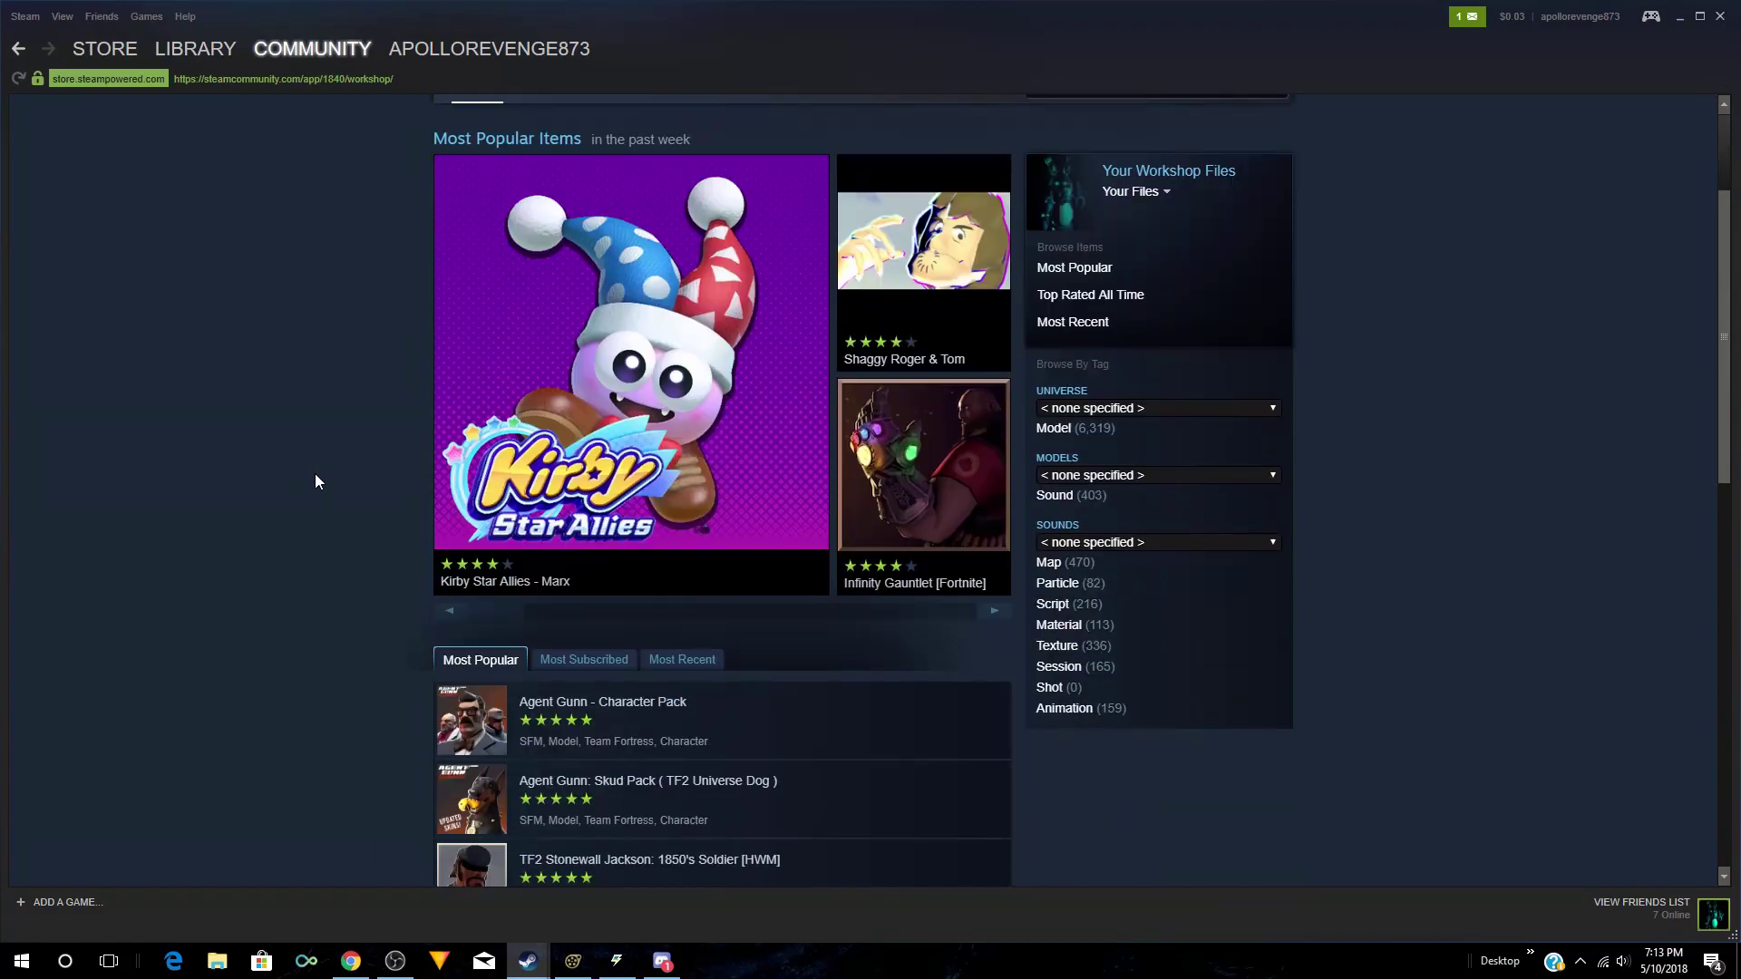
scroll(812, 679, up, 10)
click(1106, 351)
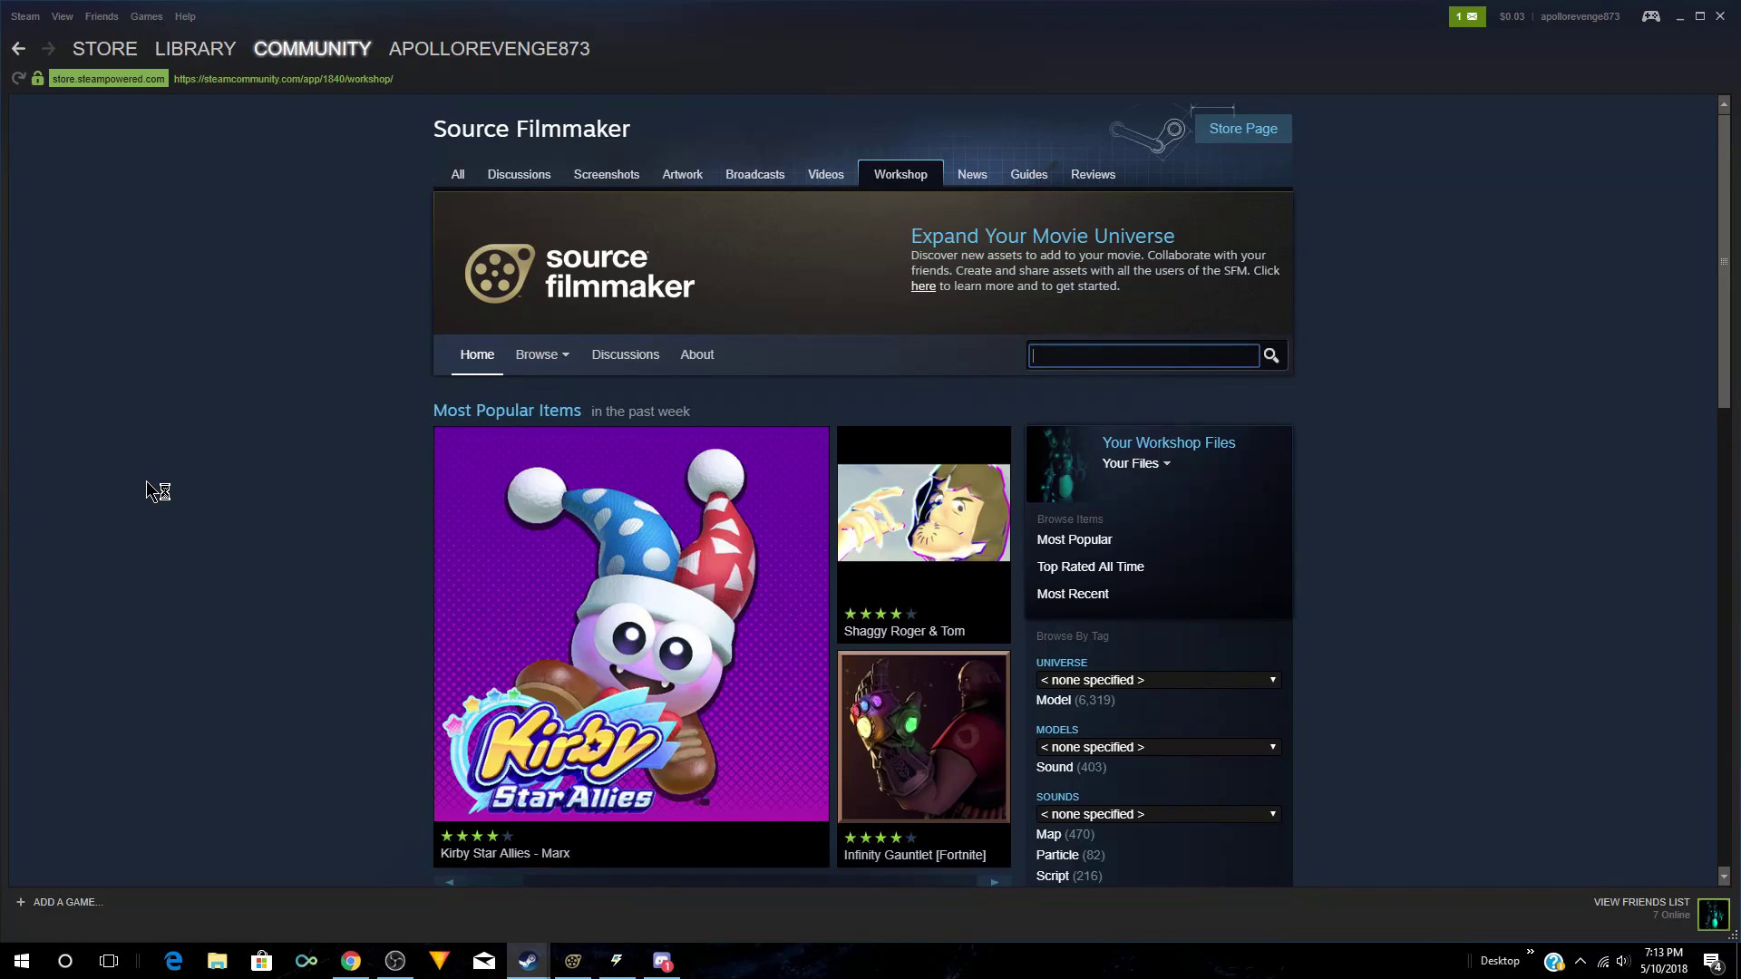
text(c)
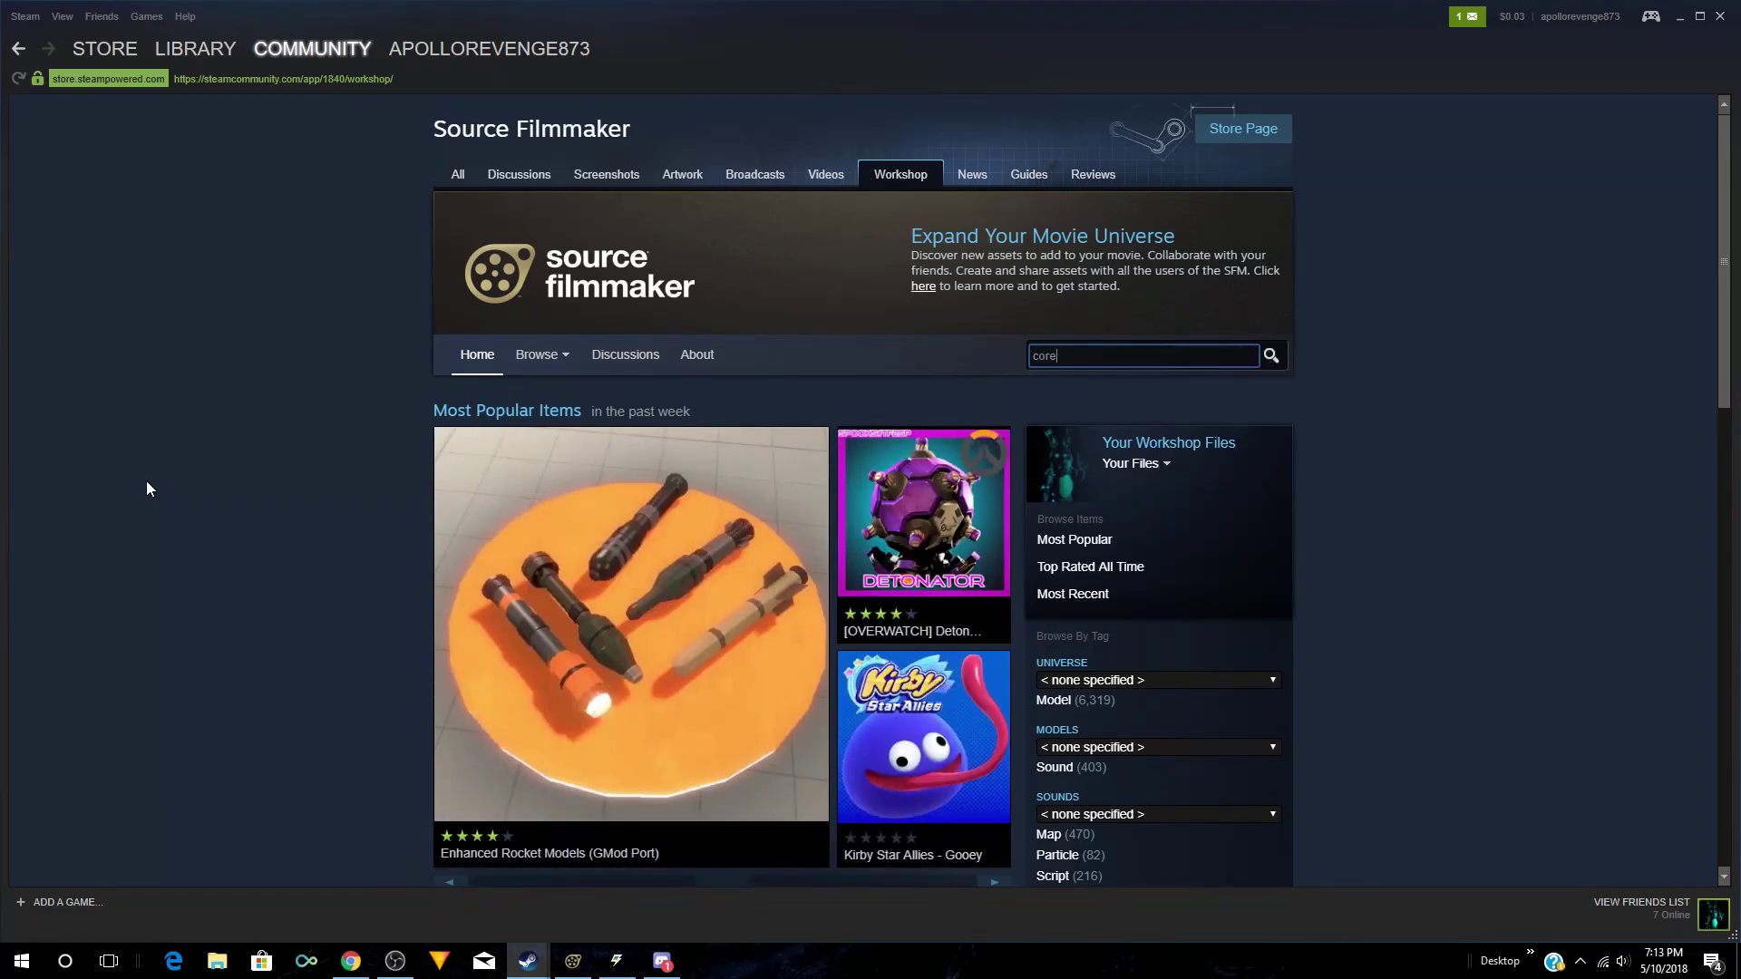
text(ore)
key(Return)
Step: Open the Blue core Eye Texture item and copy the included 4.vtf texture path from its description
scroll(187, 490, down, 2)
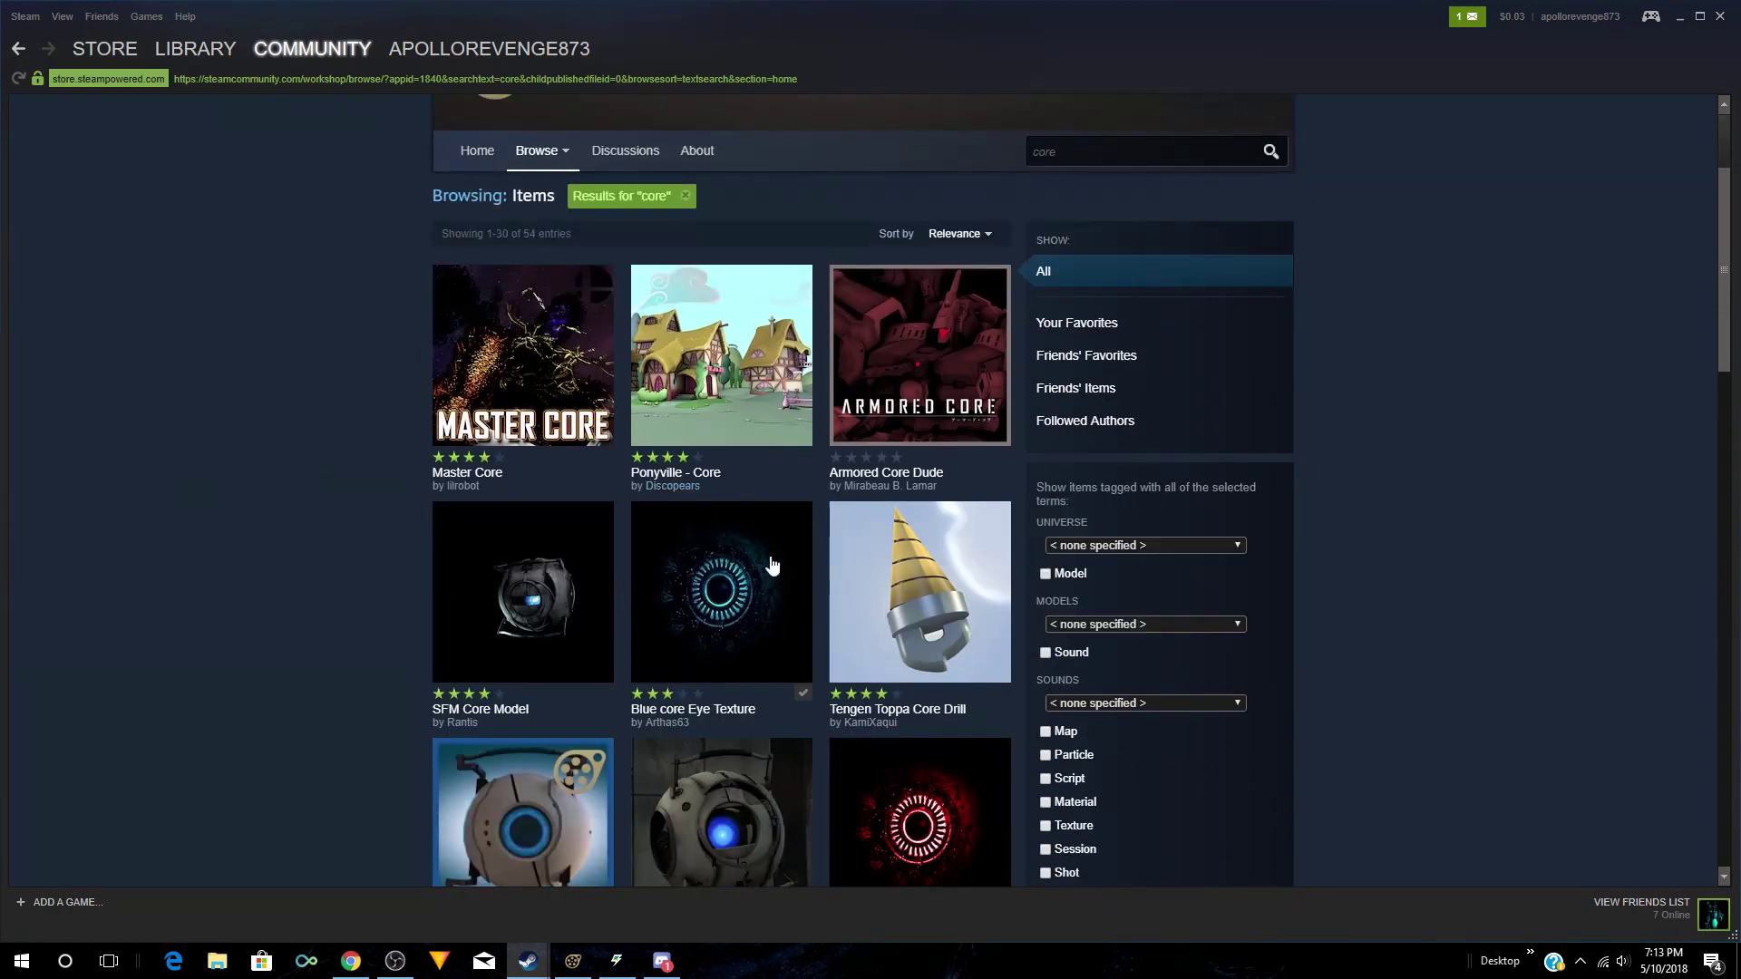
click(749, 581)
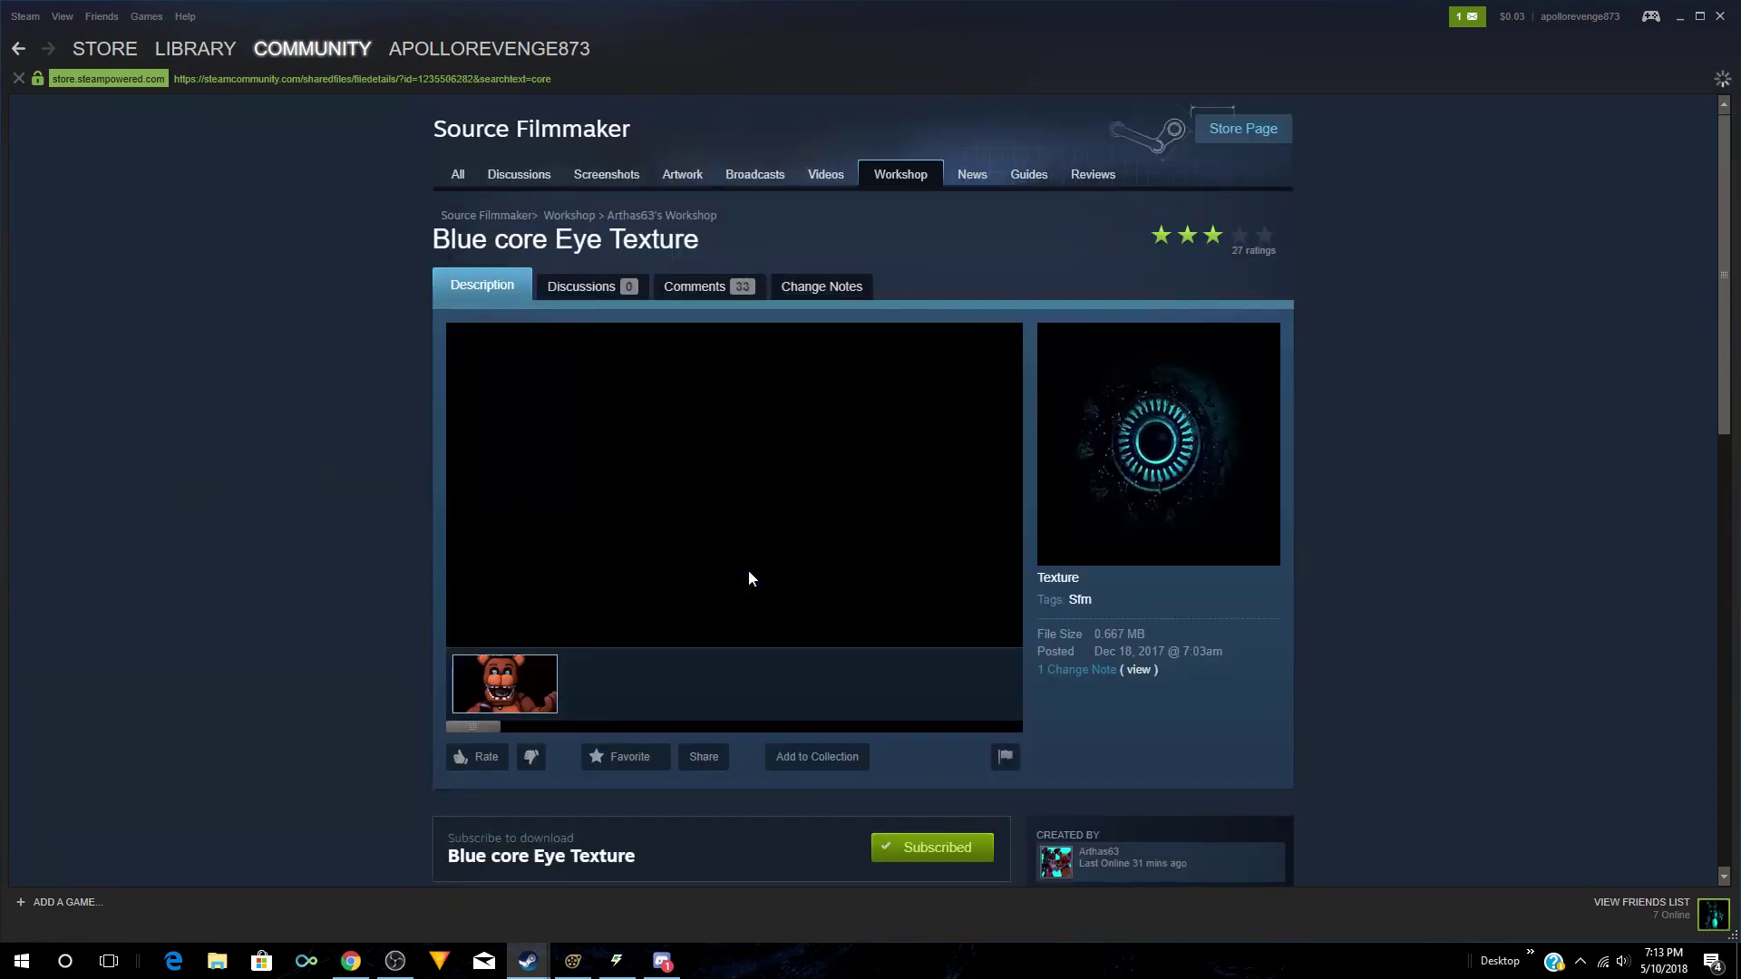
scroll(344, 553, down, 2)
scroll(334, 550, up, 1)
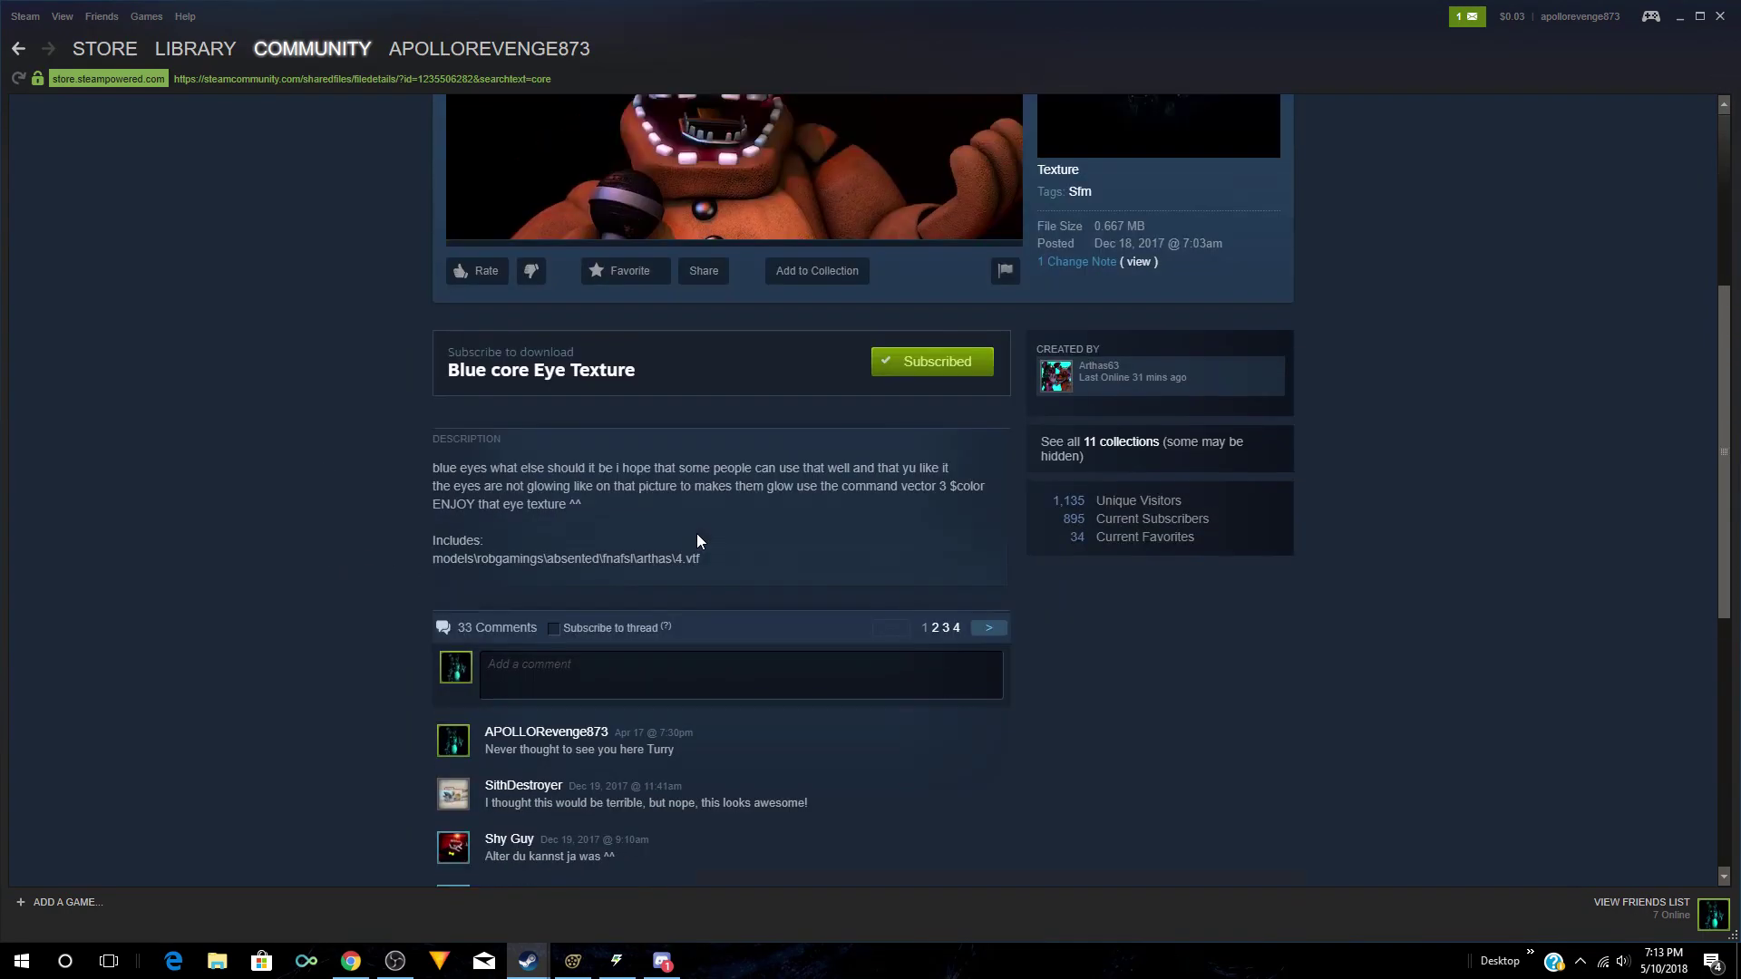
drag(704, 562, 432, 564)
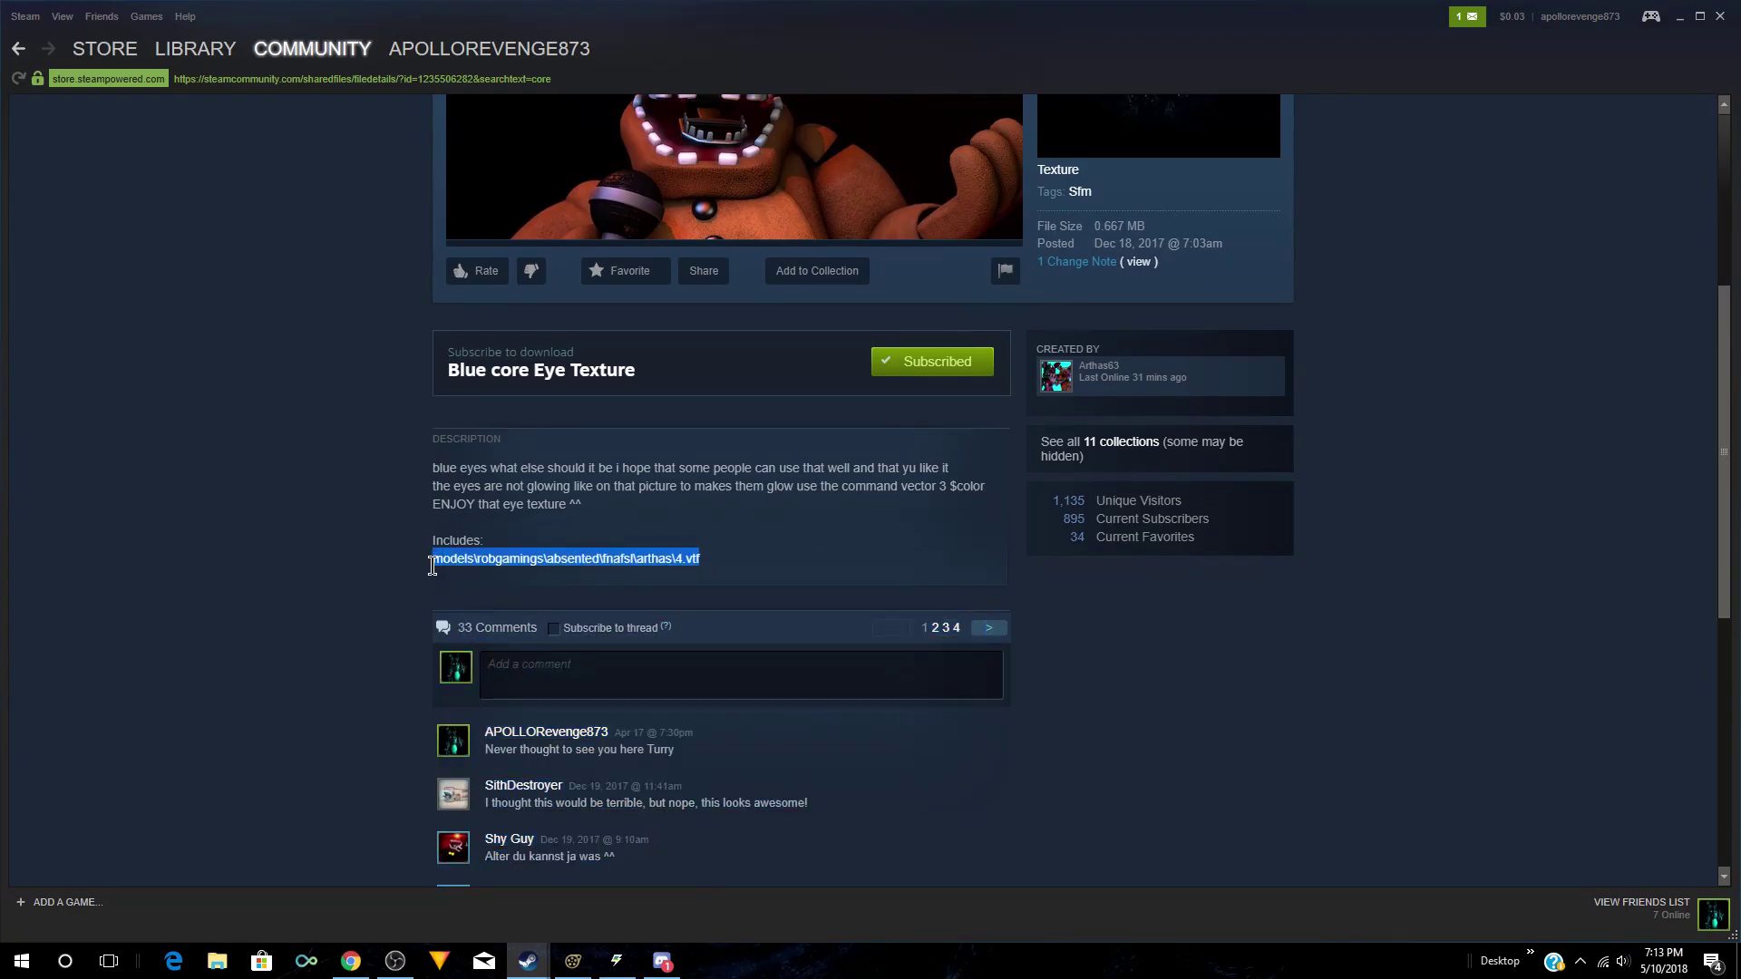
click(763, 499)
Step: Switch to Source Filmmaker, add a string attribute named $basetexture to the eye_b material, and check the model's eyes
click(578, 967)
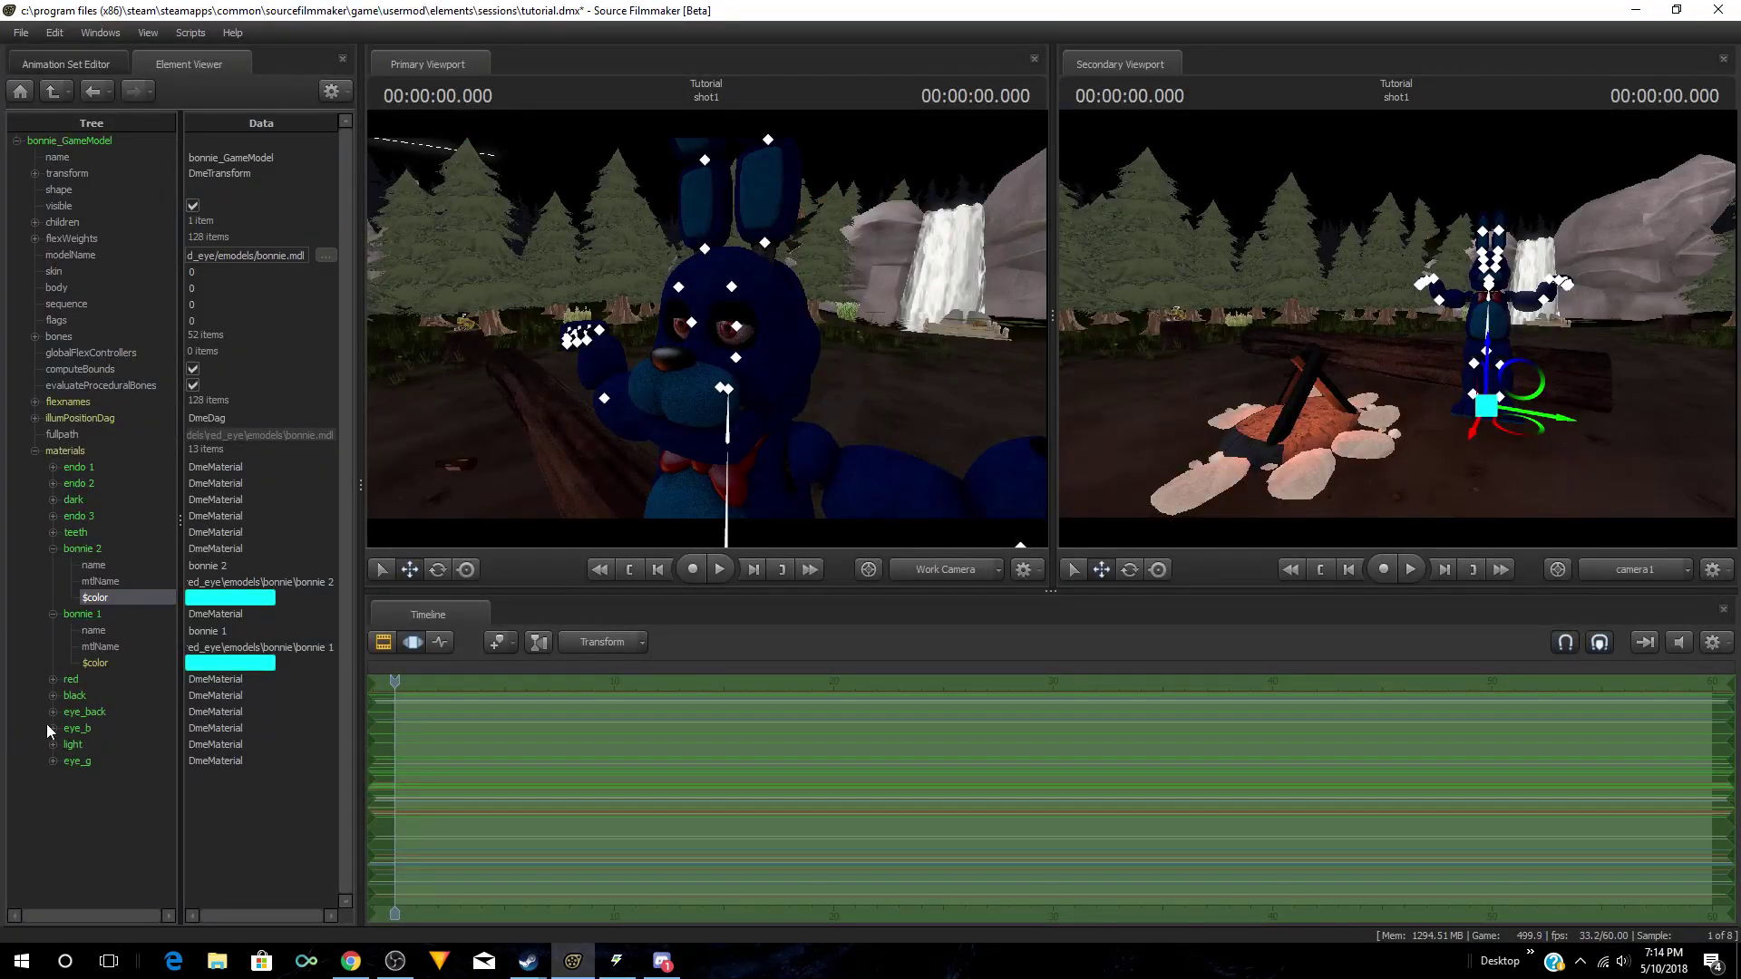
right_click(69, 729)
mouse_move(139, 863)
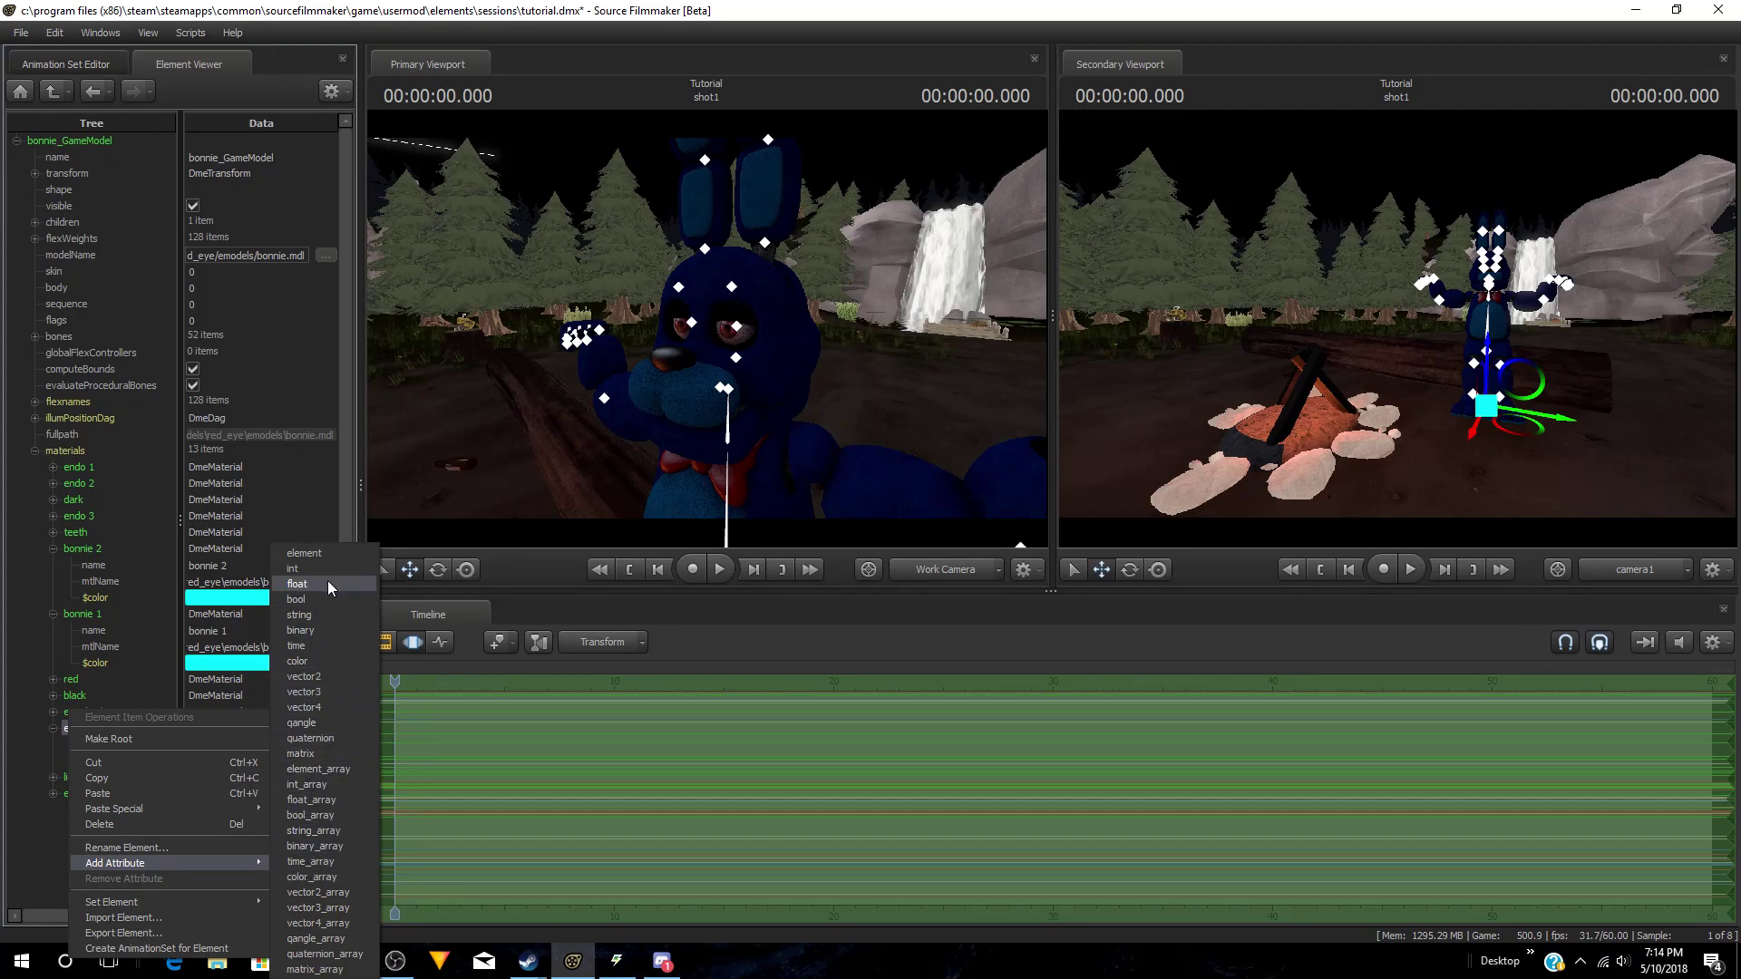
click(318, 614)
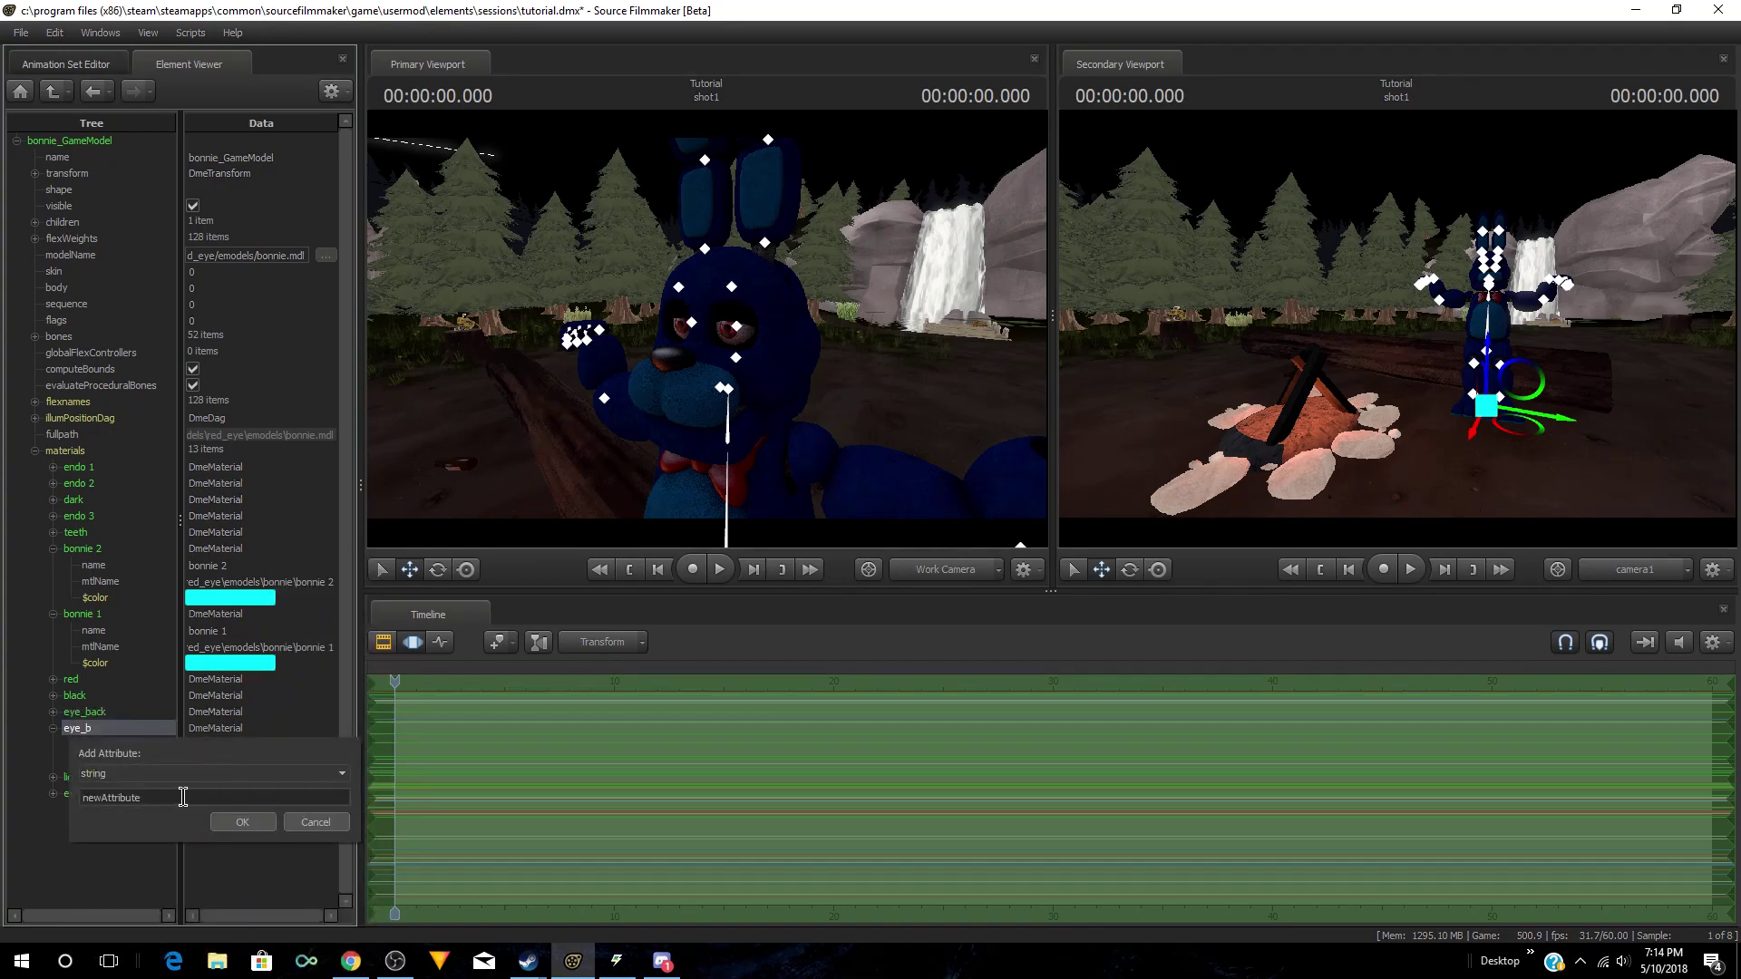
key(BackSpace)
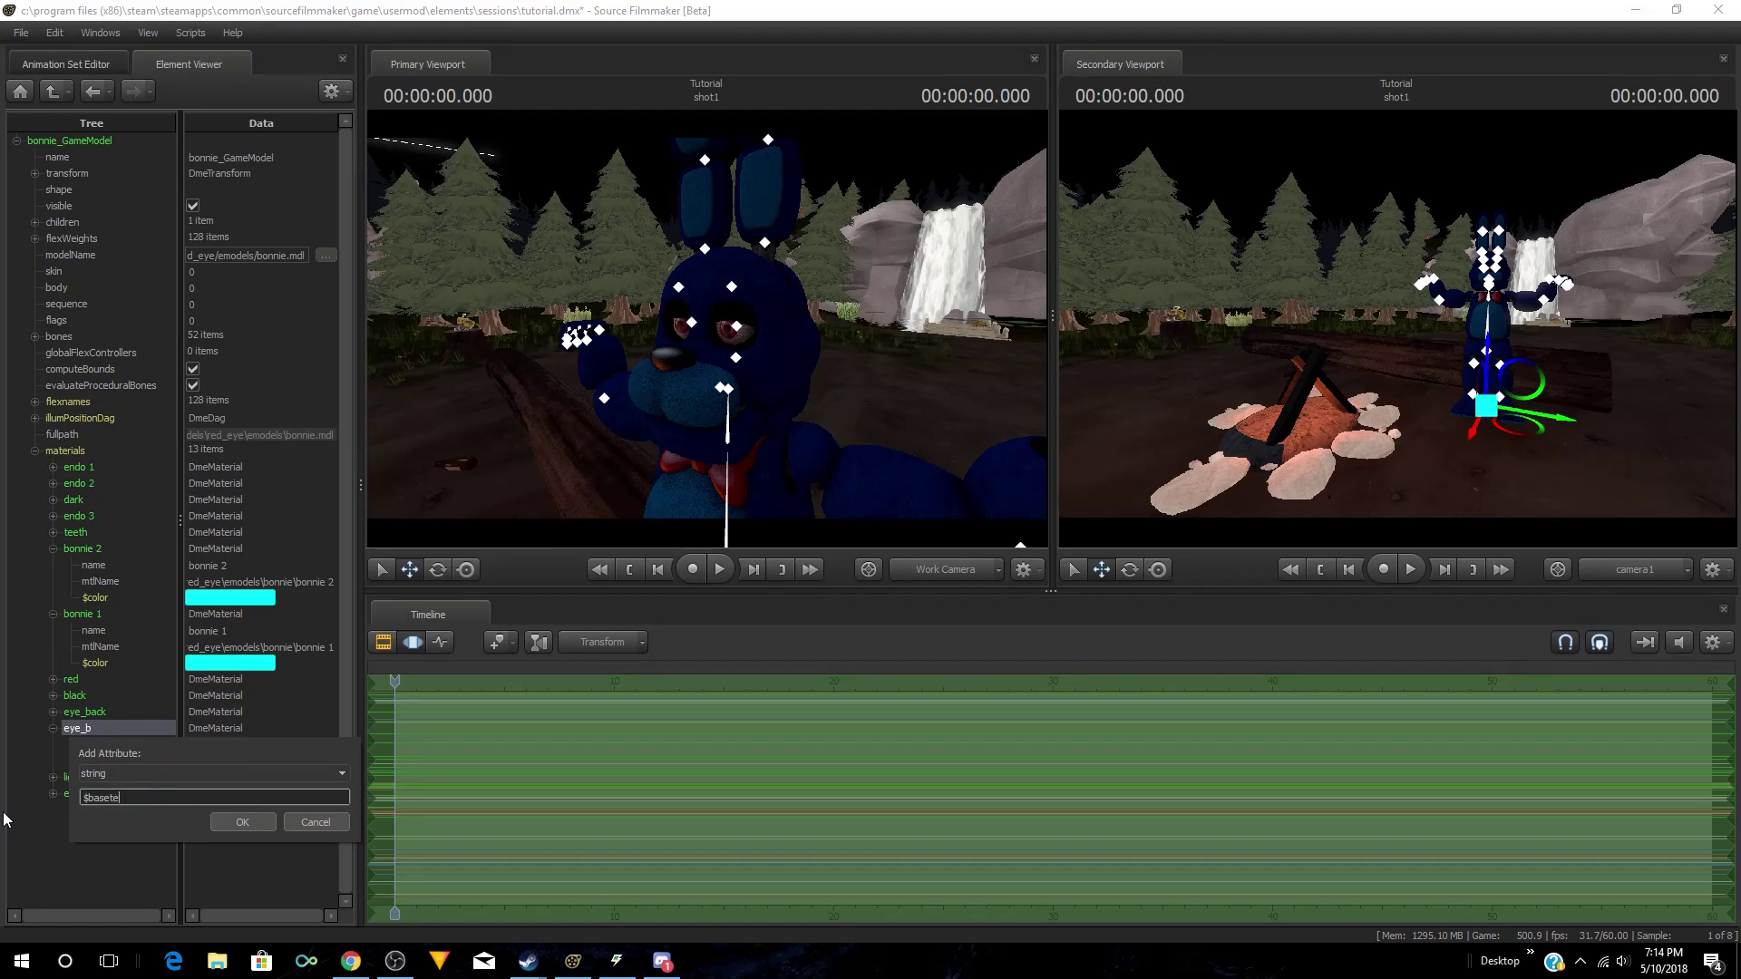
click(228, 822)
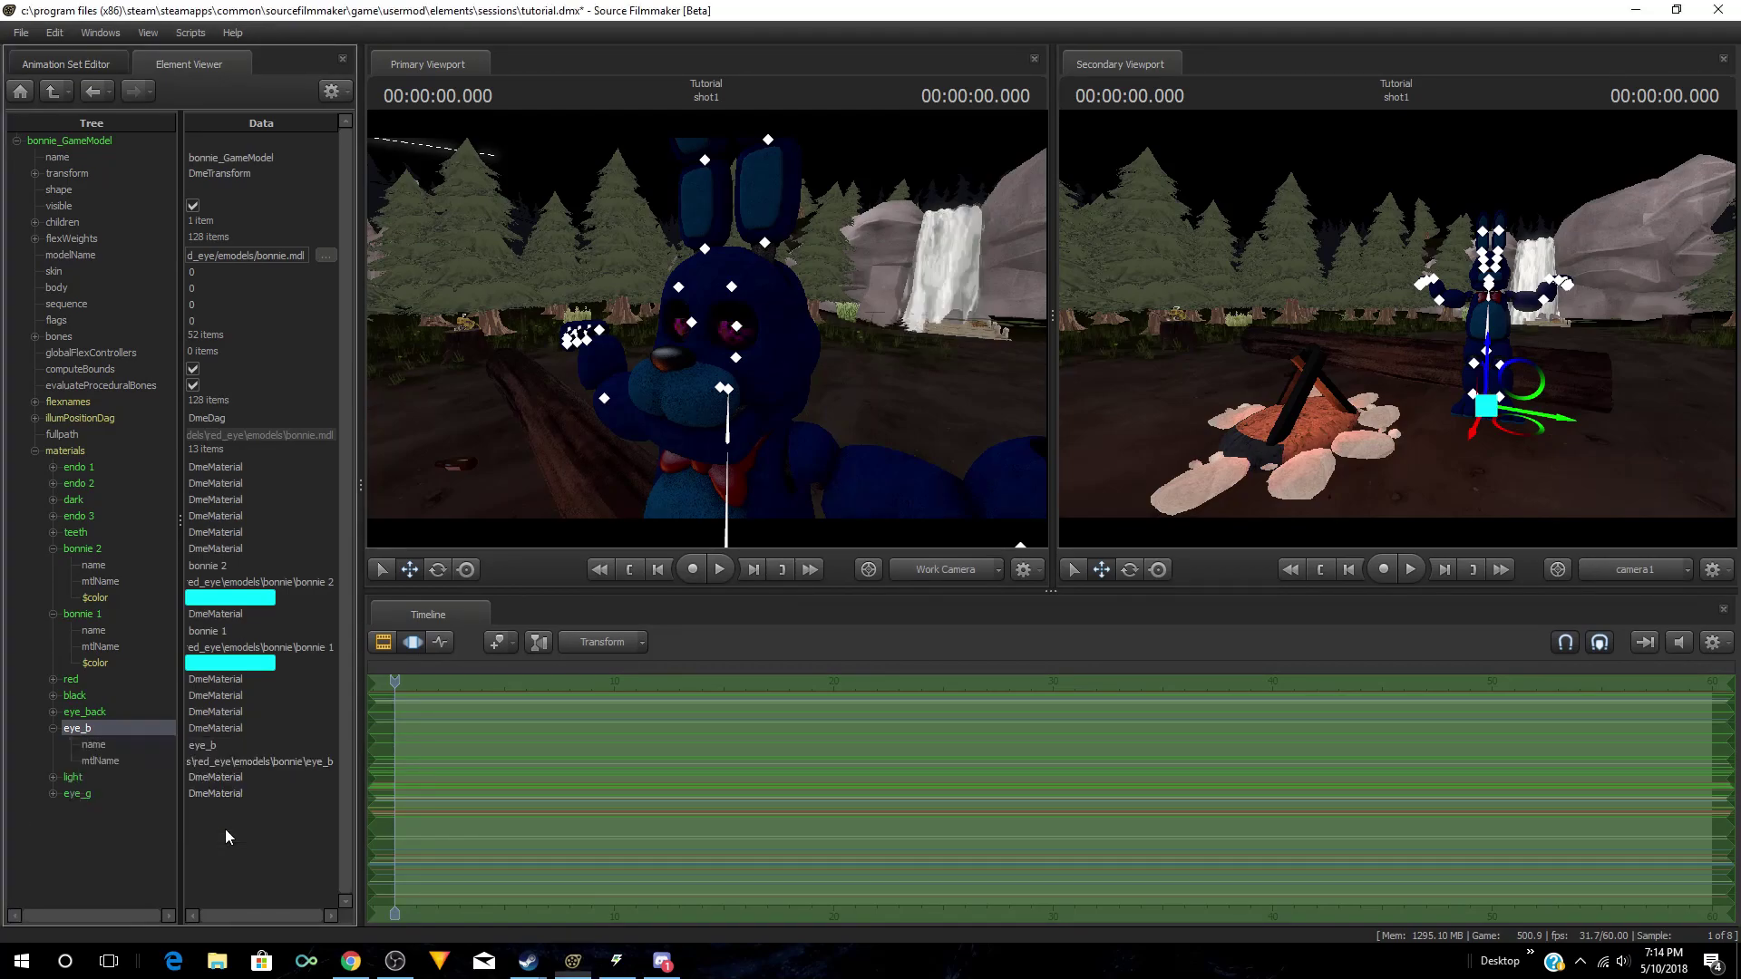
key(d)
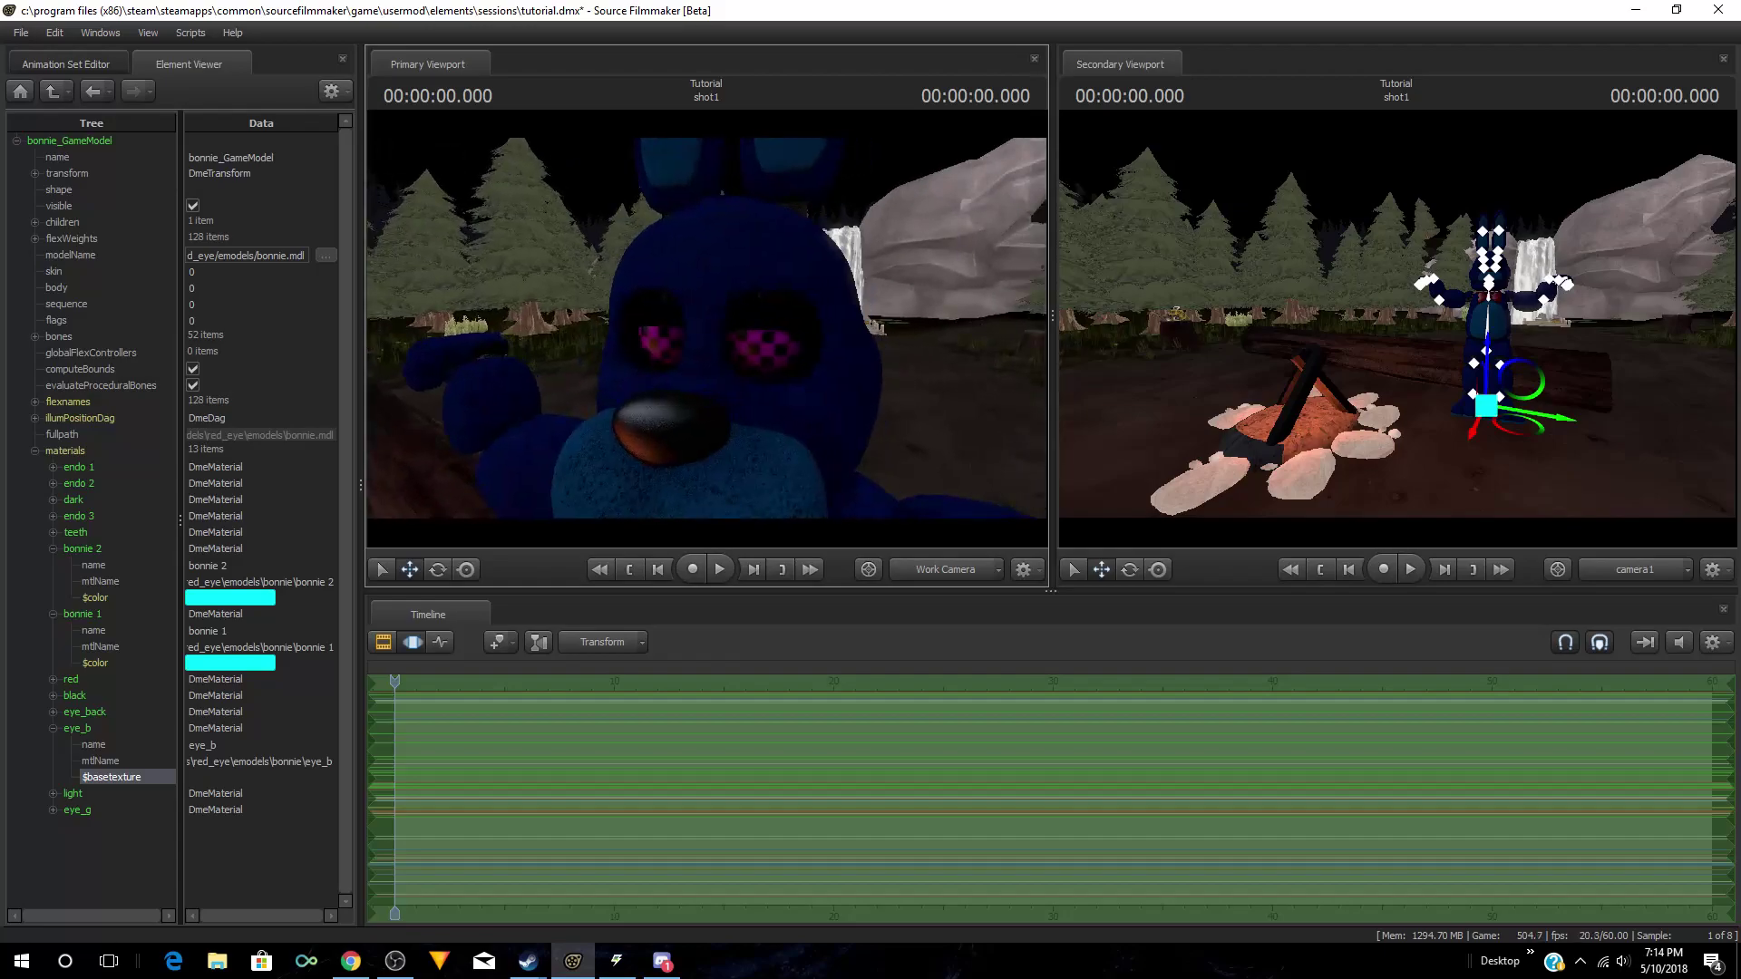
key(w)
key(s)
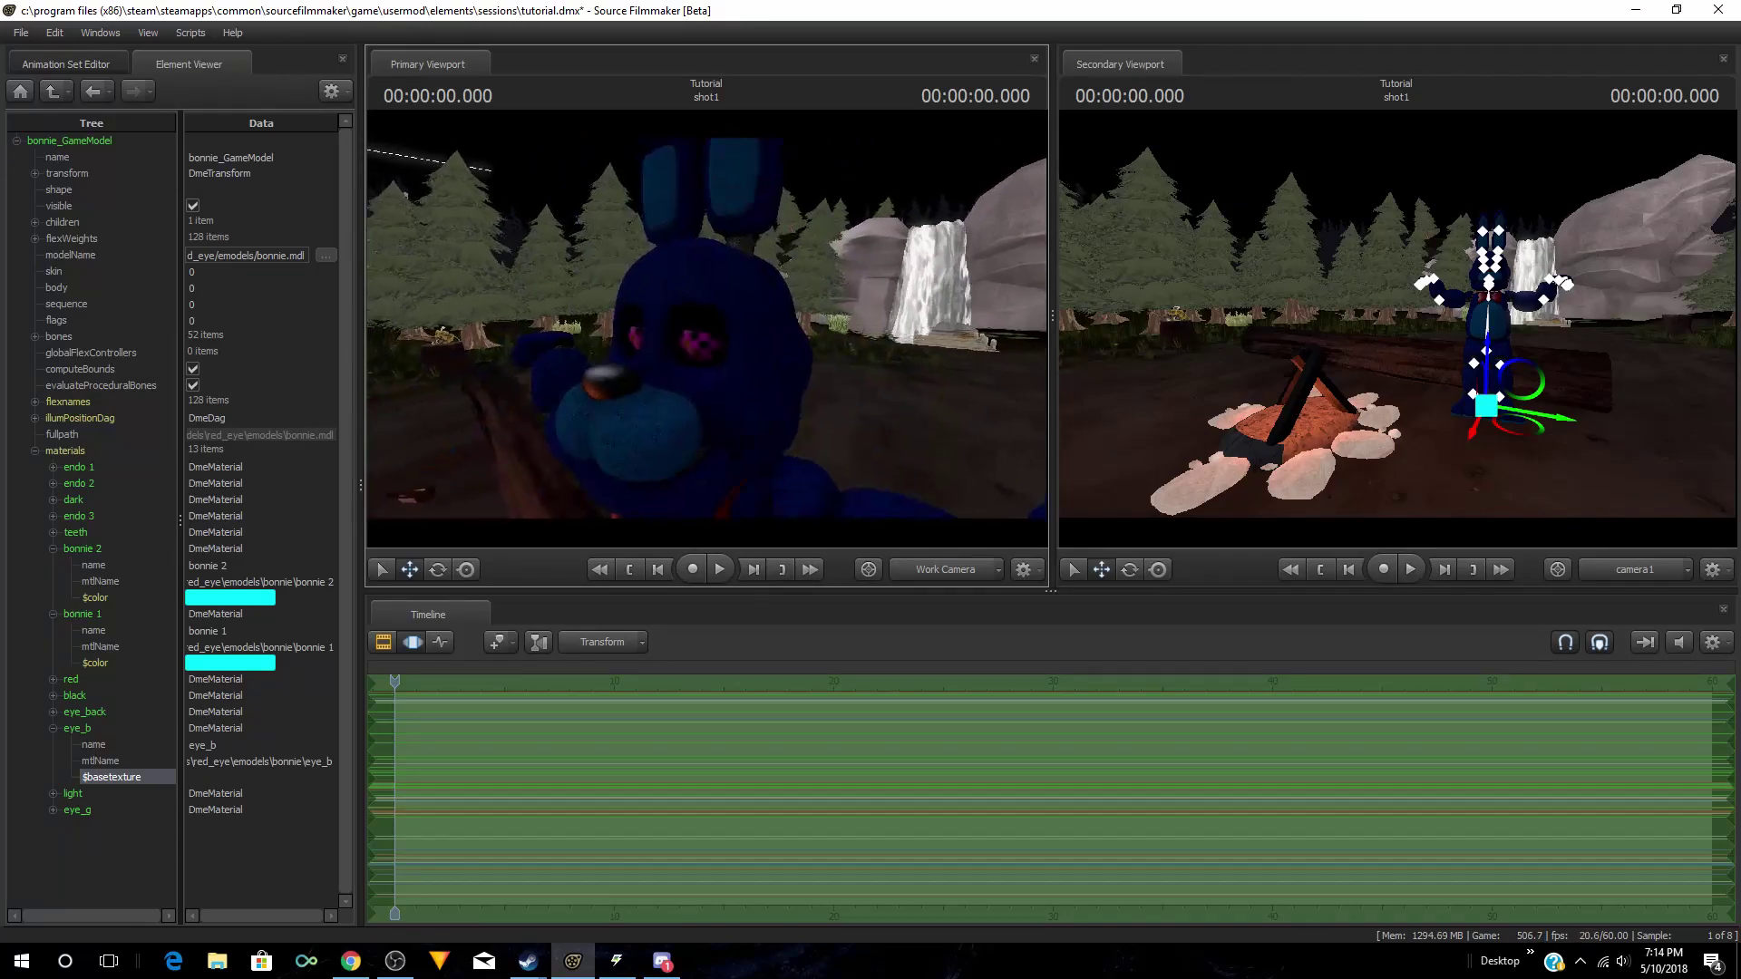
Step: Paste the copied arthas\4.vtf texture path as eye_b's $basetexture value and inspect the eyes up close
double_click(216, 784)
right_click(216, 784)
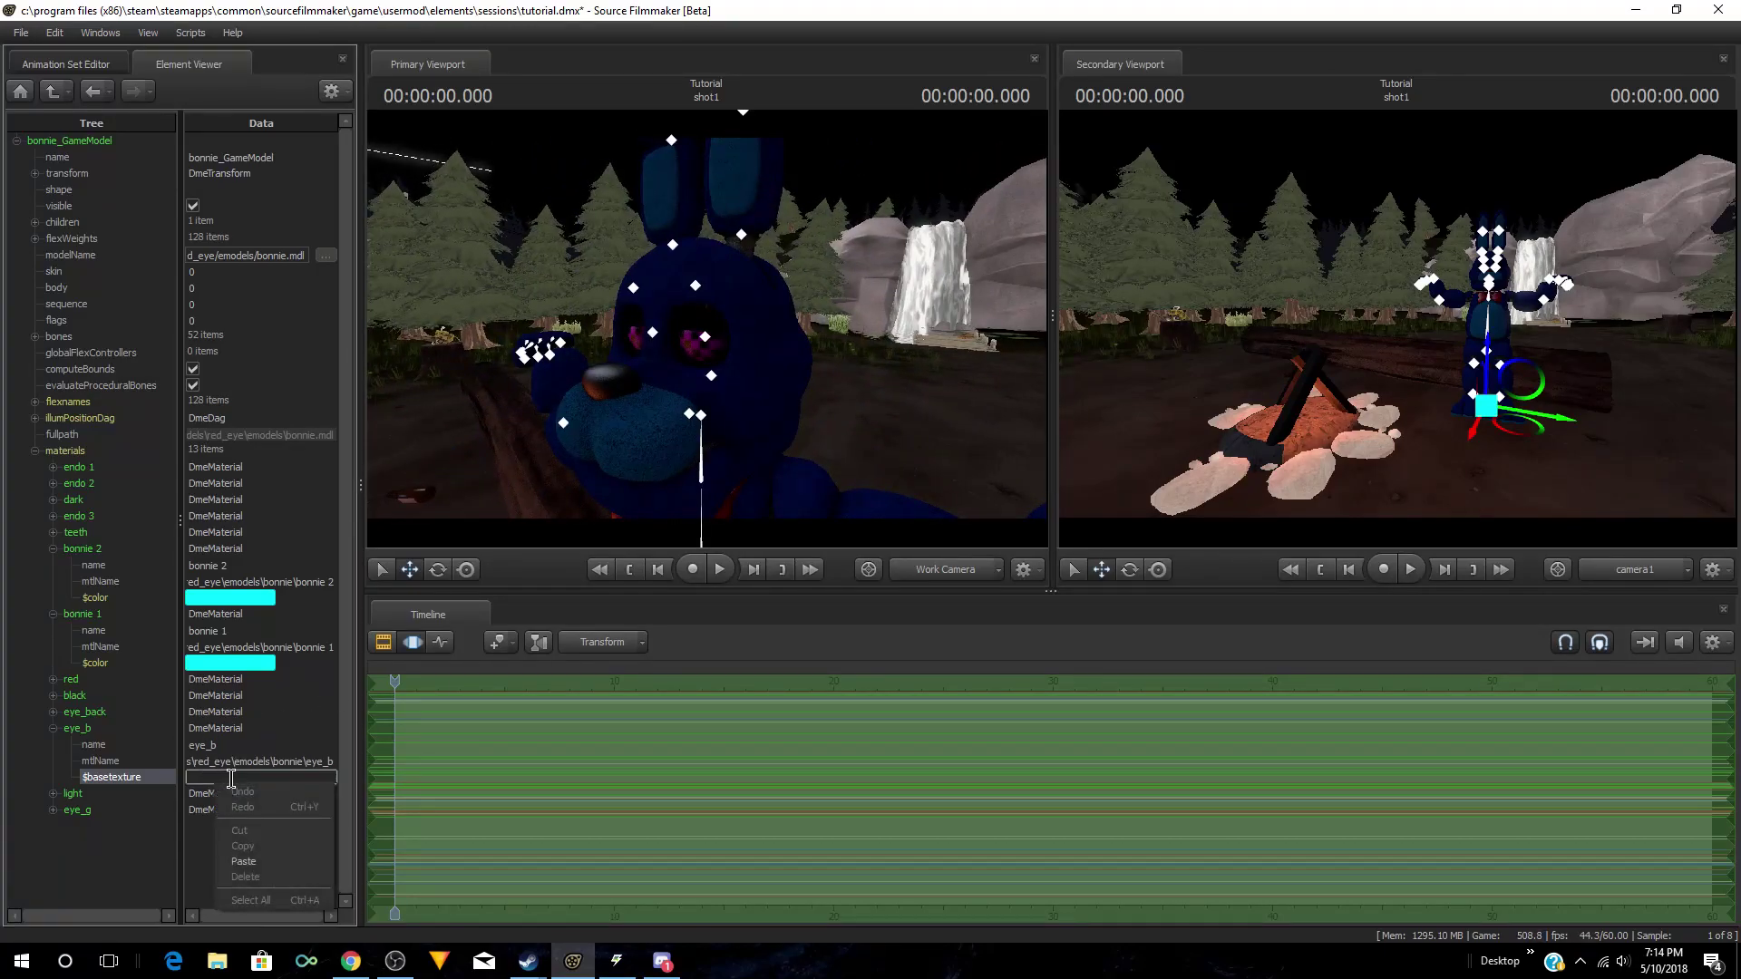
click(231, 779)
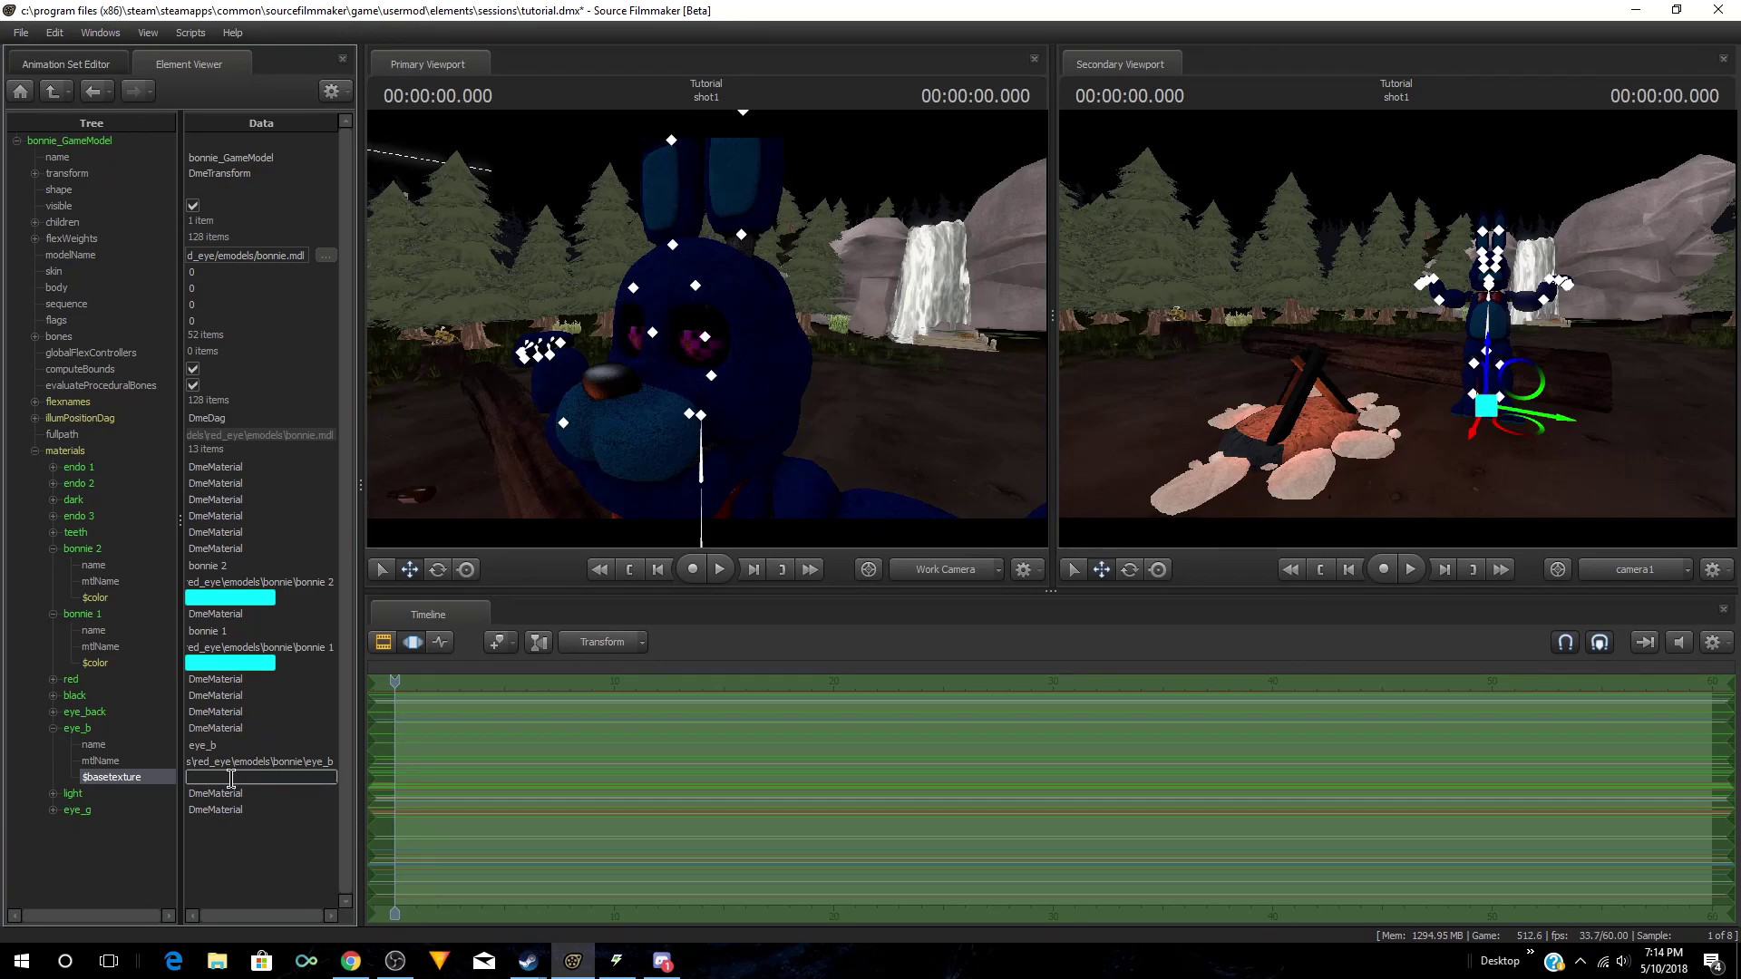
key(ctrl+v)
click(283, 853)
mouse_move(675, 408)
mouse_down()
mouse_move(817, 399)
mouse_move(687, 399)
mouse_up()
key(a)
key(d)
key(a)
key(d)
key(s)
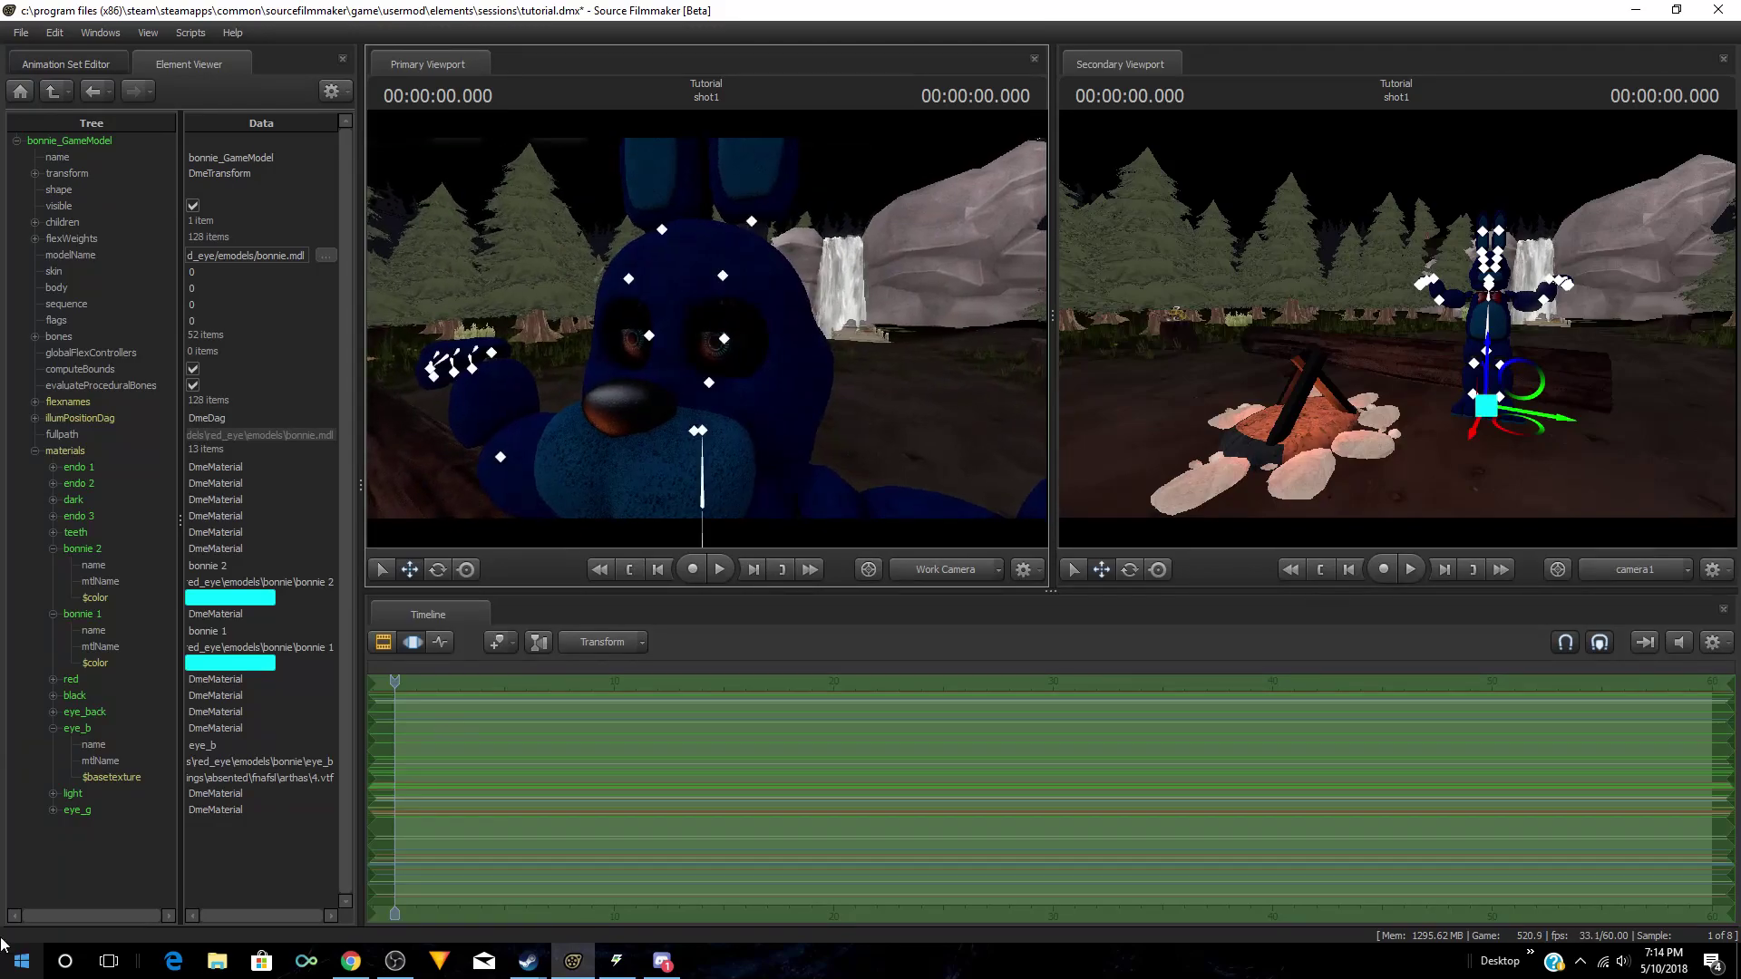
Step: Add a float attribute named $alpha to the eye_b material
right_click(80, 731)
mouse_move(160, 858)
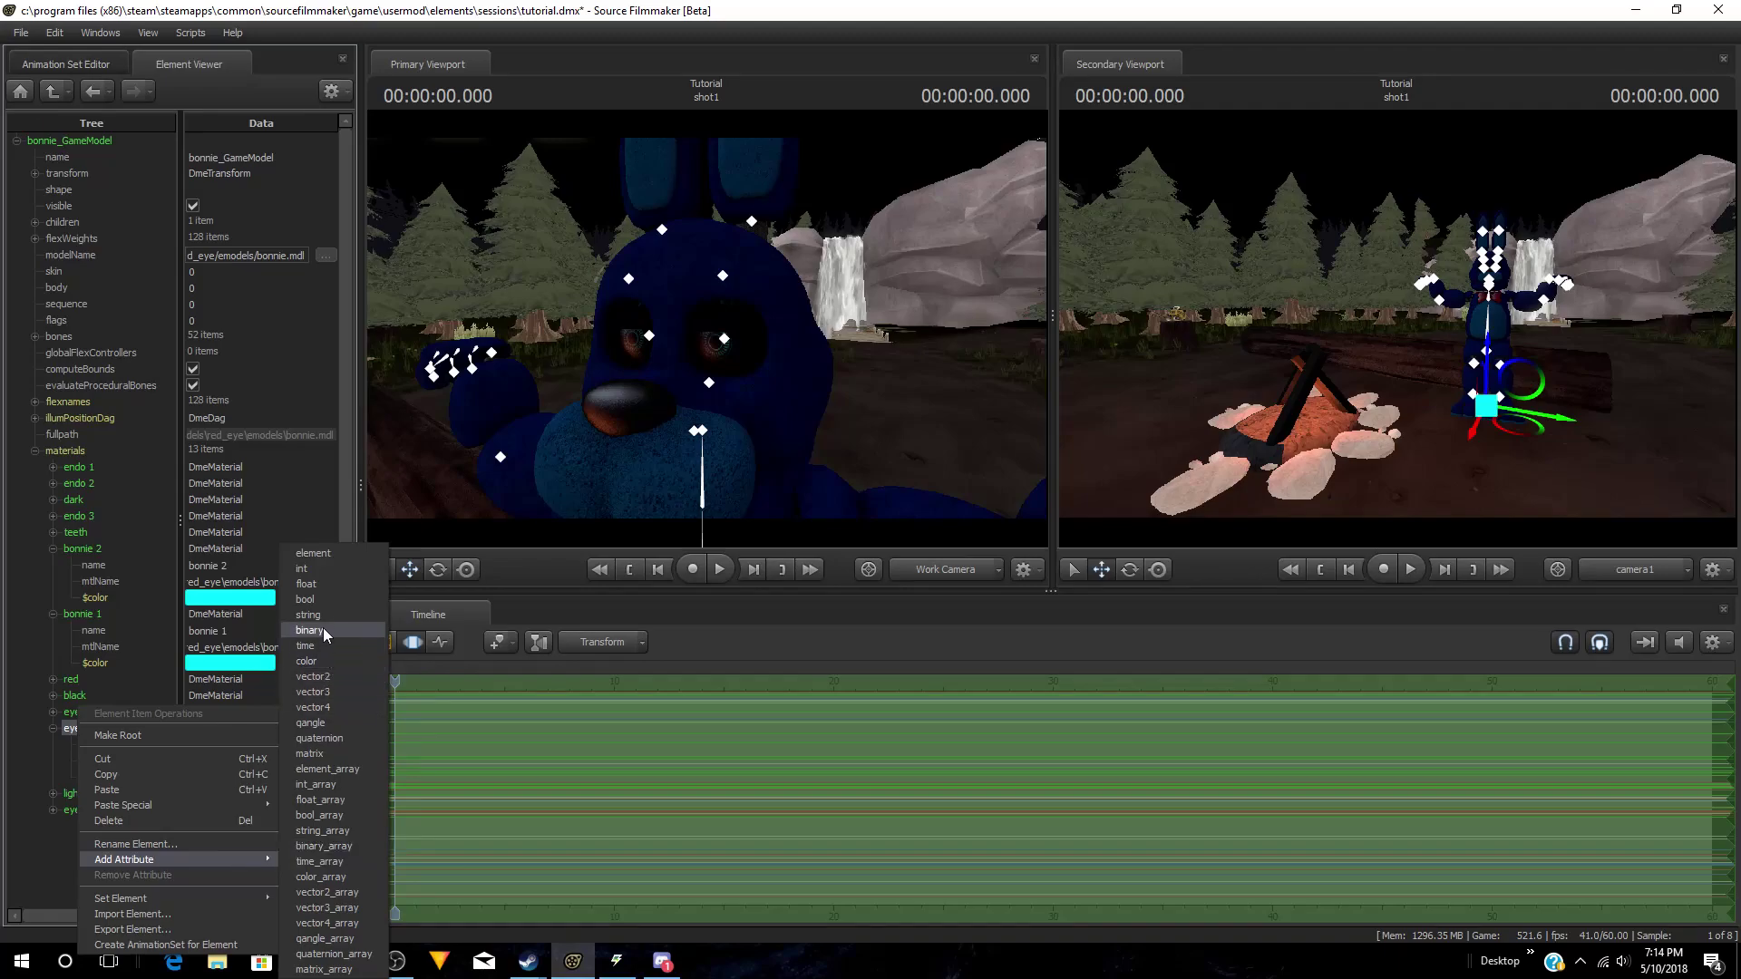
click(308, 584)
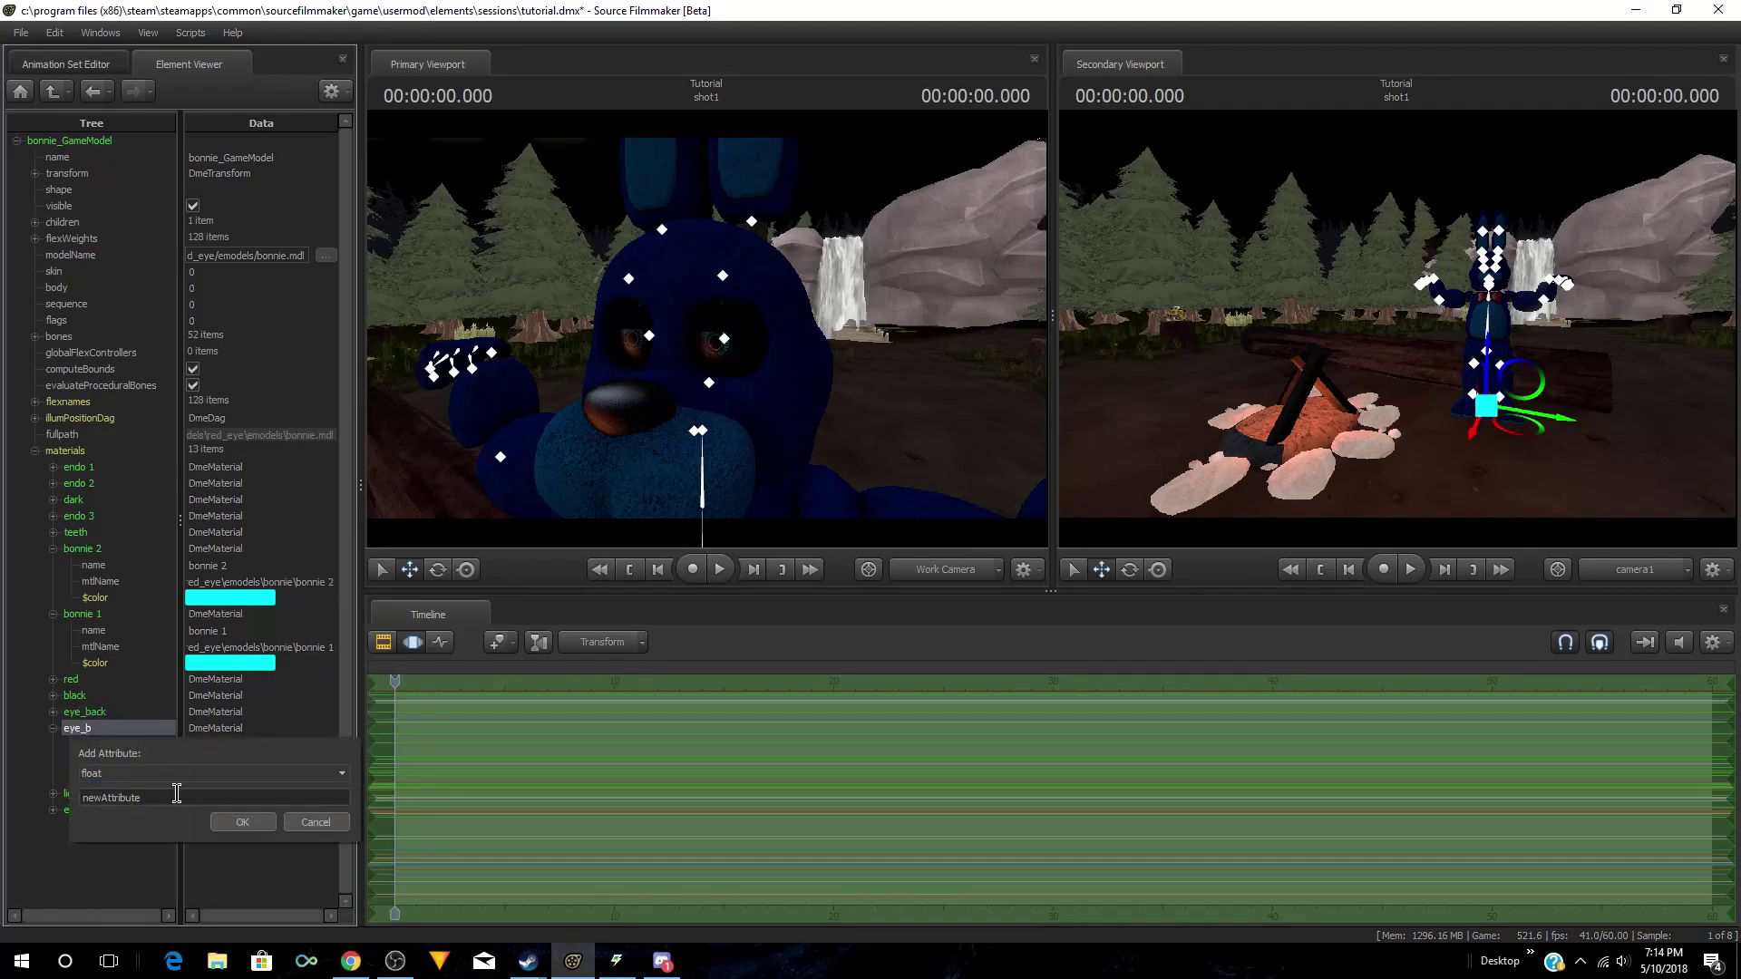
drag(175, 796, 2, 844)
key(BackSpace)
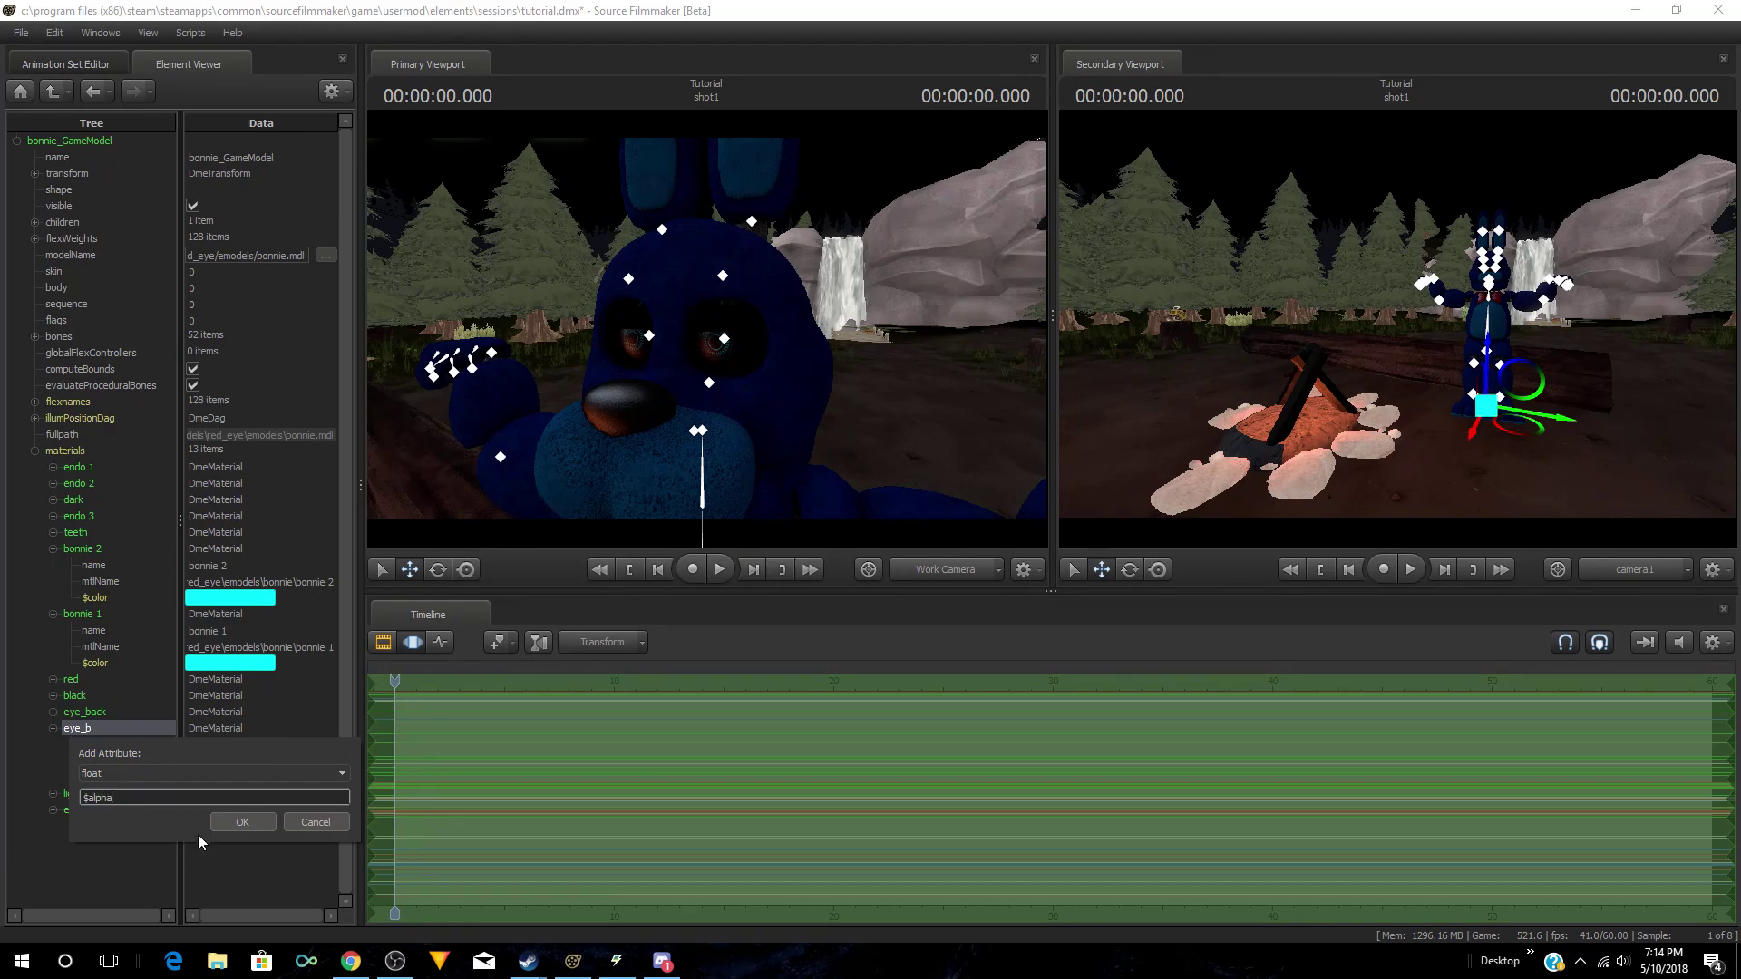
click(243, 822)
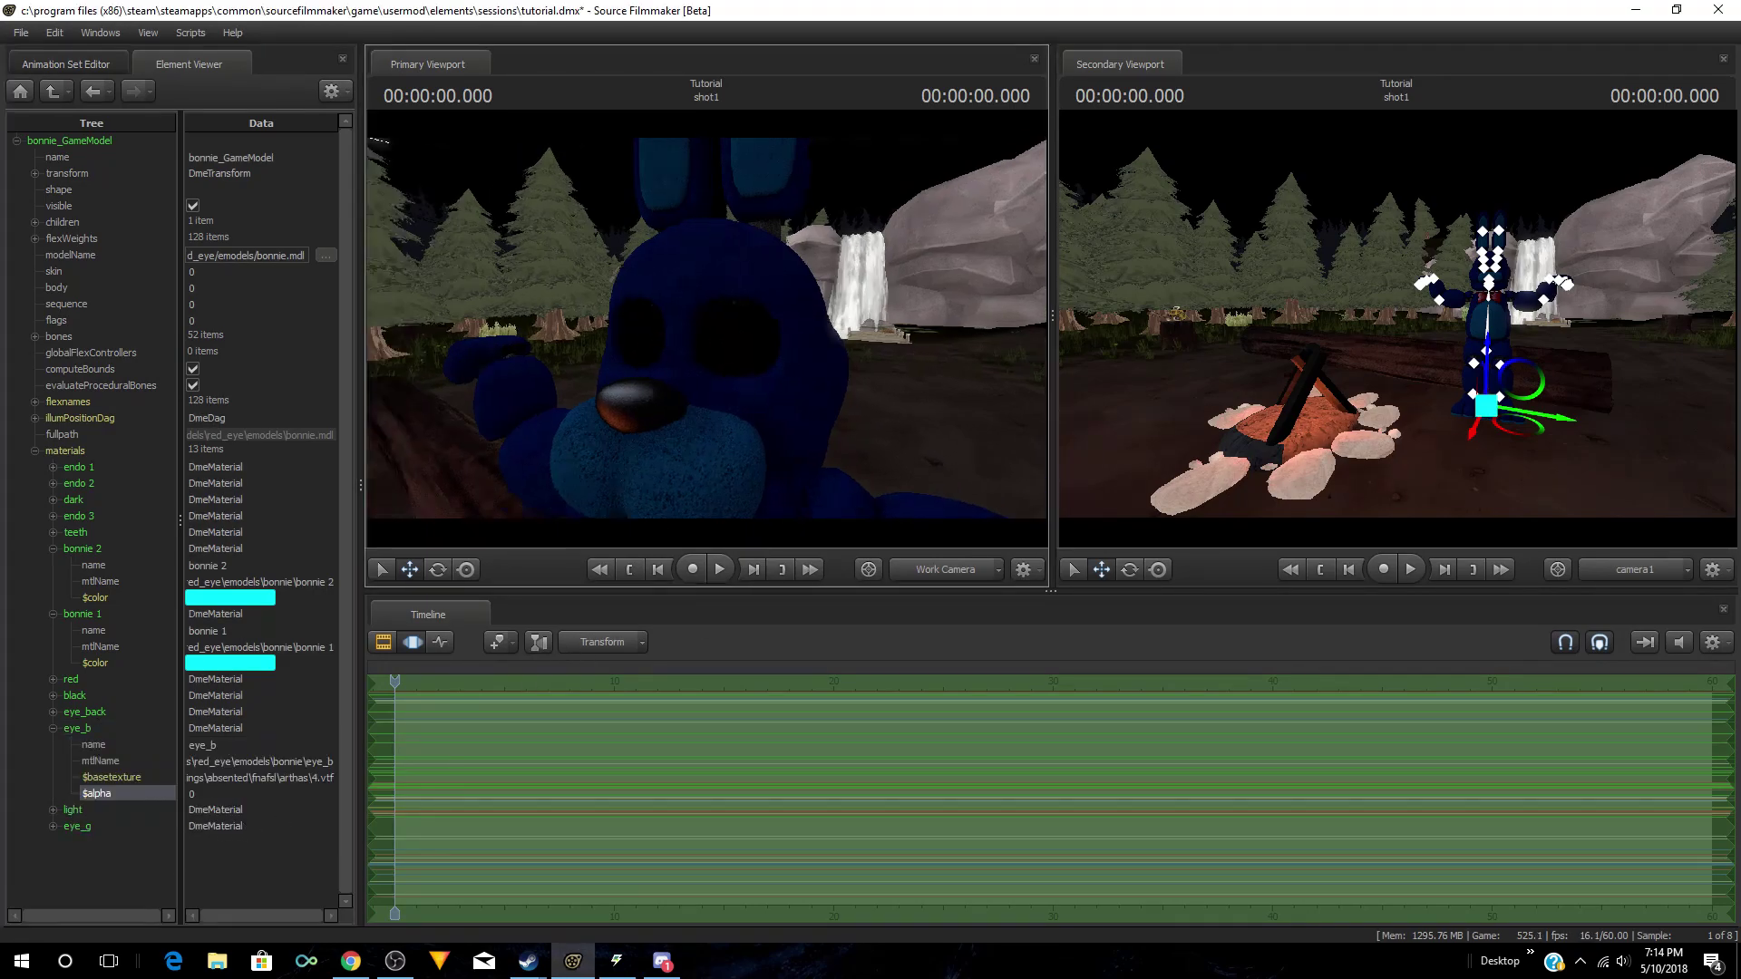
Step: Set eye_b's $alpha to 20, check the eyes on the model, and collapse the bonnie_GameModel tree
double_click(234, 794)
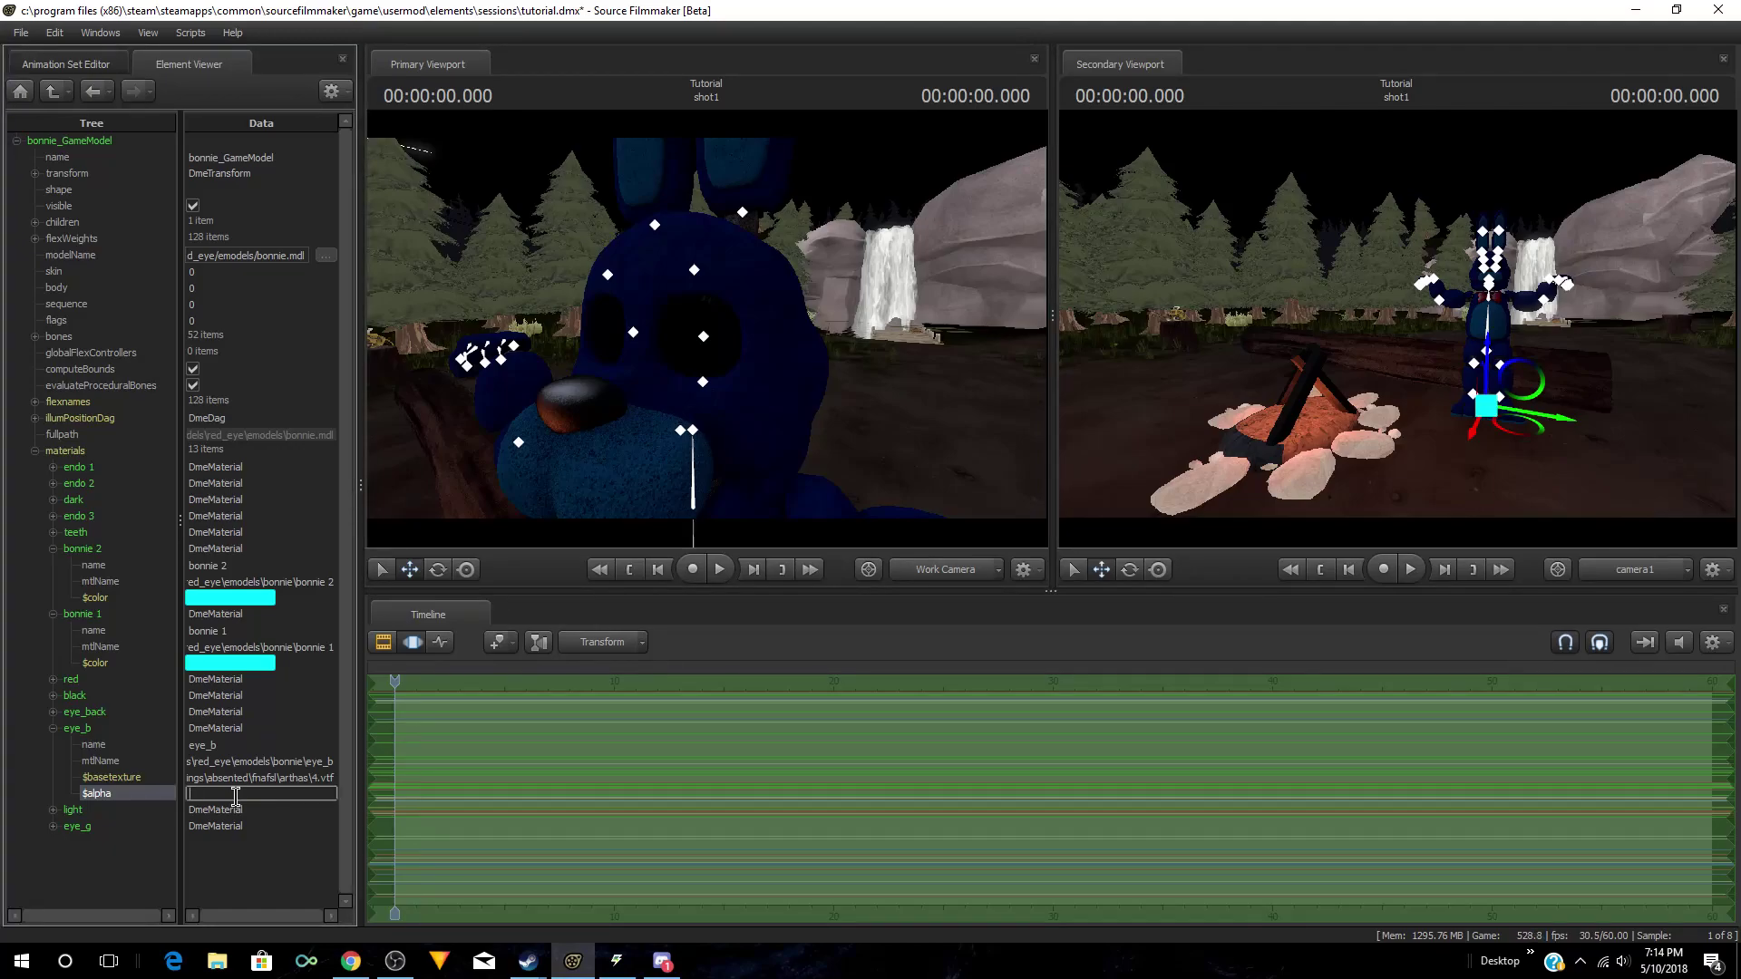
text(20)
key(Return)
drag(707, 328, 659, 331)
click(14, 146)
drag(1541, 395, 1399, 336)
key(ctrl+z)
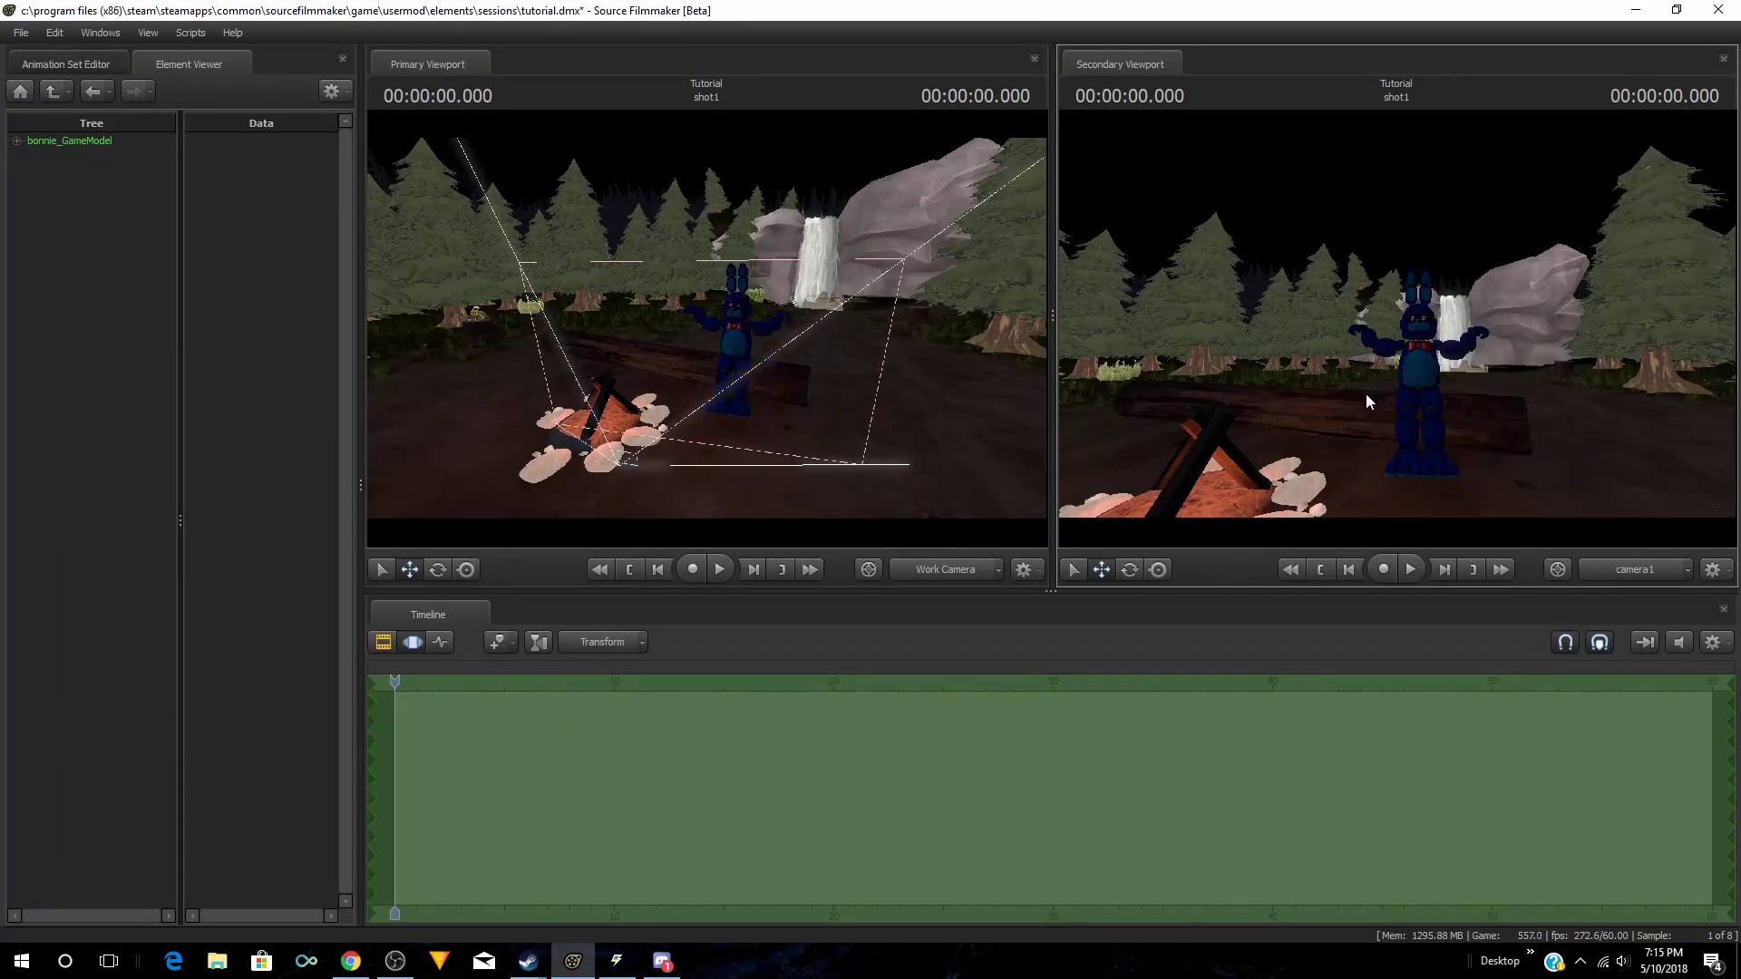
key(ctrl+z)
Step: Collapse the bonnie1 controls in the animation set list and create an animation set for a new light facing the campfire
click(64, 71)
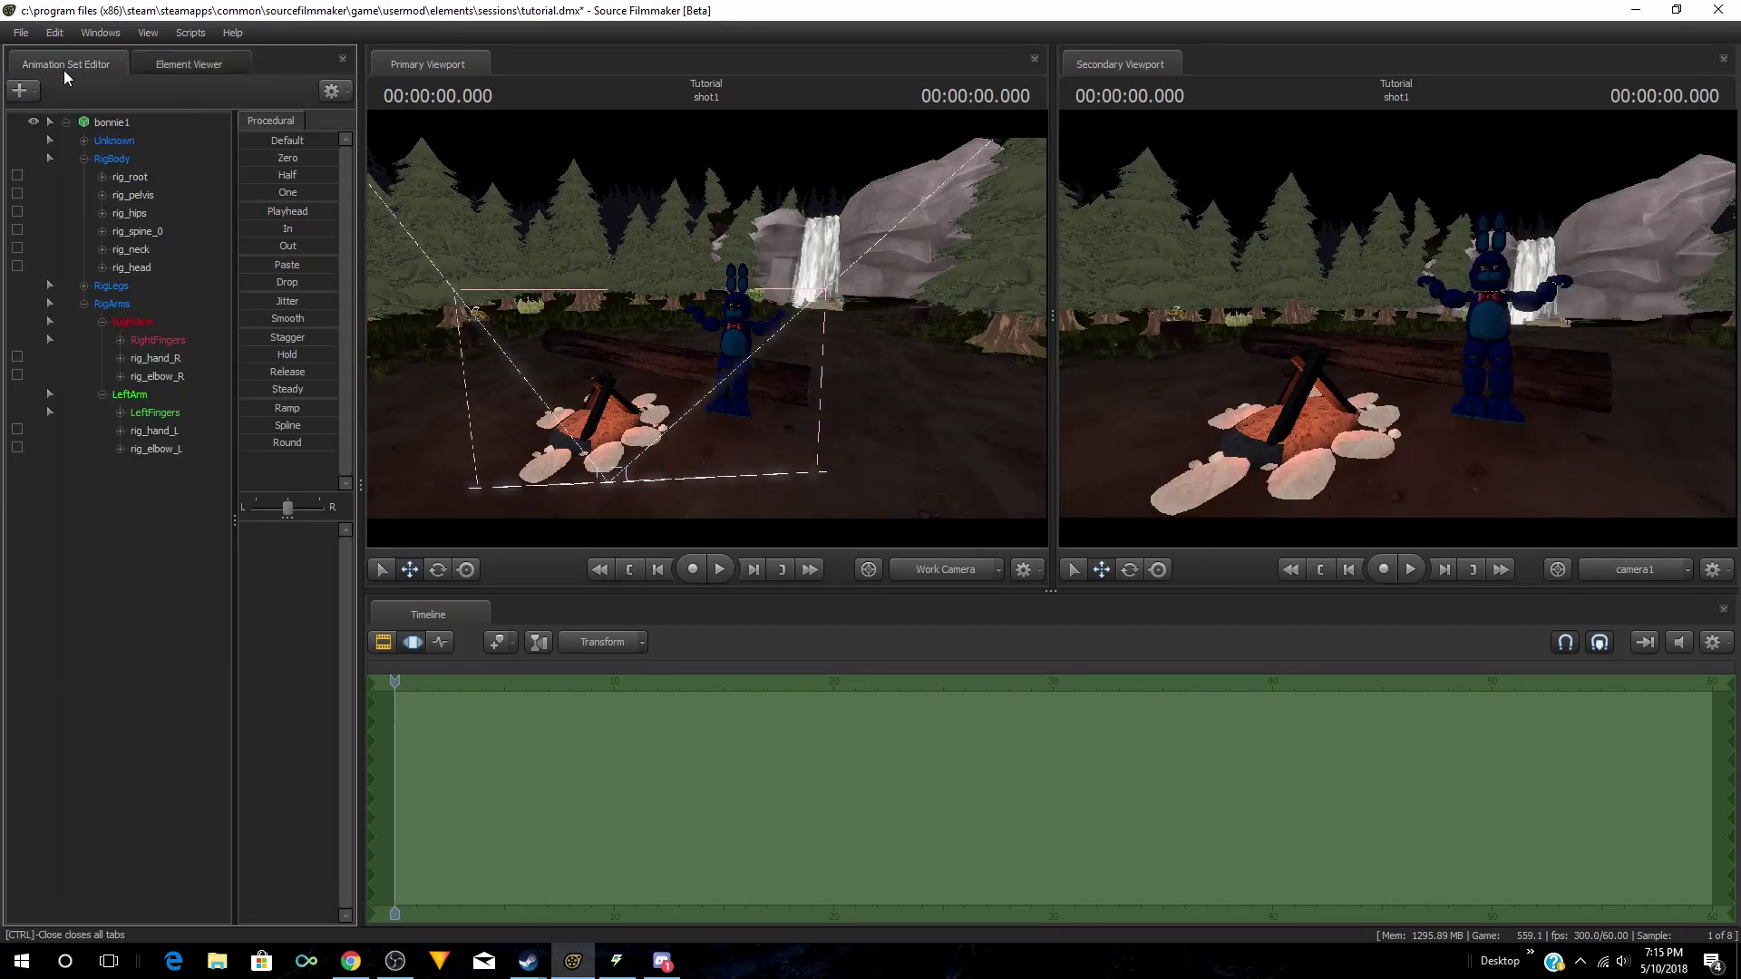
click(65, 123)
drag(827, 354, 861, 354)
key(w)
key(a)
drag(707, 329, 757, 342)
key(d)
key(s)
key(s)
right_click(62, 231)
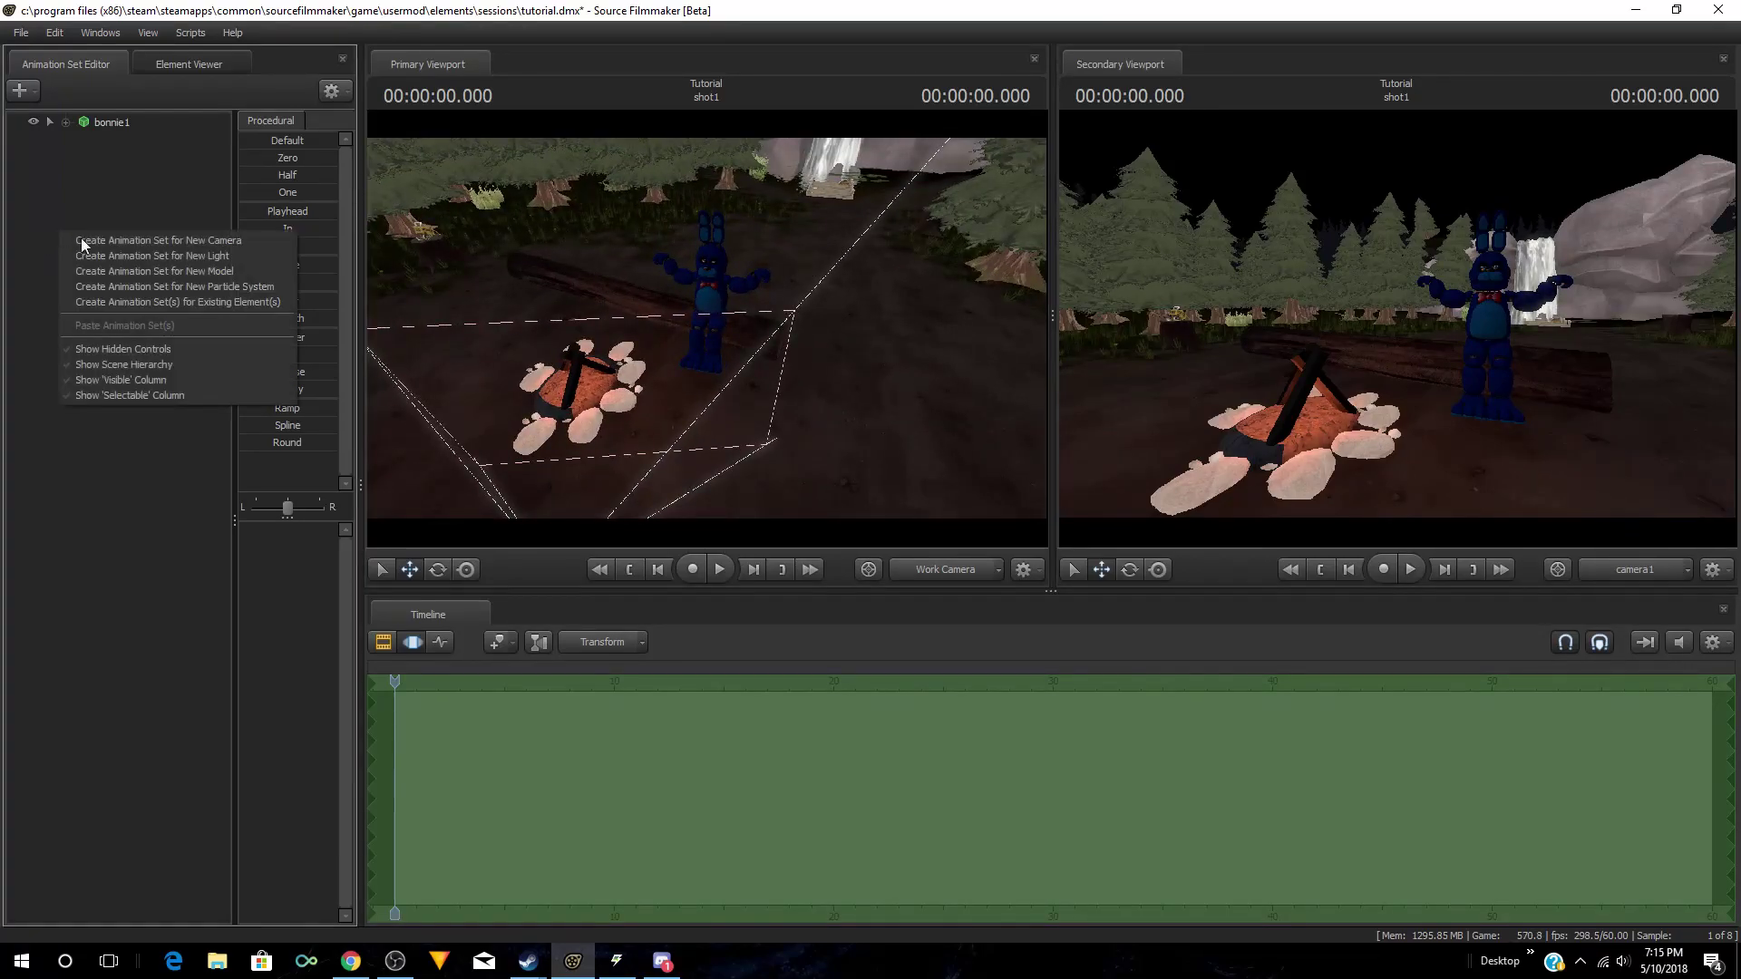
click(163, 259)
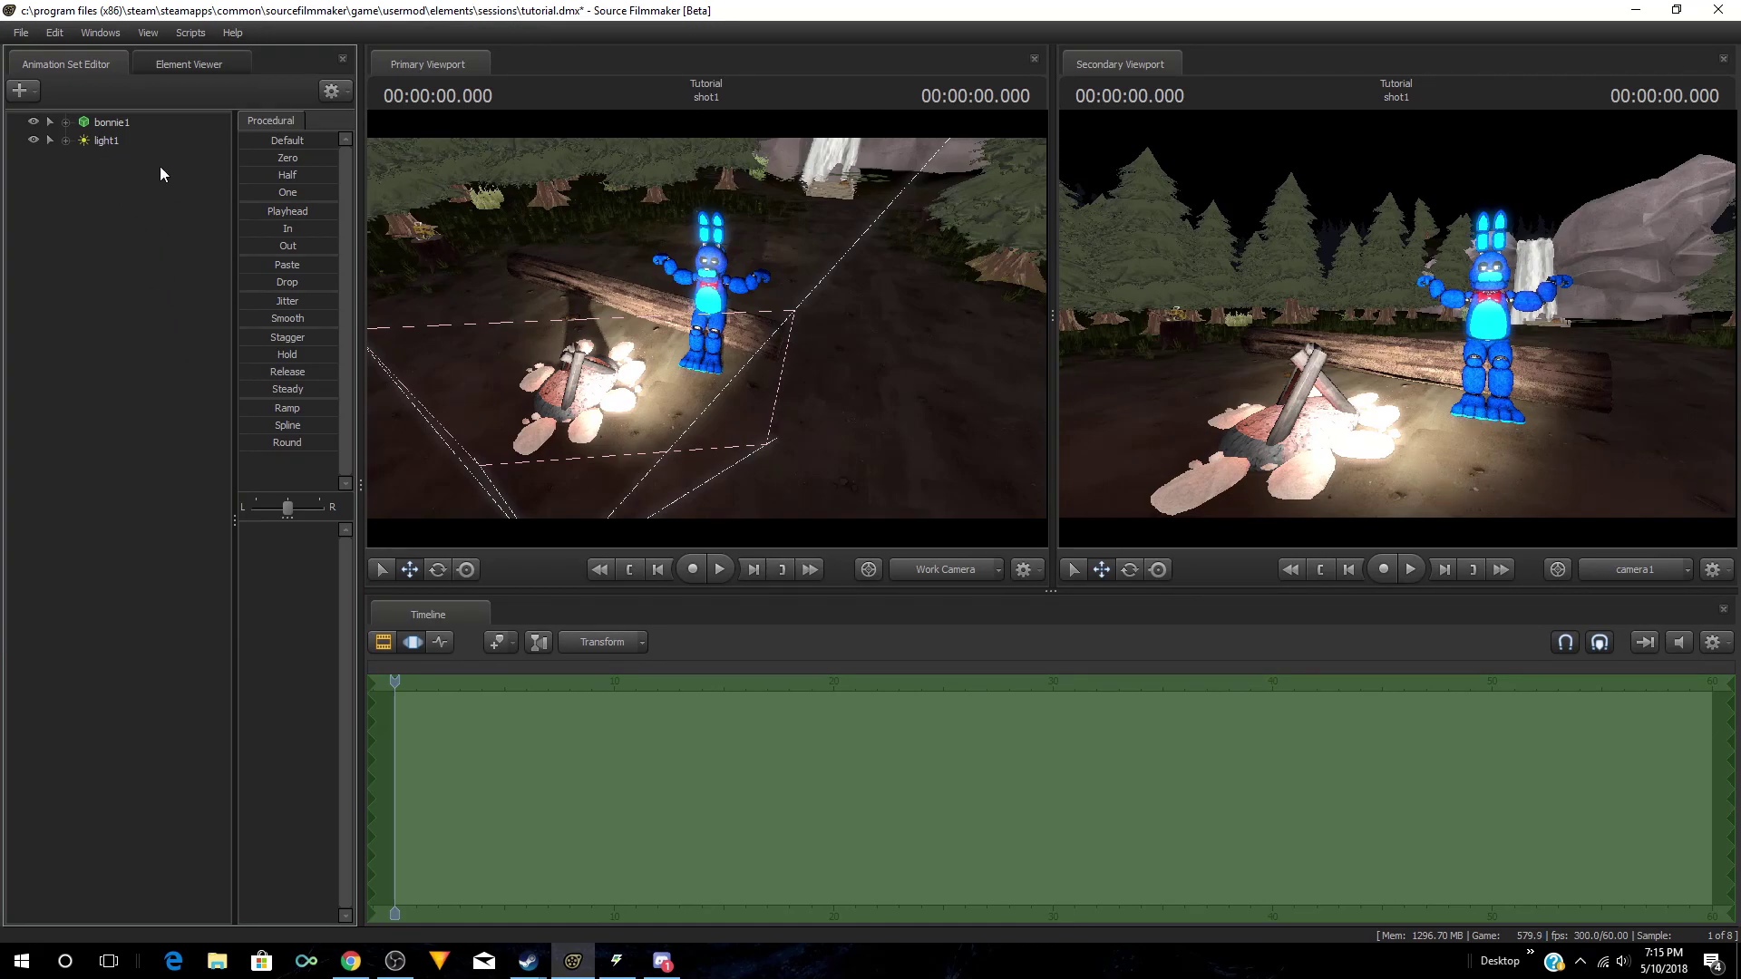
Step: Look through light1 in the primary viewport and move it to illuminate the campfire and Bonnie from above
drag(117, 140, 703, 358)
key(w)
key(w)
key(w)
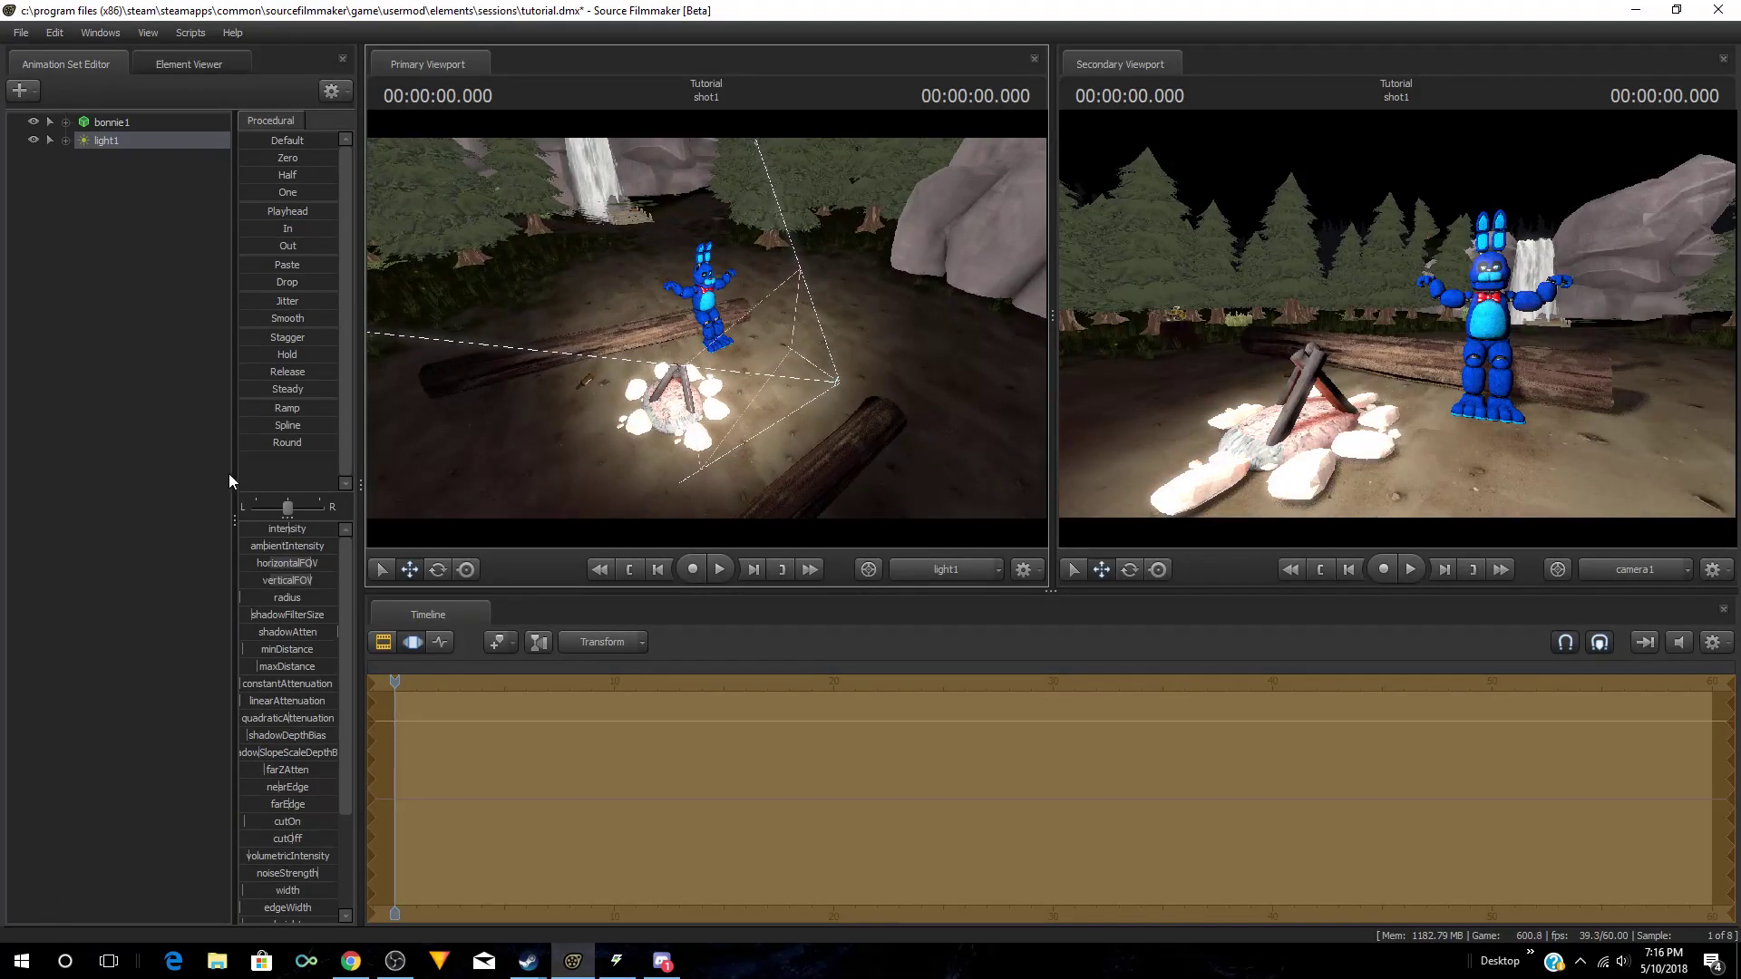
Step: Widen light1's sliders, lower its intensity close to the minimum, and raise its radius close to the maximum
drag(235, 521, 68, 526)
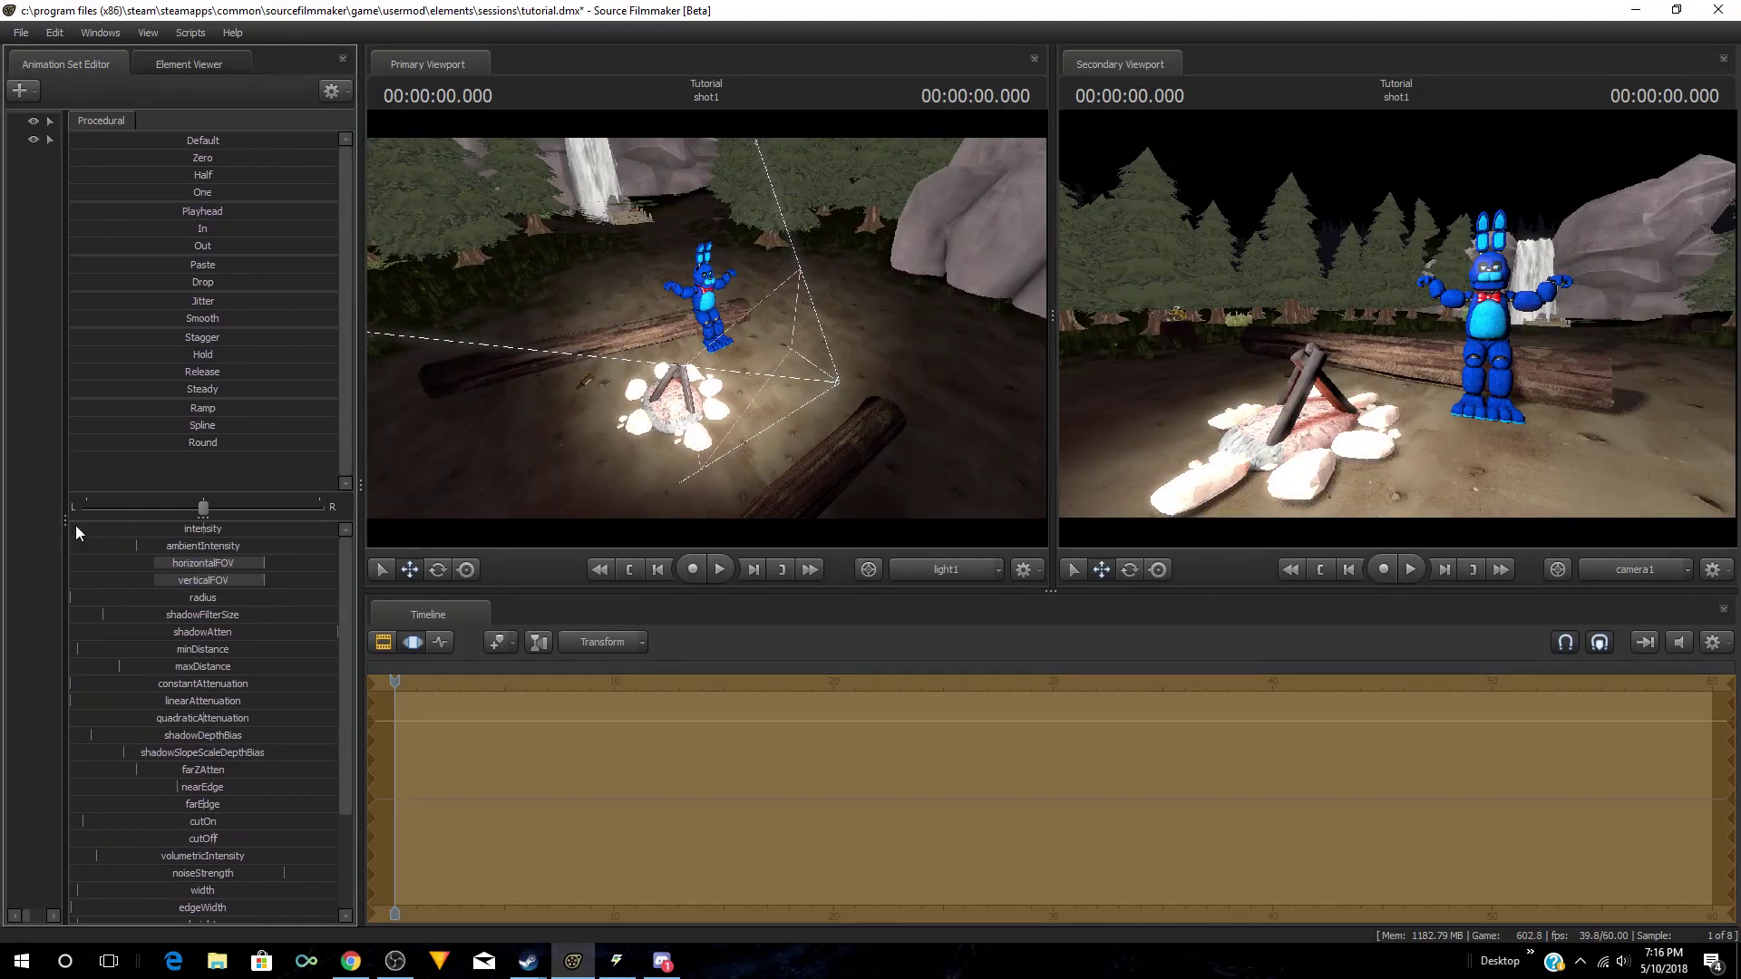
drag(203, 529, 88, 529)
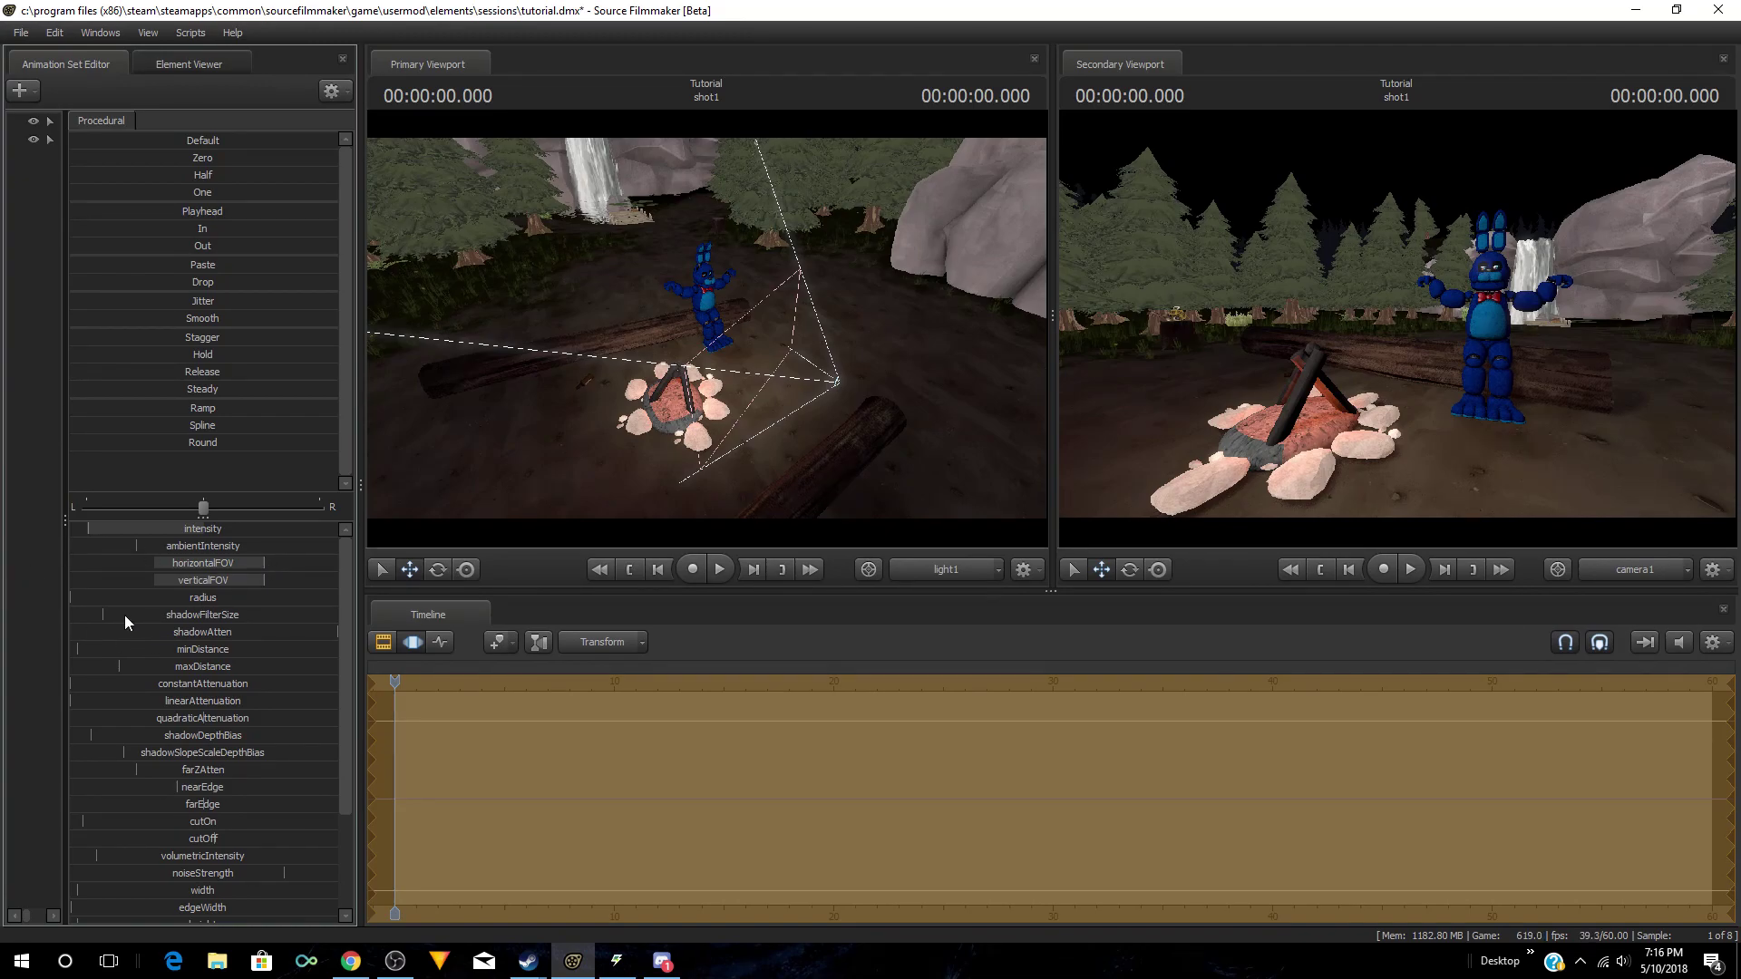
drag(102, 599, 311, 599)
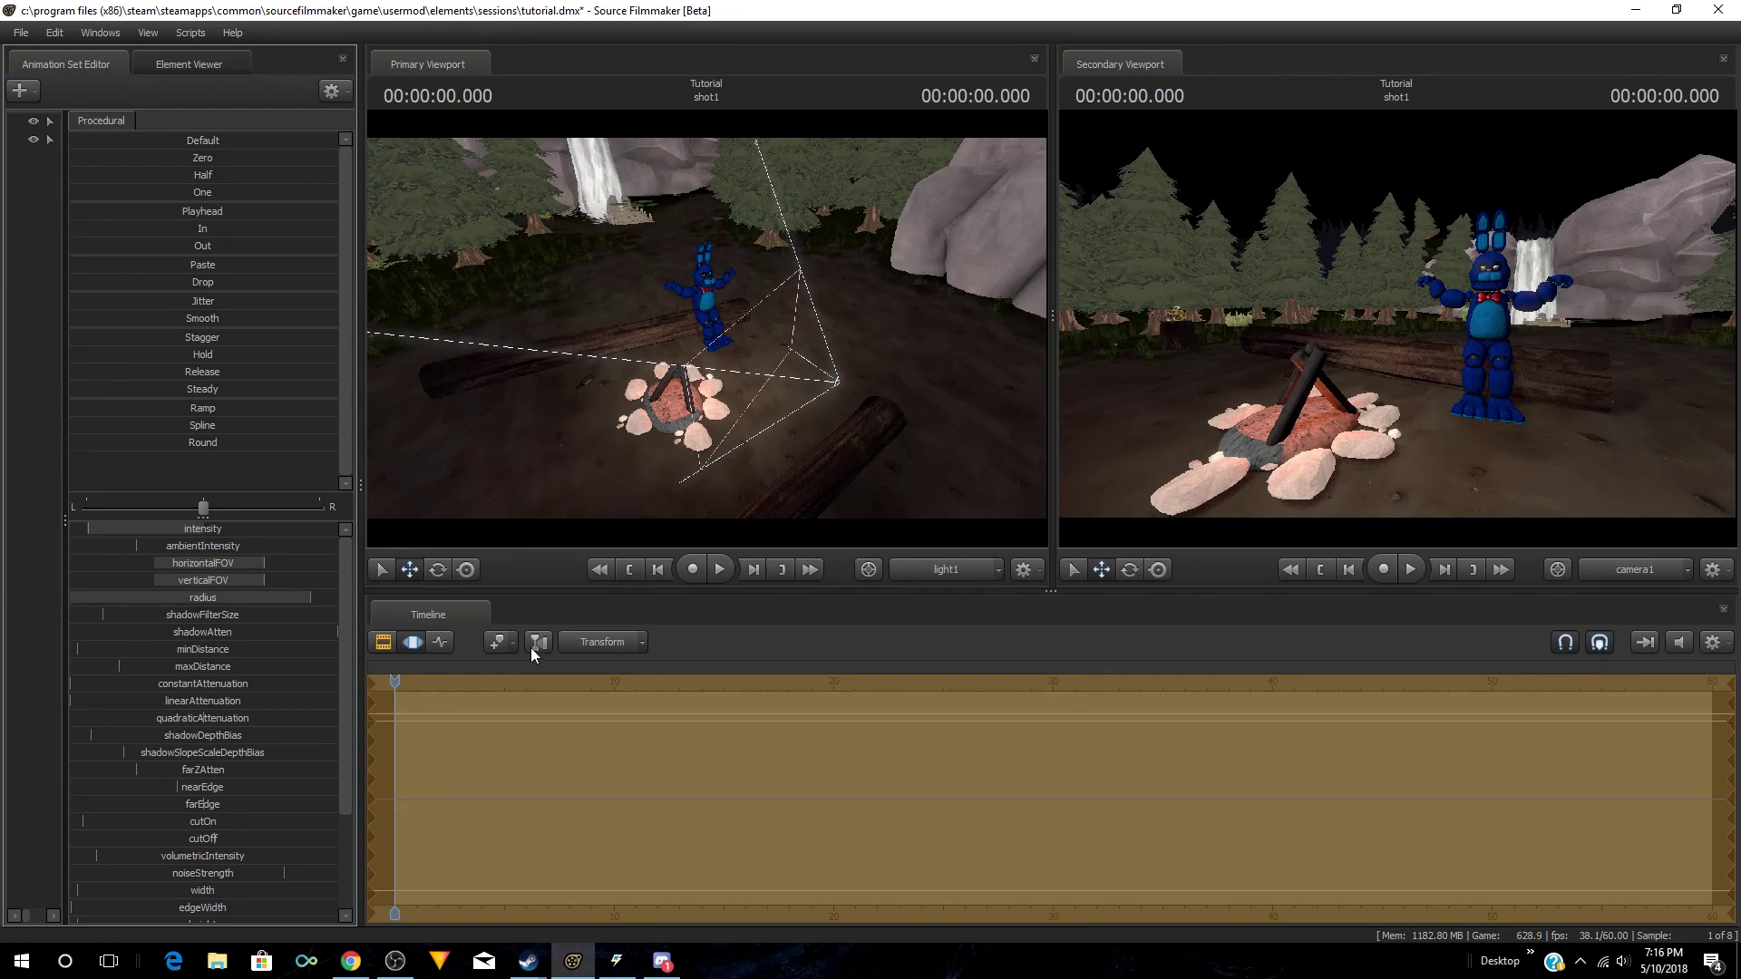
Step: Raise light1's radius to the maximum and its intensity to about a fifth of the range, comparing the lighting in the Clip Editor
click(386, 642)
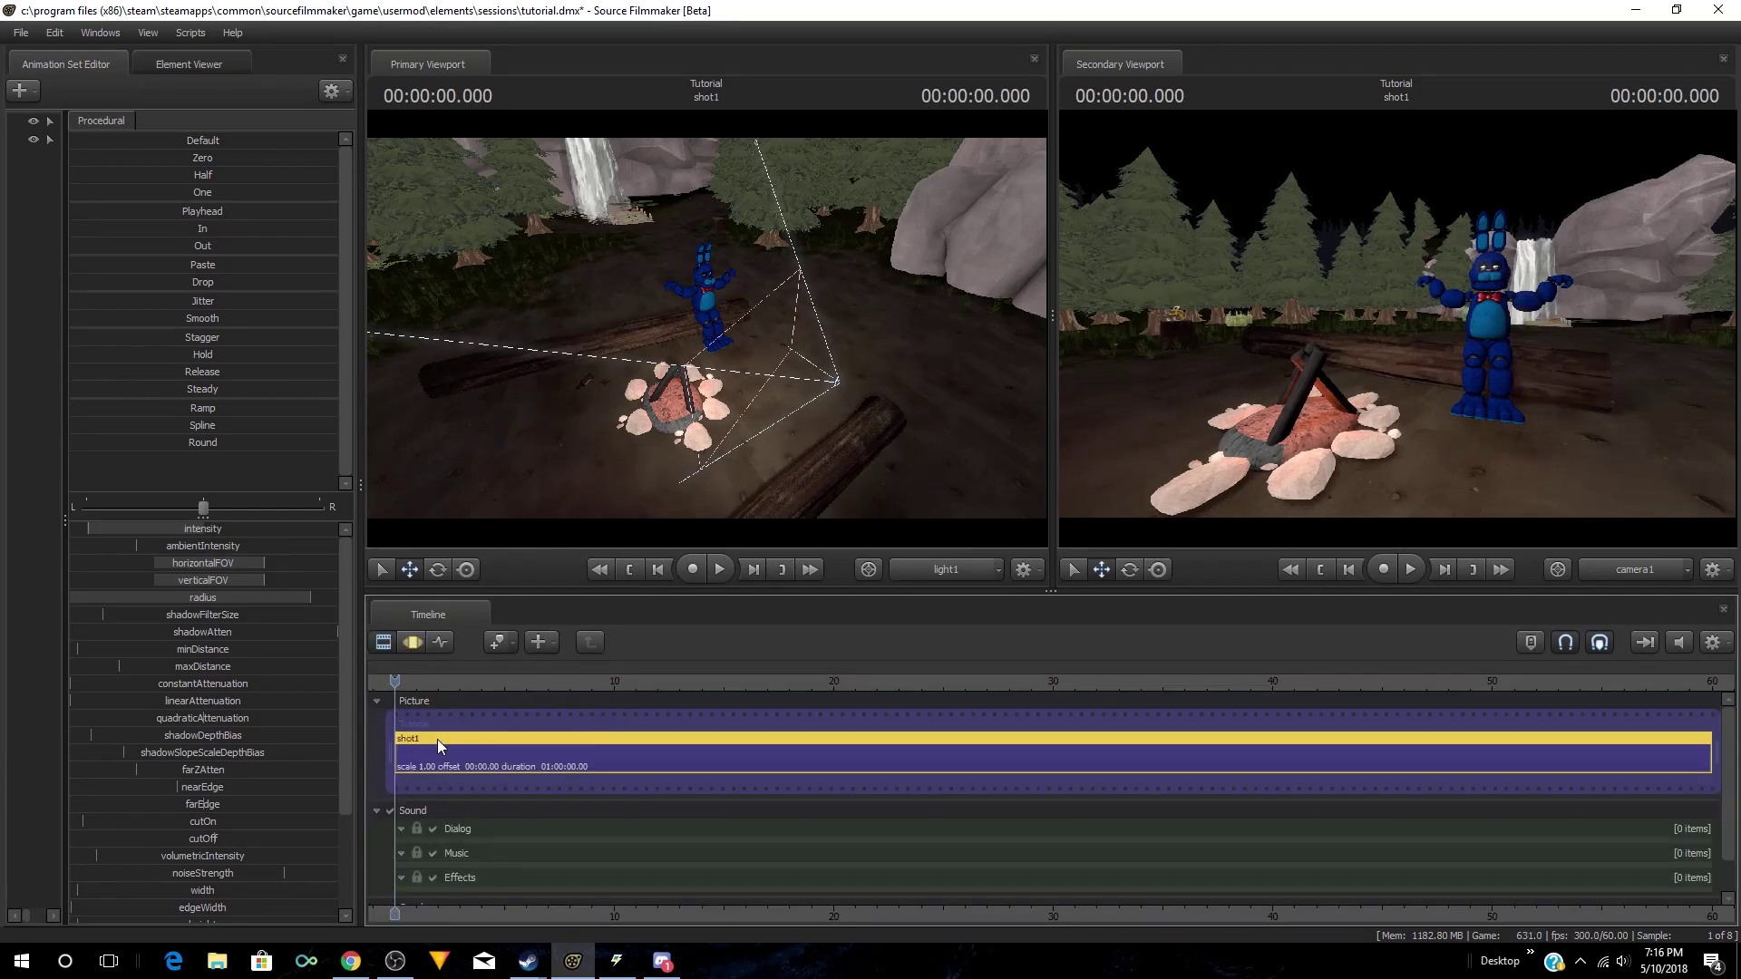
drag(312, 599, 324, 599)
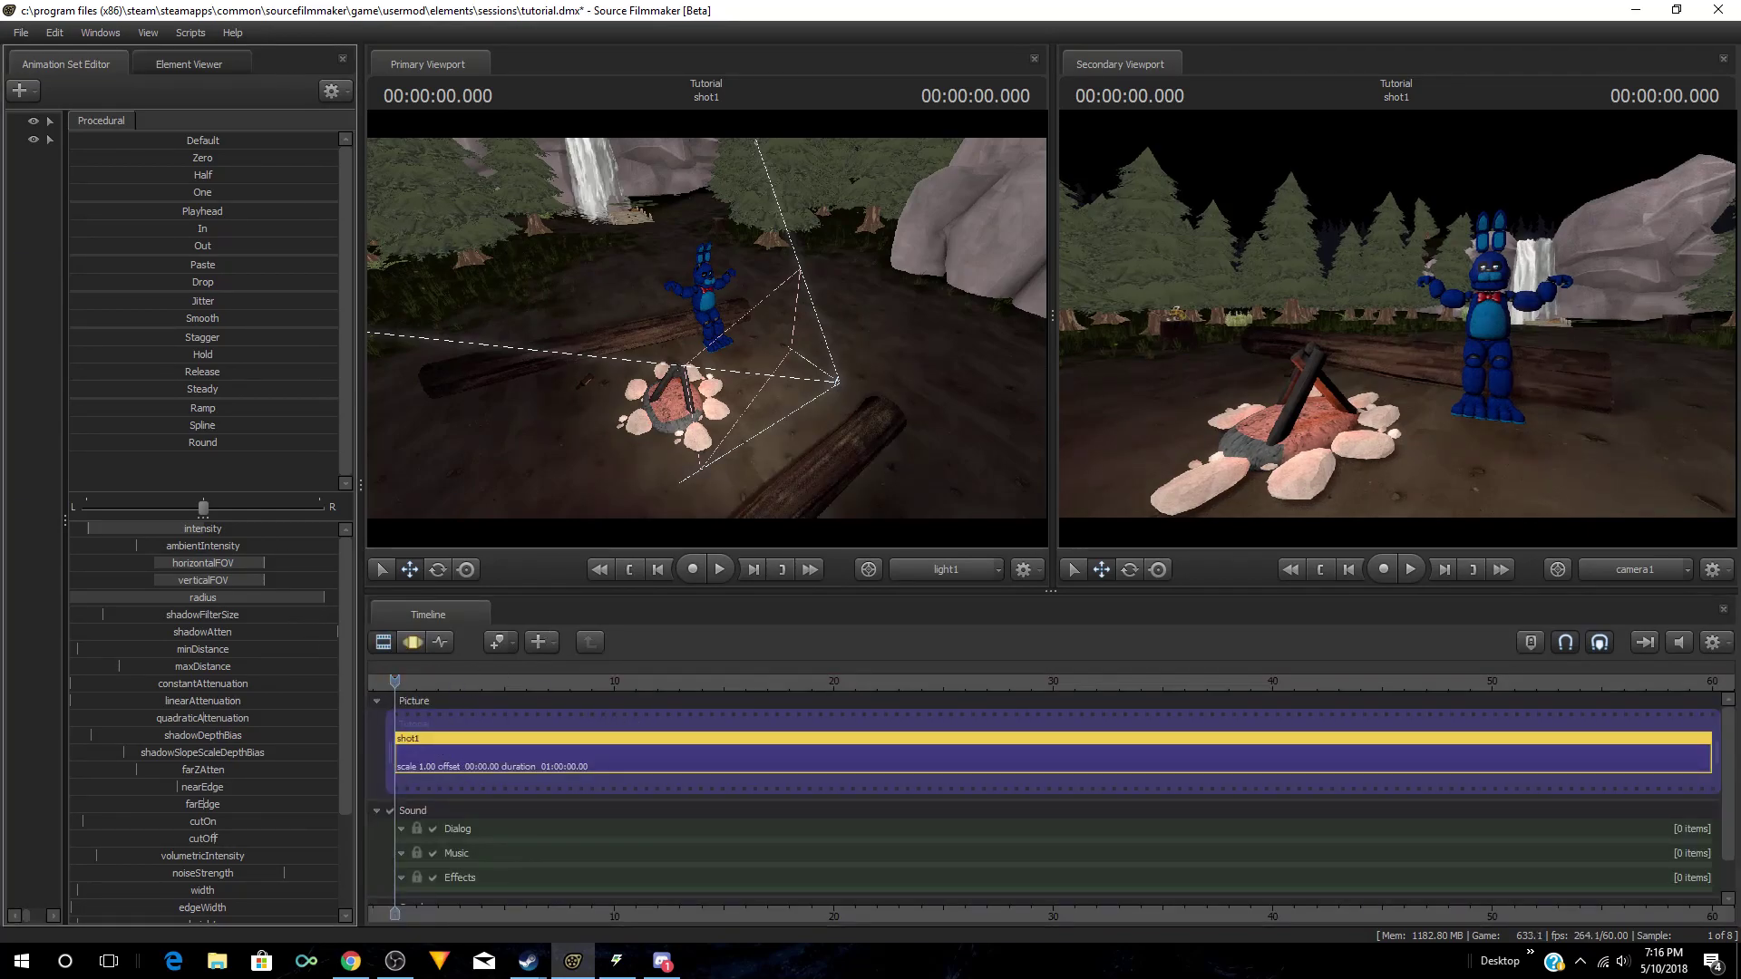
click(412, 642)
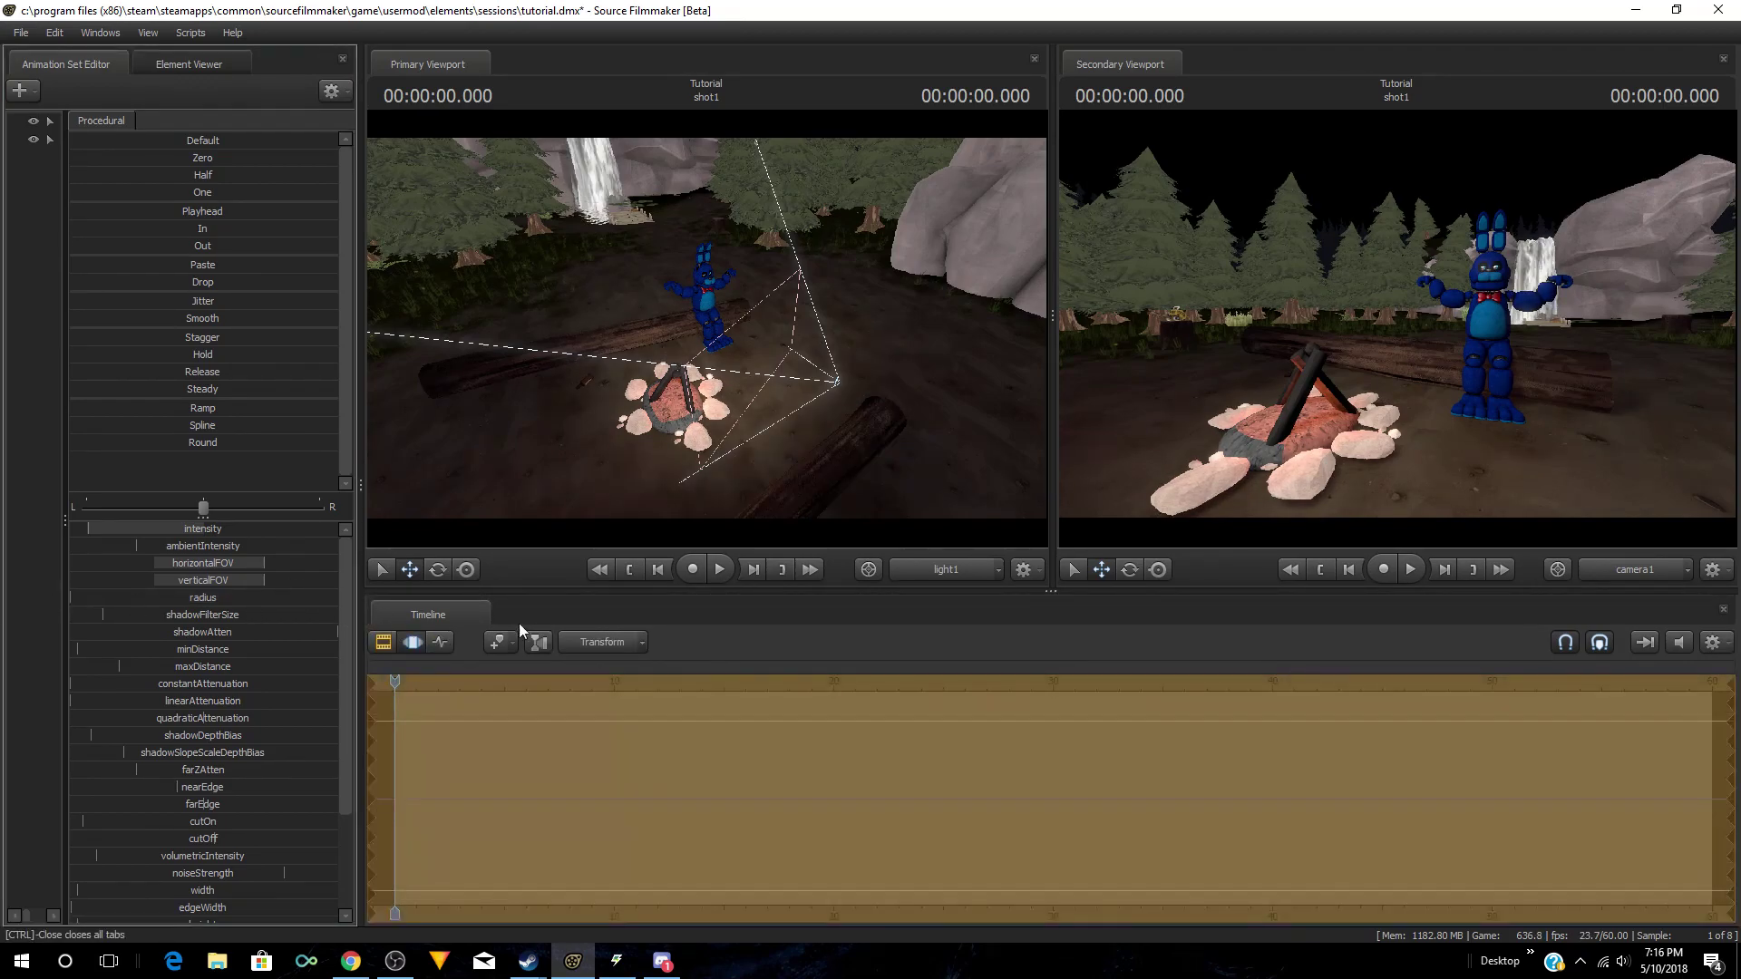
click(381, 642)
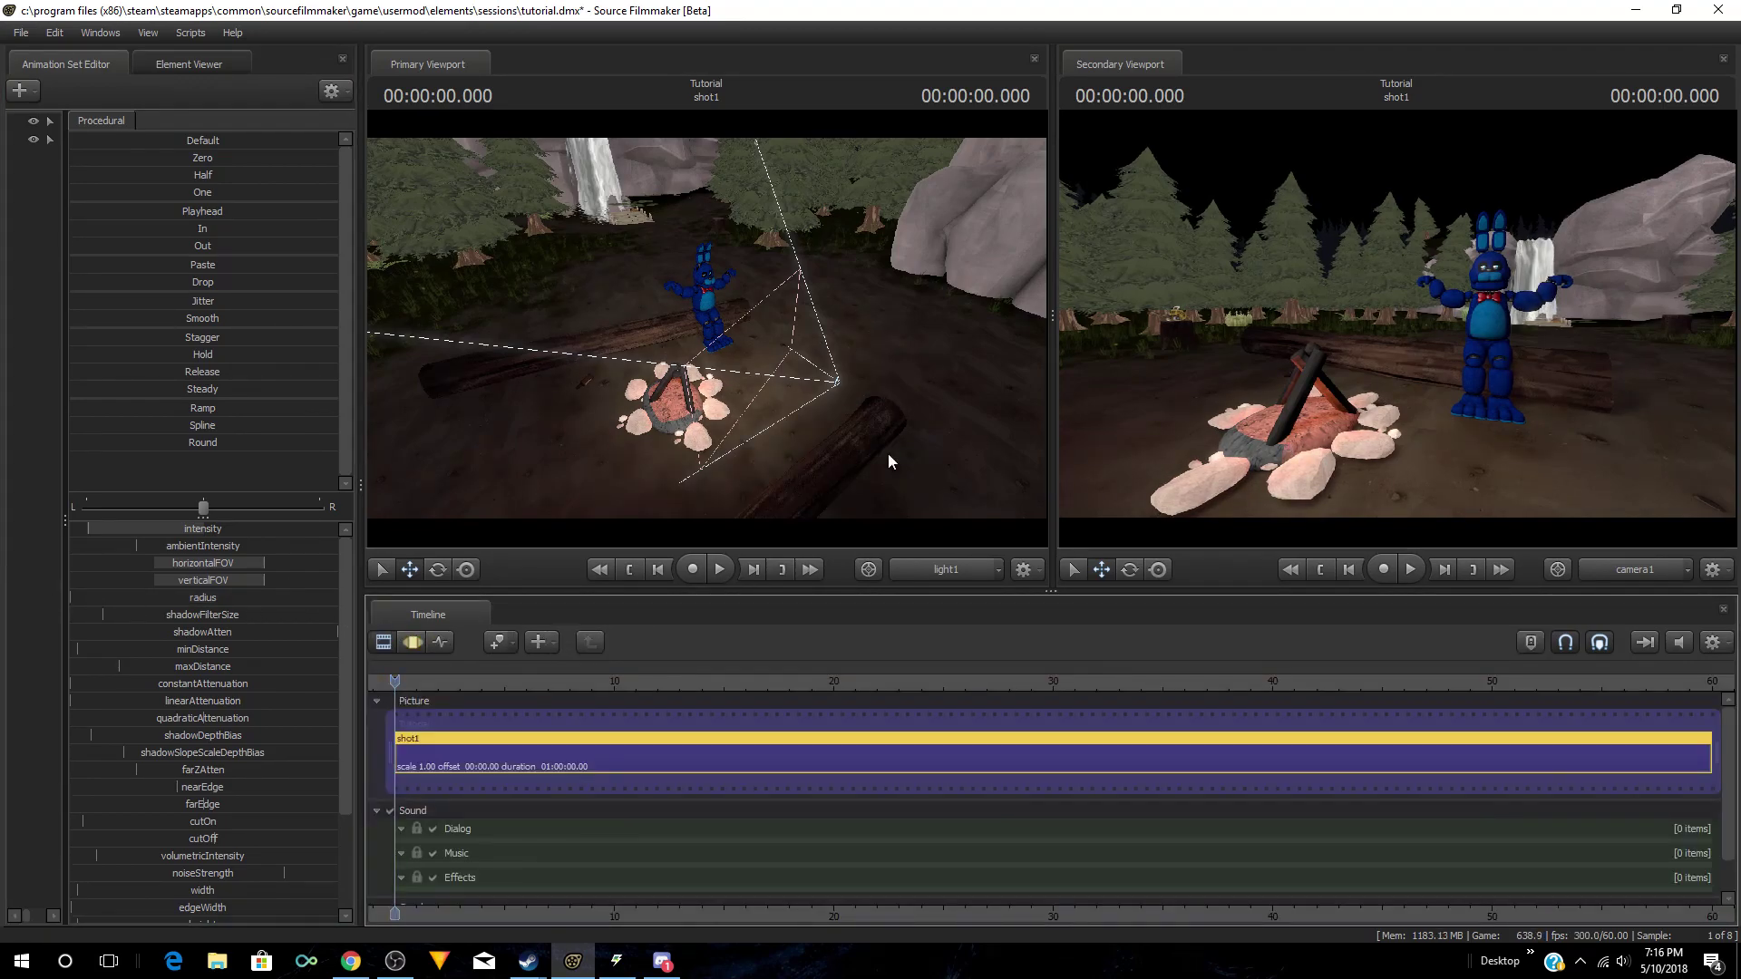
click(413, 643)
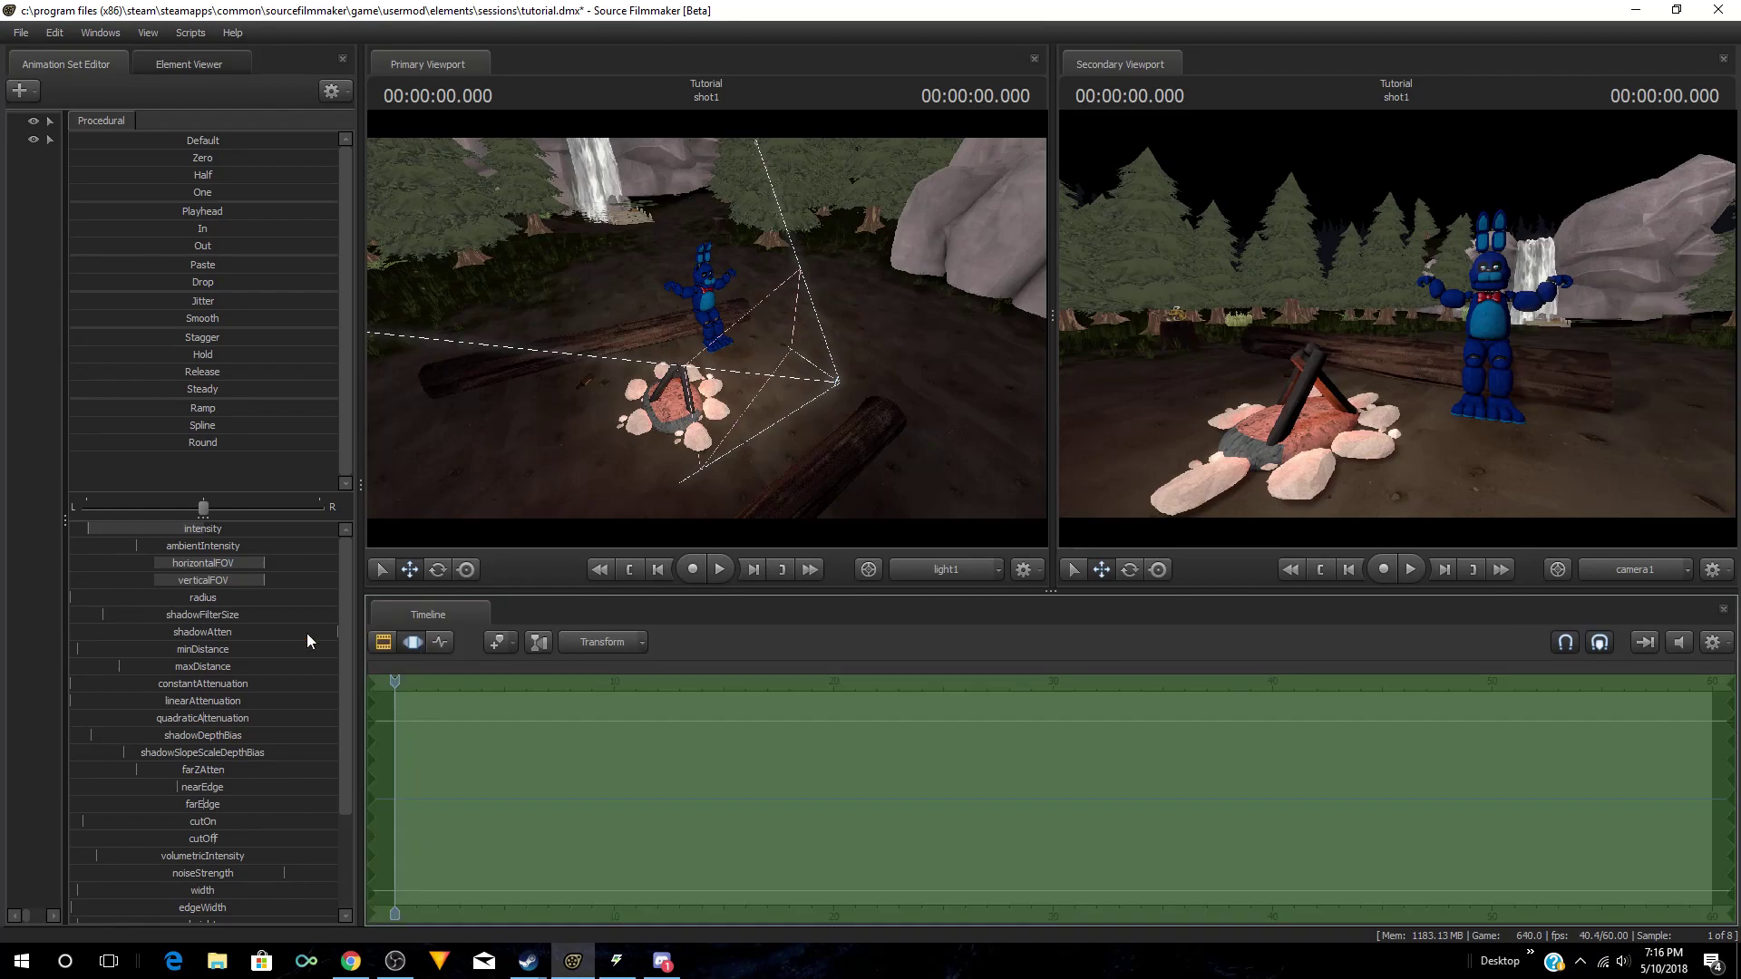
click(159, 596)
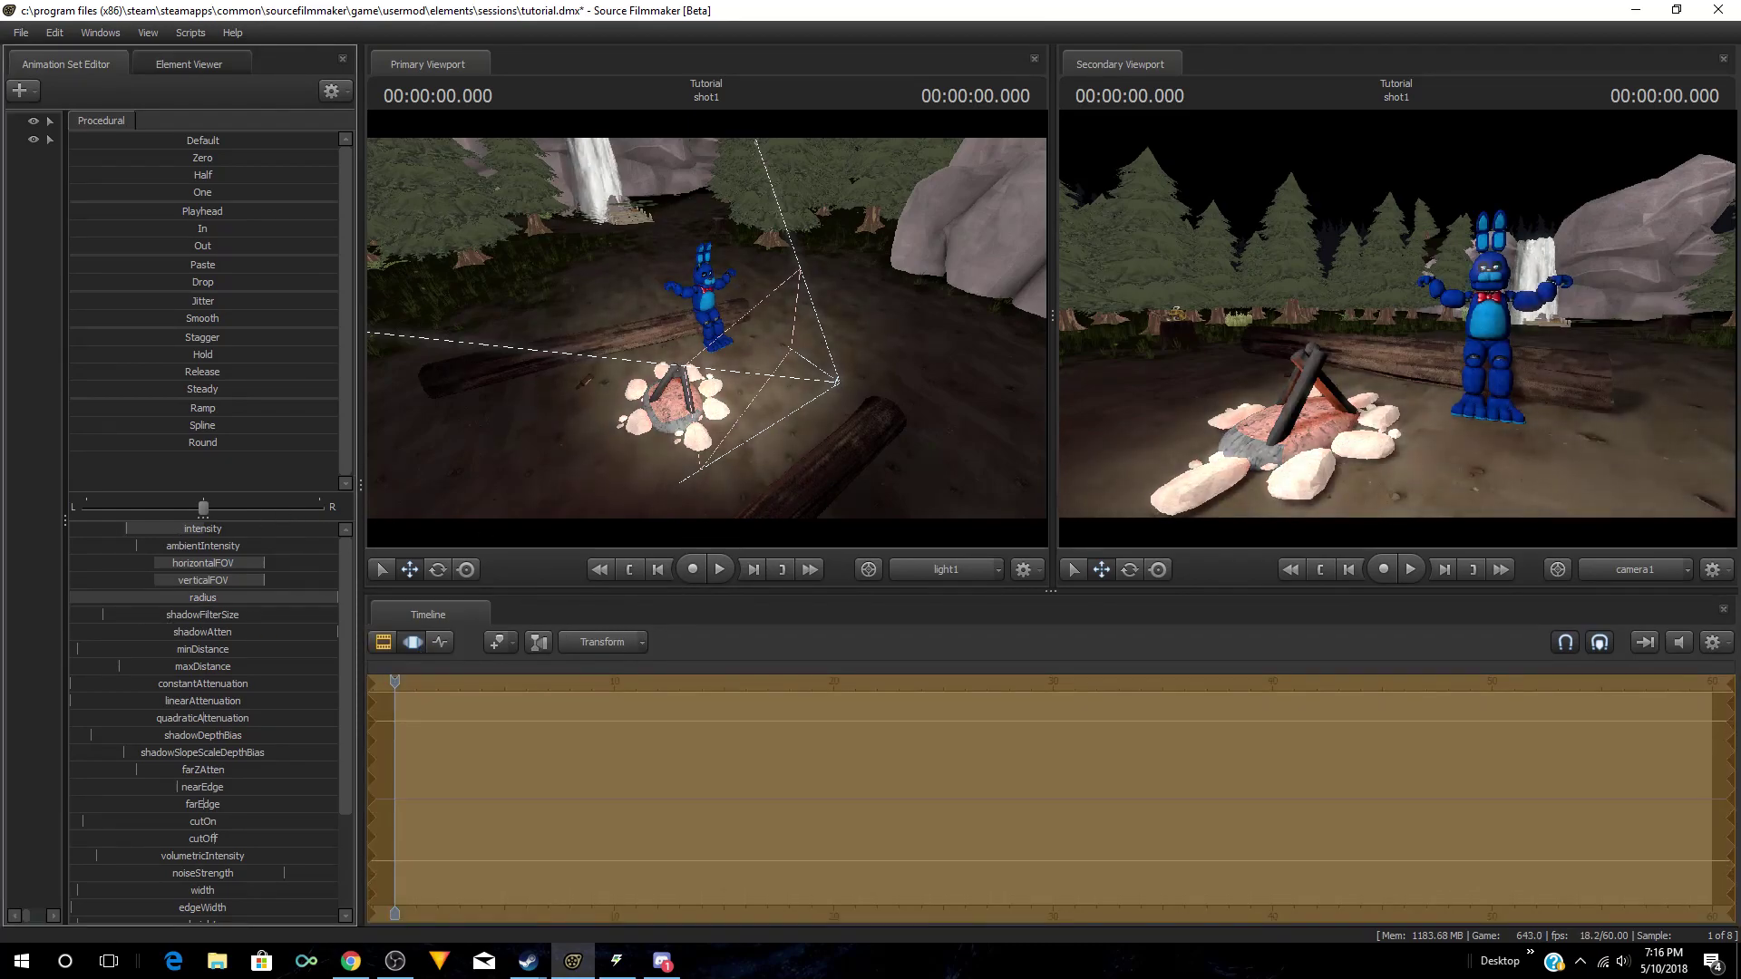
click(383, 642)
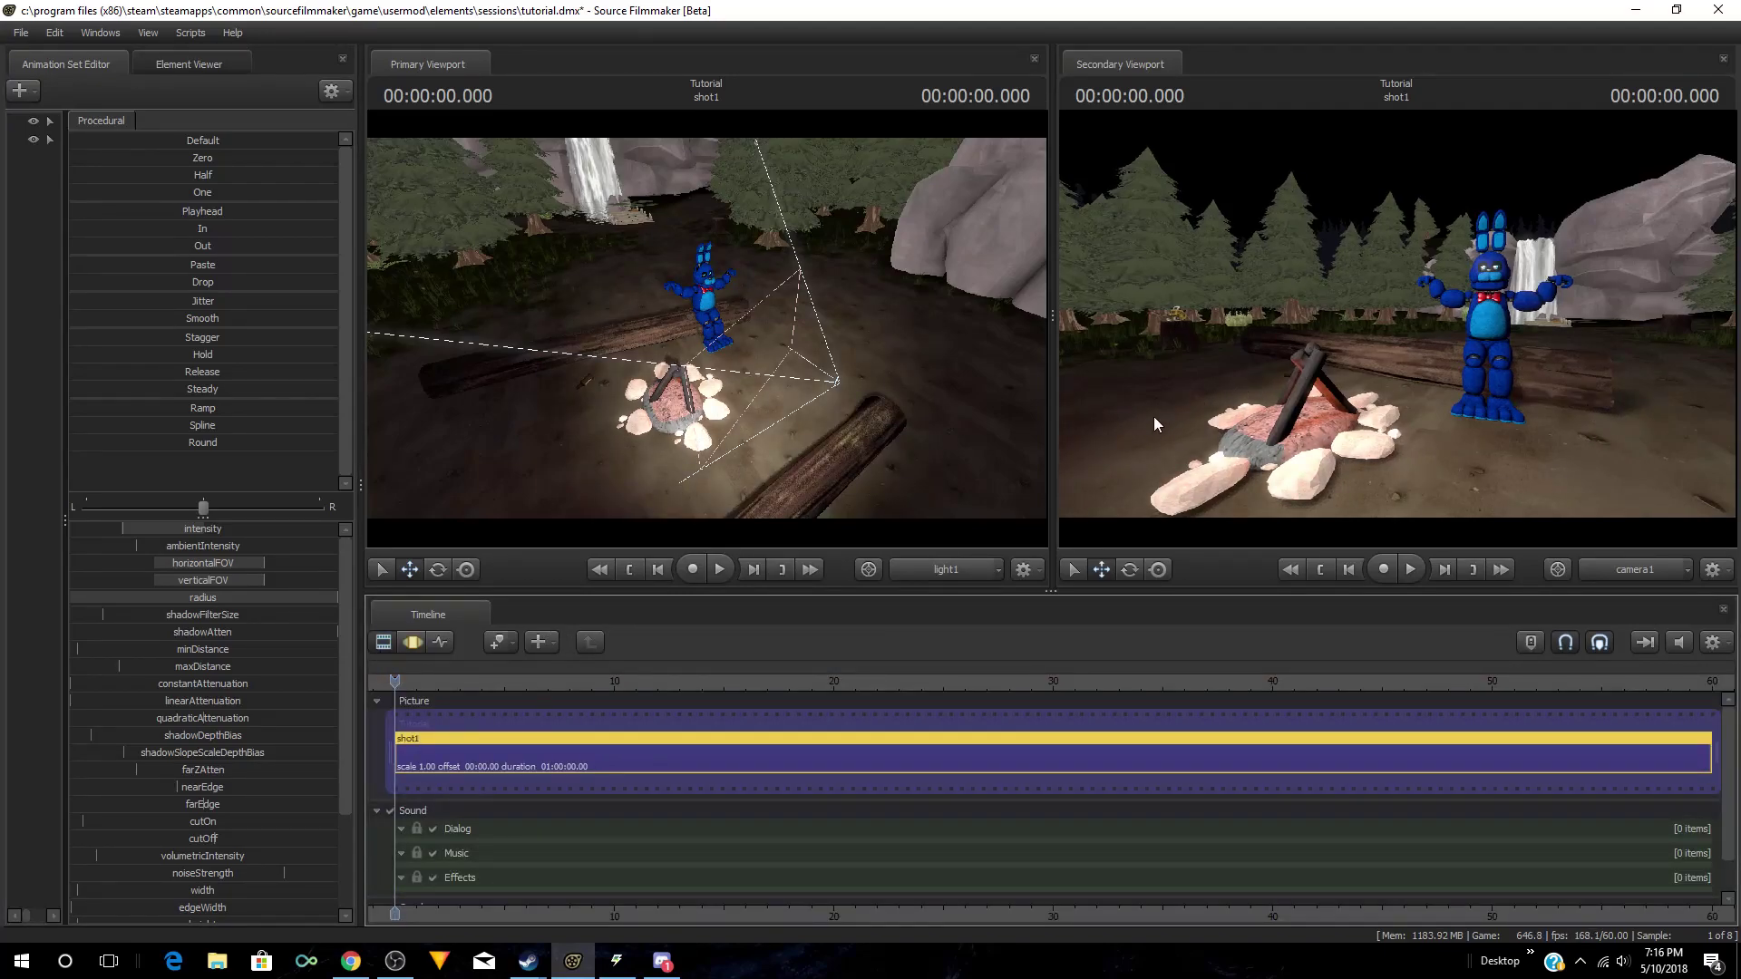
click(435, 641)
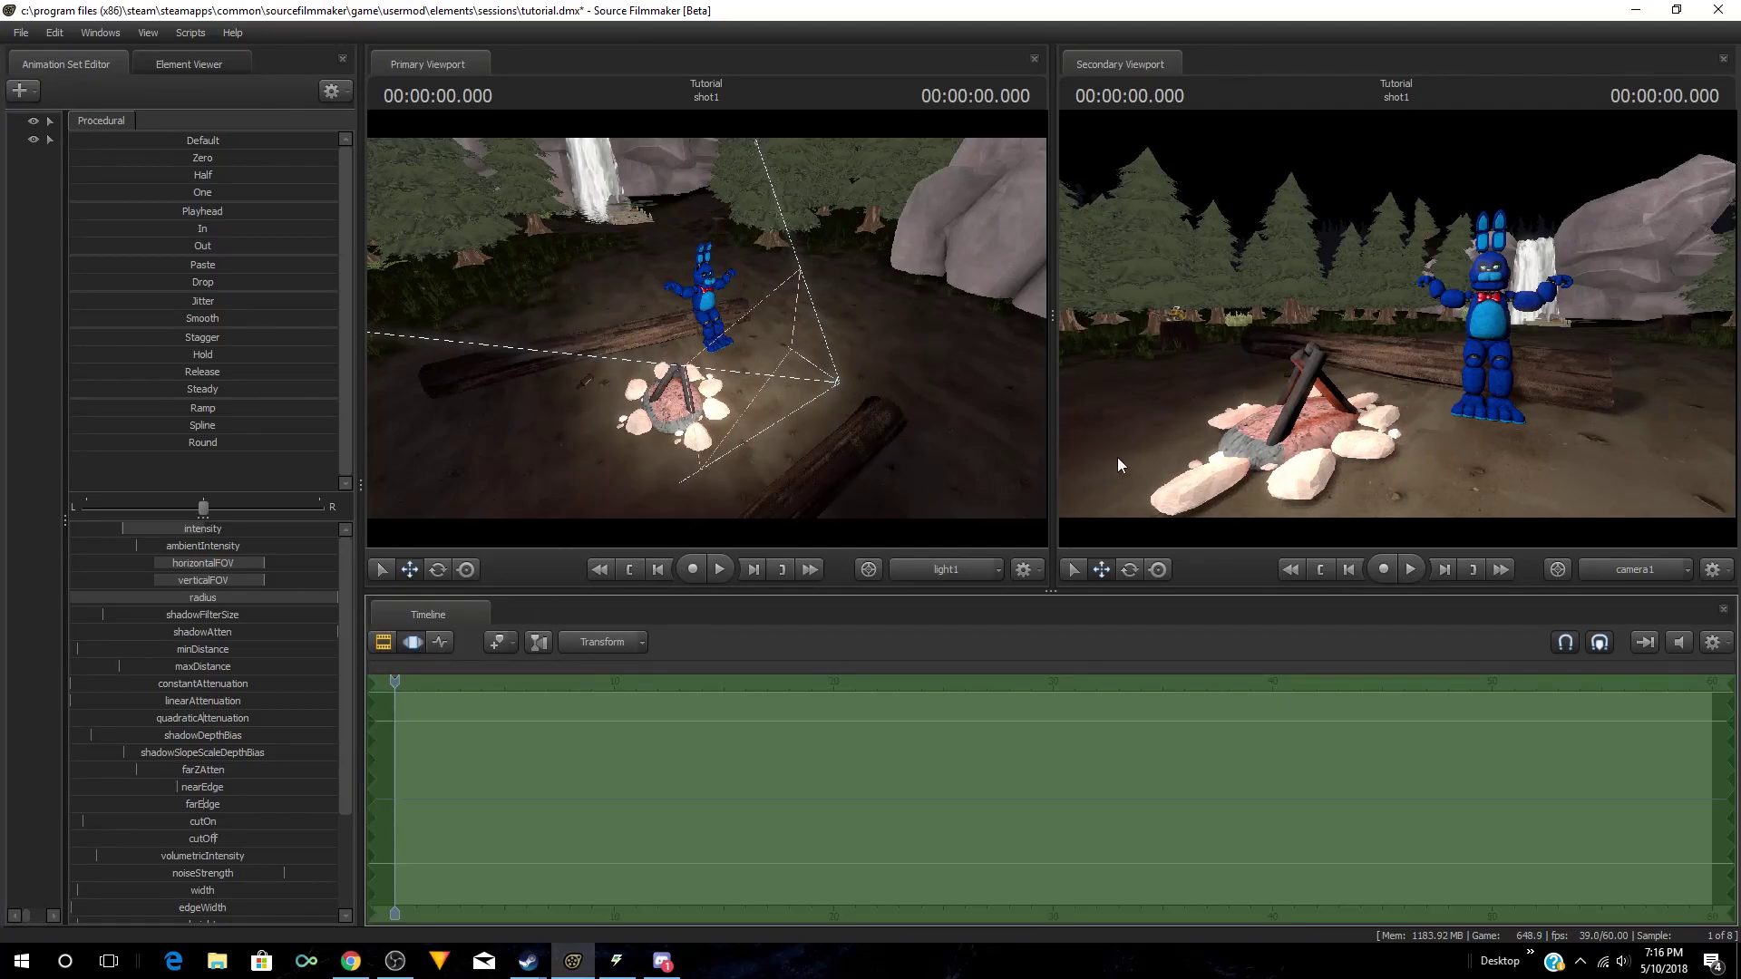
click(382, 642)
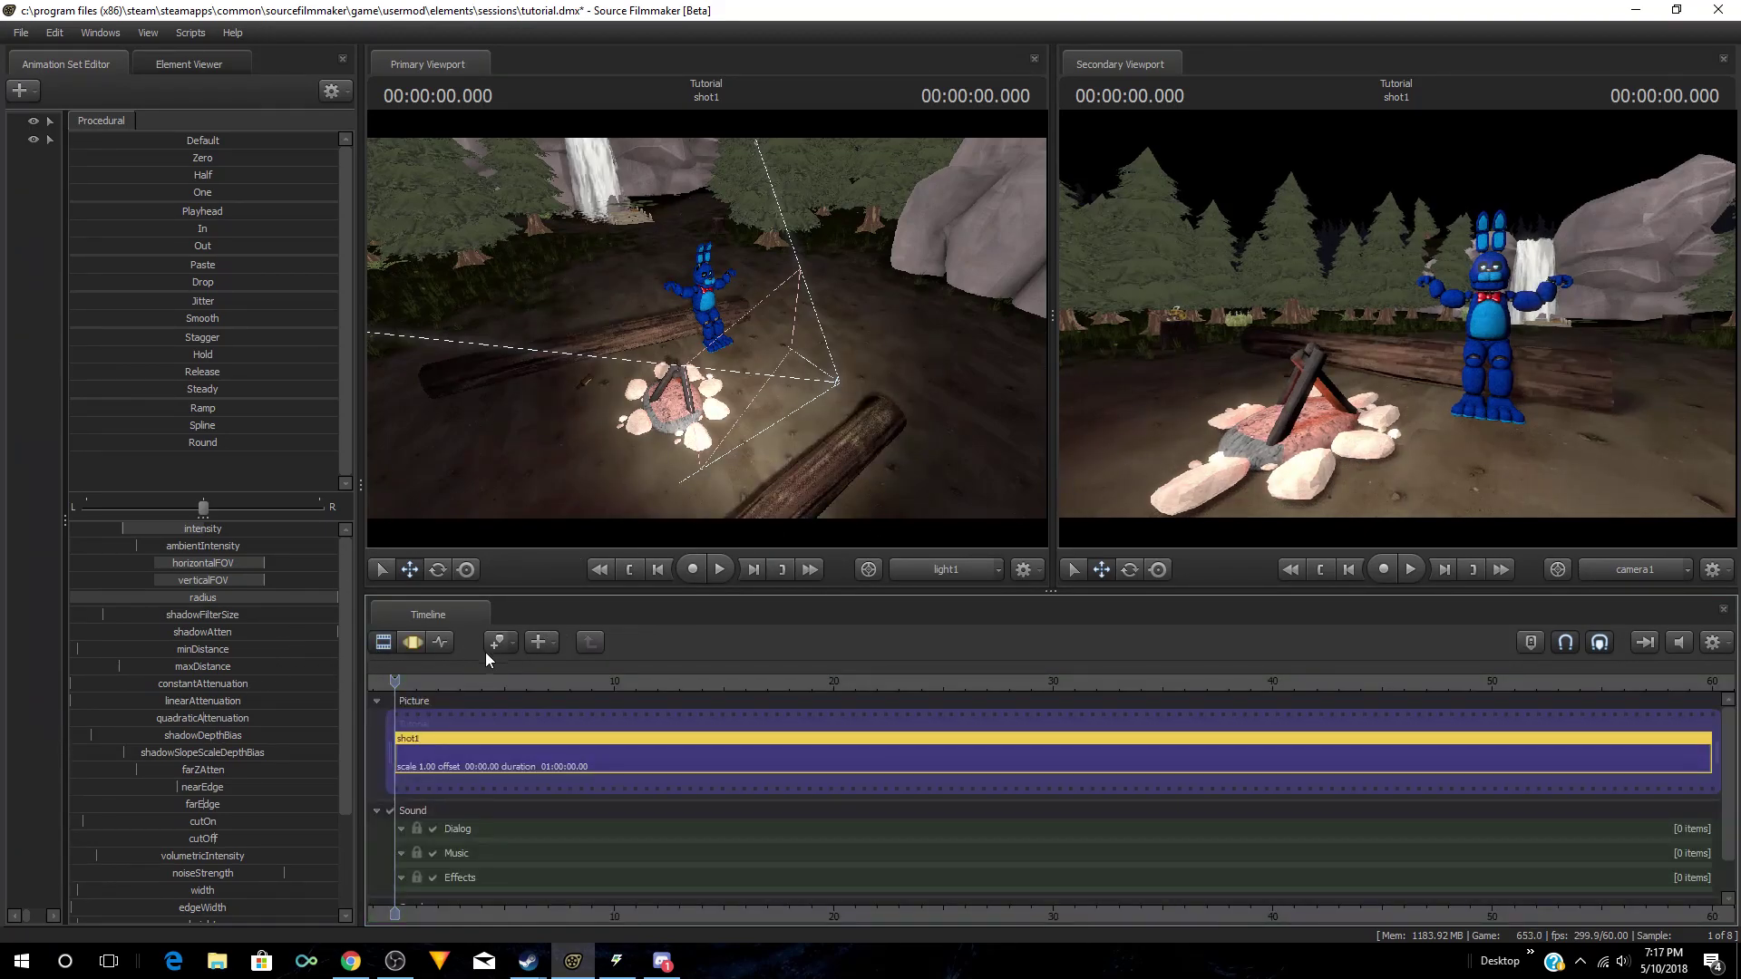
Step: Lower light1's shadowFilterSize and shadowAtten to their minimum, checking the shadows around the campfire and Bonnie
click(416, 642)
drag(172, 614, 136, 615)
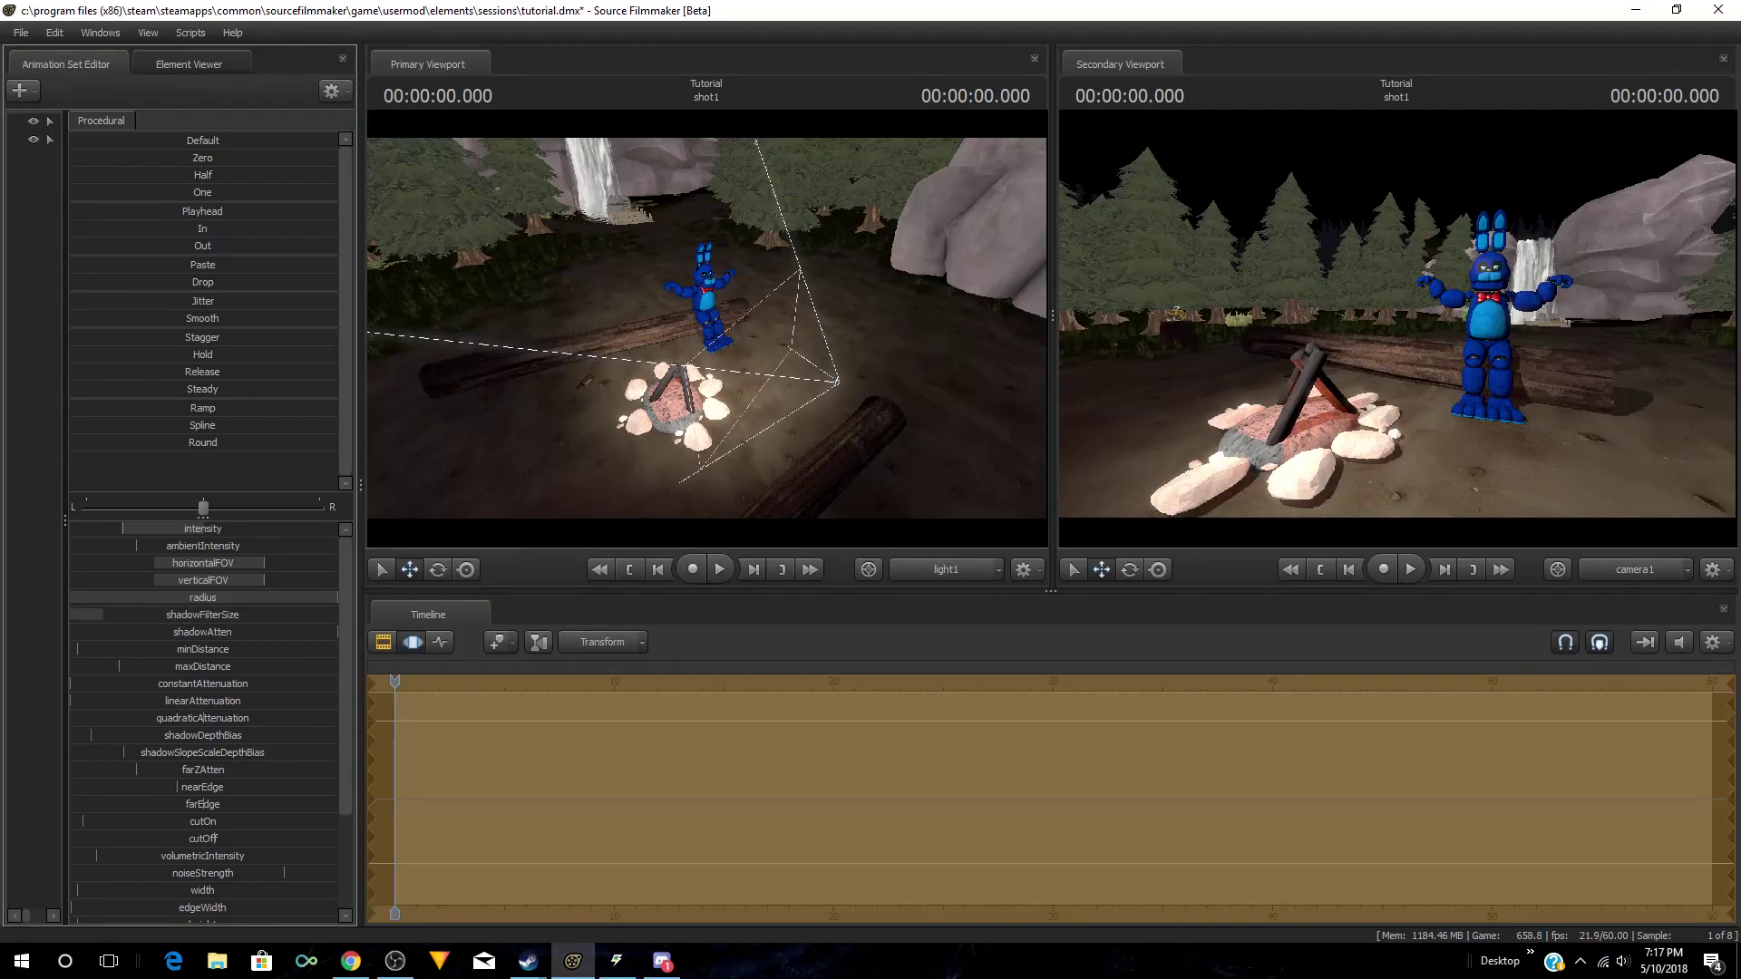
drag(1460, 460, 1396, 328)
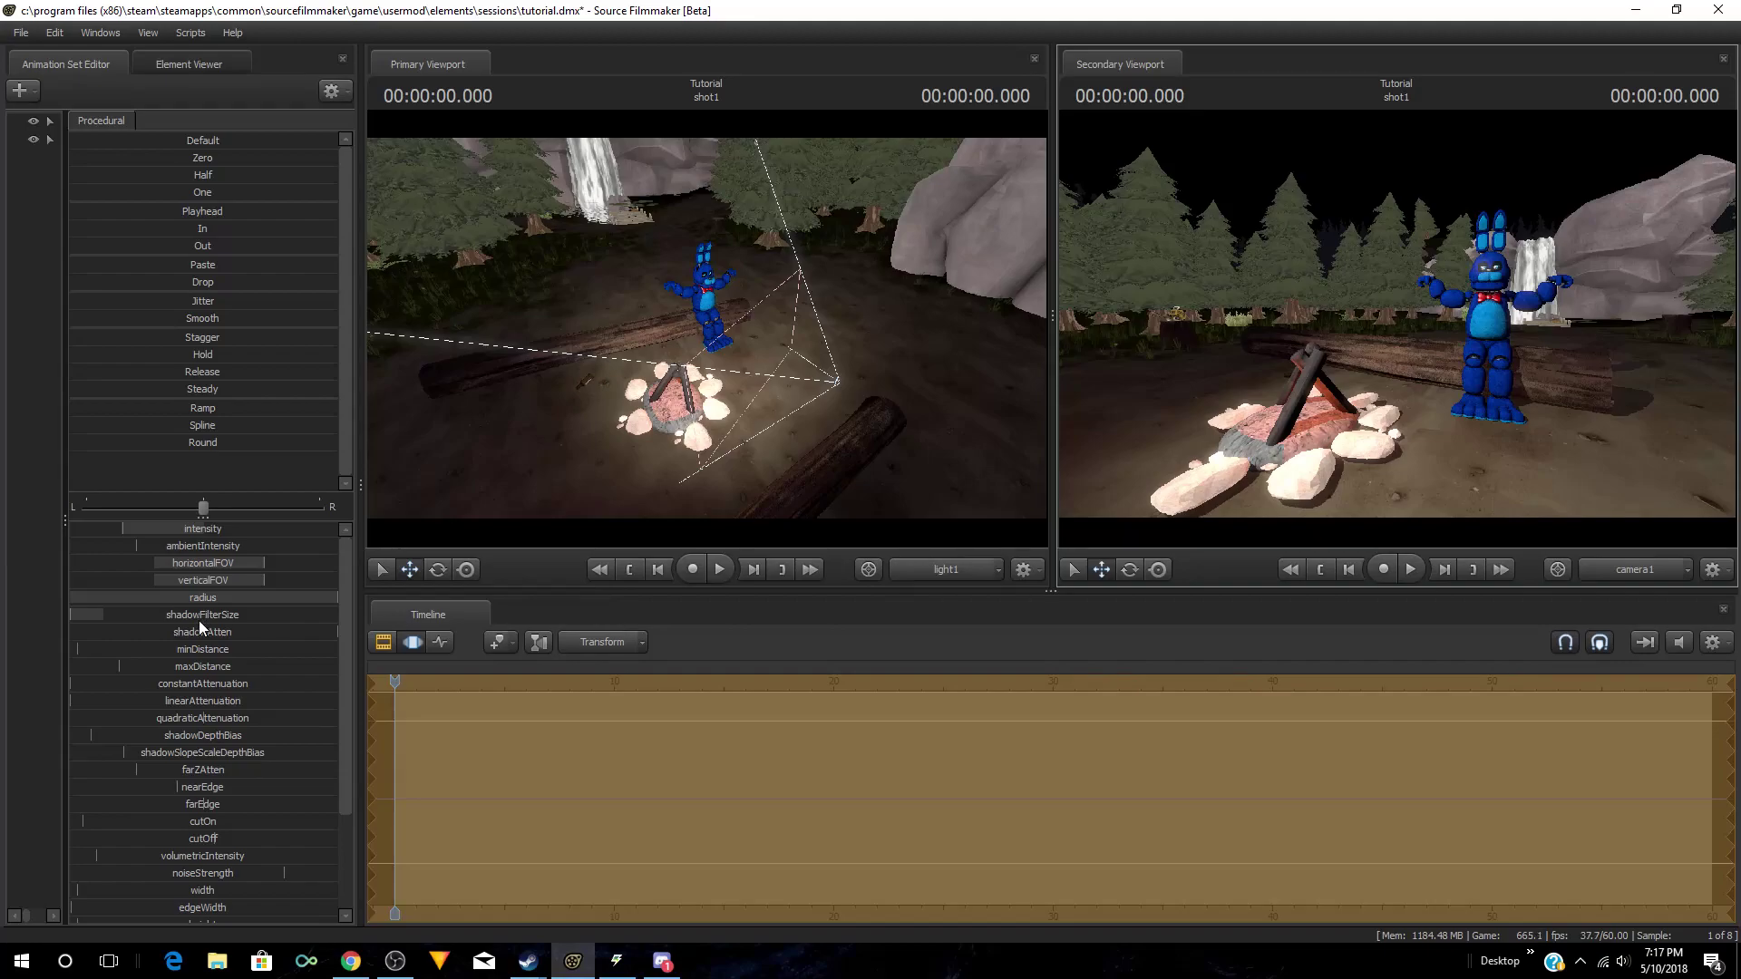
drag(164, 632, 70, 632)
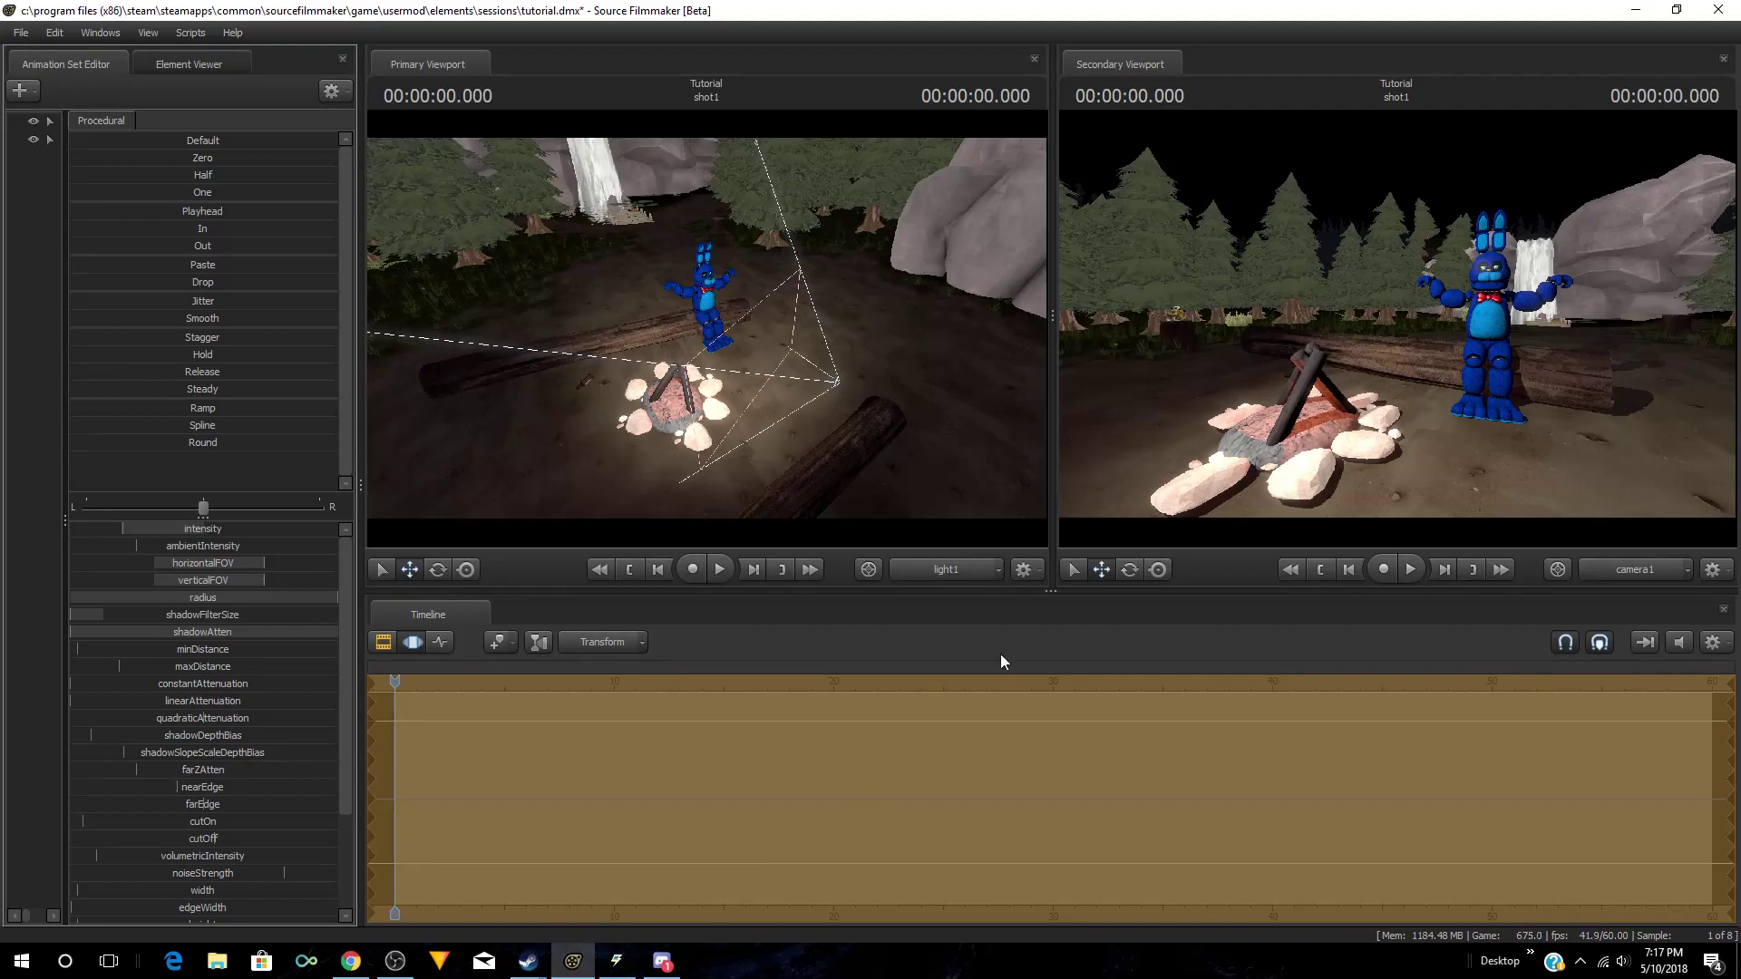
Step: Widen light1's horizontalFOV to the maximum and lower its maxDistance slightly
drag(937, 514, 907, 457)
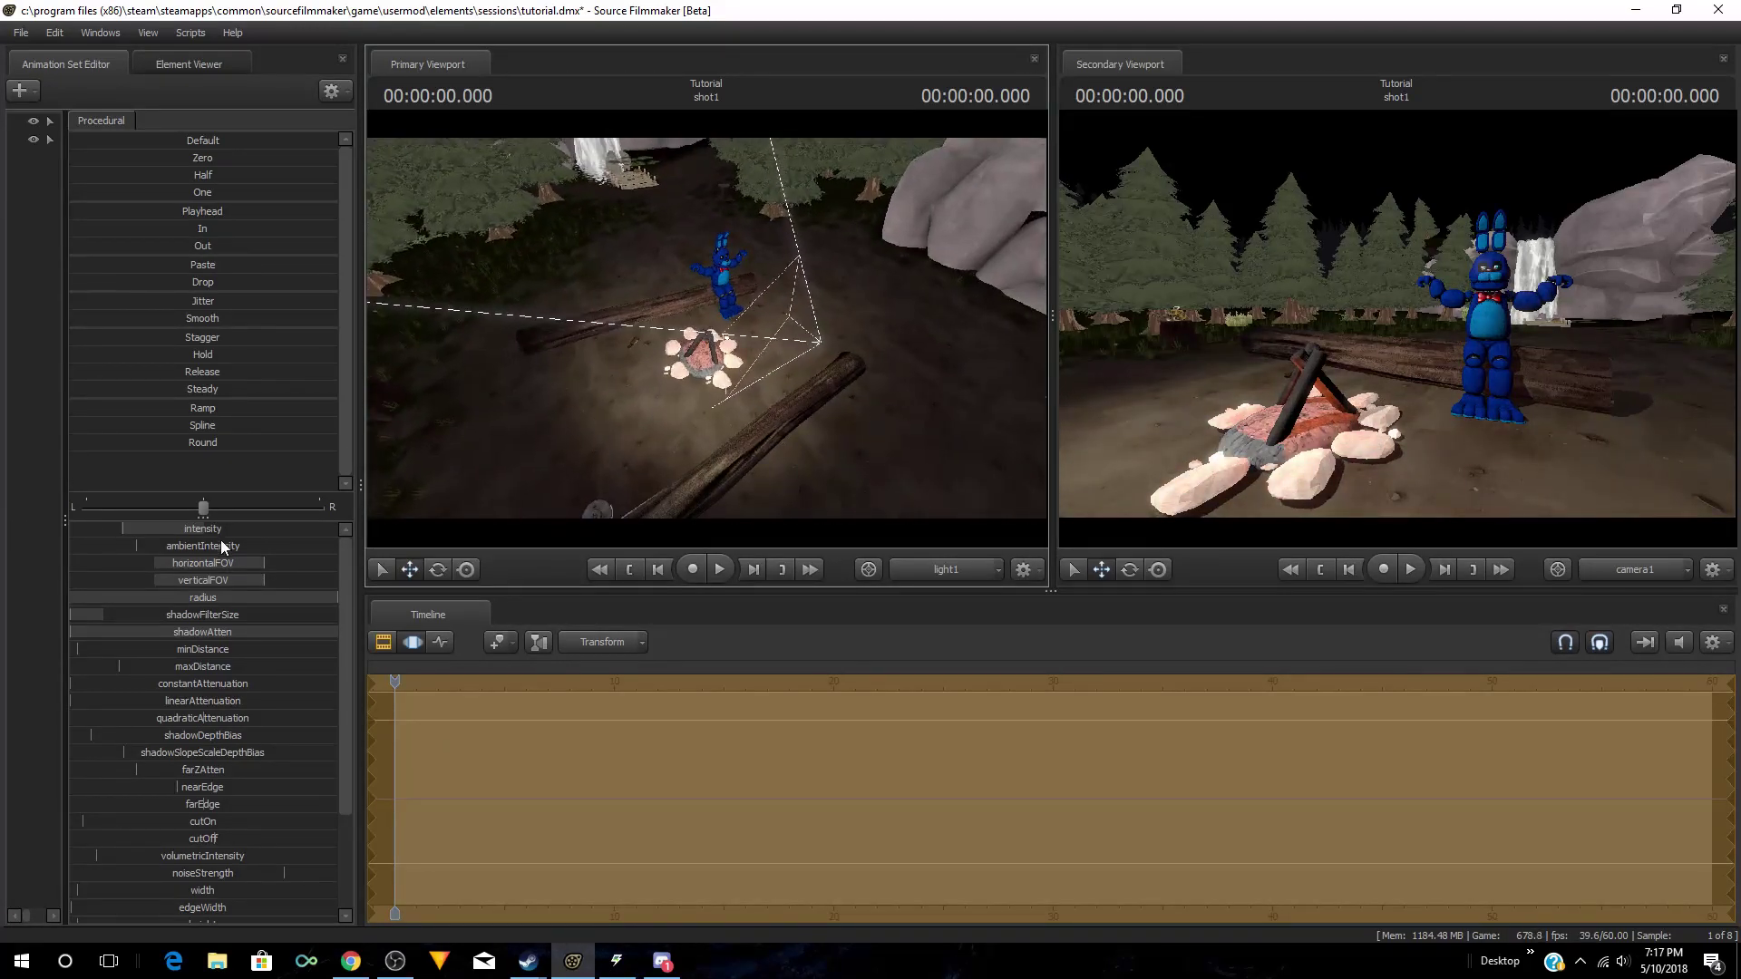
drag(248, 564, 337, 565)
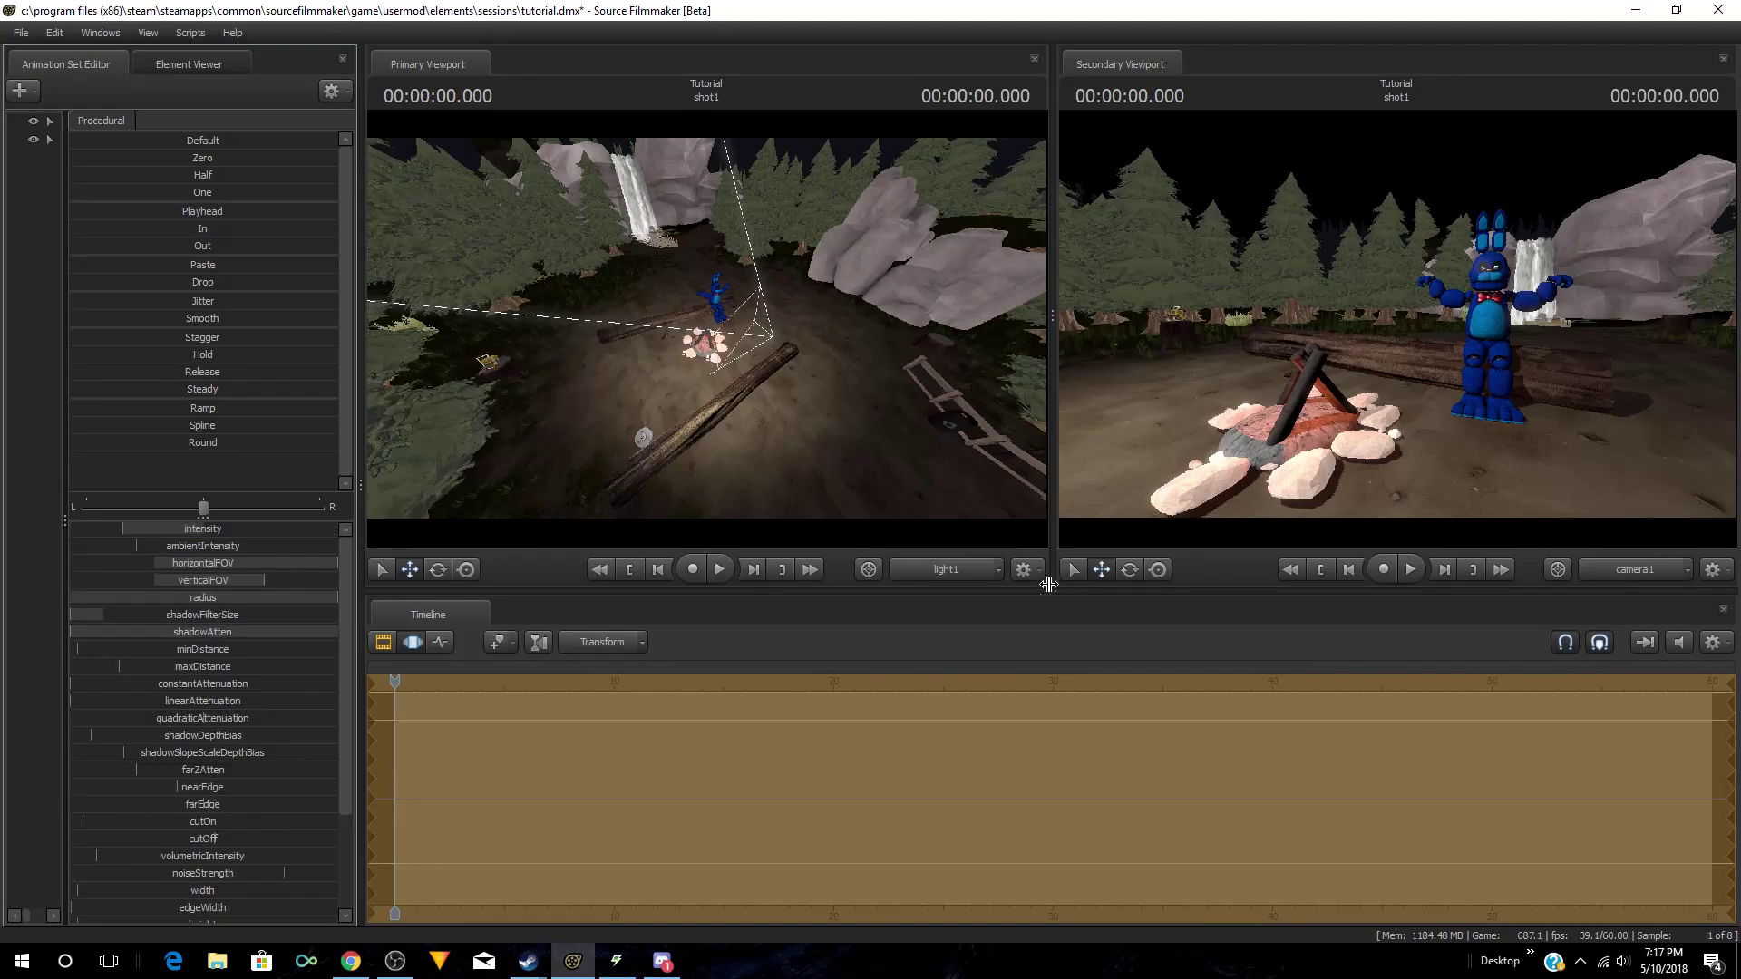
mouse_move(156, 667)
mouse_down()
mouse_move(236, 667)
mouse_move(107, 667)
mouse_move(272, 667)
mouse_move(84, 667)
mouse_move(345, 648)
mouse_move(175, 648)
mouse_up()
right_click(208, 640)
click(176, 674)
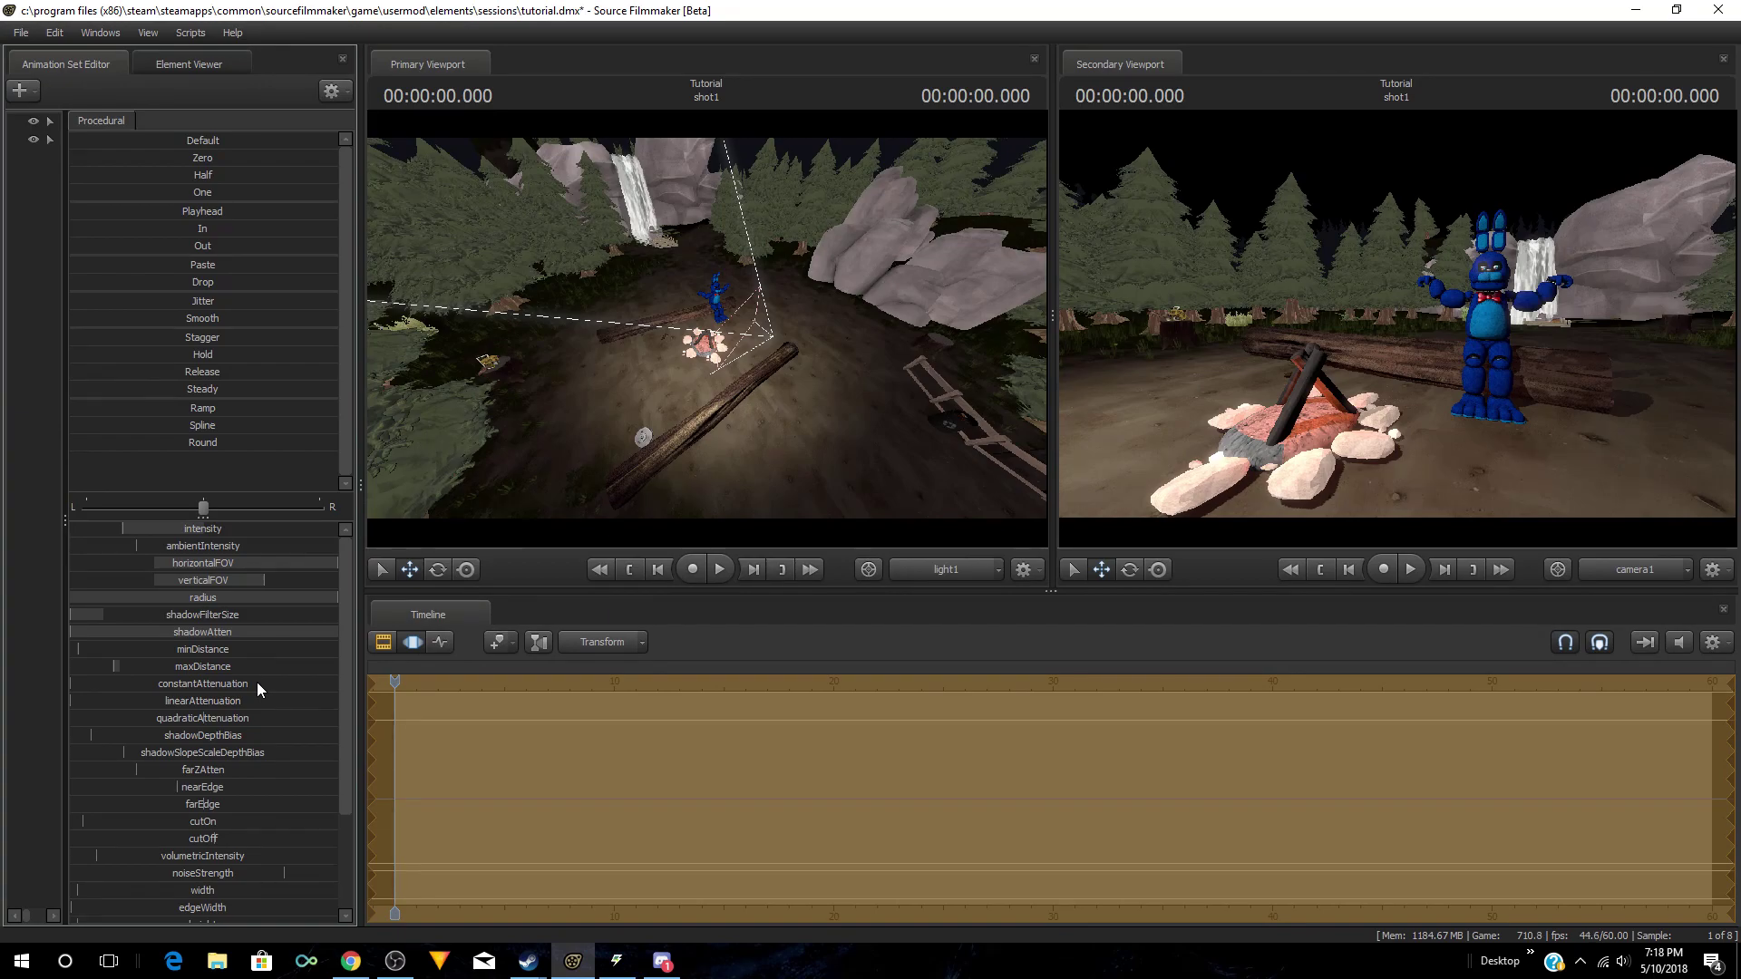
Step: Keep light1's constantAttenuation at the minimum, lower shadowDepthBias to the minimum and raise shadowSlopeScaleDepthBias to the maximum
drag(257, 682, 1, 681)
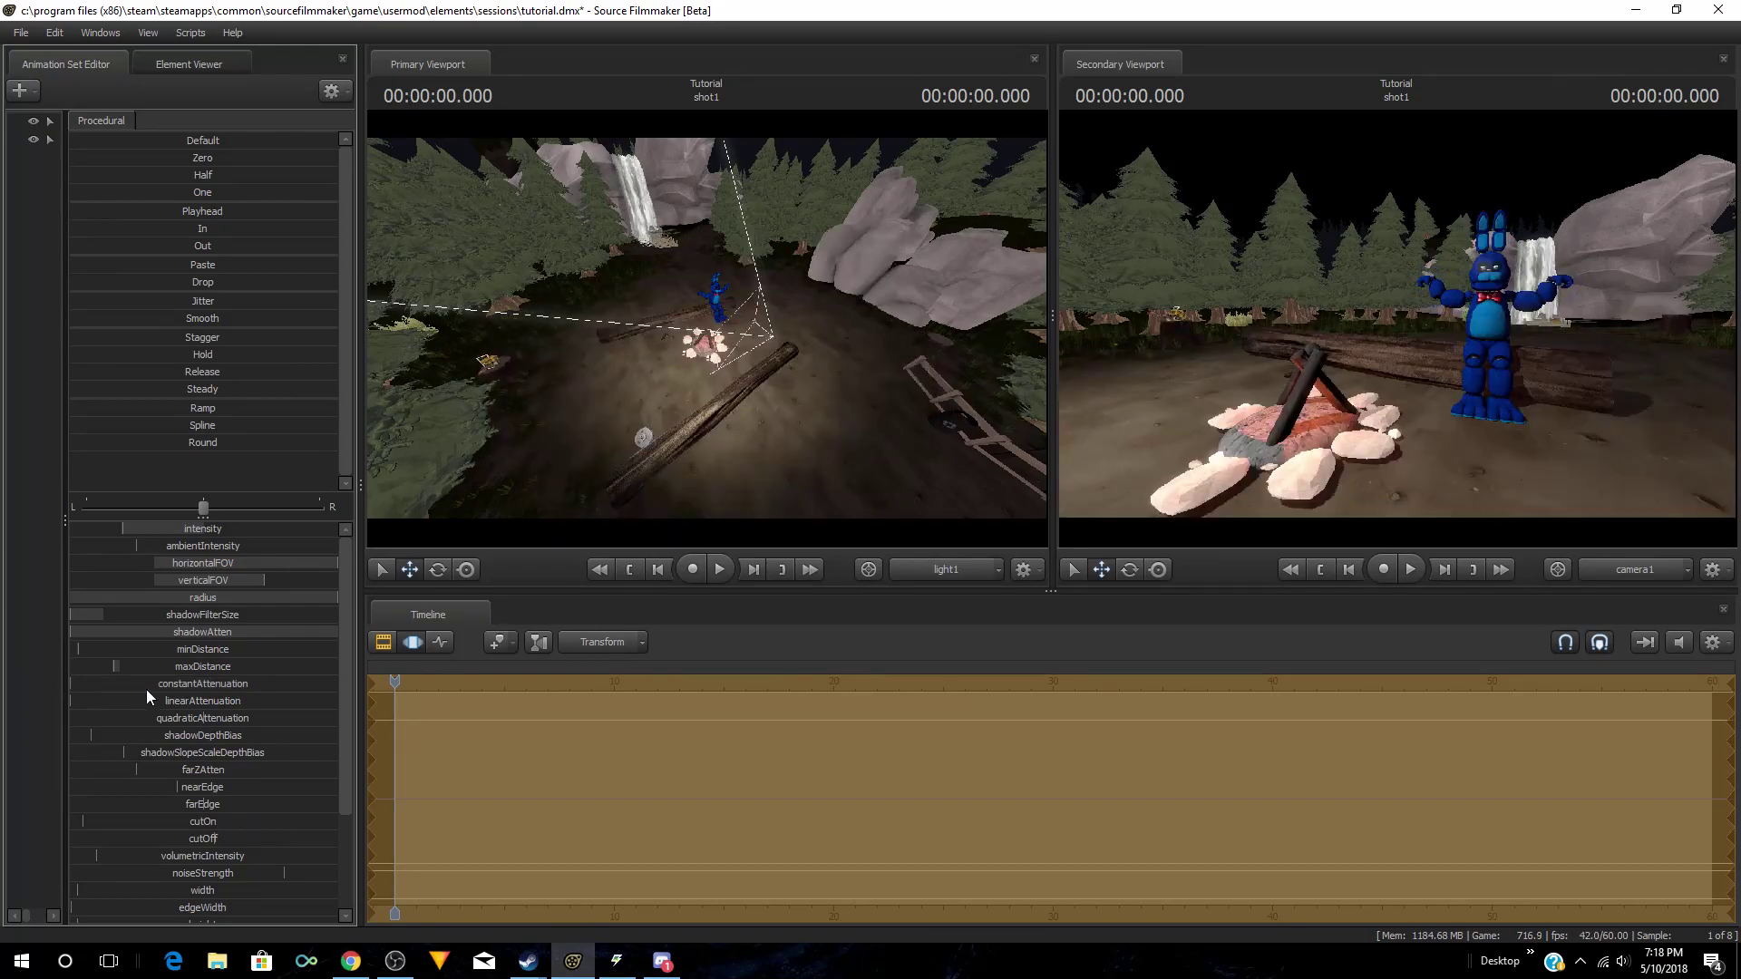
scroll(221, 705, down, 1)
drag(283, 680, 91, 681)
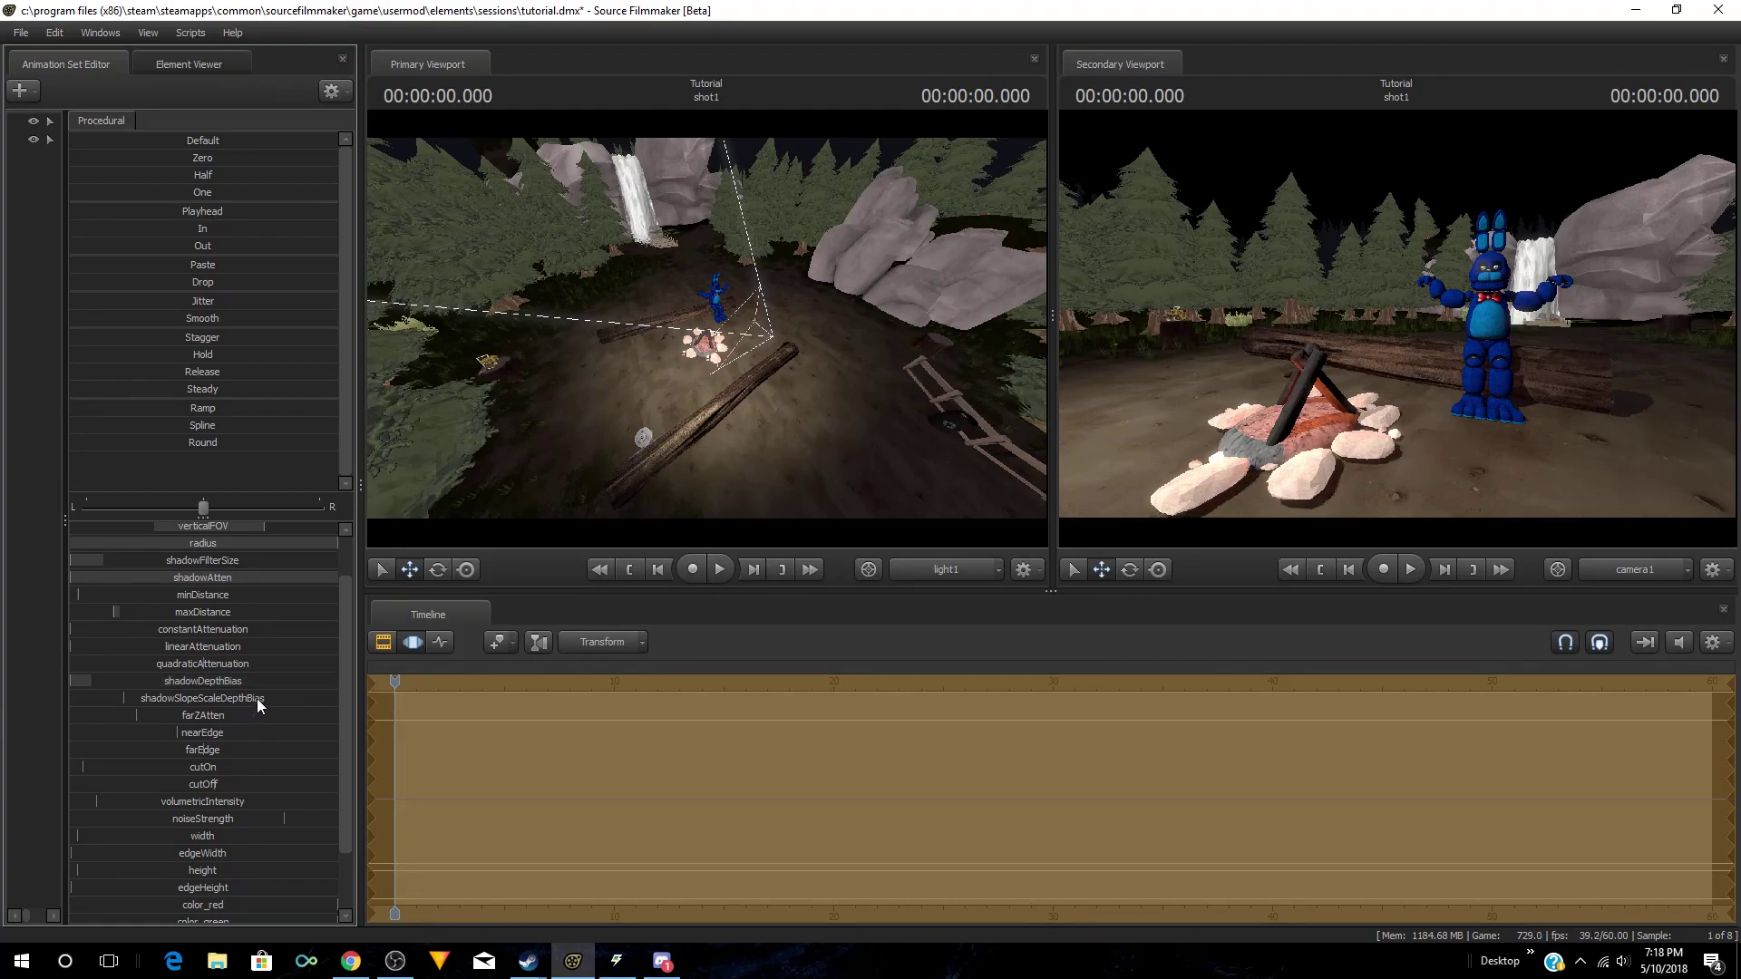
drag(273, 696, 338, 696)
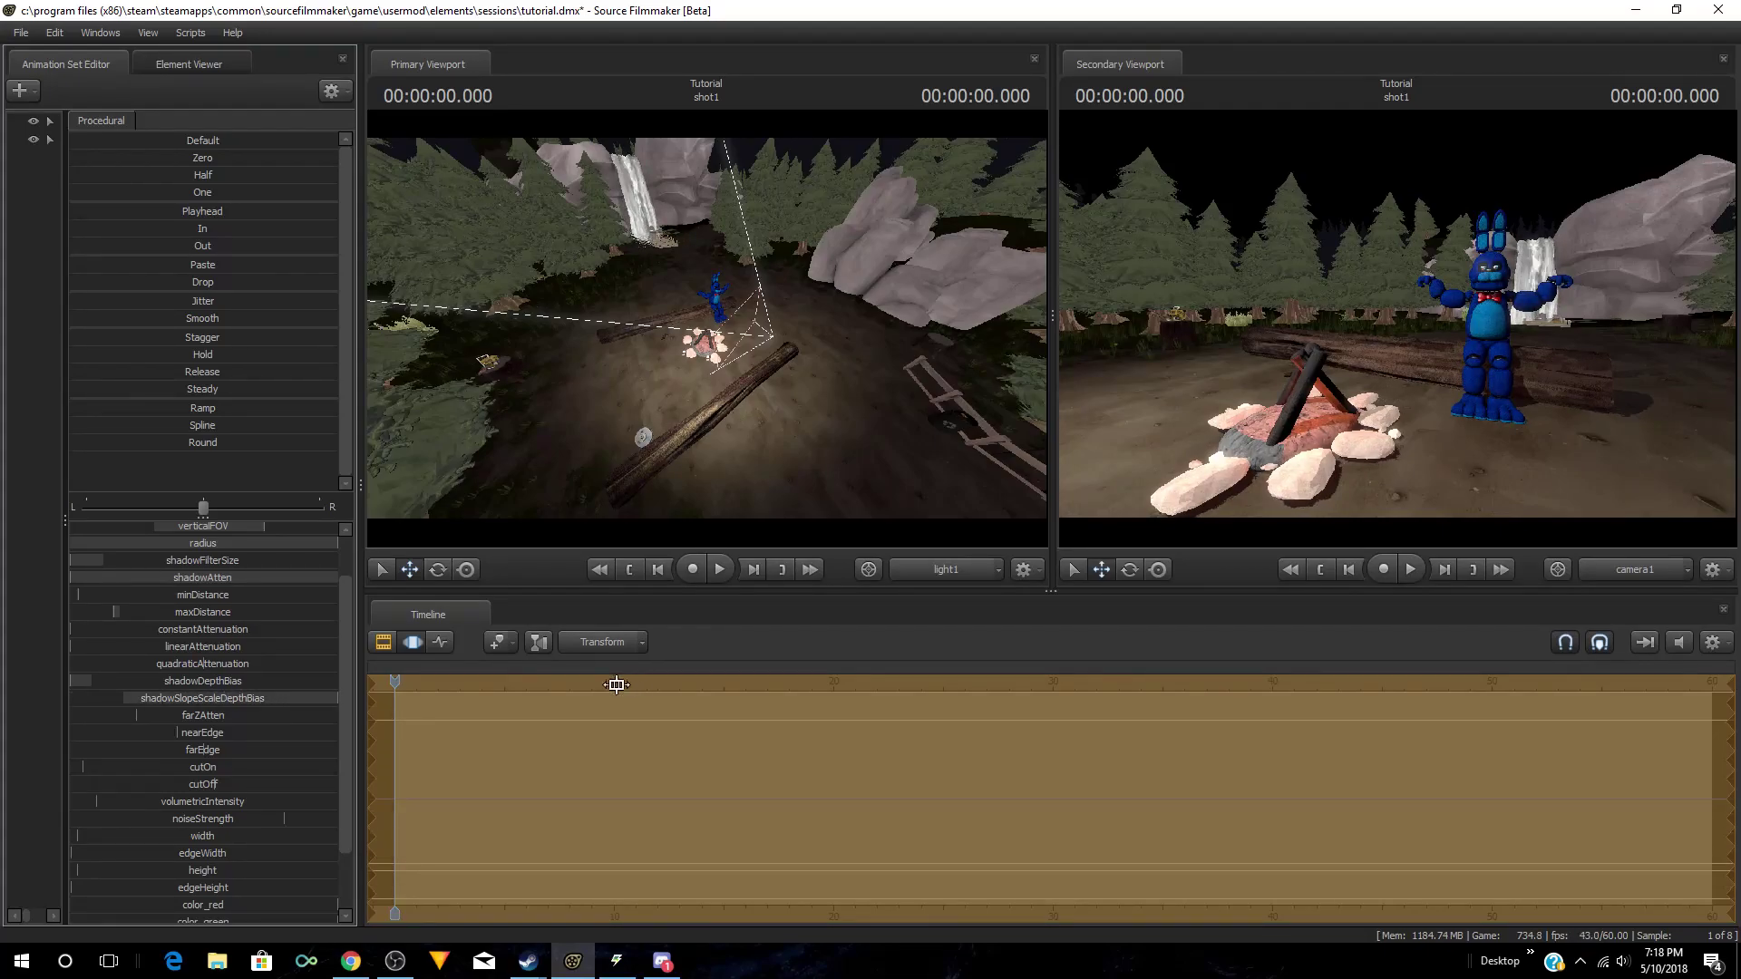
Step: Raise light1's farZAtten to about three quarters of its range and volumetricIntensity to the maximum, and check the lighting
drag(241, 720, 393, 744)
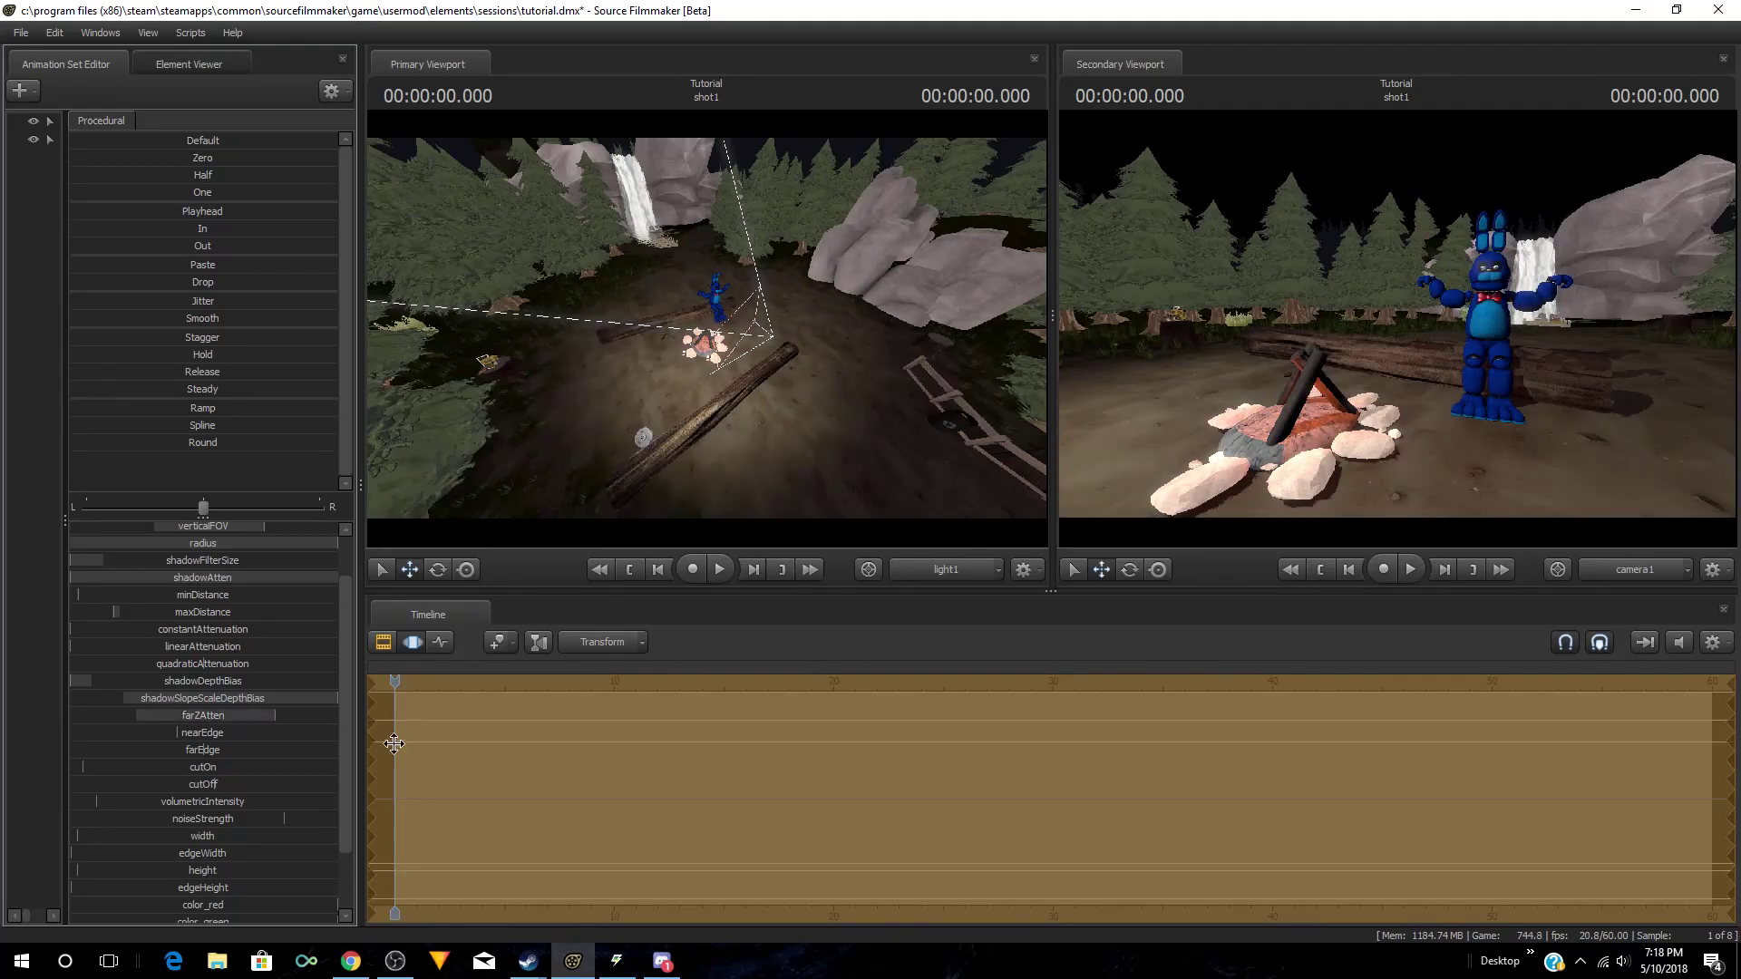
scroll(254, 762, down, 2)
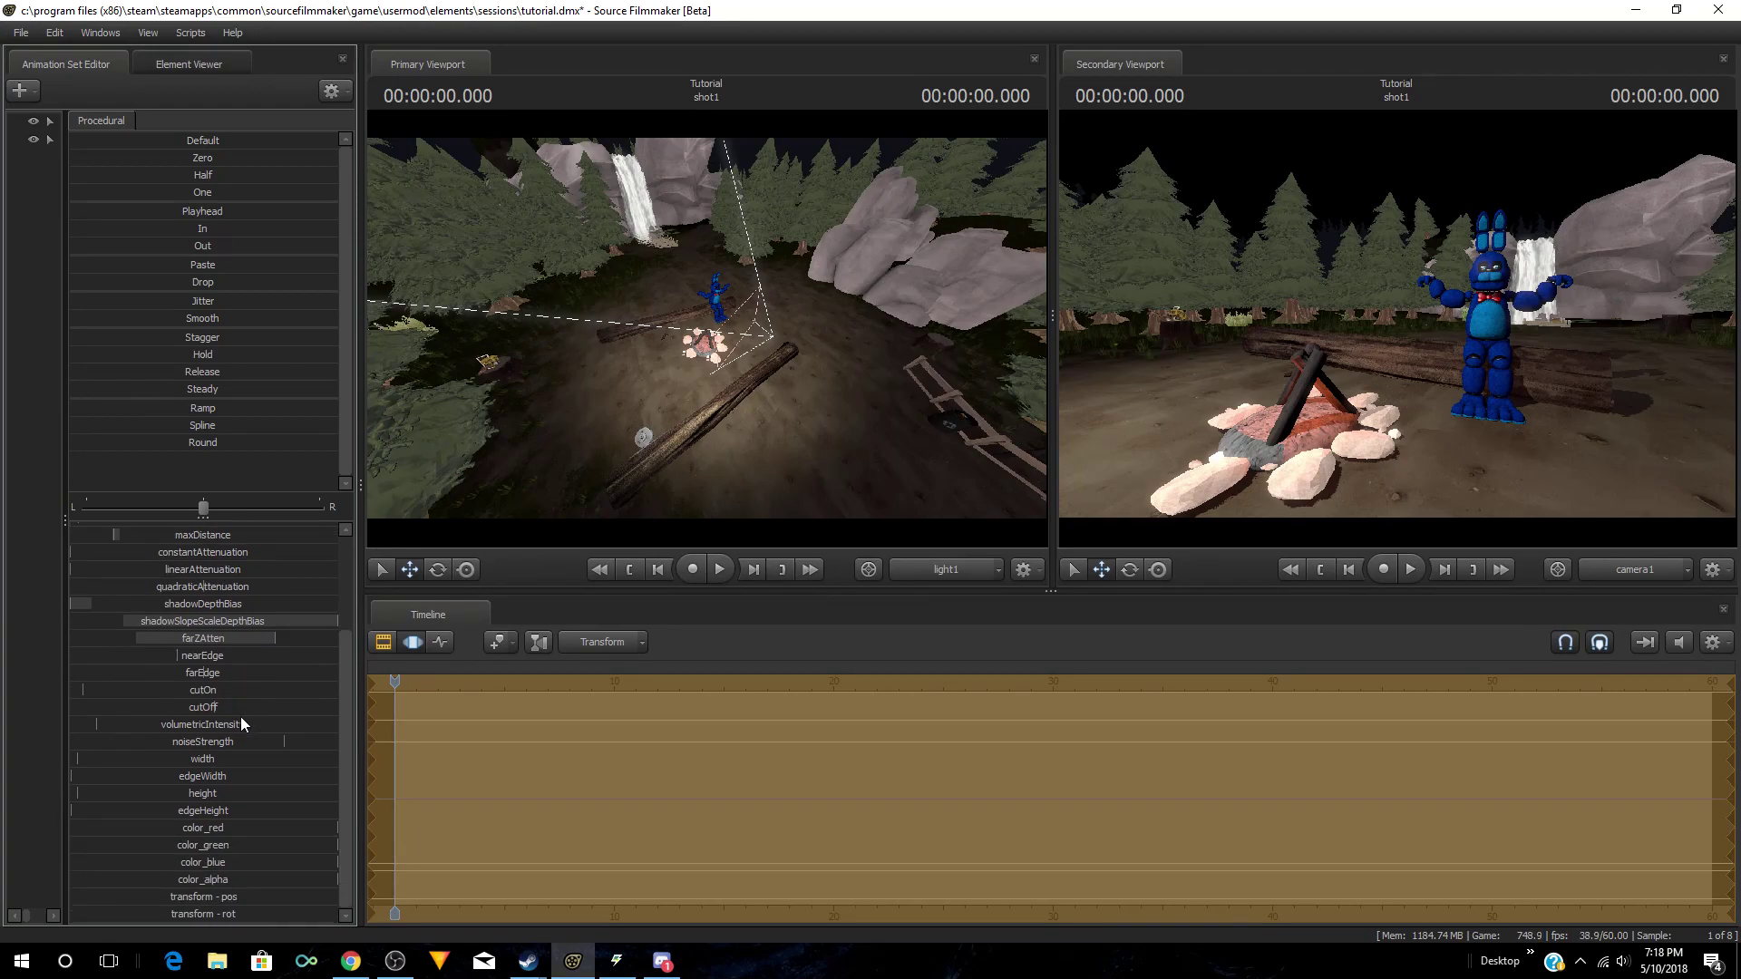
drag(285, 729, 337, 725)
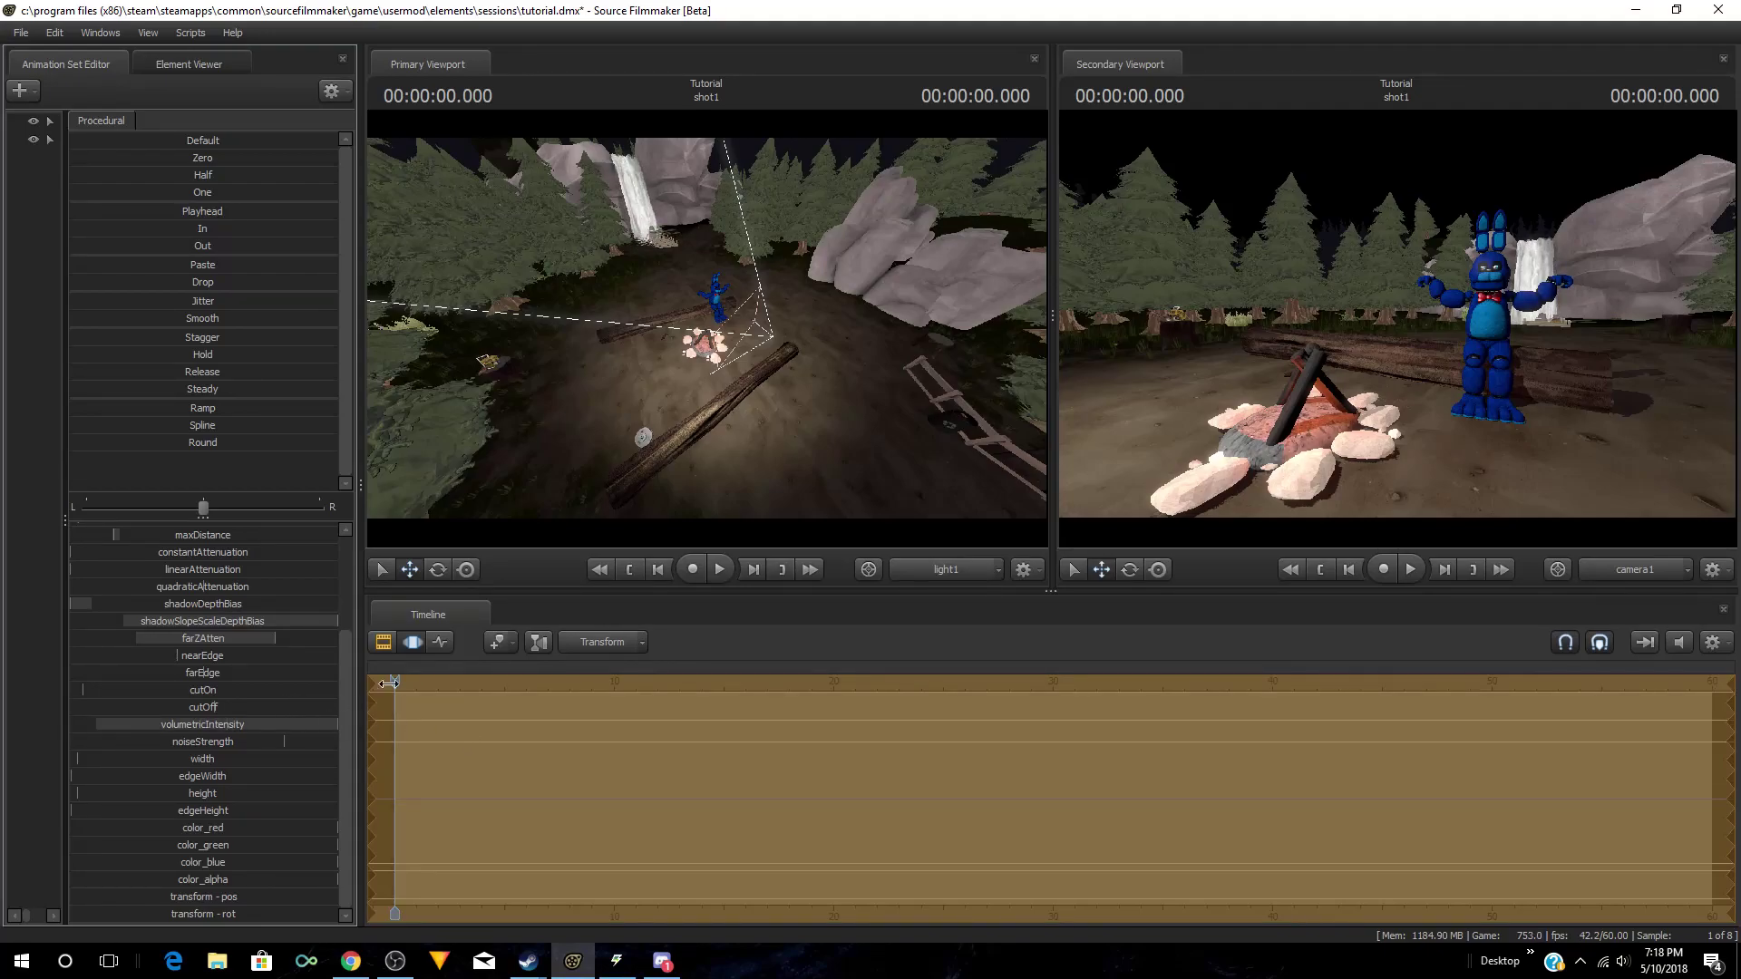
click(382, 646)
Step: Raise light1's cutOn to about two thirds of its range and check the lighting in the Clip Editor
click(414, 643)
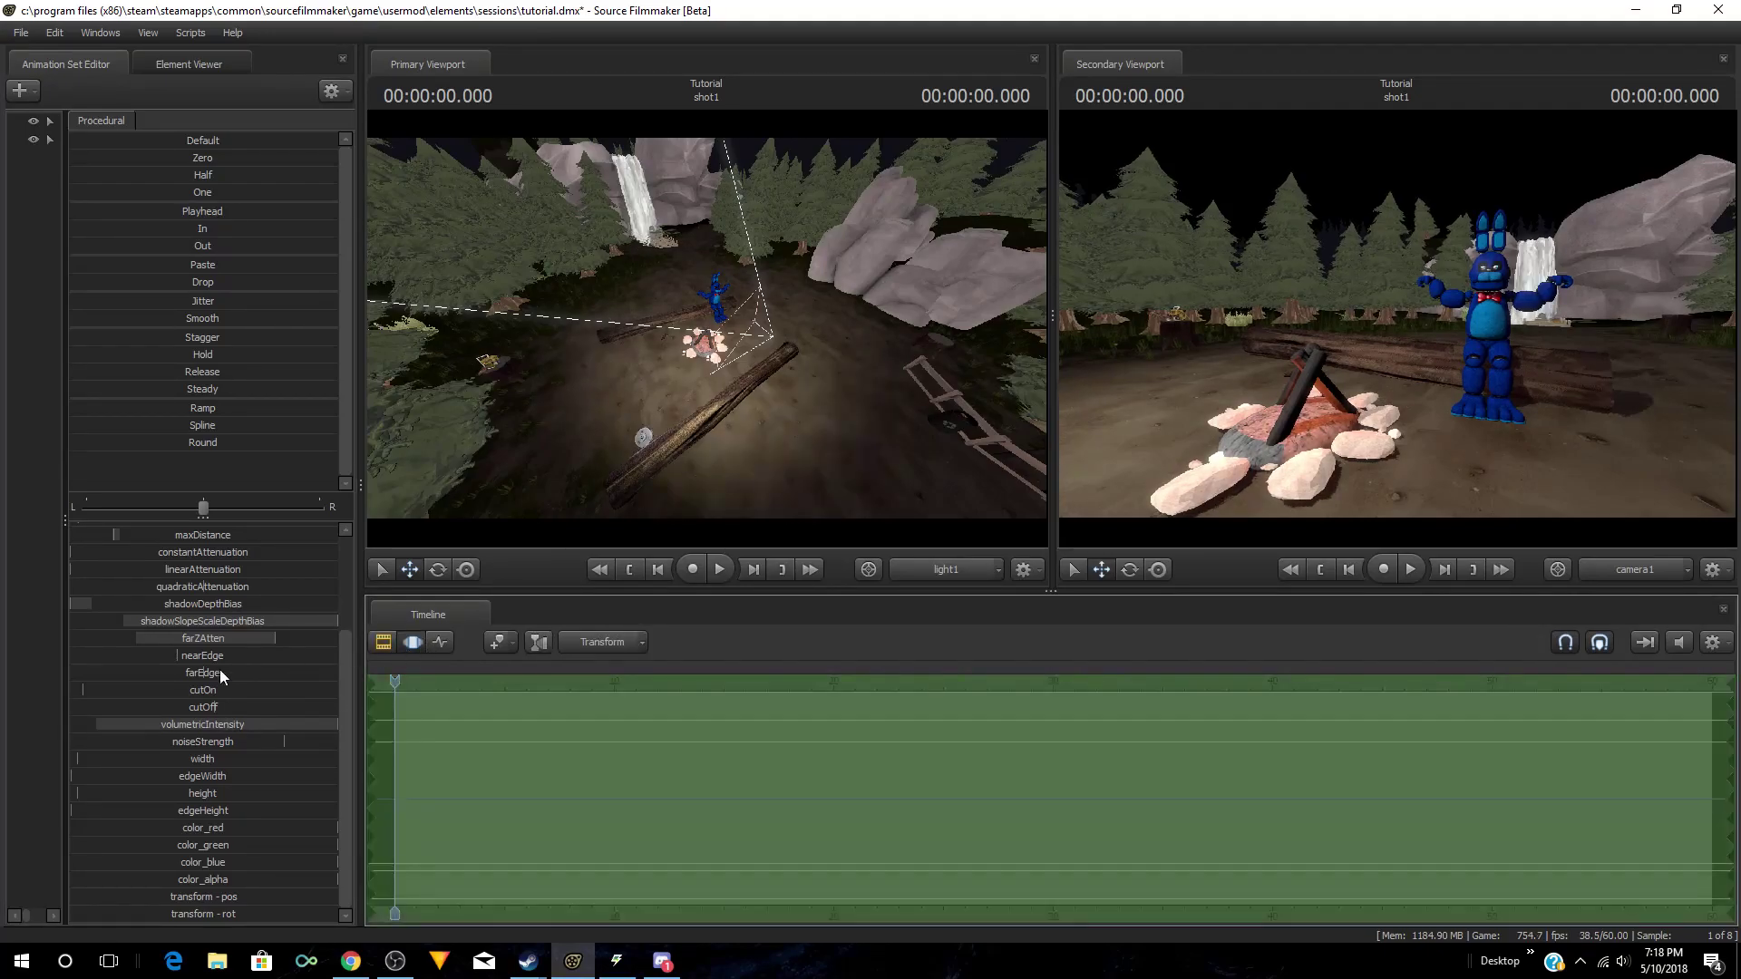
drag(214, 690, 367, 697)
click(386, 647)
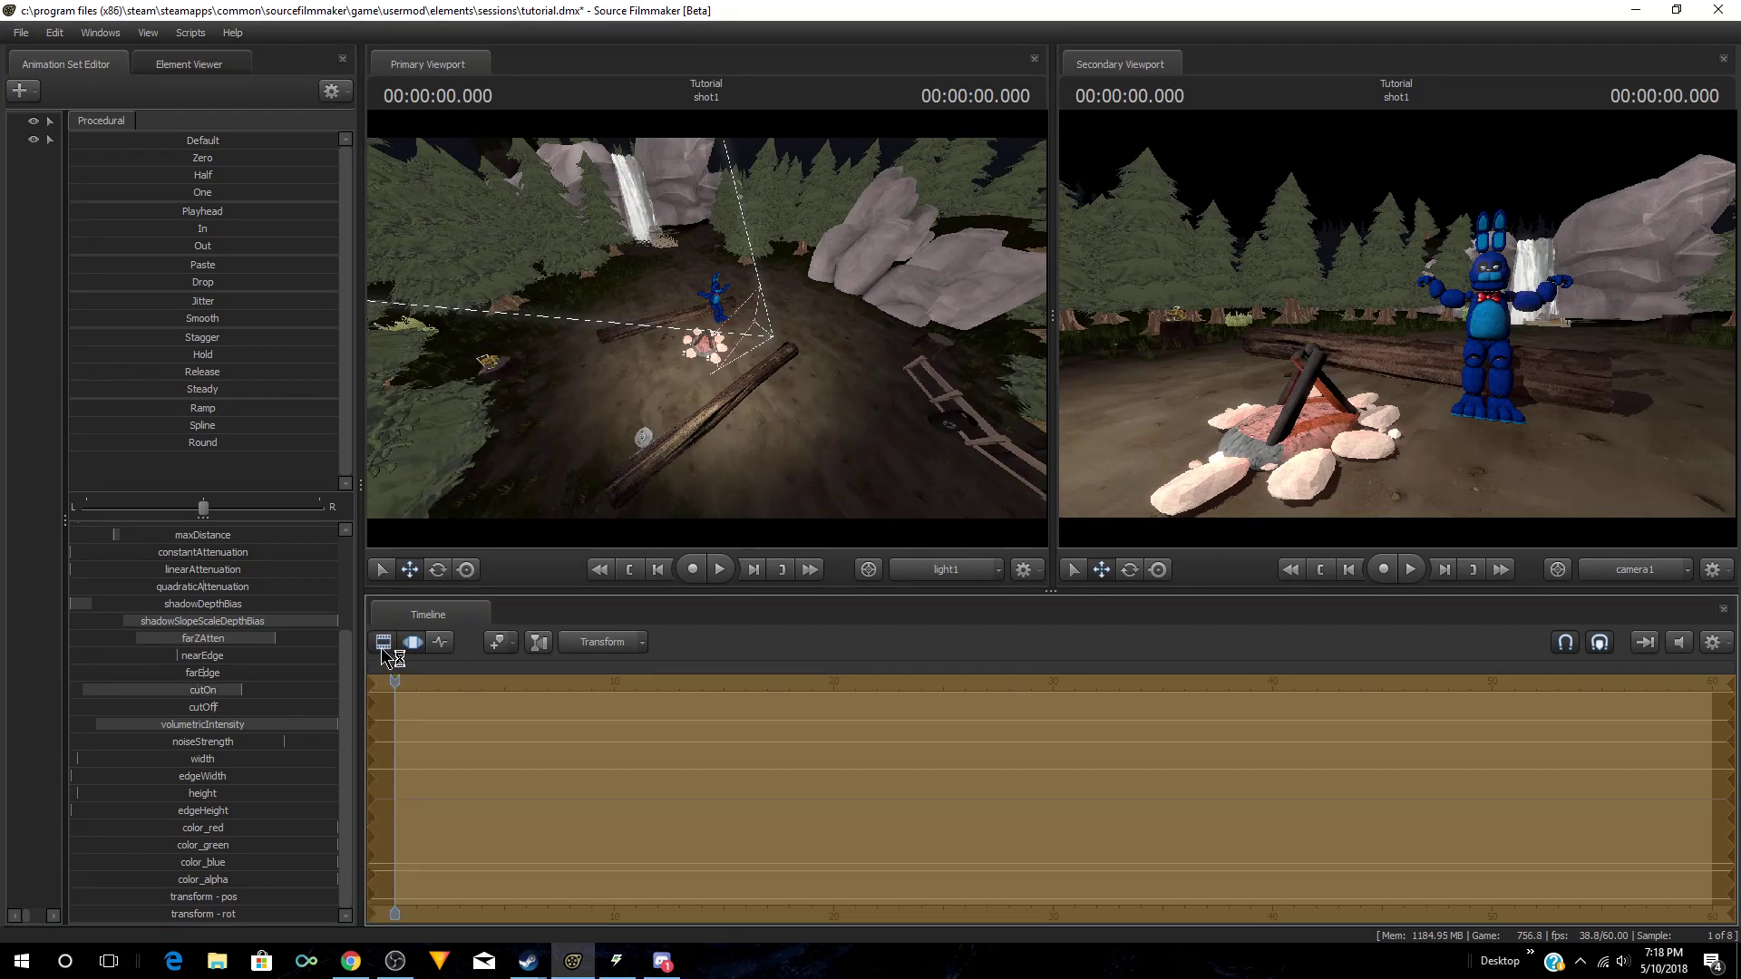
Step: Lower light1's color_red, color_green and color_blue to their minimum in the Motion Editor
click(423, 644)
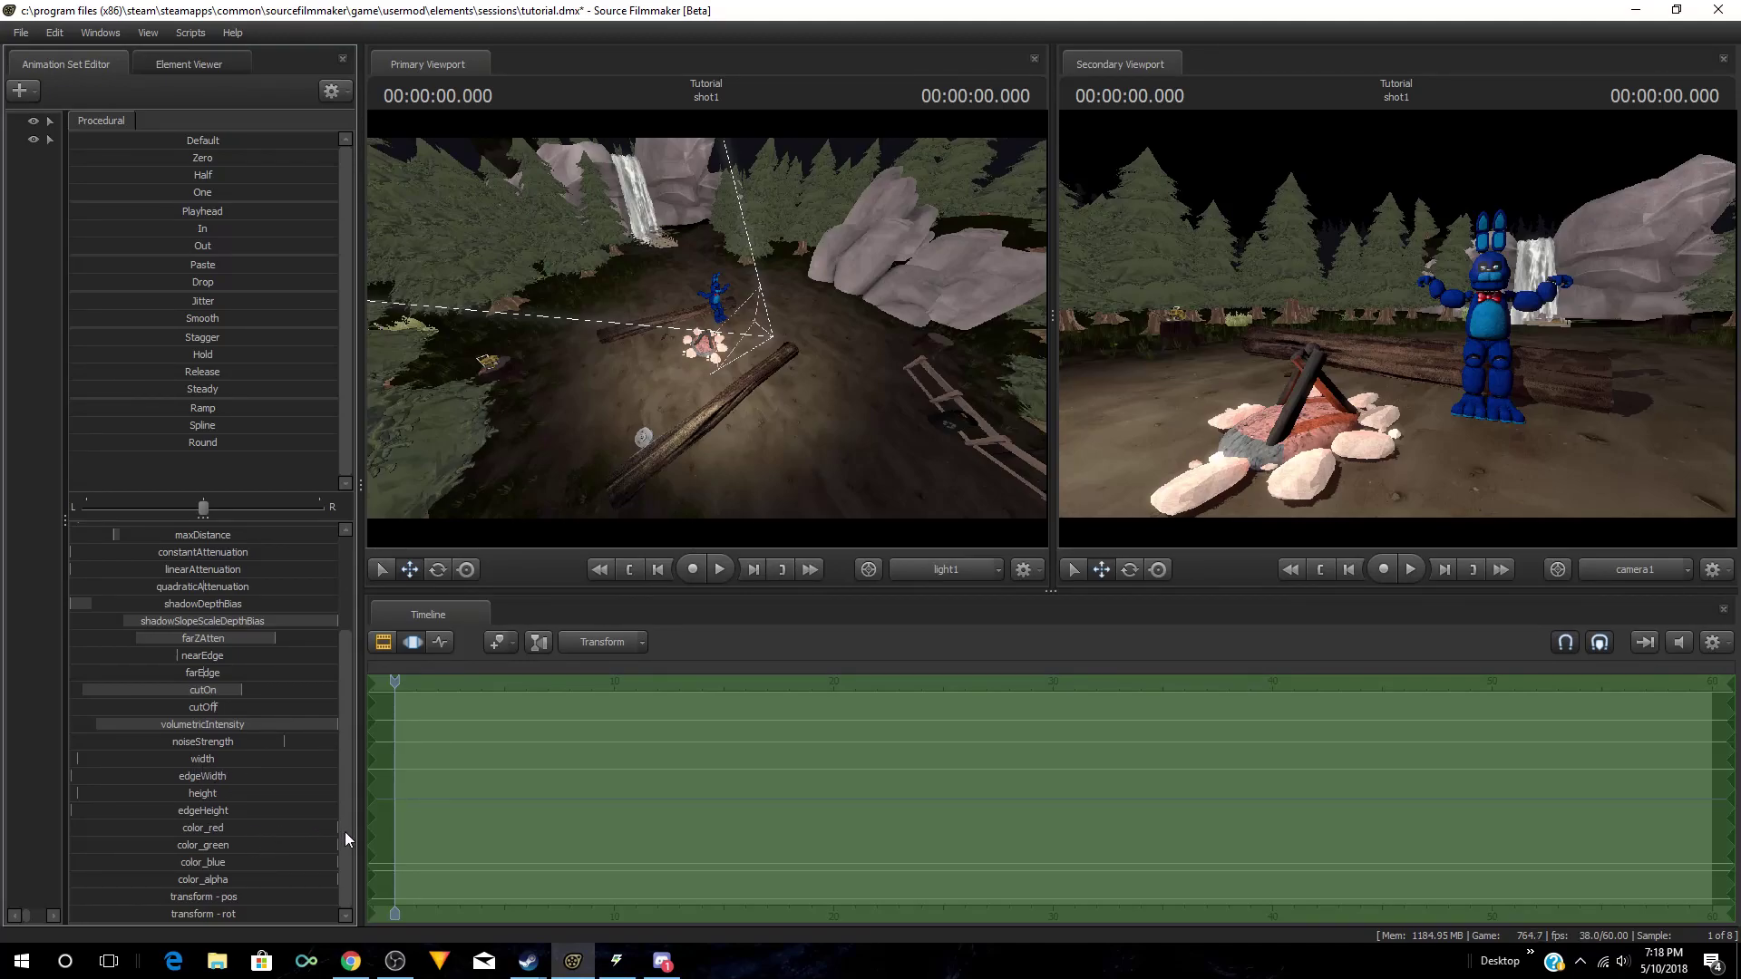
drag(334, 829, 70, 829)
drag(330, 845, 188, 875)
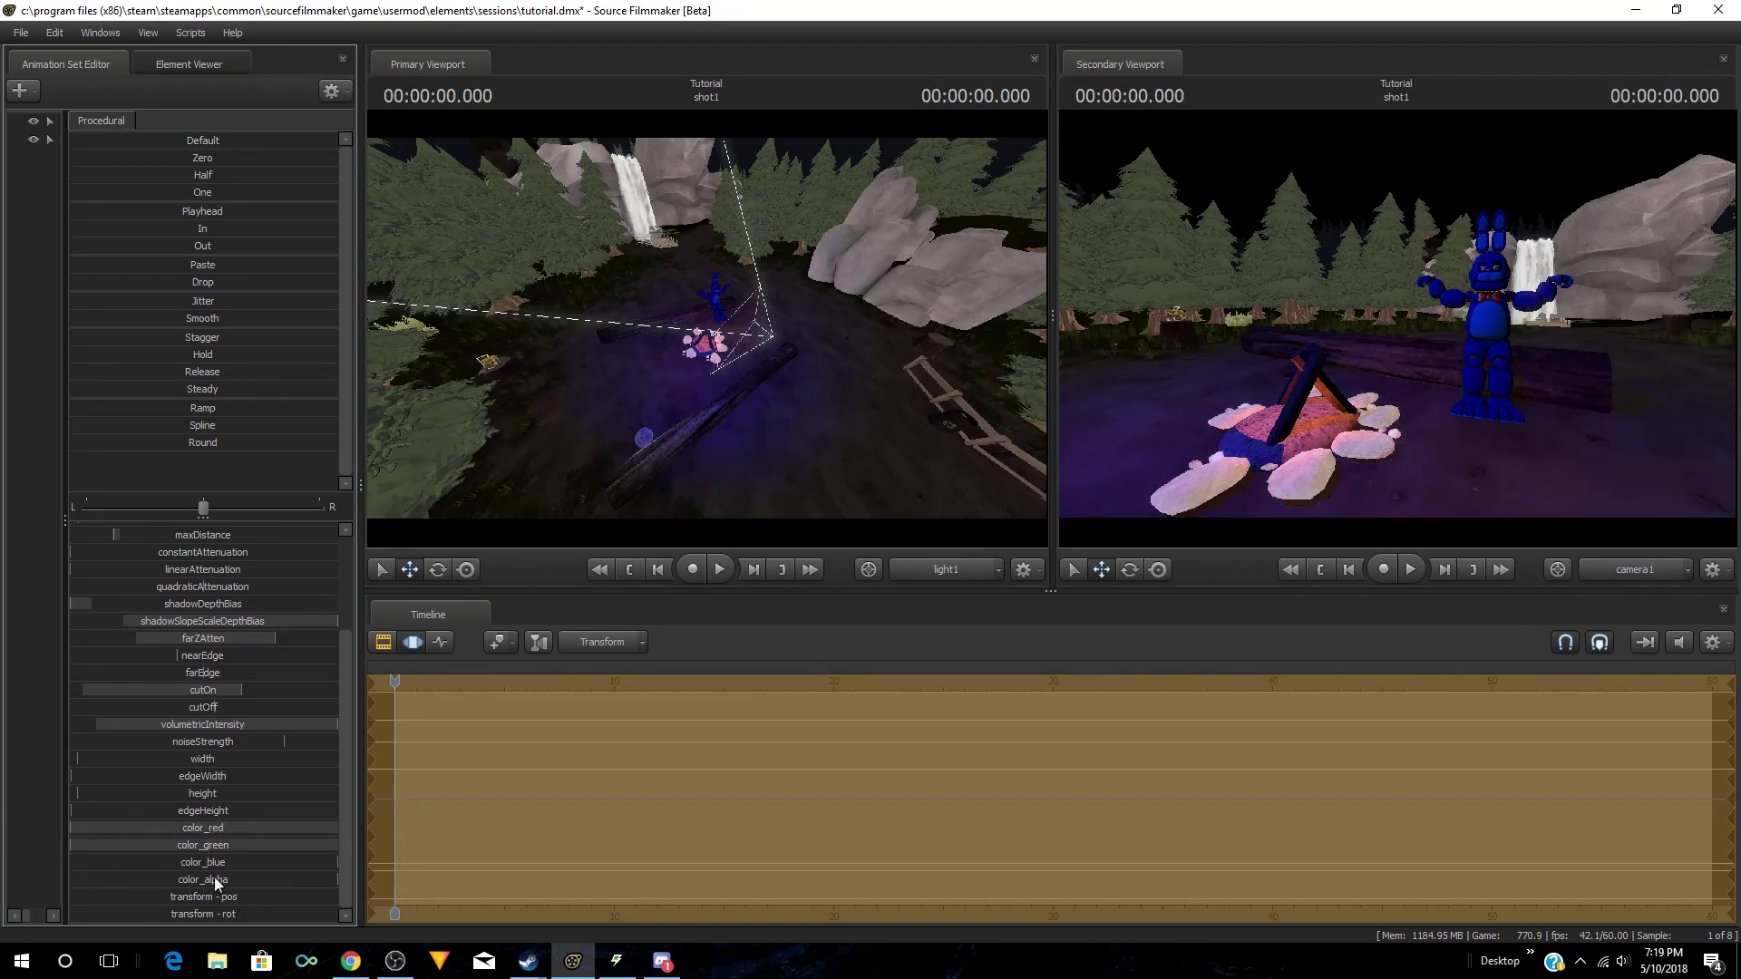
drag(335, 863, 70, 862)
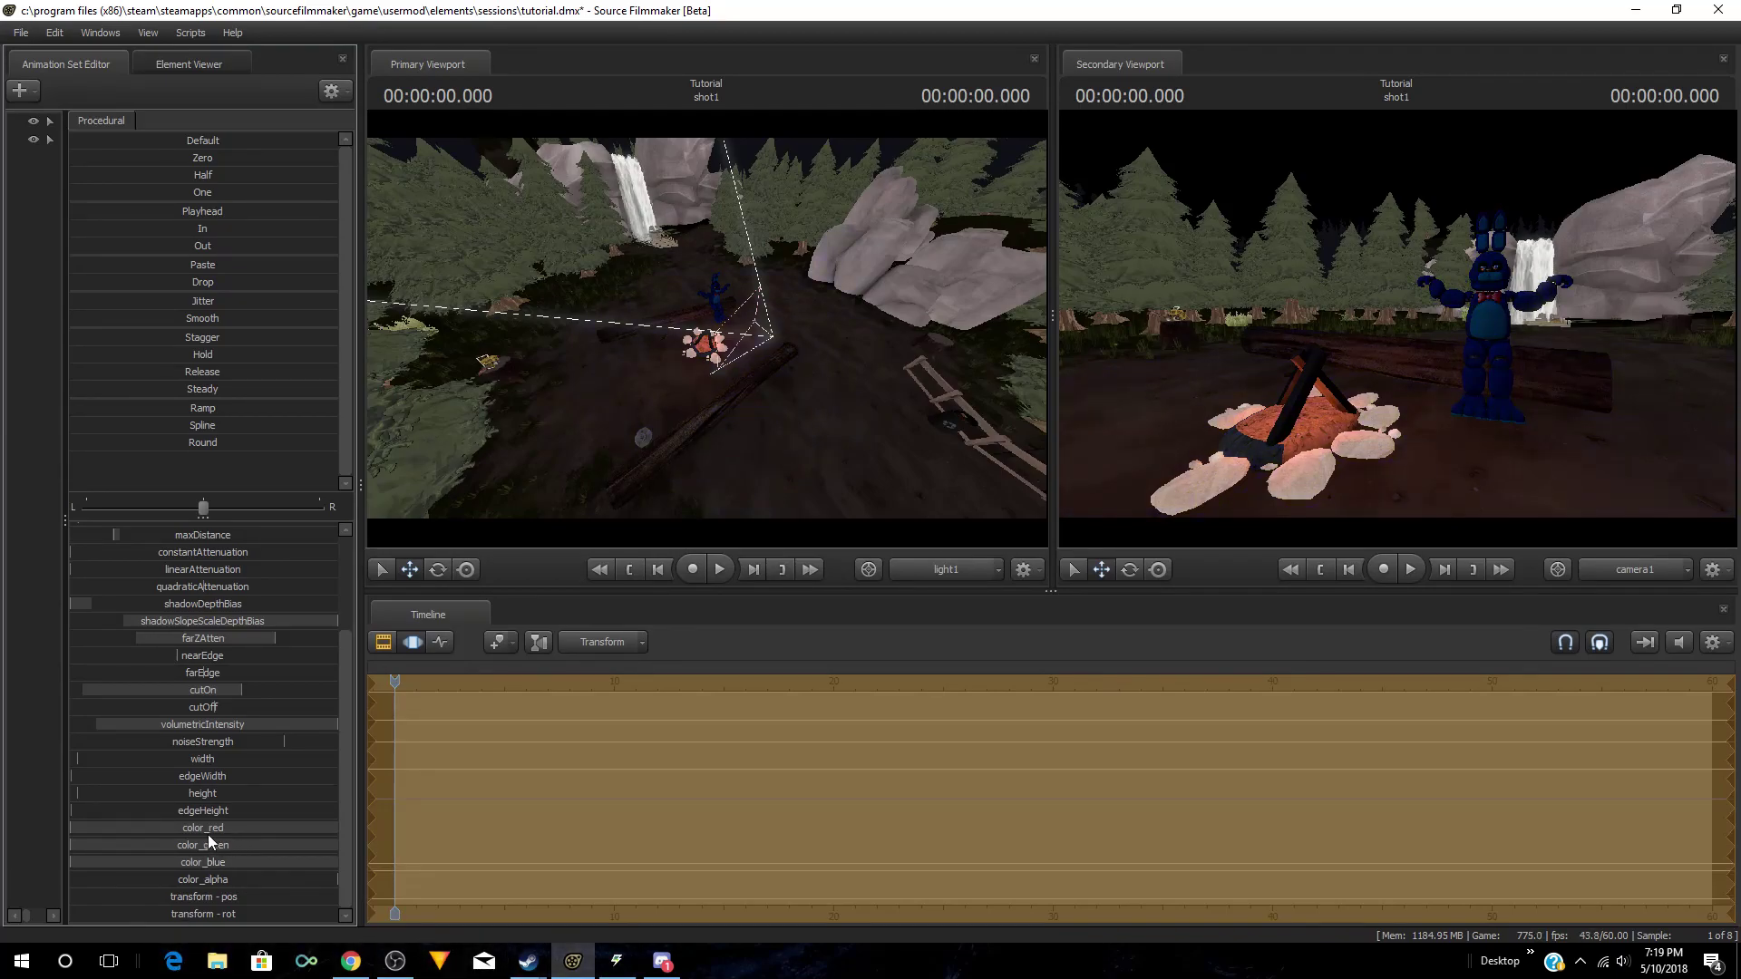
Step: Try red, magenta and yellow tints on light1 by varying the mix of color_red, color_green and color_blue
drag(227, 828, 337, 828)
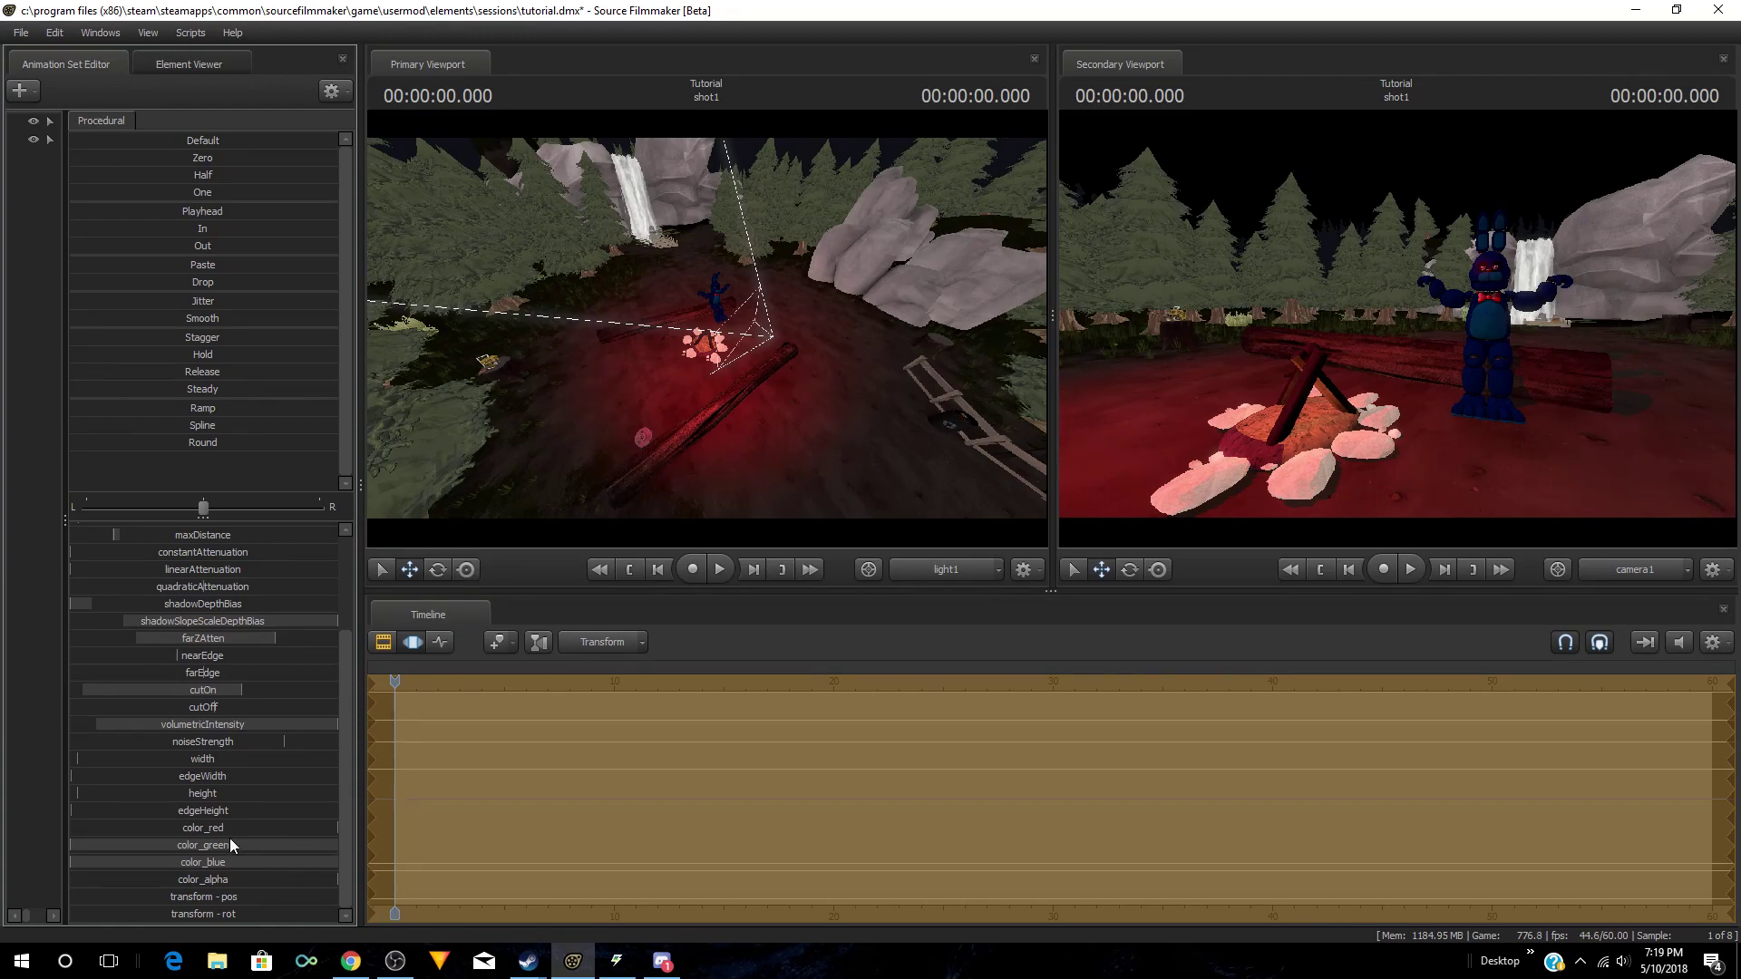
drag(198, 865, 338, 863)
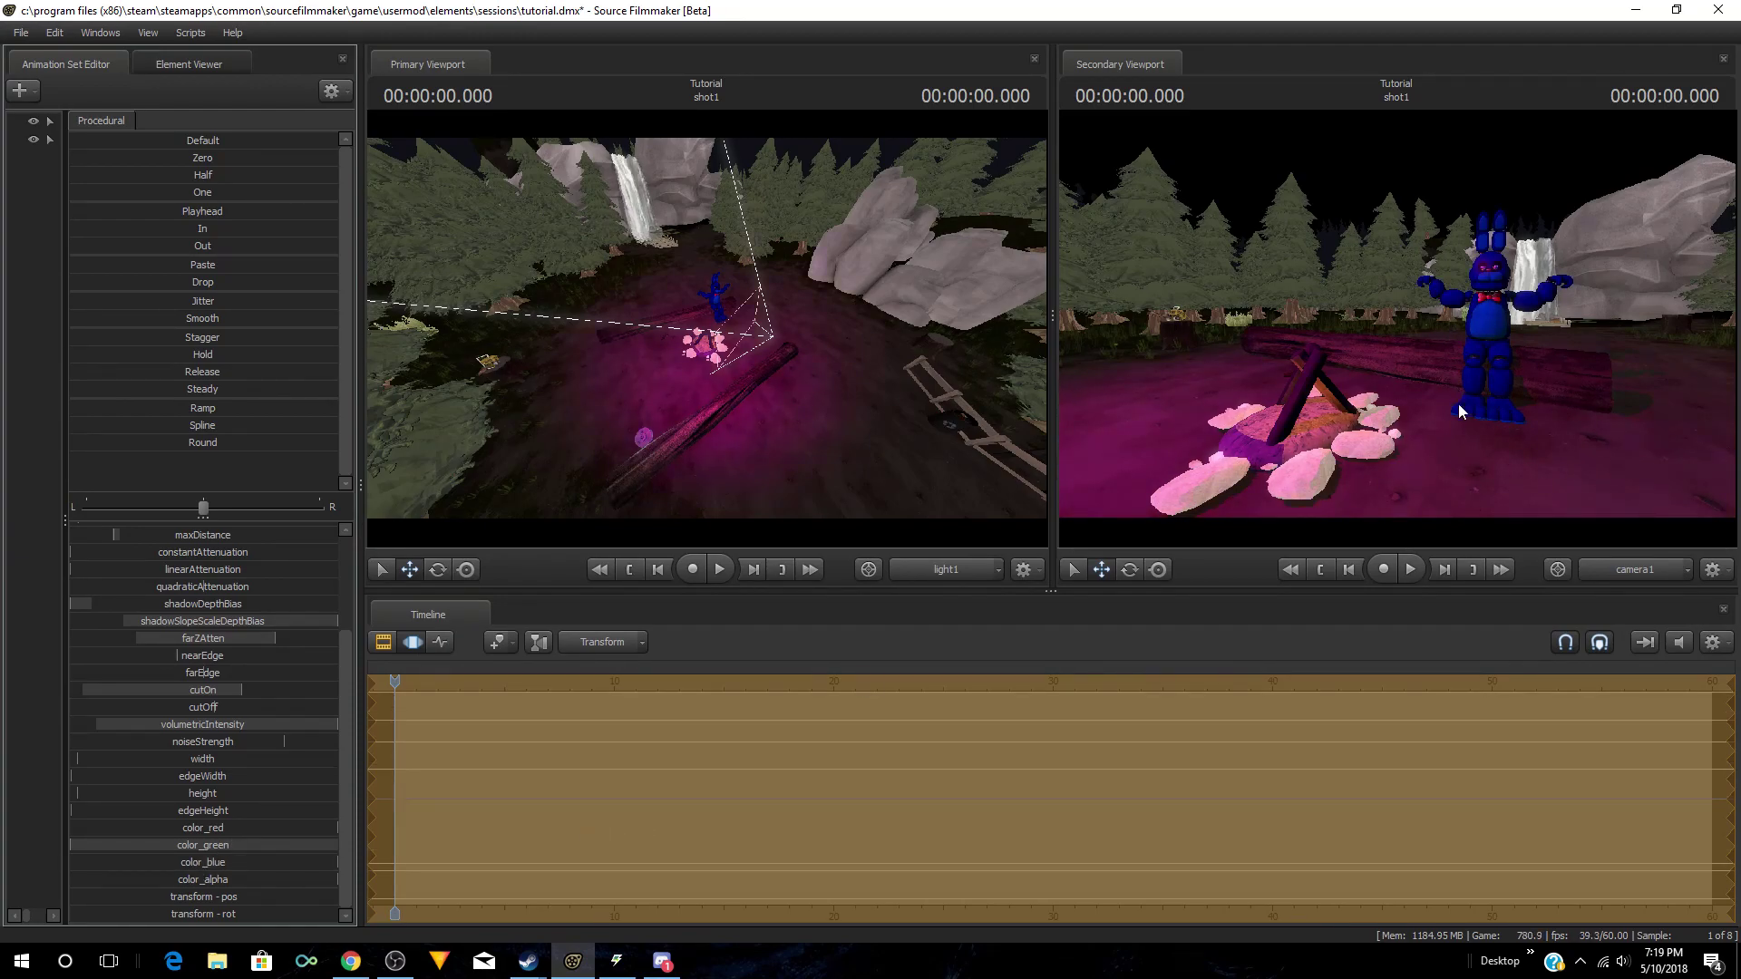
drag(261, 846, 296, 852)
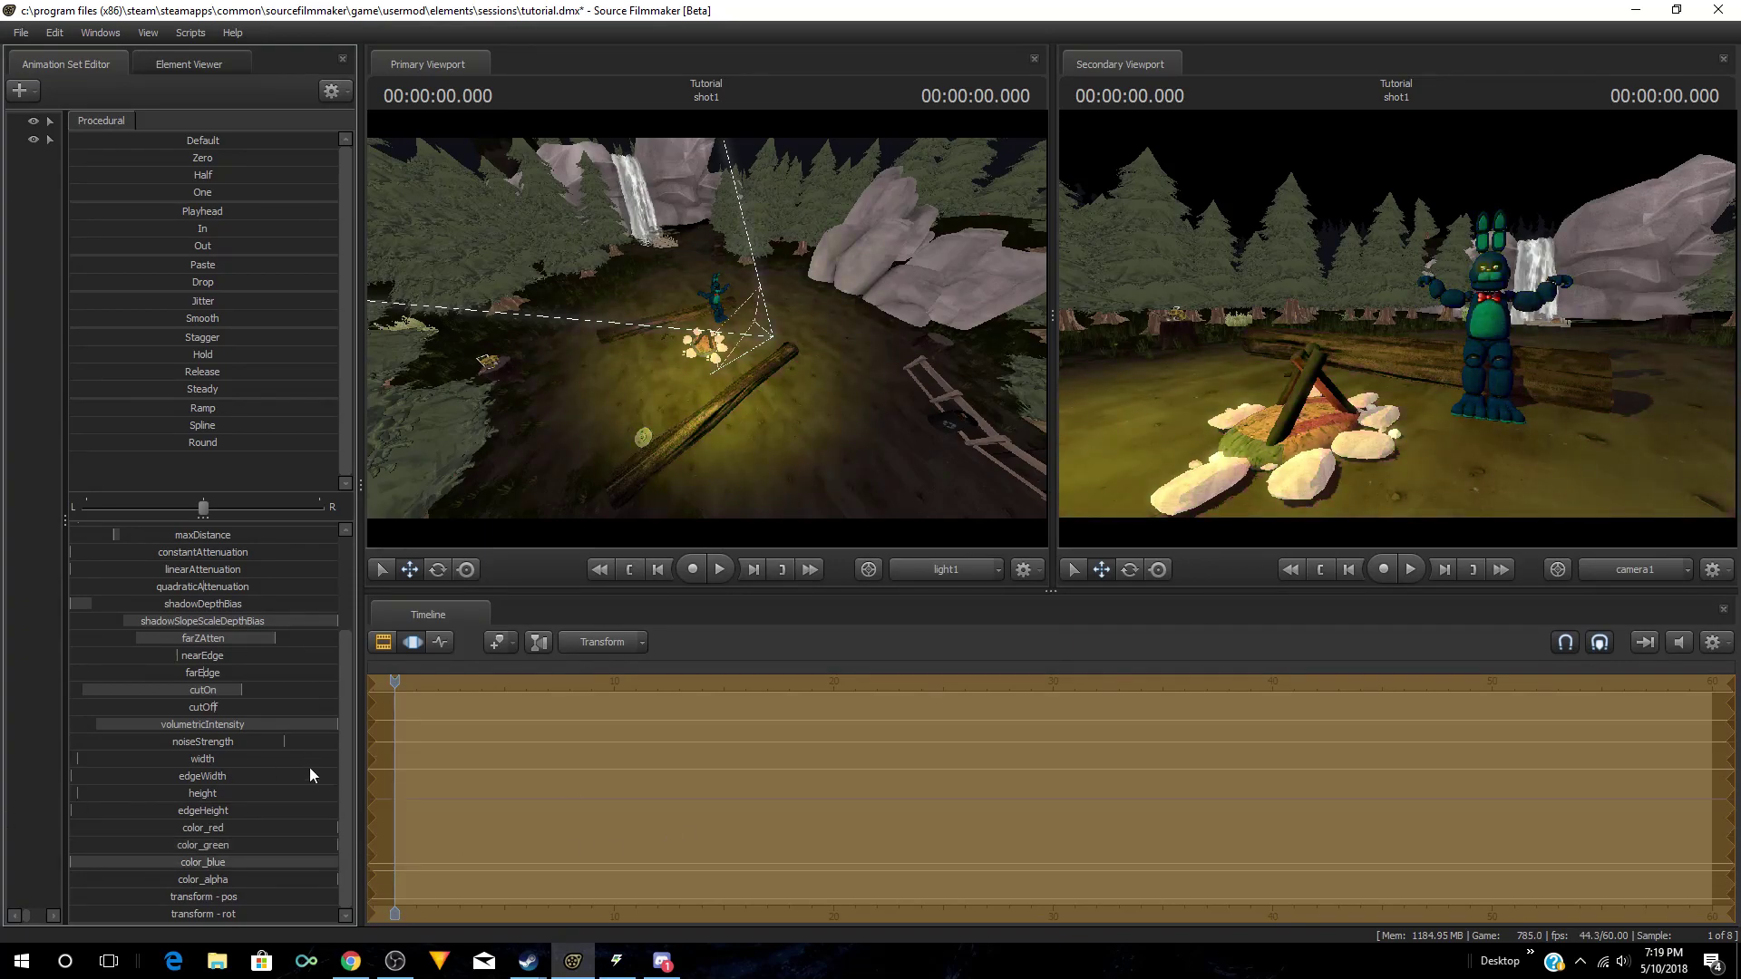
mouse_move(314, 829)
mouse_down()
mouse_move(71, 829)
mouse_move(337, 829)
mouse_up()
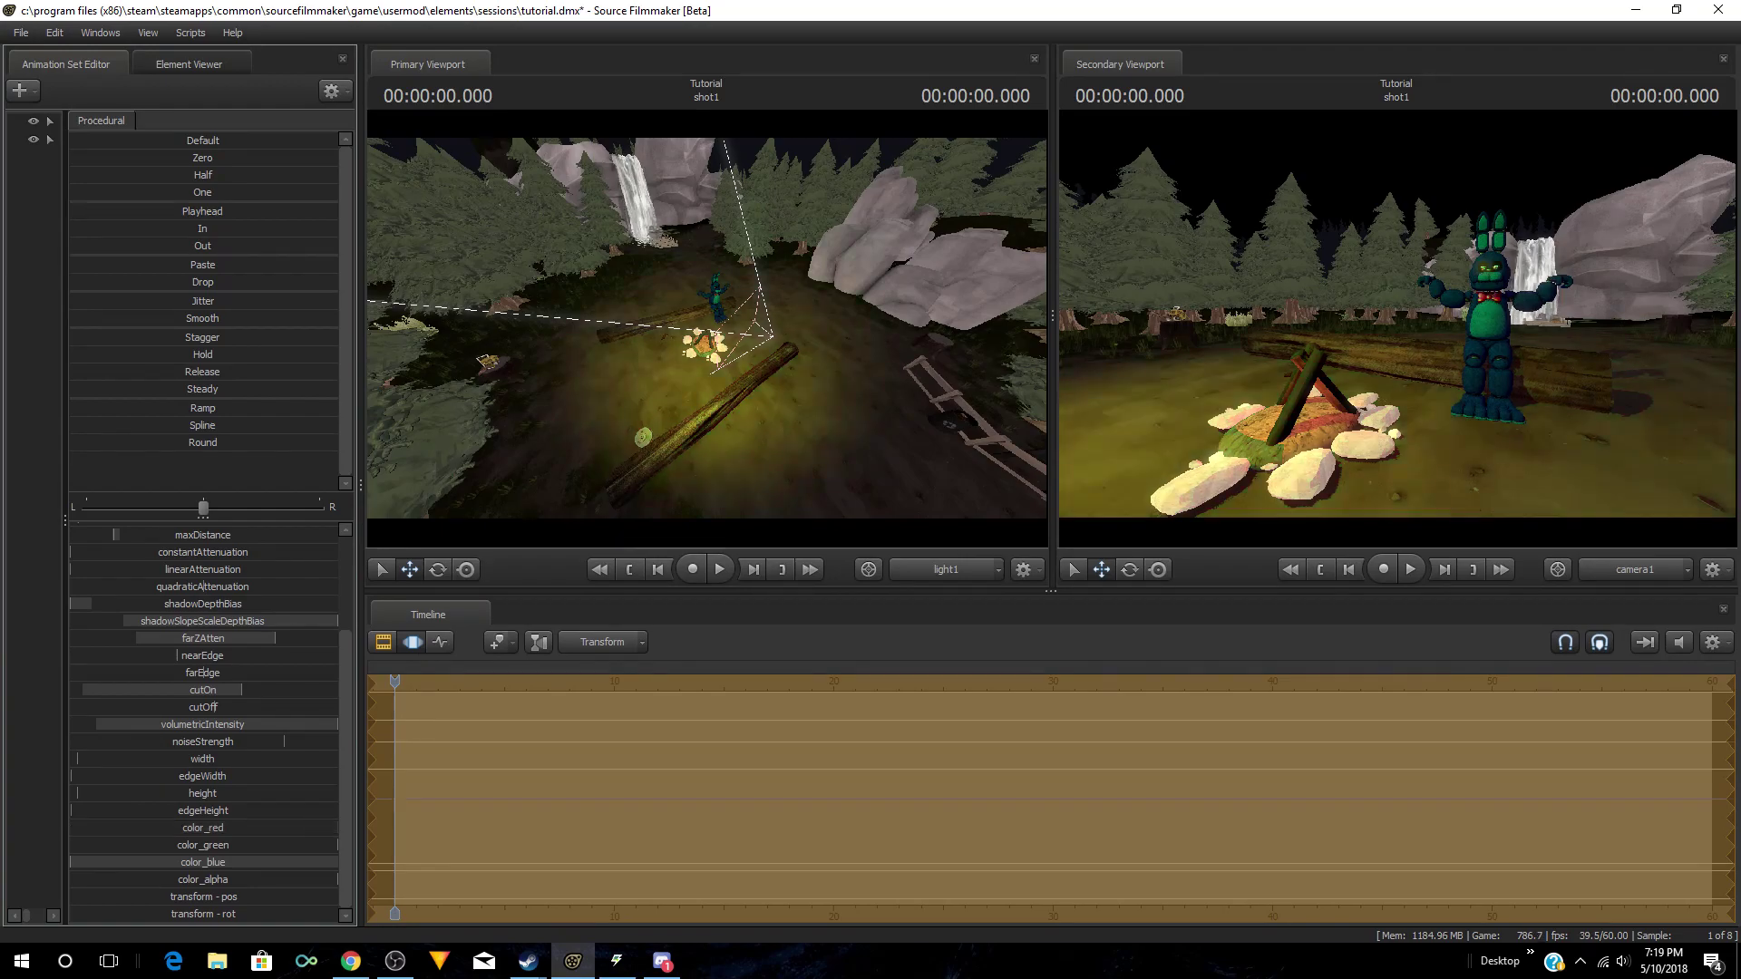
drag(180, 864, 79, 845)
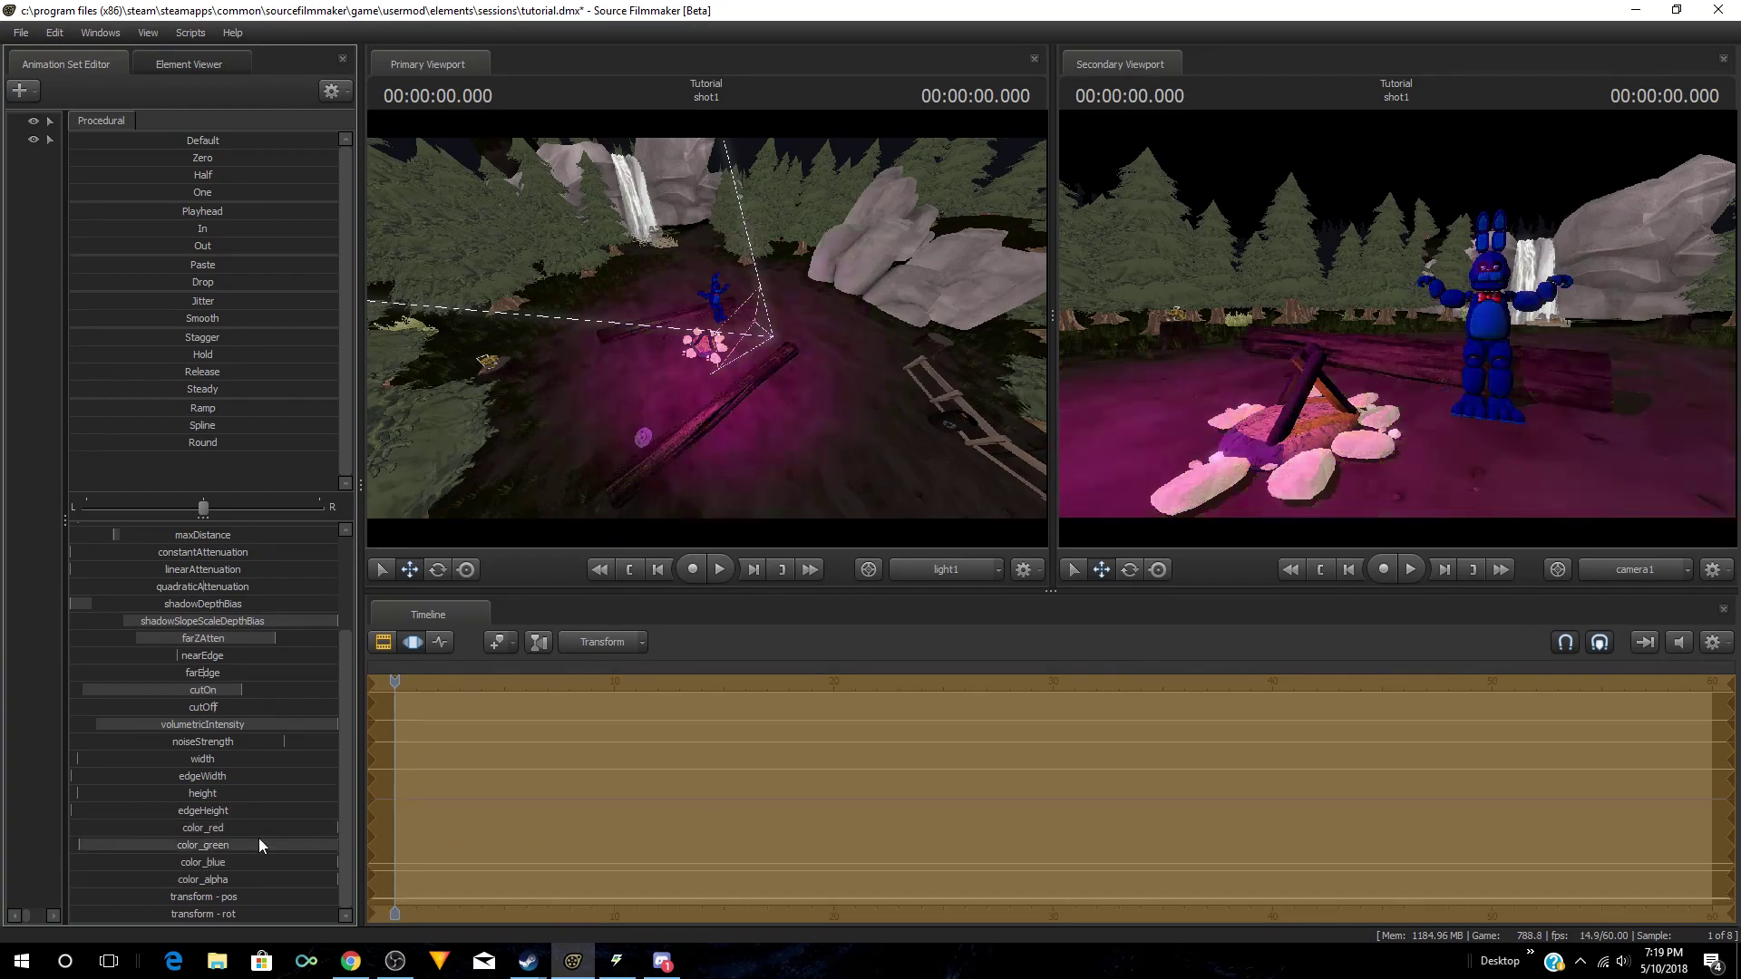
Step: Try blue and green tints on light1, and restore color_red, color_green and color_blue to their maximum for white light
drag(335, 829, 36, 851)
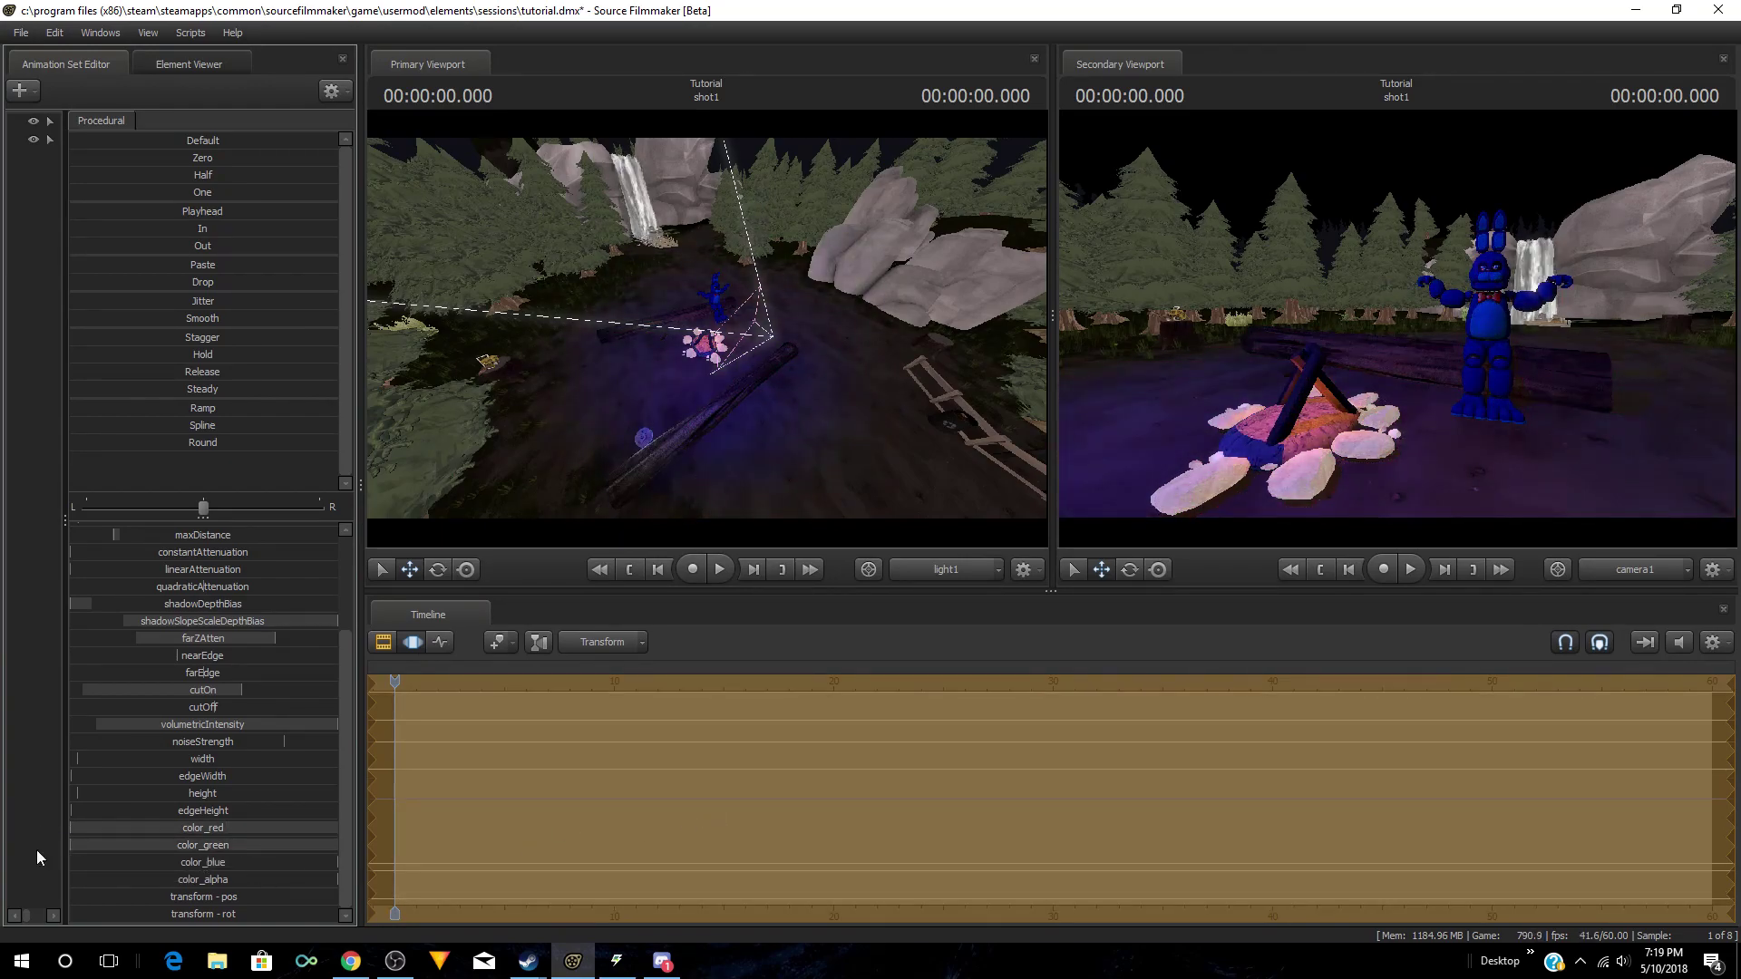
drag(142, 827, 71, 835)
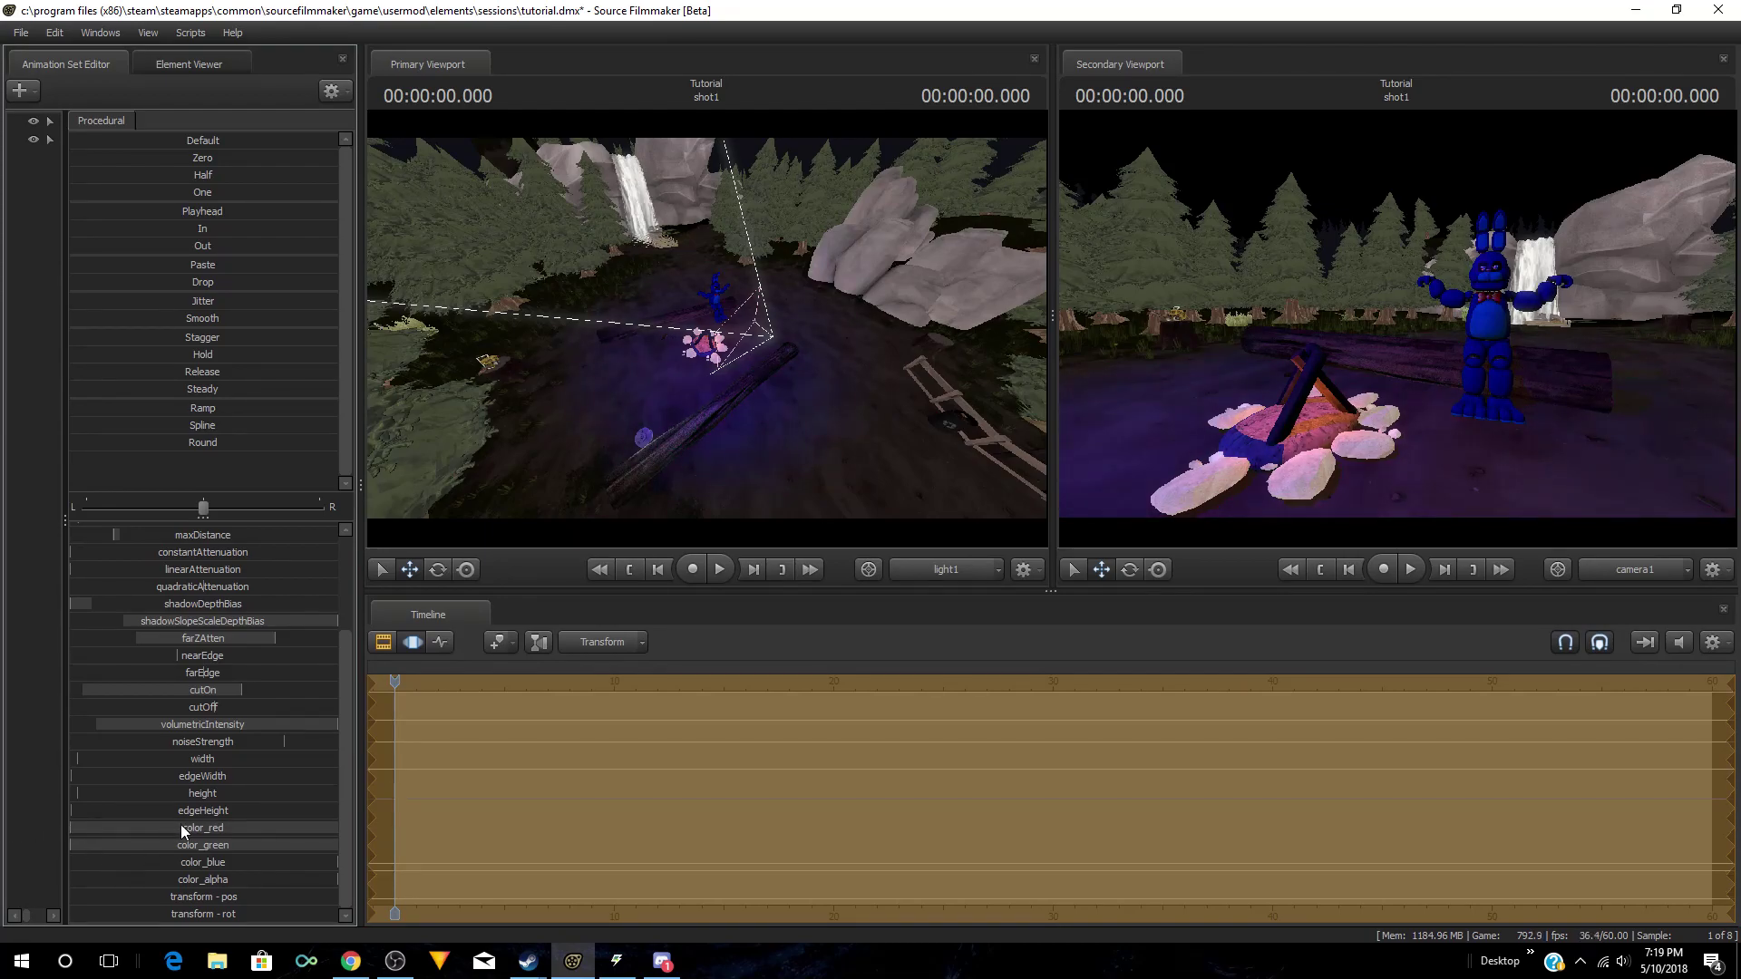
drag(178, 828, 417, 848)
drag(72, 845, 3, 839)
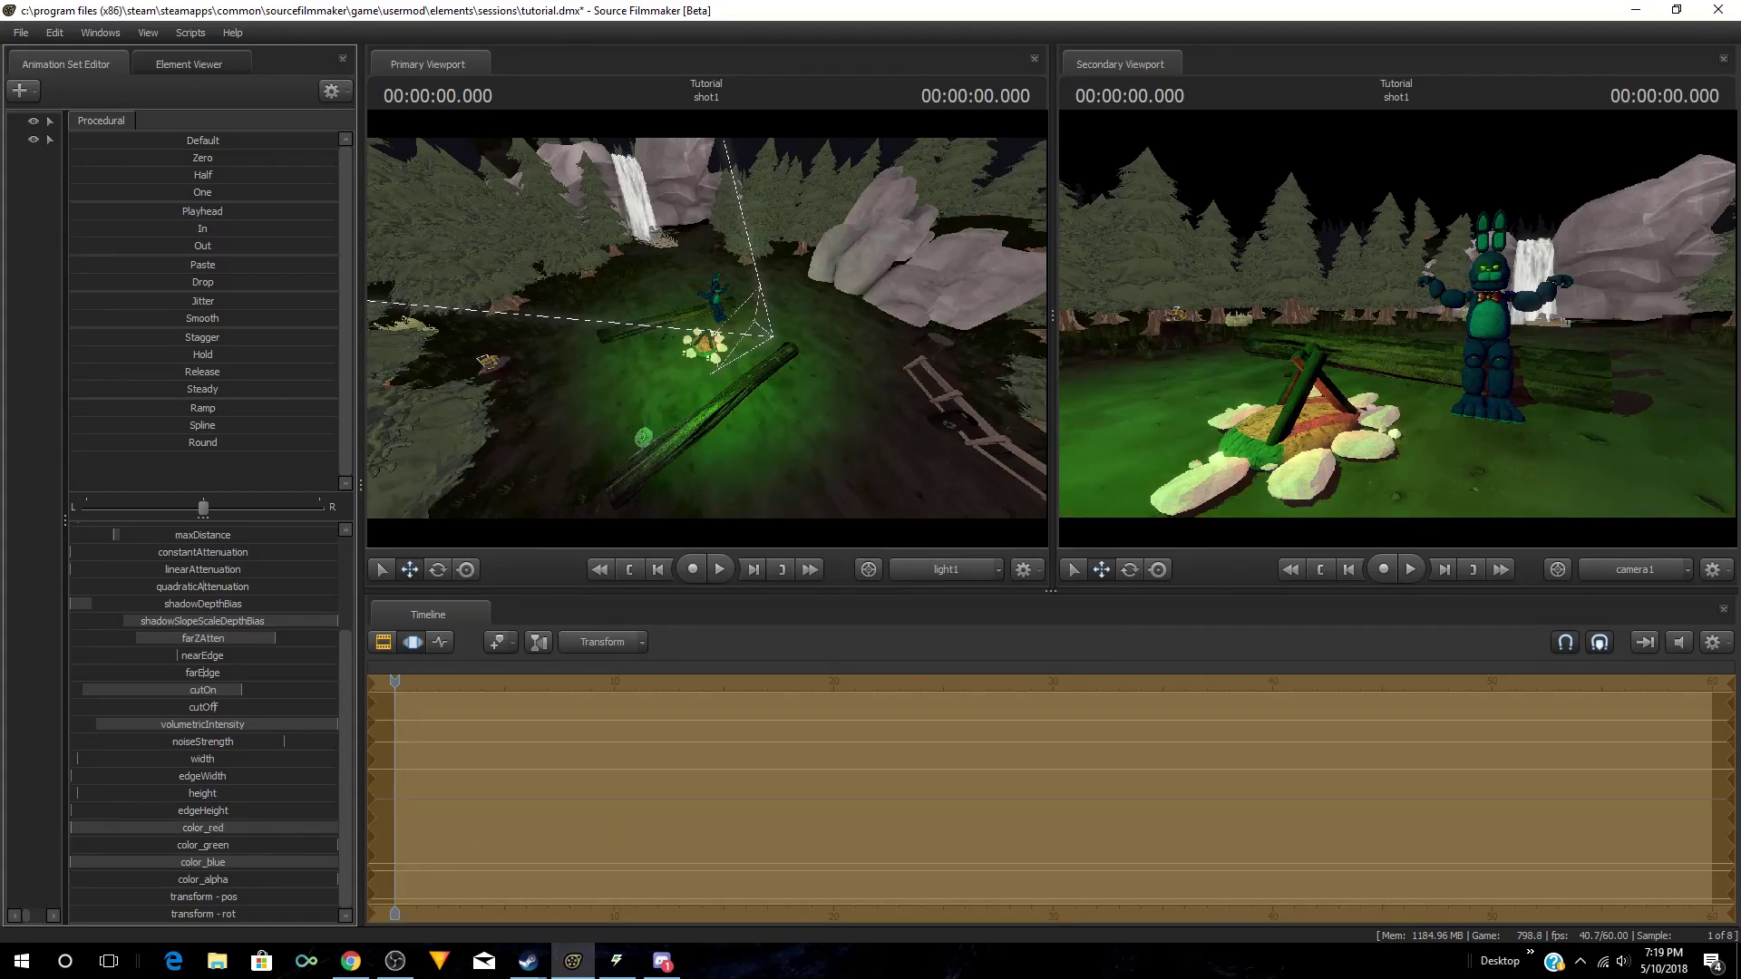
drag(252, 829, 787, 849)
drag(248, 866, 861, 866)
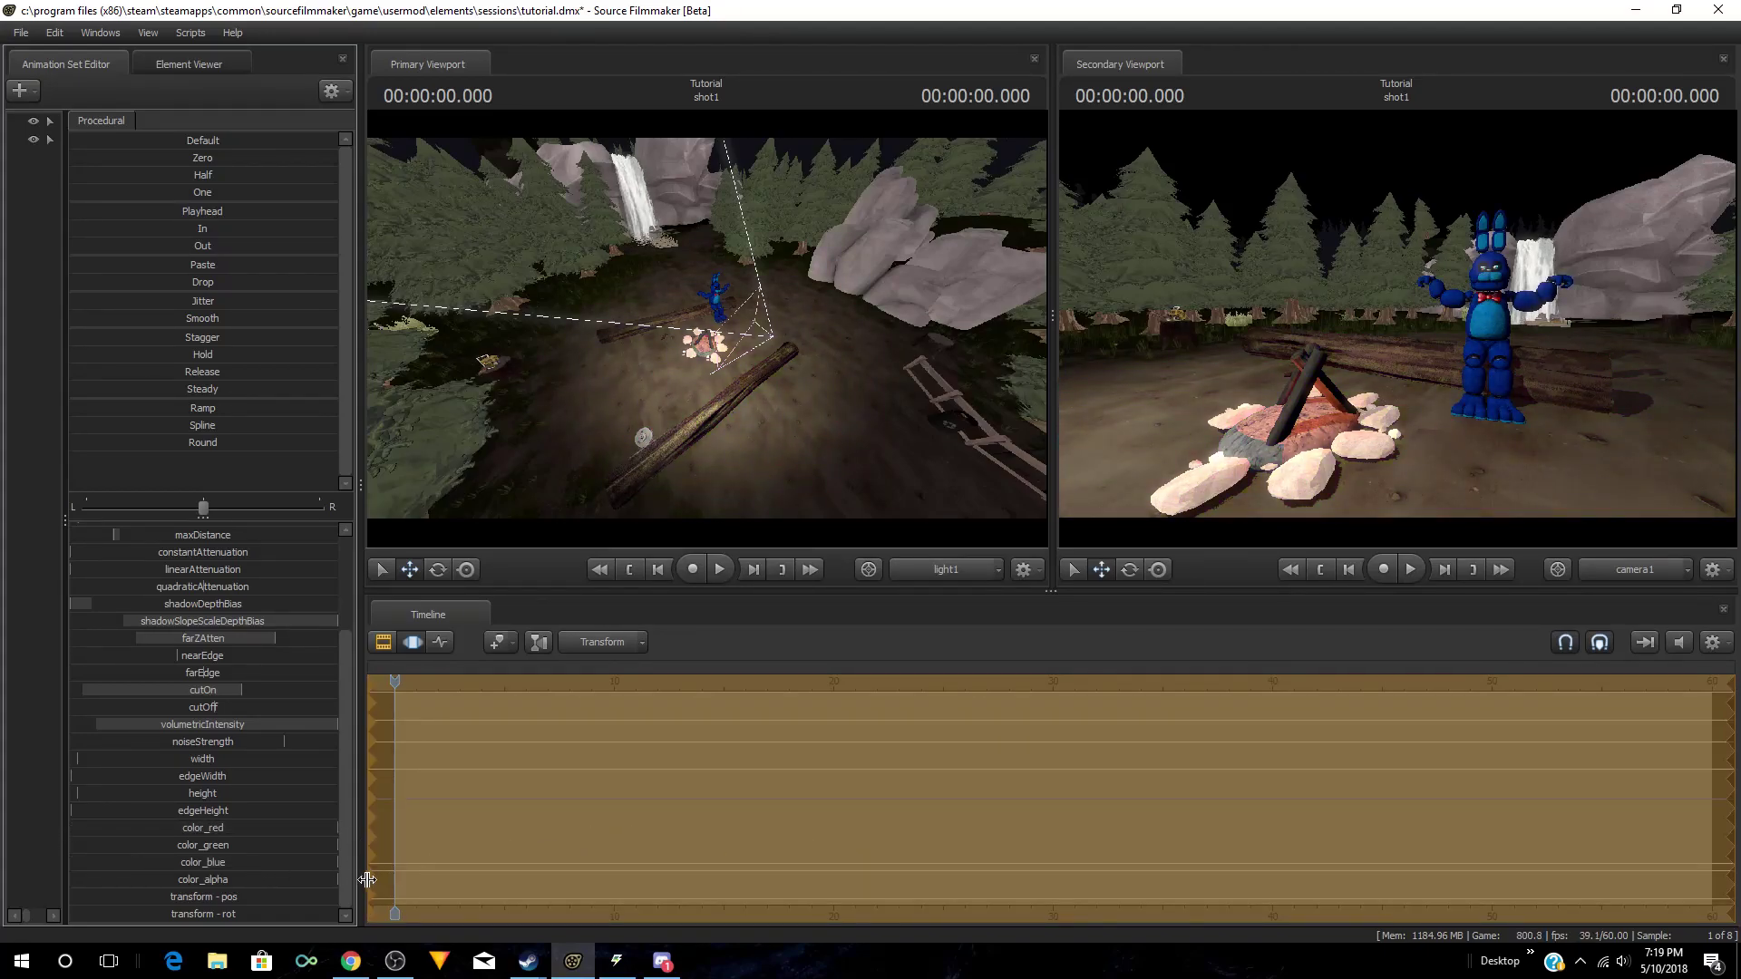
Step: Try a magenta tint on light1 by varying color_red, color_green and color_blue, and return the light to near white
mouse_move(329, 882)
mouse_down()
mouse_move(2, 881)
mouse_move(338, 879)
mouse_up()
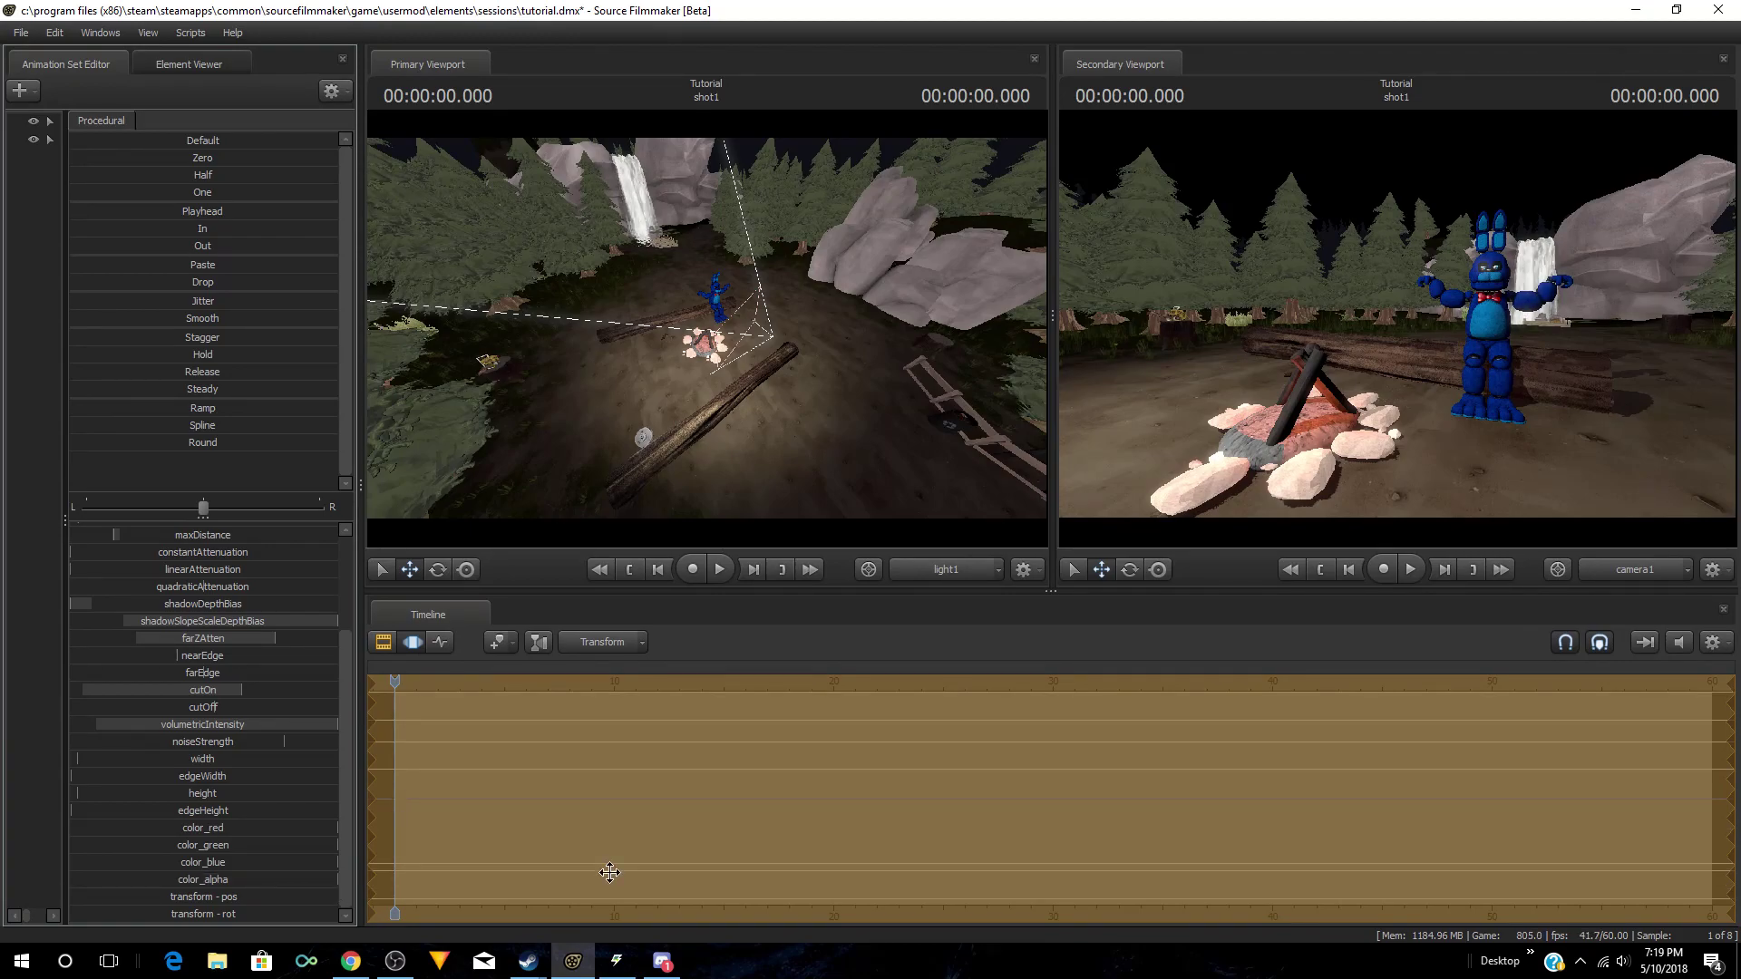
scroll(127, 646, up, 3)
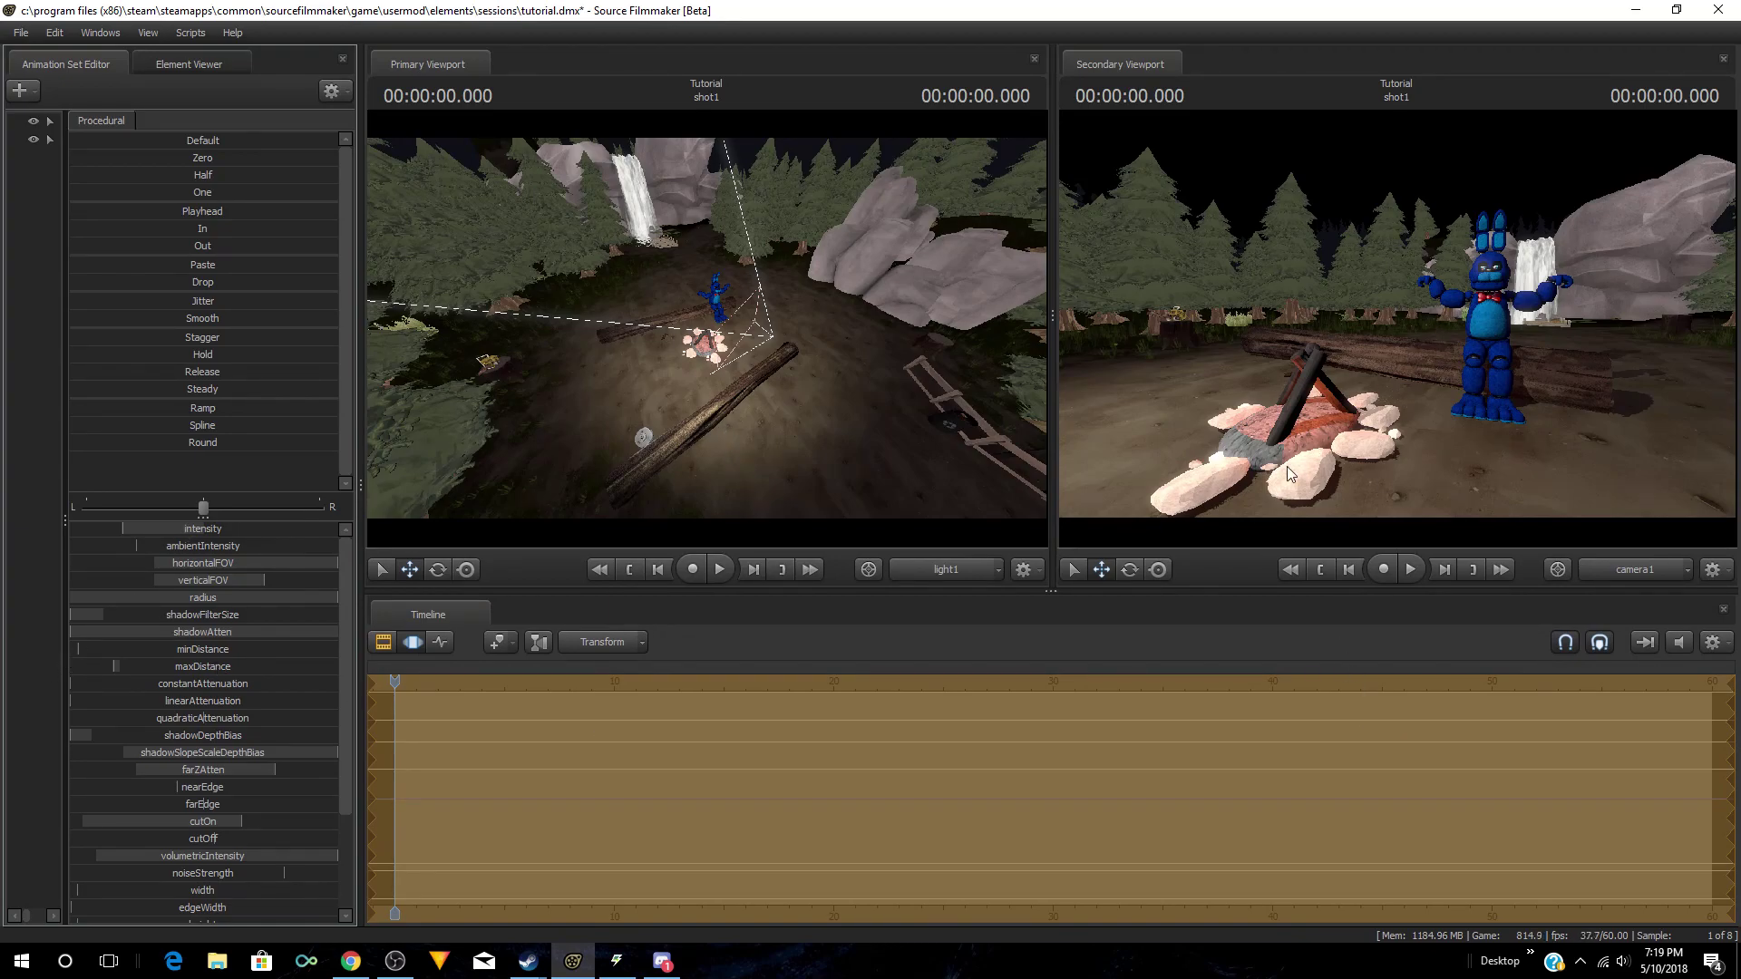
scroll(247, 724, down, 3)
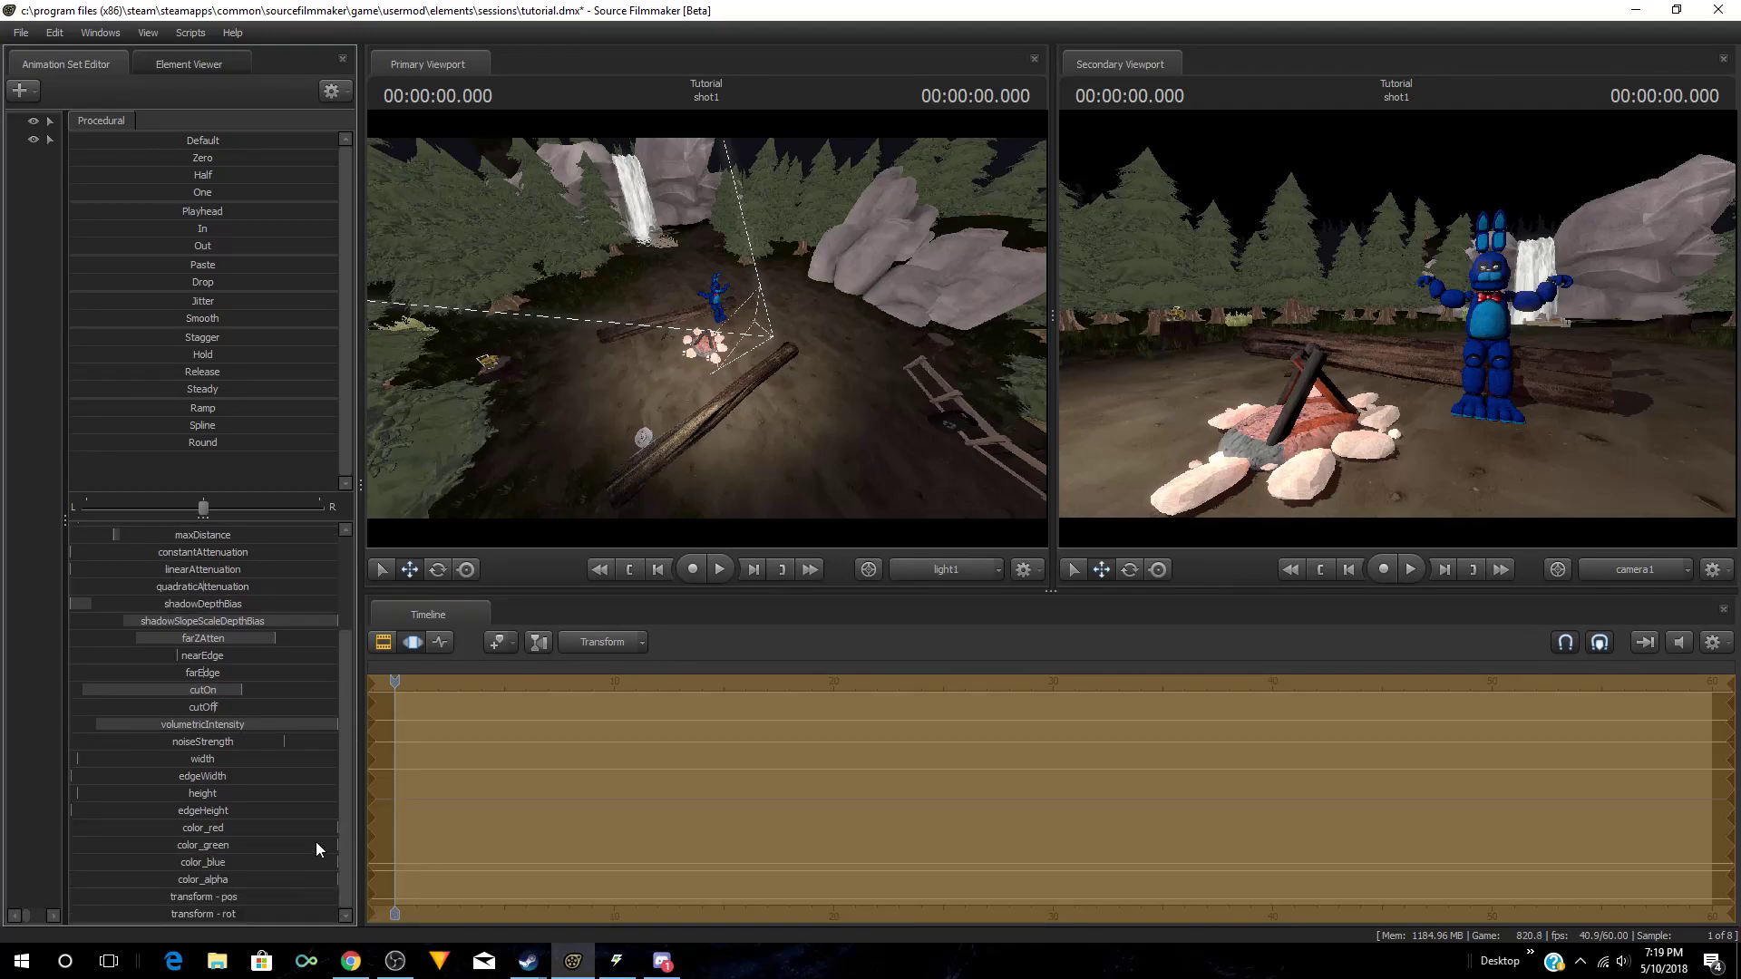
drag(334, 827, 71, 828)
drag(334, 846, 3, 862)
drag(127, 829, 536, 853)
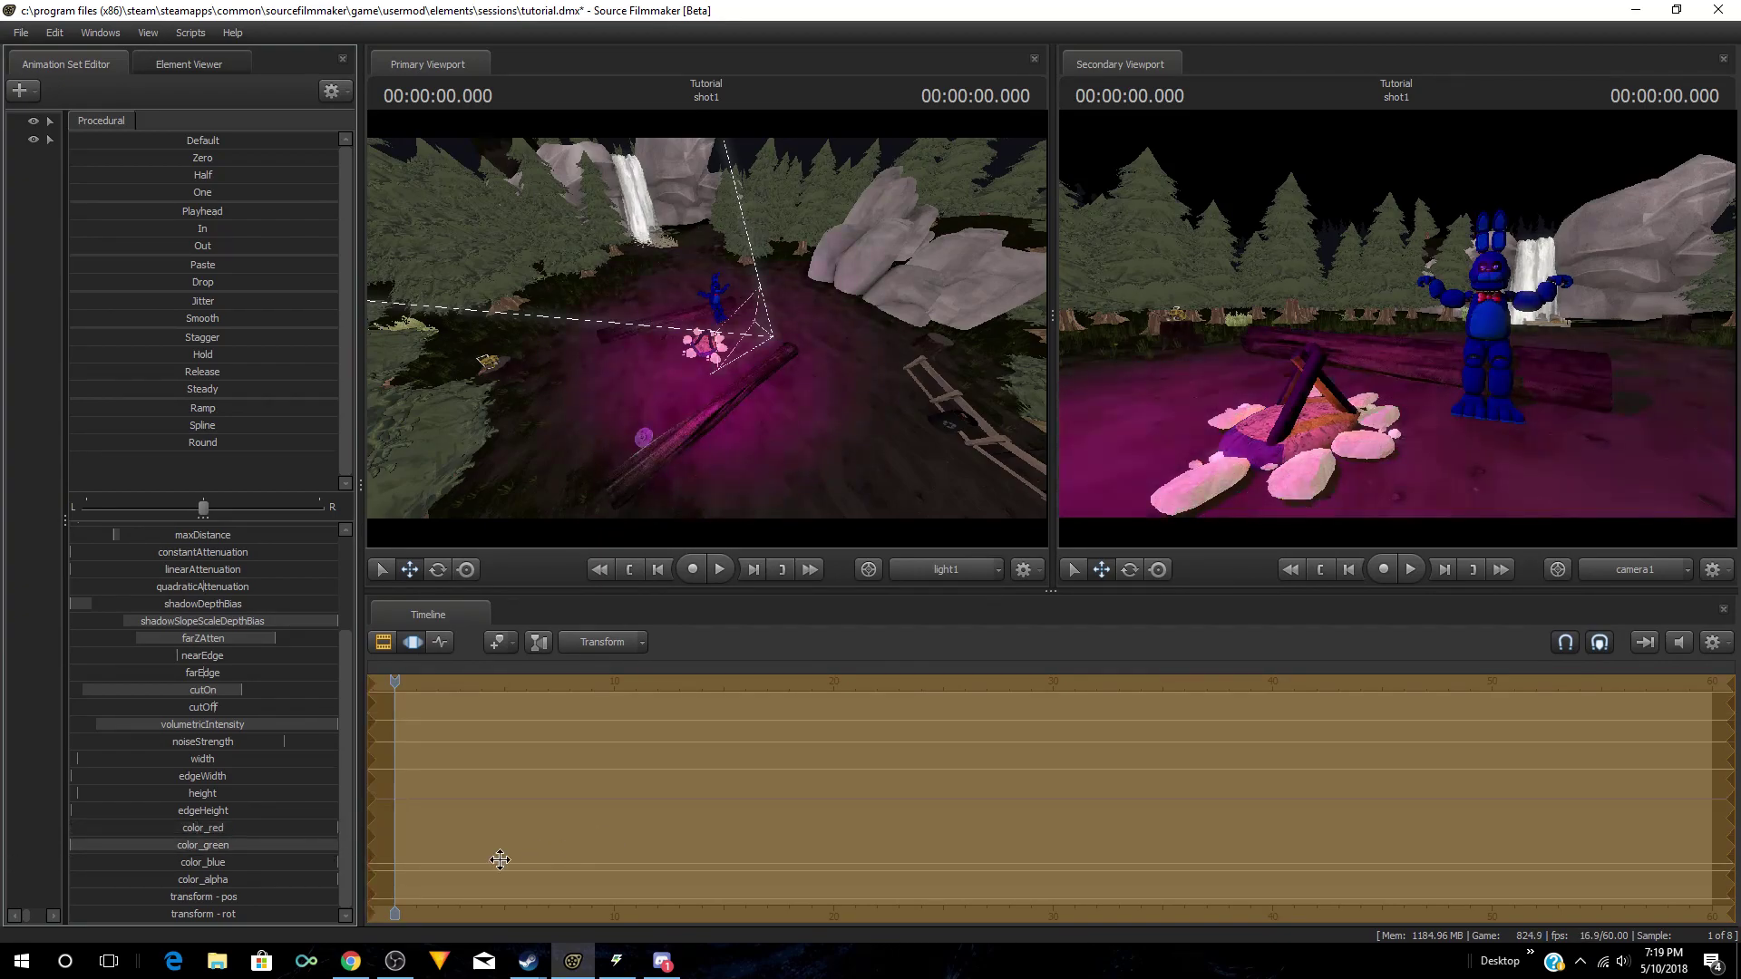
drag(333, 863, 71, 863)
mouse_move(334, 828)
mouse_down()
mouse_move(126, 828)
mouse_move(338, 862)
mouse_up()
drag(127, 829, 315, 830)
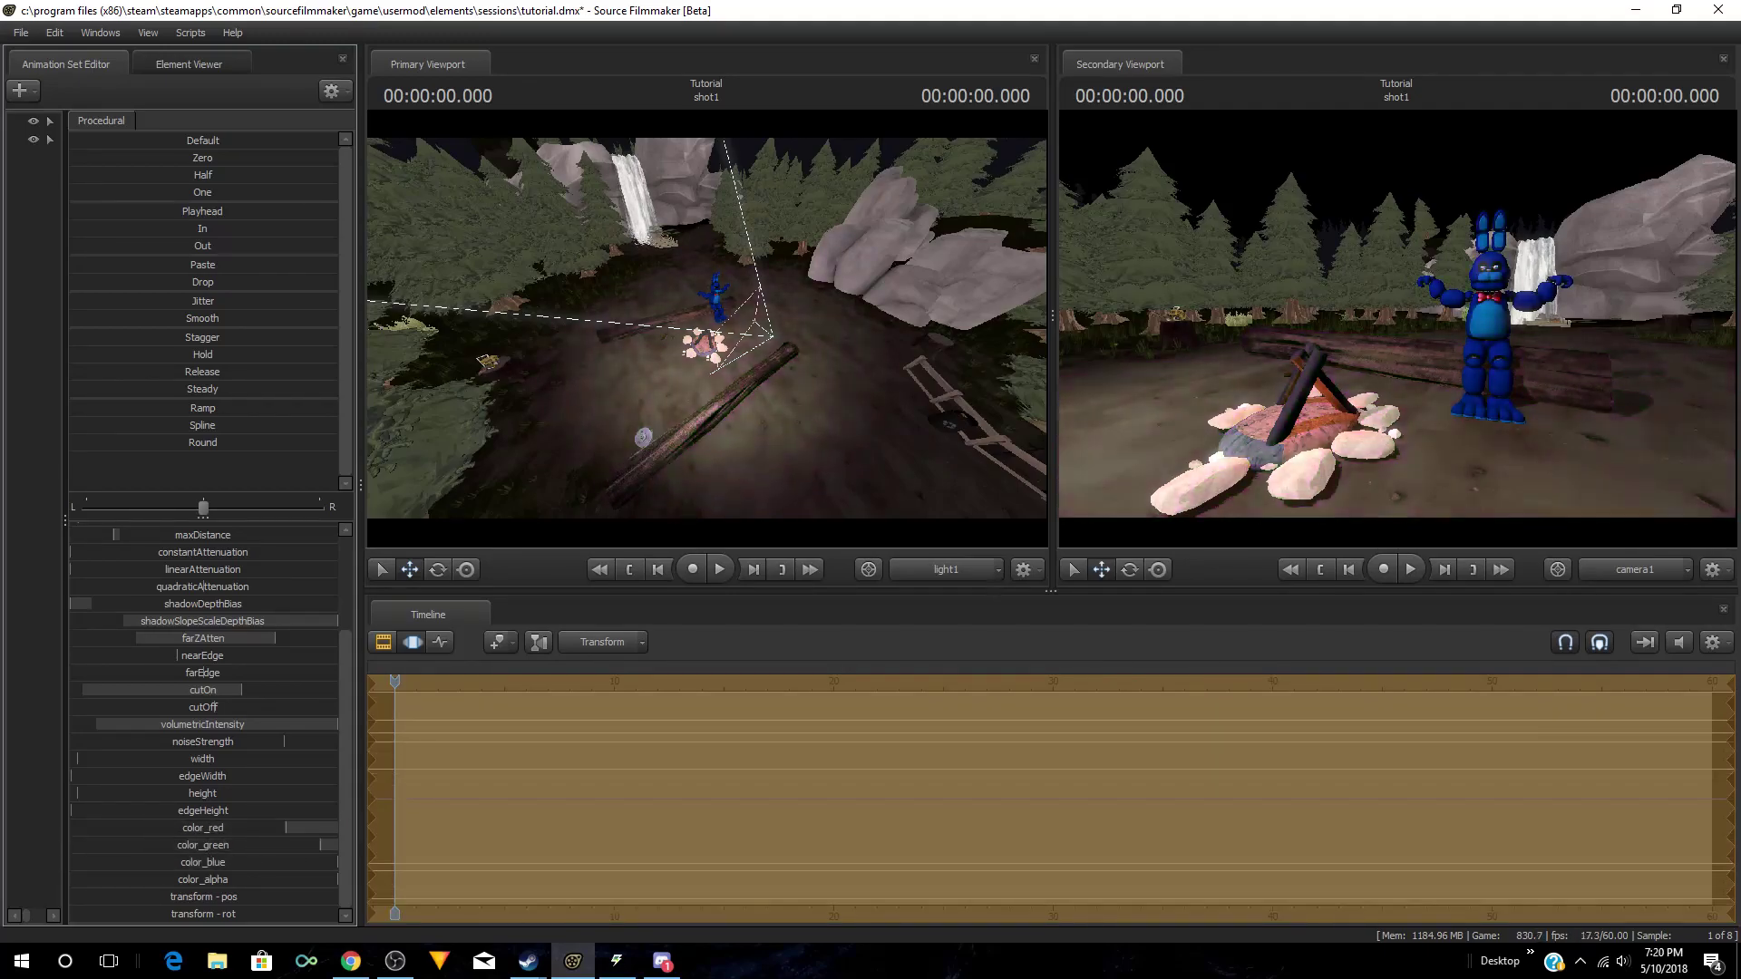
Step: Tint light1 warm by lowering color_blue to its minimum and color_green to about half, and check the scene
drag(200, 862, 73, 862)
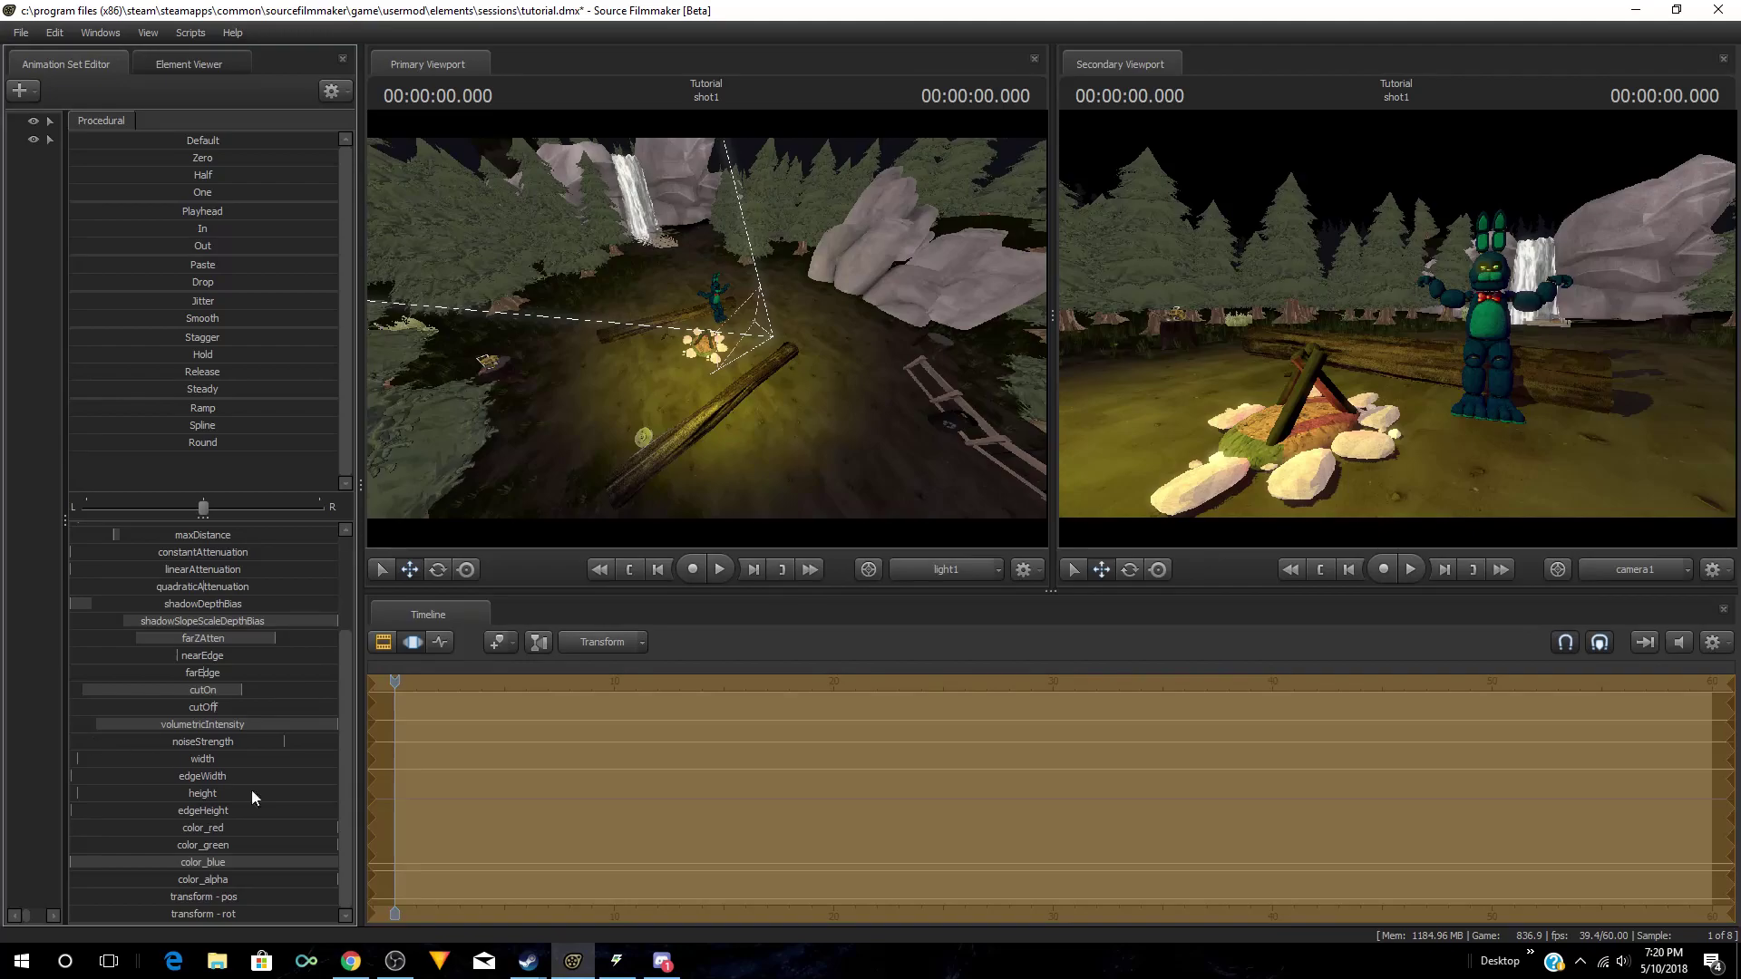
drag(317, 826, 201, 844)
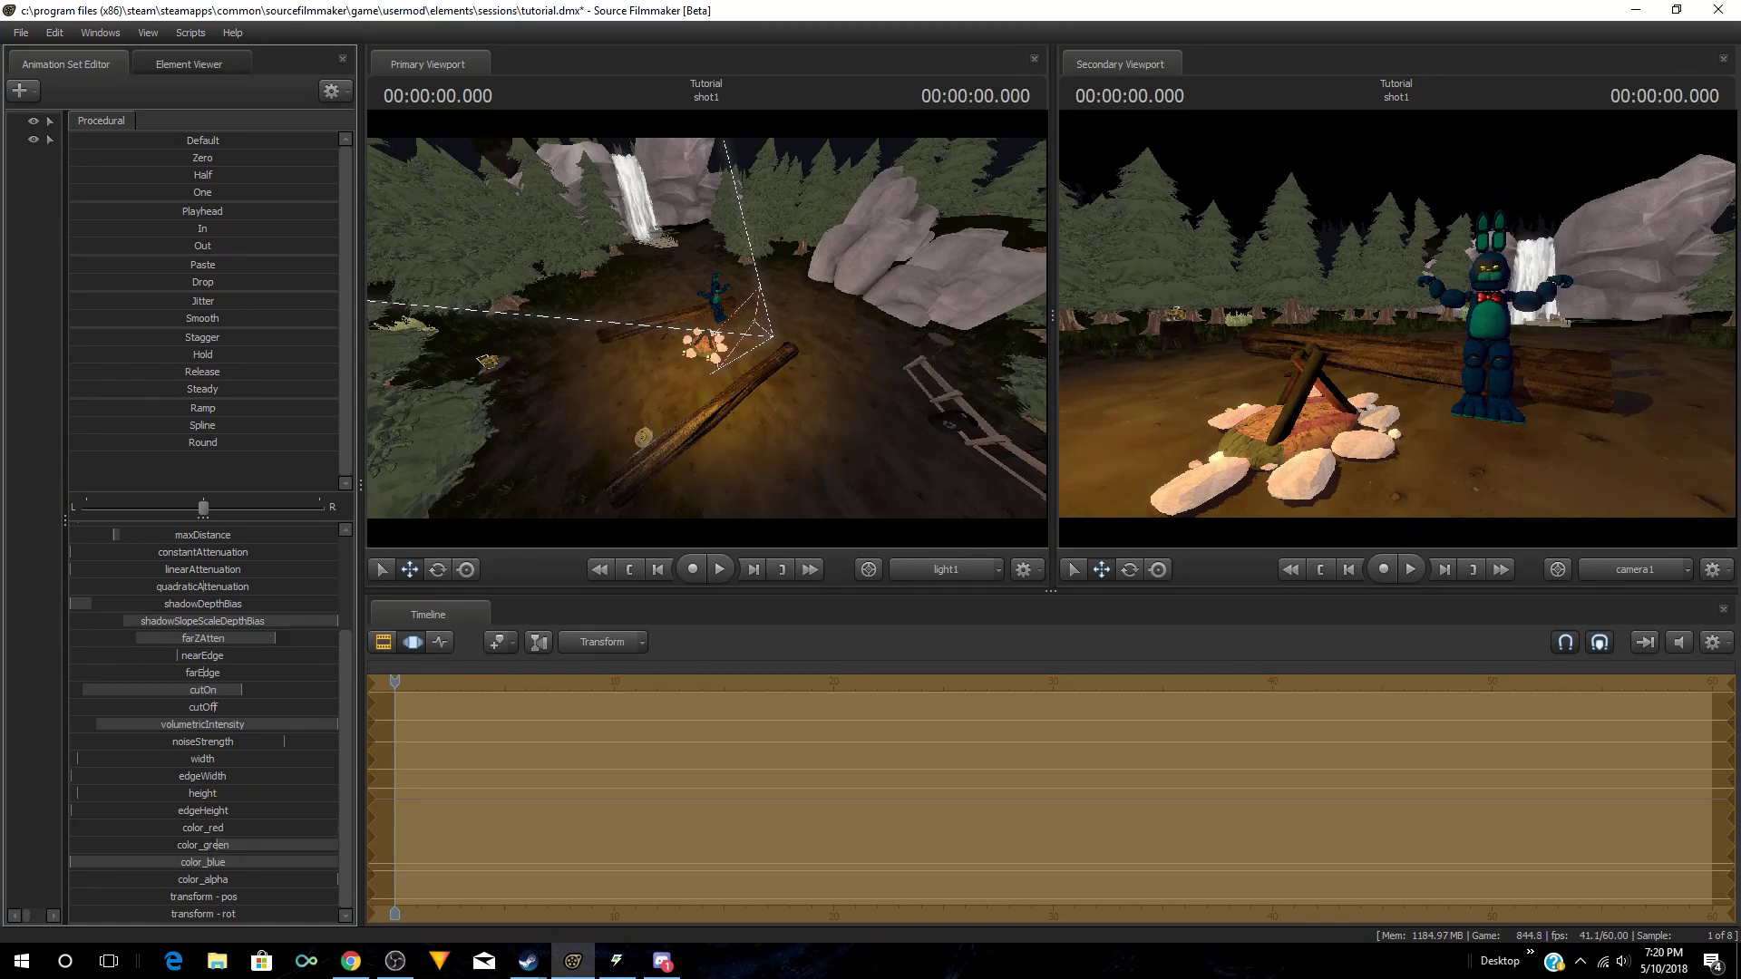
drag(779, 354, 706, 329)
key(w)
key(s)
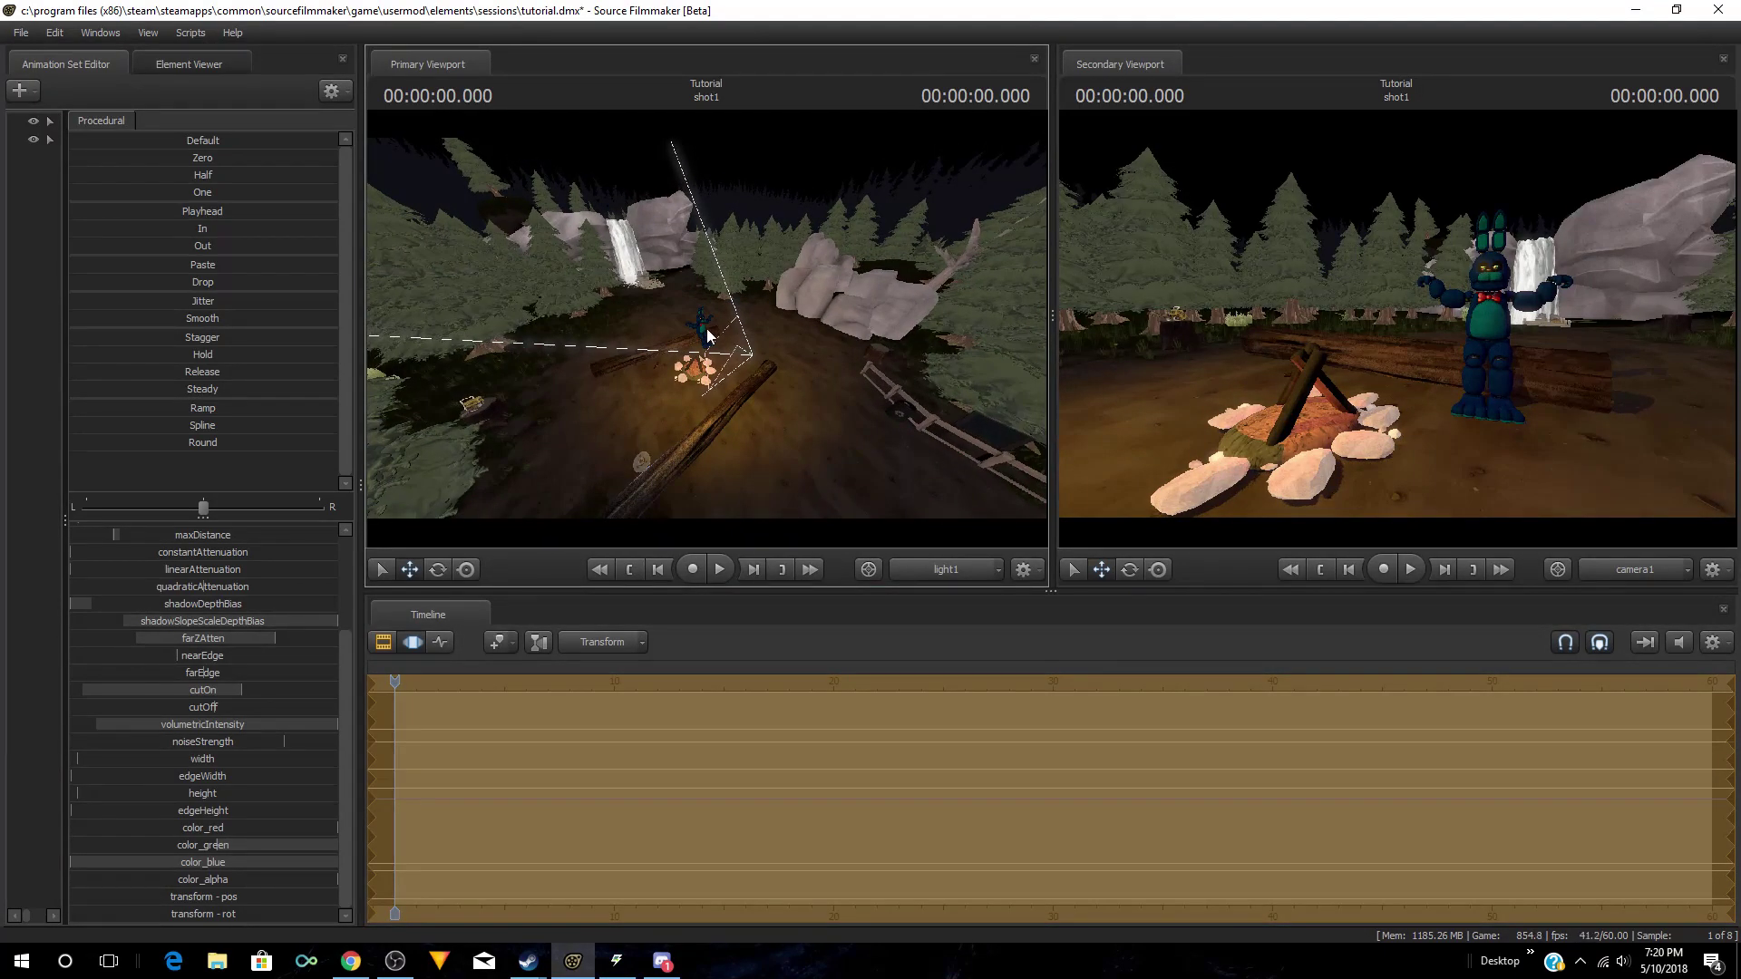
right_click(755, 319)
click(707, 330)
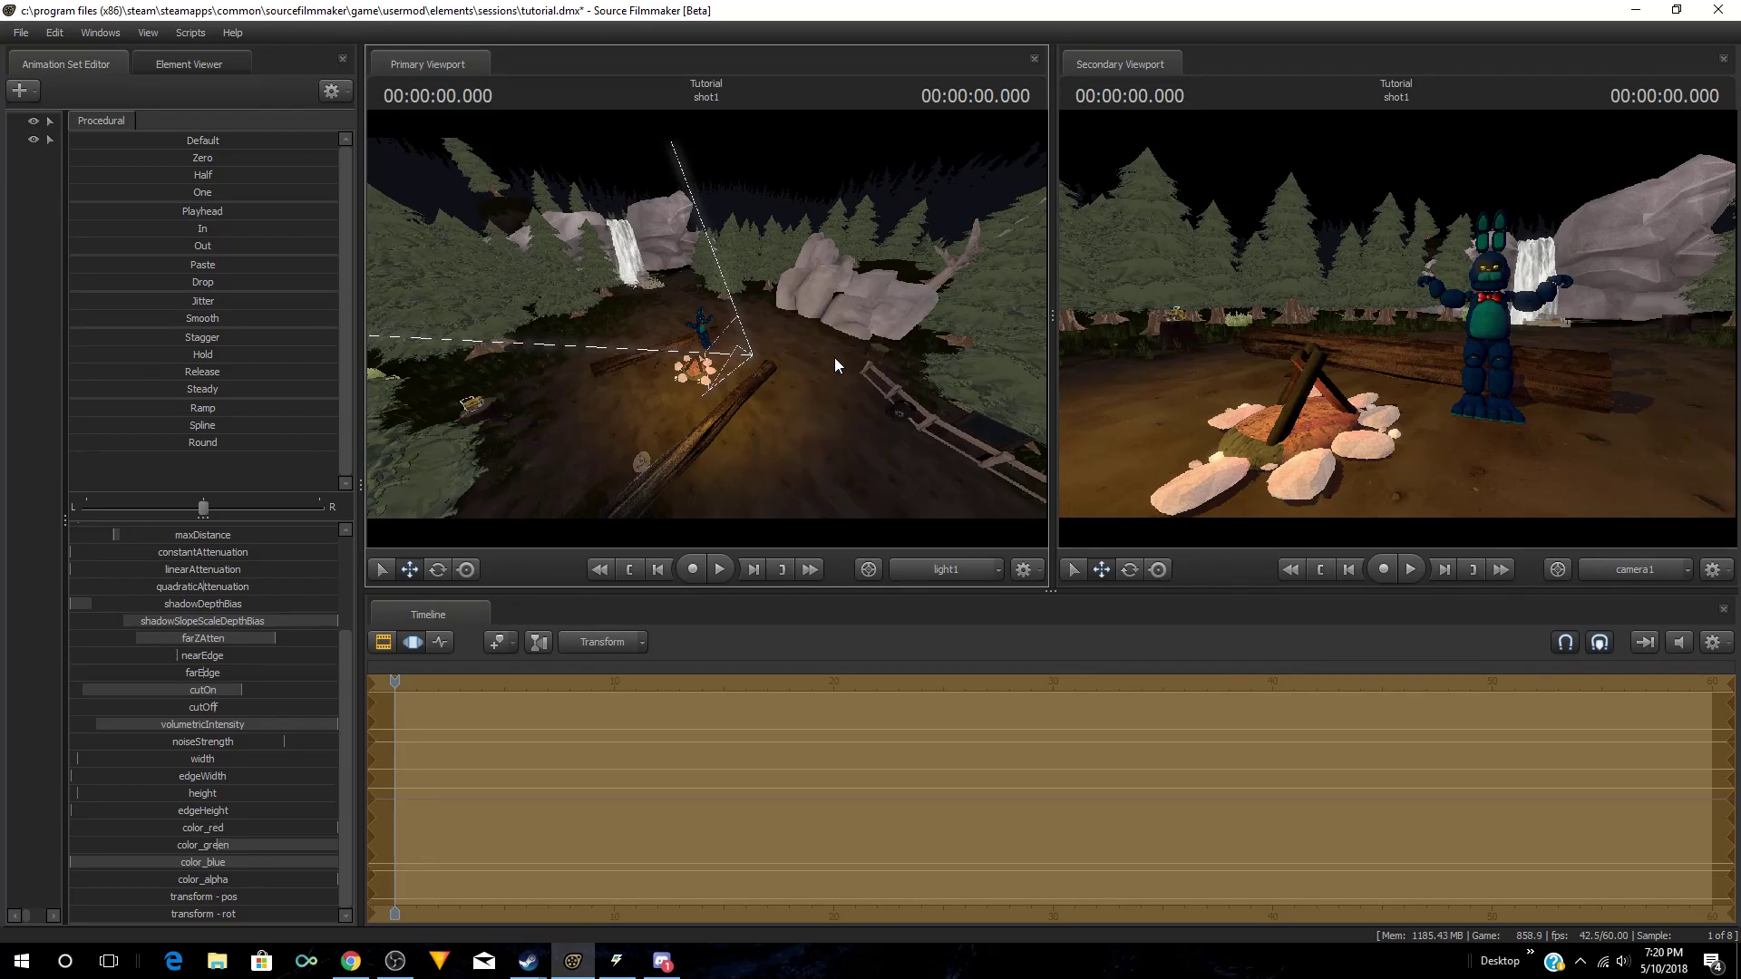
Step: Lower light1's color_green to about a third of its range for a deeper orange campfire glow
scroll(285, 663, up, 3)
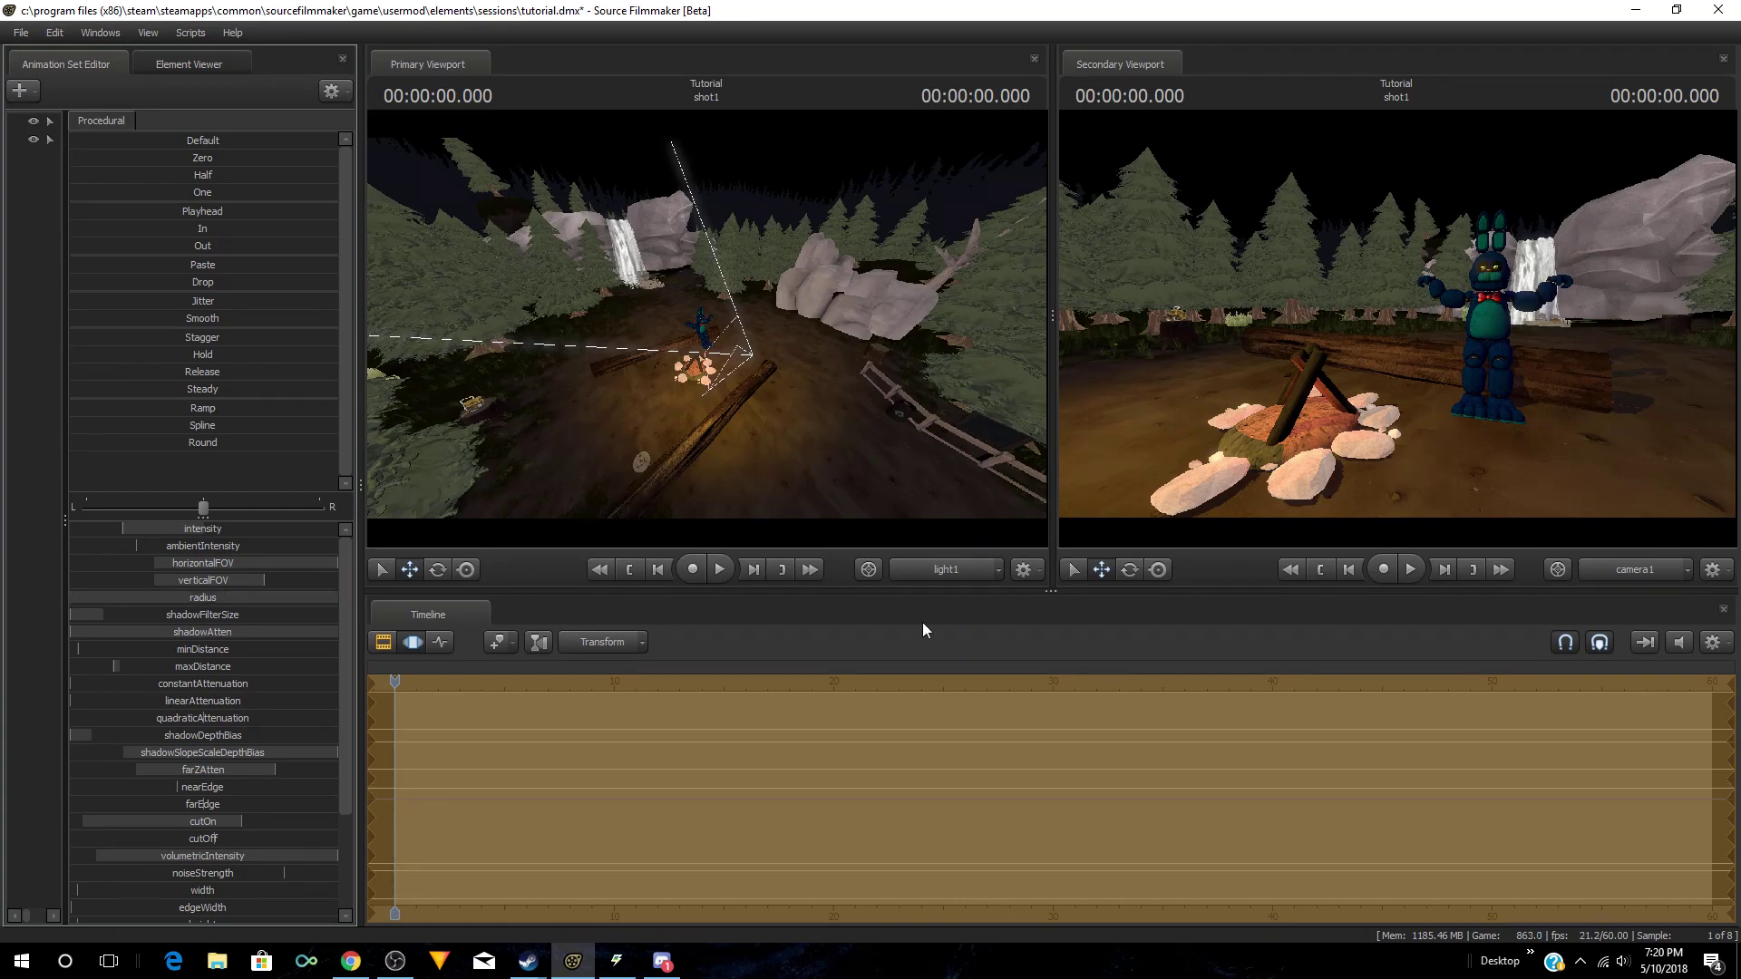
scroll(245, 689, down, 3)
drag(226, 850, 170, 851)
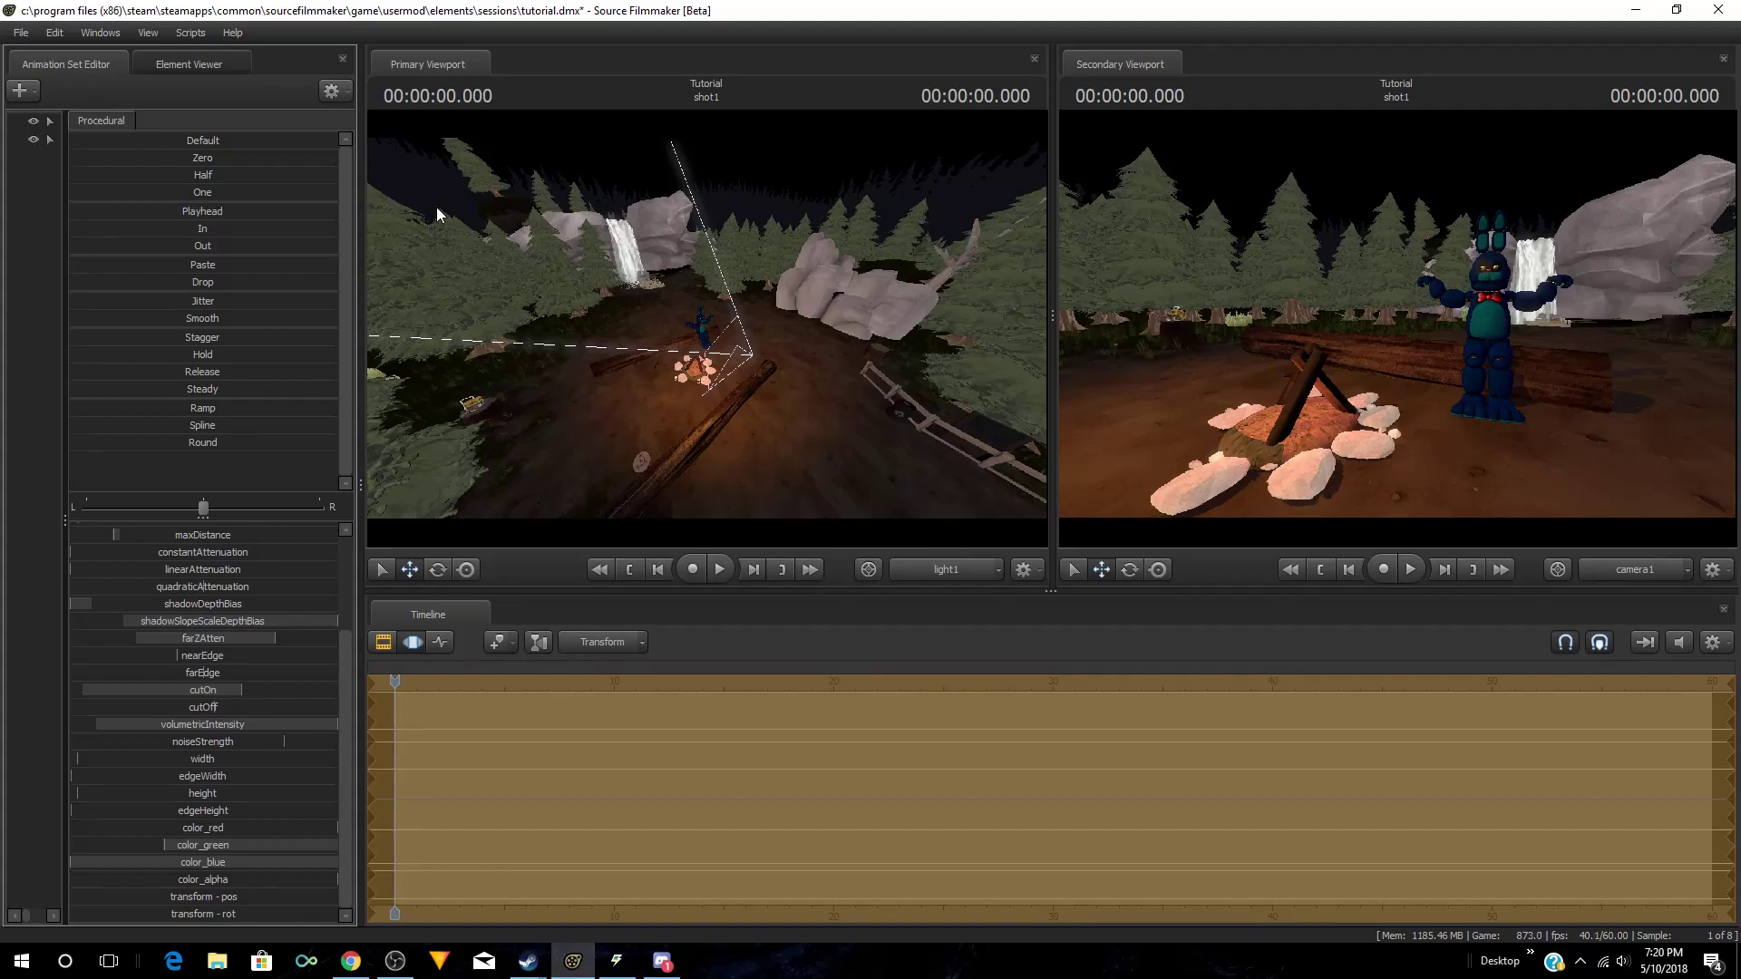
Step: Switch the primary viewport from light1 to the work camera and frame Bonnie up close
drag(622, 190, 705, 328)
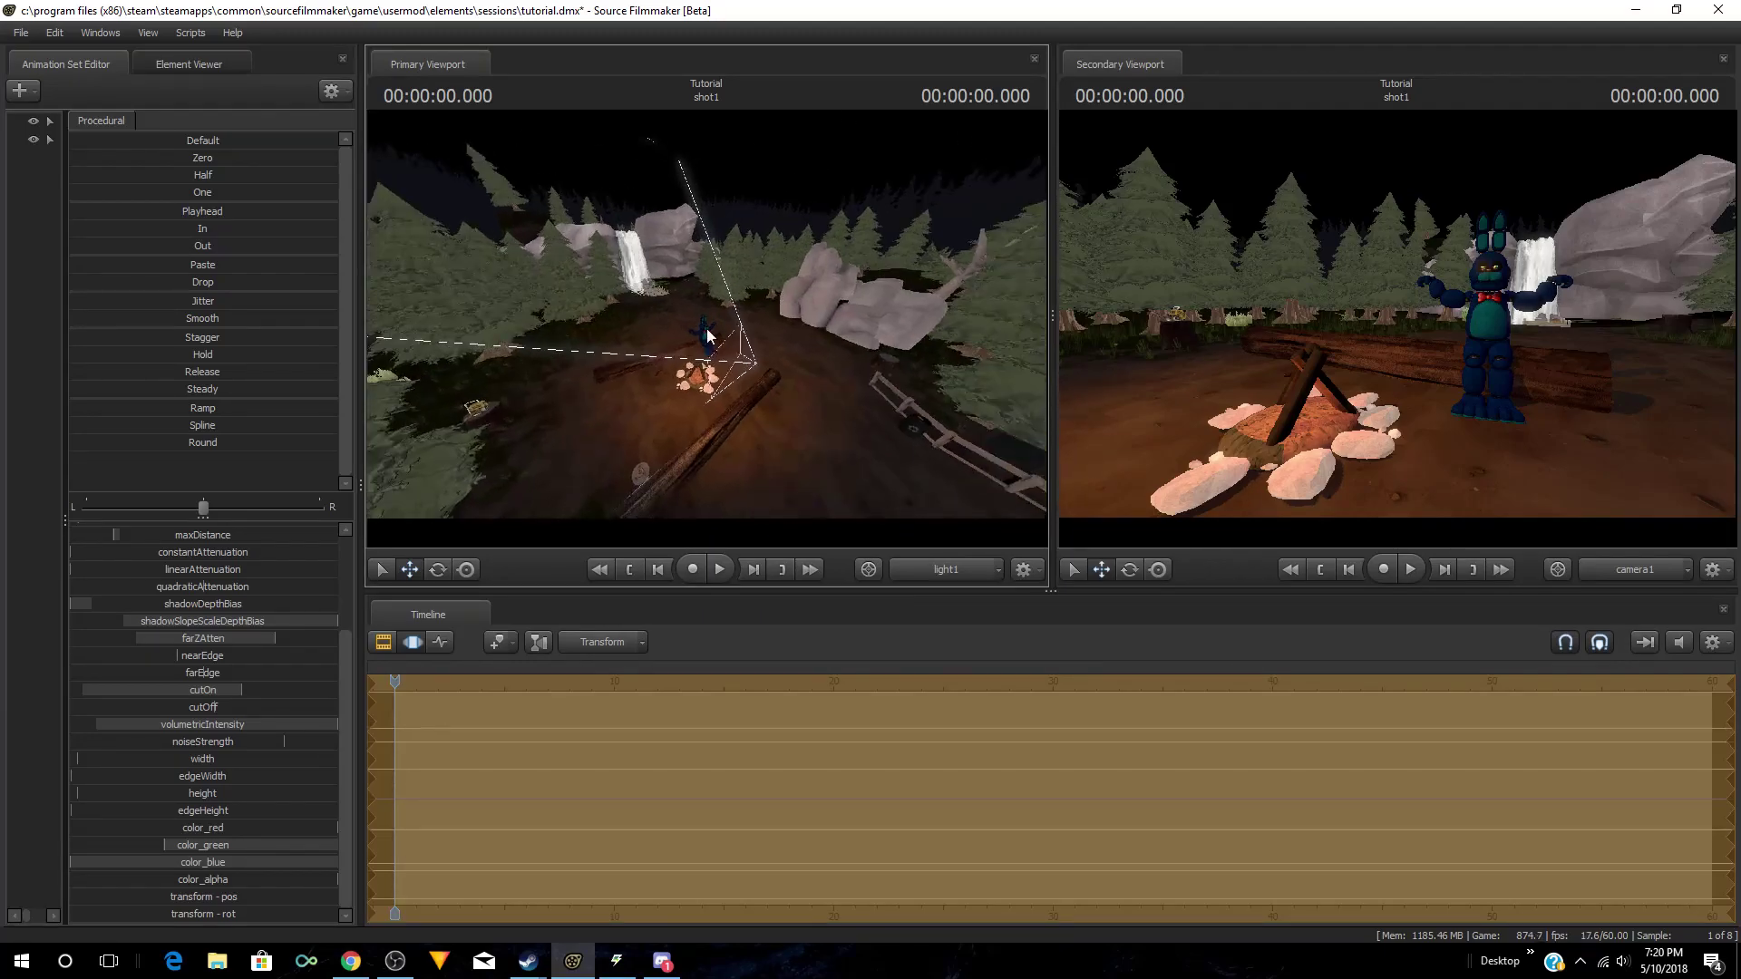
click(998, 569)
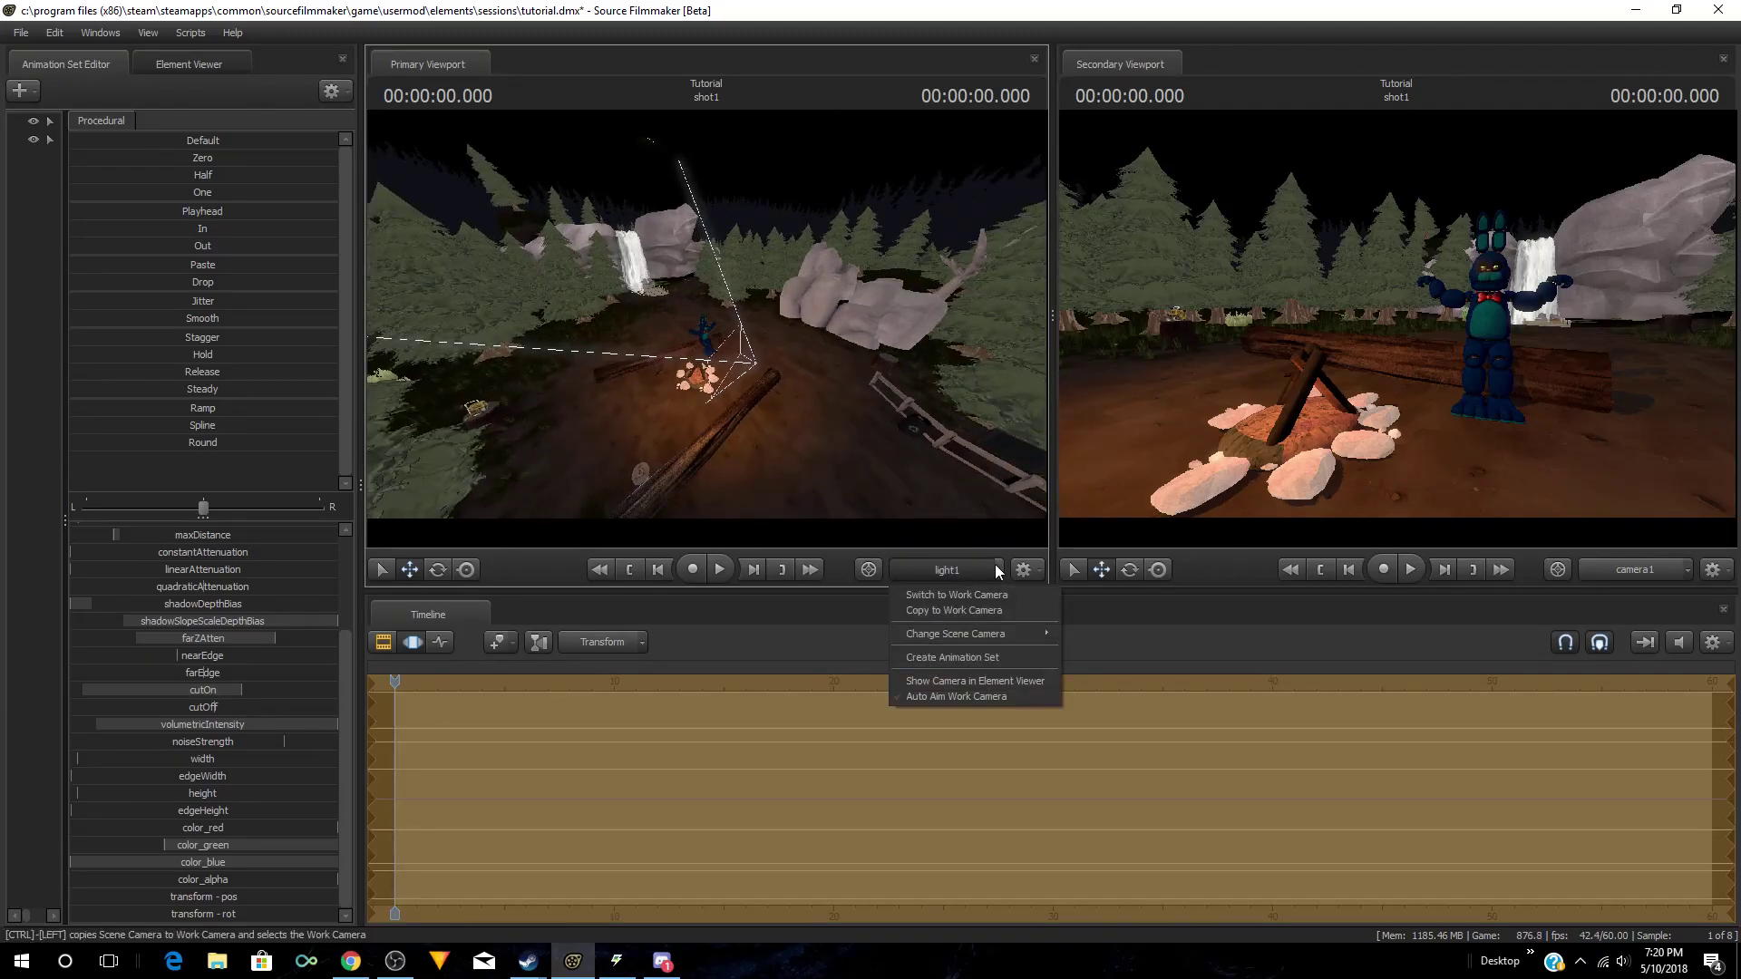
click(997, 596)
drag(816, 399, 530, 317)
key(w)
key(d)
key(w)
key(s)
key(d)
Step: Move Bonnie's rig_hand_R down to his side and rotate the hand to suit the lowered arm
drag(642, 415, 809, 456)
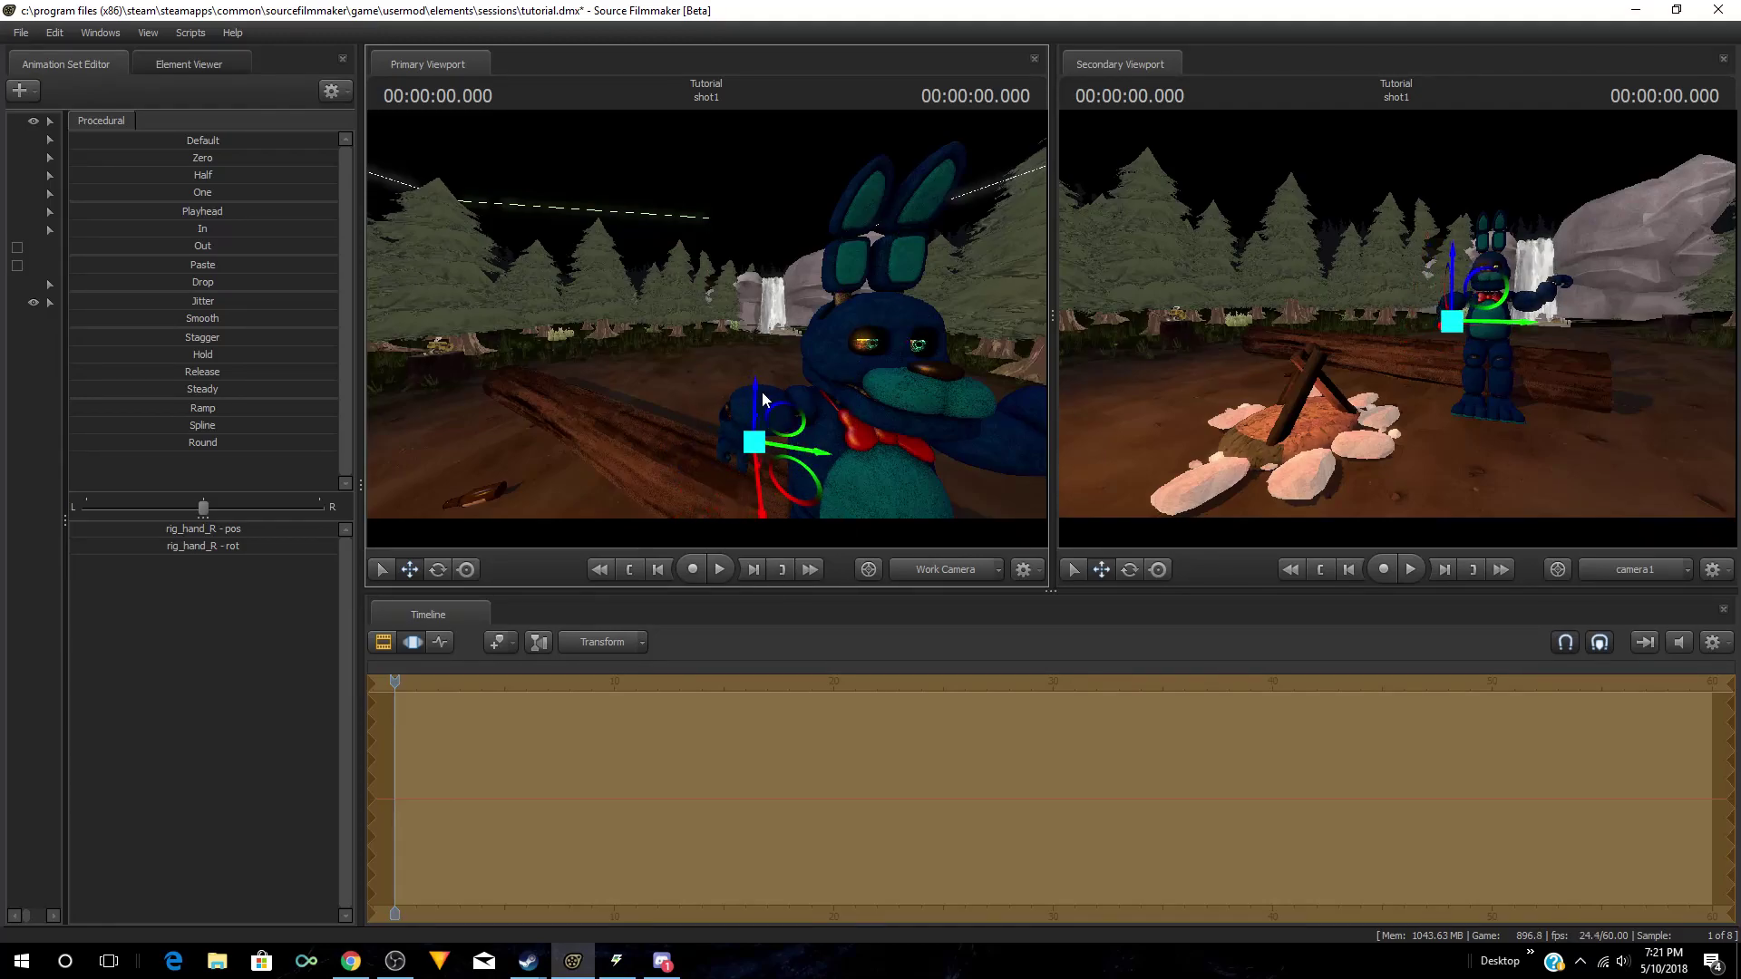
drag(758, 302, 839, 341)
drag(725, 471, 708, 333)
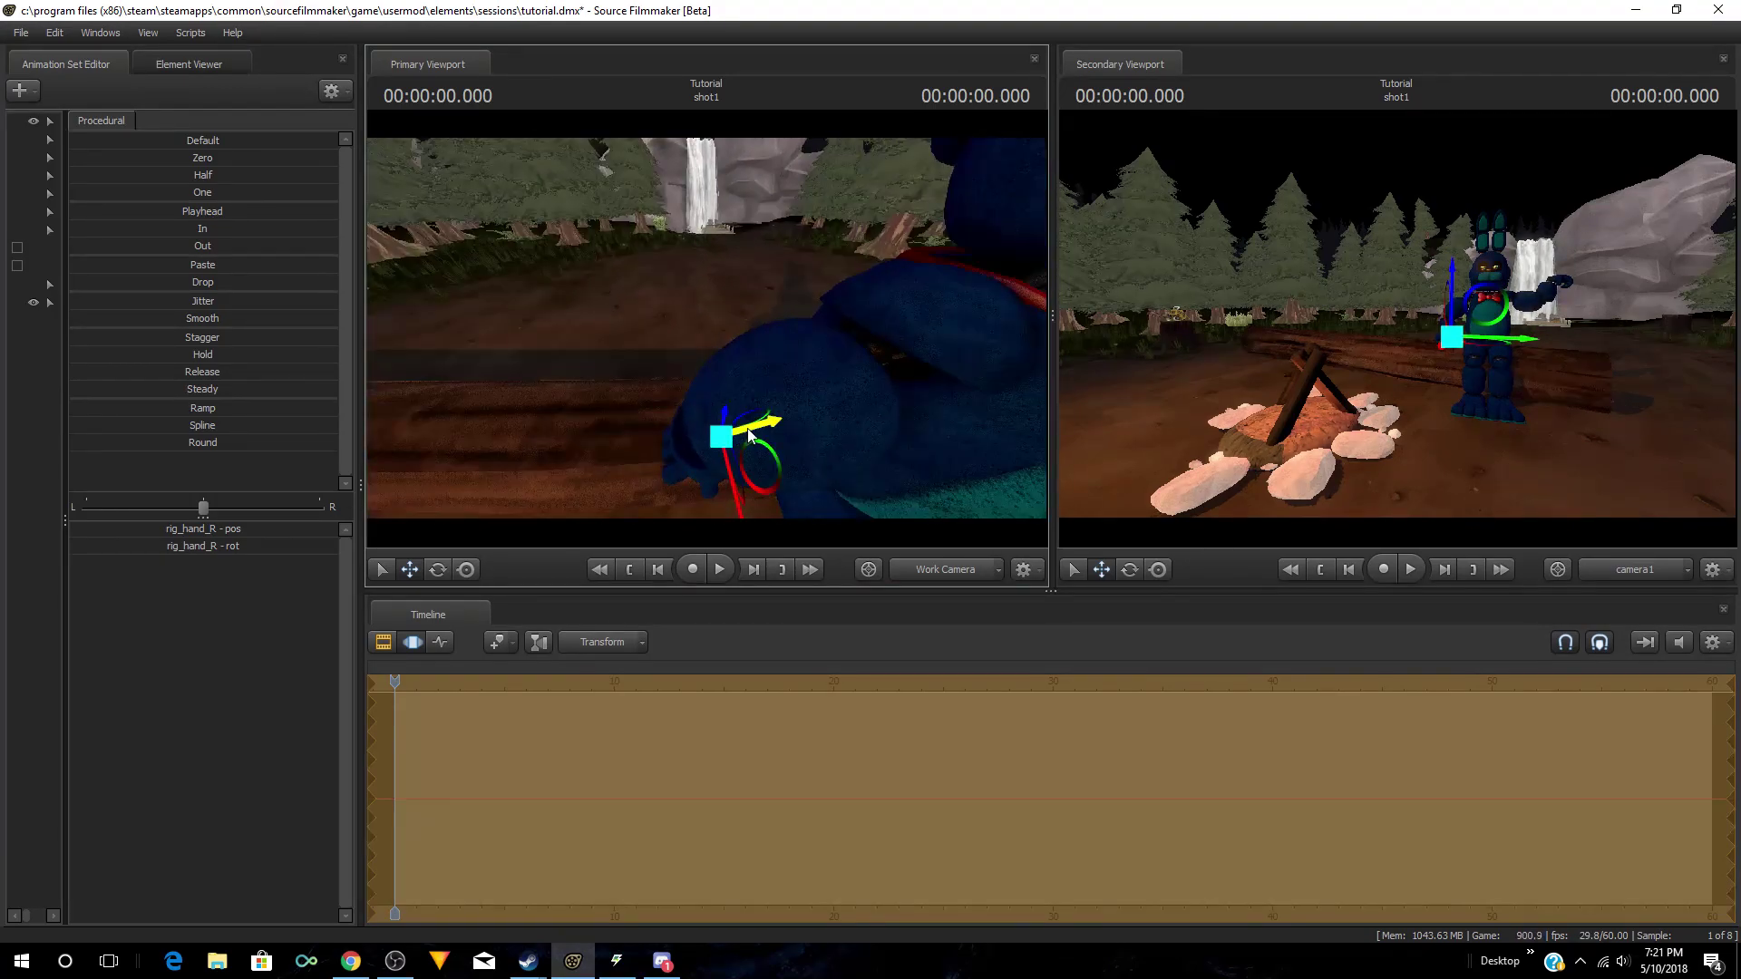
drag(740, 424, 552, 277)
key(e)
drag(552, 371, 689, 436)
key(w)
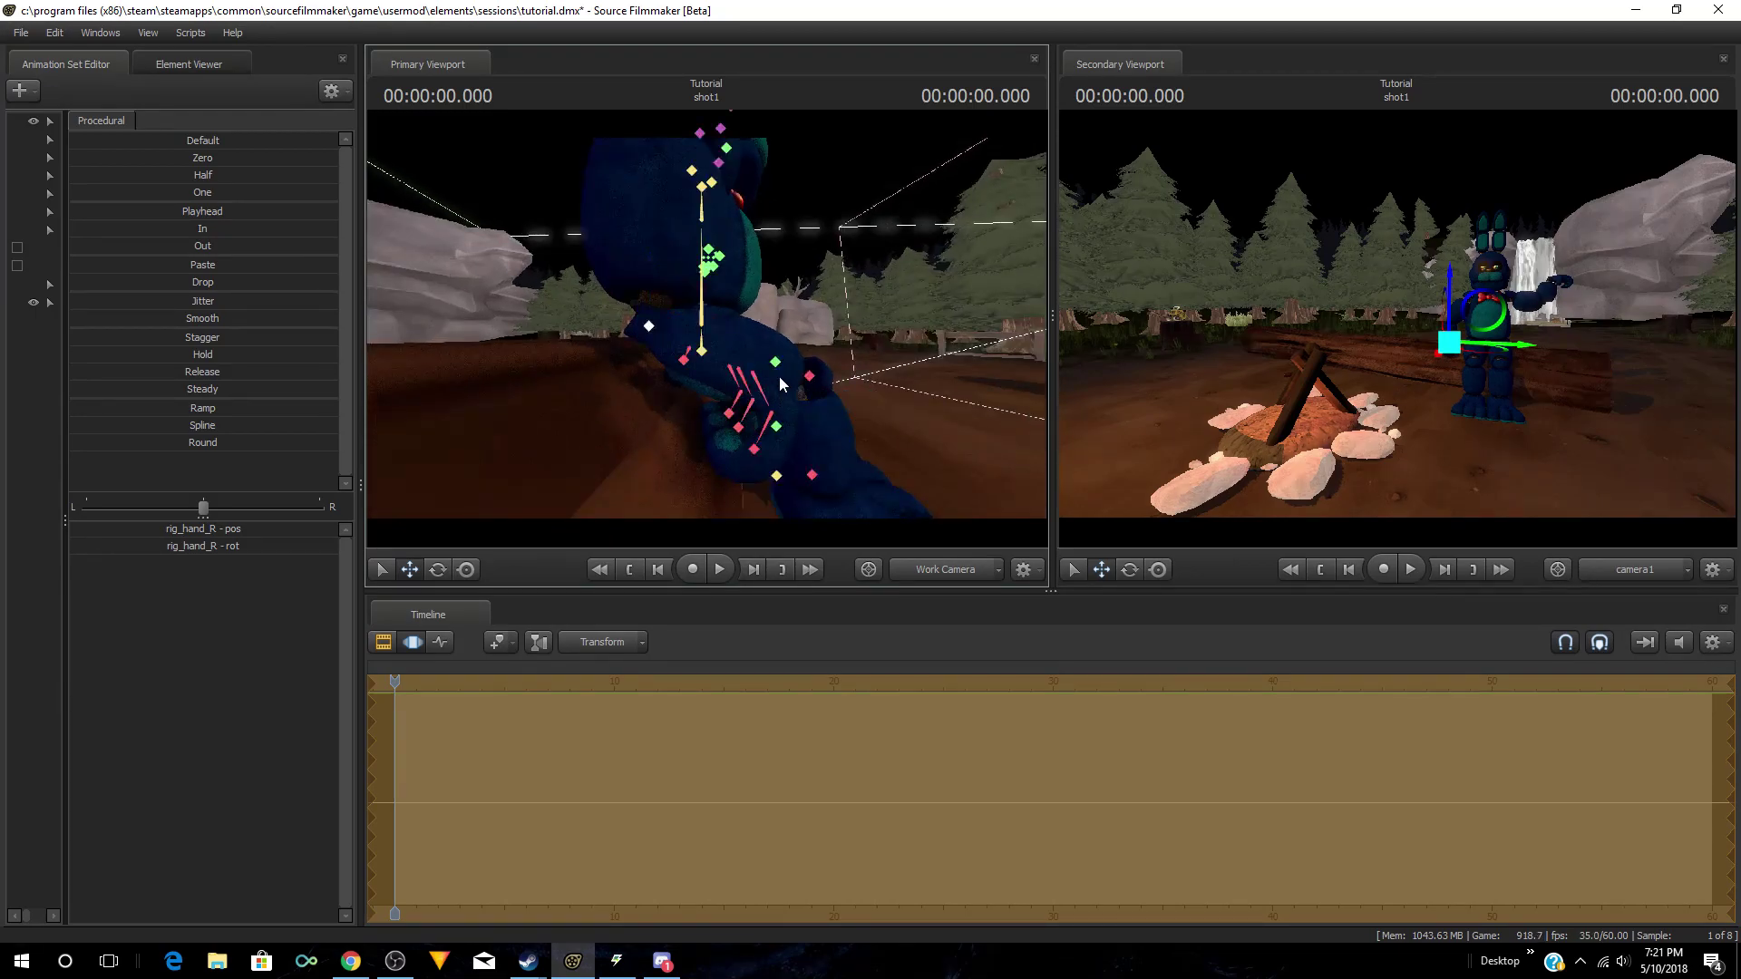
click(437, 569)
drag(673, 345, 656, 336)
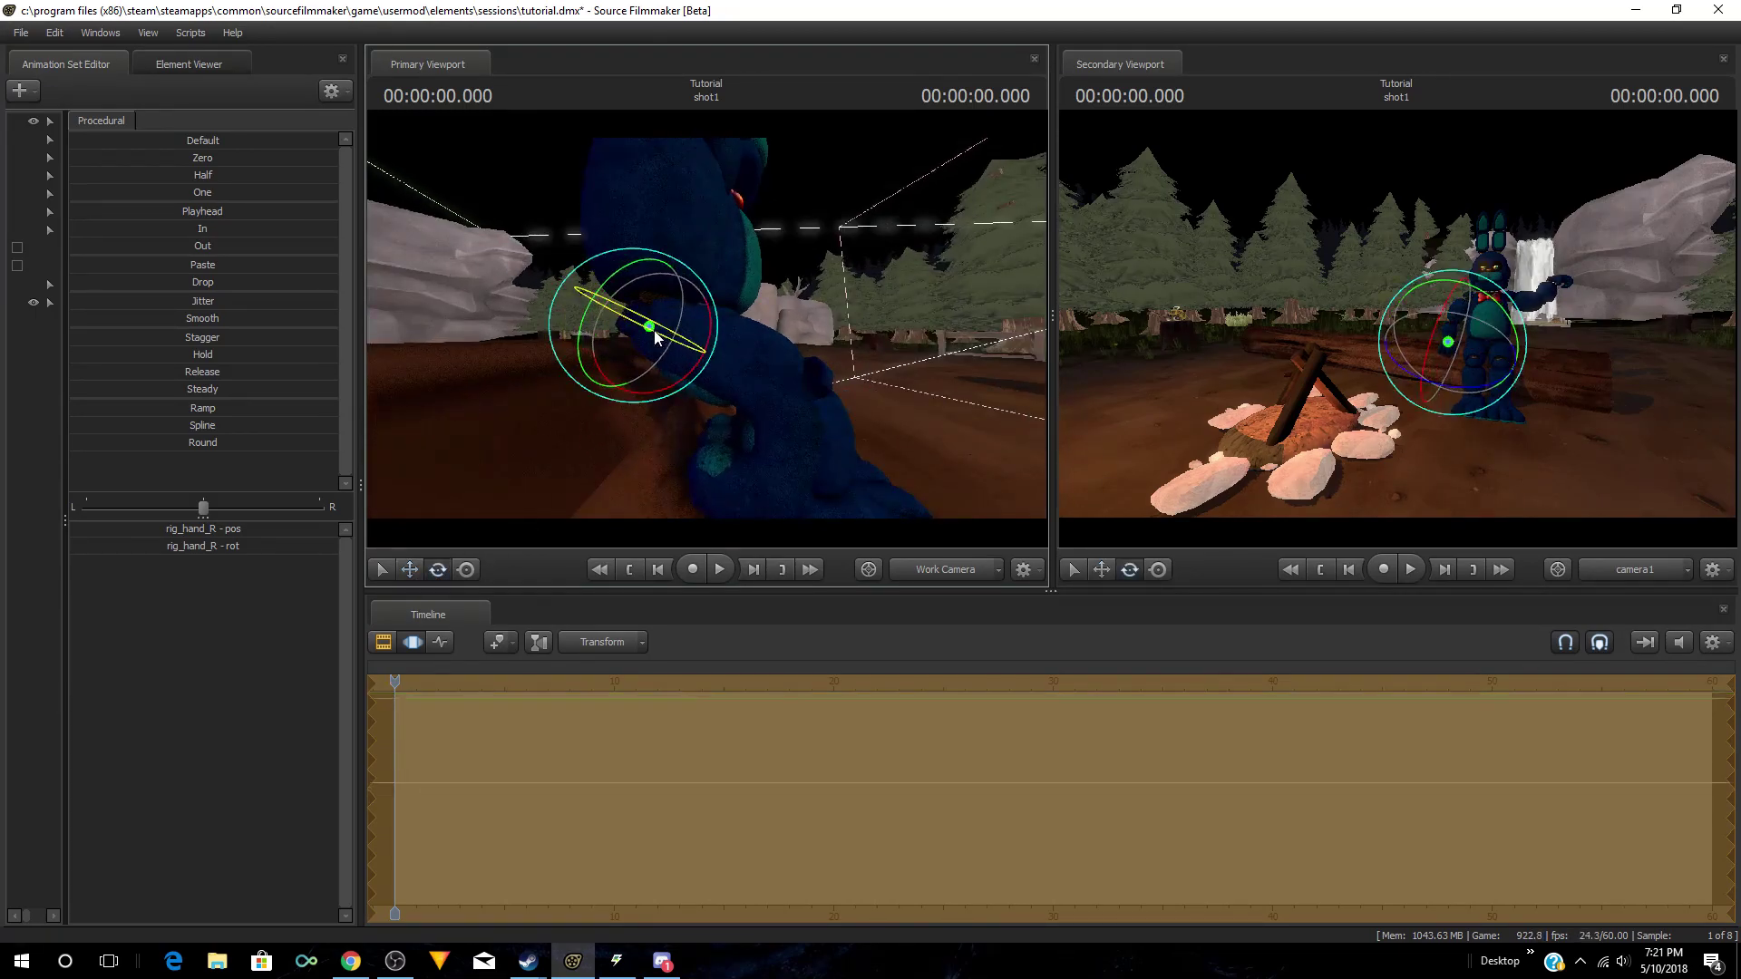
Step: Move Bonnie's raised rig_hand_L down beside his body
drag(889, 283, 816, 245)
key(s)
drag(875, 317, 767, 329)
ctrl+click(760, 316)
key(w)
drag(924, 319, 1011, 328)
key(a)
drag(707, 328, 709, 303)
key(w)
drag(709, 232, 693, 408)
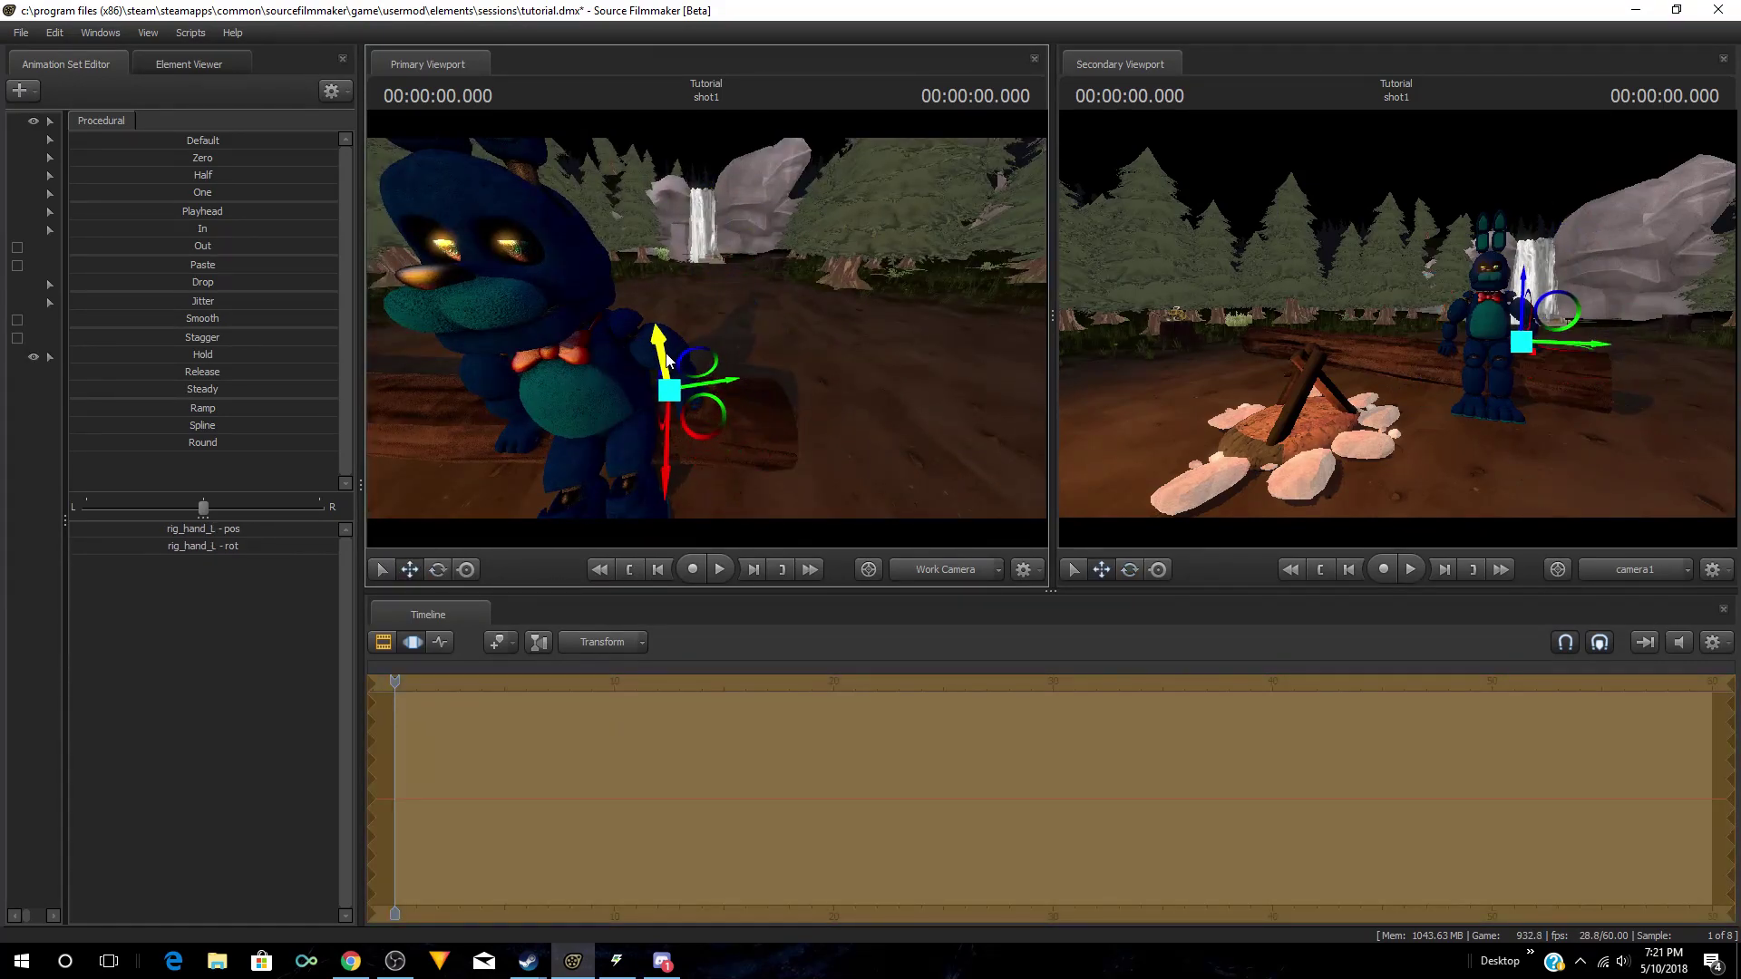
Step: Rotate Bonnie's rig_hand_L and shift it closer in against his side
click(436, 569)
drag(703, 475, 543, 468)
drag(652, 503, 601, 492)
key(w)
drag(817, 498, 708, 329)
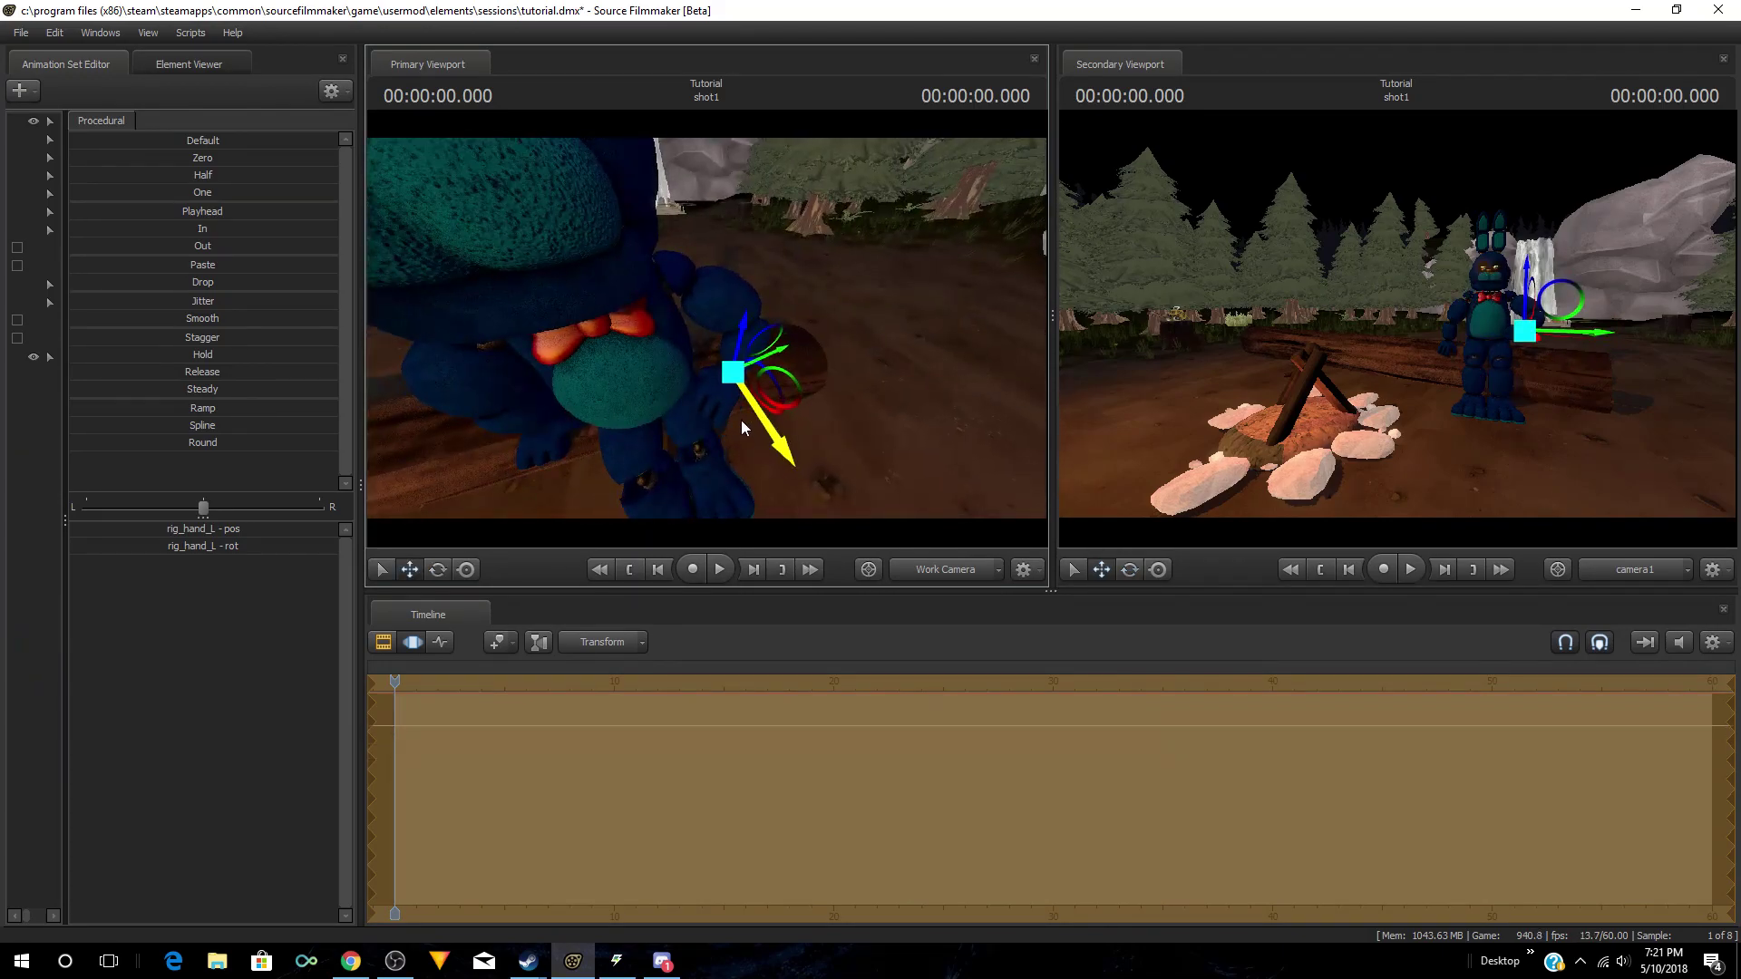
drag(742, 420, 742, 388)
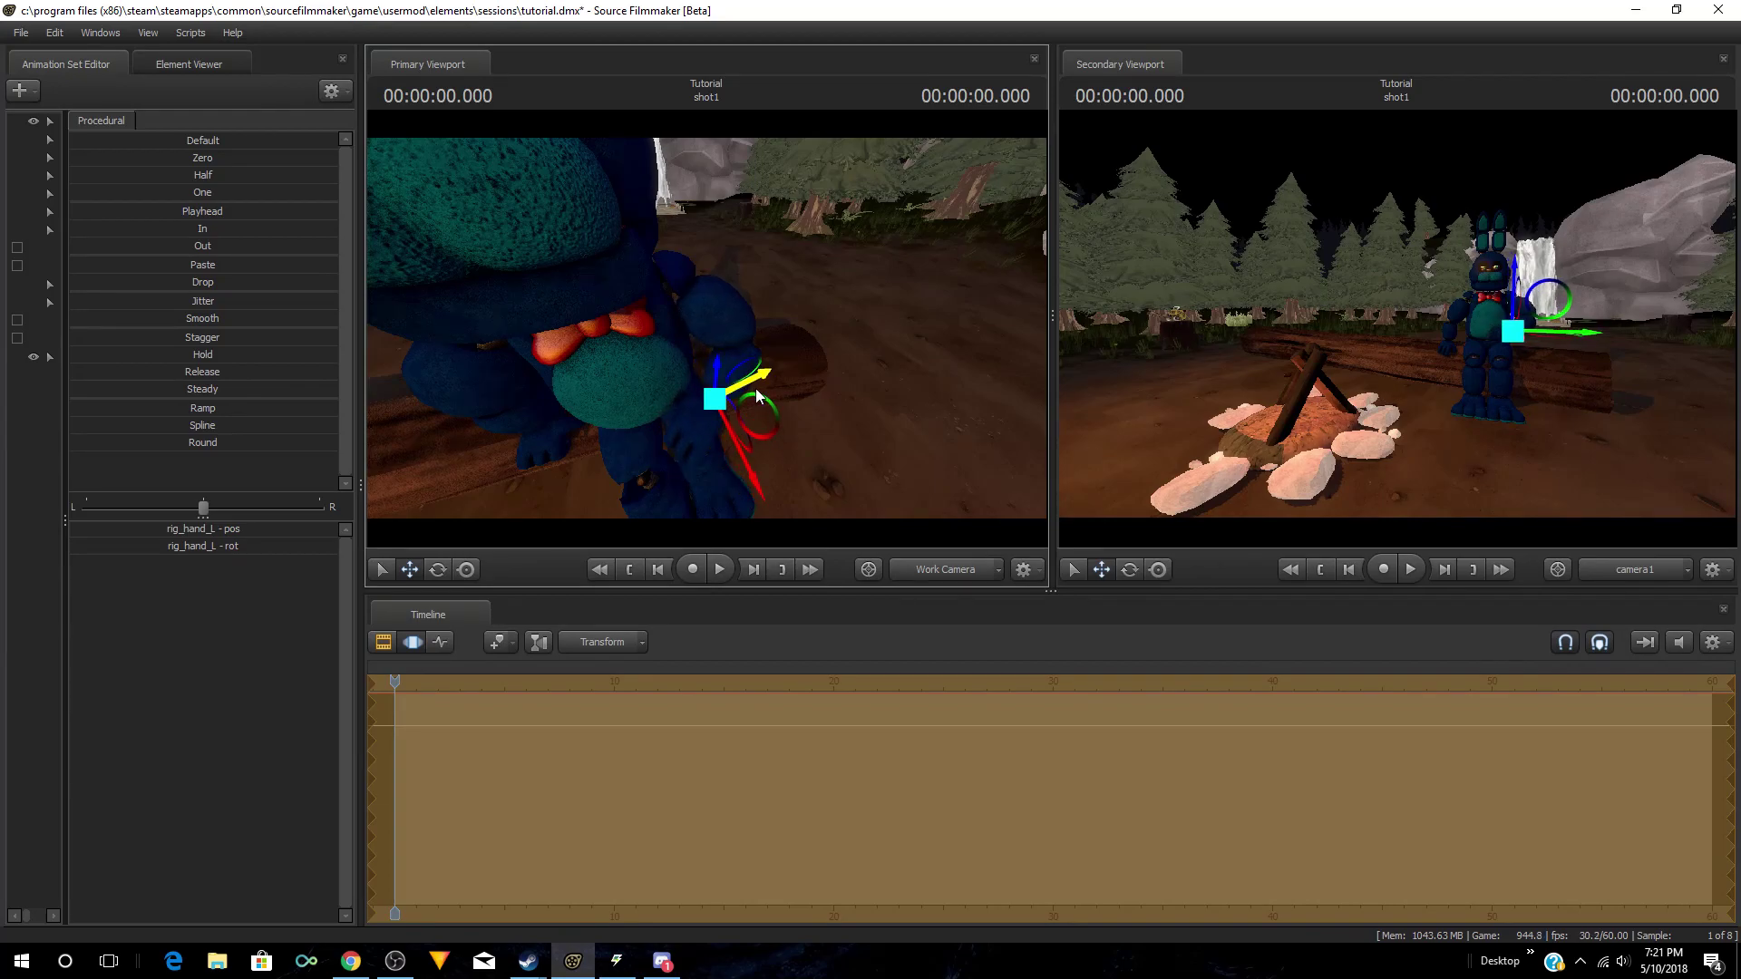
drag(757, 398, 707, 329)
drag(753, 226, 820, 361)
drag(755, 302, 757, 309)
Step: Rotate Bonnie's rig_head so that he looks down toward the campfire
mouse_move(821, 392)
mouse_down()
mouse_move(715, 383)
mouse_move(686, 404)
mouse_move(713, 393)
mouse_move(623, 353)
mouse_move(617, 374)
mouse_move(546, 364)
mouse_move(706, 328)
mouse_up()
key(a)
key(s)
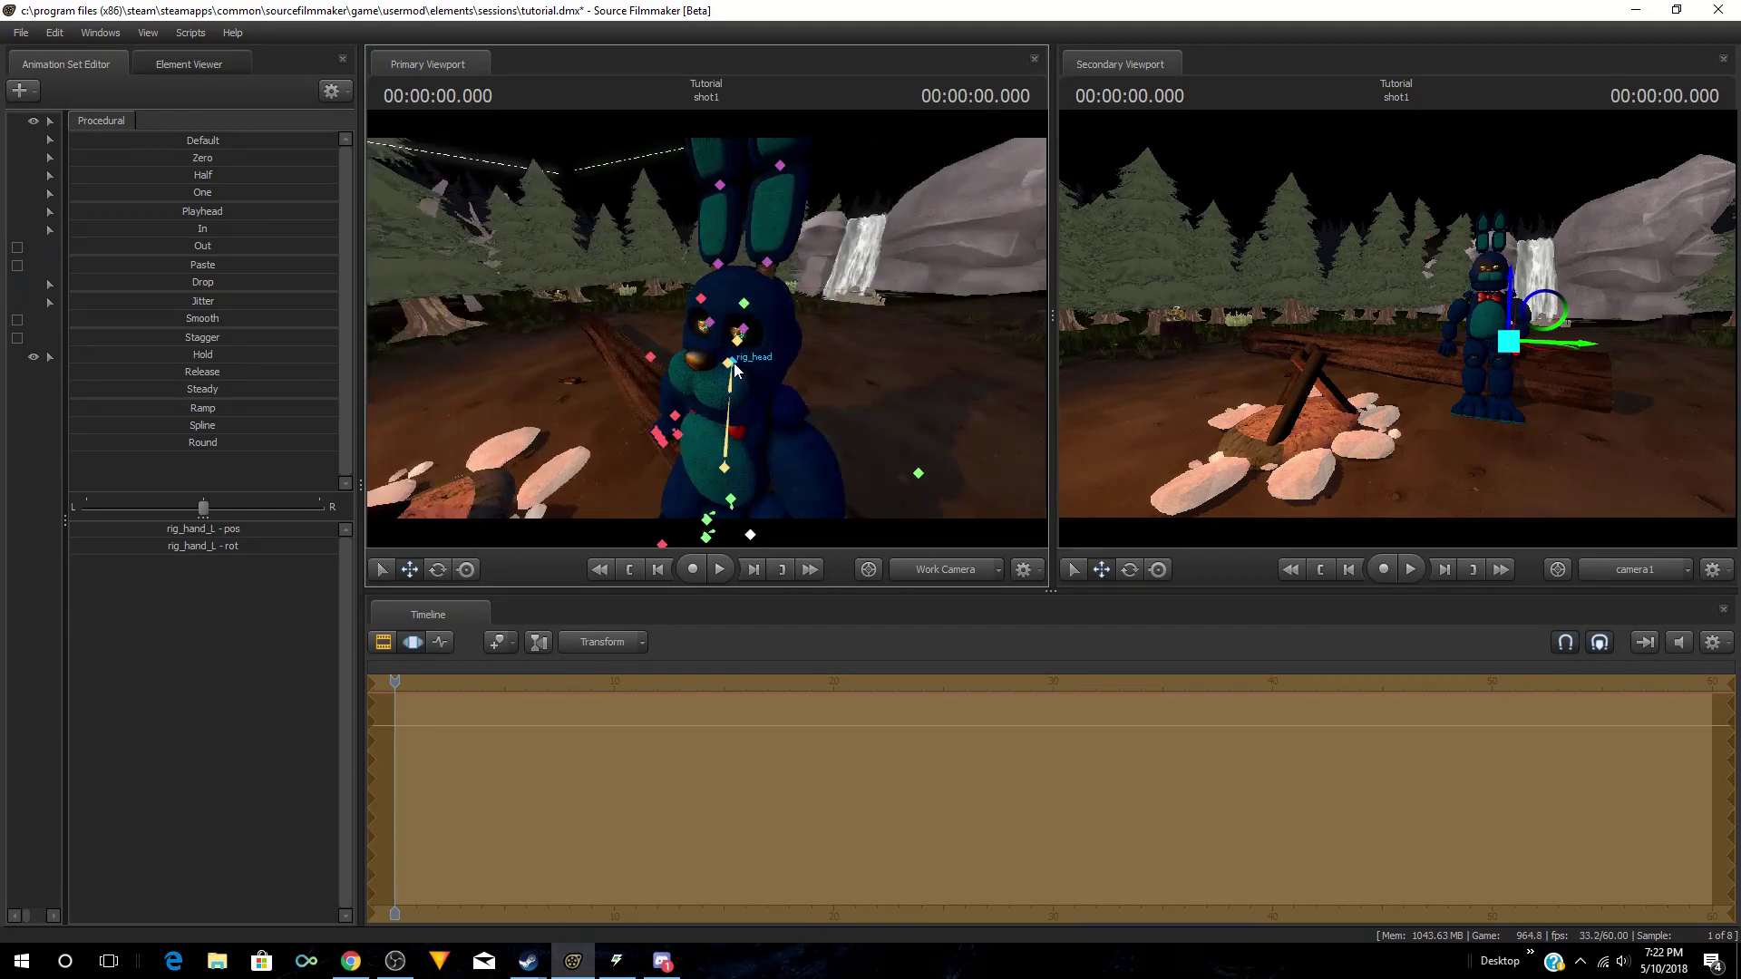
click(730, 362)
click(464, 570)
drag(731, 310, 718, 440)
key(ctrl)
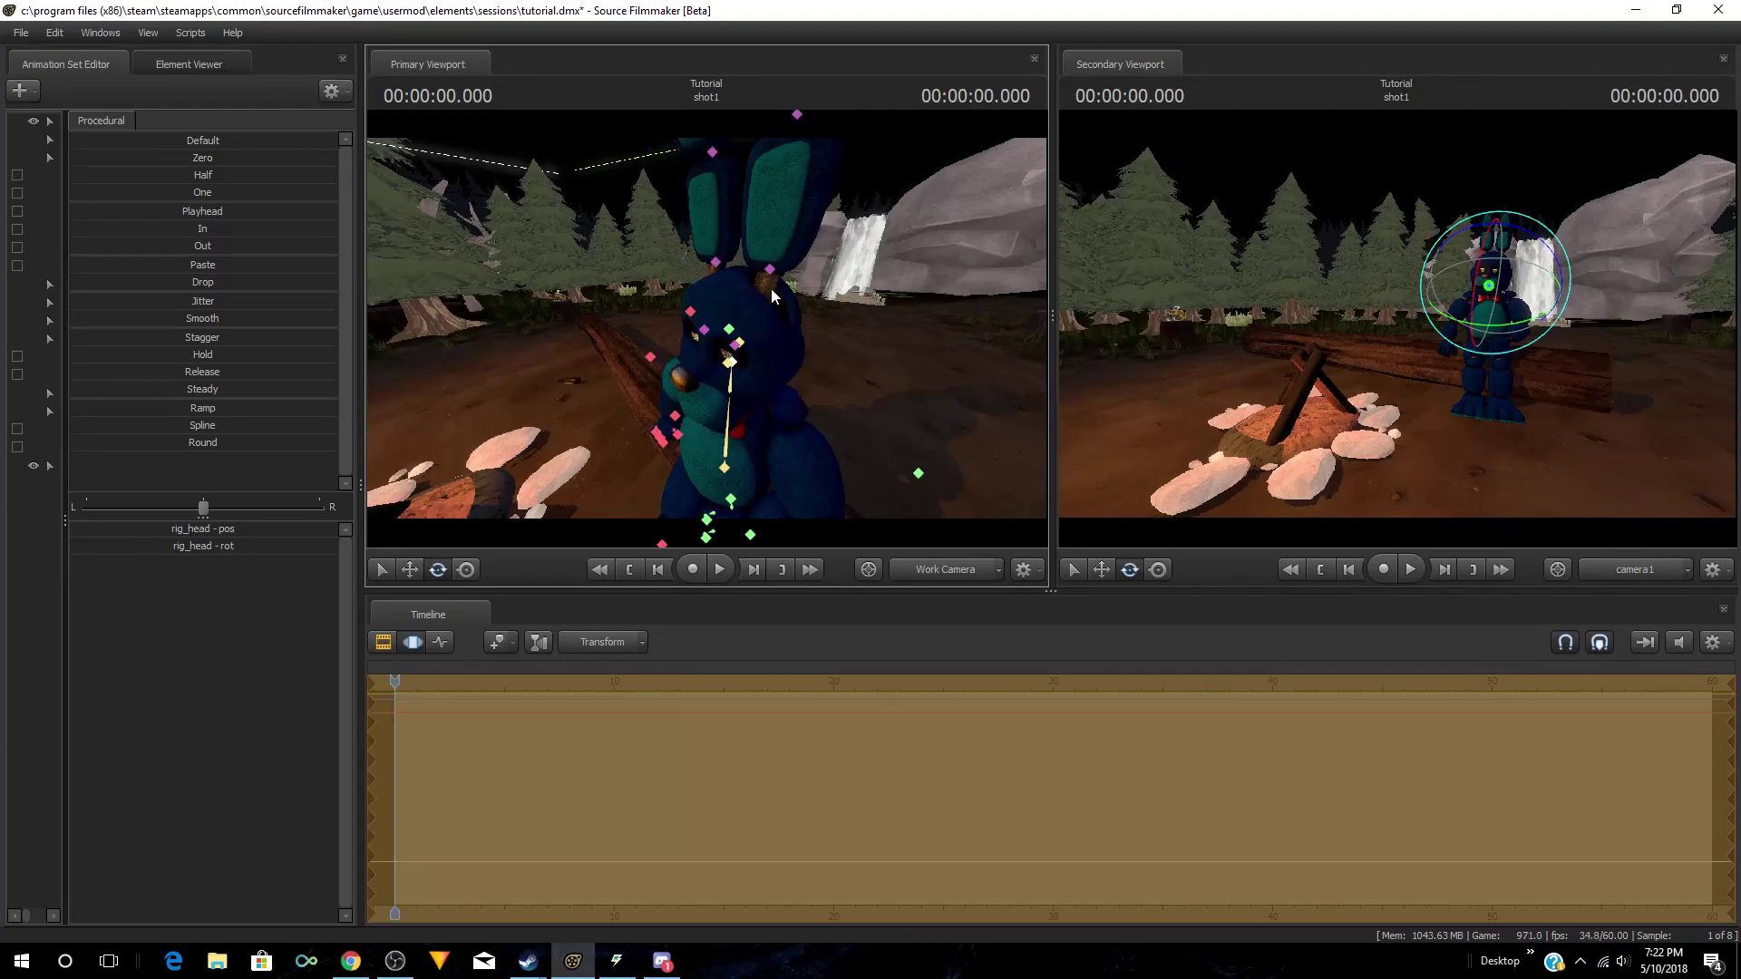
Step: Rotate Control_L_Ear01 and Control_L_Ear02 to tilt and bend Bonnie's left ear
ctrl+click(770, 270)
drag(765, 215, 735, 247)
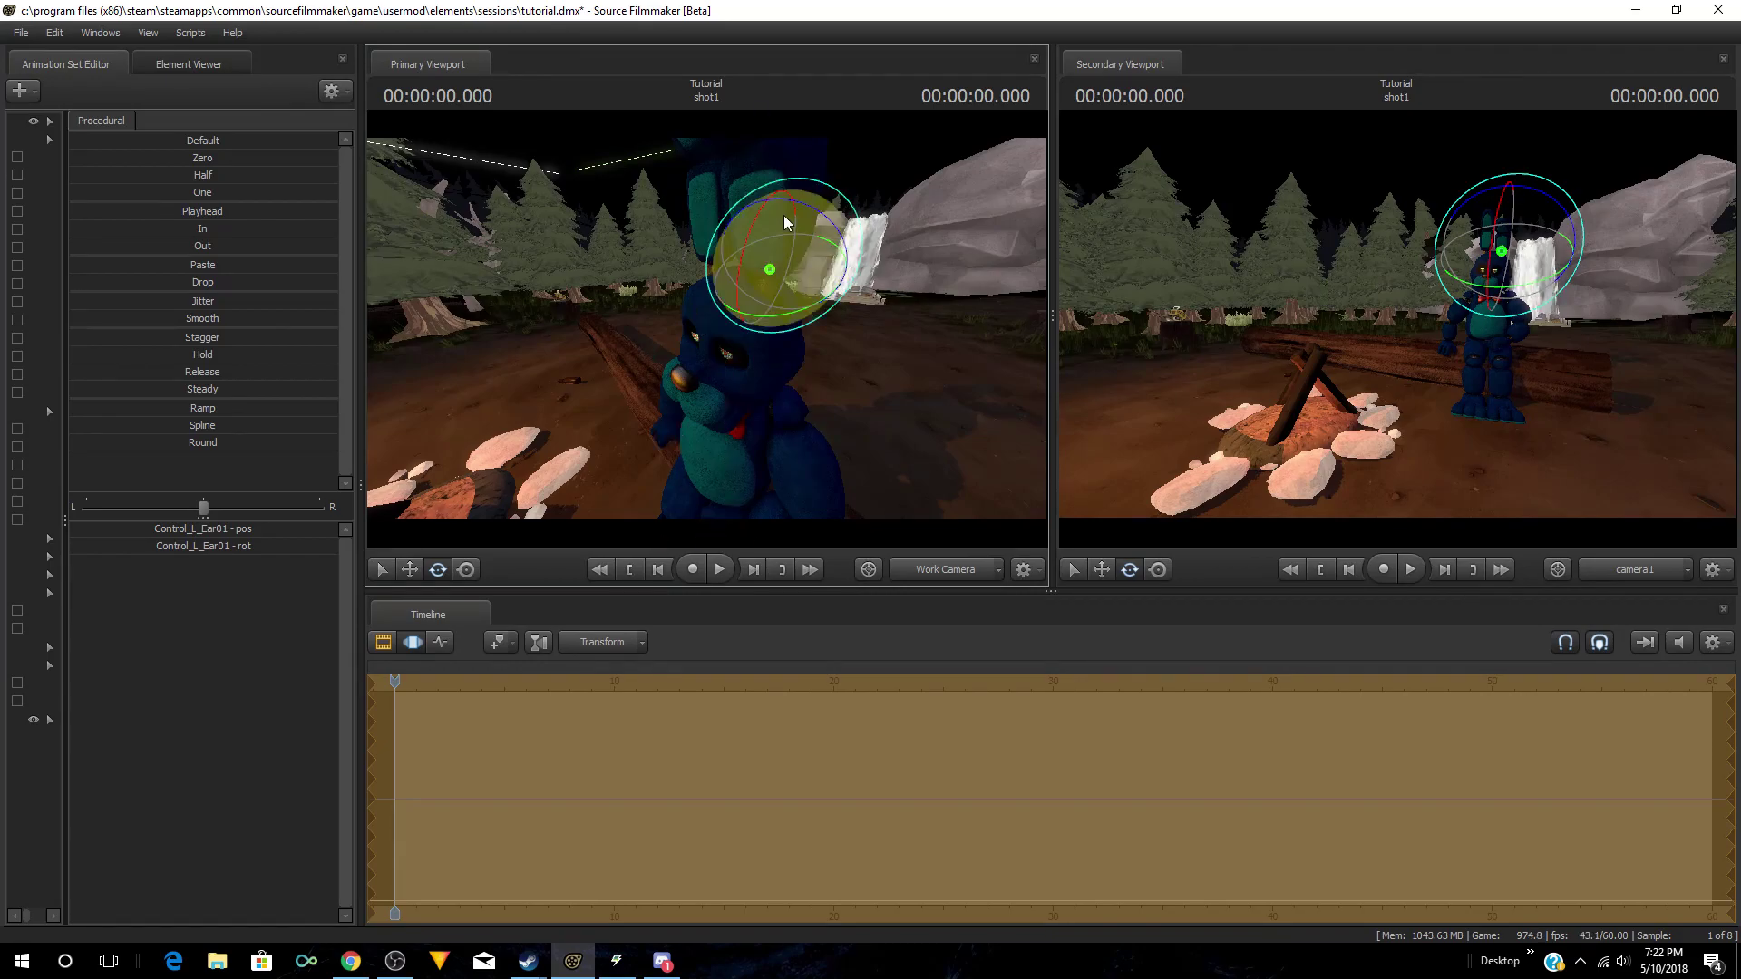
drag(887, 379, 880, 326)
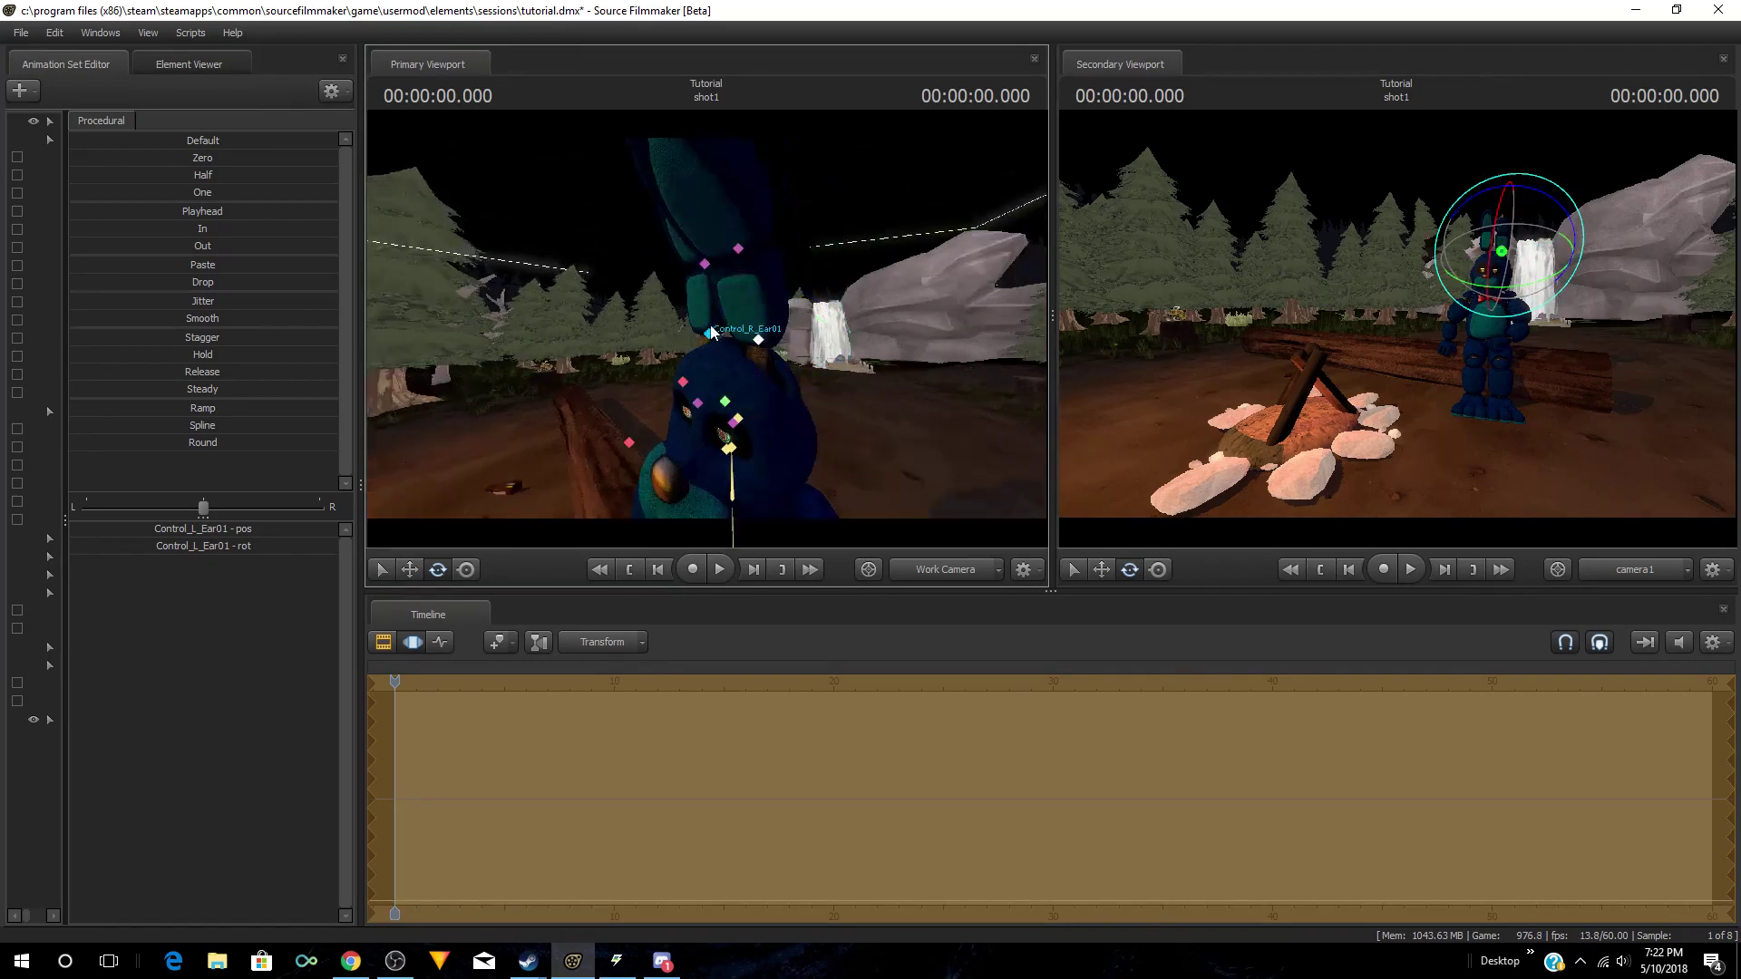
ctrl+click(743, 247)
drag(698, 211, 698, 256)
drag(744, 371, 744, 371)
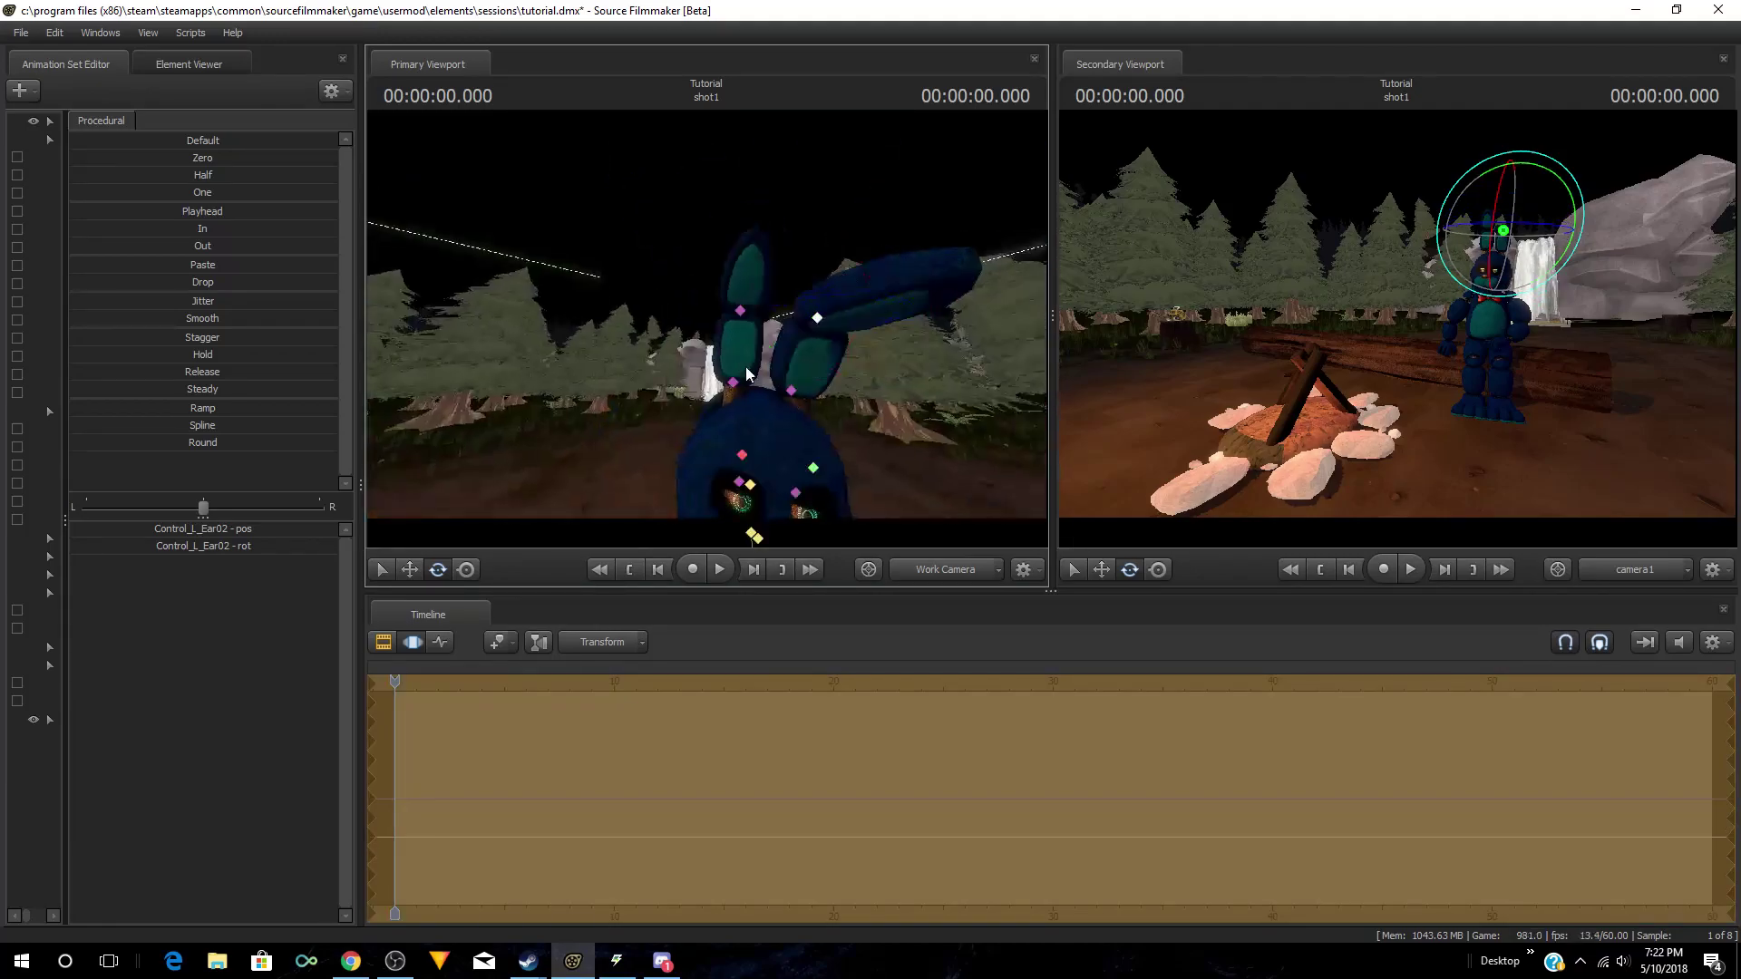
Step: Rotate Control_R_Ear01 and Control_R_Ear02 to fold over the tip of Bonnie's right ear
click(731, 384)
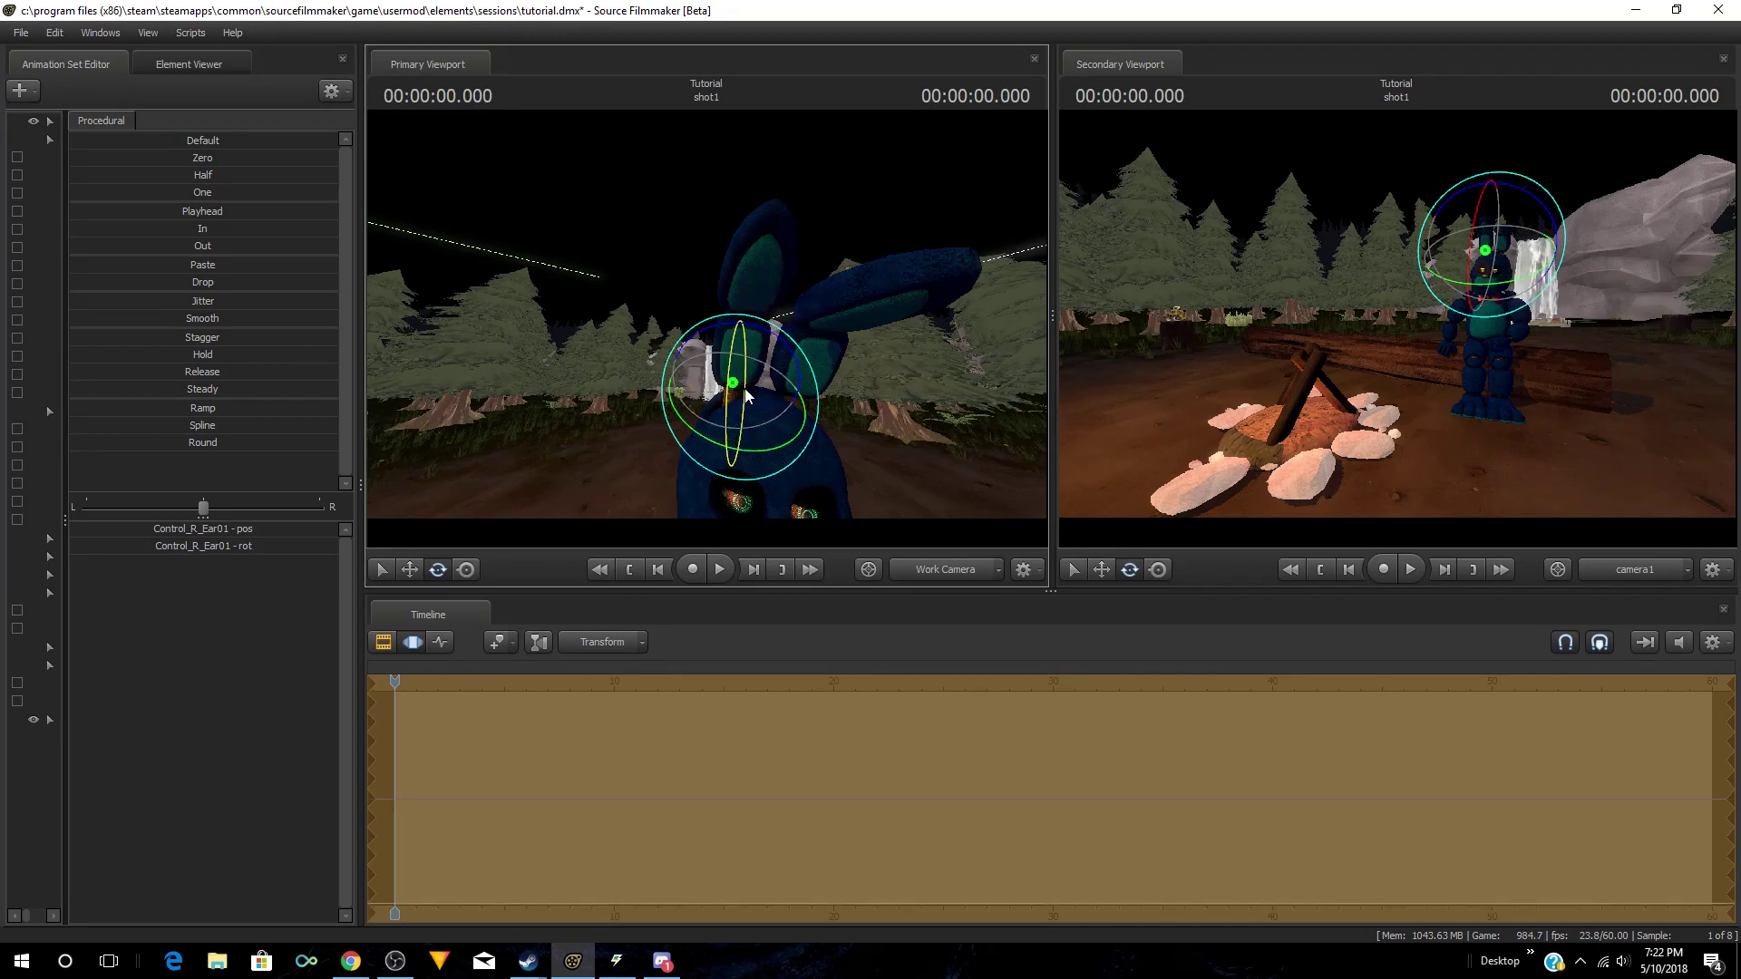
click(745, 311)
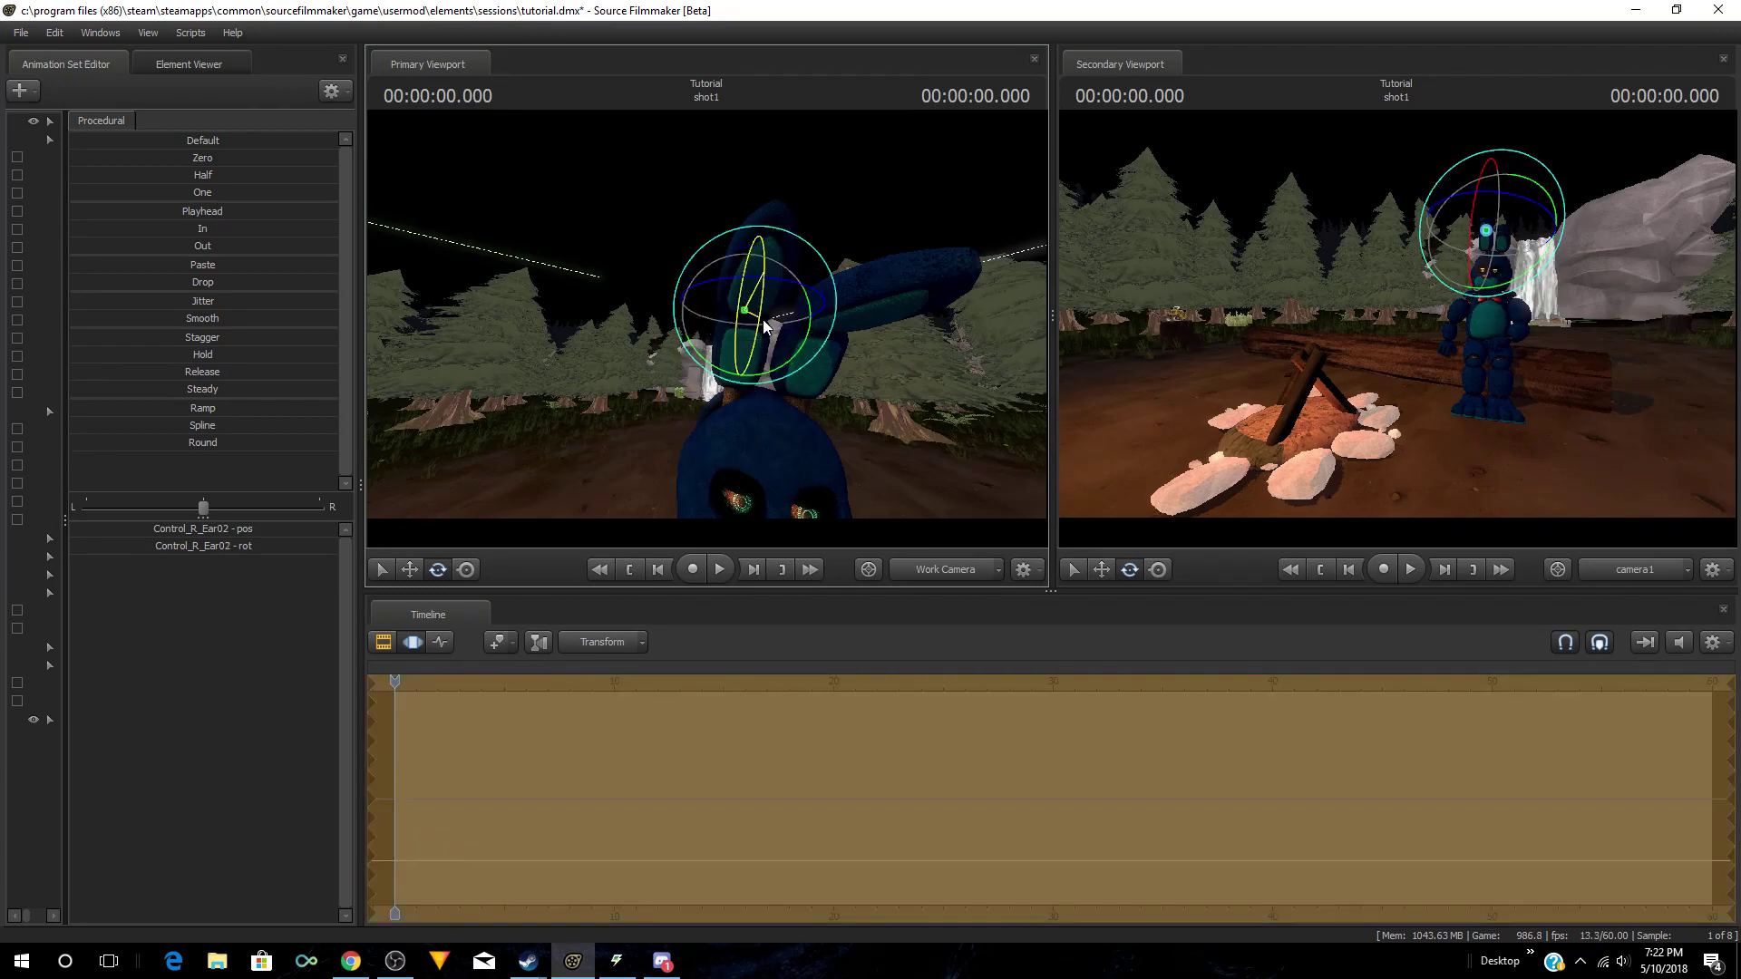
drag(746, 369, 746, 366)
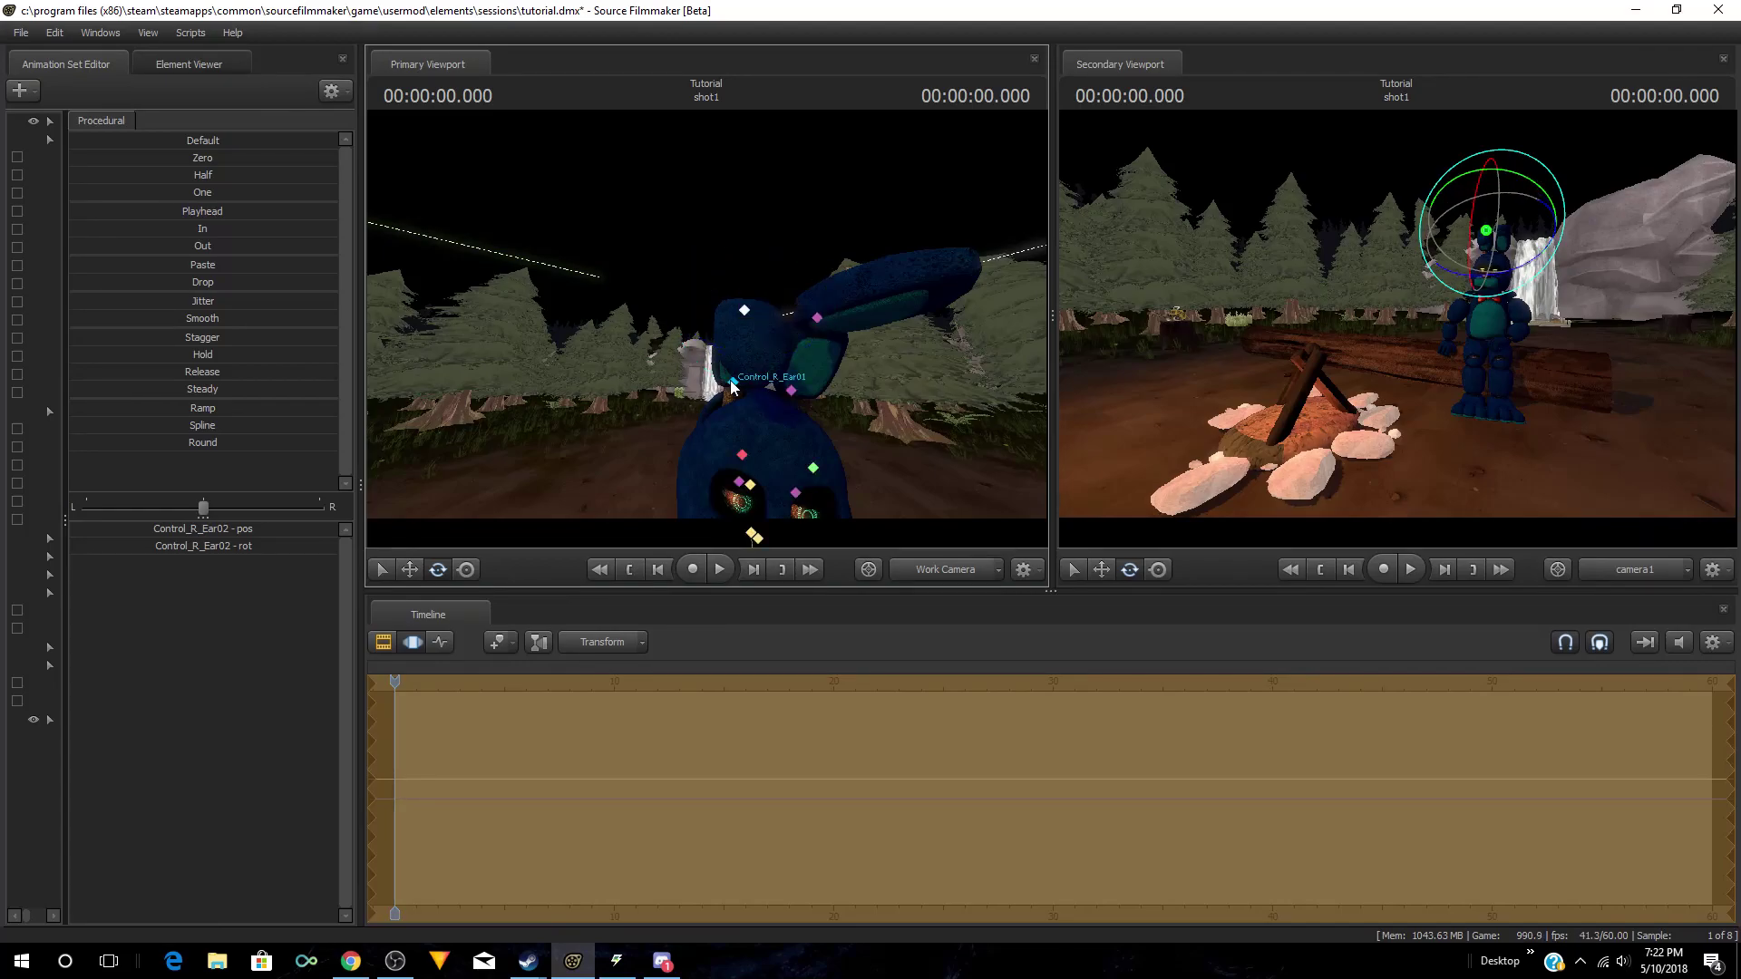
click(732, 383)
drag(746, 365, 655, 464)
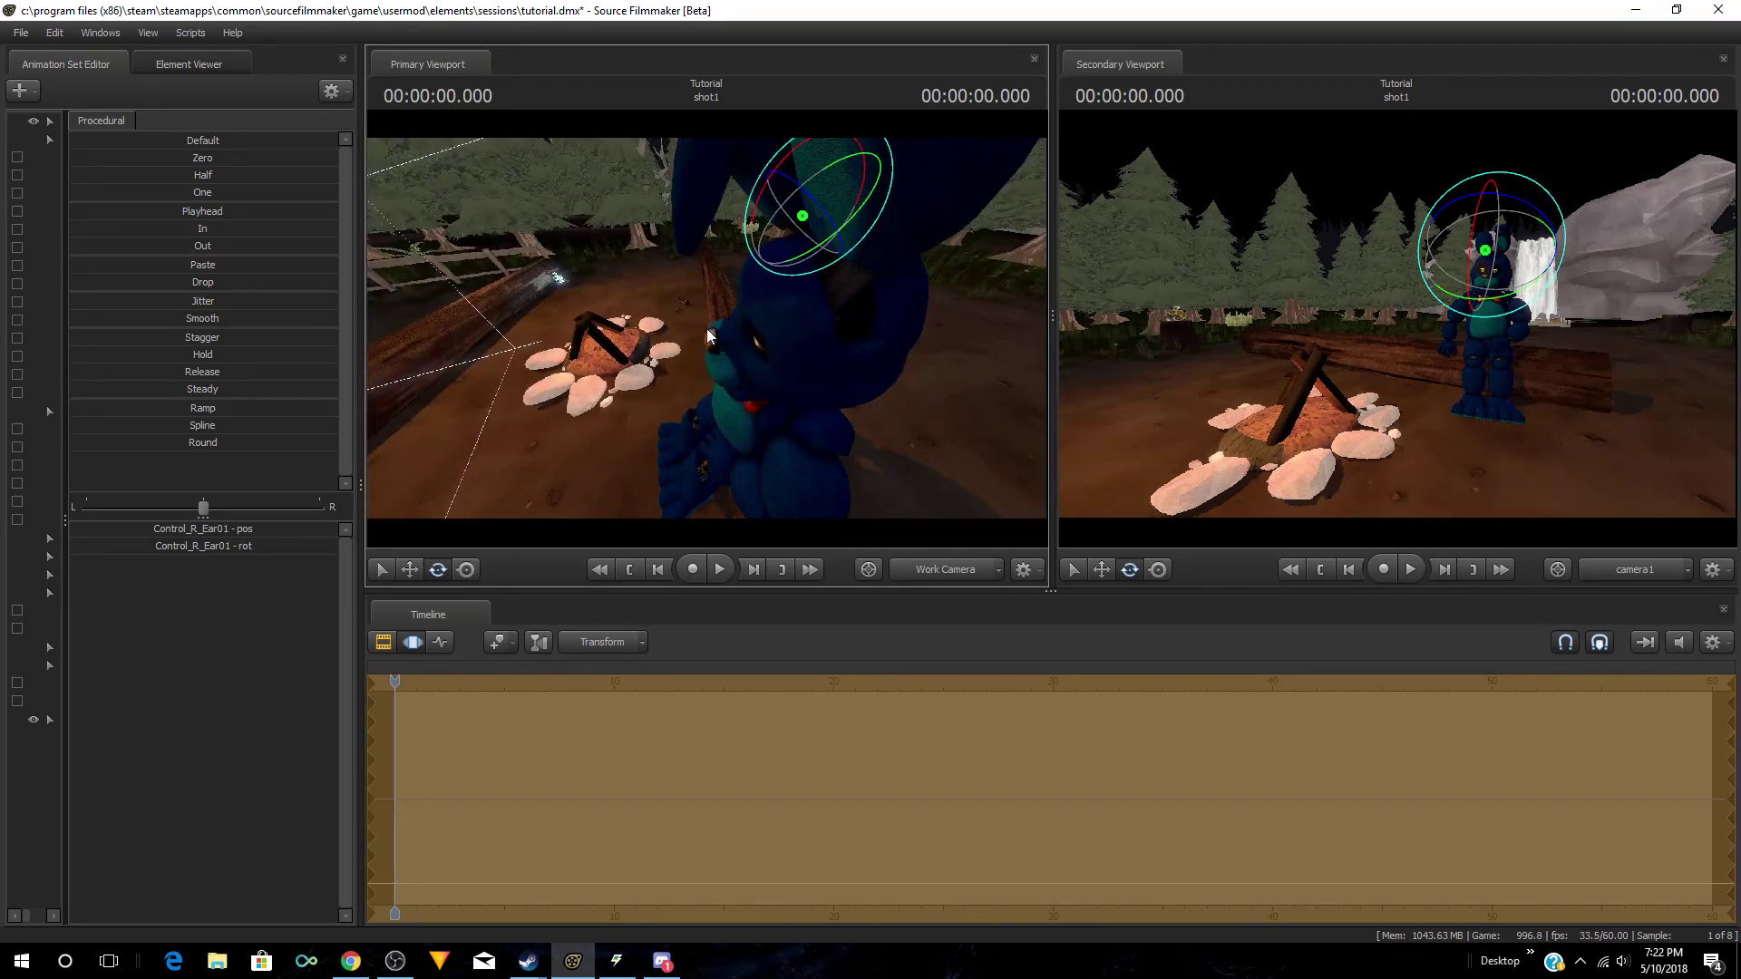
Step: Widen the animation set list to reveal its control names and collapse the bonnie1 tree
key(w)
drag(694, 330, 637, 366)
key(d)
drag(59, 518, 249, 520)
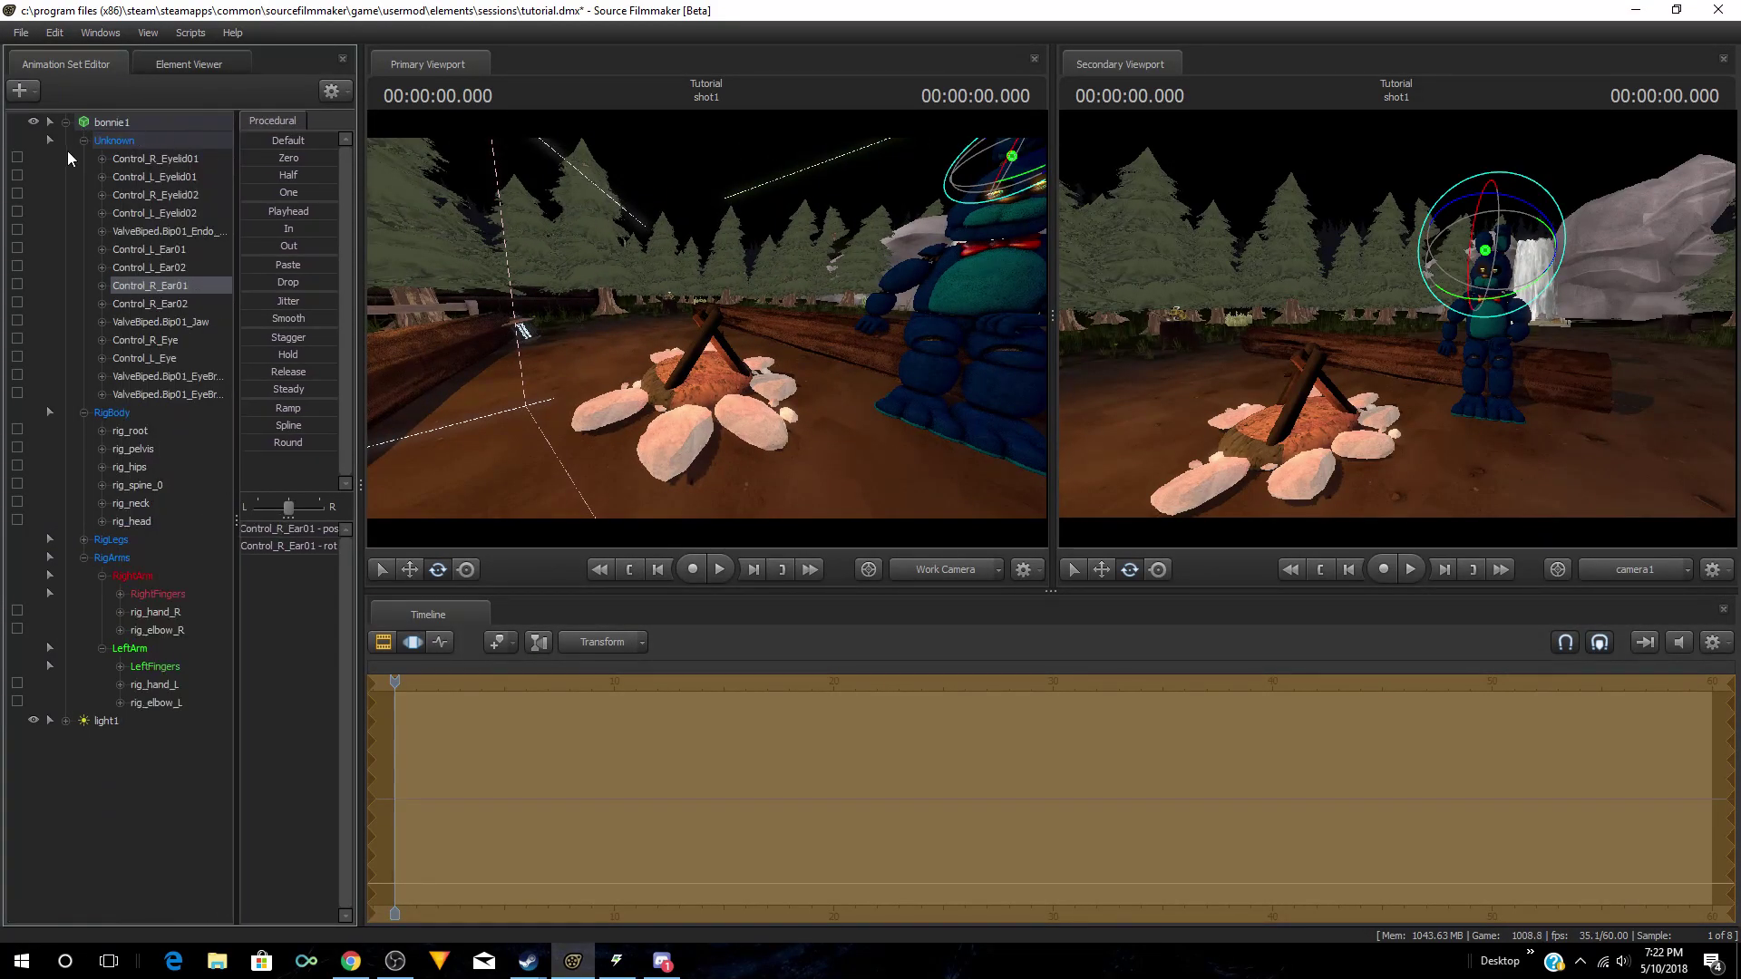
click(65, 121)
Step: Rotate Control_L_Eye to aim Bonnie's left eye slightly downward
drag(699, 319, 408, 318)
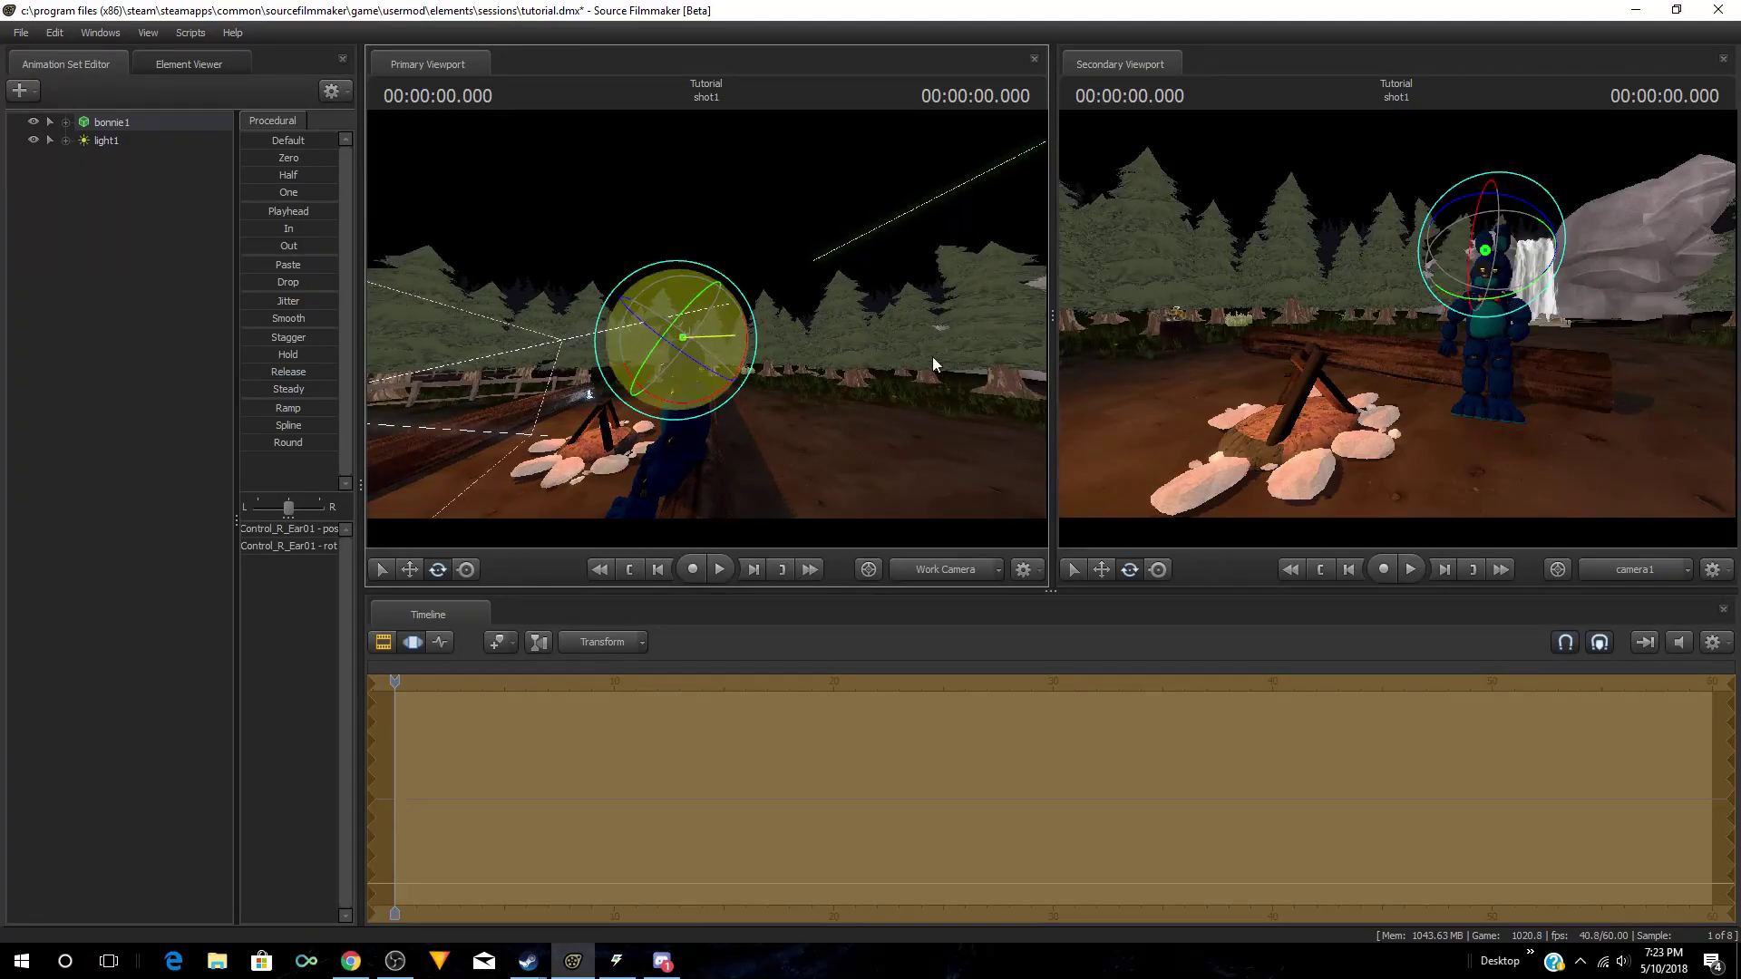
drag(843, 367, 801, 330)
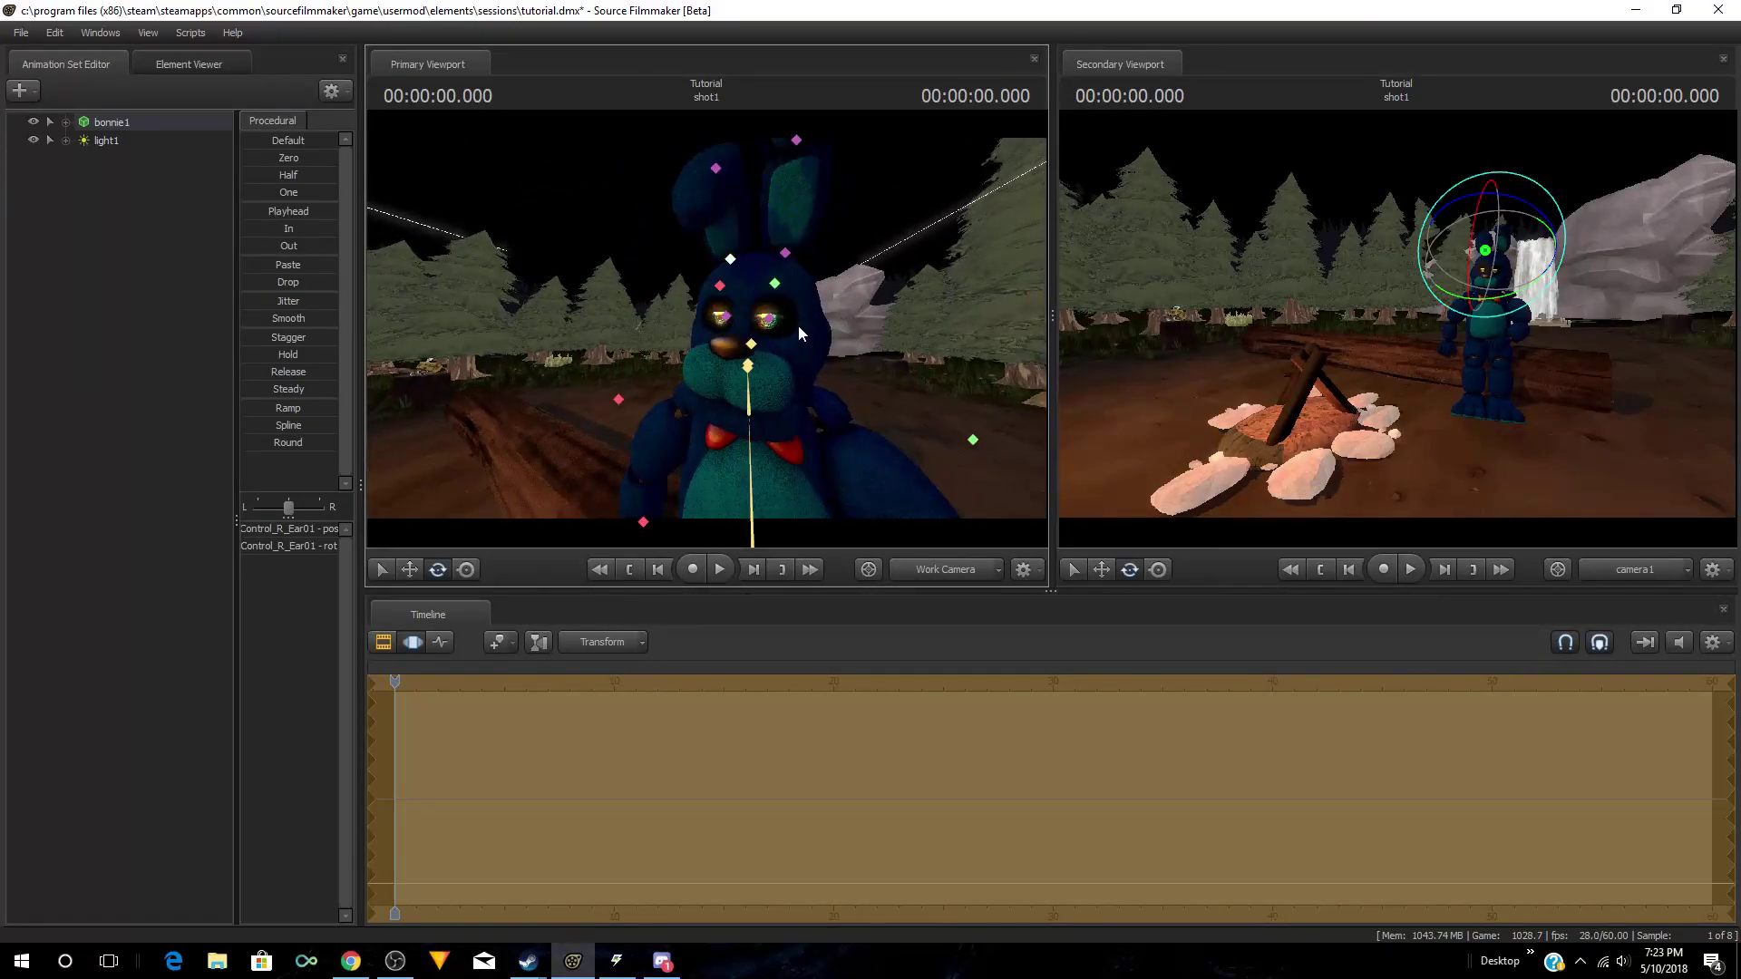
click(769, 318)
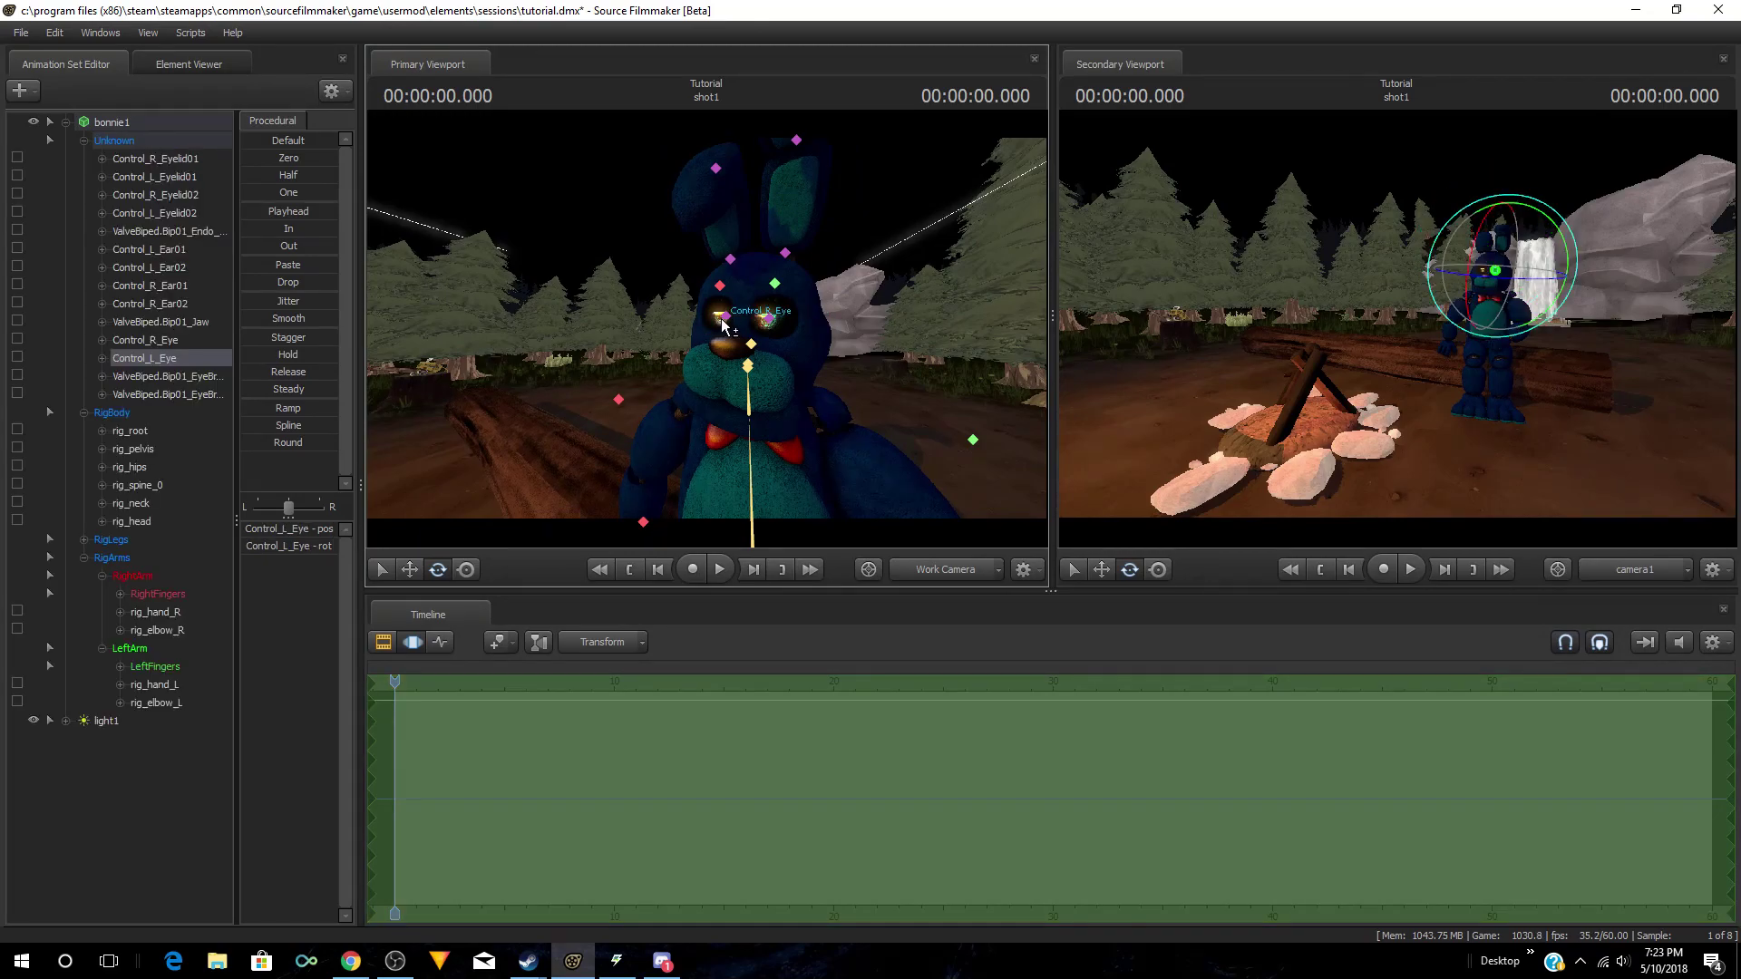
ctrl+click(723, 320)
drag(736, 322, 771, 327)
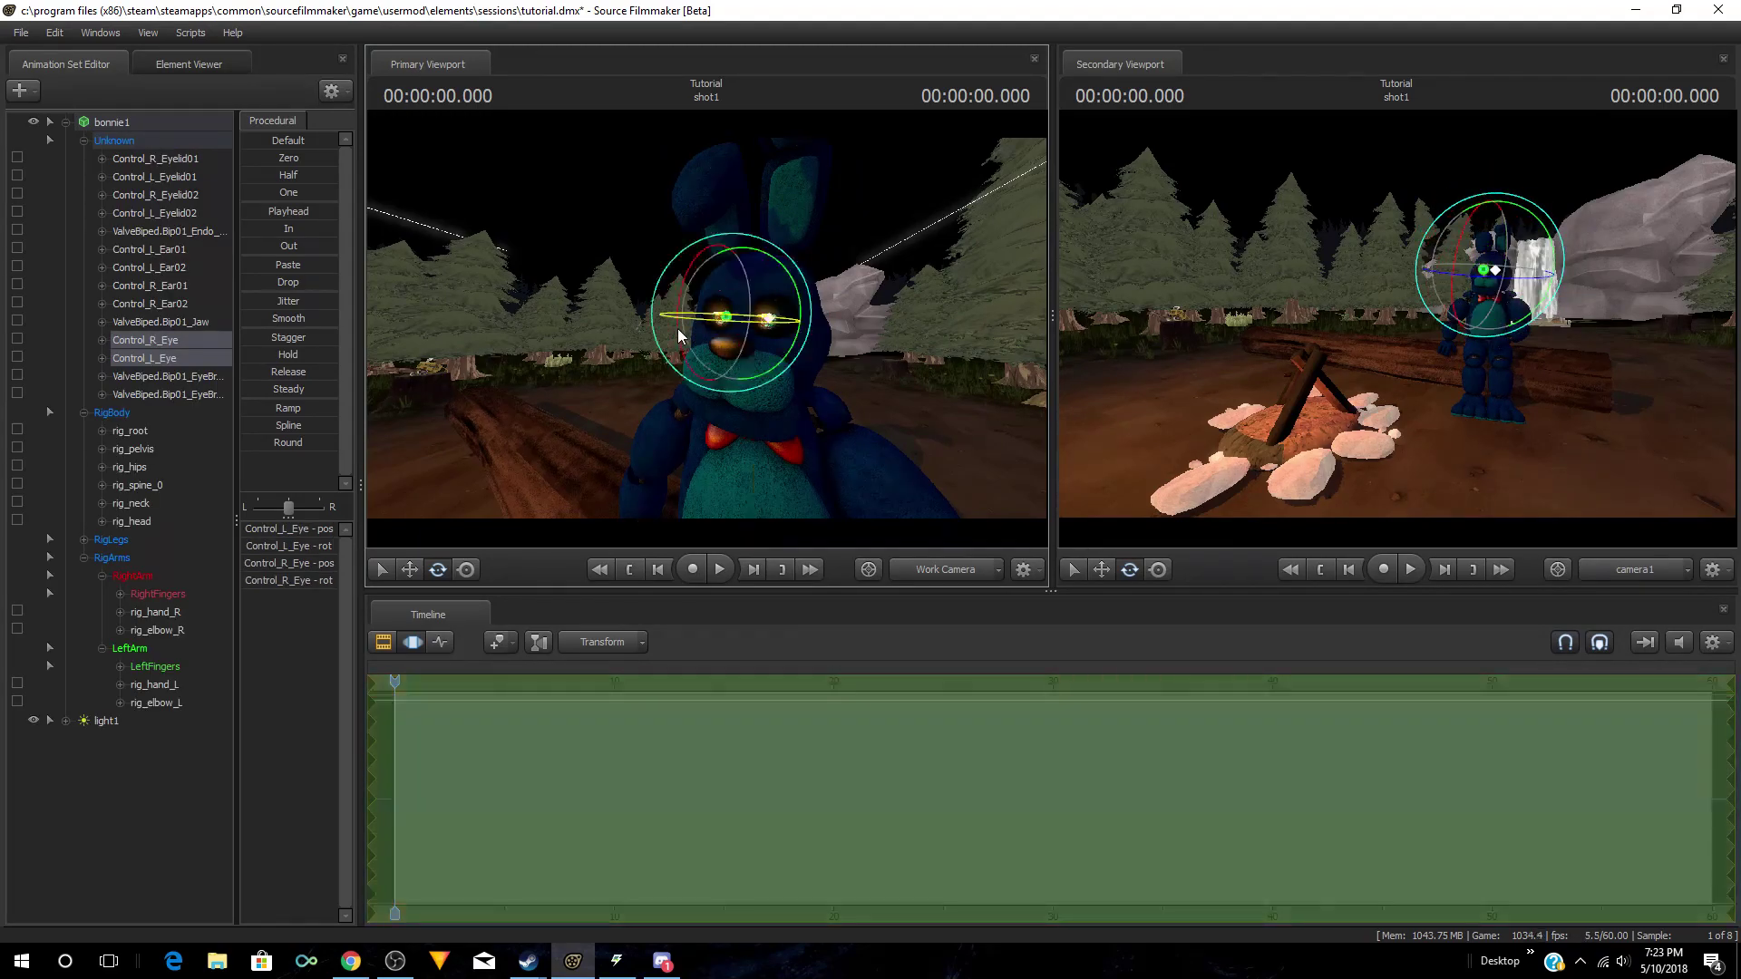
click(769, 319)
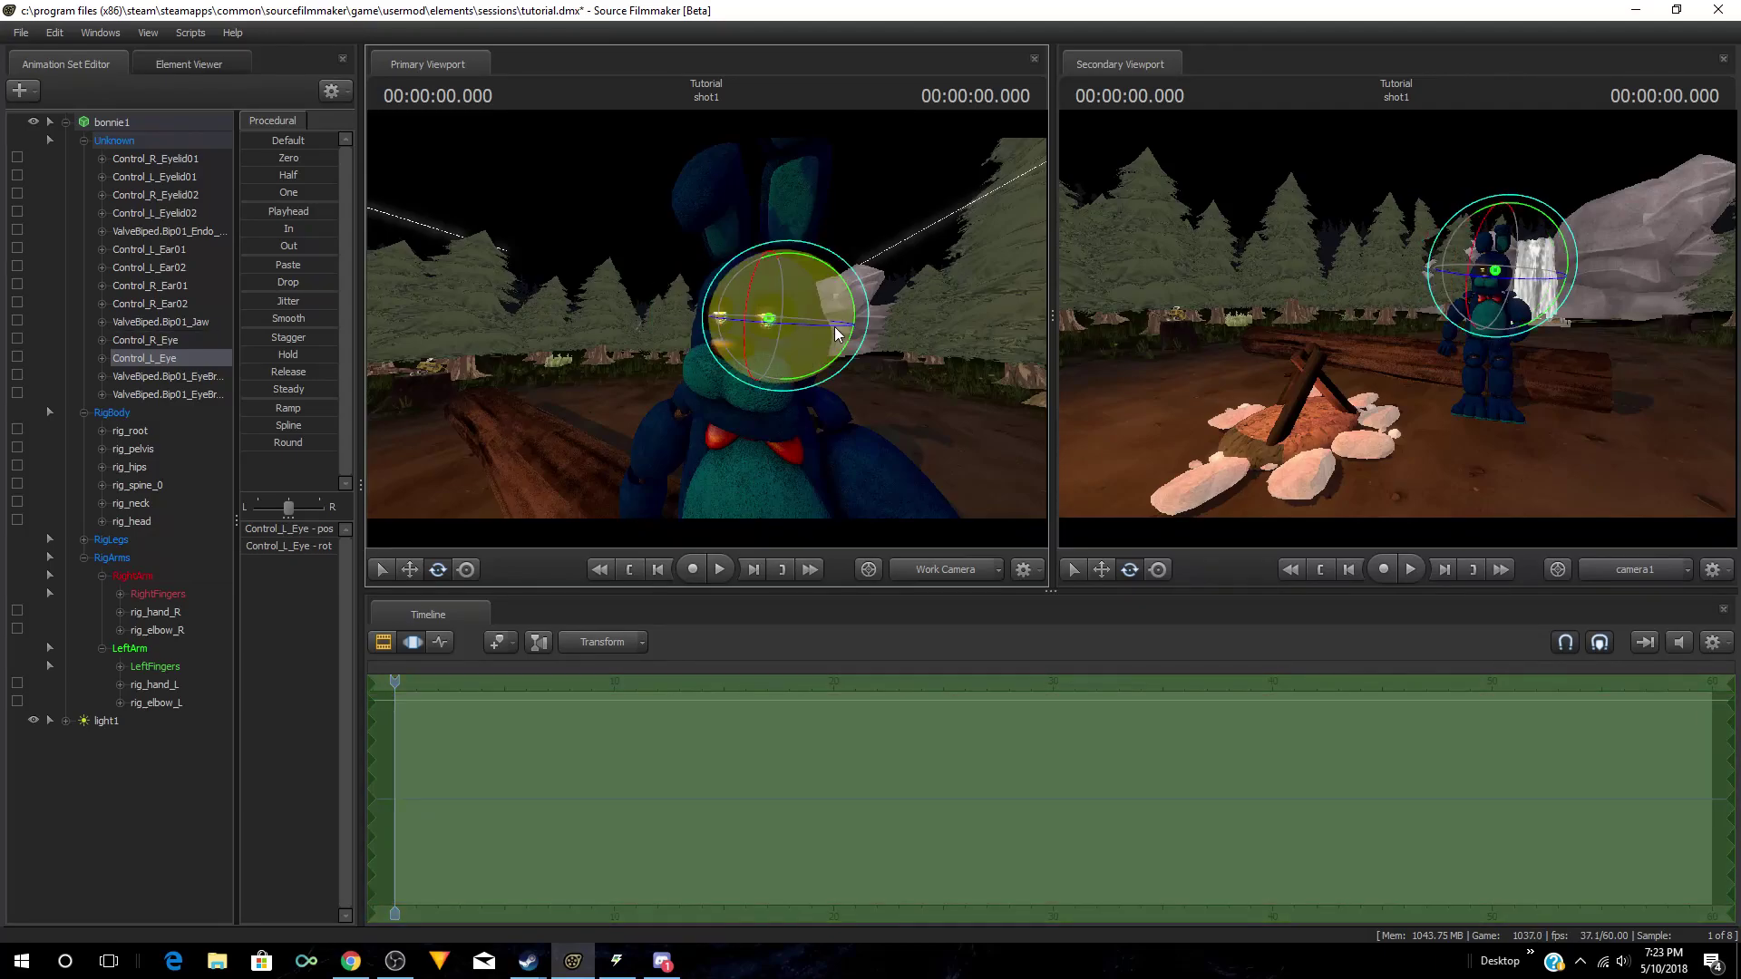
drag(790, 335, 719, 348)
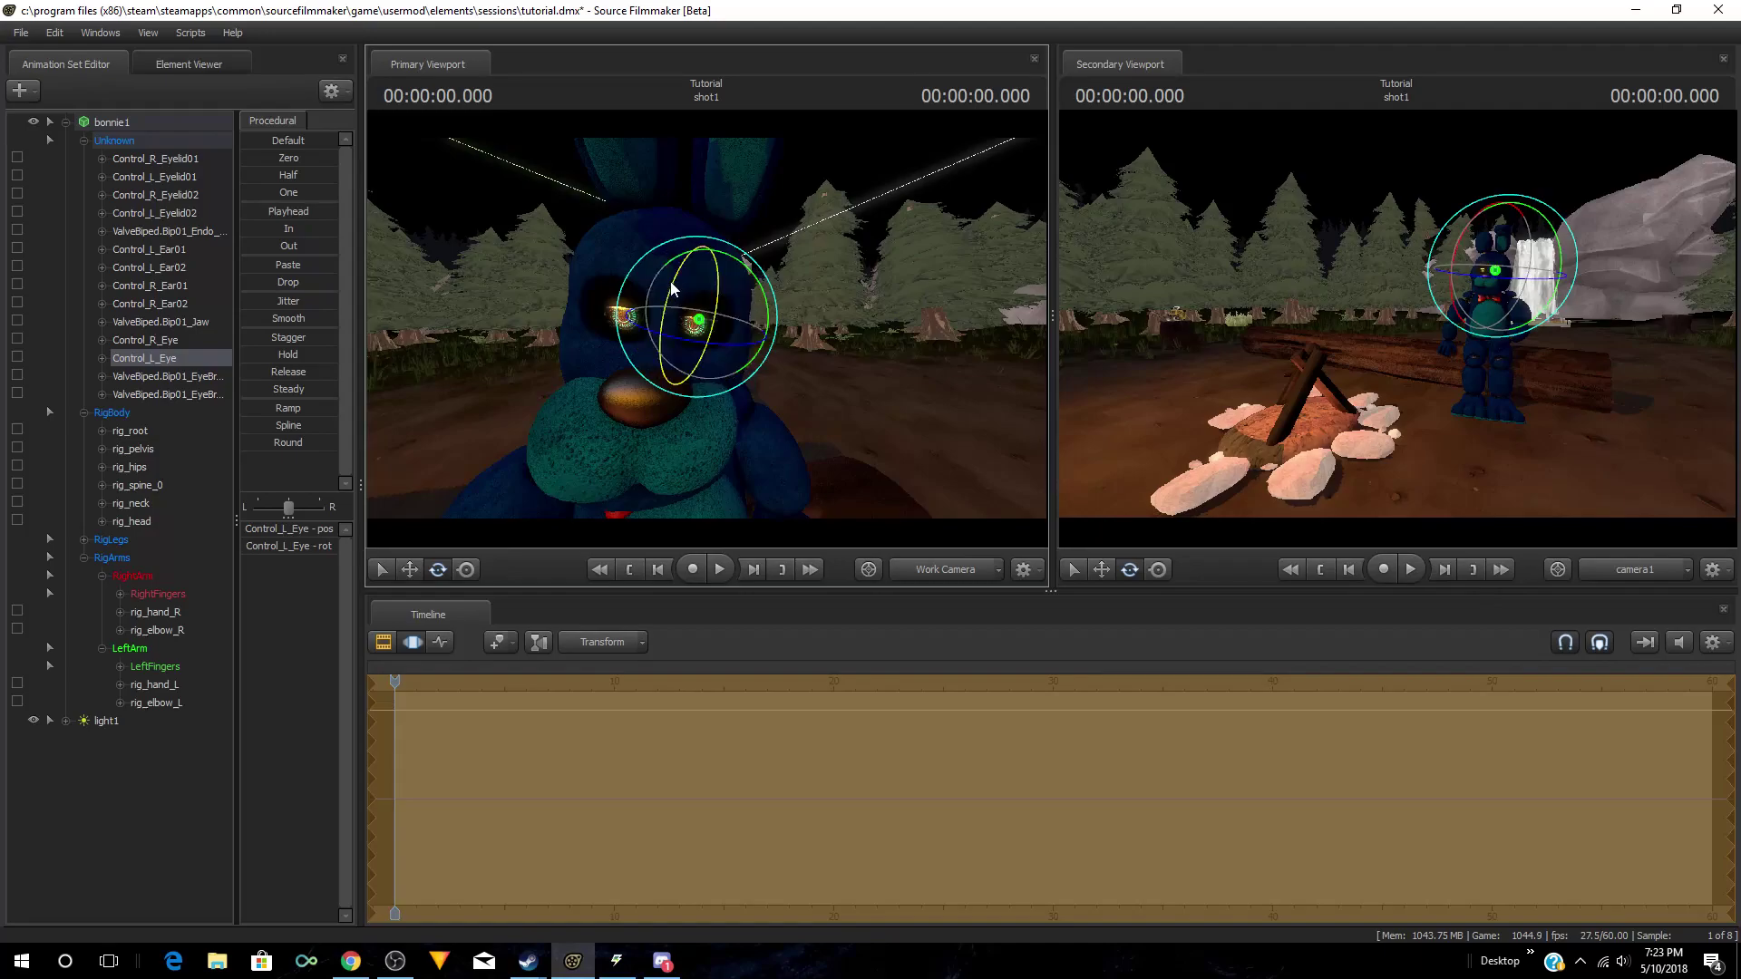
drag(673, 284, 673, 284)
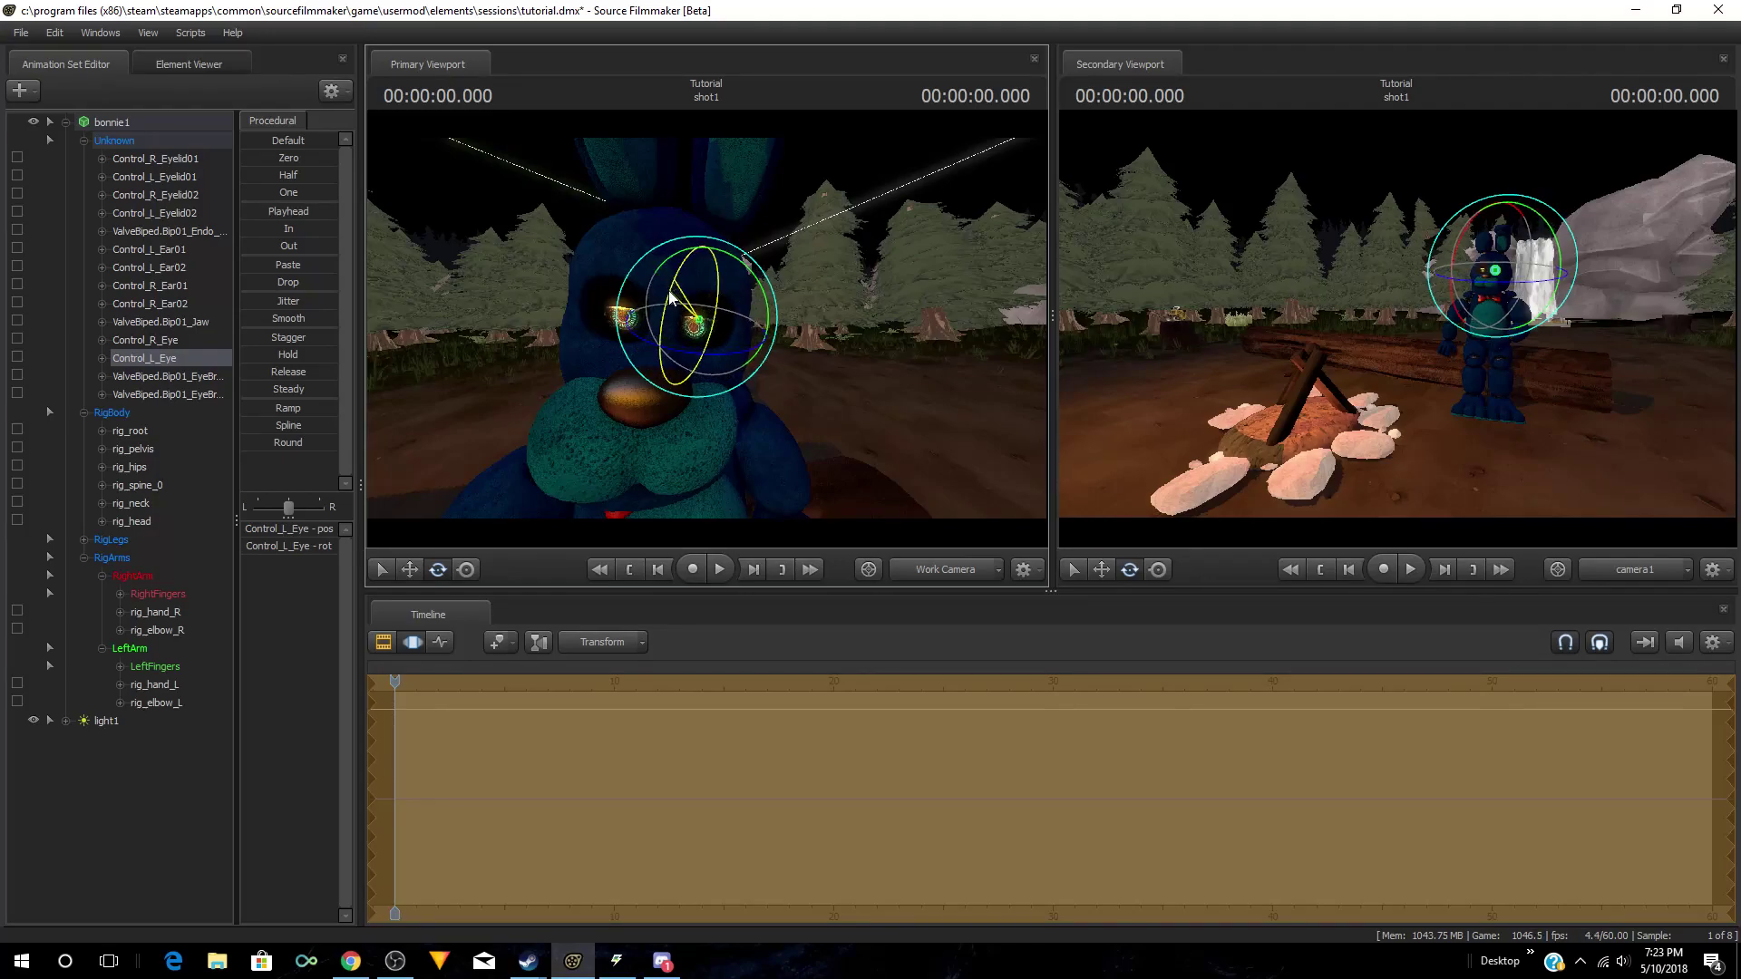
Step: Rotate Control_R_Eye so that Bonnie's right eye matches the gaze of the left one
key(ctrl)
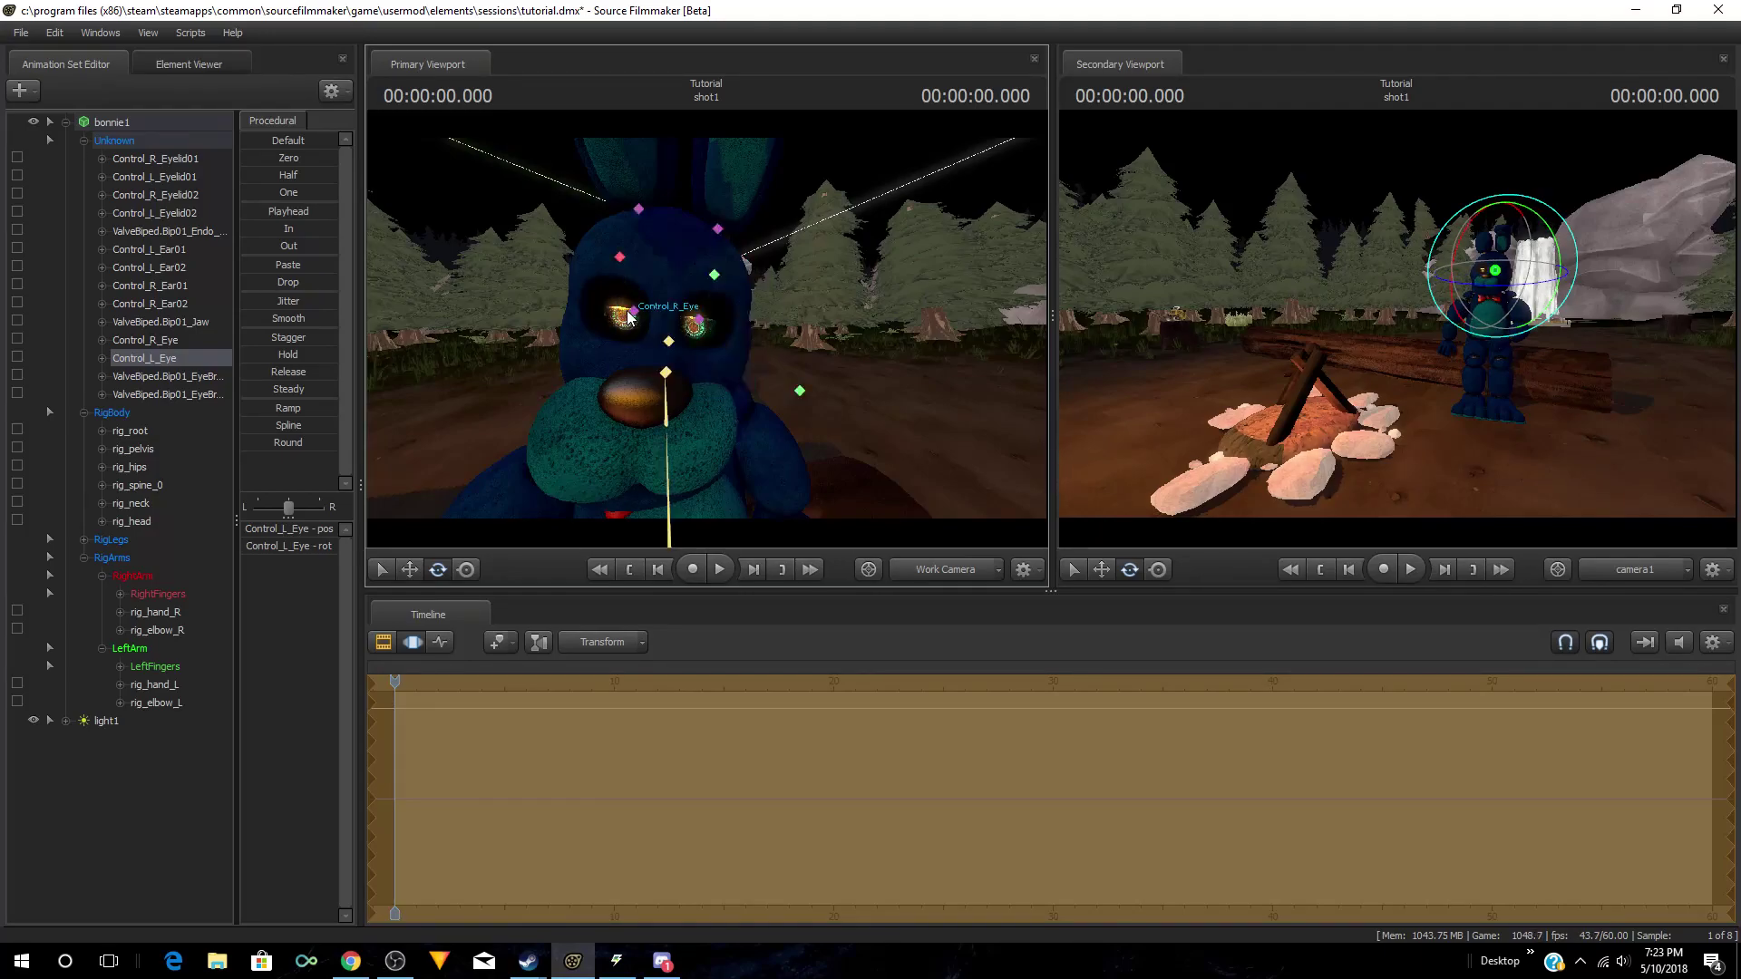
click(628, 316)
drag(599, 274, 599, 289)
drag(635, 348, 629, 347)
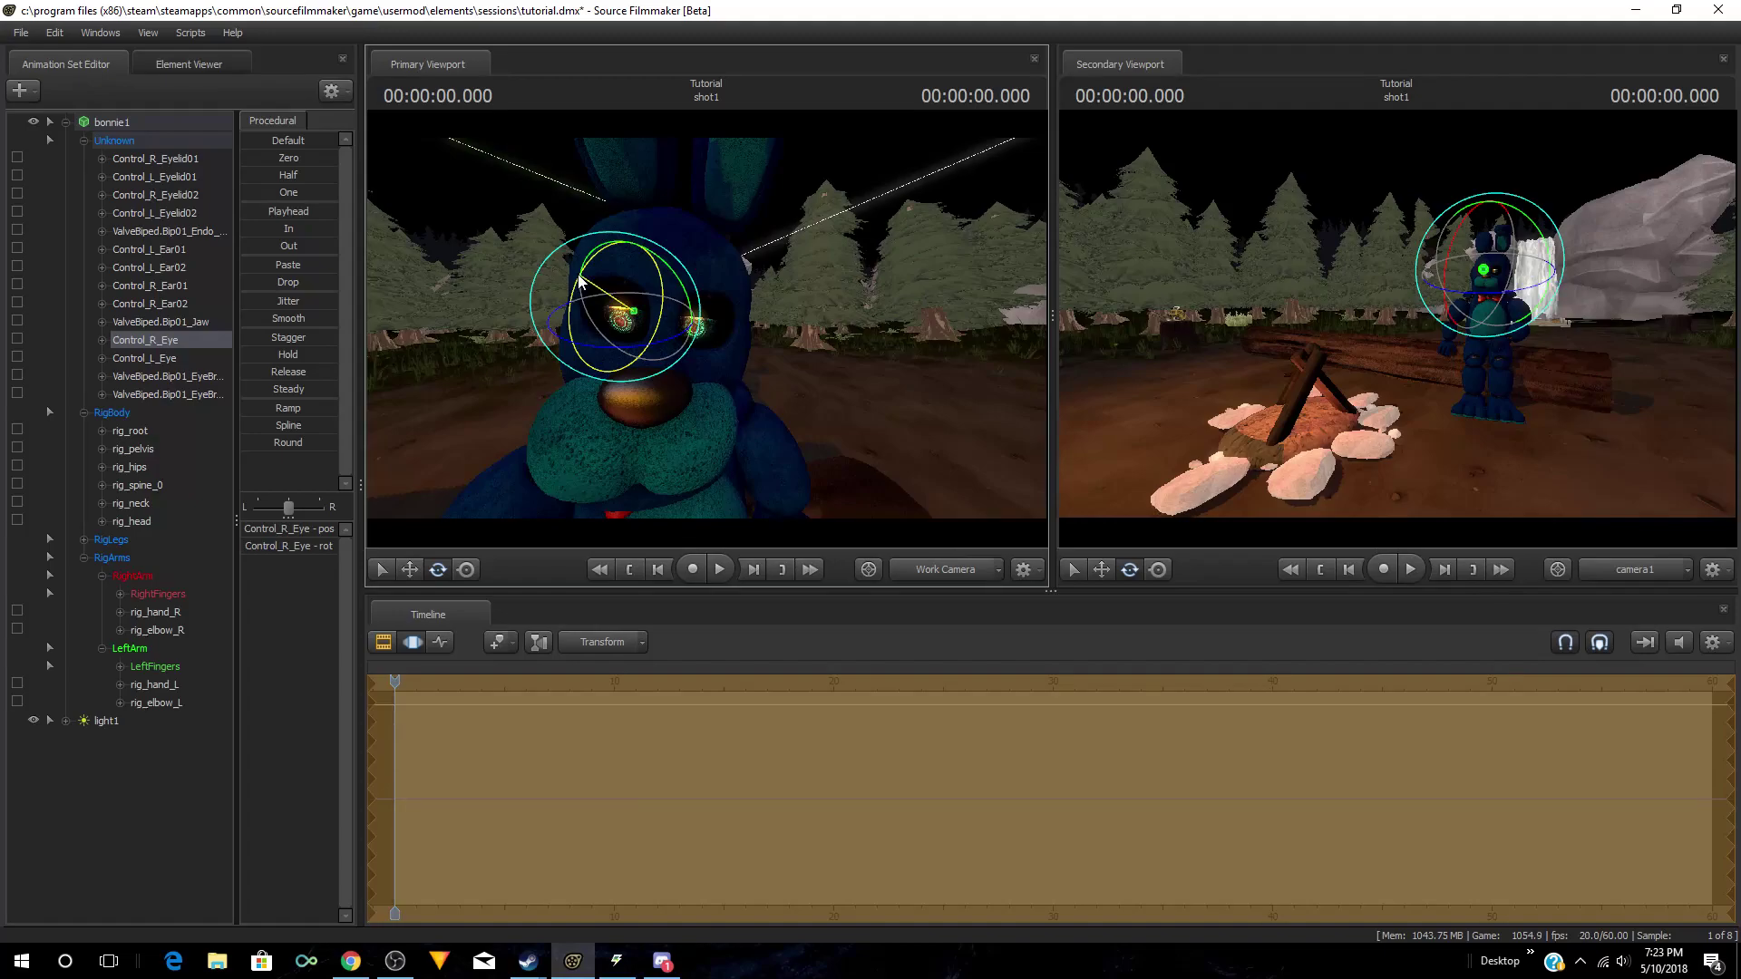
key(s)
drag(764, 336, 708, 331)
key(d)
key(a)
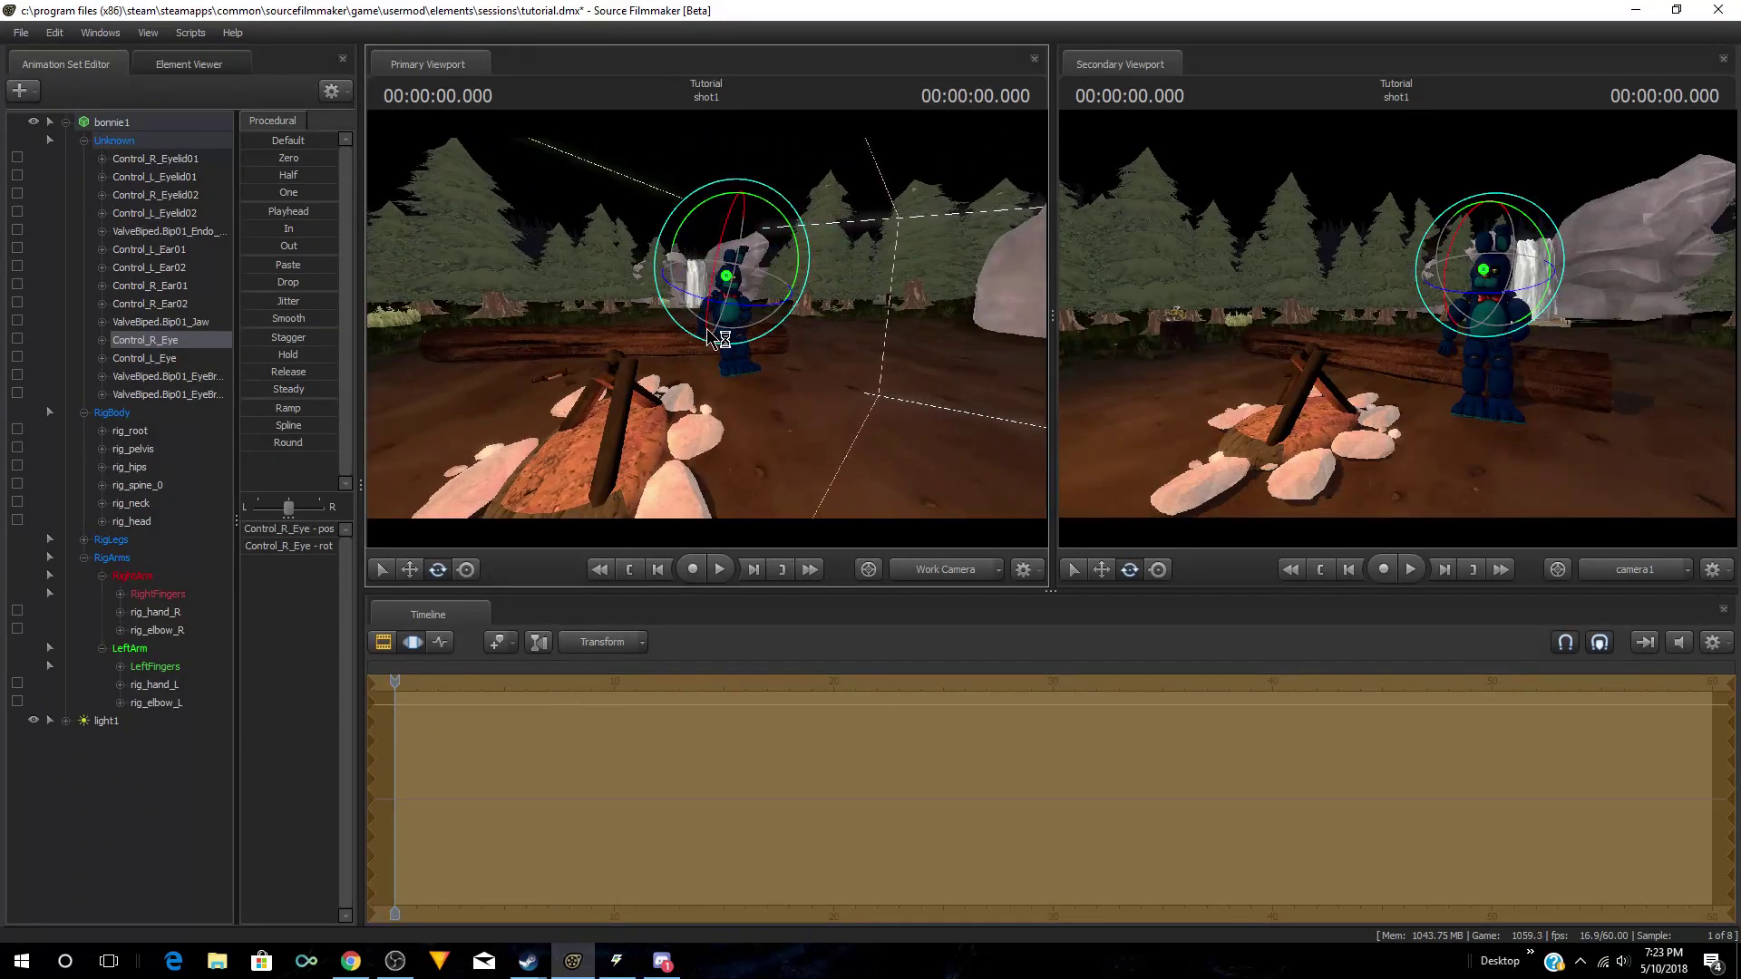
Step: Compare the Clip Editor, Motion Editor and Graph Editor timelines, ending in the Motion Editor with the Select tool active
click(387, 574)
click(376, 641)
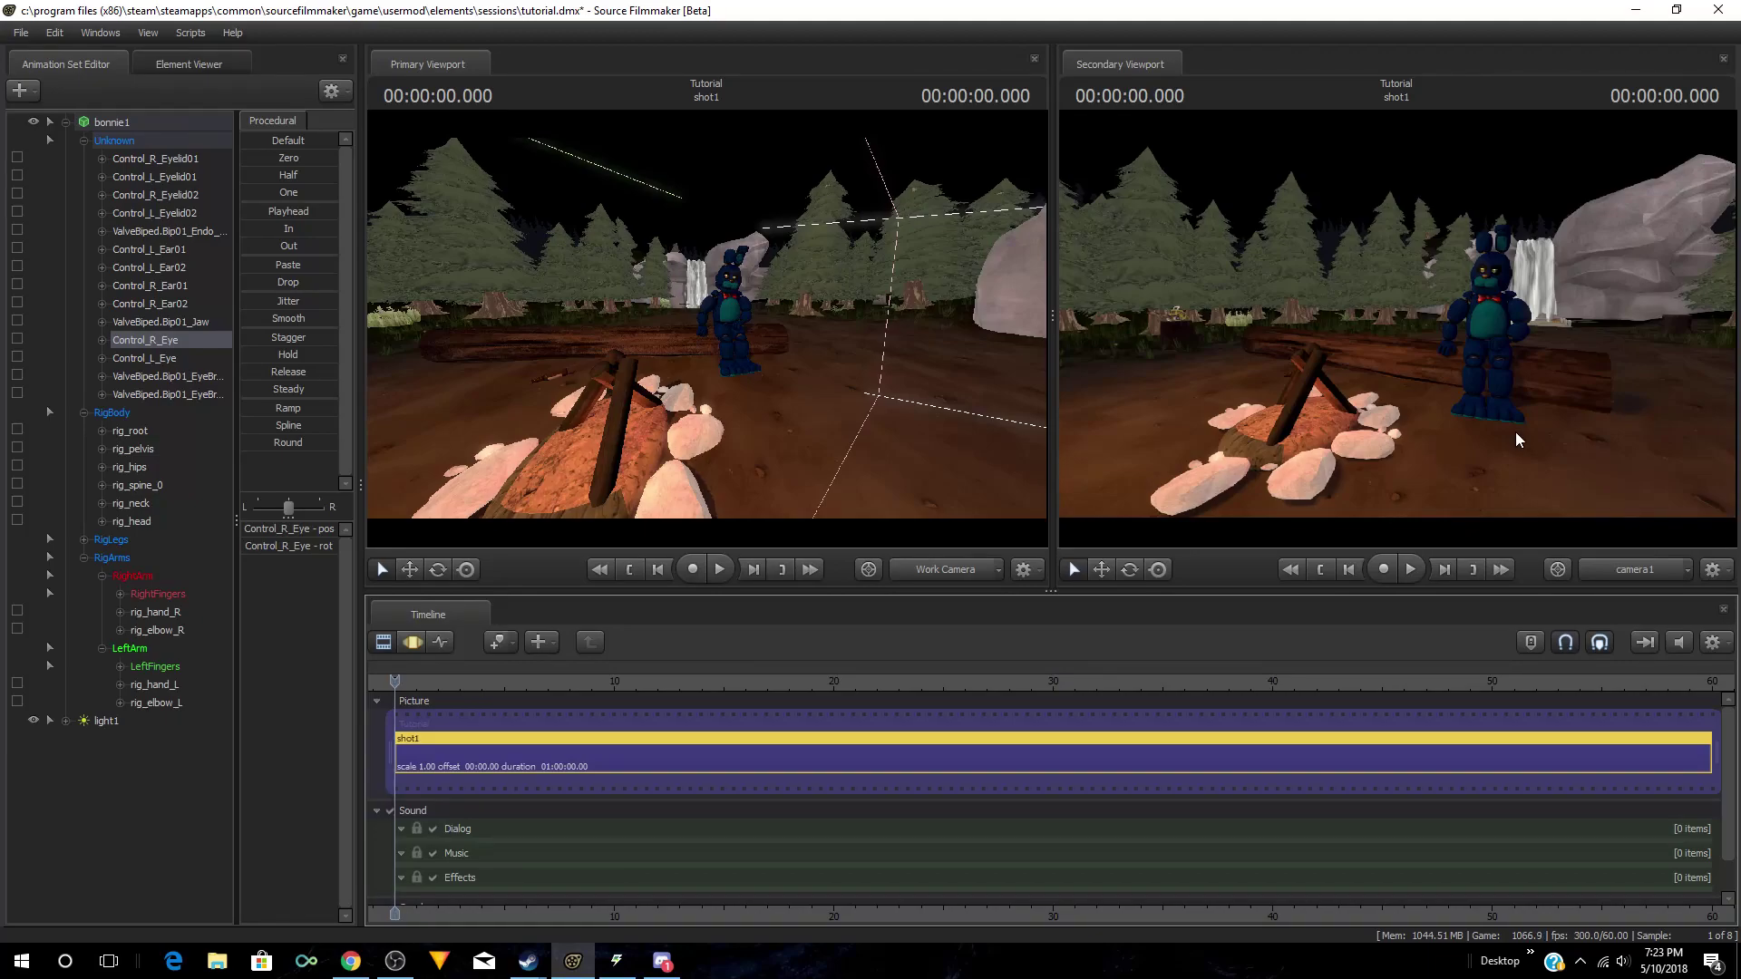
click(412, 643)
click(440, 642)
click(414, 643)
click(441, 644)
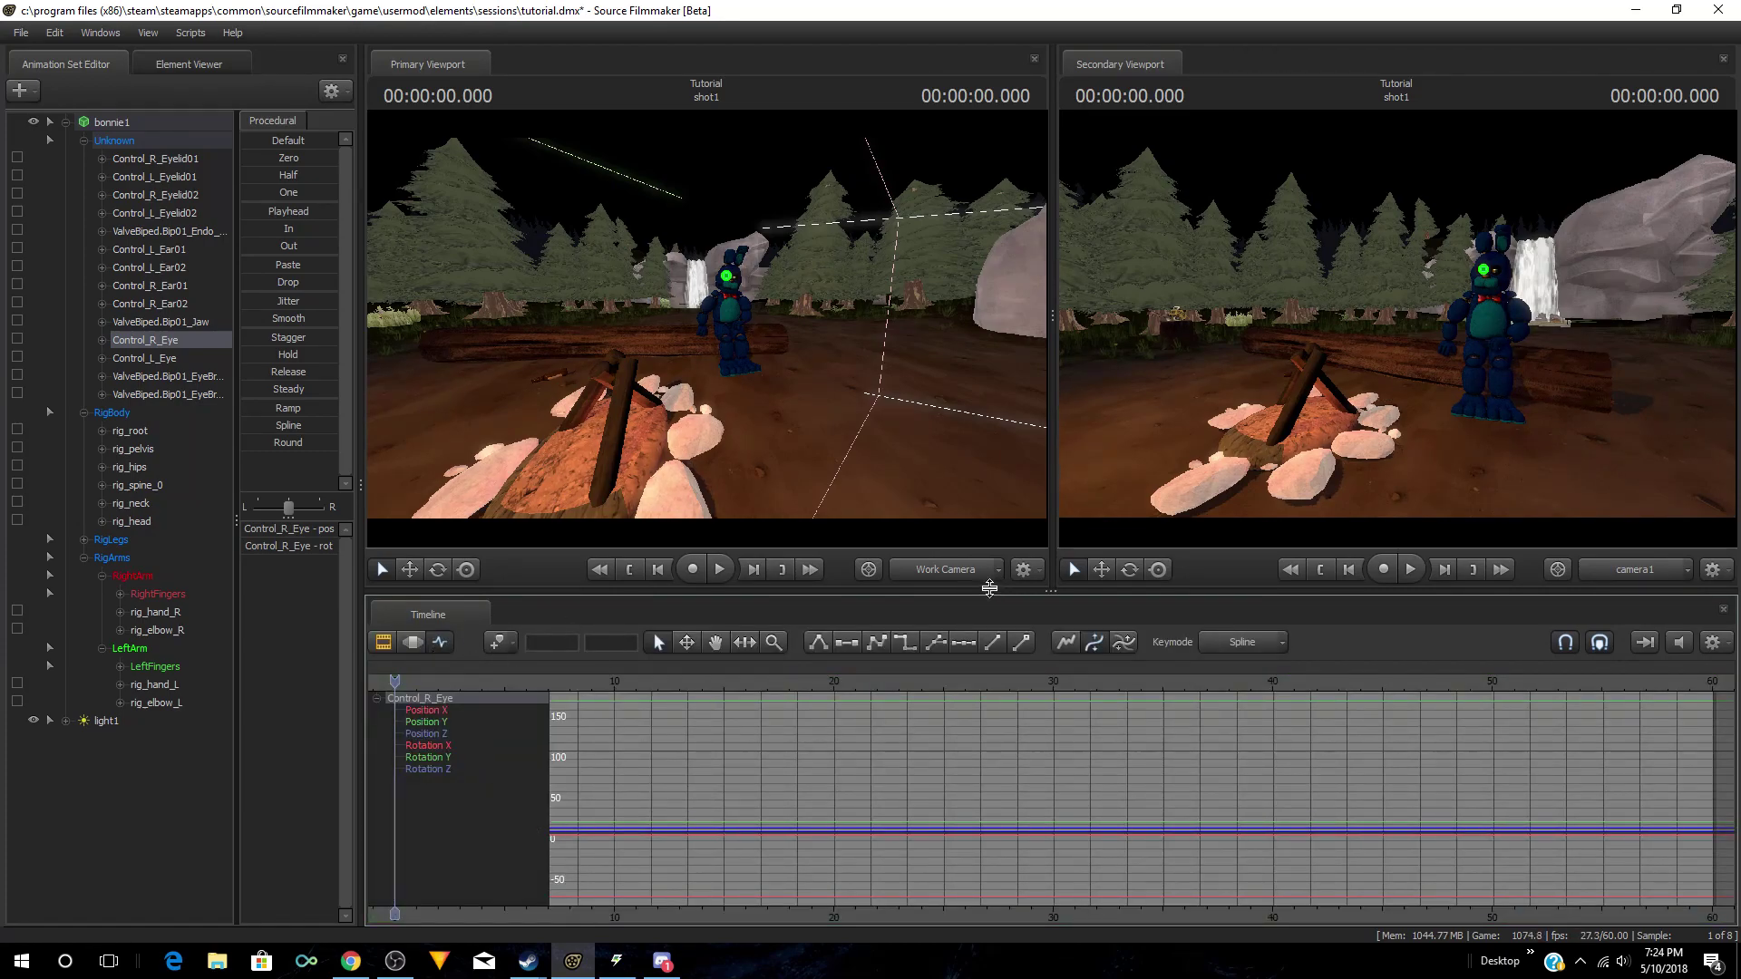
click(413, 643)
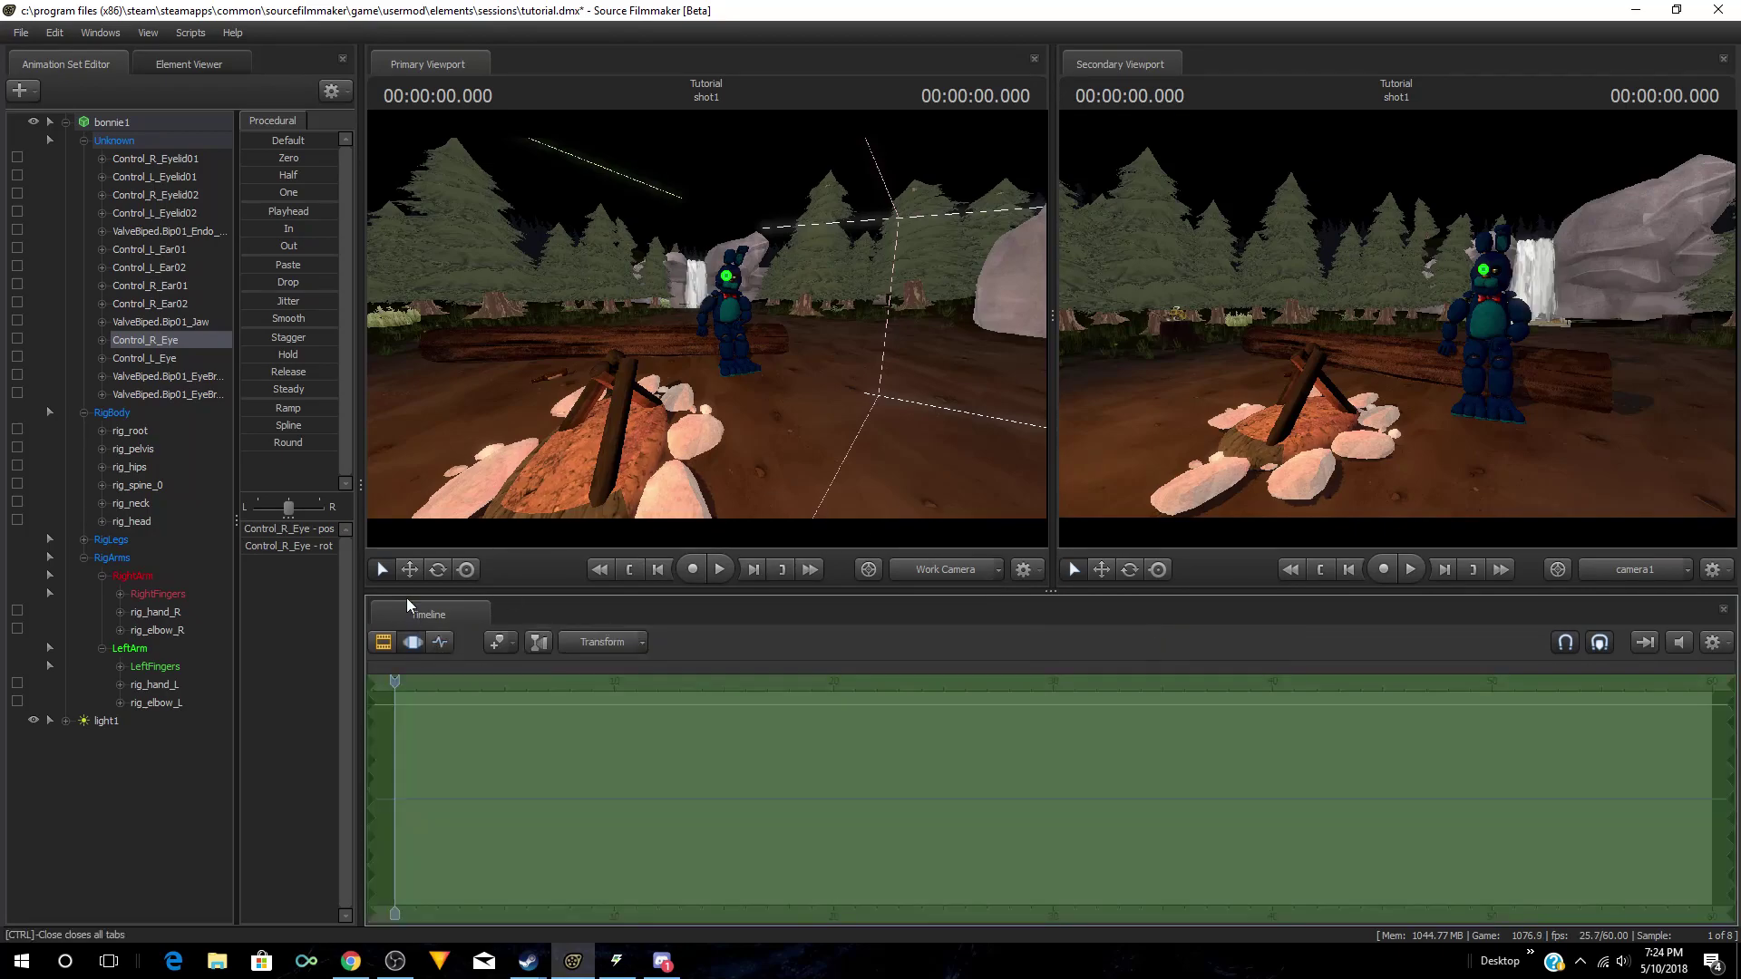
Step: Collapse the Unknown group and the whole bonnie1 control tree
drag(753, 407, 852, 335)
key(w)
drag(829, 453, 708, 336)
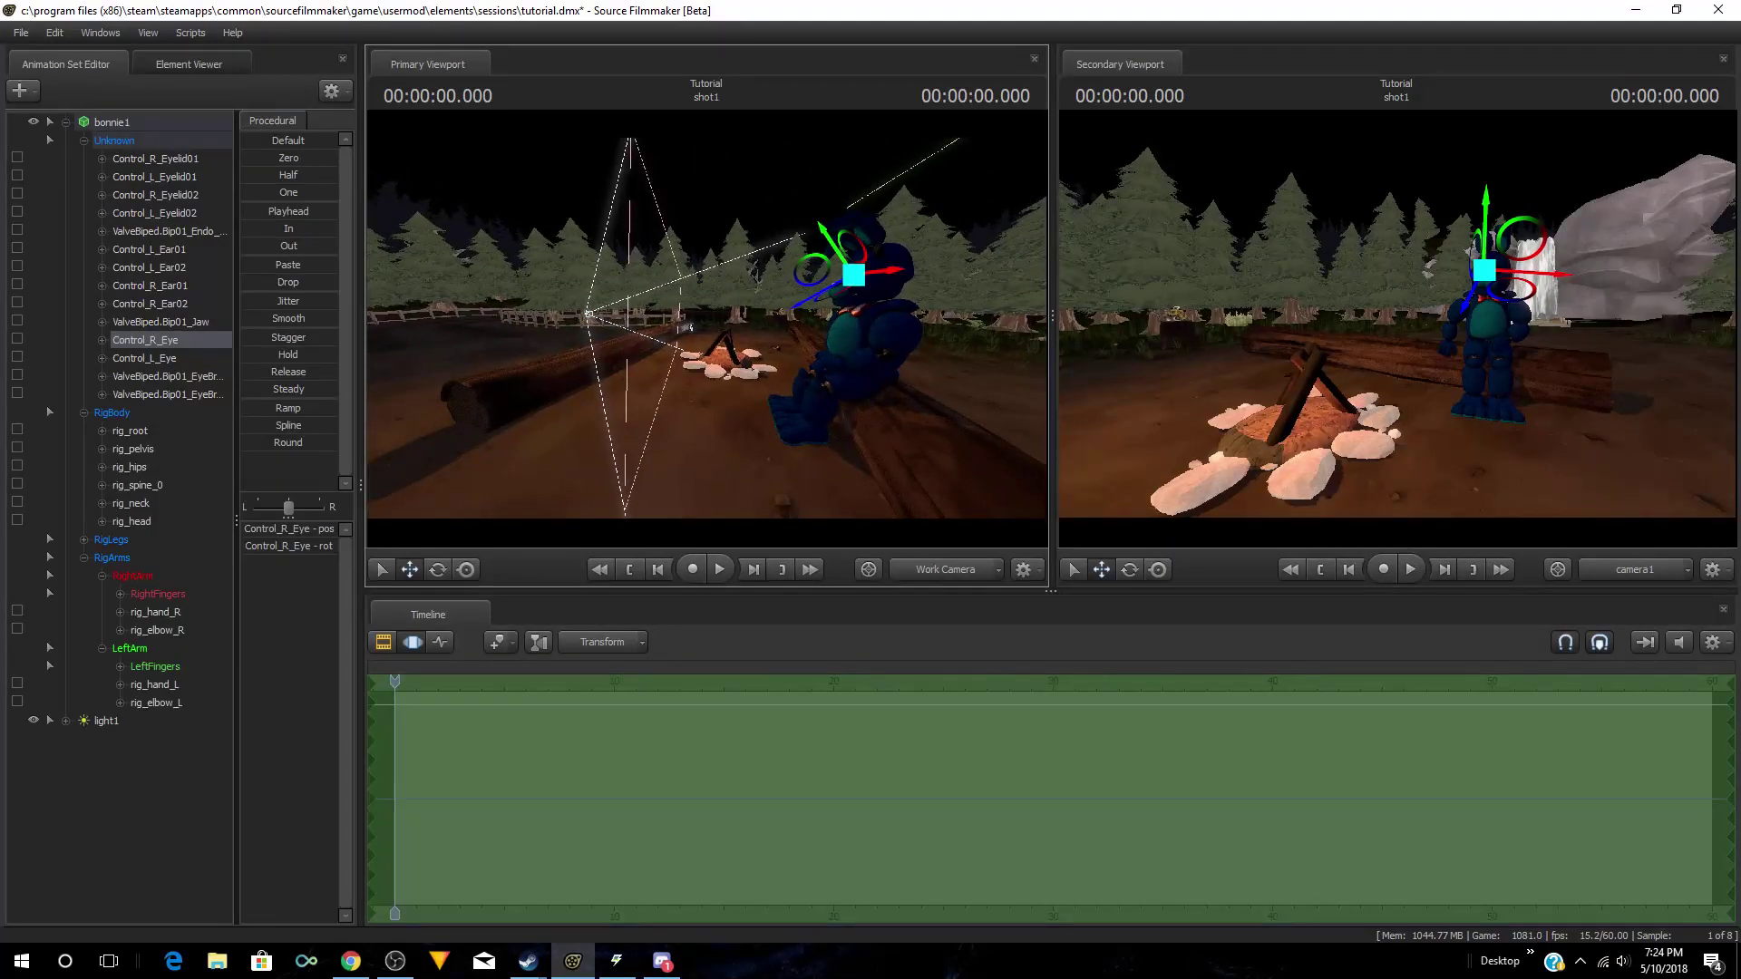
drag(798, 459, 898, 440)
key(w)
drag(708, 272, 616, 312)
click(85, 141)
click(66, 122)
Step: Inspect Bonnie's finished pose and the campsite around the campfire from several angles with the work camera
key(w)
key(w)
key(a)
key(d)
key(w)
key(s)
Step: Switch the timeline to the Clip Editor and show the scene through camera1 in the primary viewport
key(w)
key(s)
key(s)
key(s)
key(s)
key(a)
key(d)
click(389, 573)
click(382, 645)
drag(580, 390, 712, 422)
key(w)
key(s)
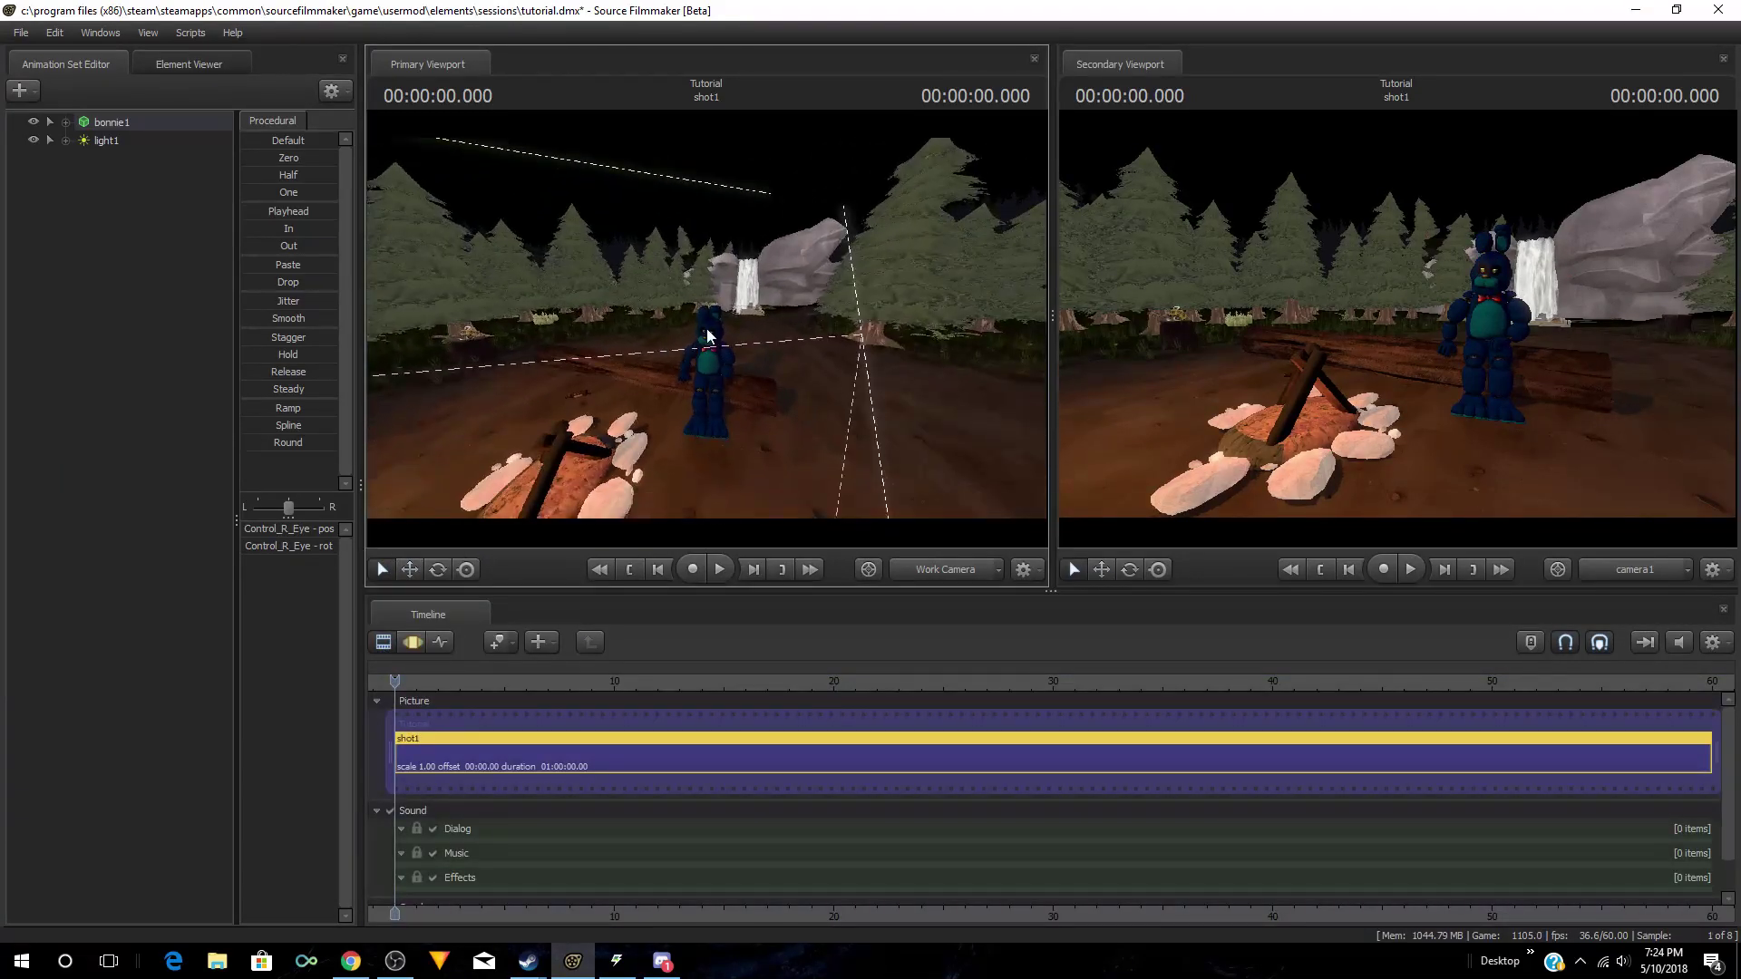
scroll(992, 570, down, 1)
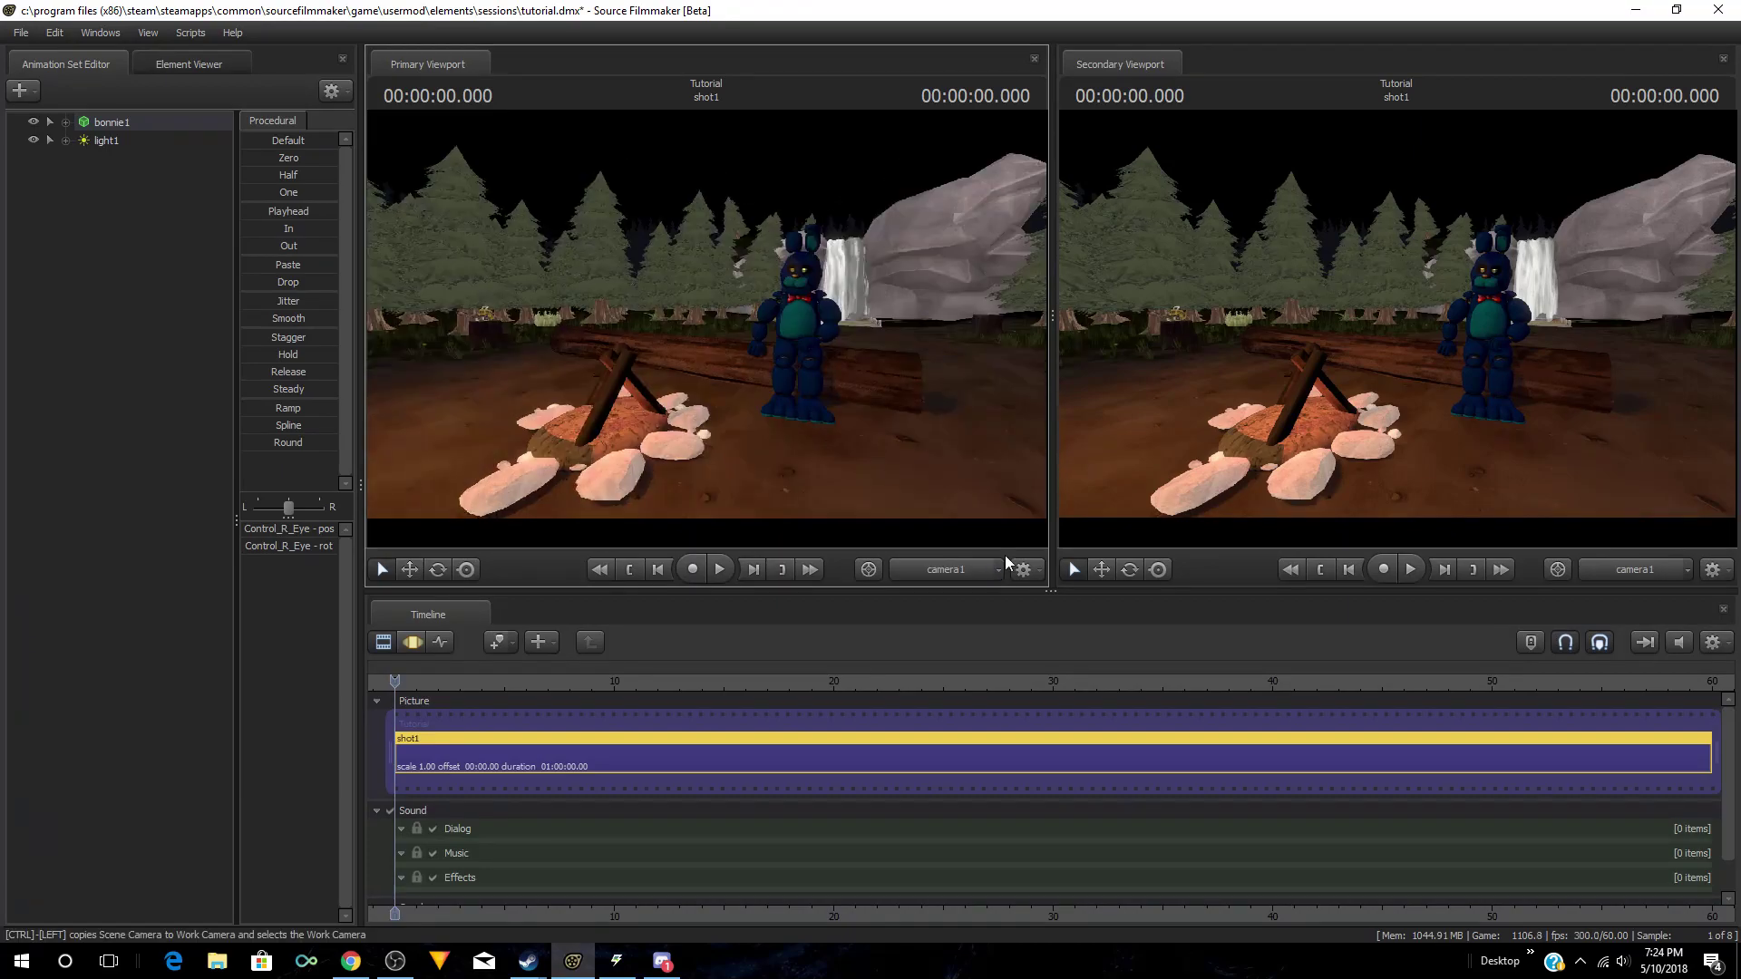
Step: Start a poster export and name the output file "Tutorial Poster" in the renders folder
click(19, 34)
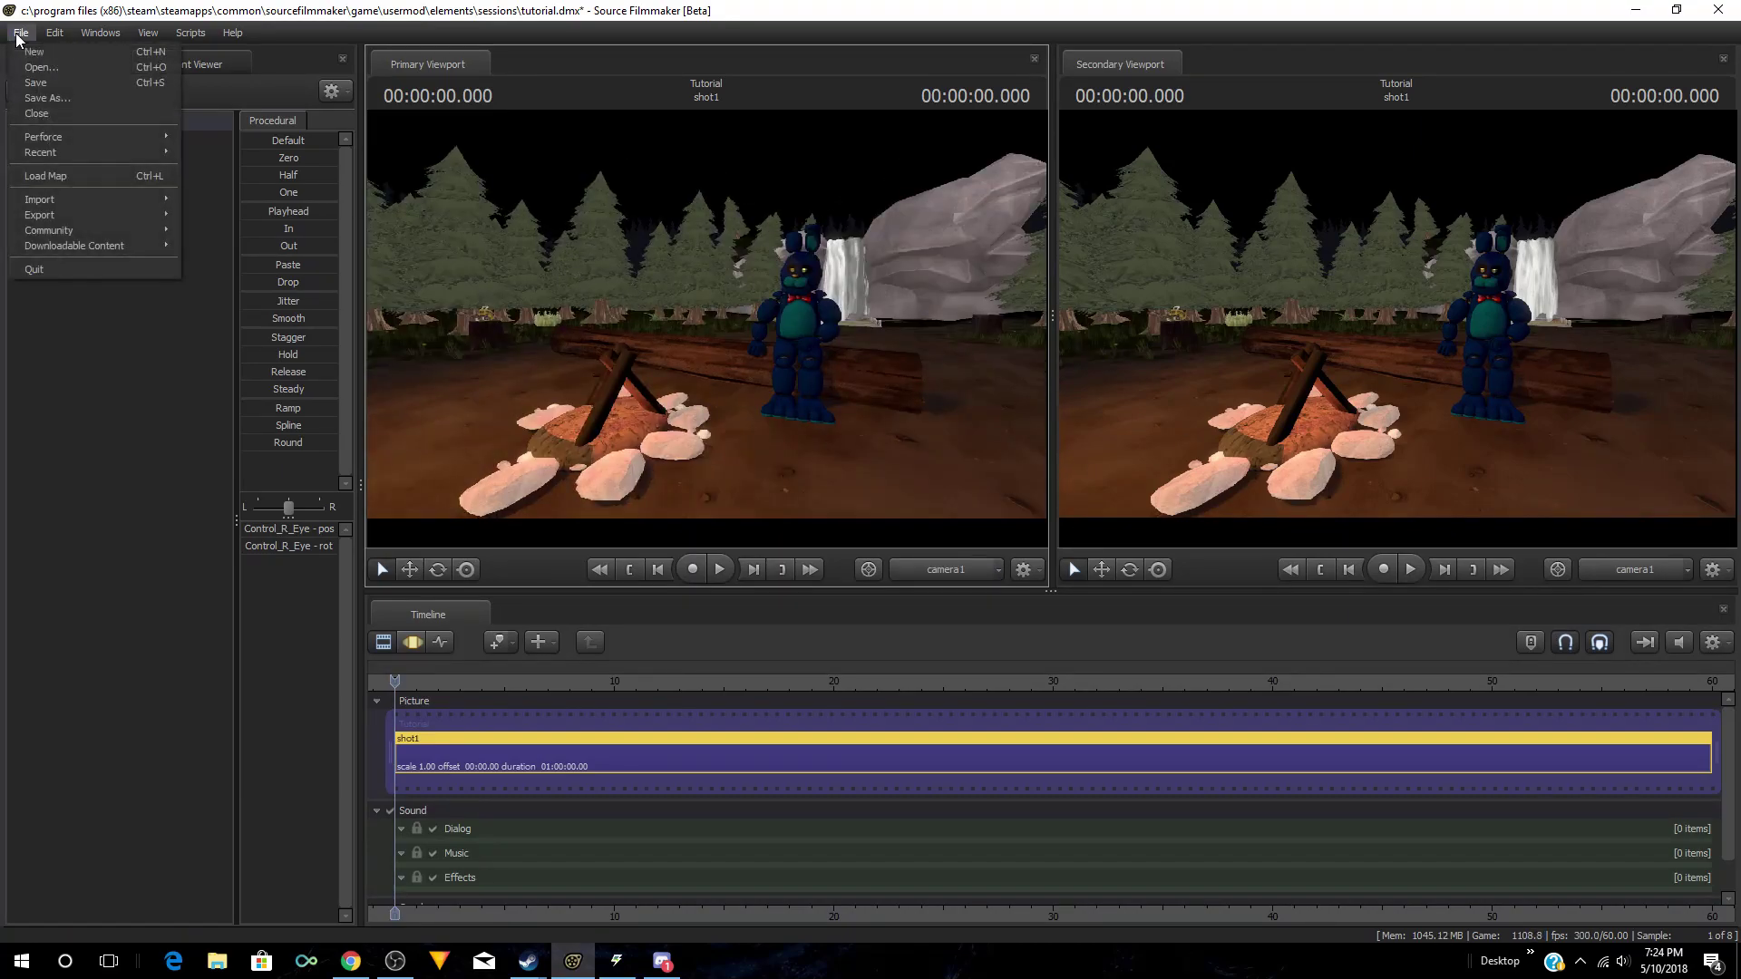
mouse_move(83, 214)
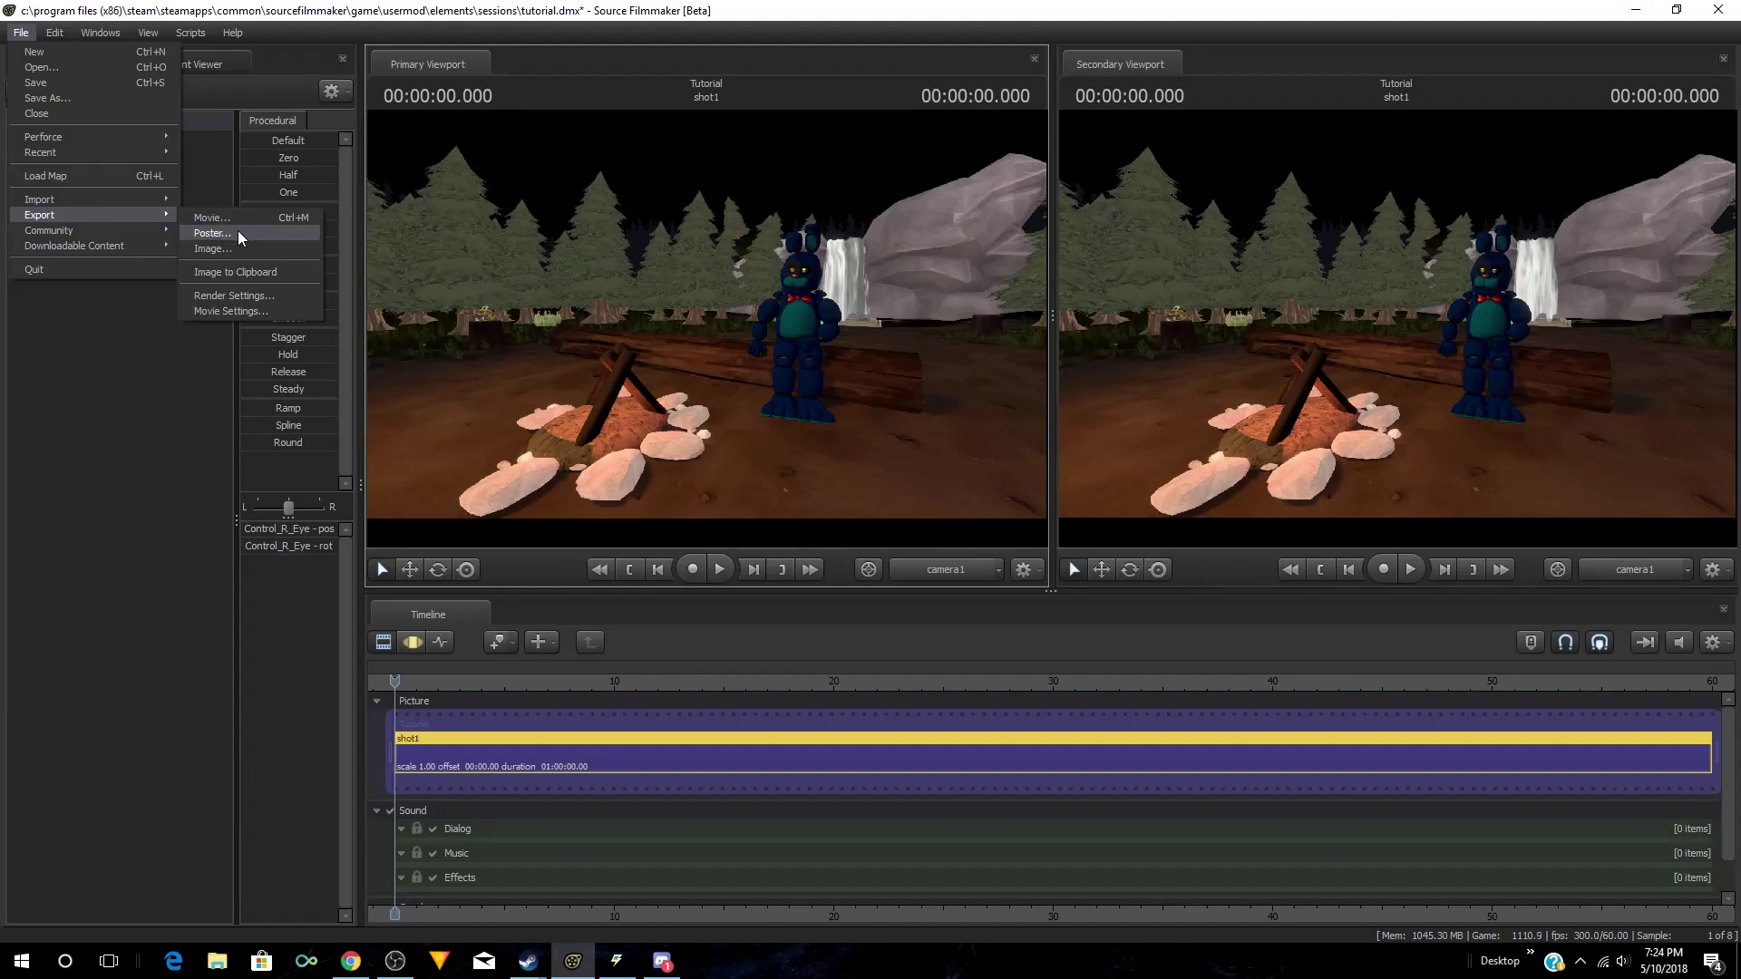
click(241, 234)
click(769, 492)
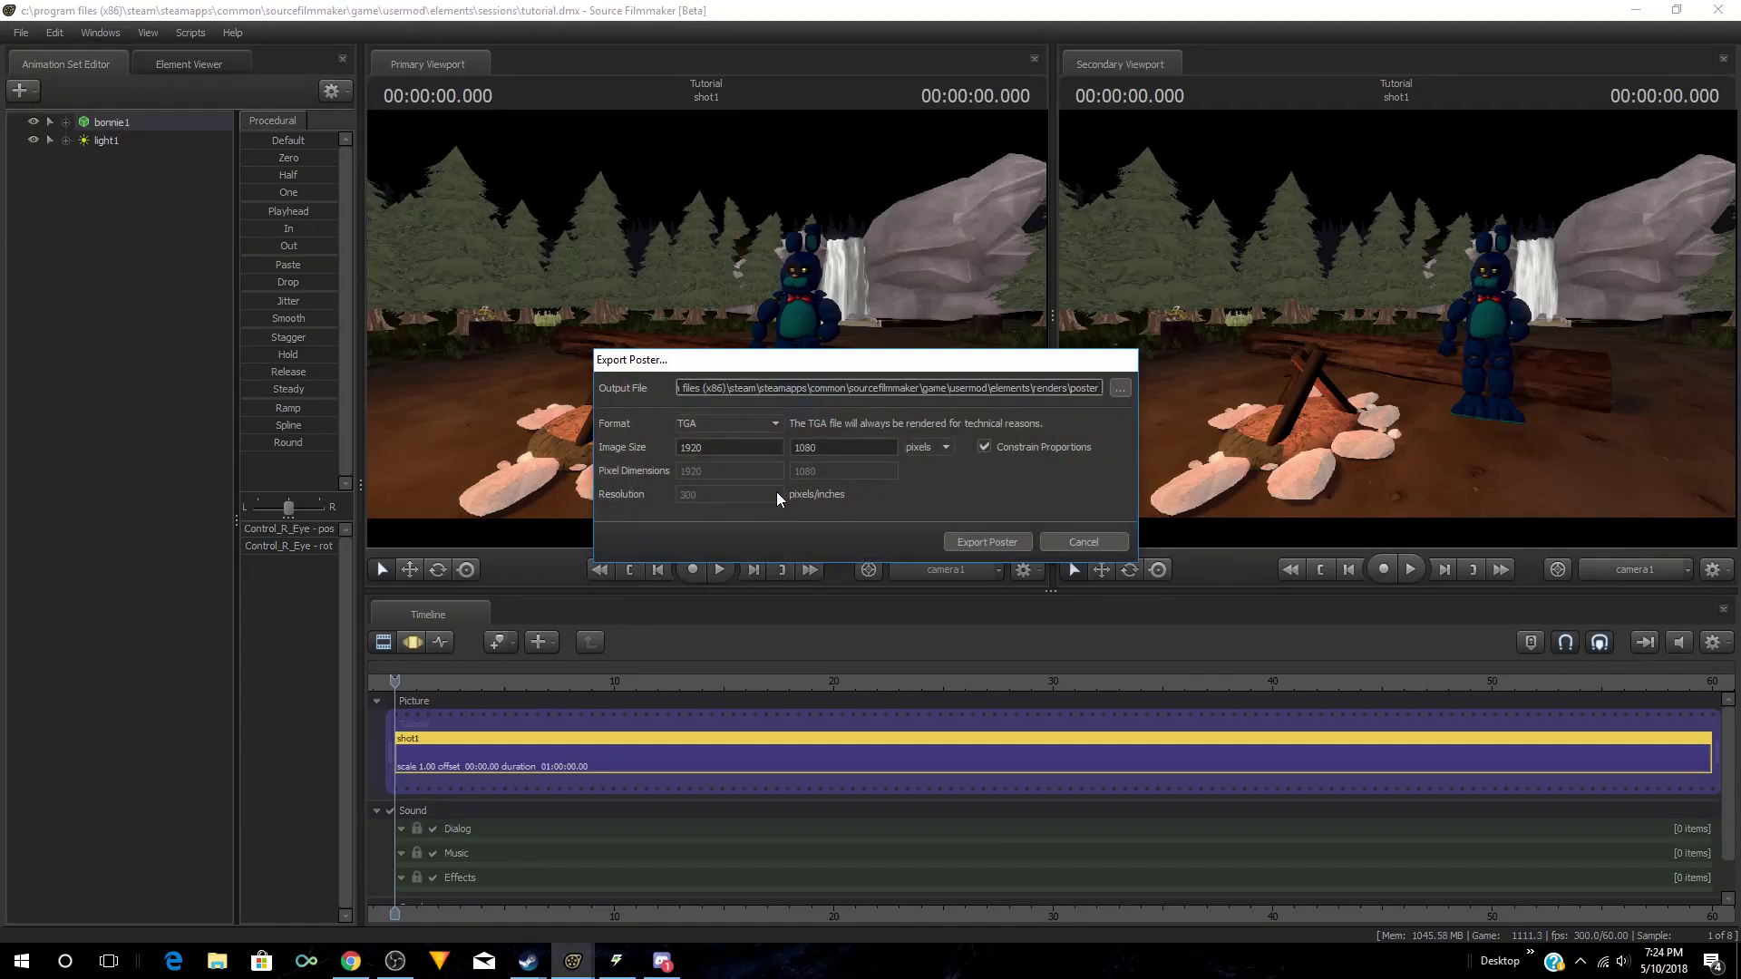
key(BackSpace)
key(BackSpace)
key(BackSpace)
key(BackSpace)
key(BackSpace)
key(BackSpace)
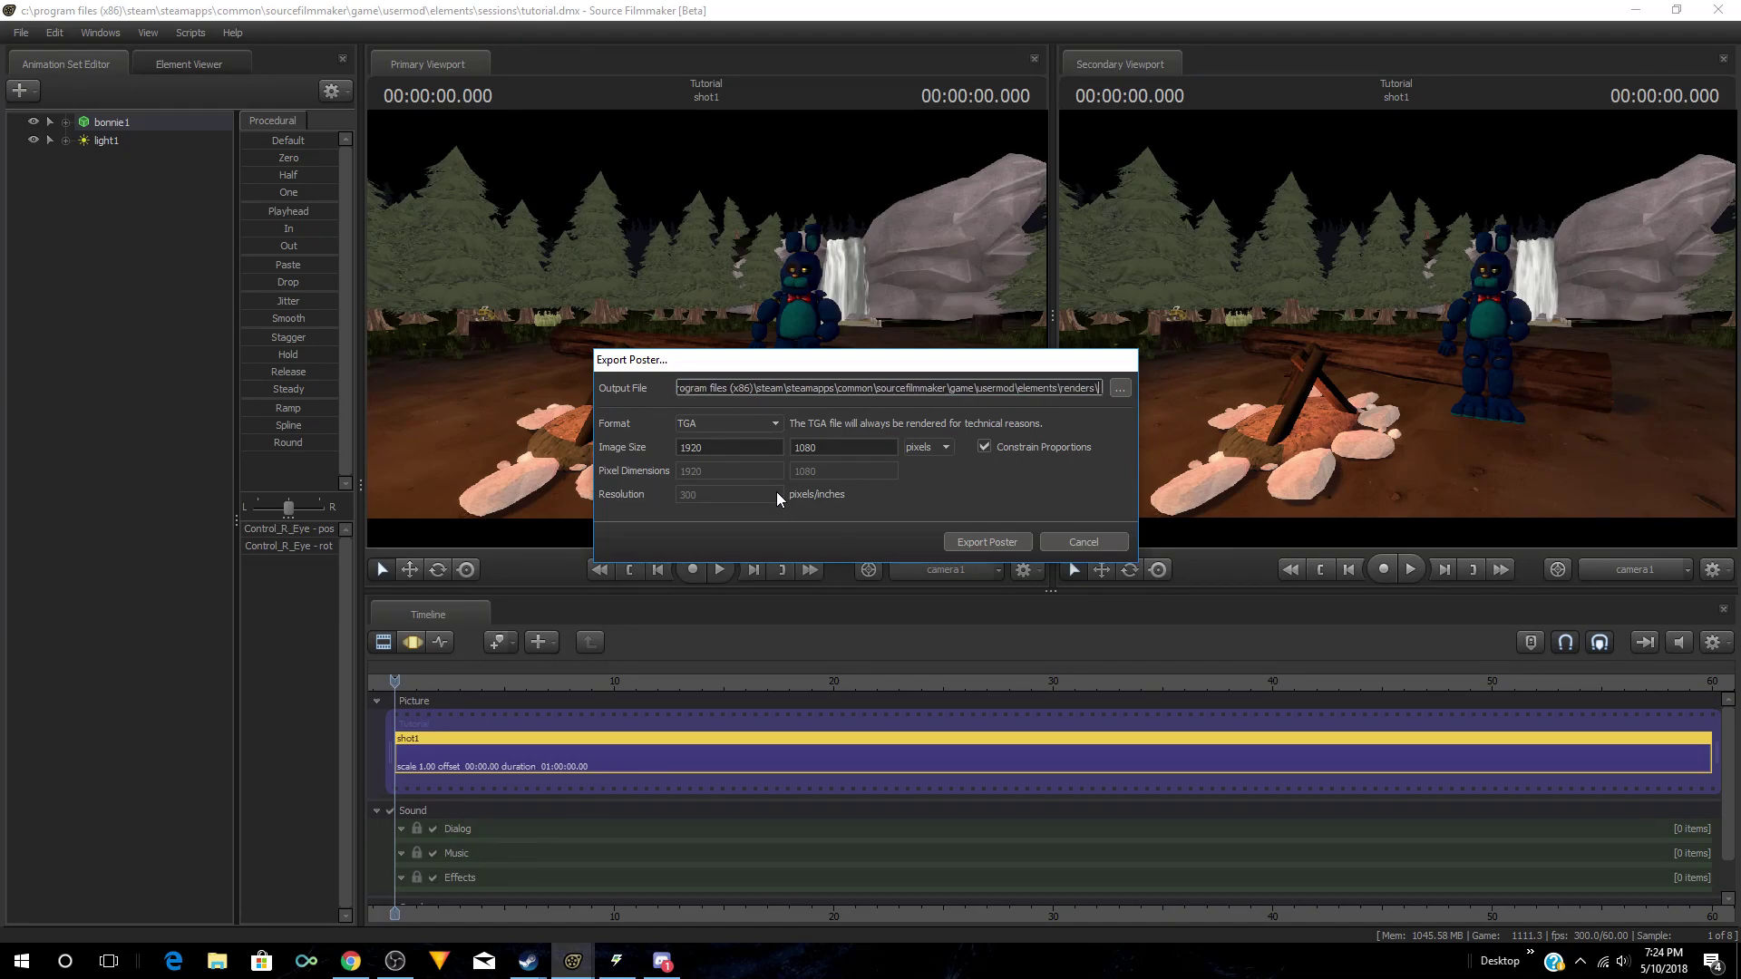
text(poste)
key(BackSpace)
key(BackSpace)
key(BackSpace)
key(BackSpace)
key(BackSpace)
text(\Tutorial Po)
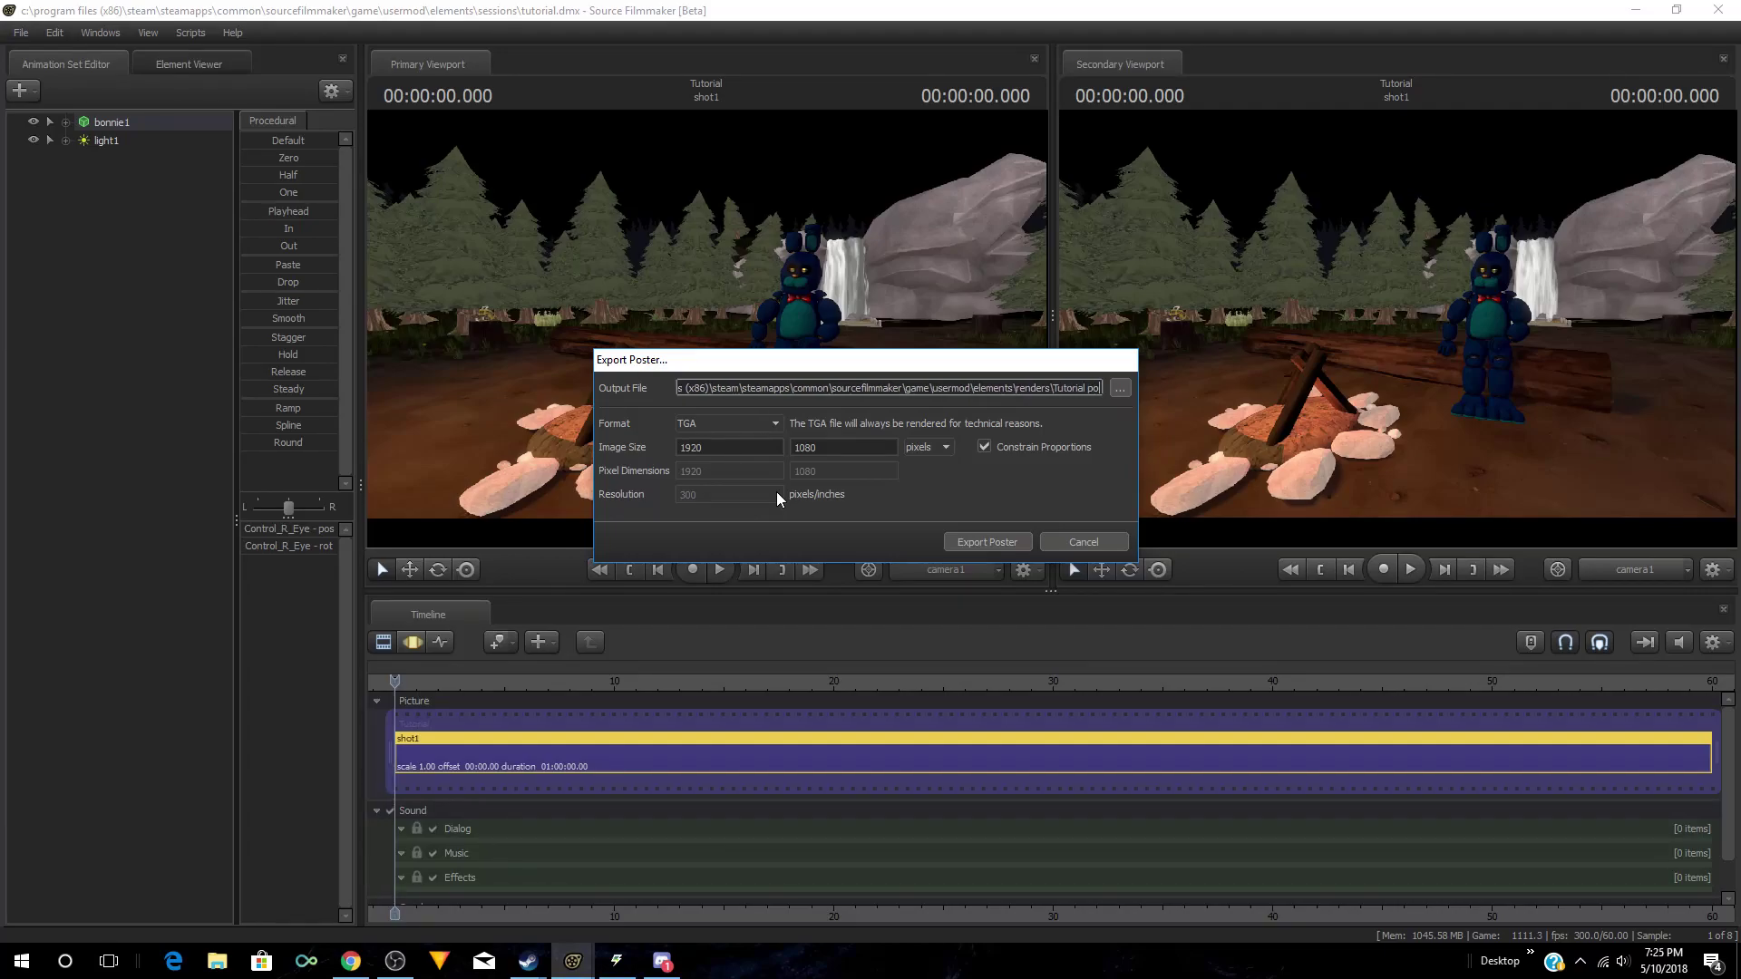
text(ster)
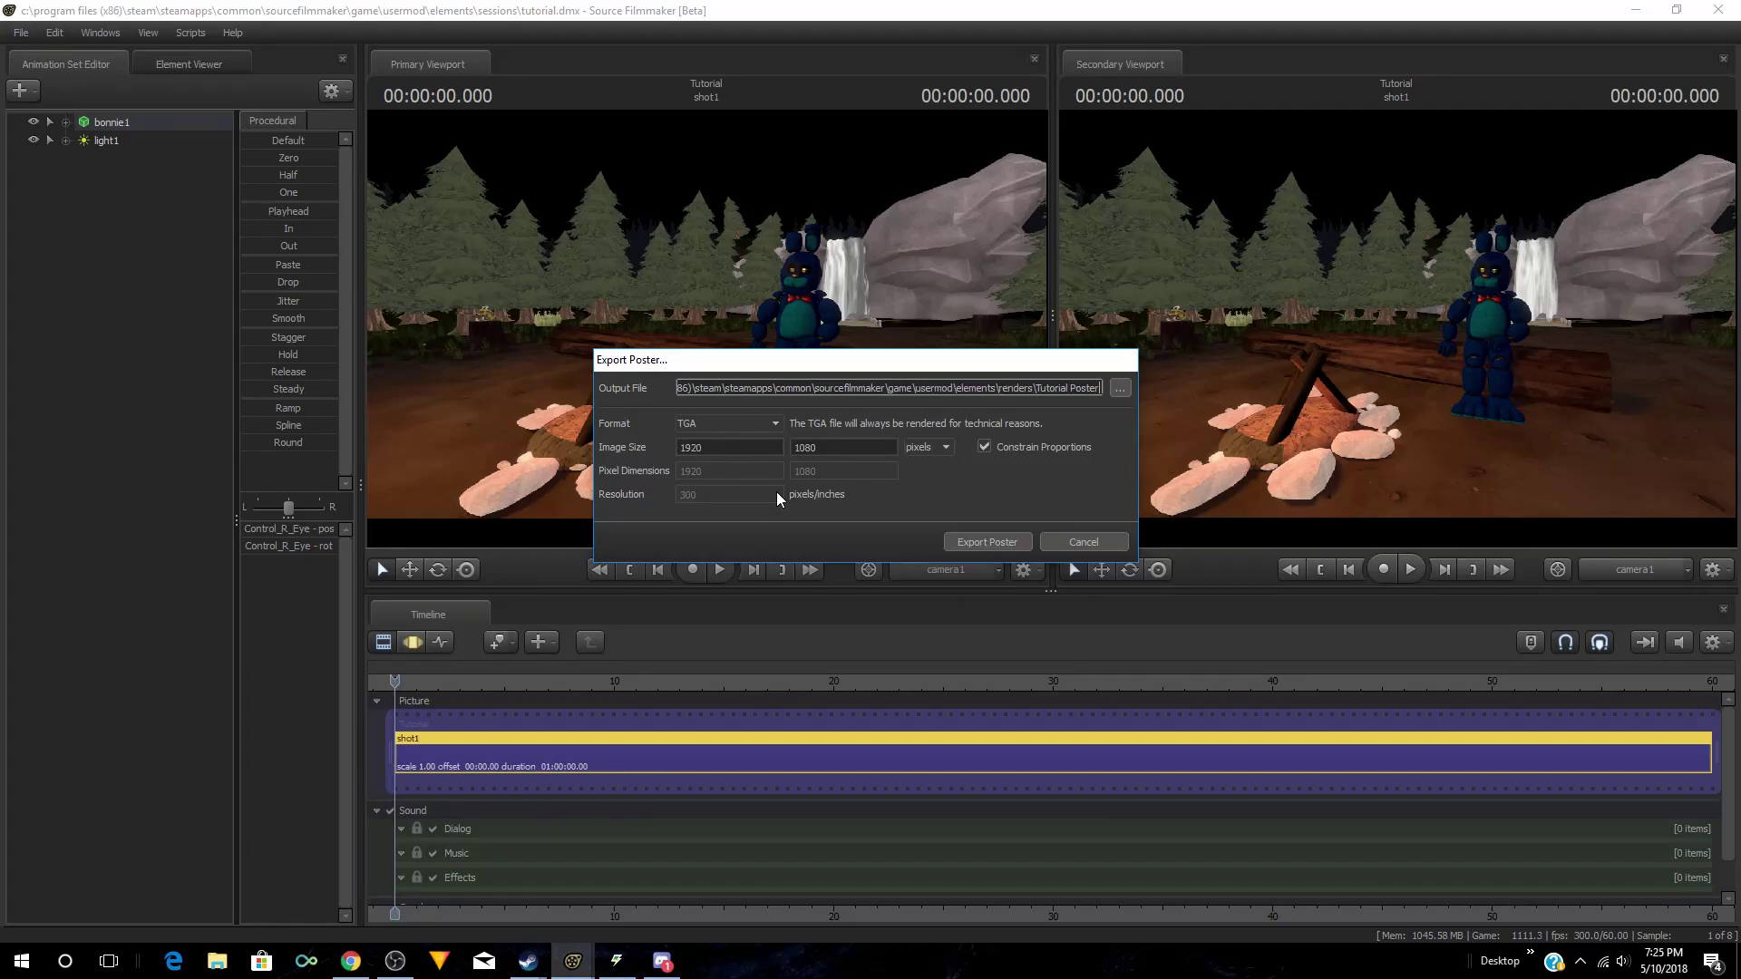
Step: Set the poster's export format to PNG and keep the image size in pixels
click(704, 422)
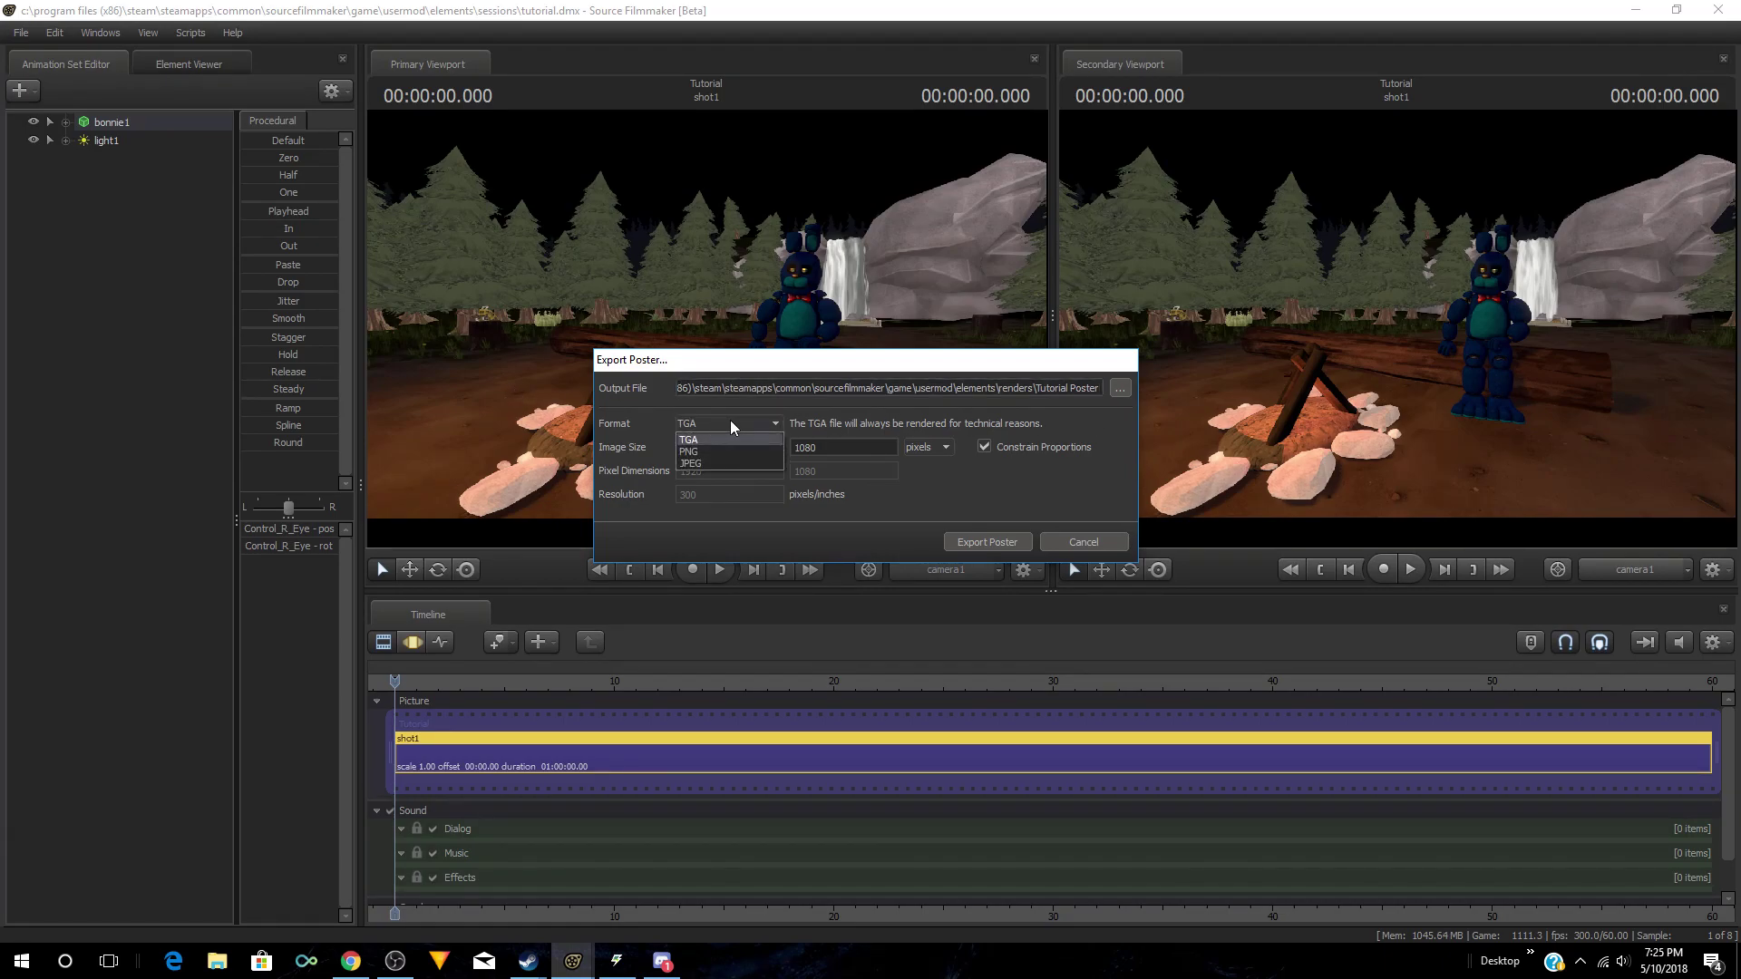
click(956, 422)
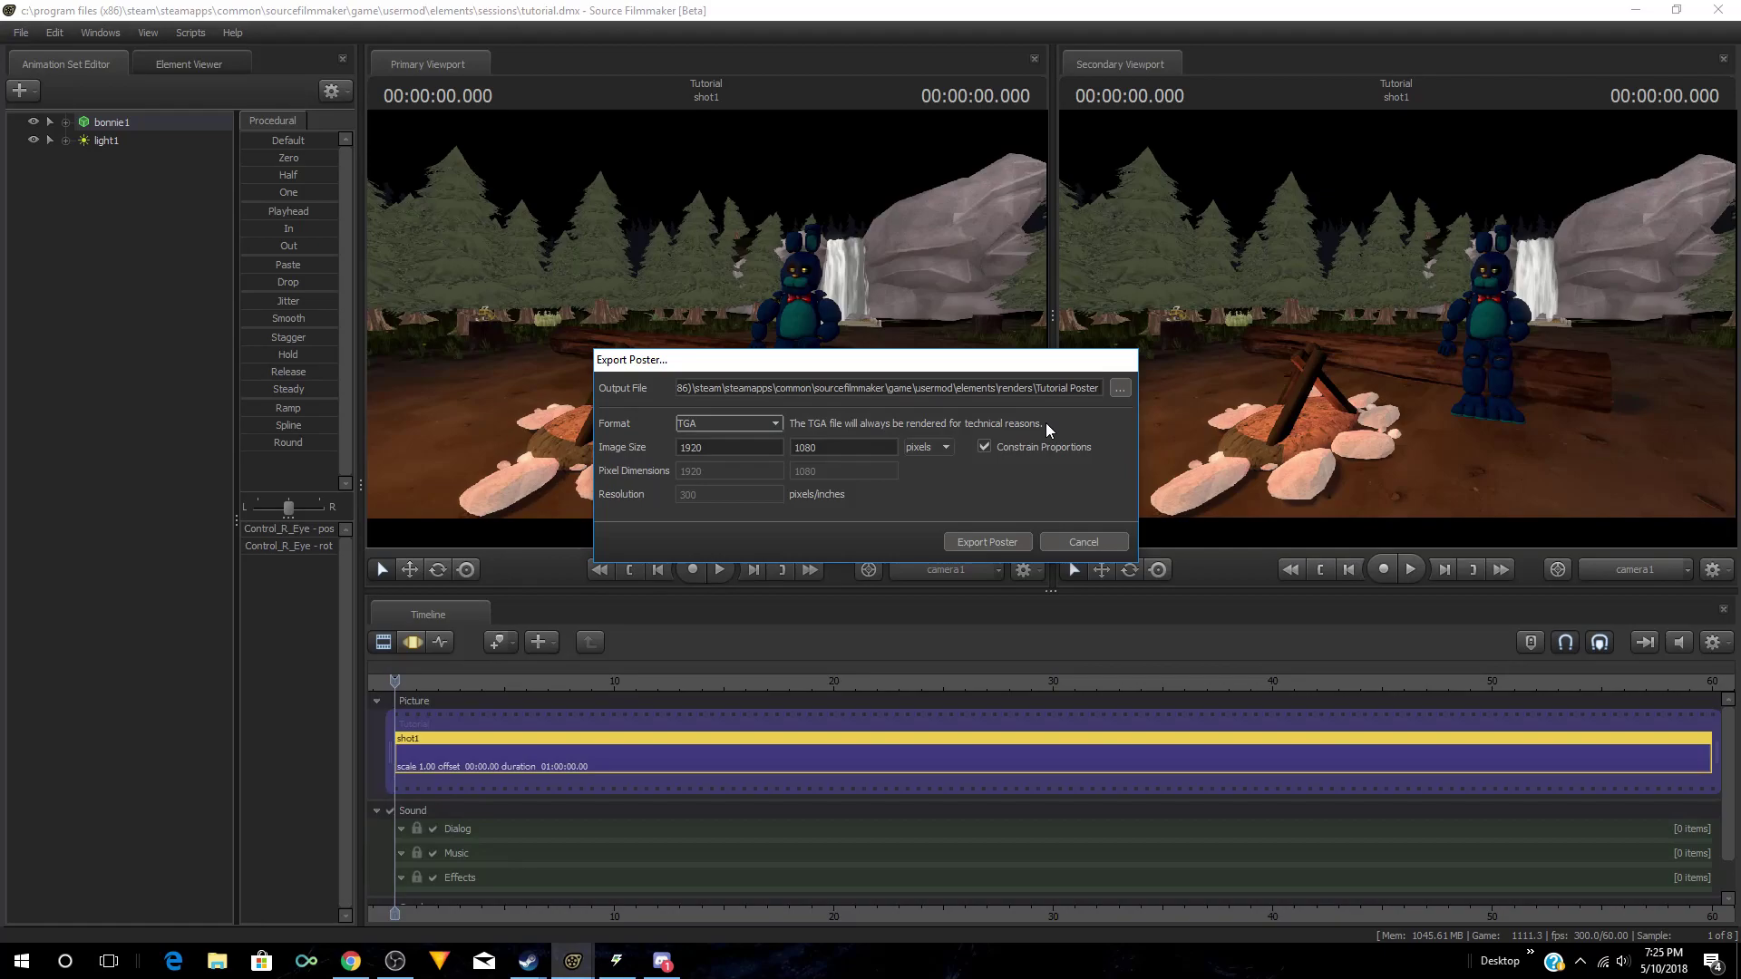
click(766, 423)
click(716, 451)
click(929, 447)
click(931, 448)
click(1120, 389)
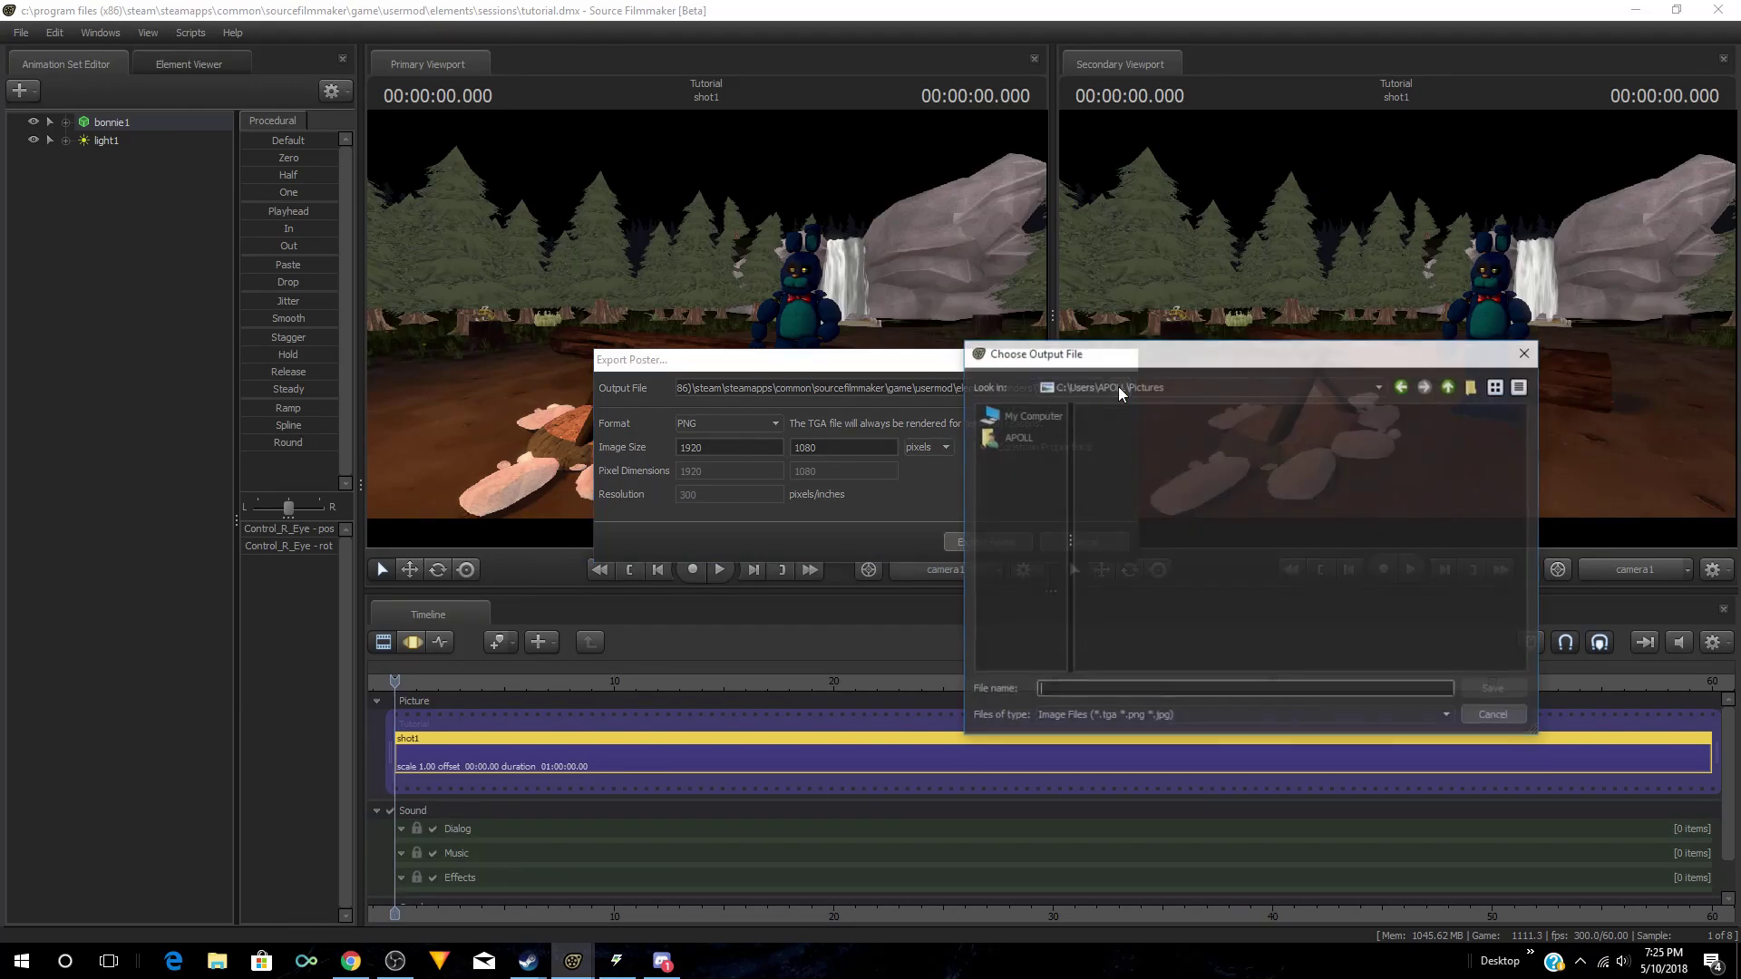
click(1009, 439)
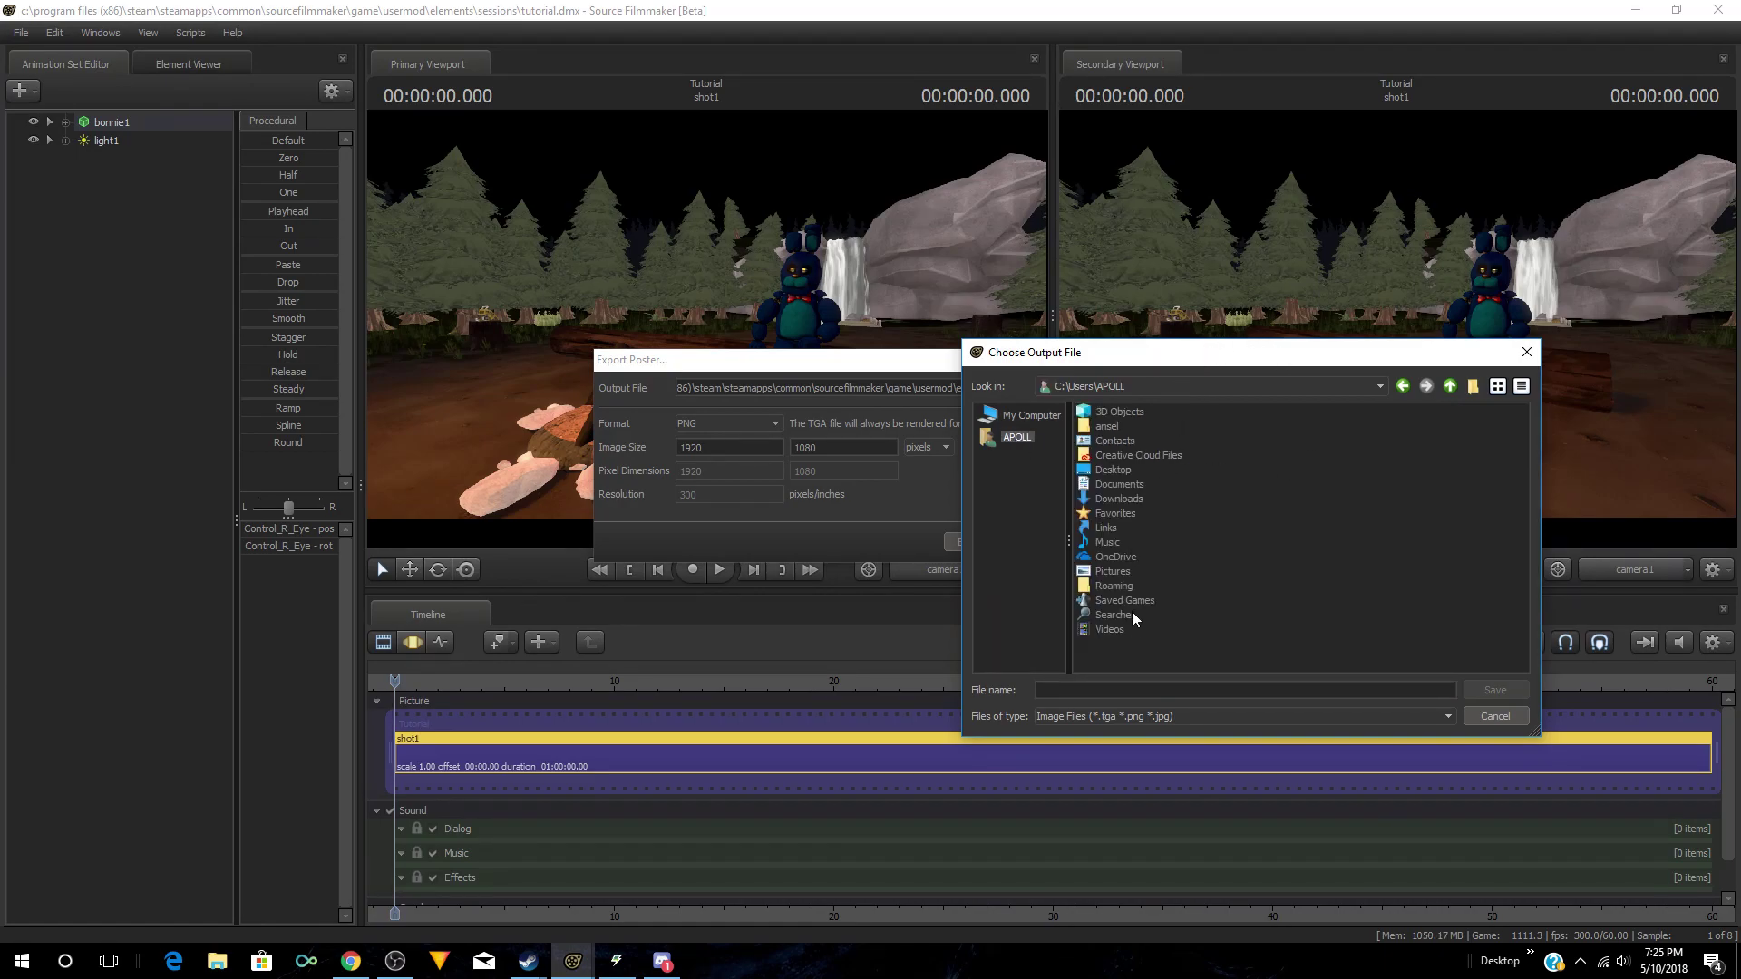
click(1134, 570)
click(1496, 691)
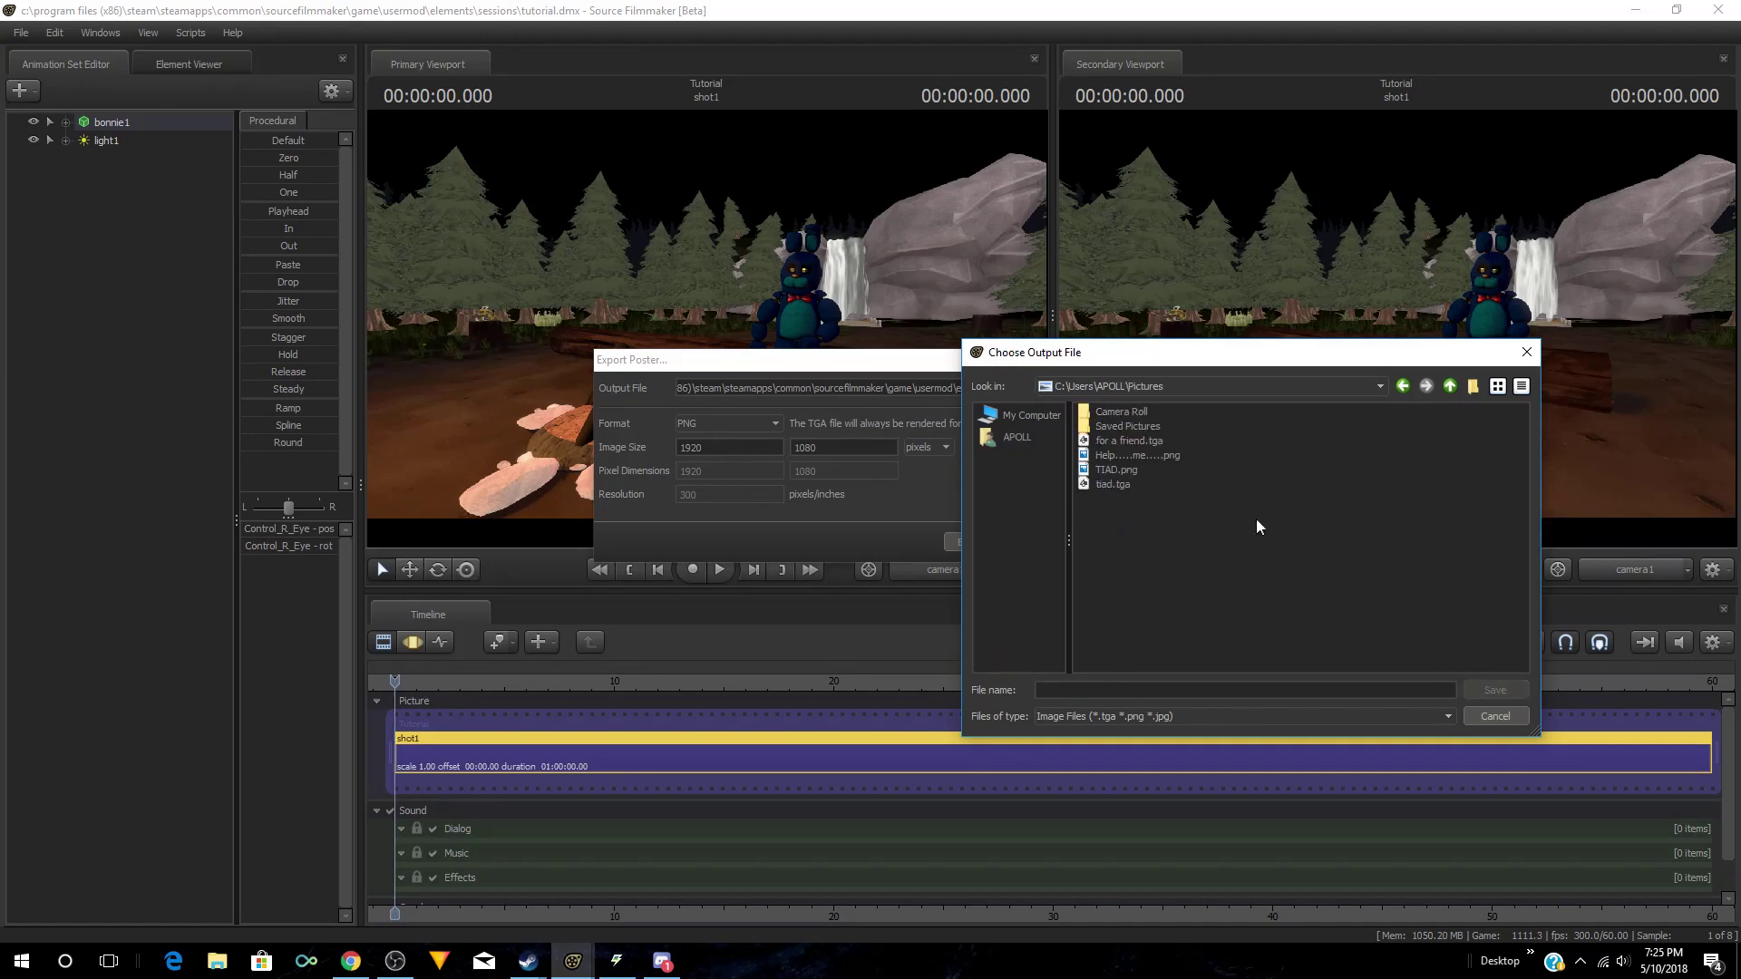
click(1148, 690)
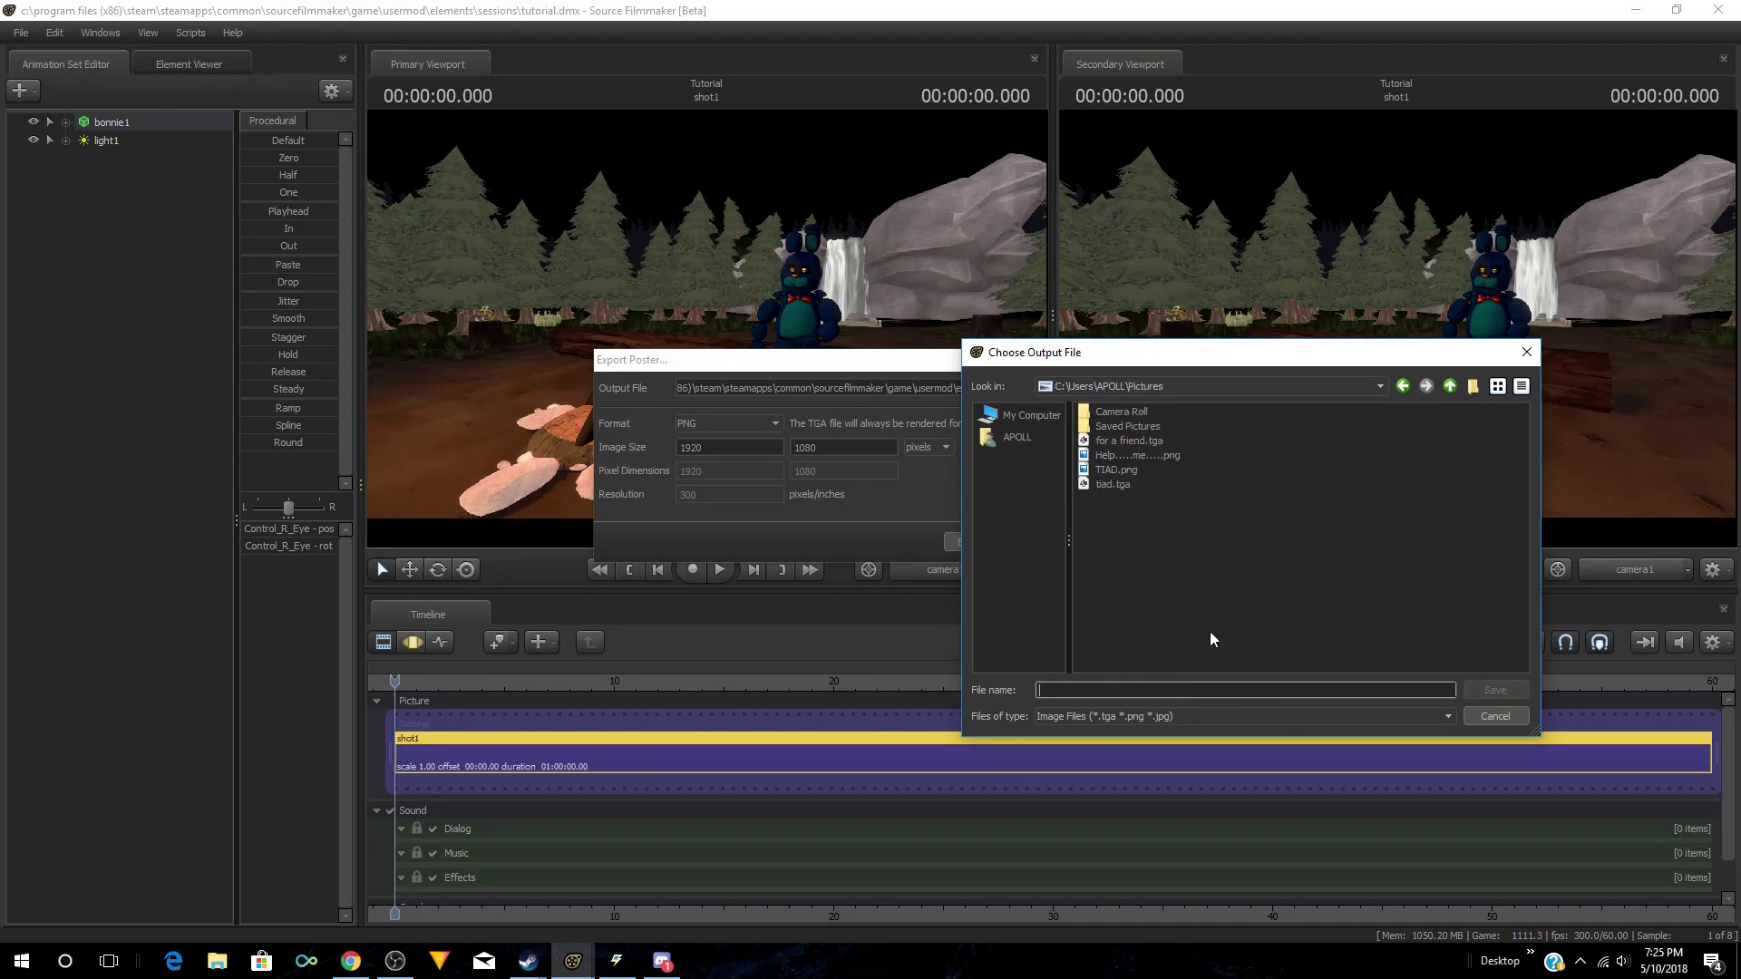
text(Tutorial Poster)
click(1486, 716)
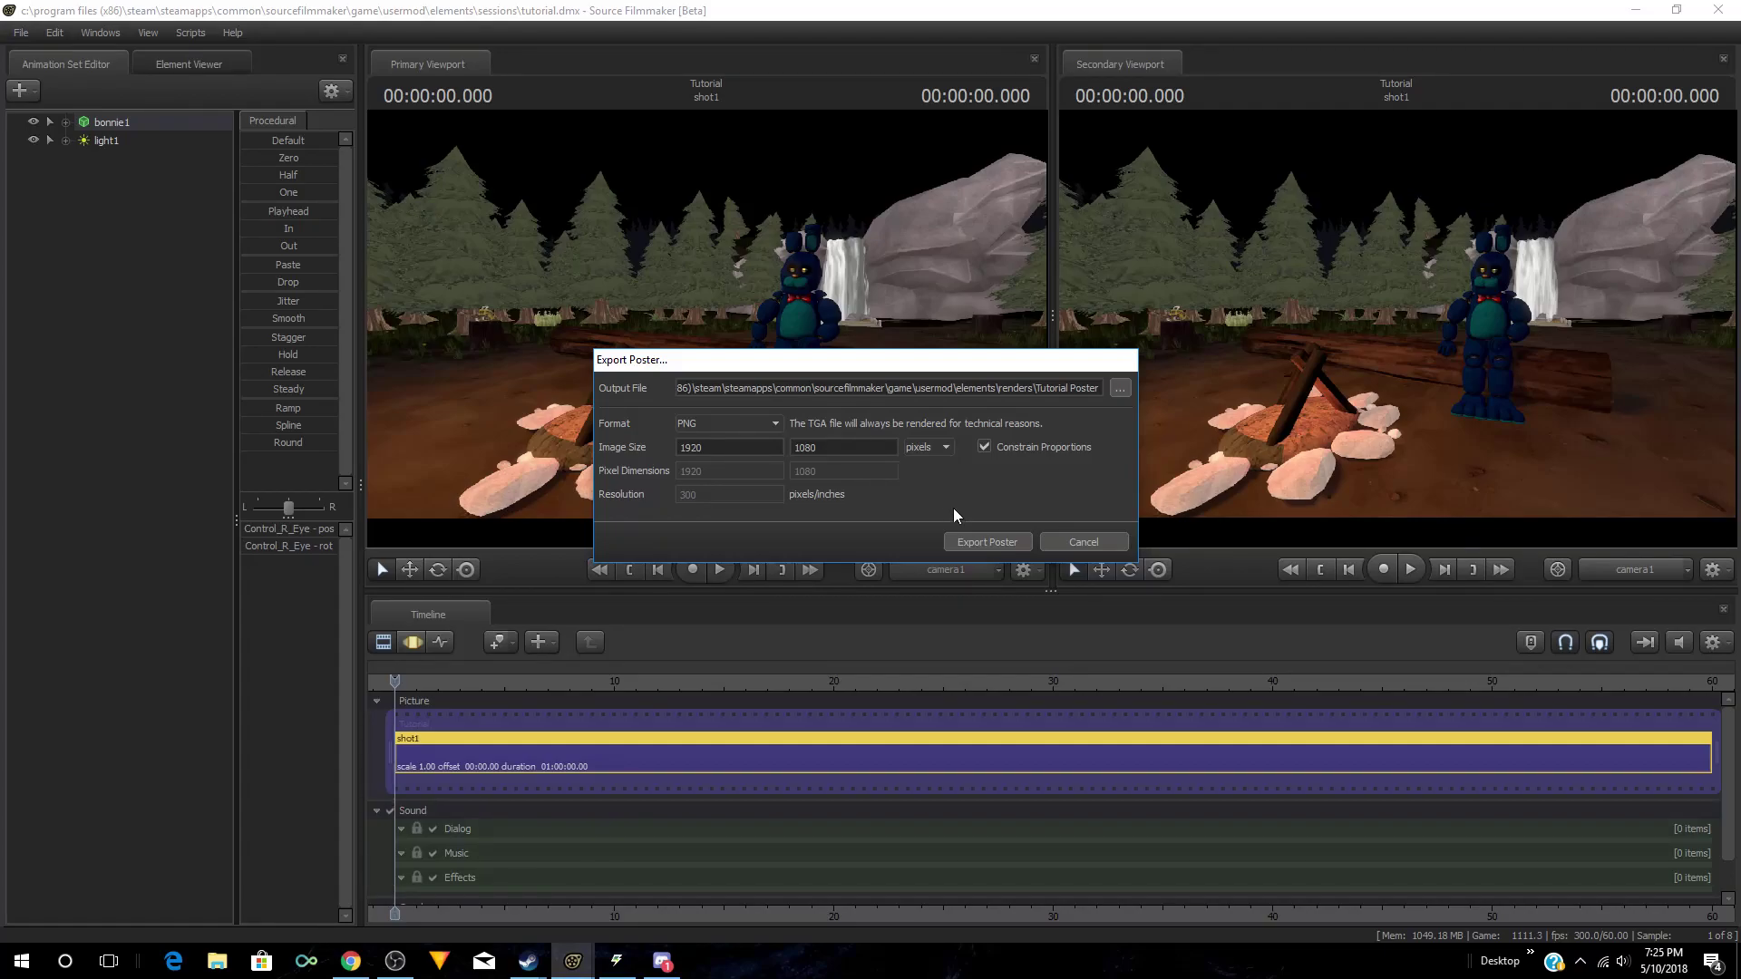
Step: Export the poster with the configured settings
click(987, 542)
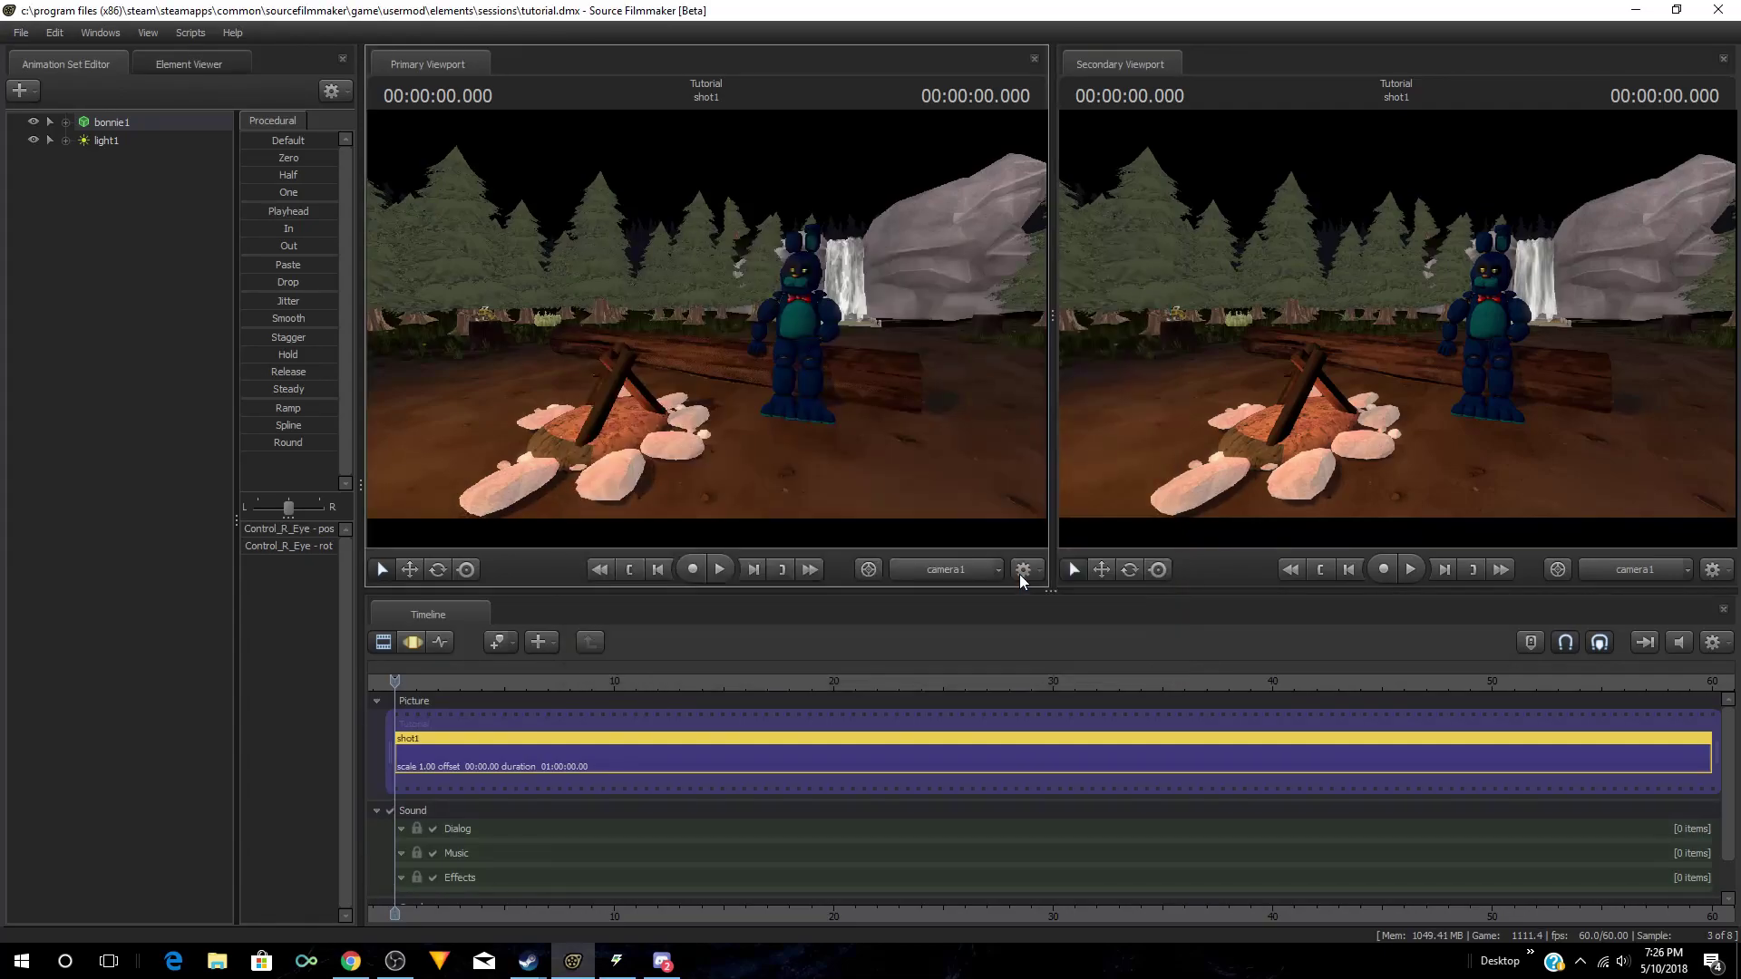
Step: Look around the scene with the work camera, then return the primary viewport to camera1
click(975, 564)
drag(816, 381, 735, 308)
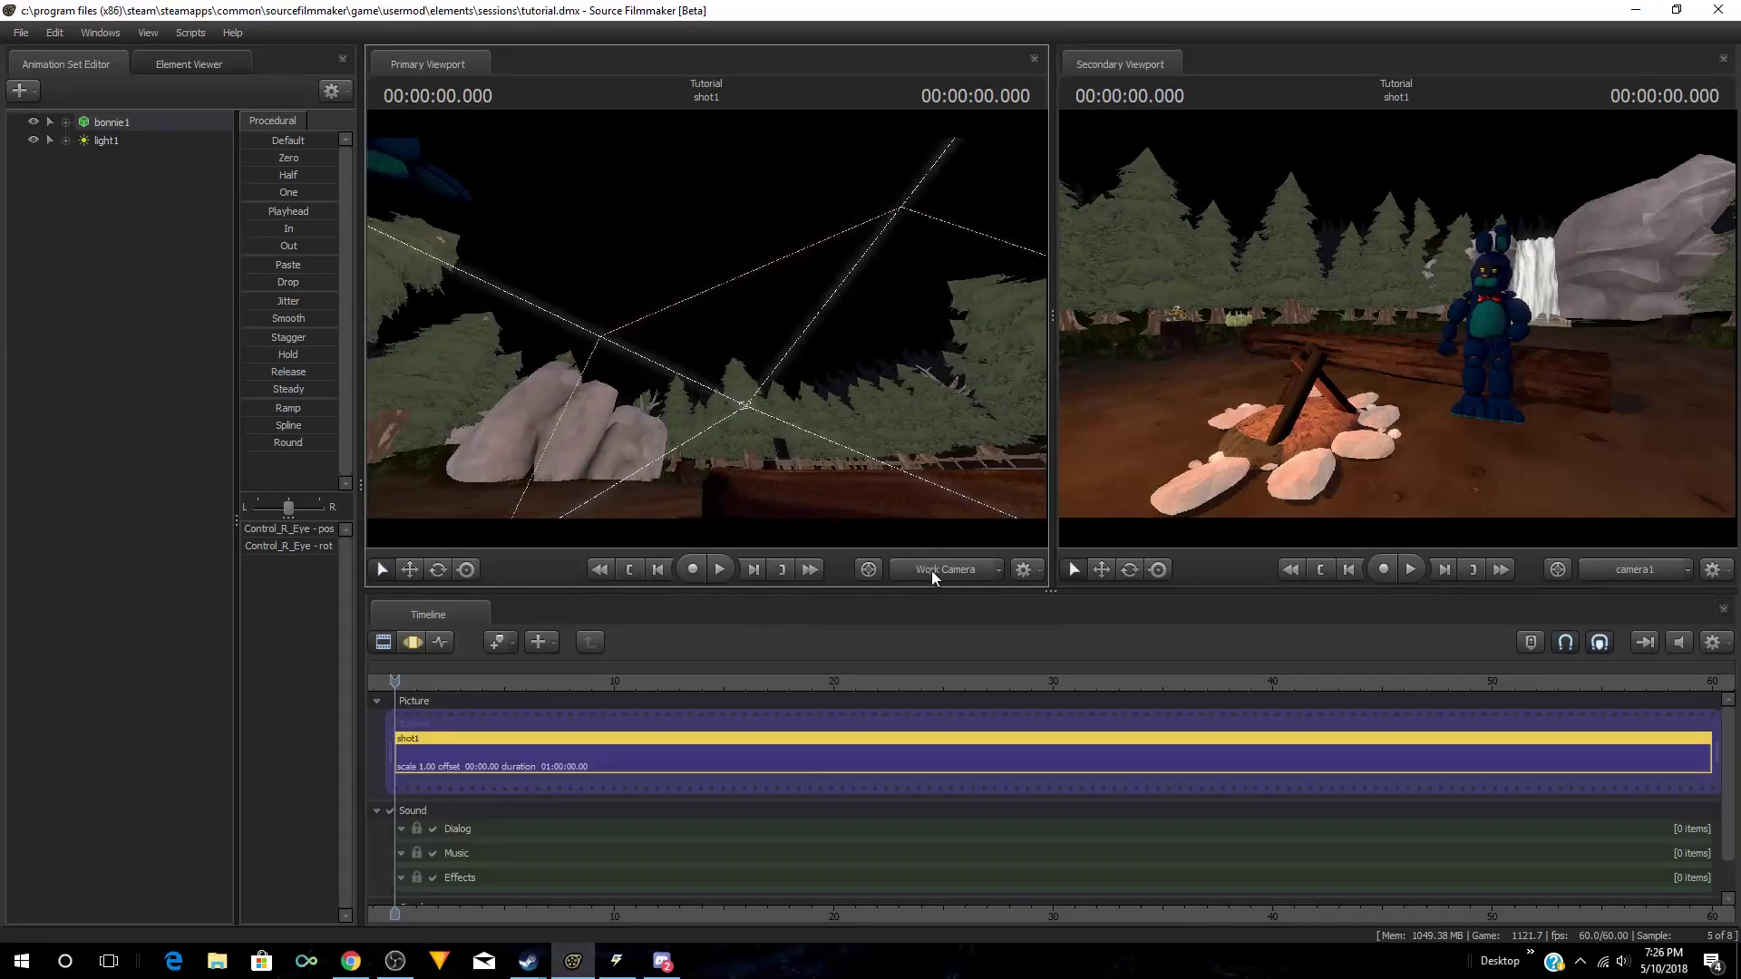
click(940, 569)
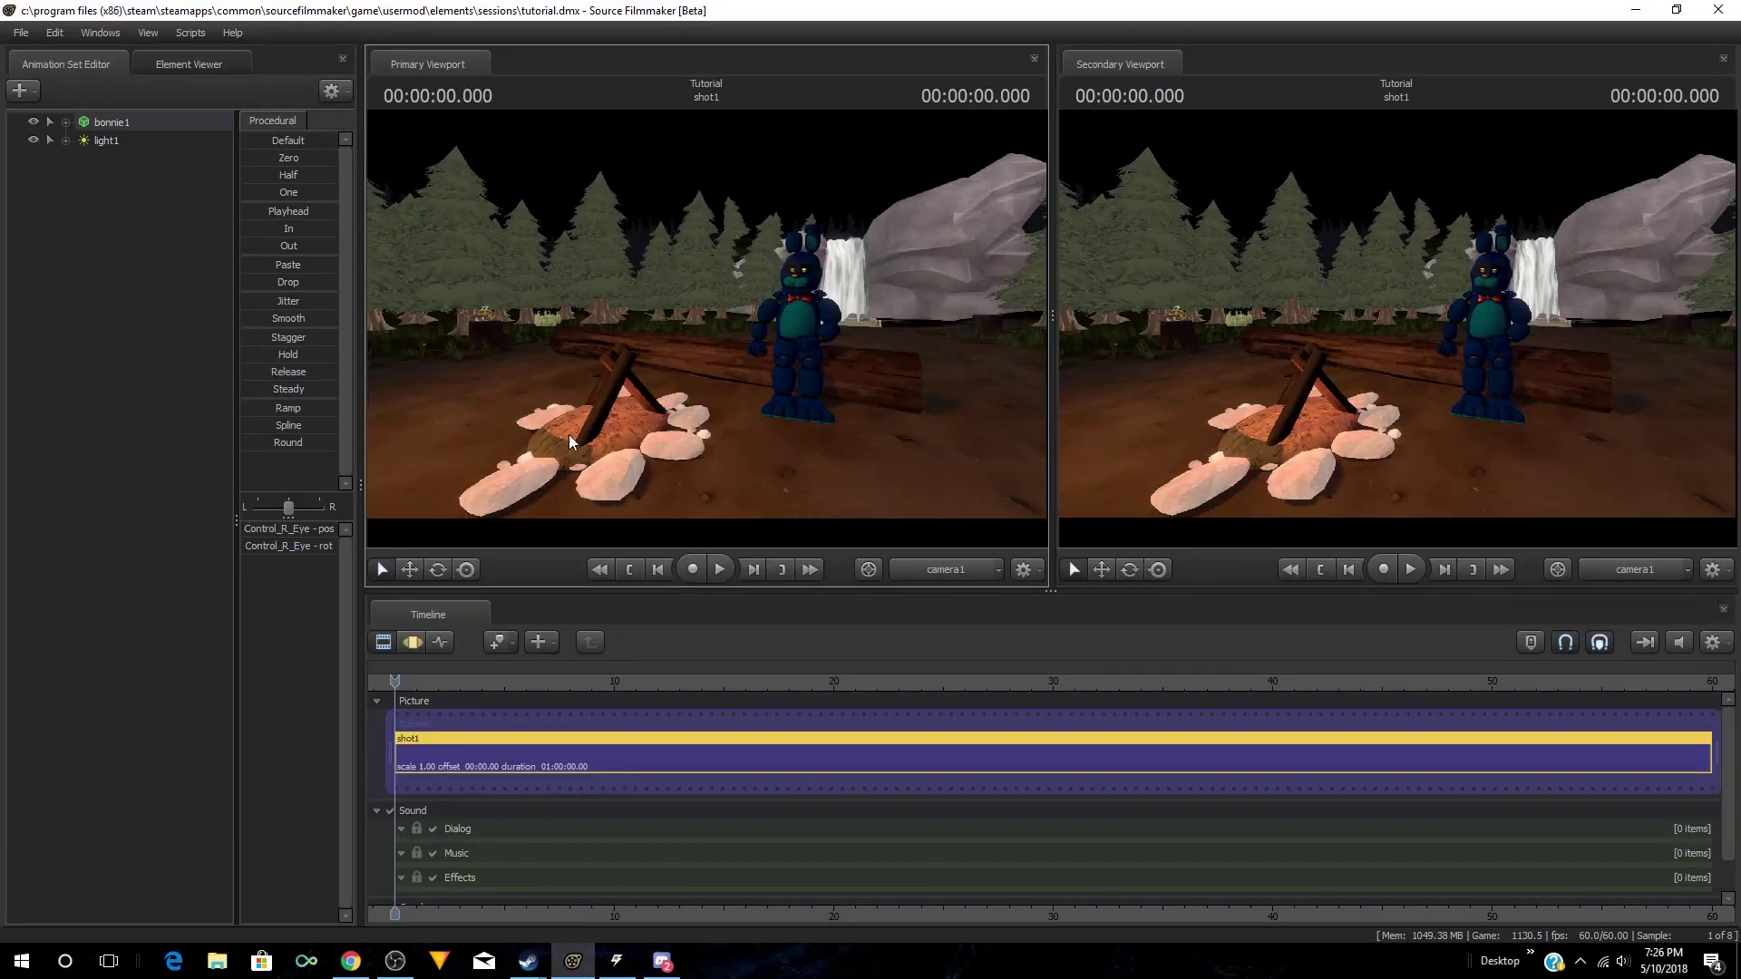